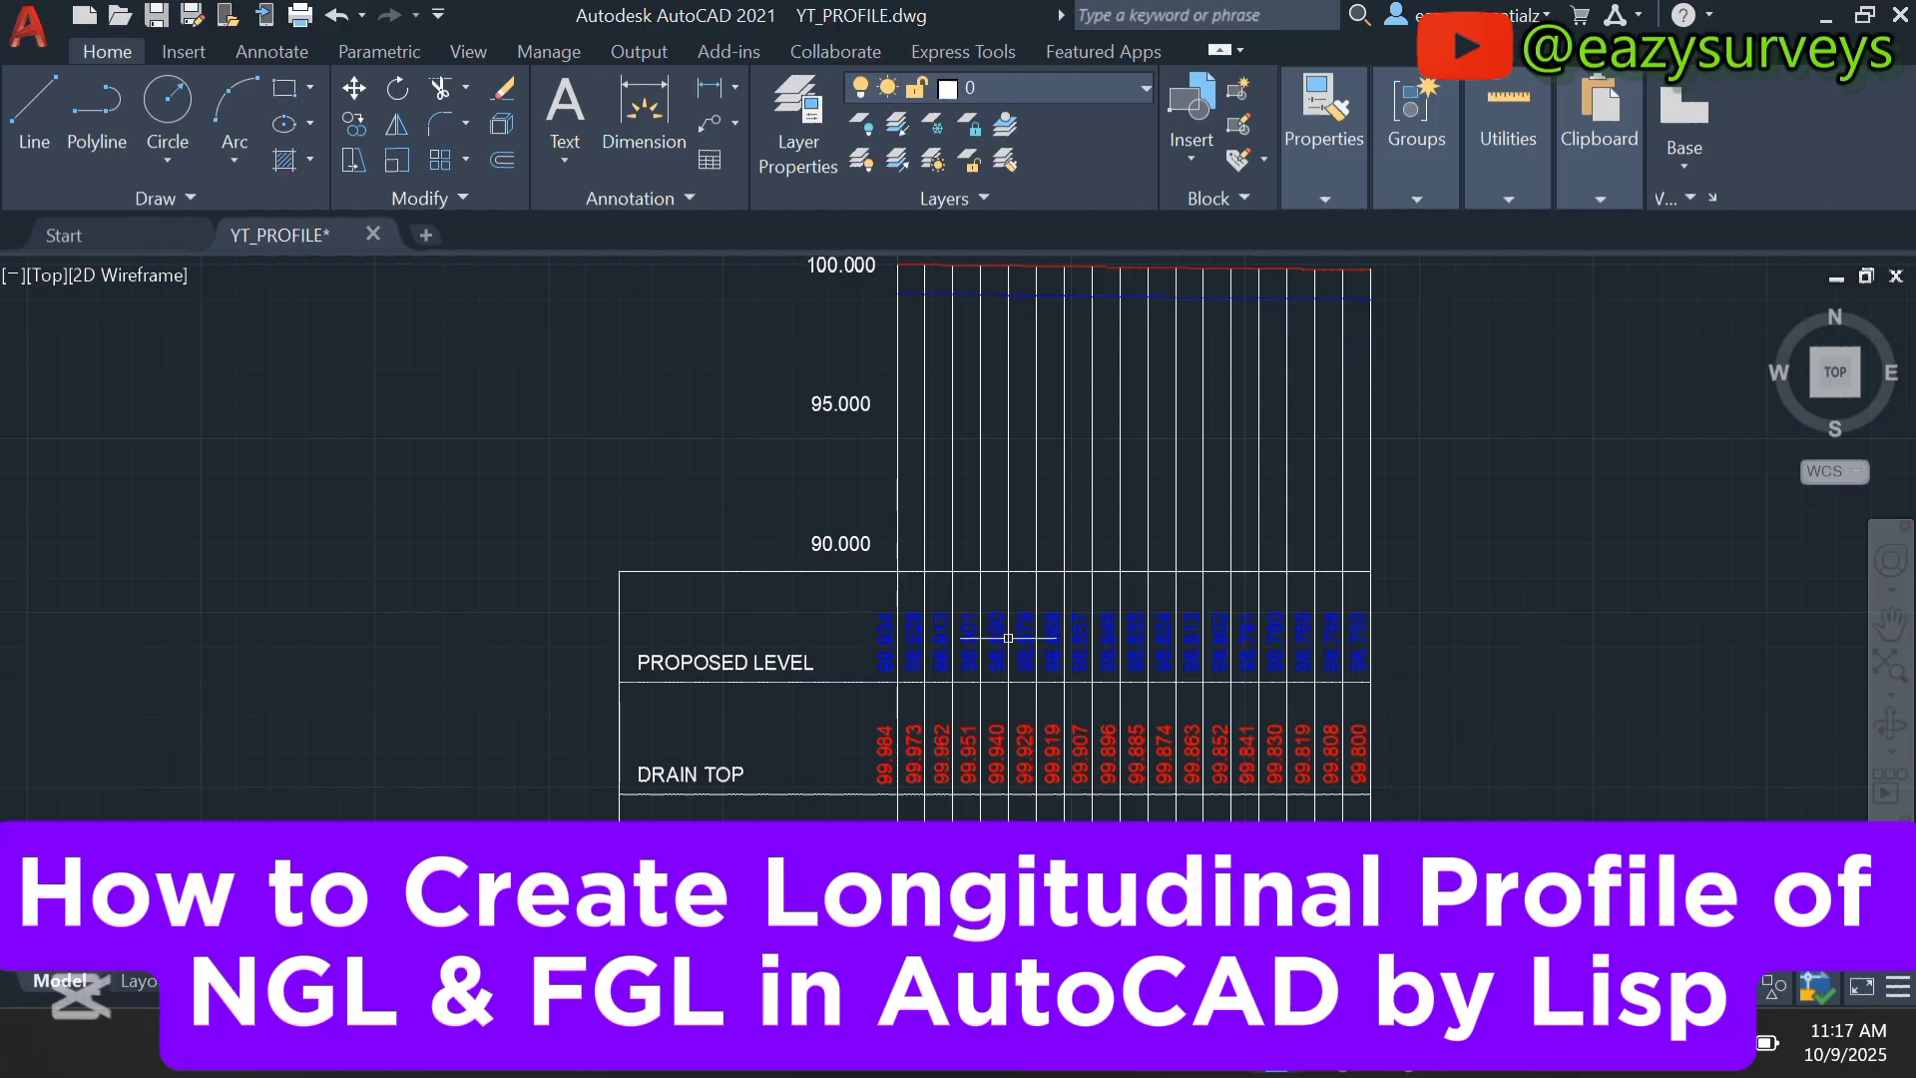
Examine the chainage, drain top and proposed level table in Excel and the finished longitudinal profile in AutoCAD.
key(alt+Tab)
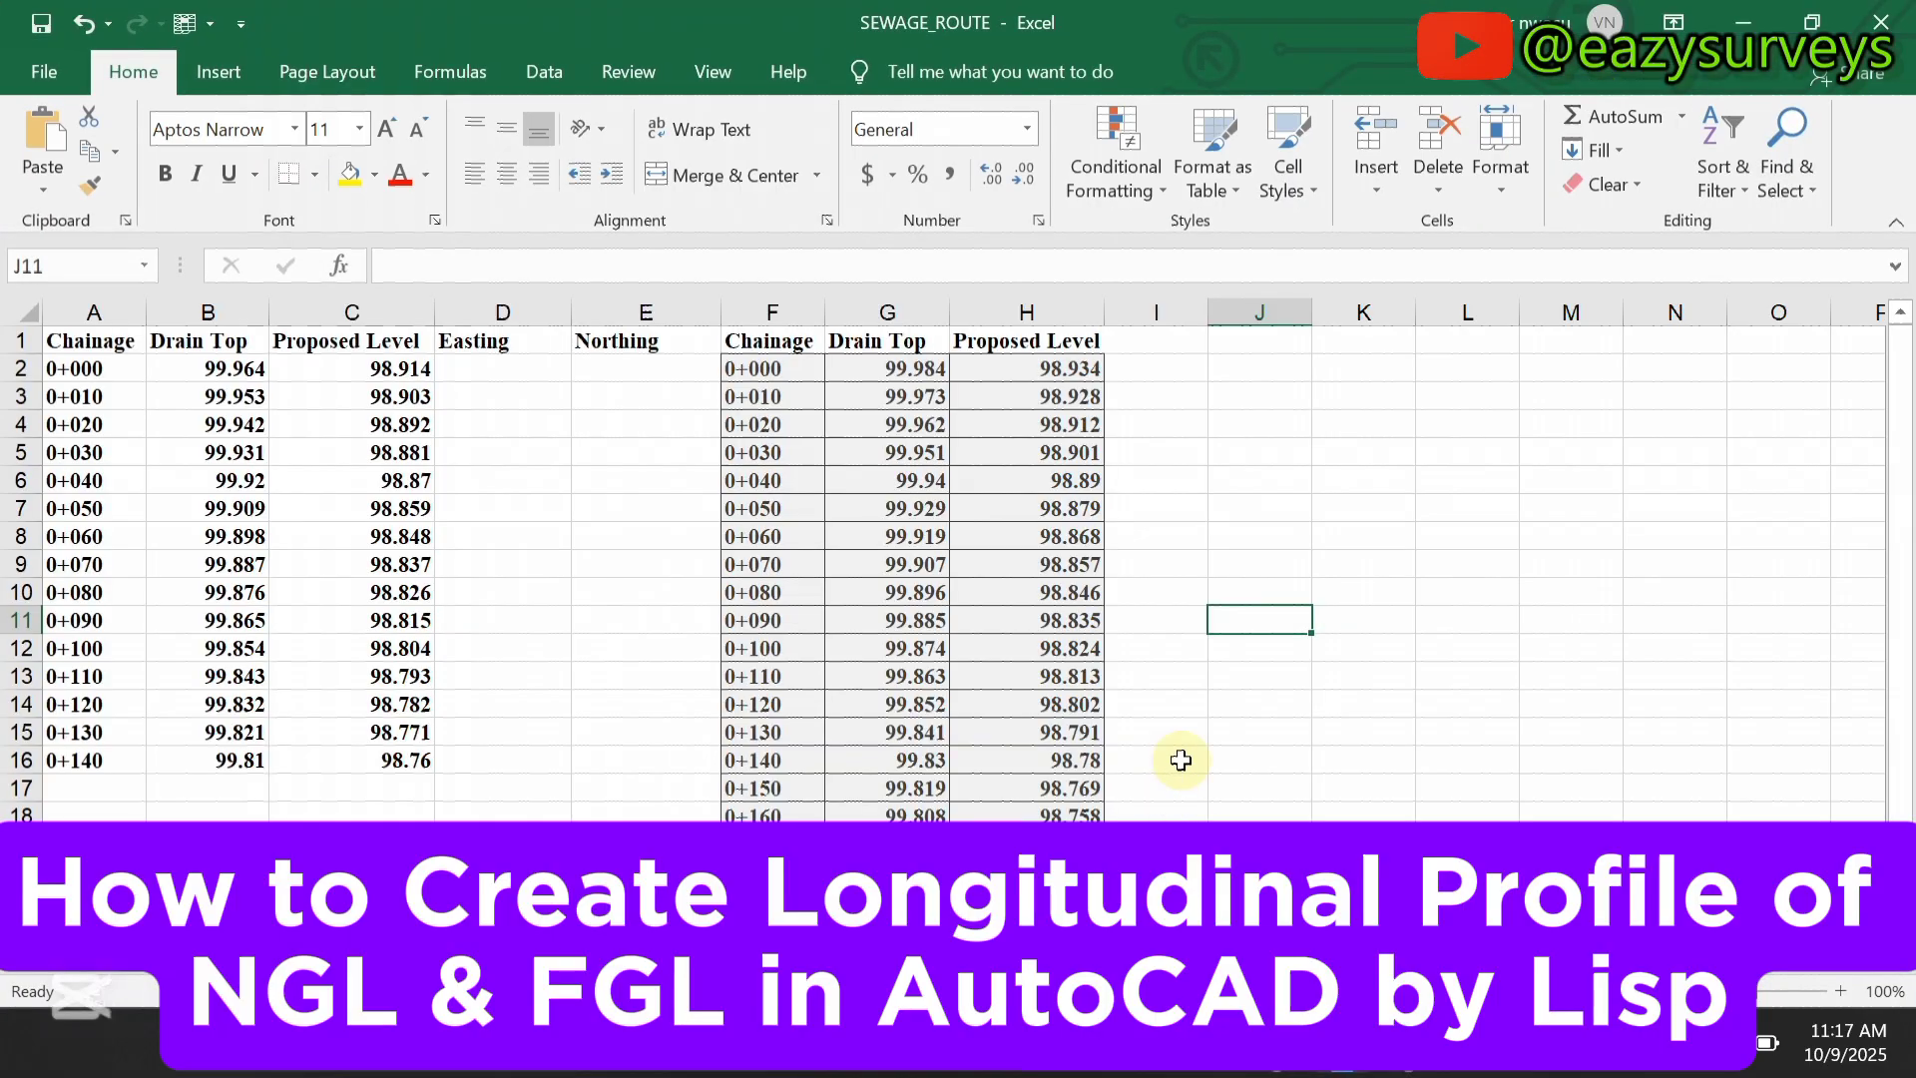
click(1305, 458)
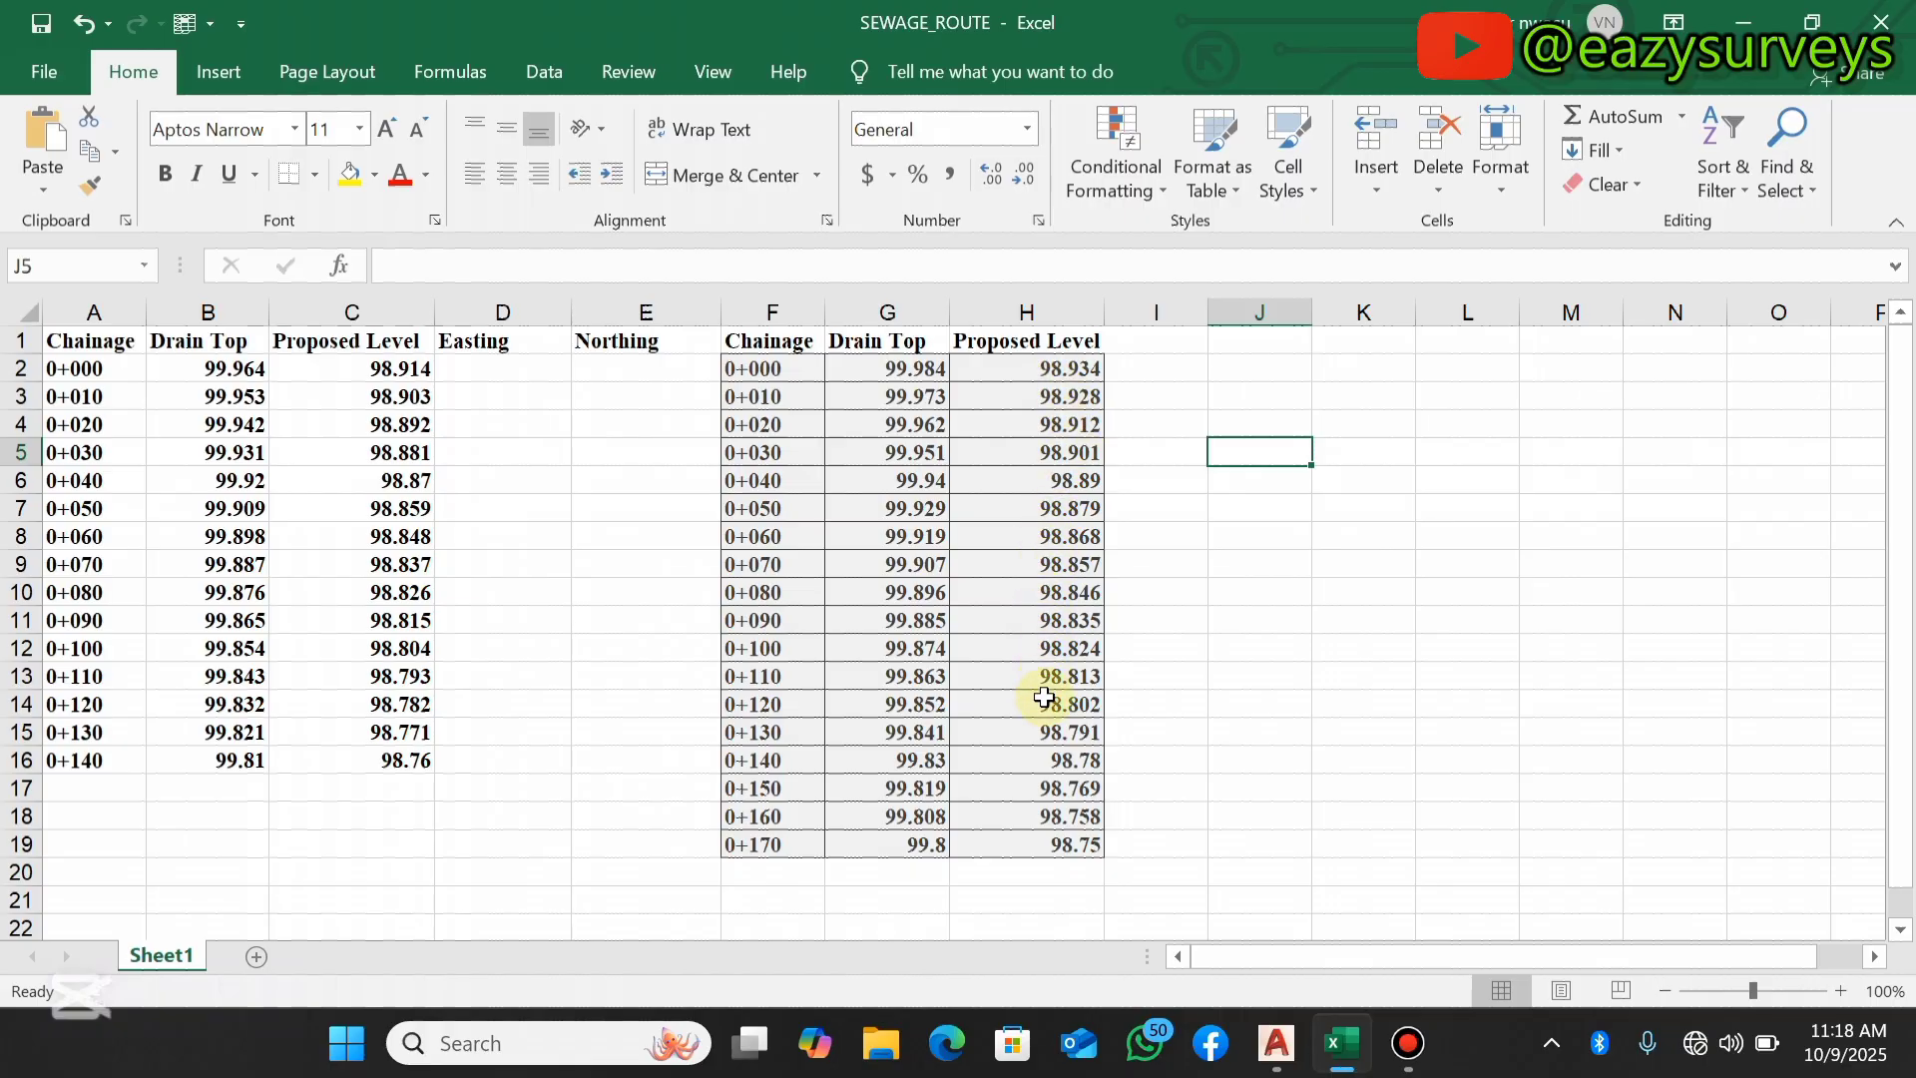
click(1276, 1043)
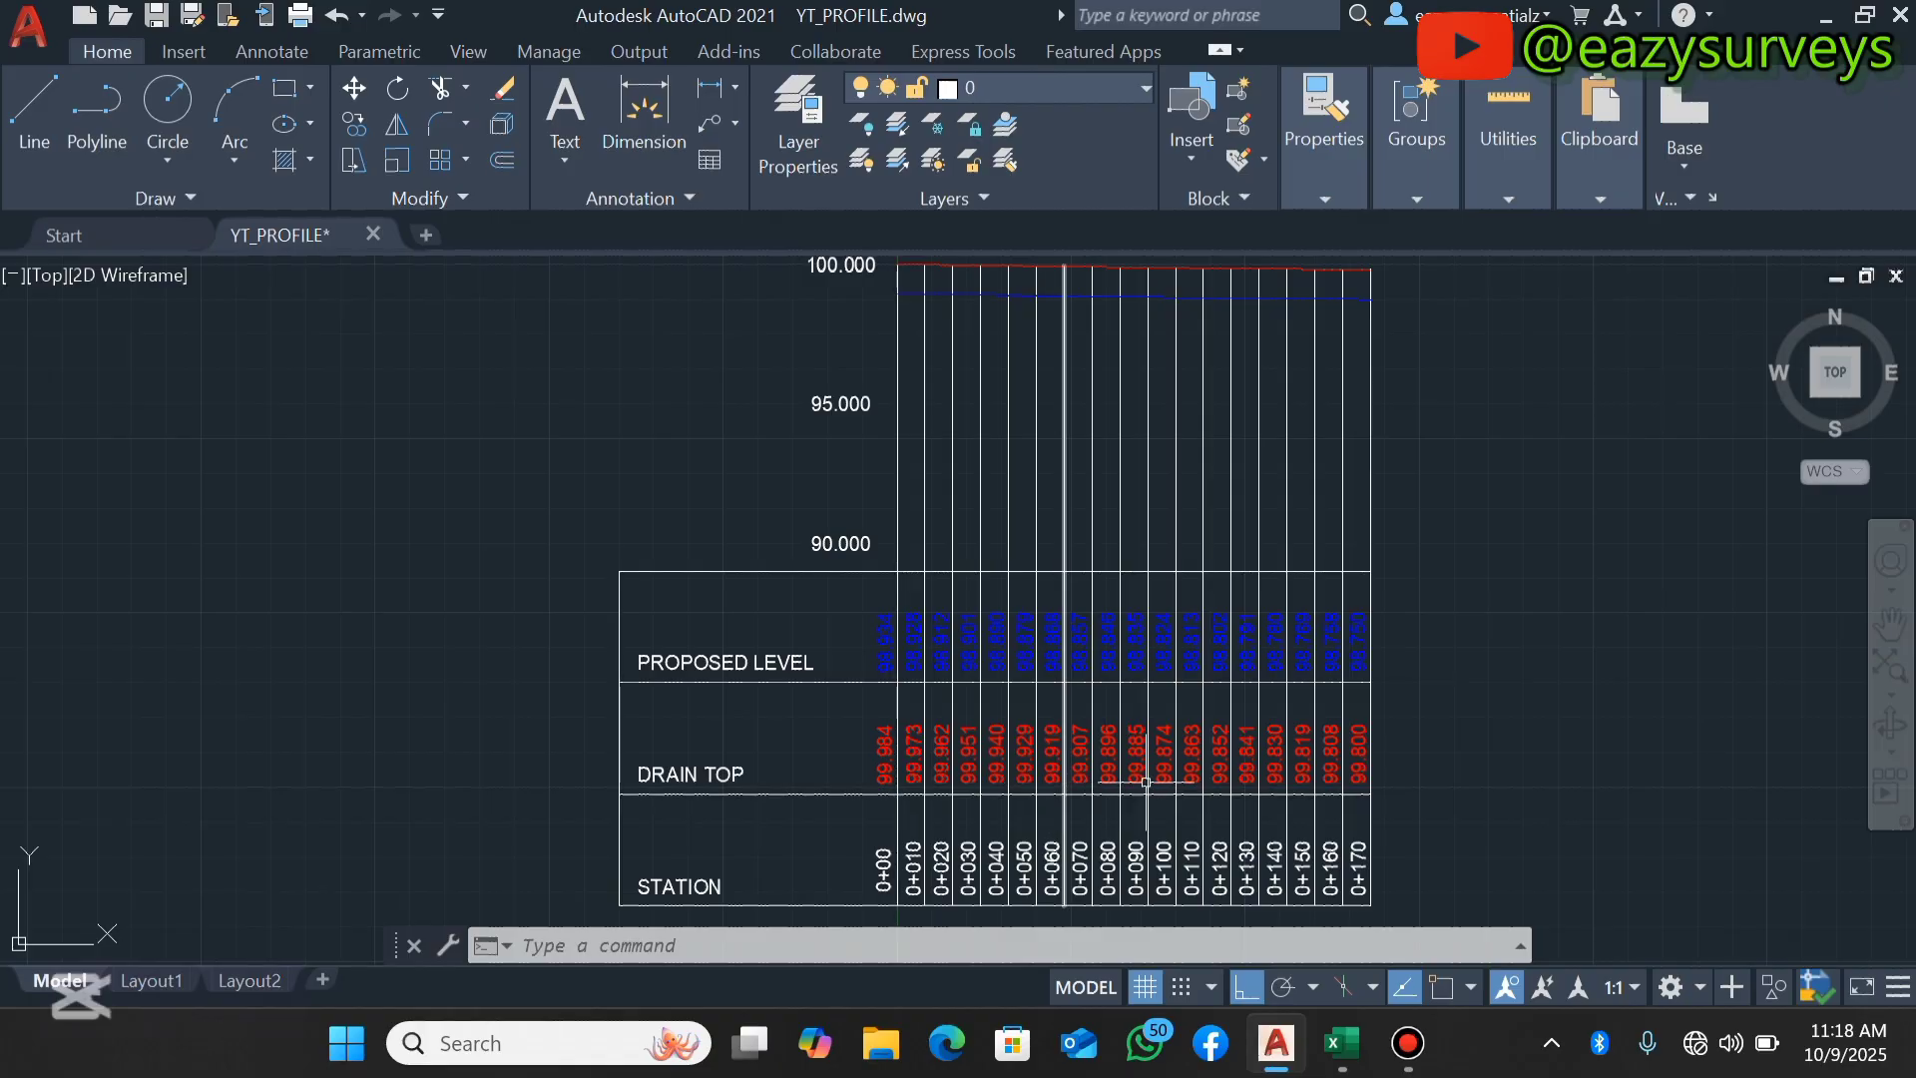
scroll(1131, 766, up, 2)
scroll(965, 682, down, 4)
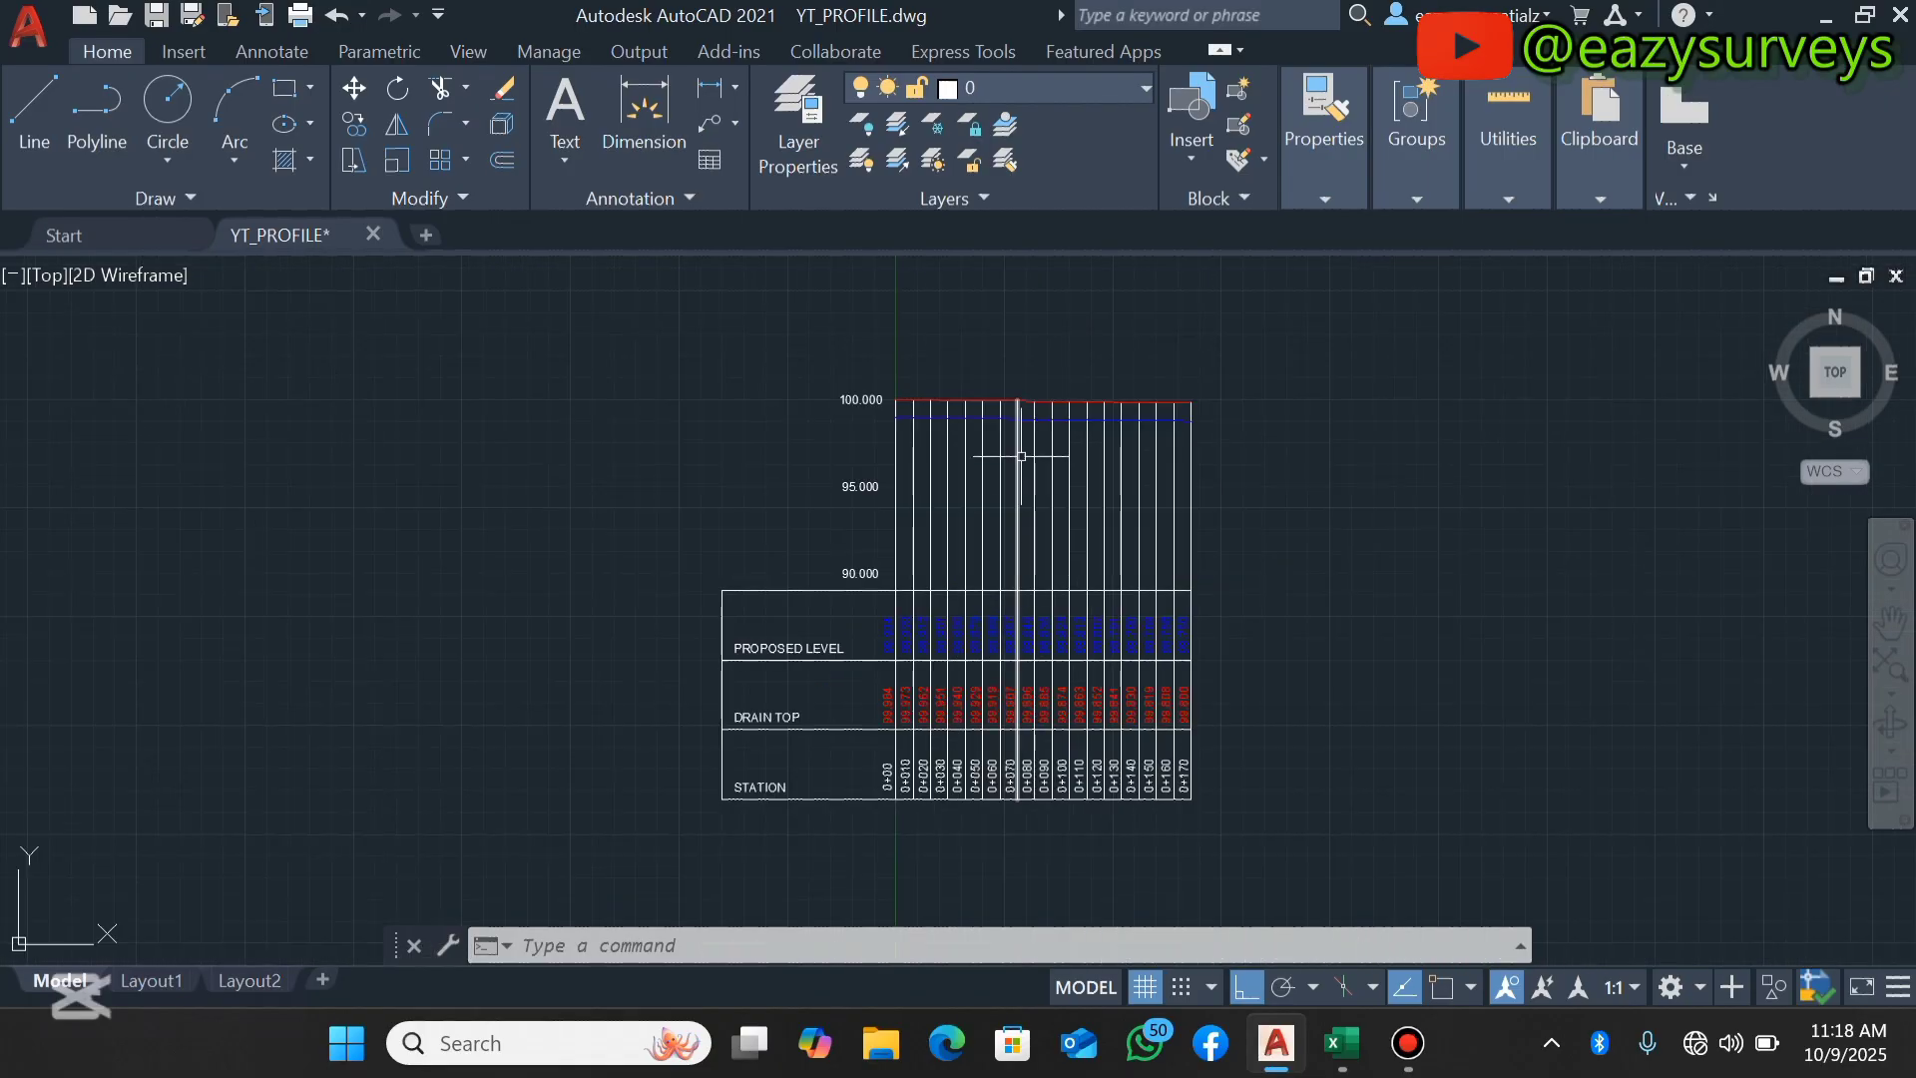
scroll(1018, 444, up, 2)
scroll(1021, 430, down, 2)
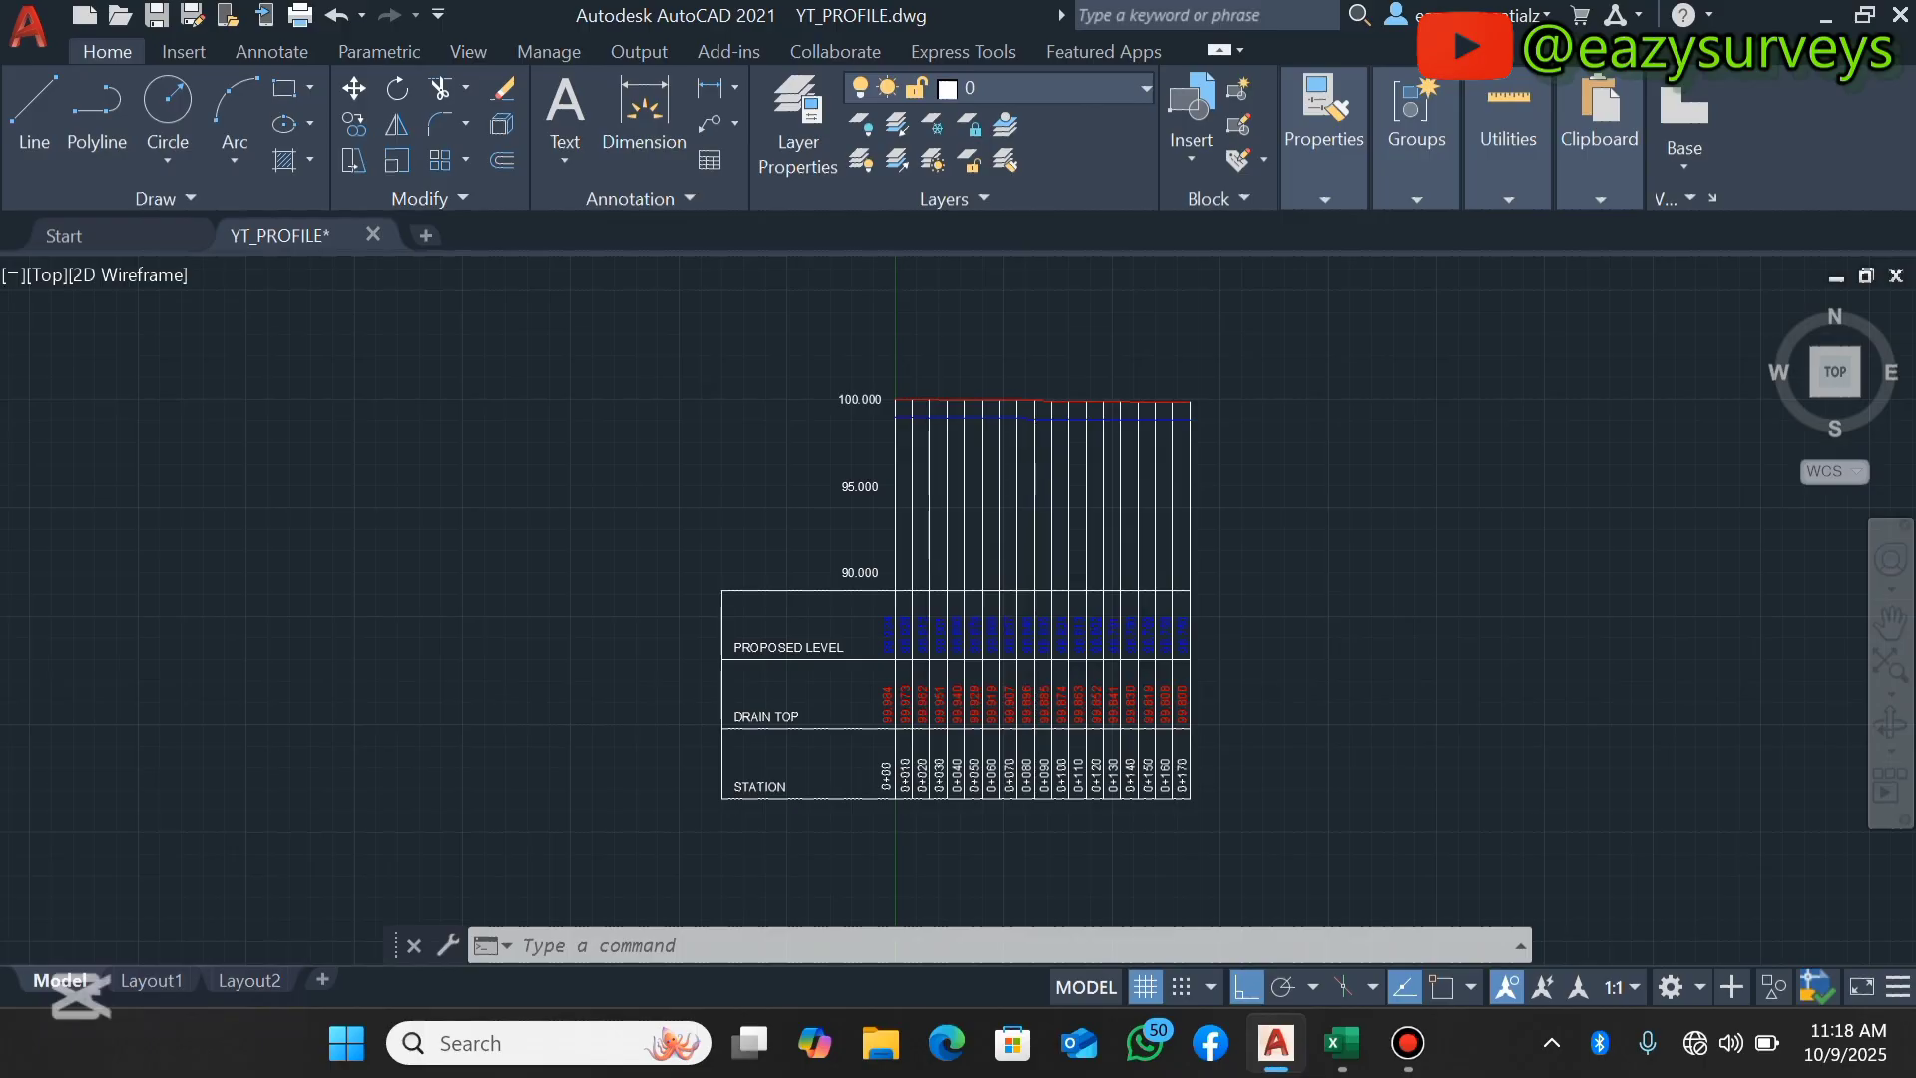
scroll(1236, 522, down, 2)
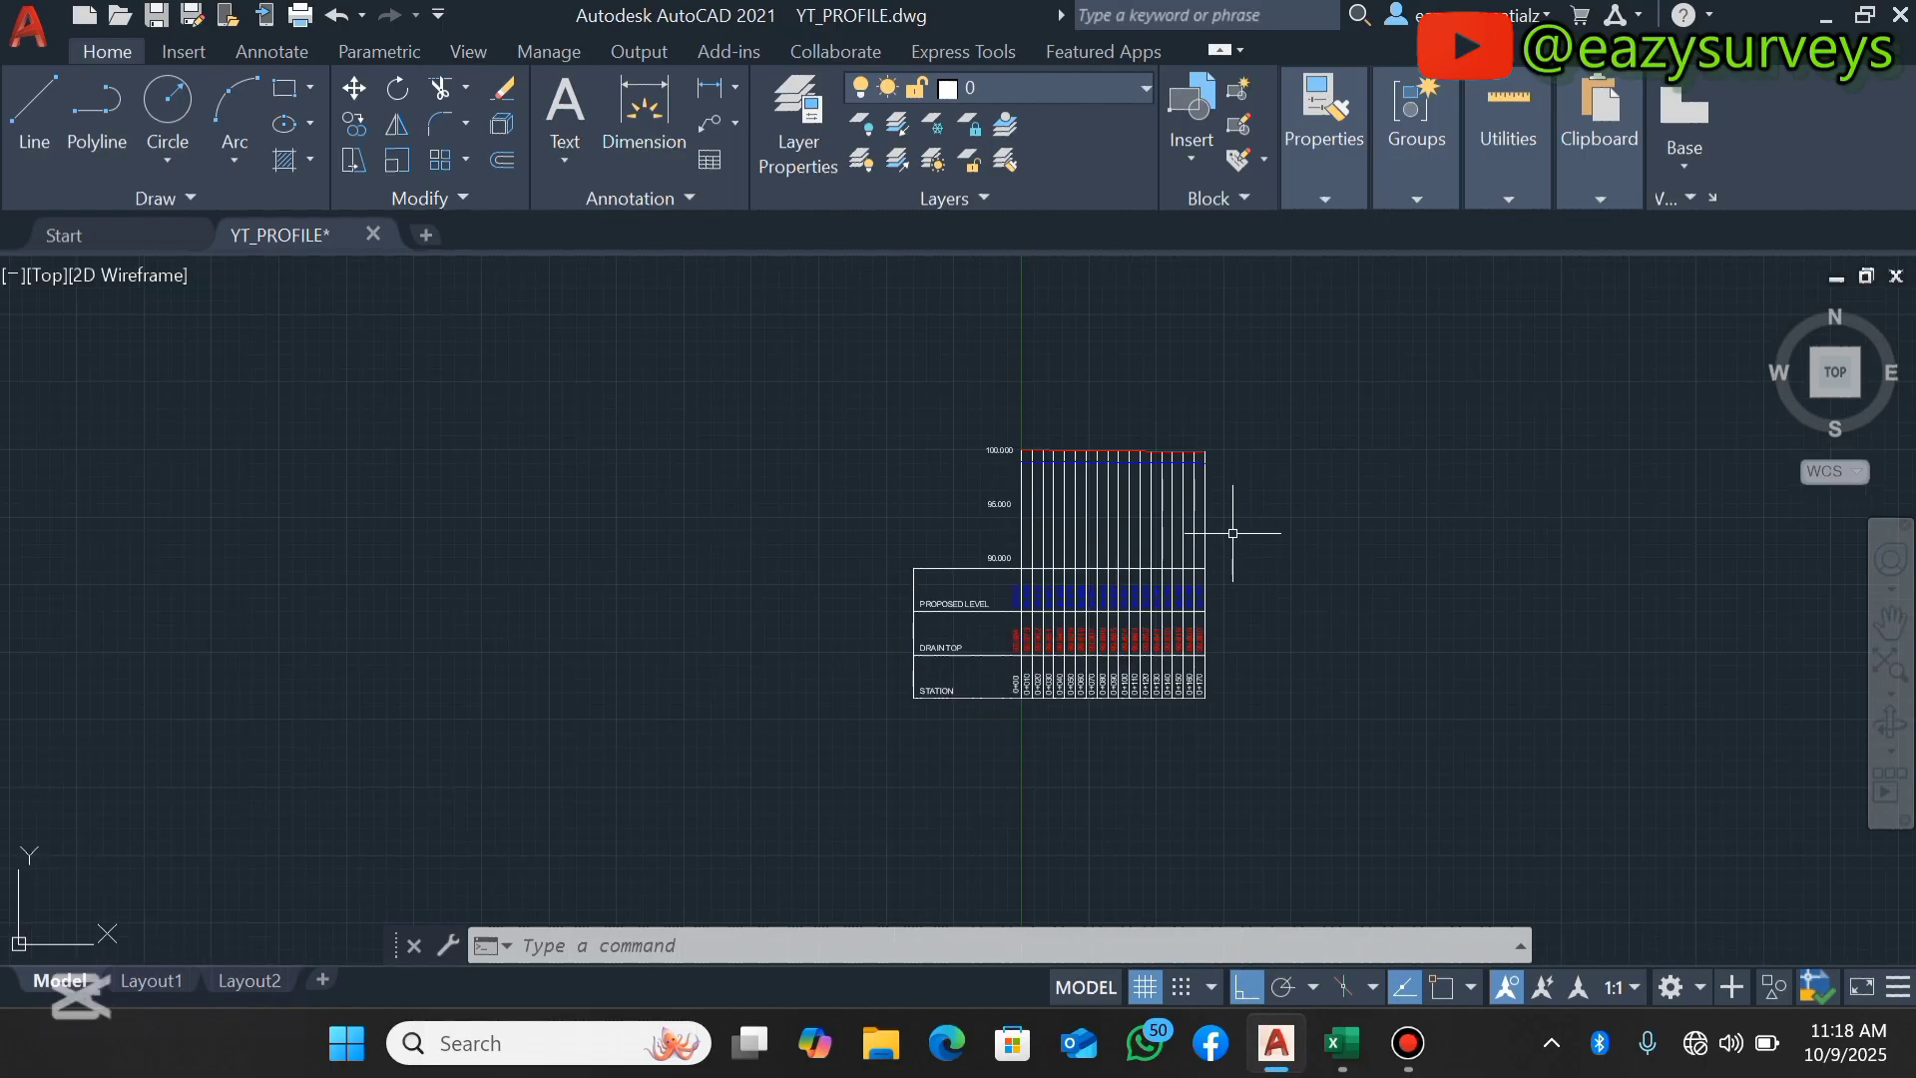
scroll(1235, 530, up, 2)
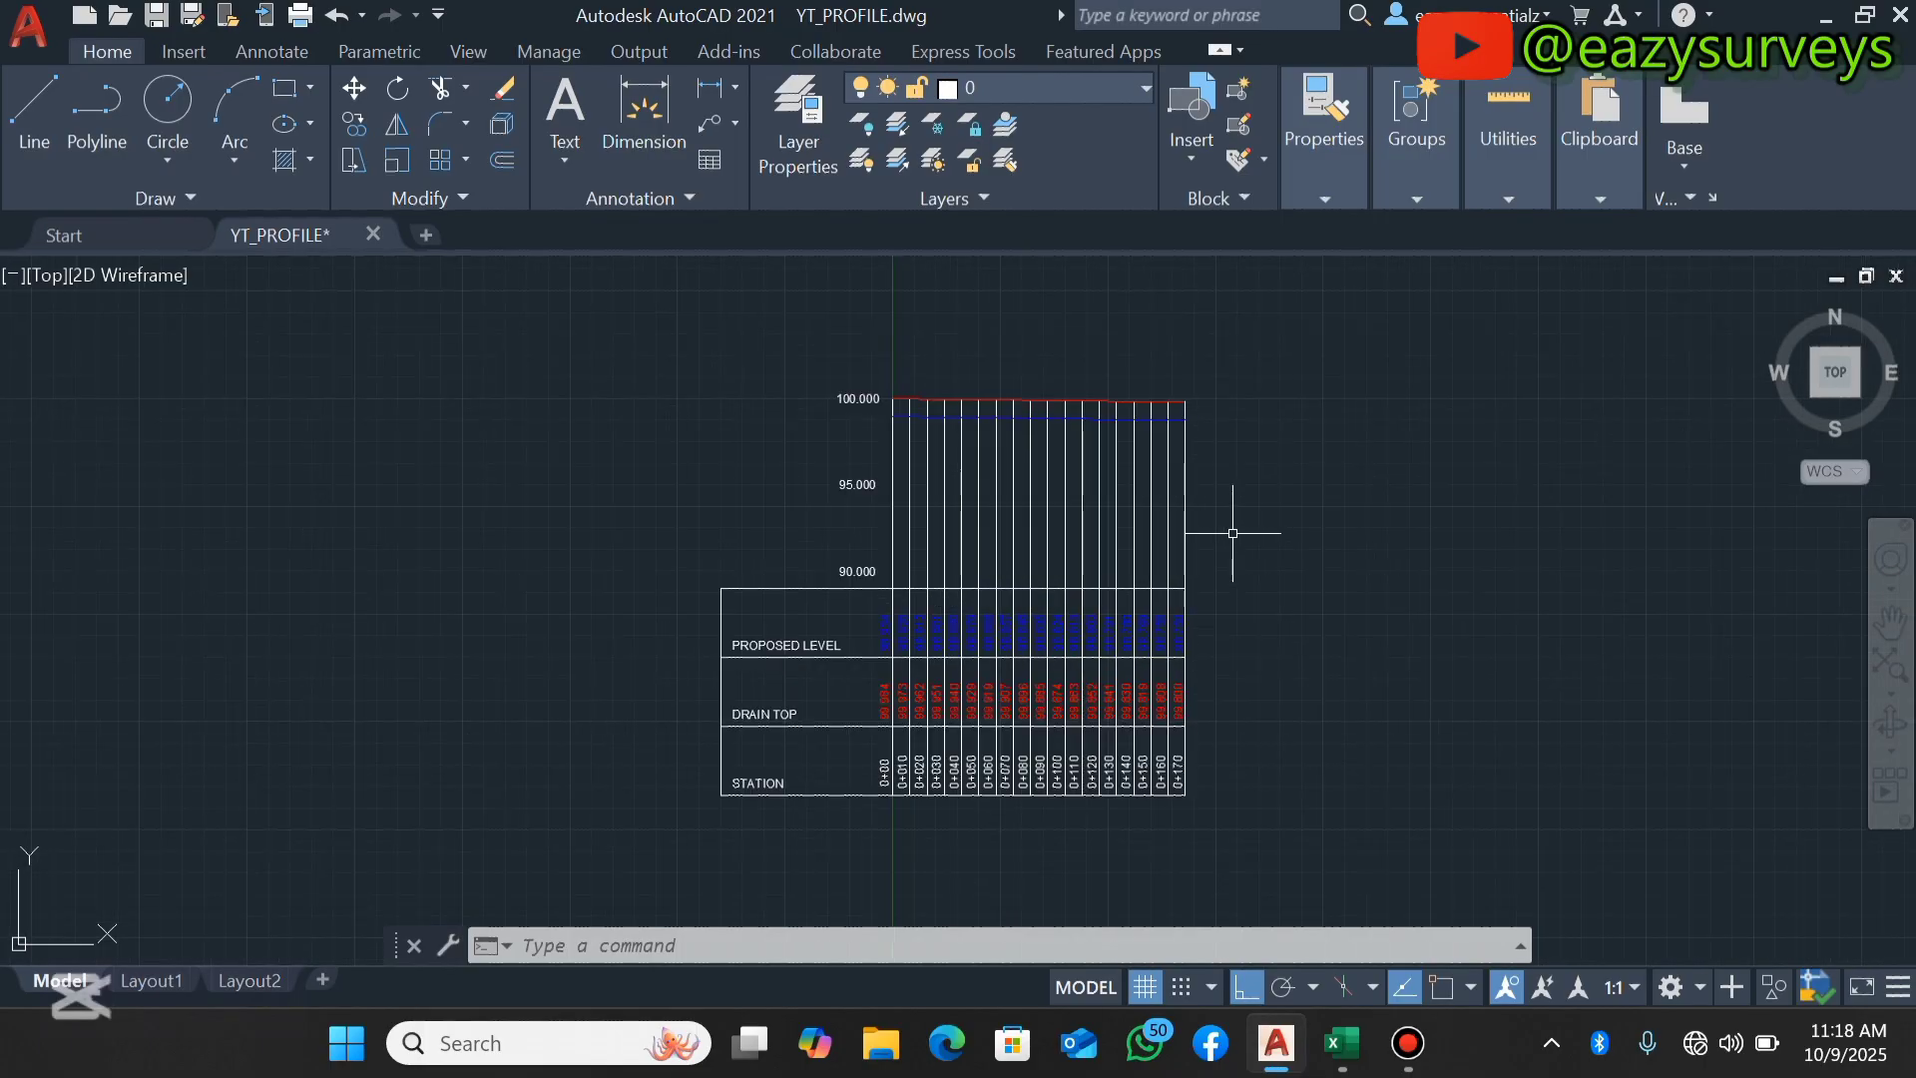
Close the YT_PROFILE drawing and start a new blank drawing.
click(373, 241)
click(1054, 584)
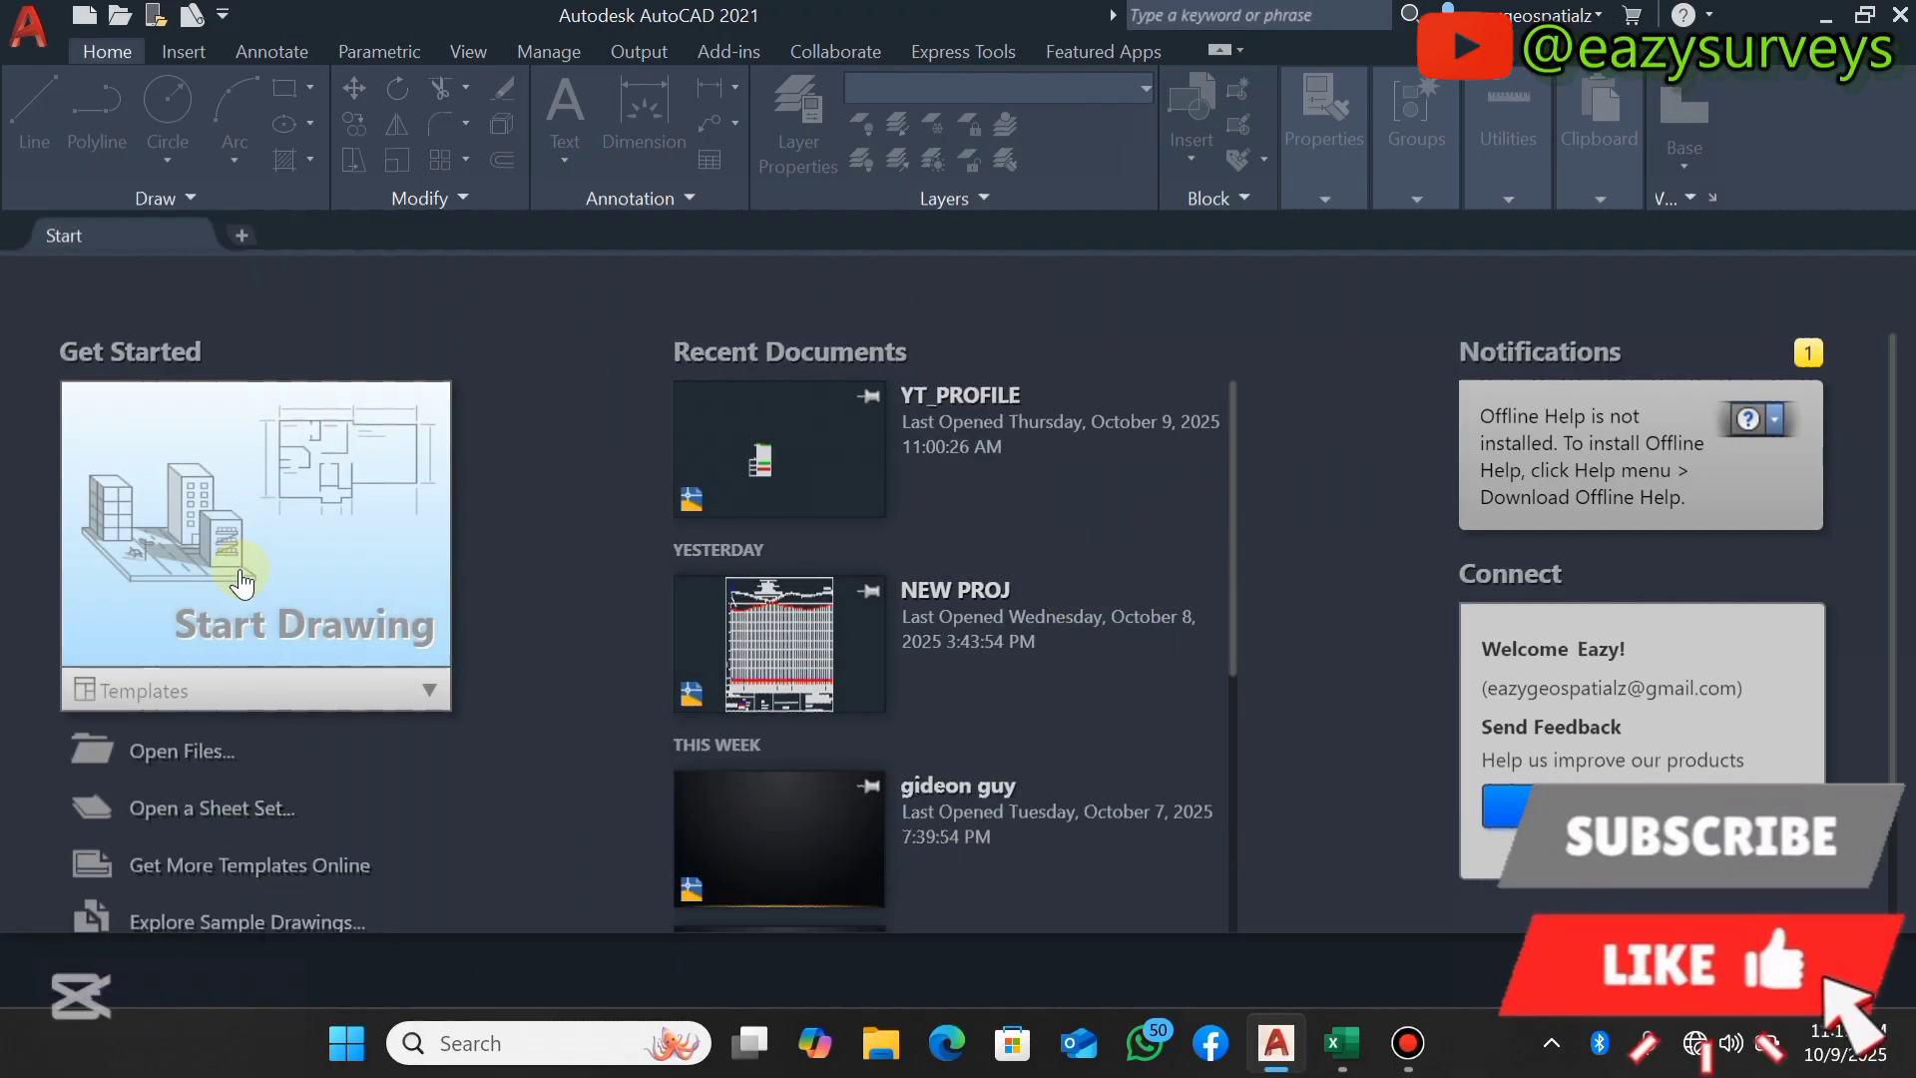
click(270, 559)
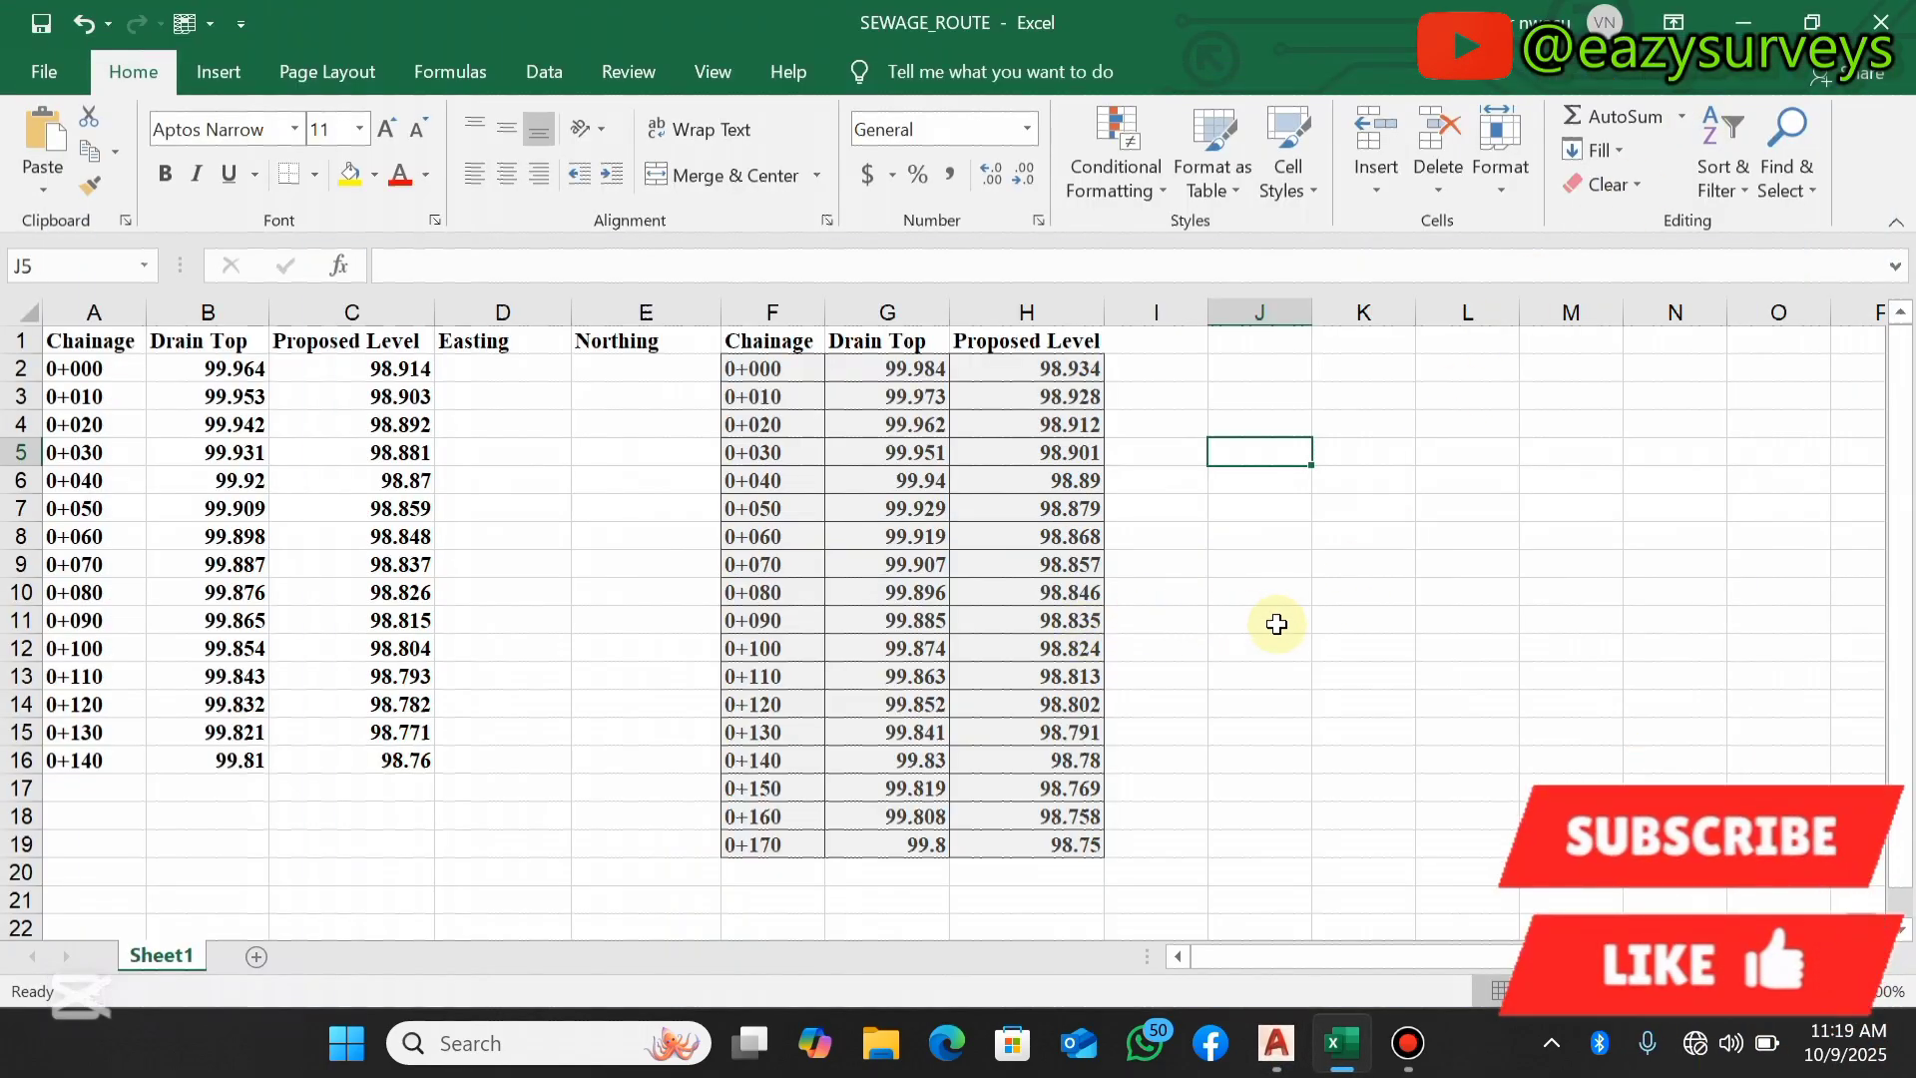
Return from the Excel table to AutoCAD and set the drawing units to 0.000 length precision and a Meters insertion scale.
click(1333, 621)
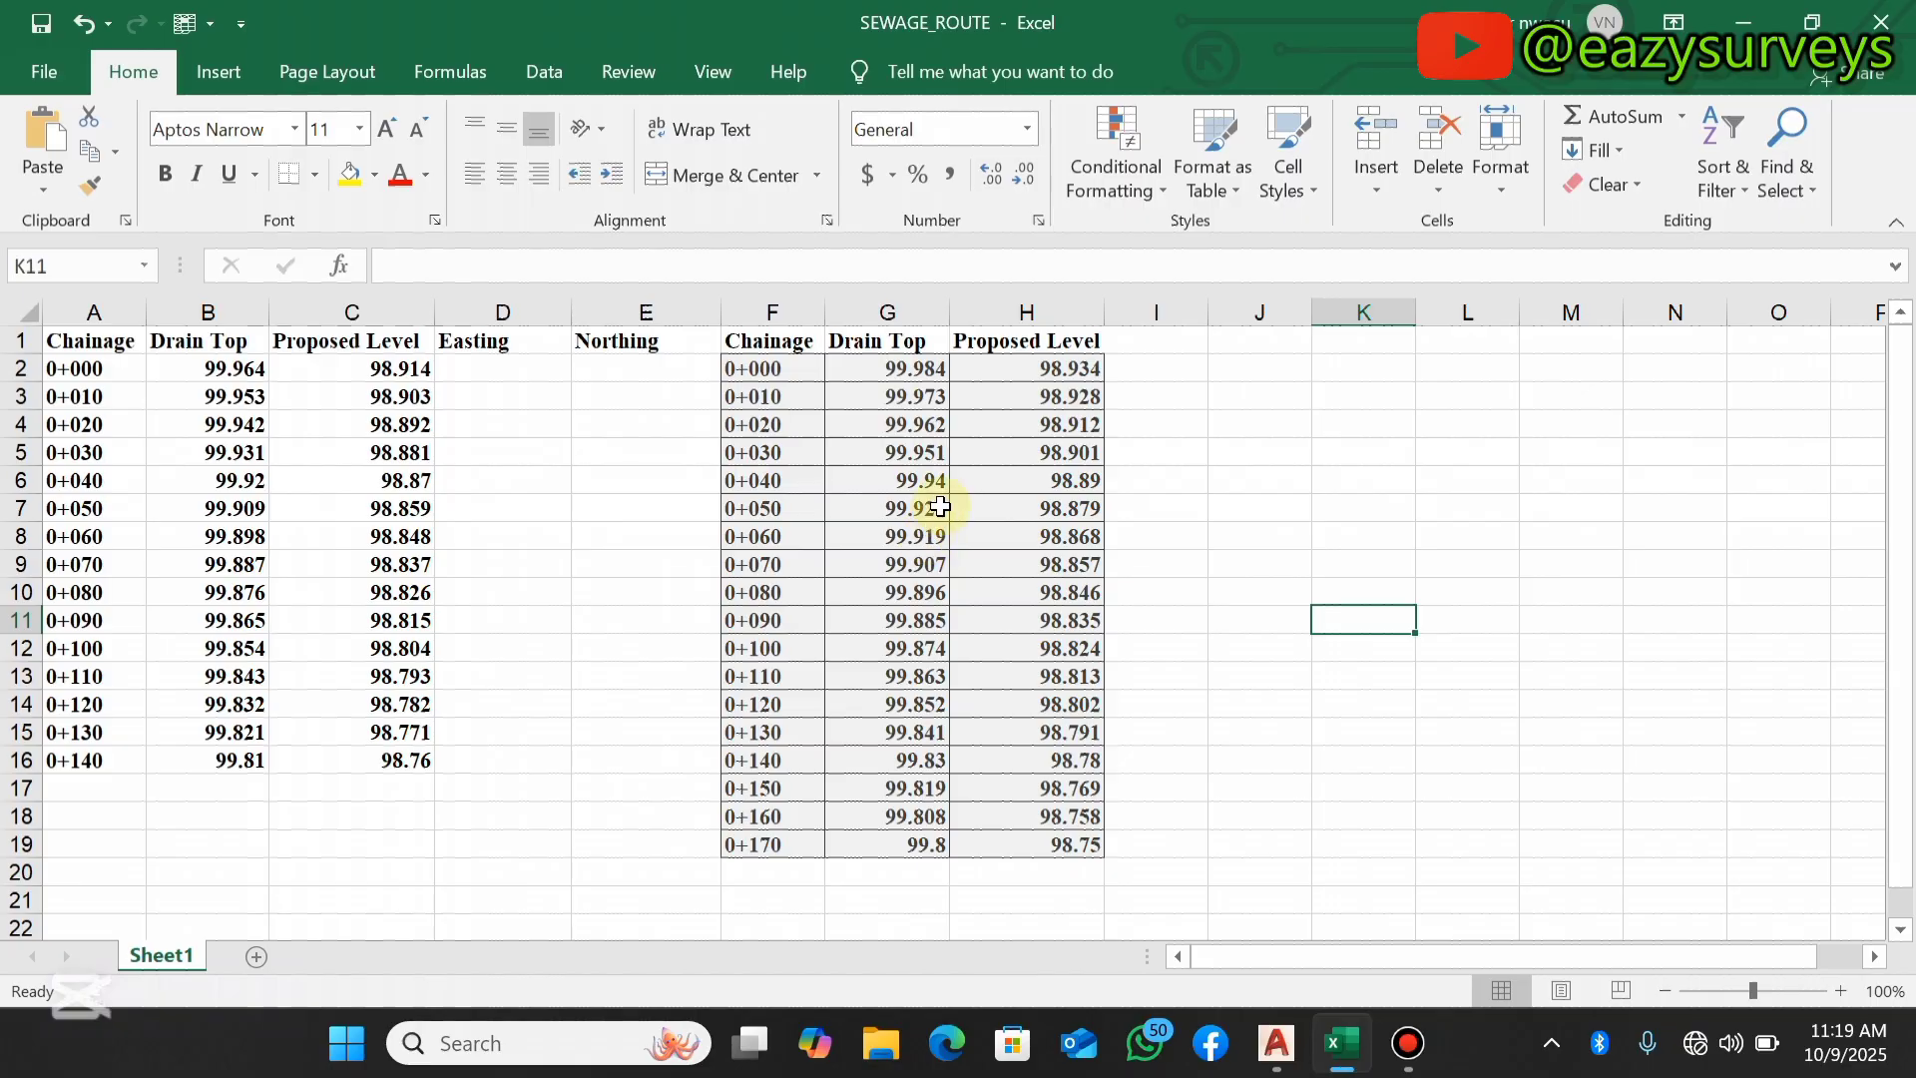
click(1276, 1048)
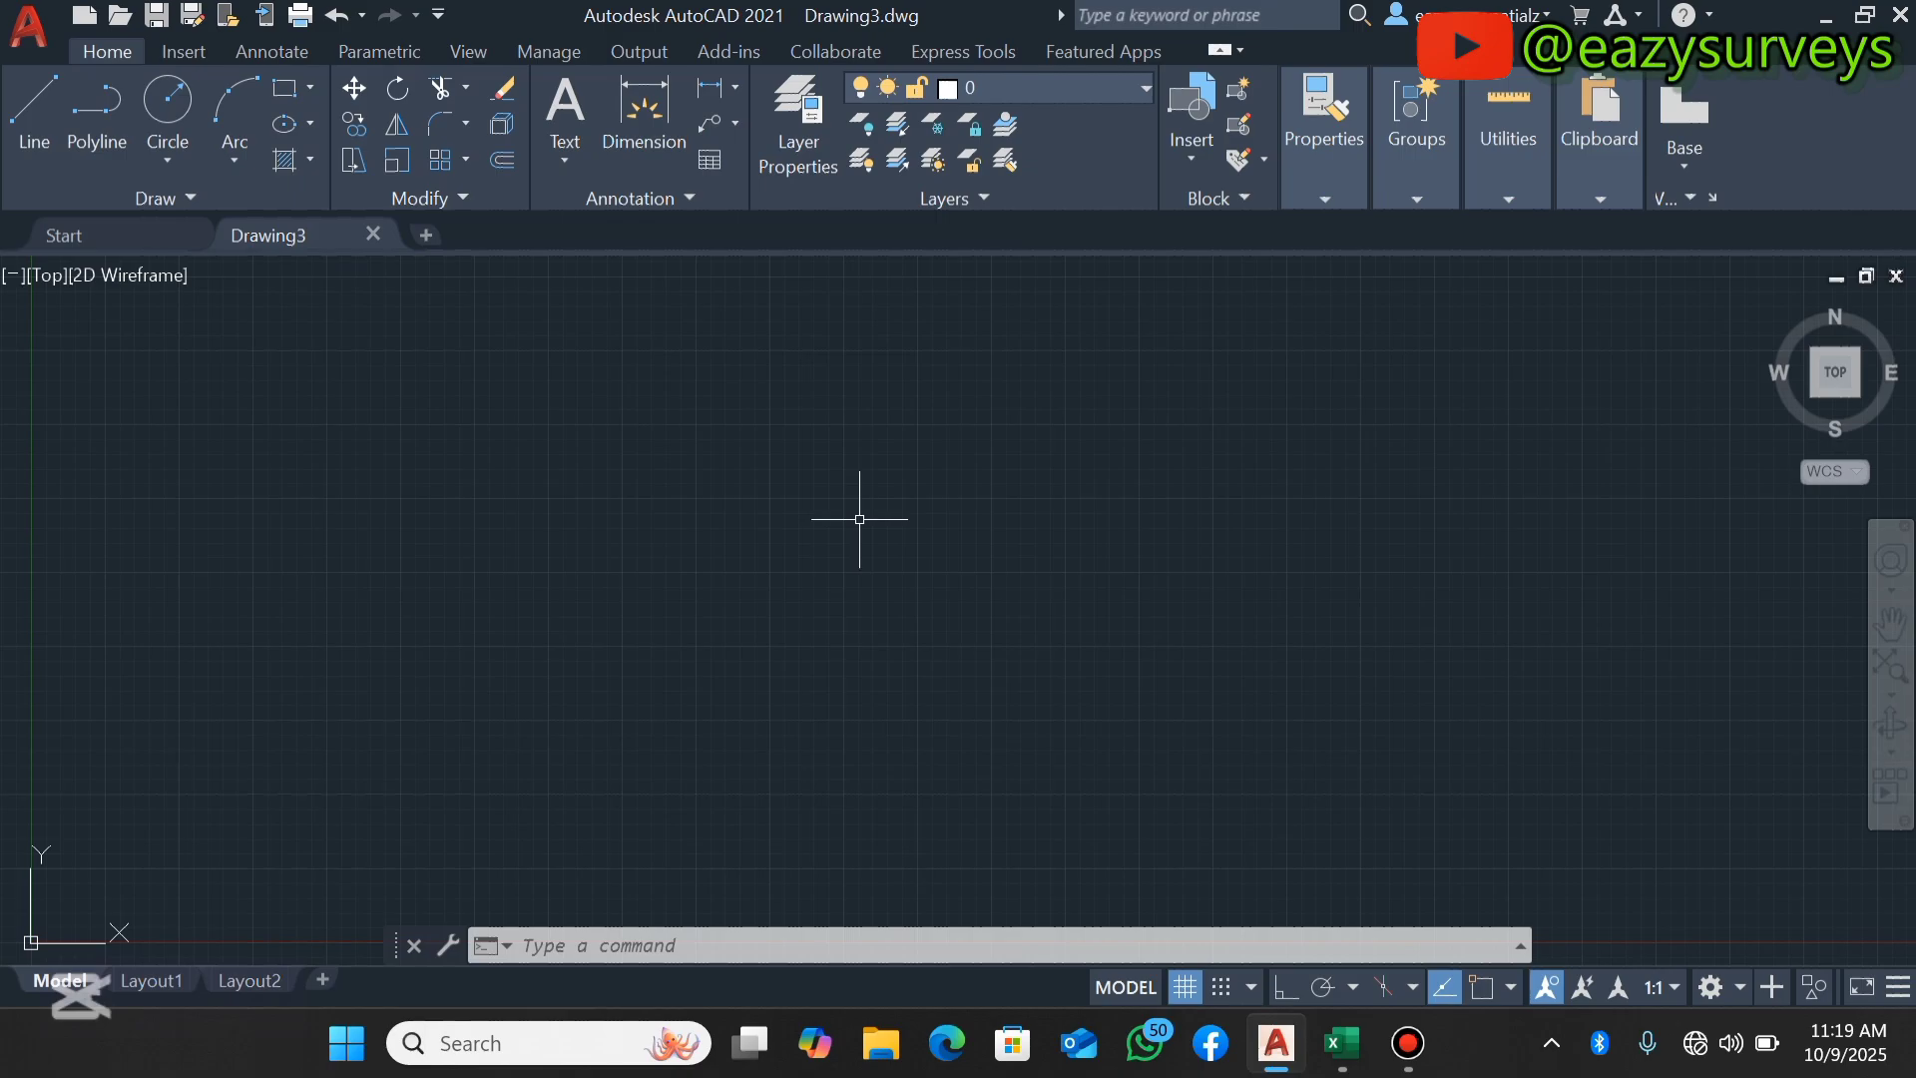
text(UN)
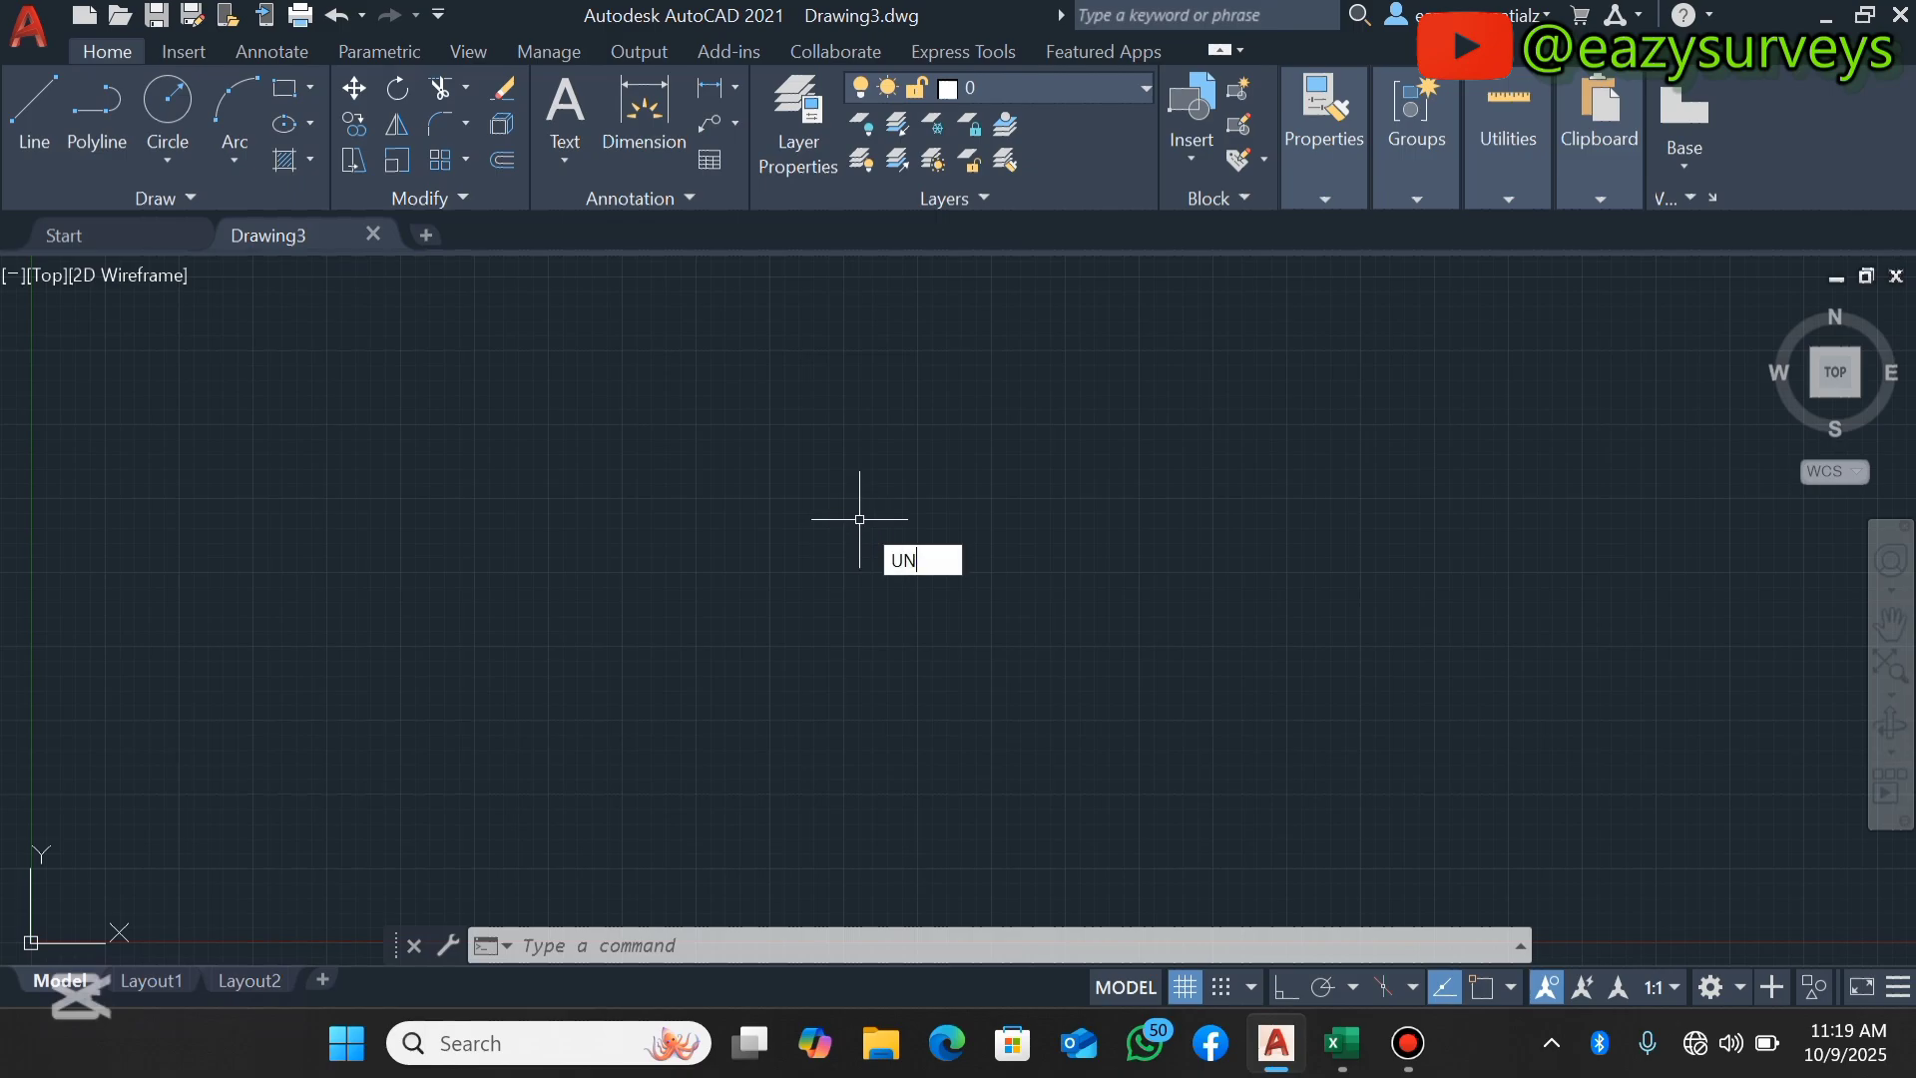
key(Return)
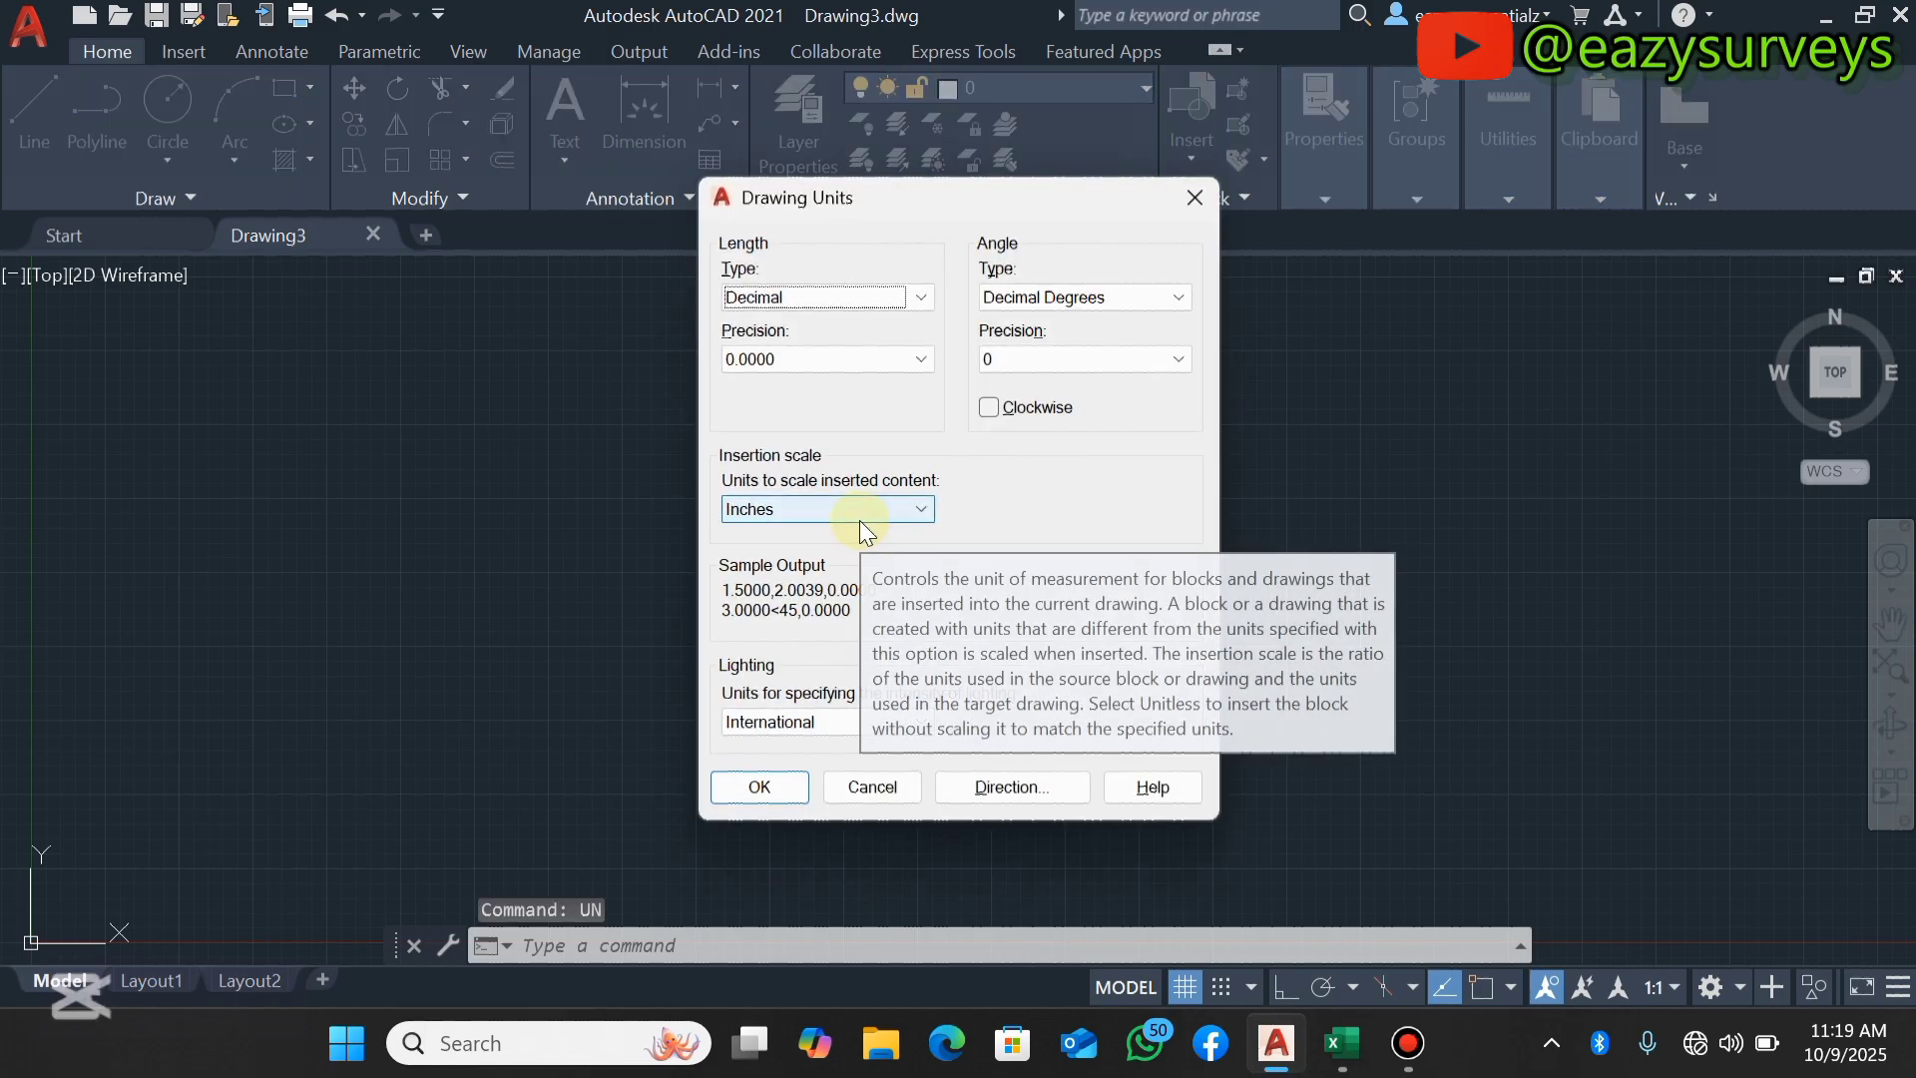
click(907, 360)
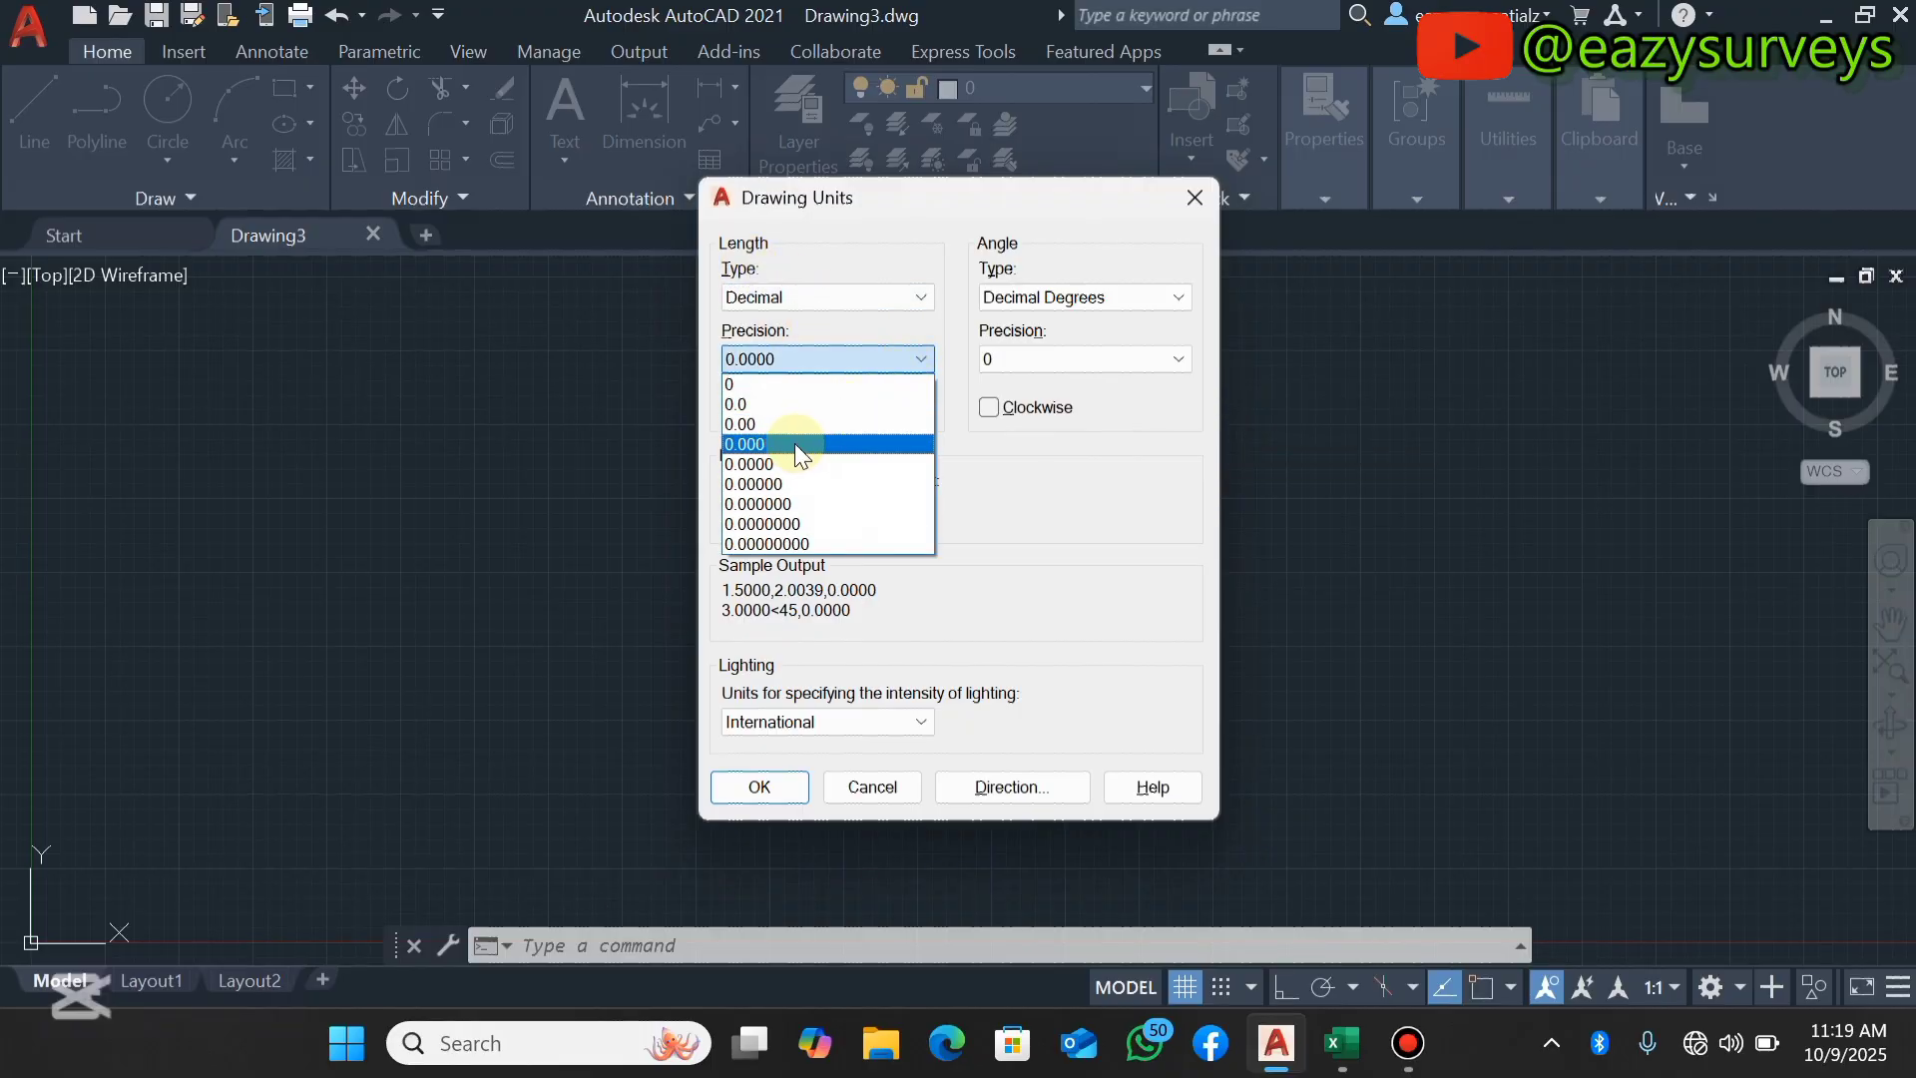
click(795, 443)
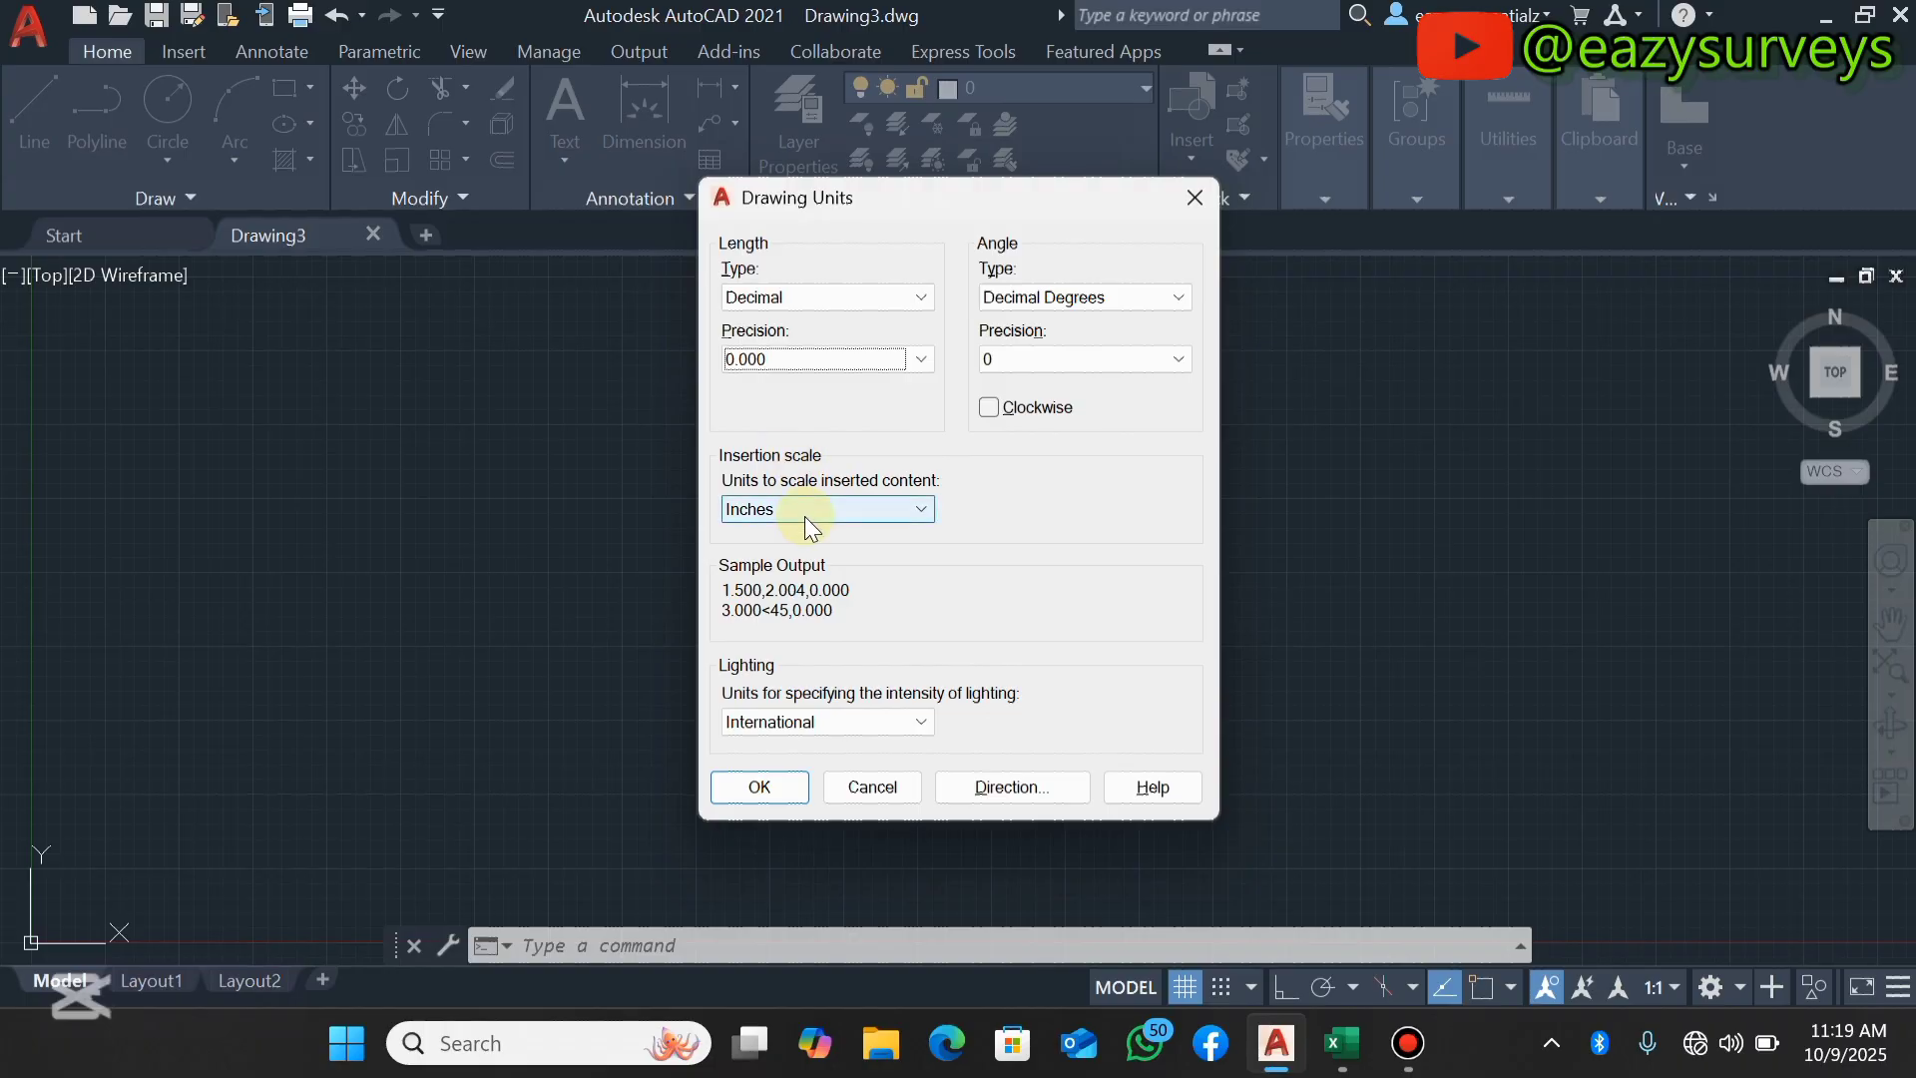
click(921, 511)
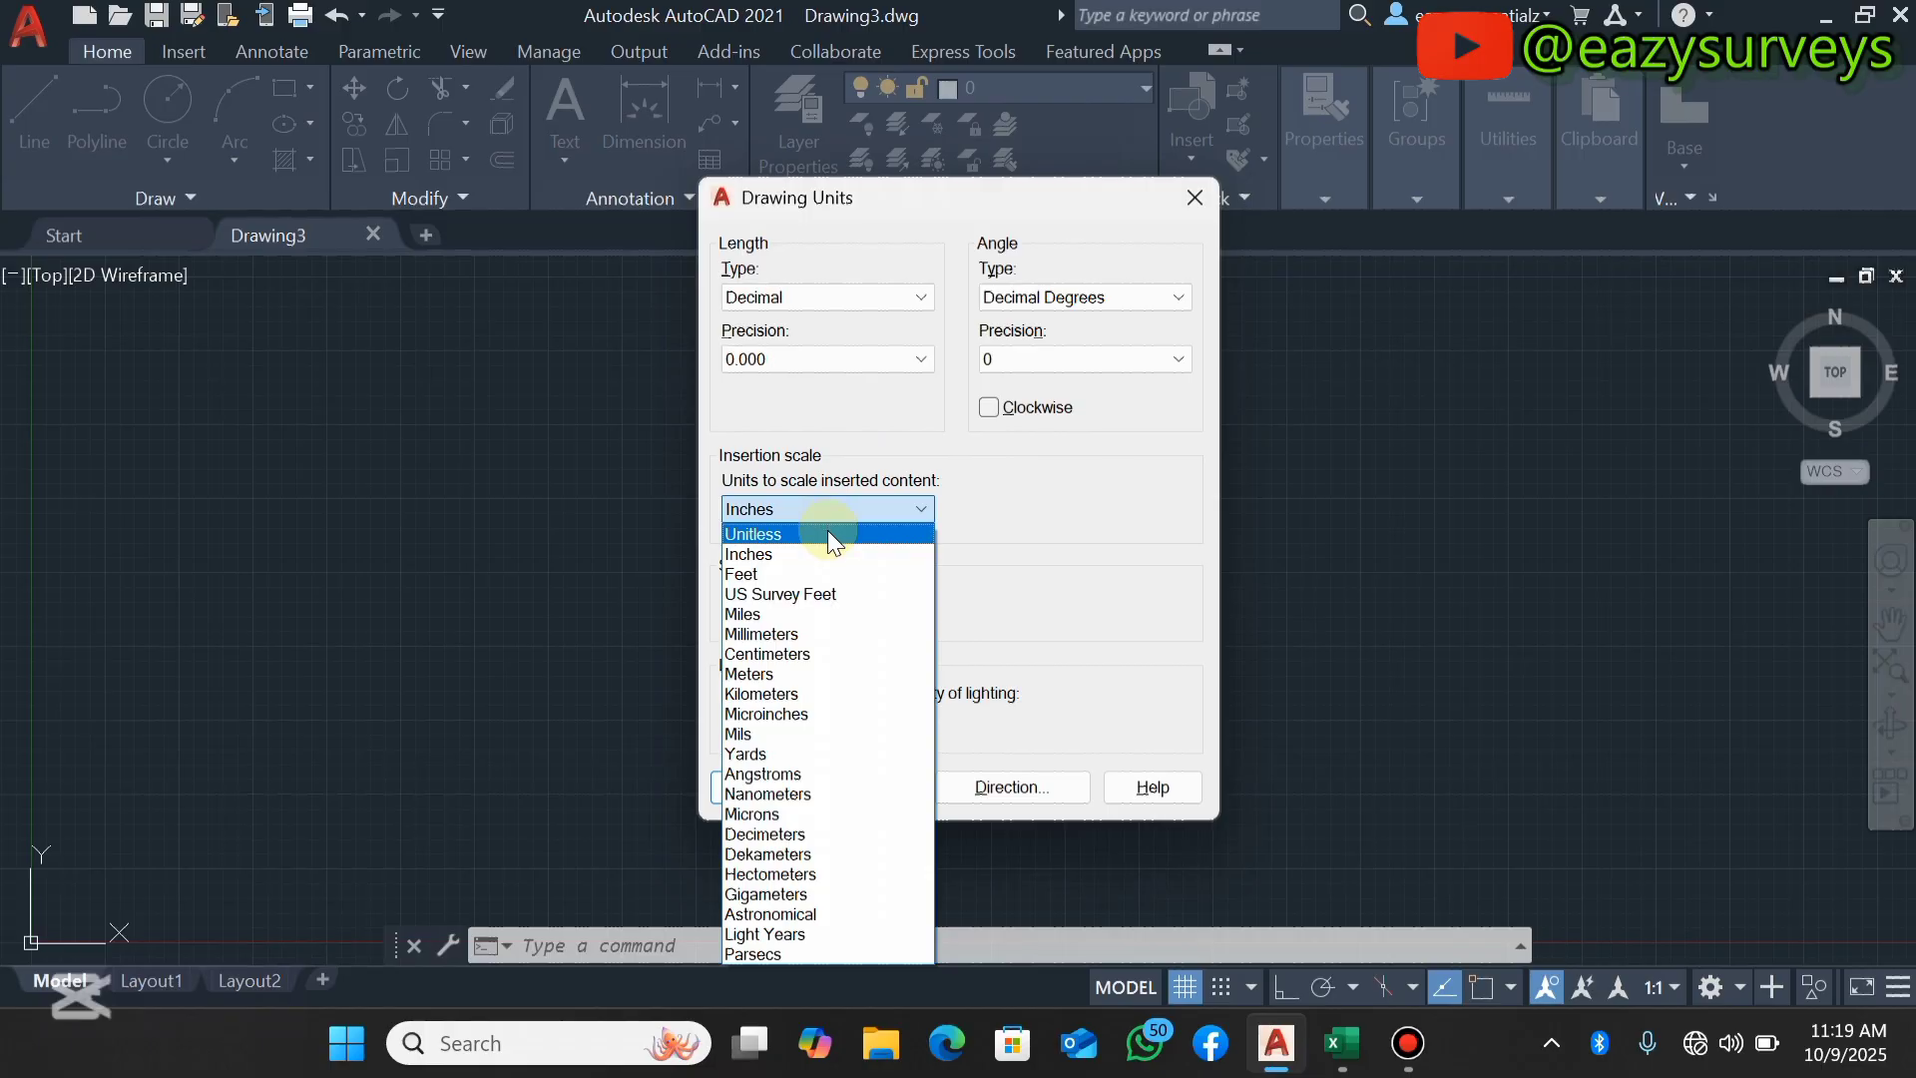
click(773, 673)
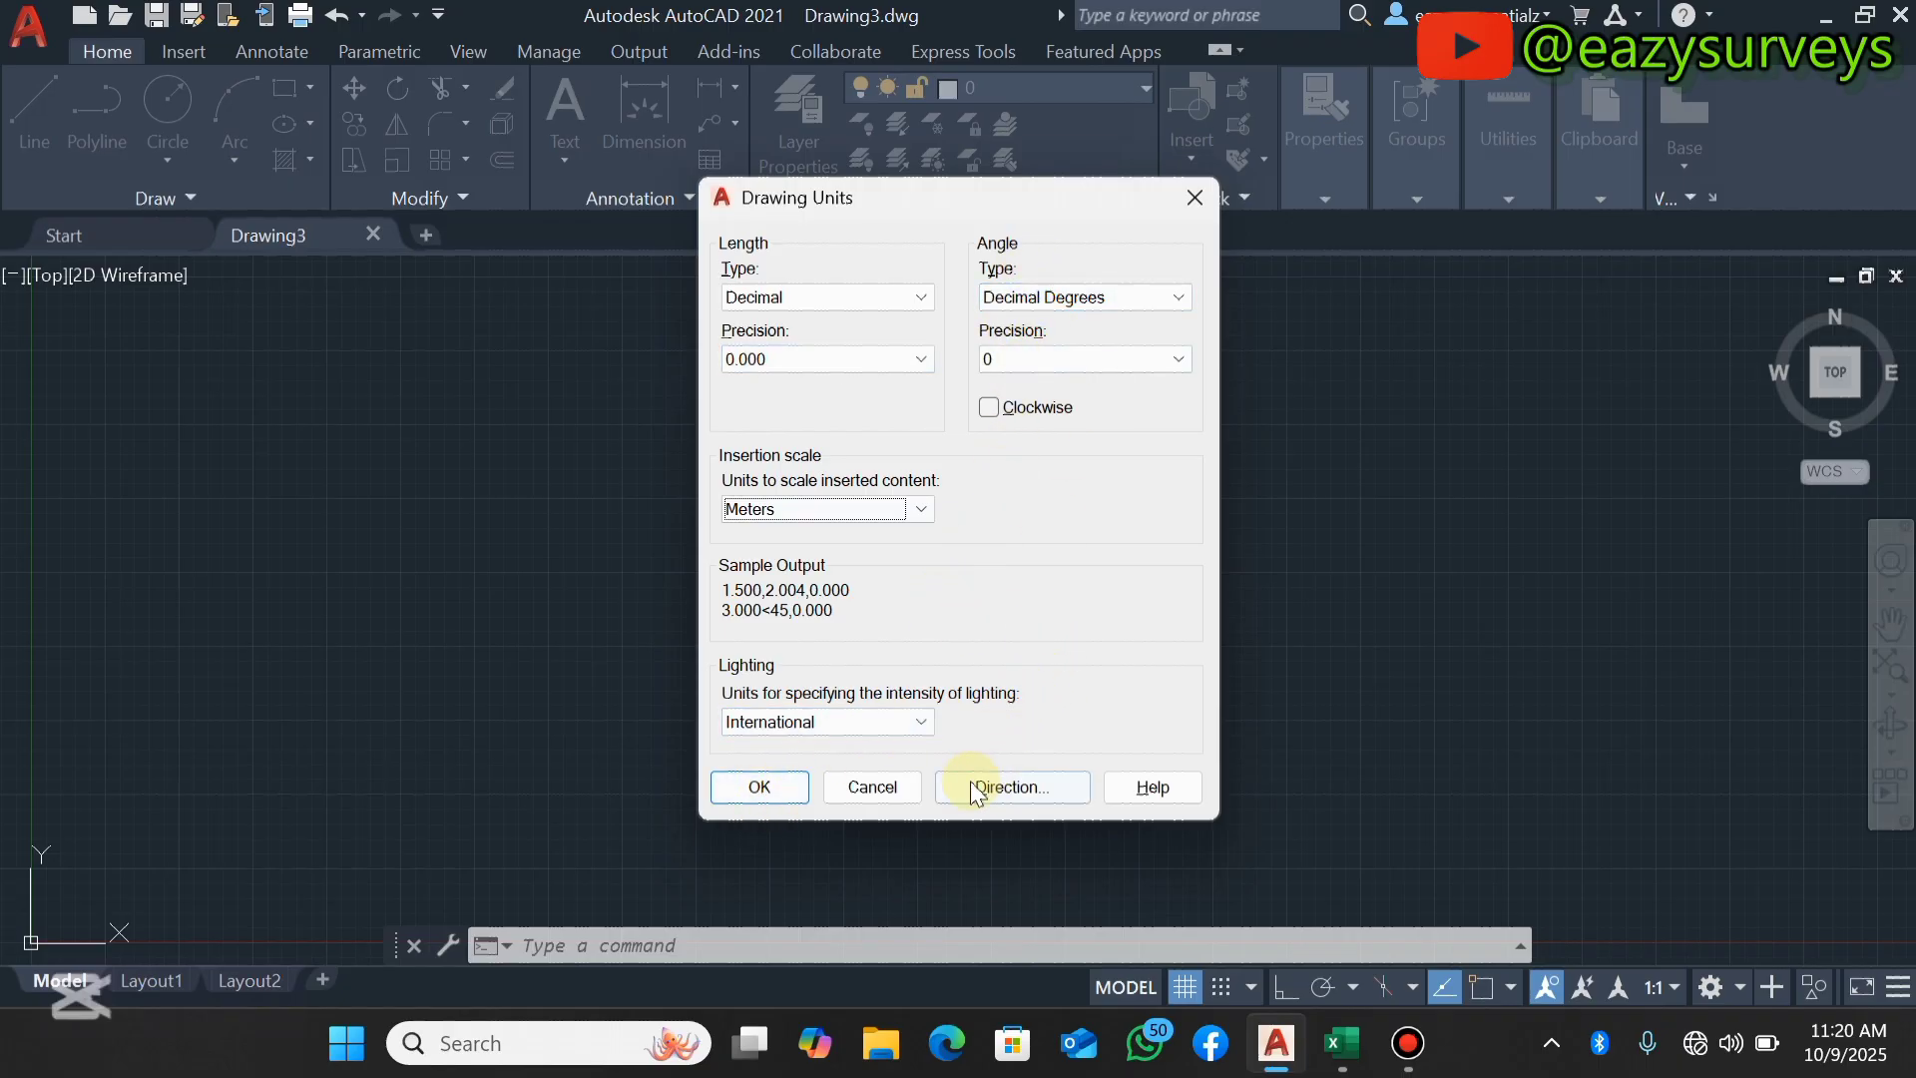
click(760, 787)
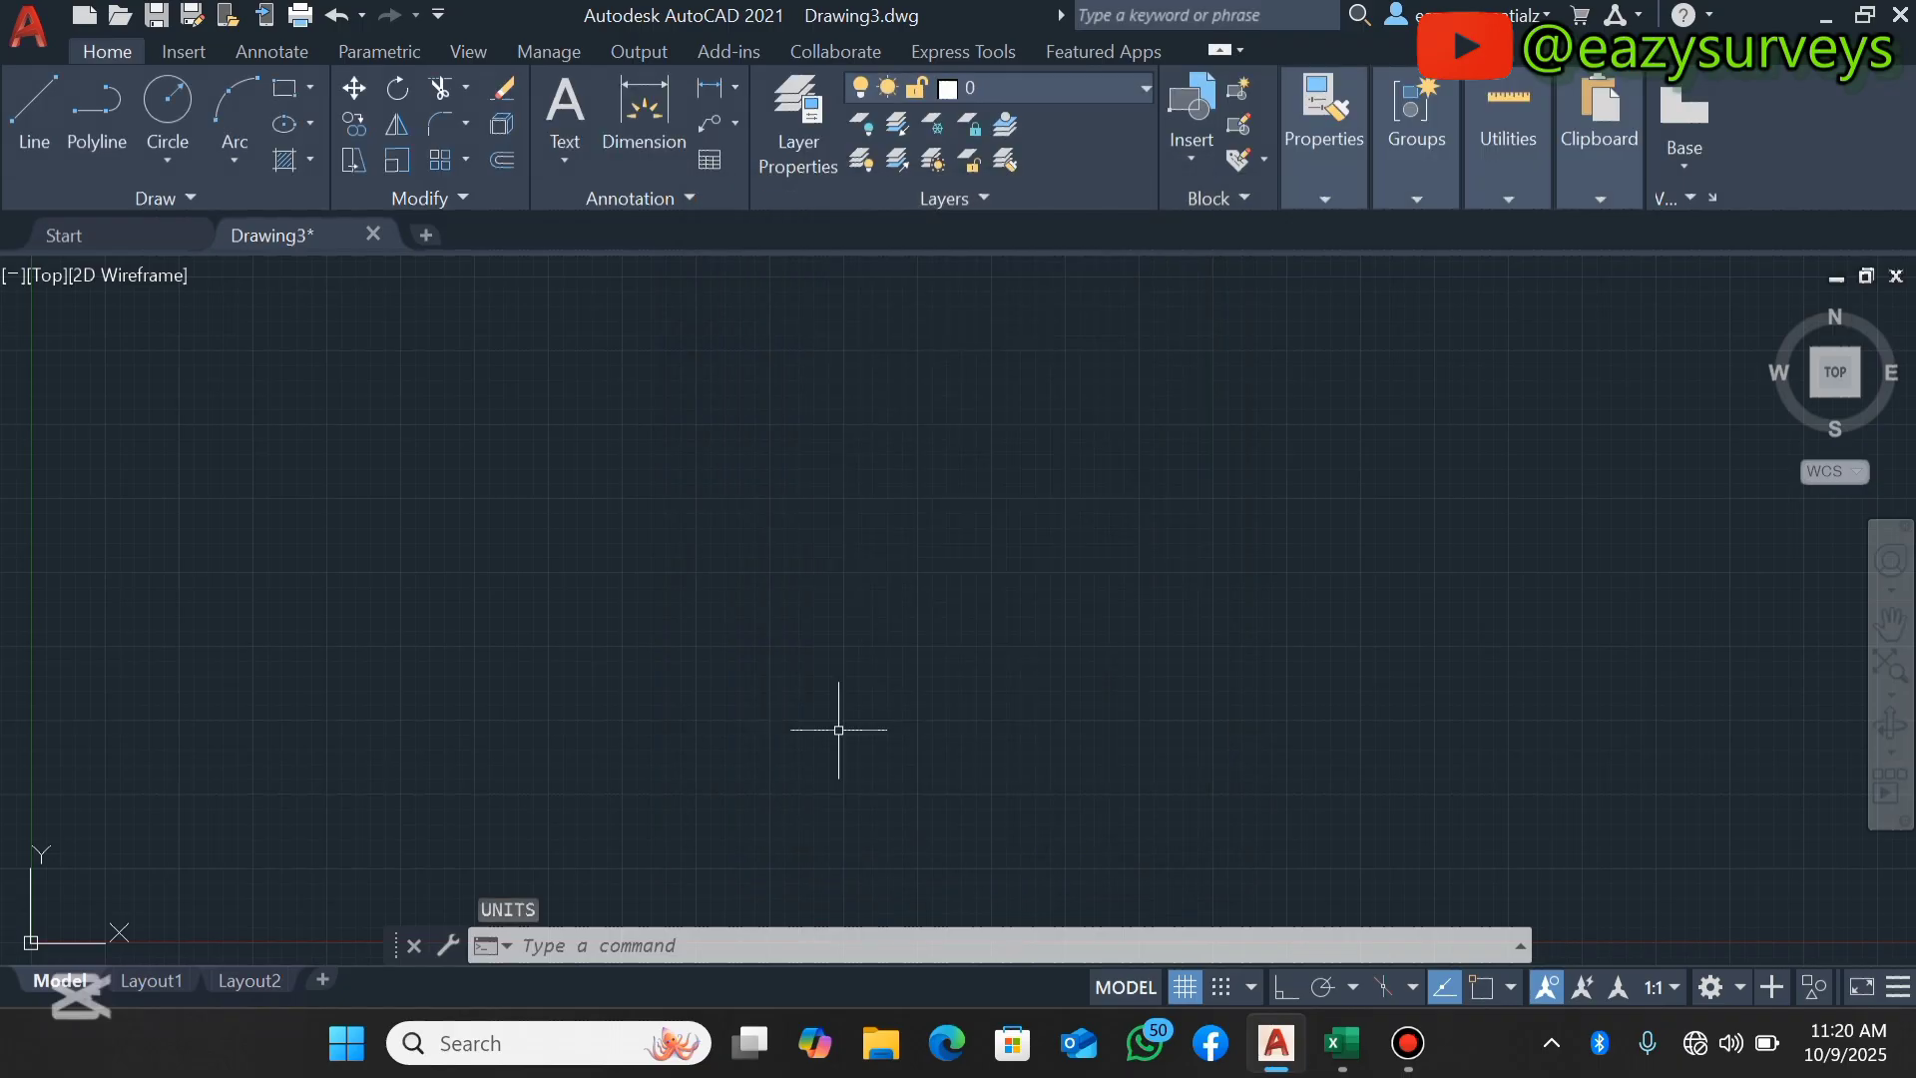
Load the profiling200 LISP application from the Lisps folder with APPLOAD and close the dialog.
click(594, 948)
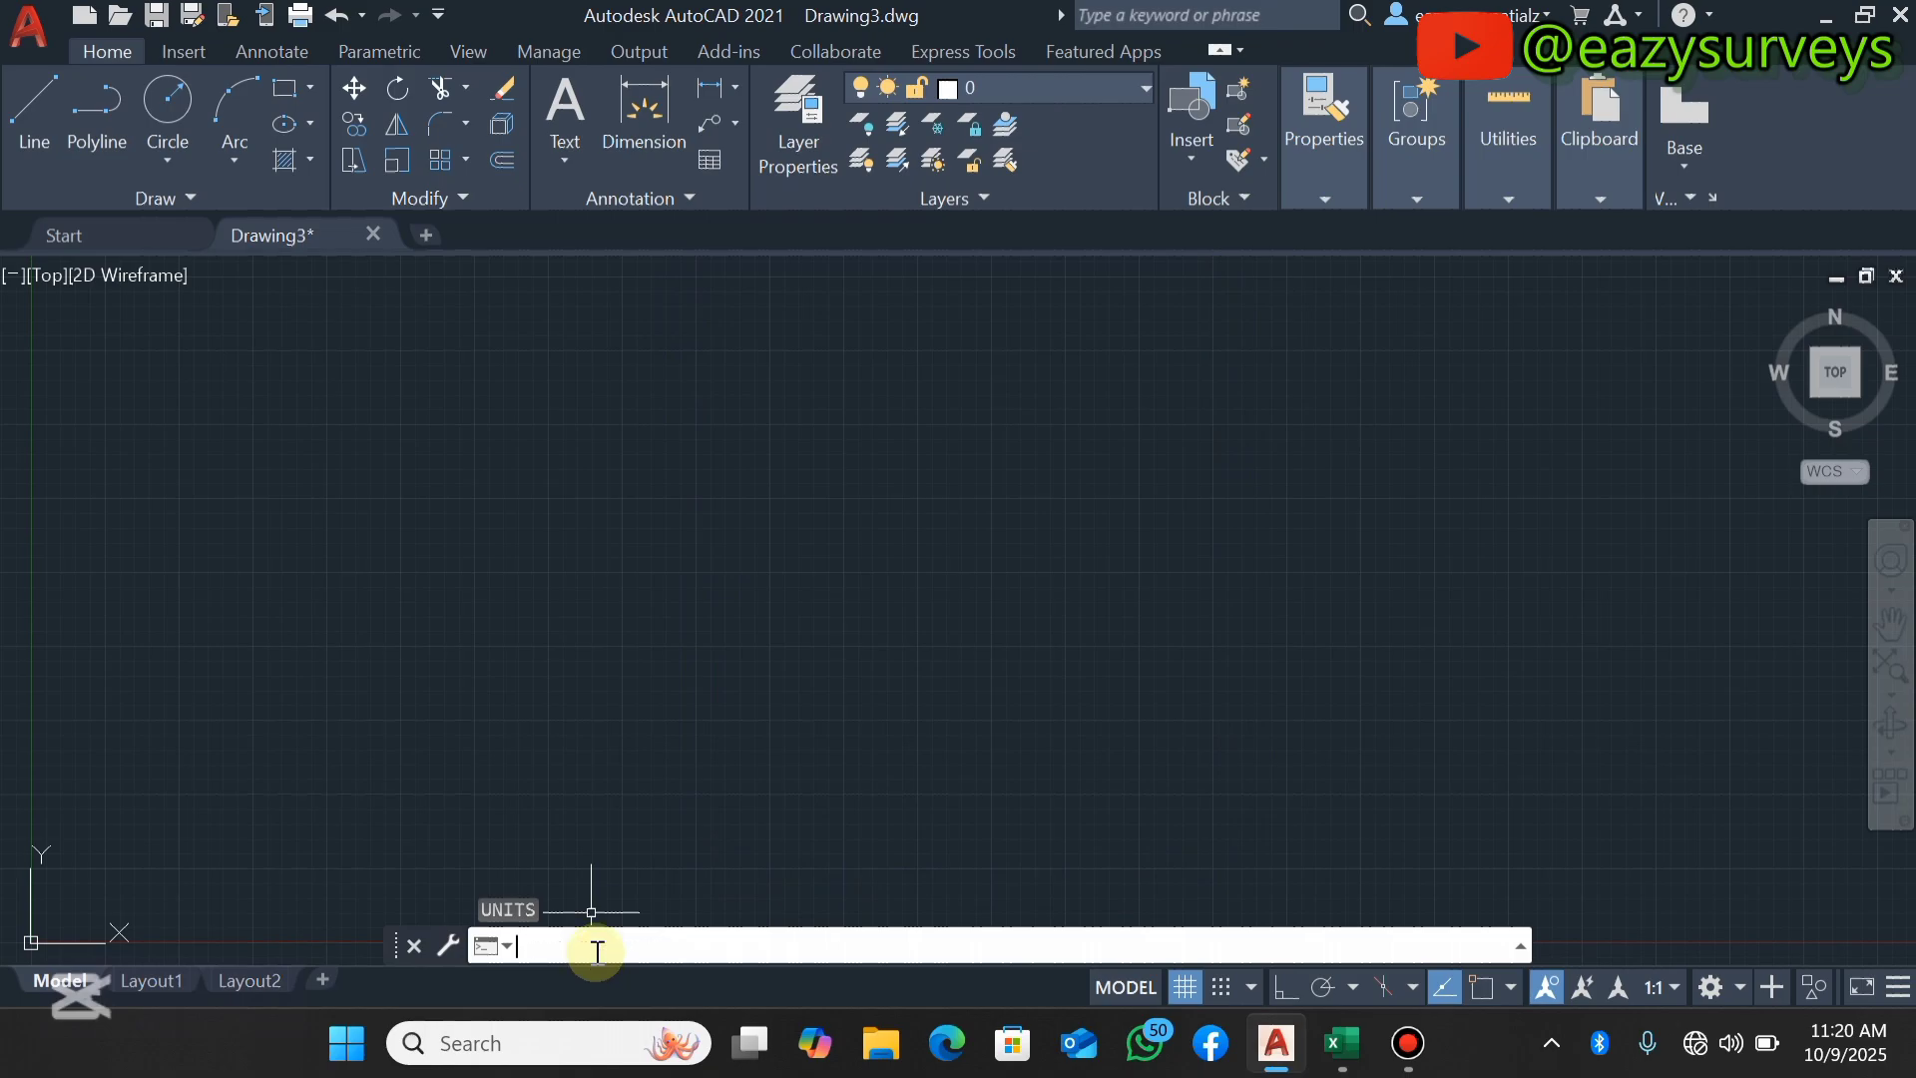
text(AP)
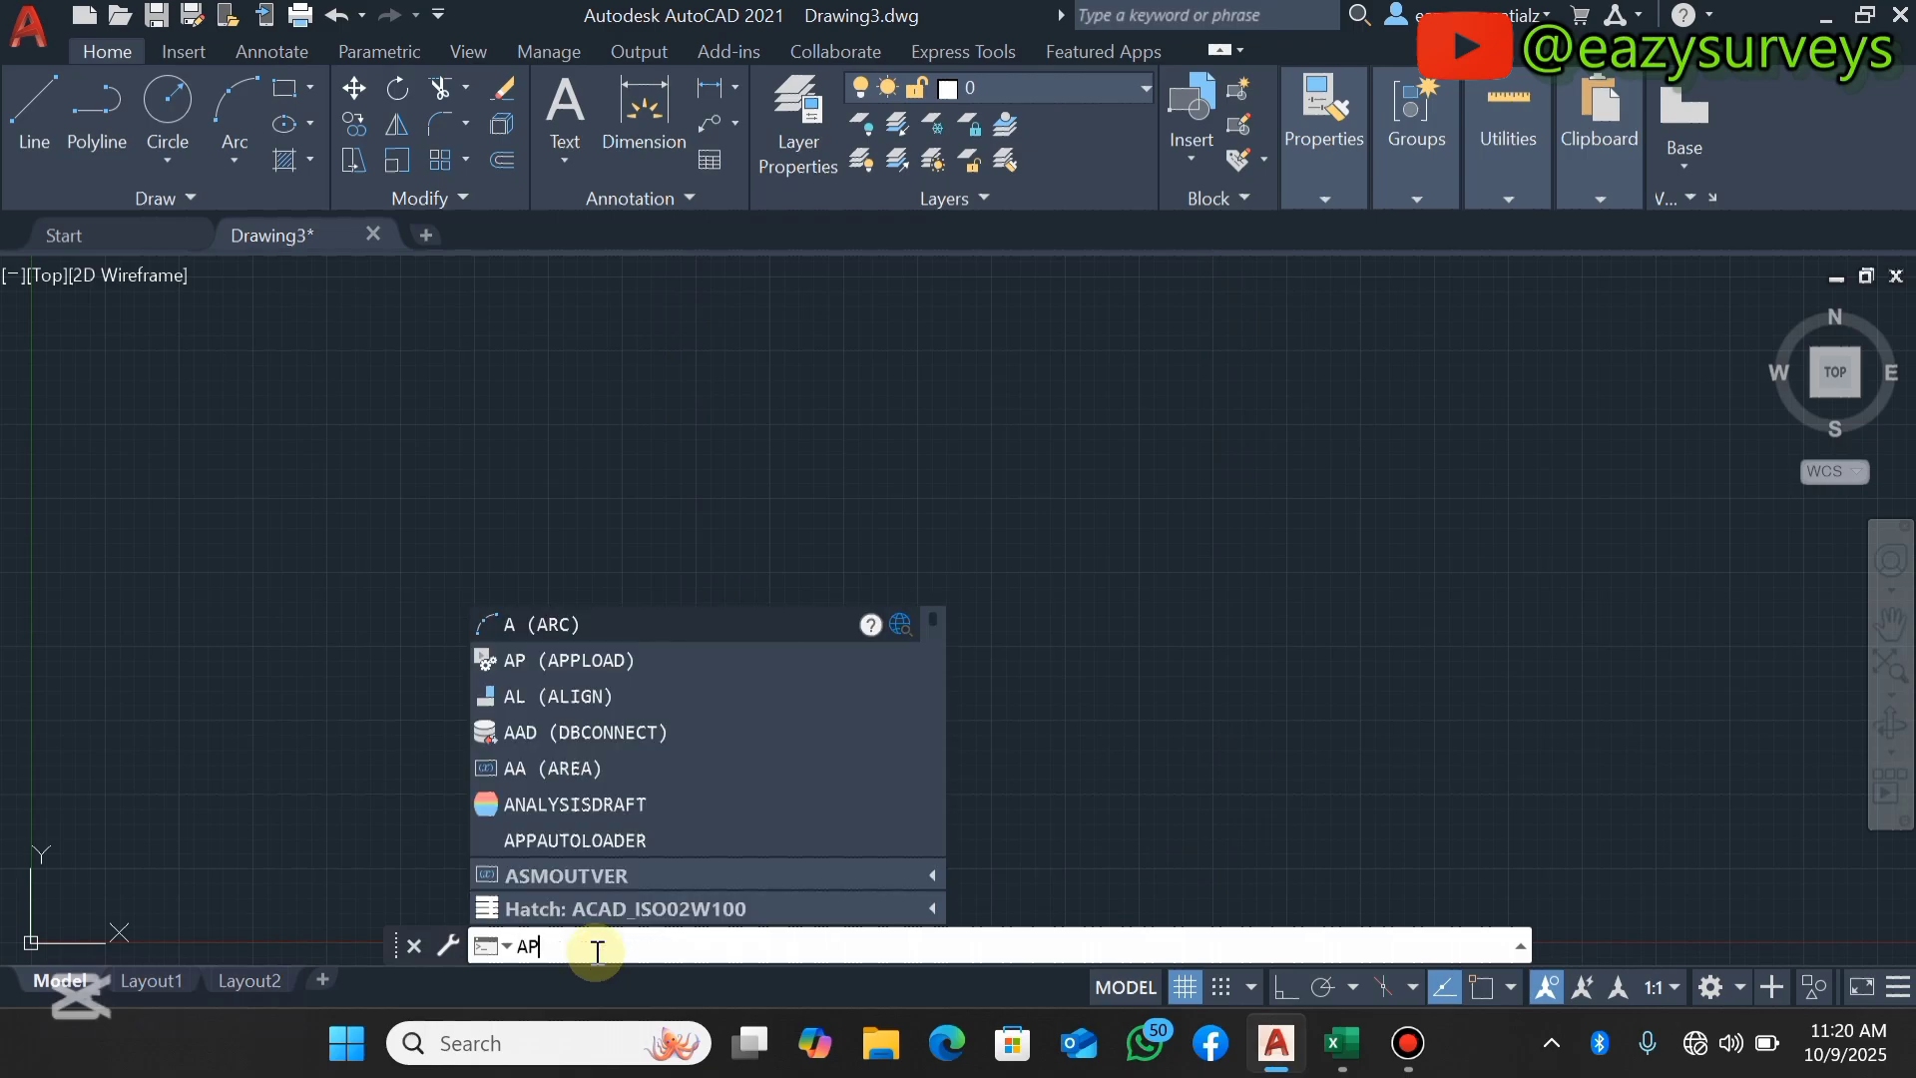
text(PLOAD)
key(Return)
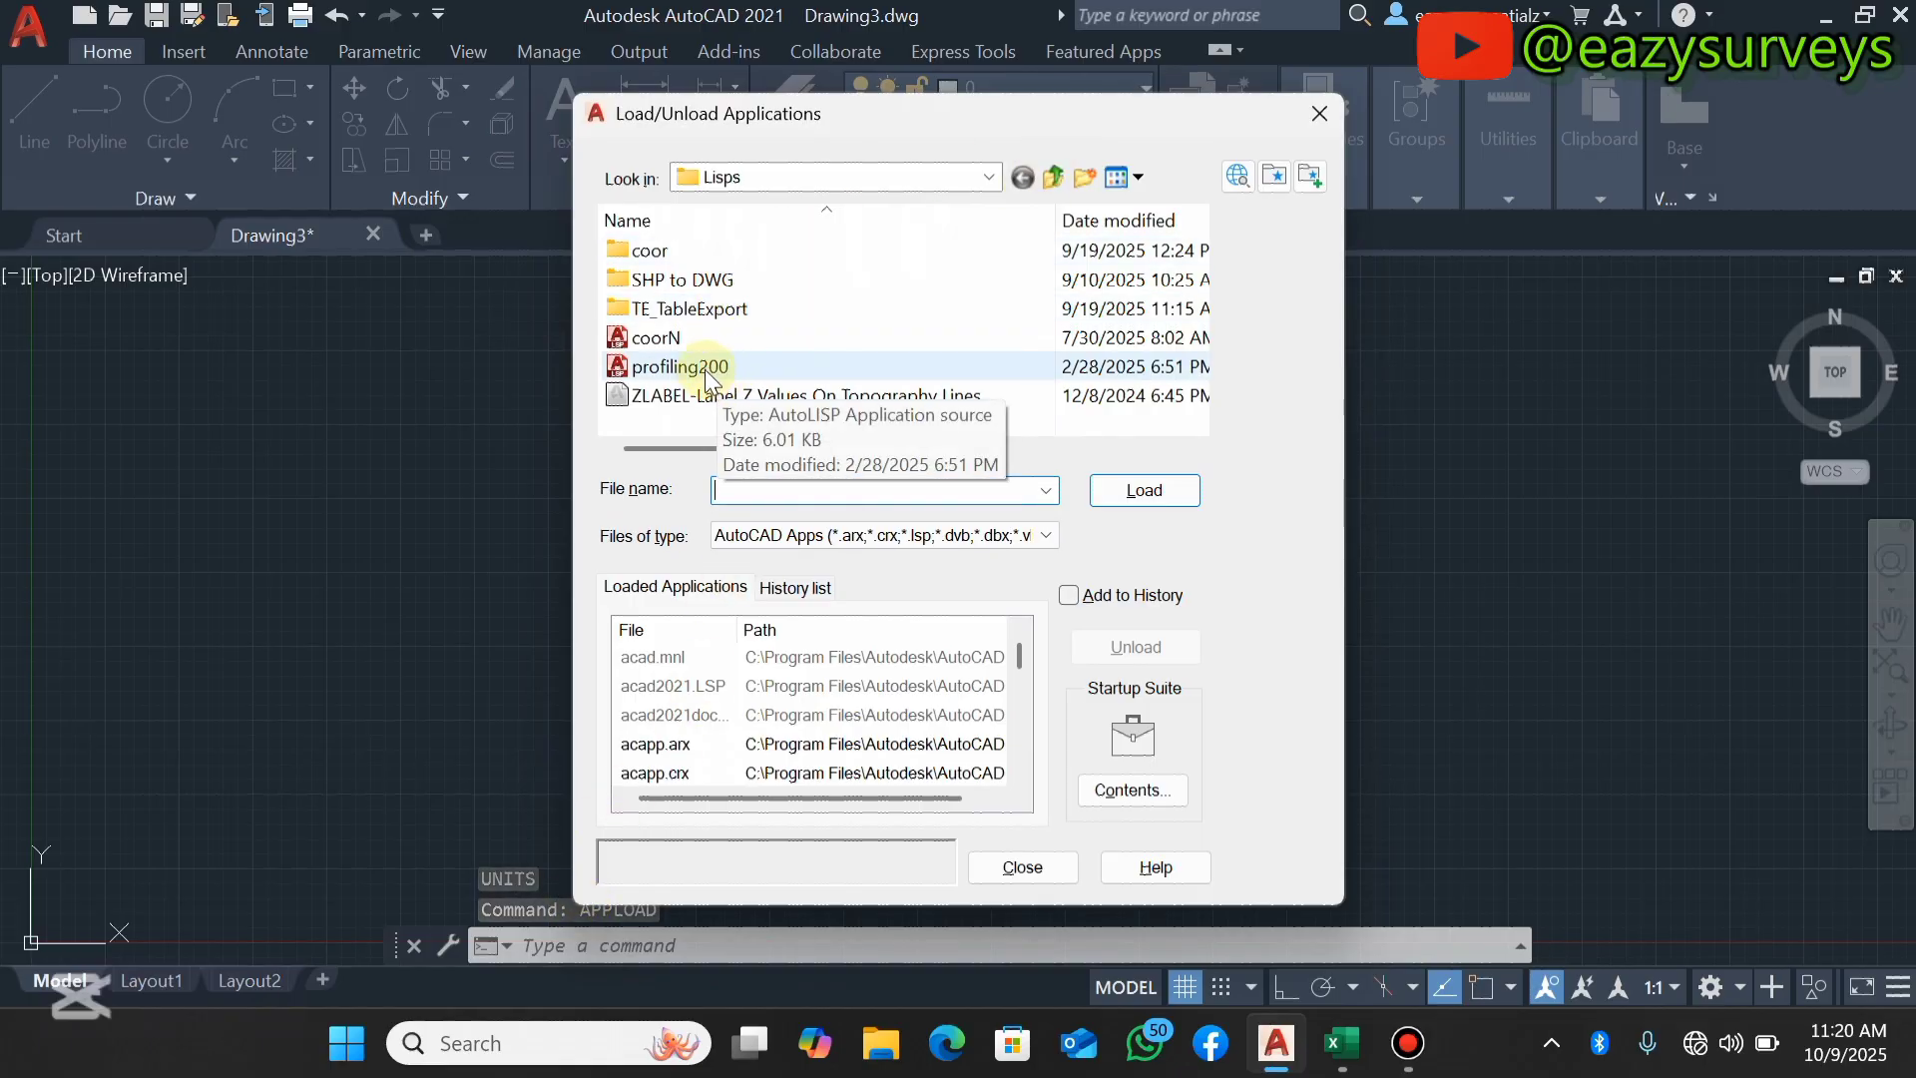
click(729, 367)
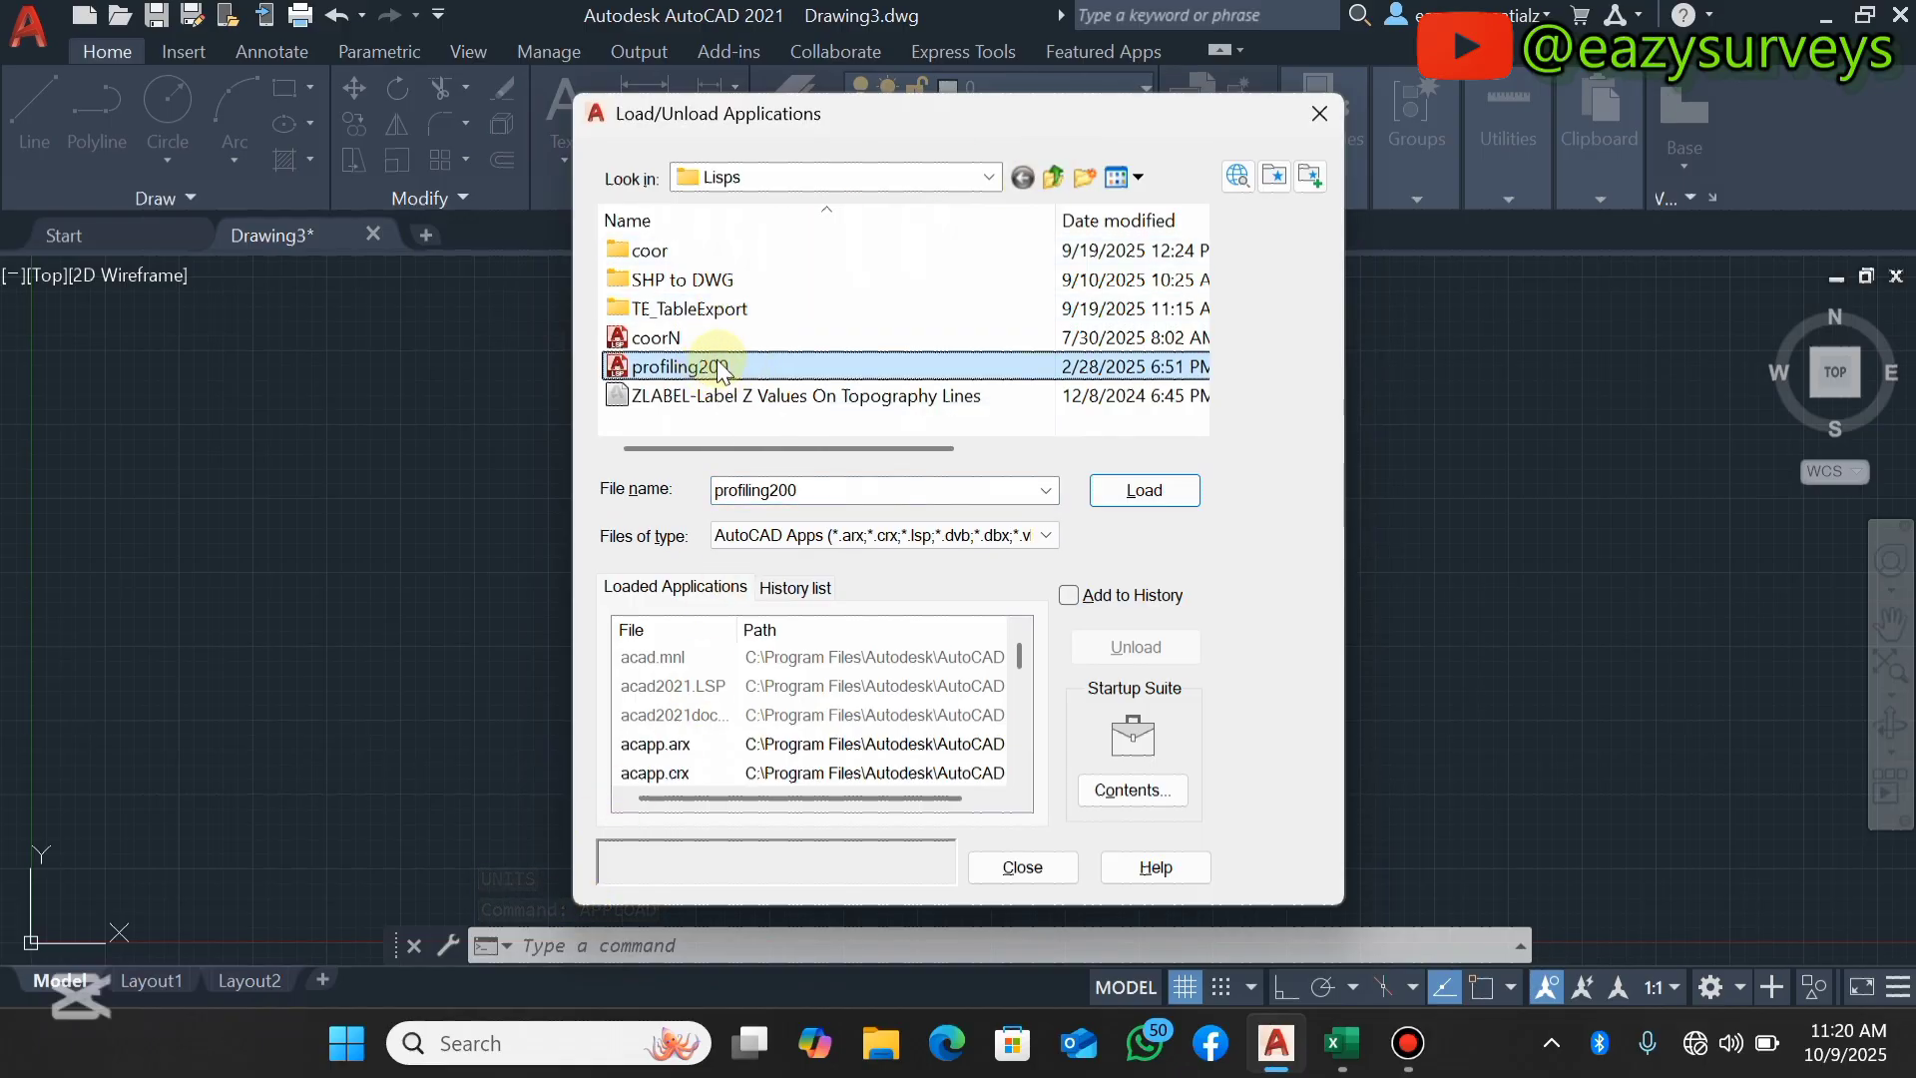
click(1138, 490)
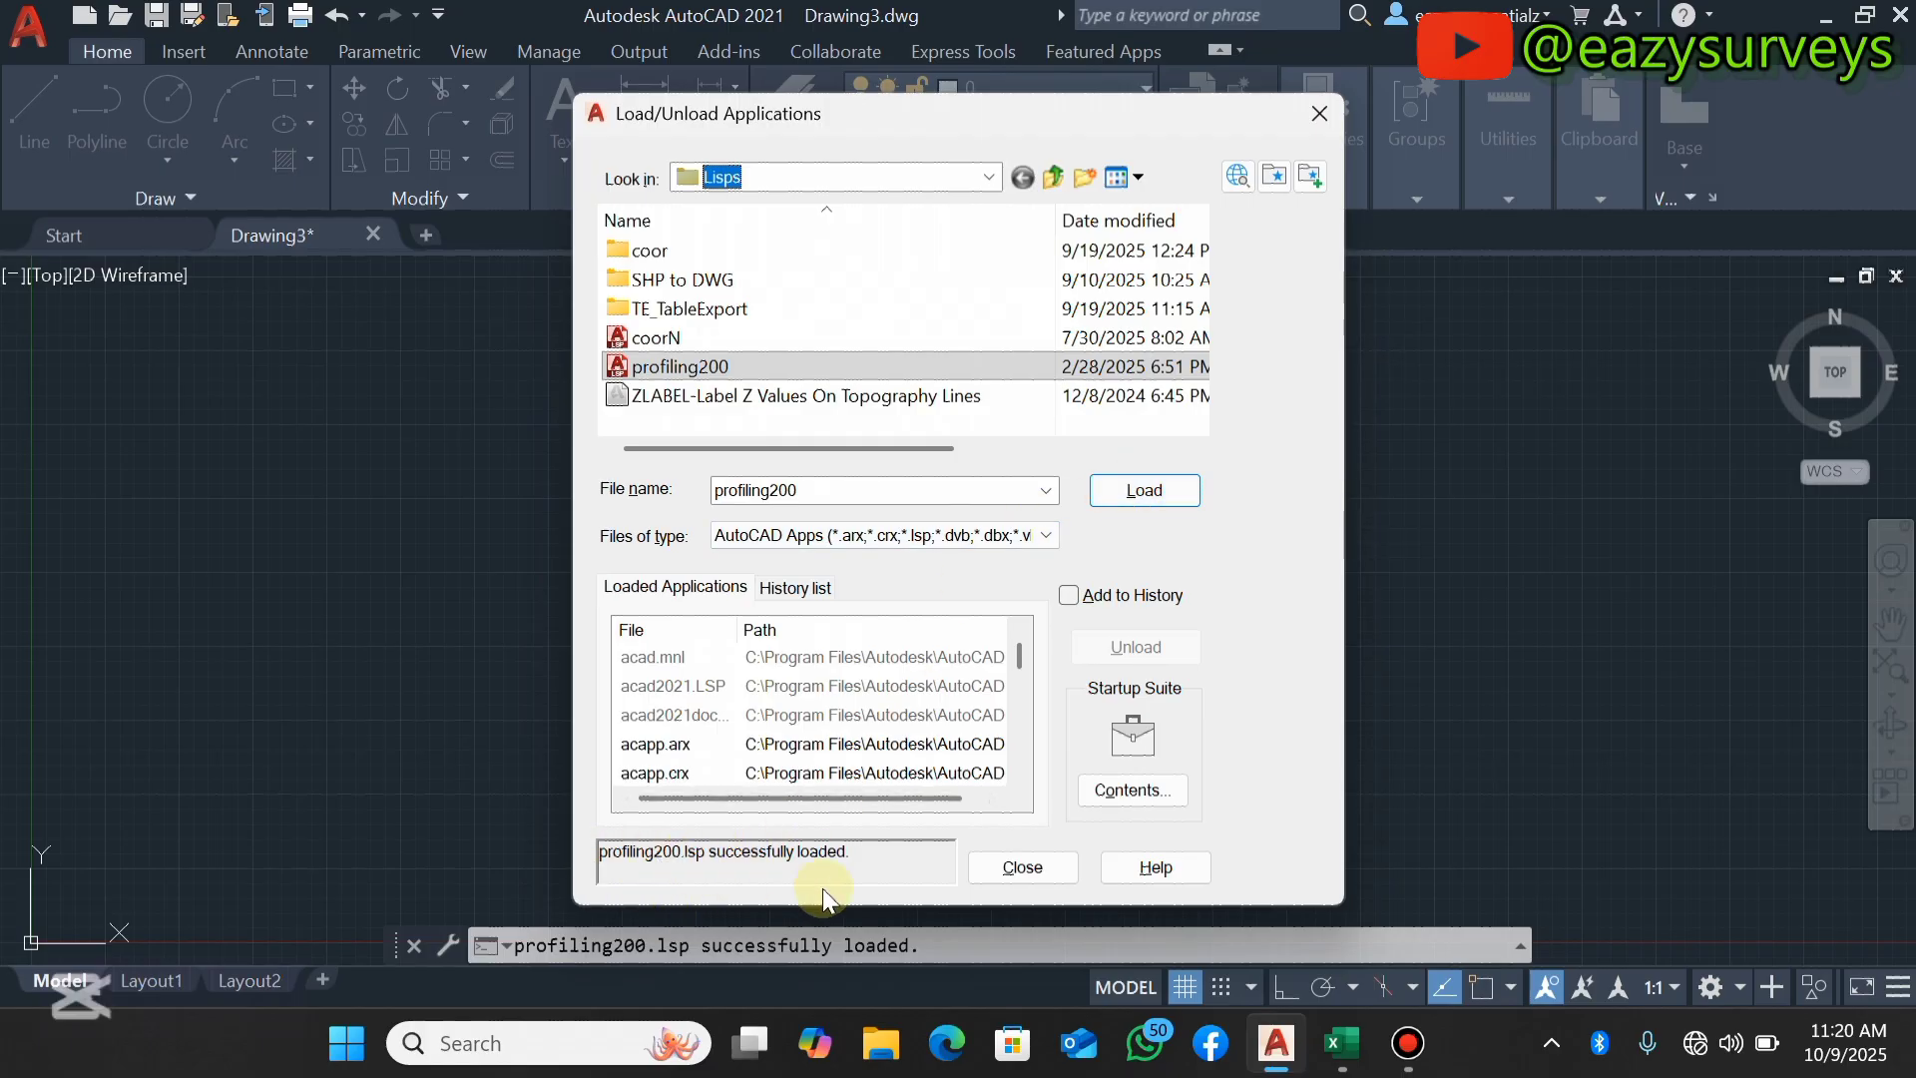
click(1022, 868)
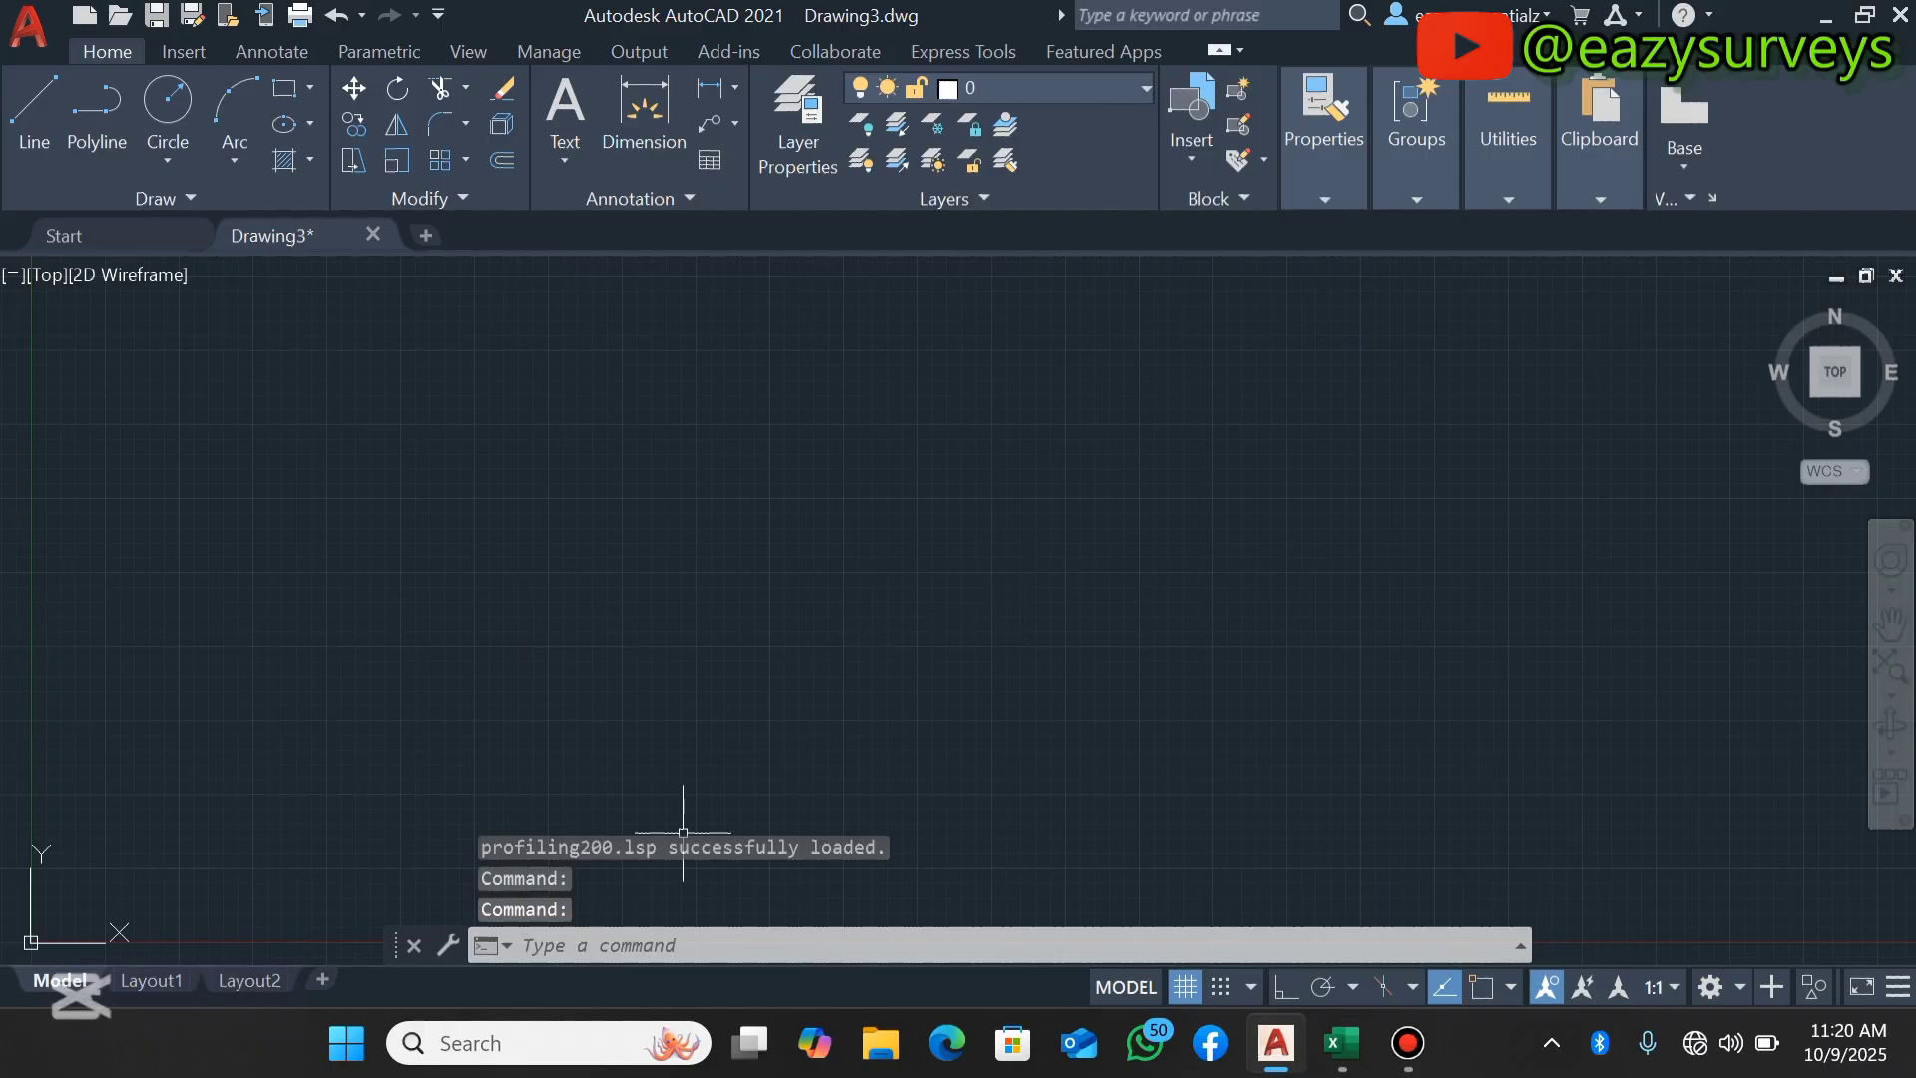
Run the loaded PRO profiling command, check the first chainage in the Excel table, and enter 0 as the first station.
click(642, 948)
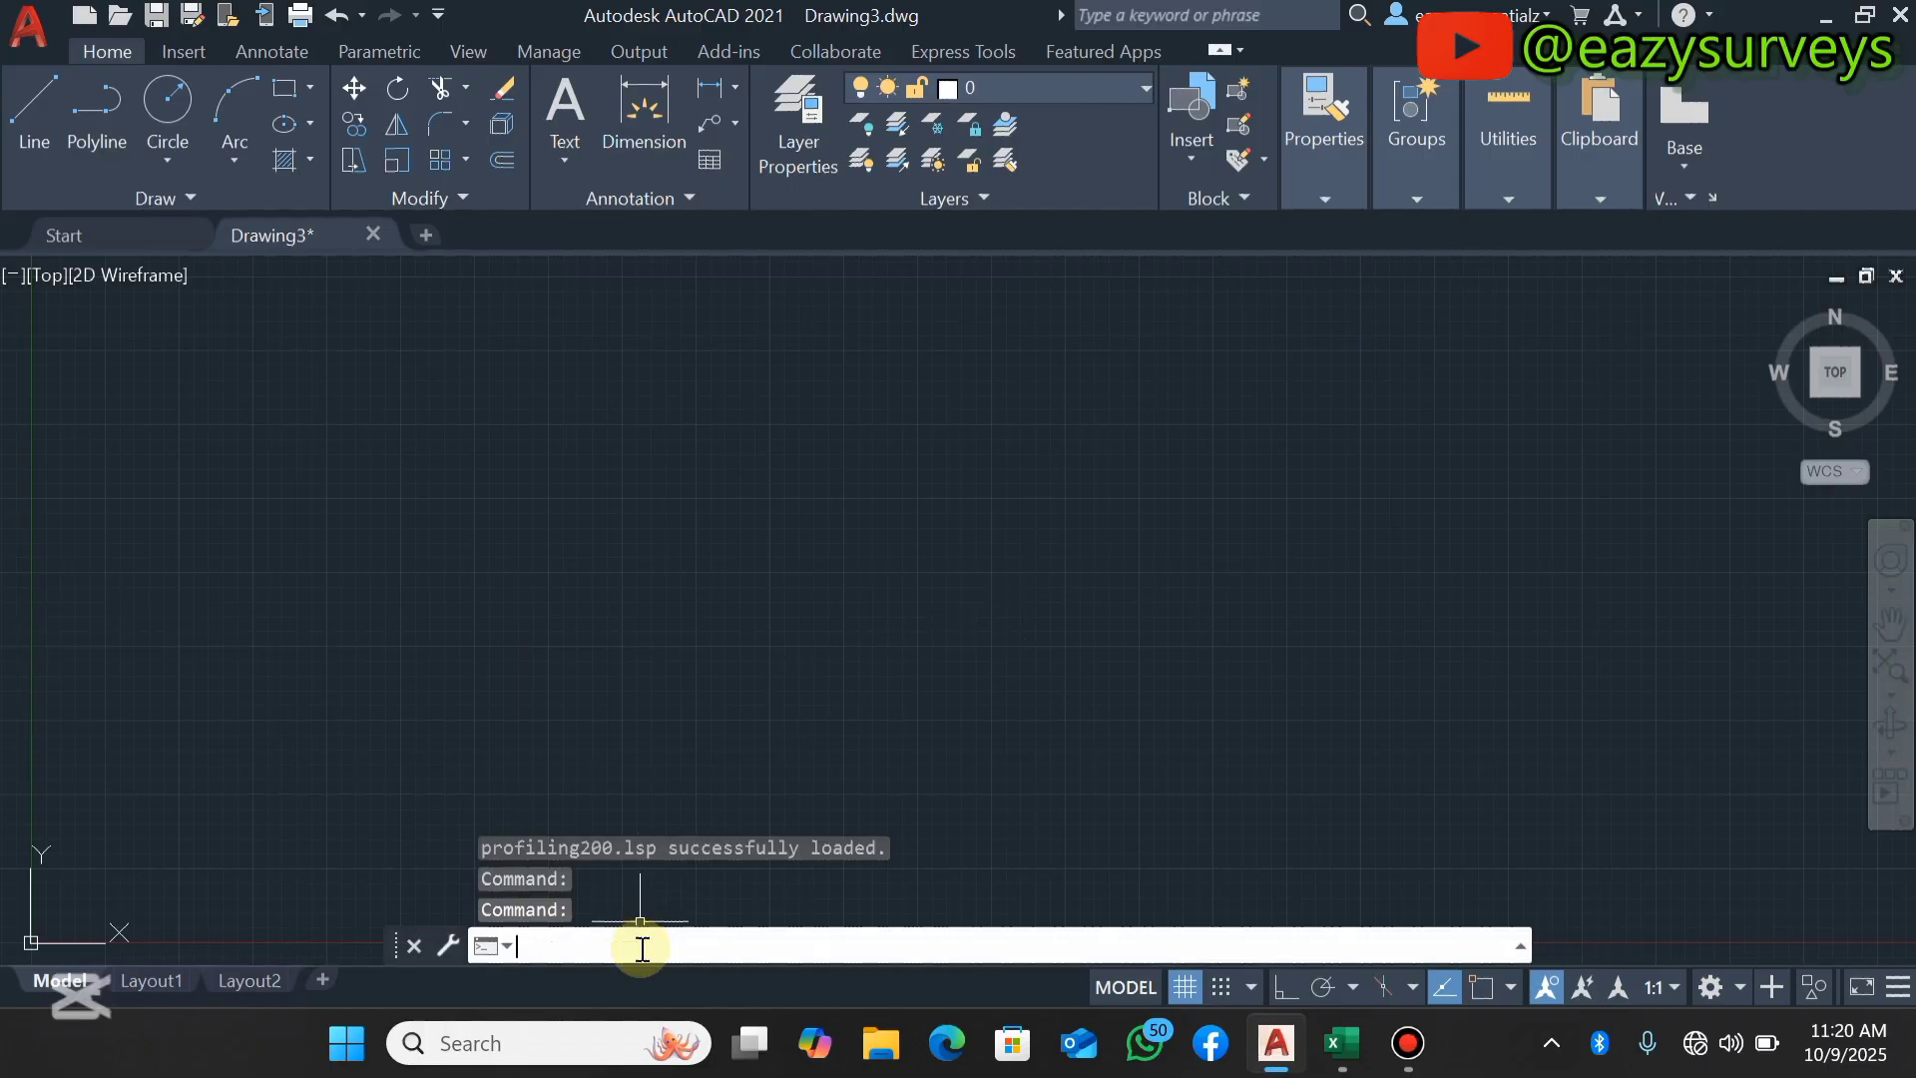
text(PR)
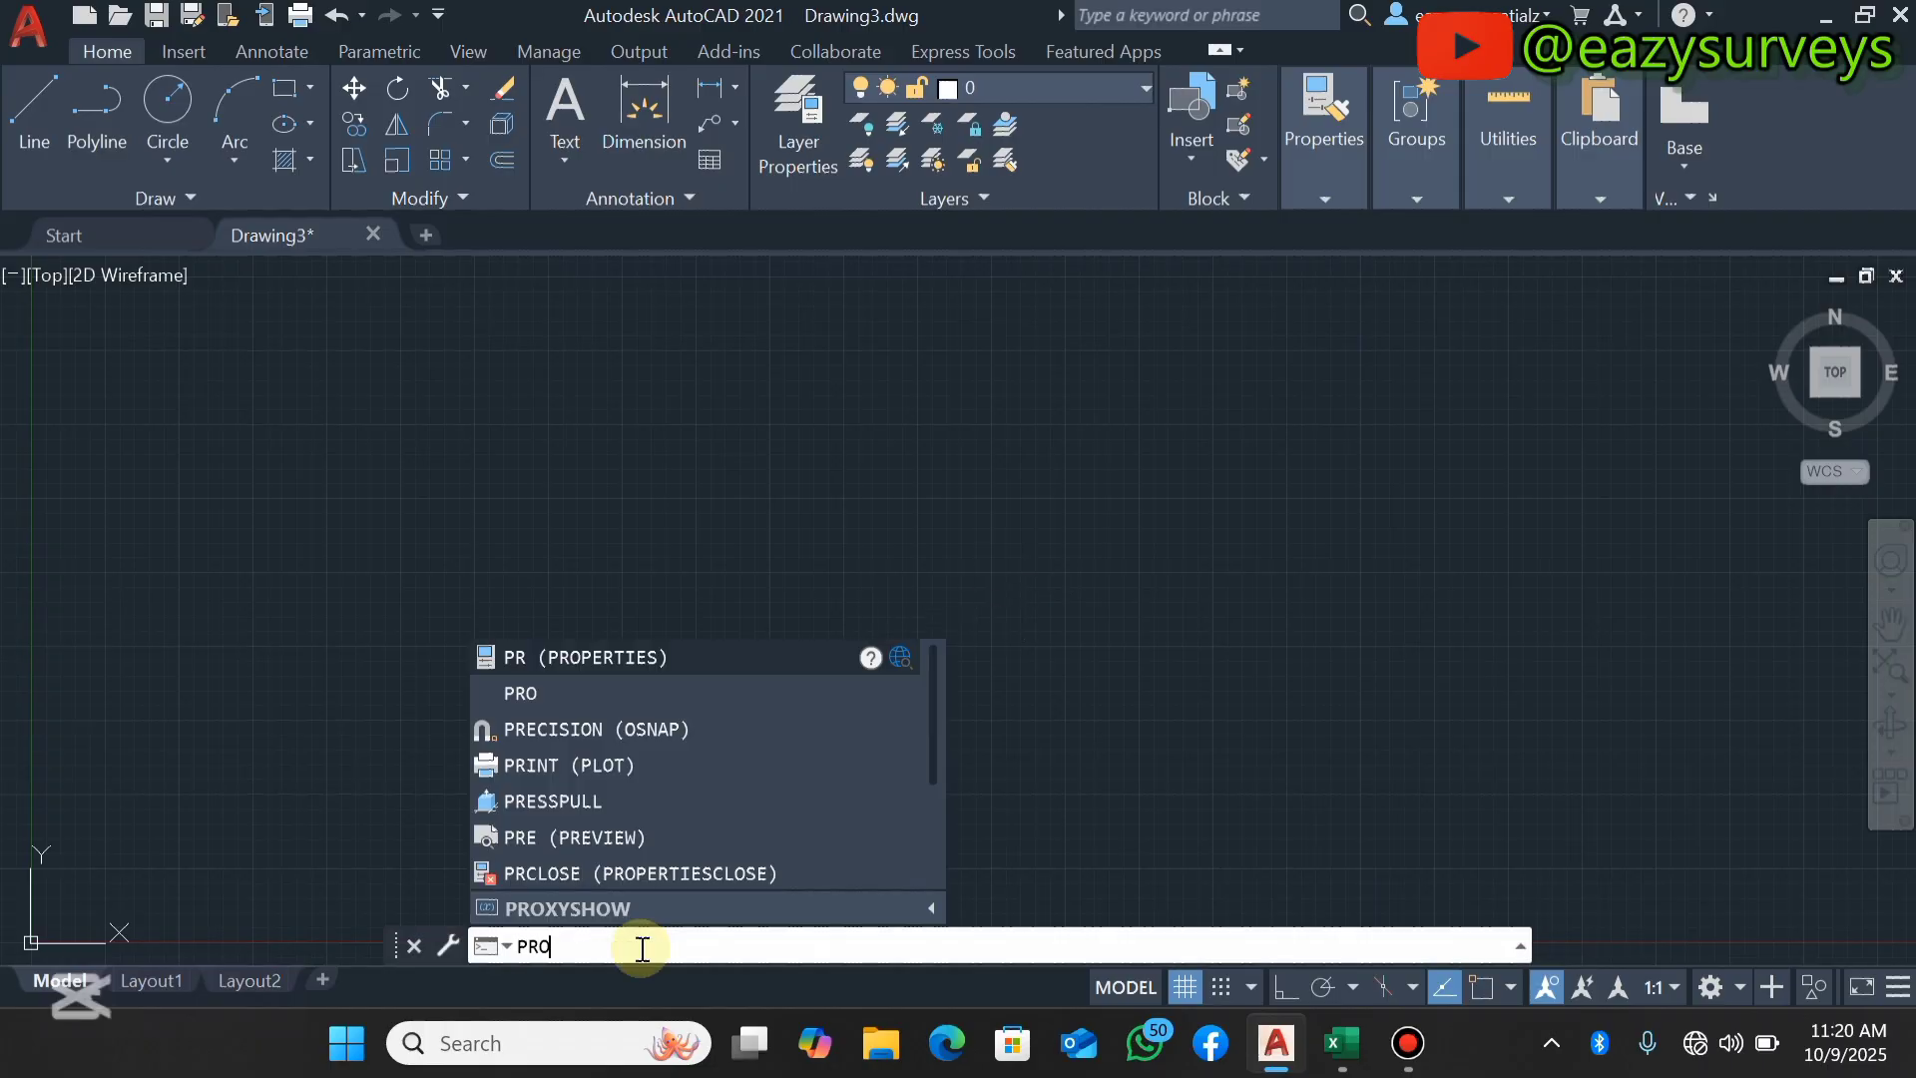
text(O)
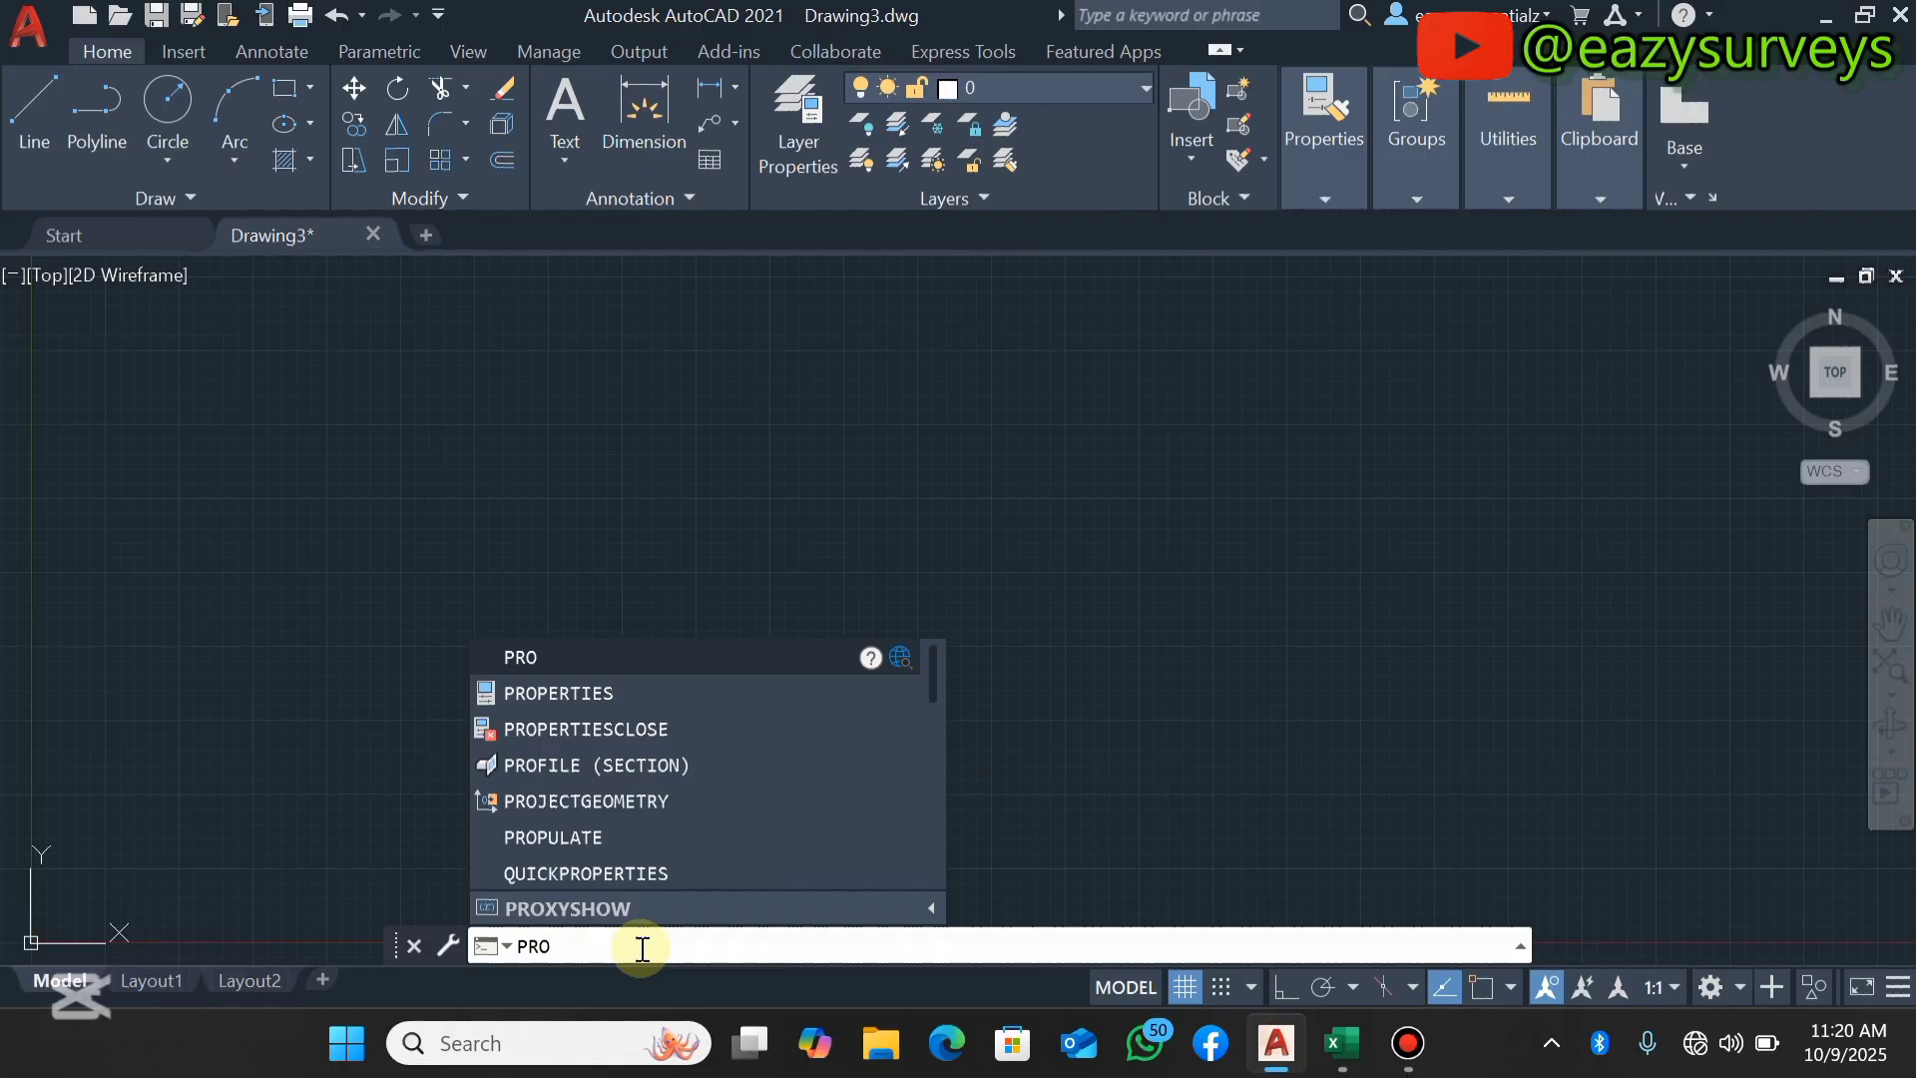
text(FMAP)
key(Return)
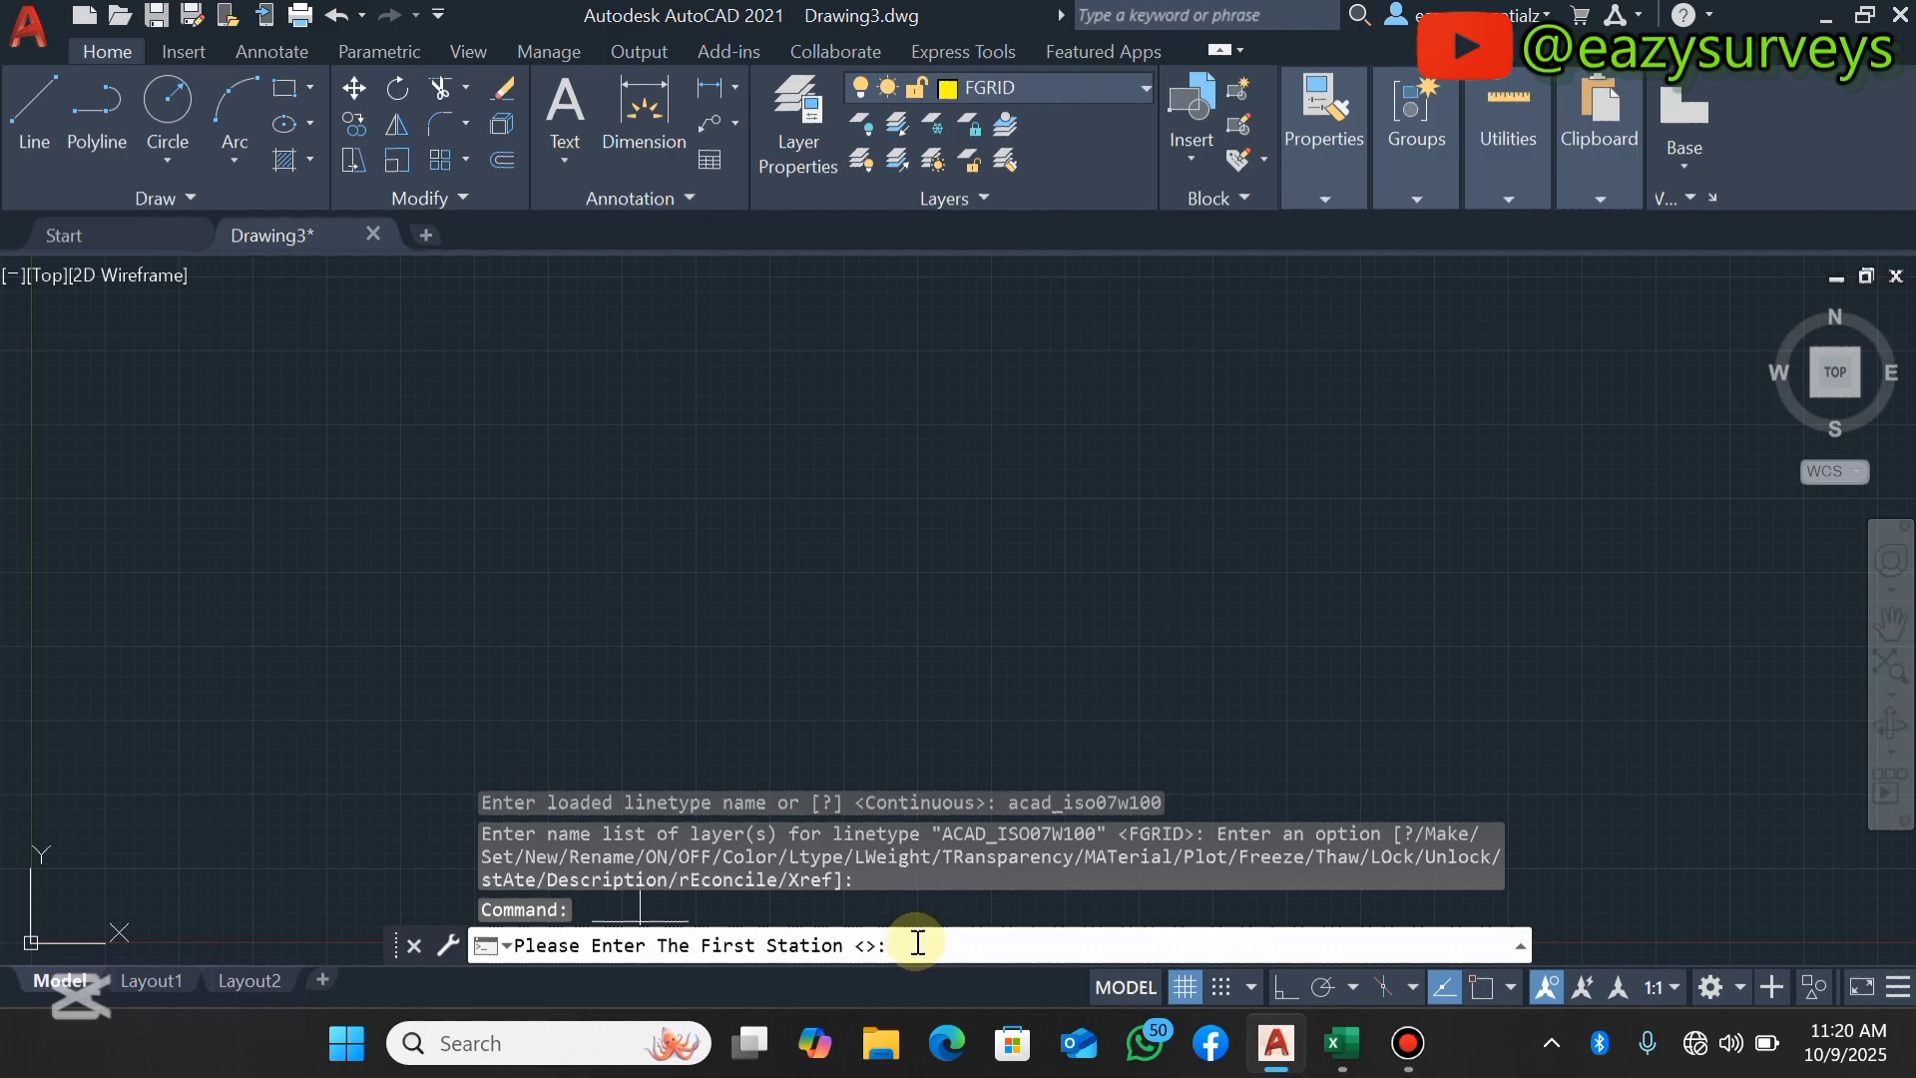
click(1330, 1050)
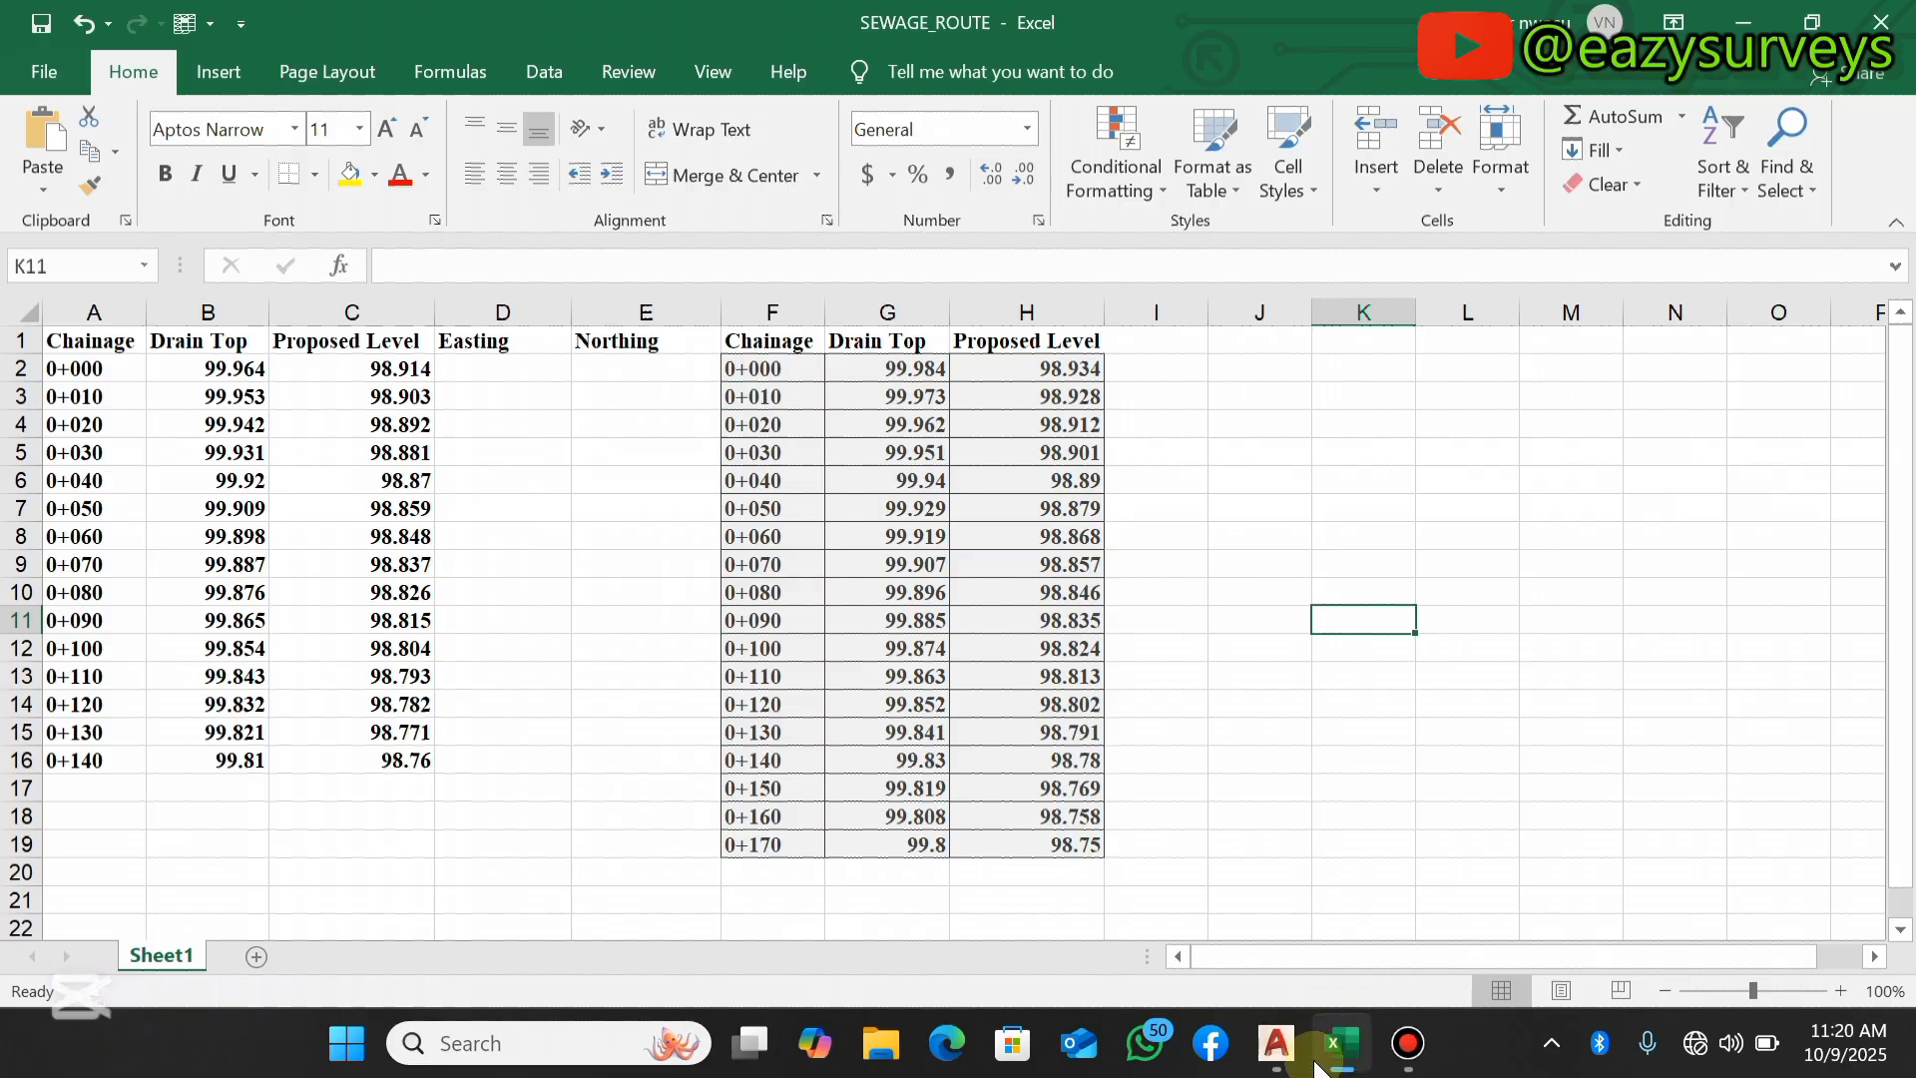
mouse_move(1276, 1043)
click(1152, 972)
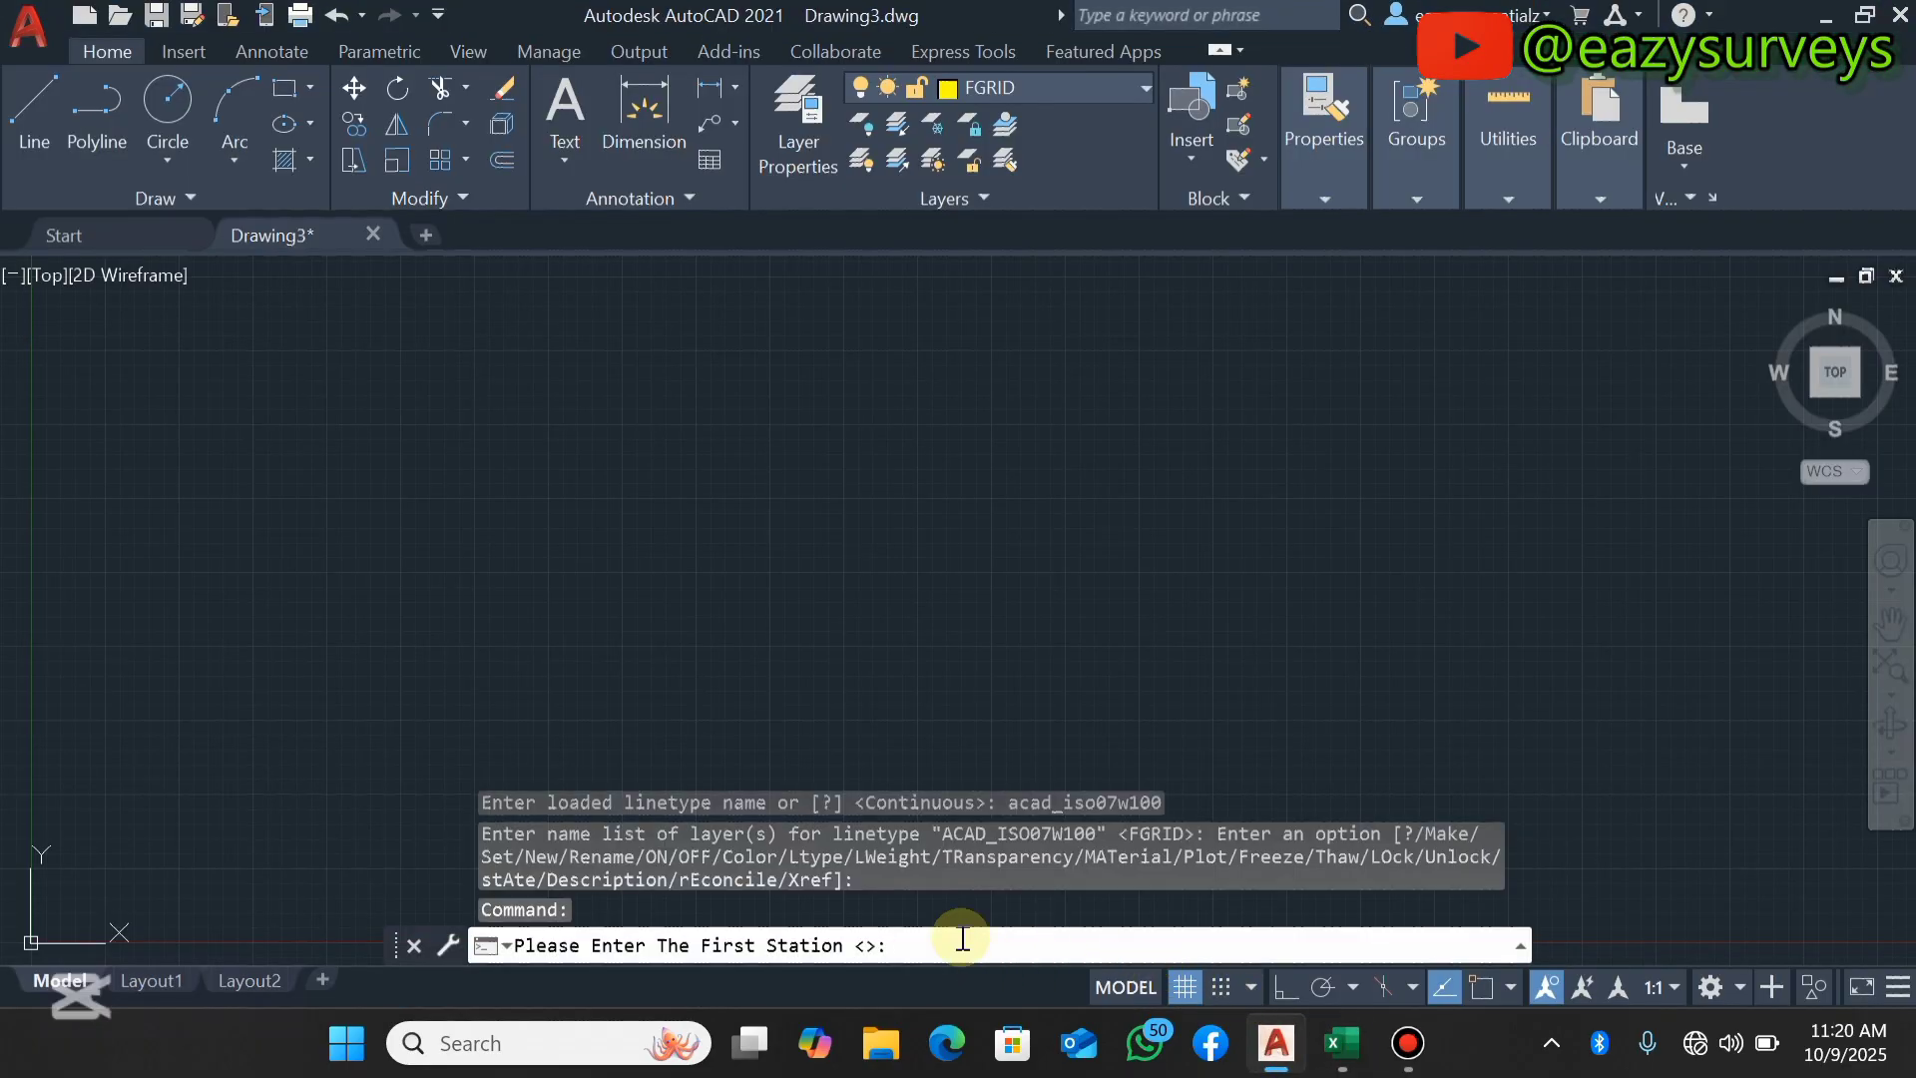
text(0)
key(Return)
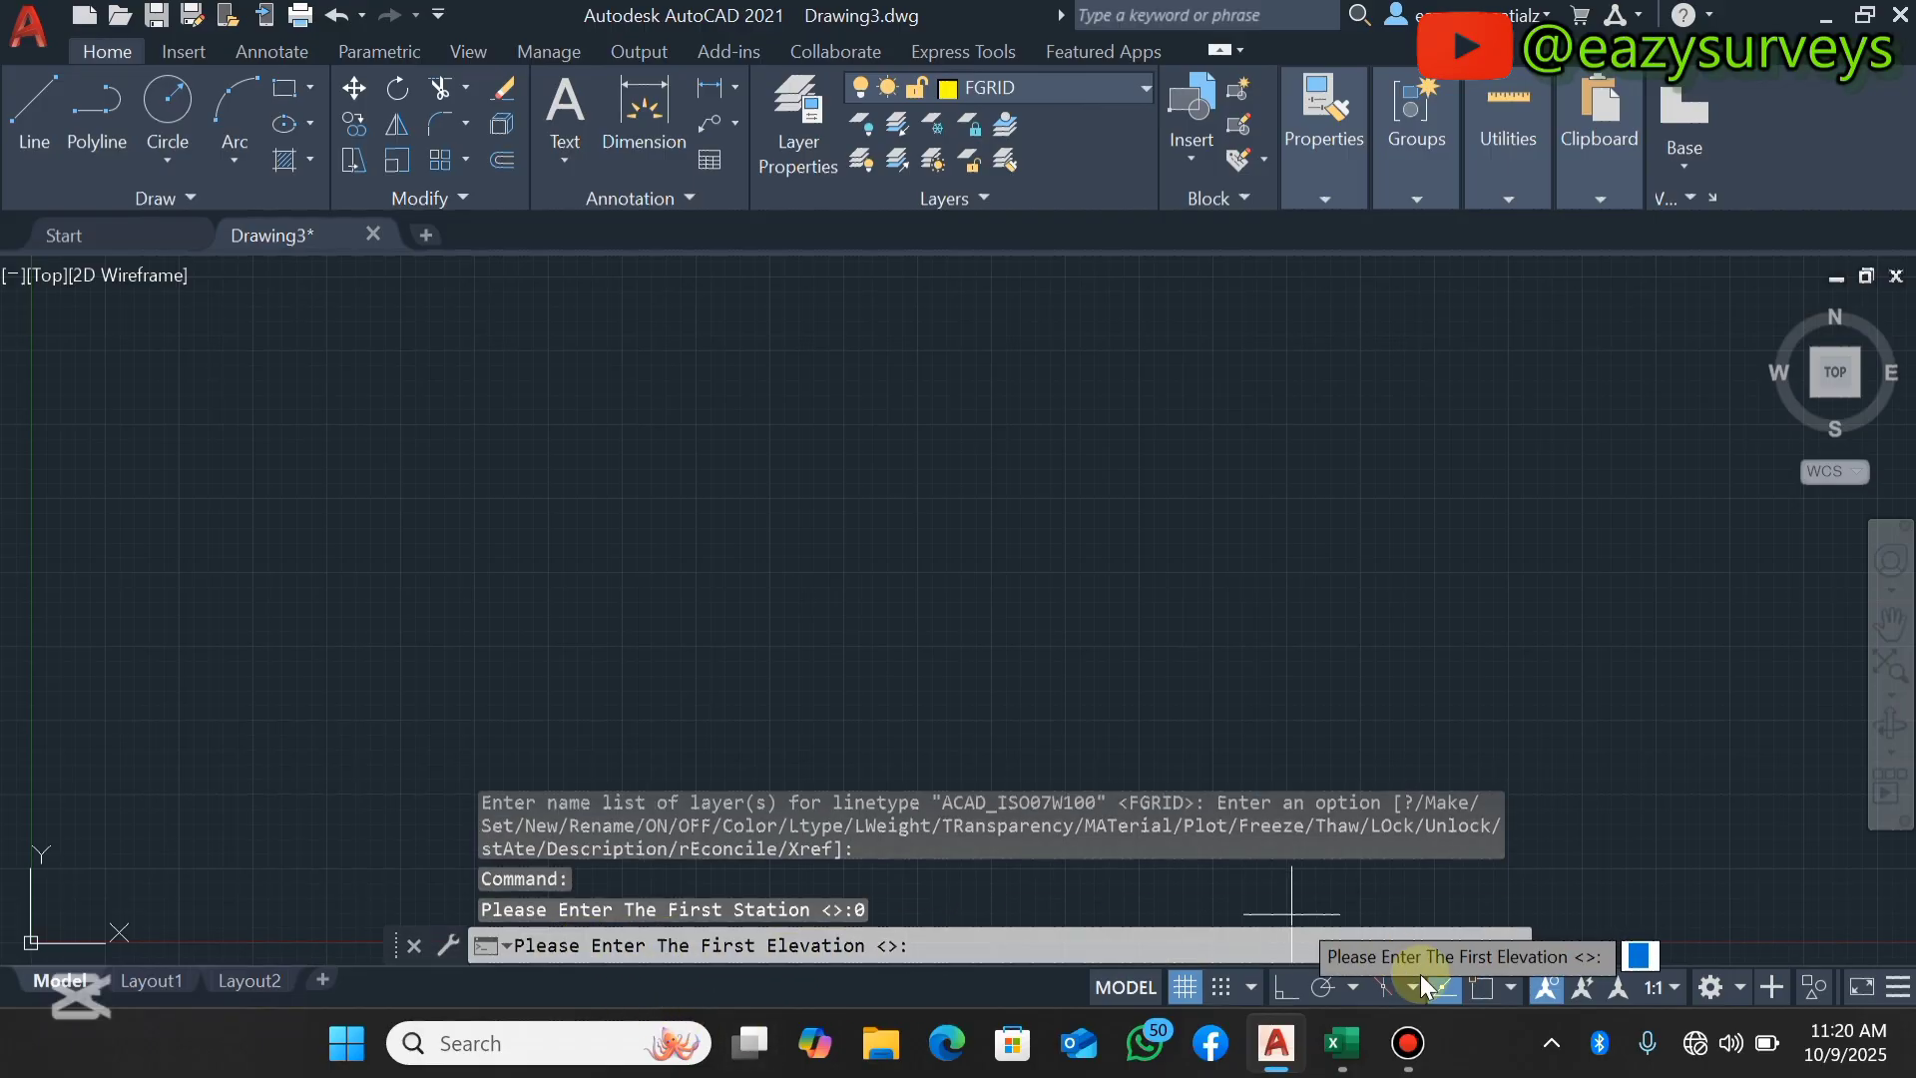
Switch to Excel and examine the drain top and proposed level values for the first elevation.
click(1343, 1043)
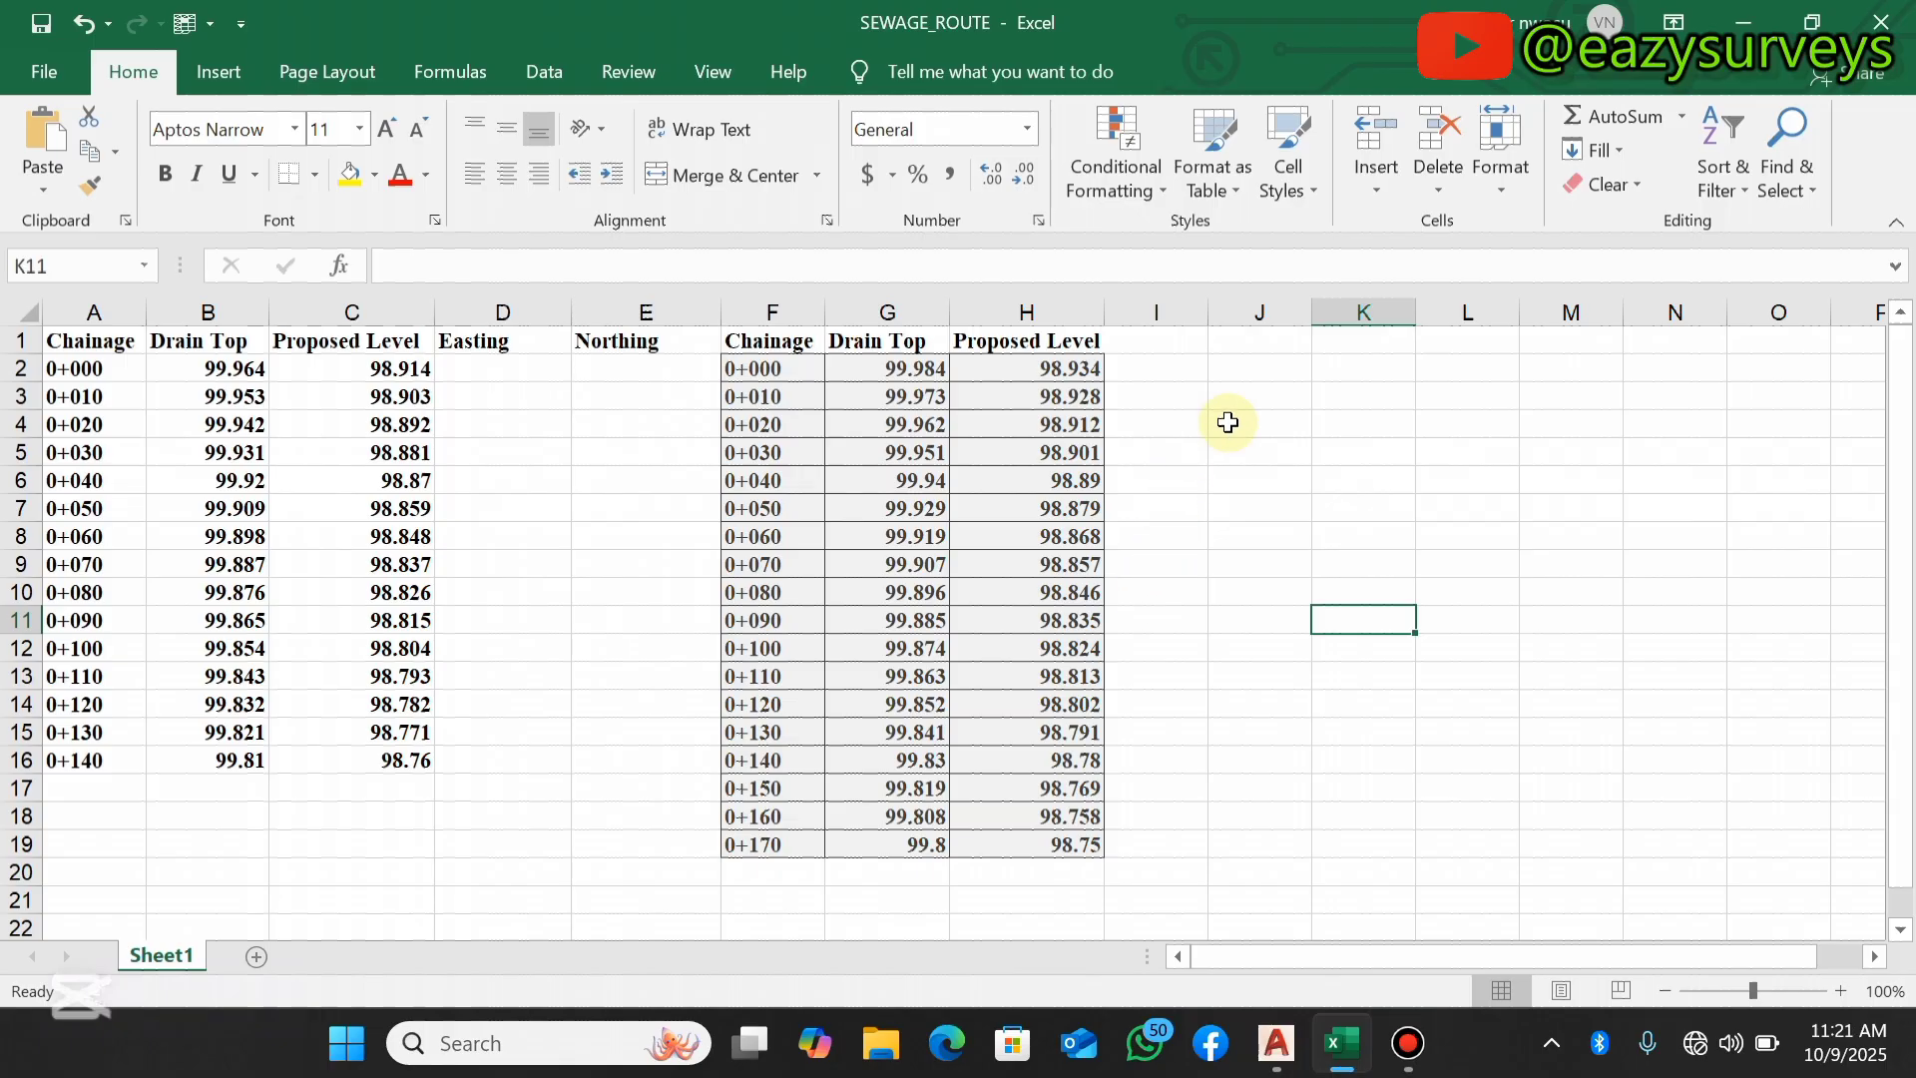
key(Up)
key(Up)
key(Up)
key(Up)
key(Up)
key(Up)
key(Up)
key(Up)
key(Up)
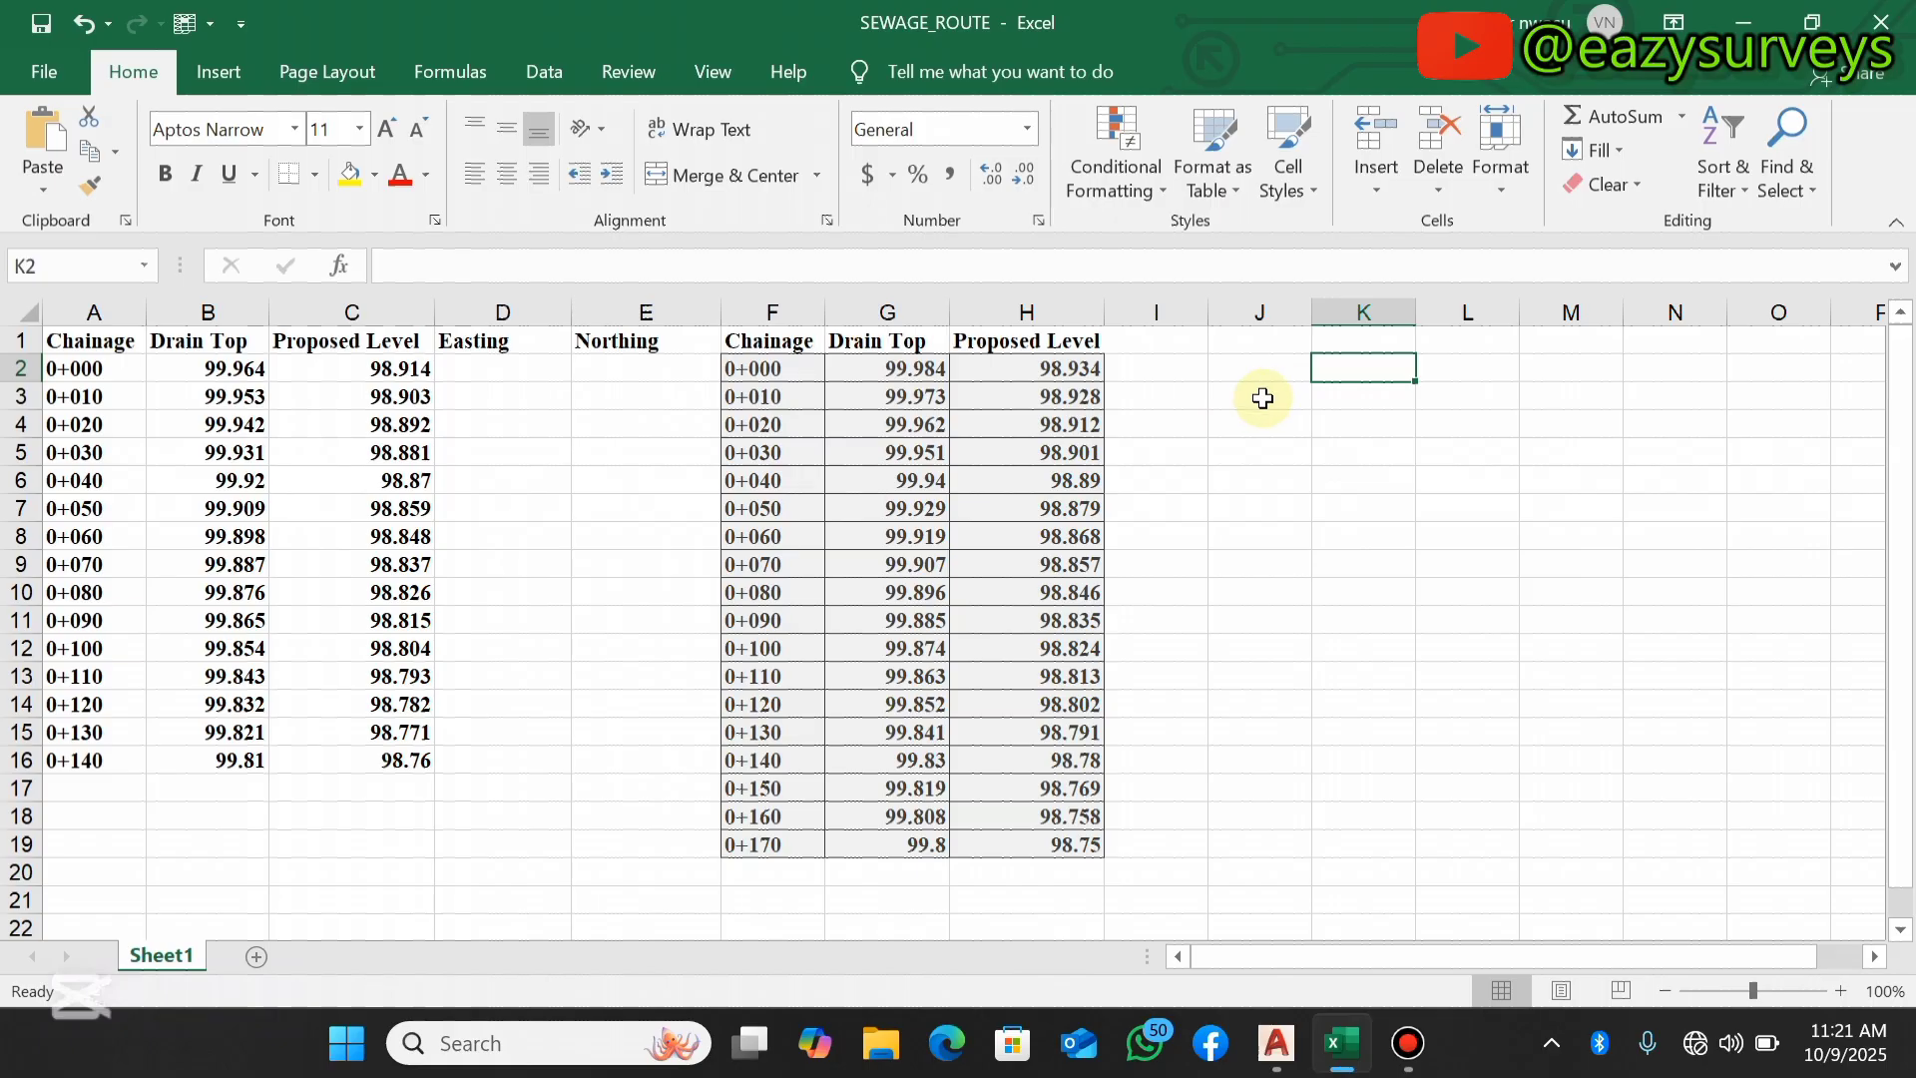
Copy the drain top value 99.984 at chainage 0+000 in Excel and enter it as the first elevation in AutoCAD.
click(888, 425)
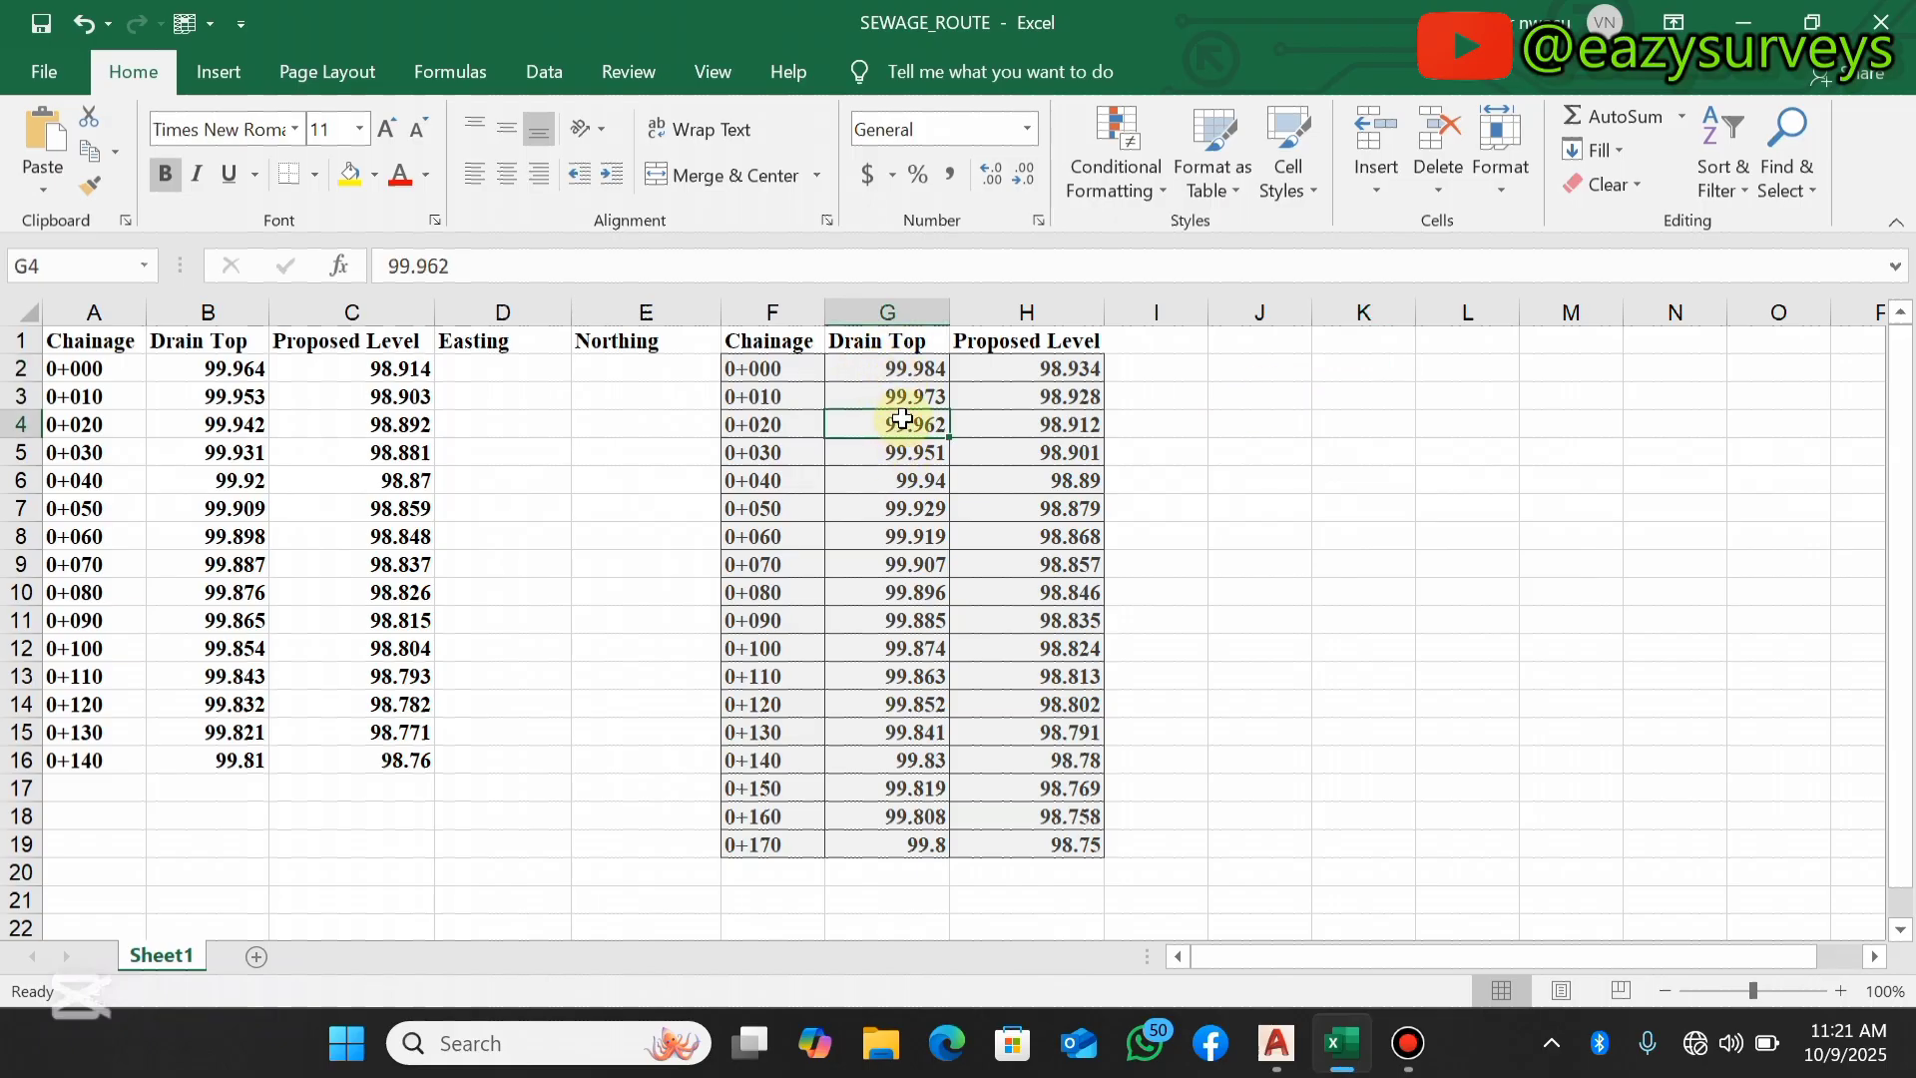
click(905, 371)
double_click(891, 371)
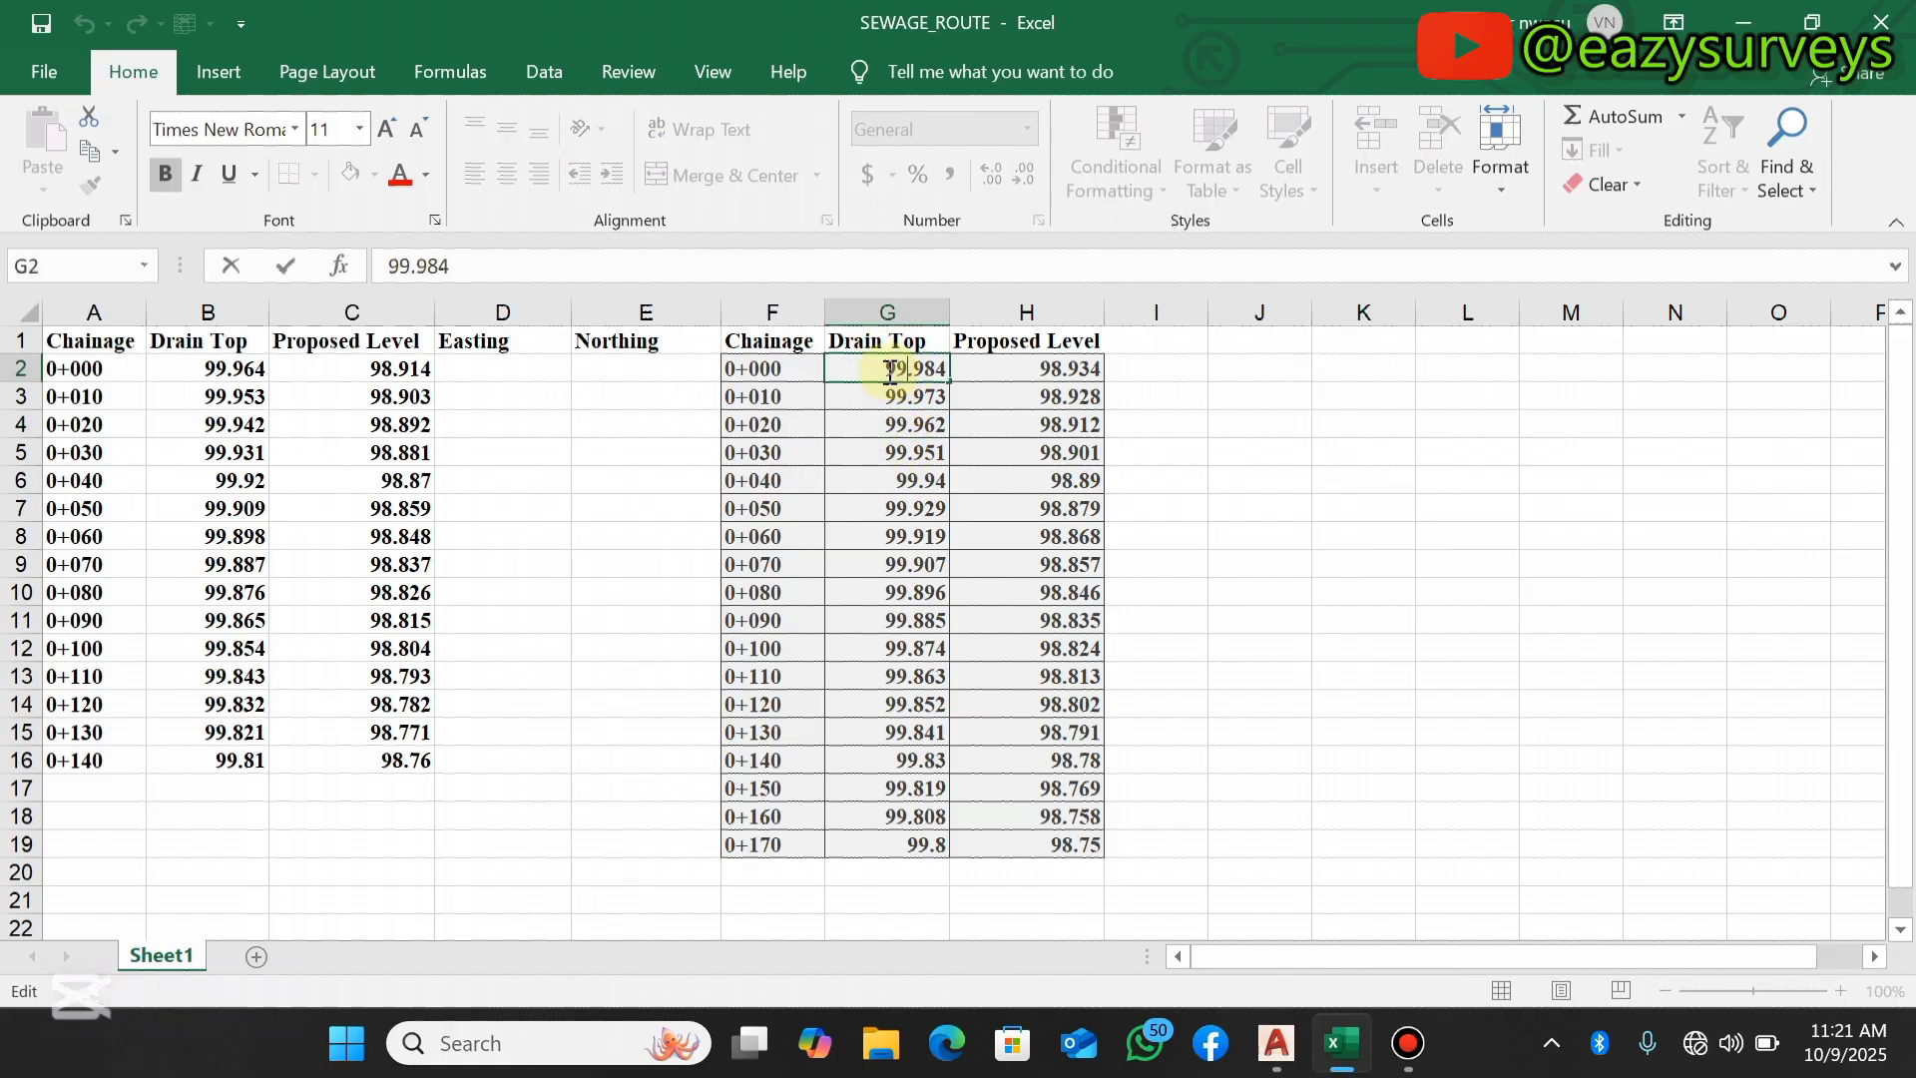
double_click(940, 372)
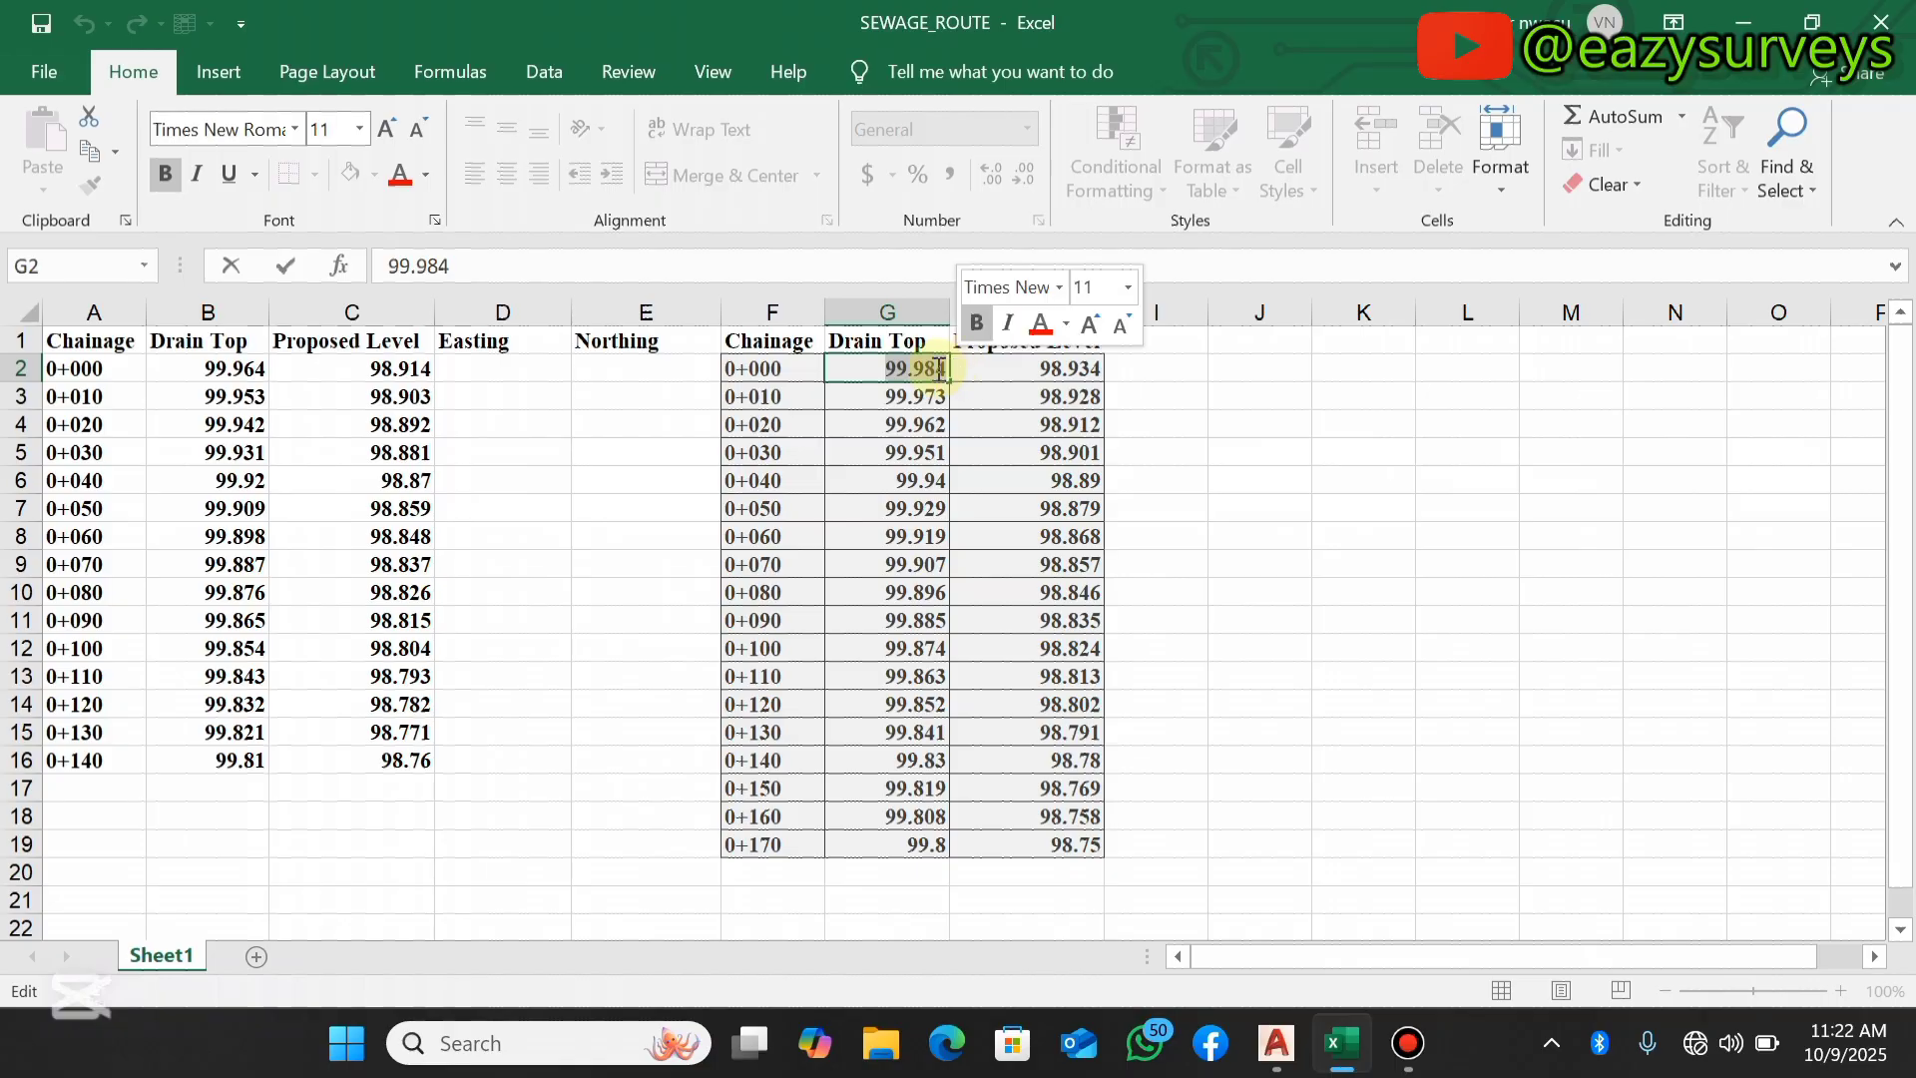
right_click(914, 369)
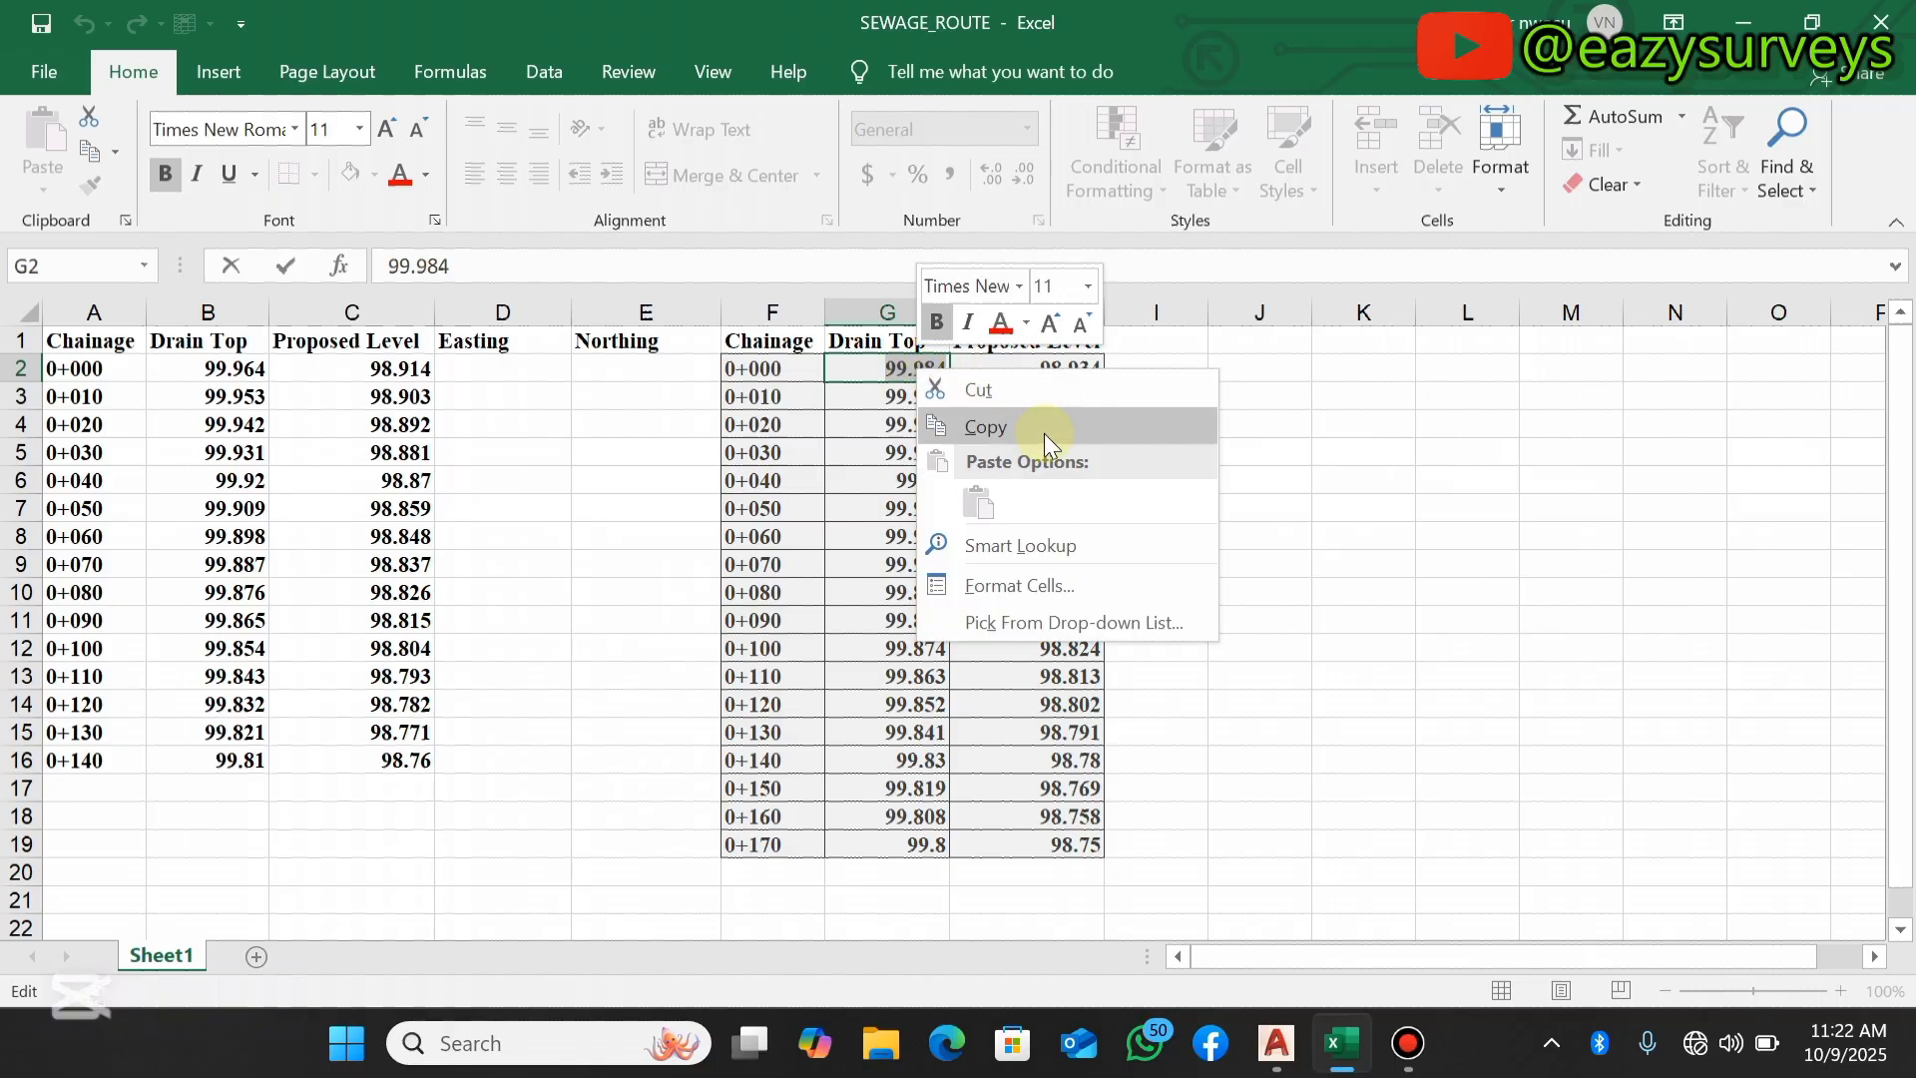
click(1044, 433)
click(1249, 423)
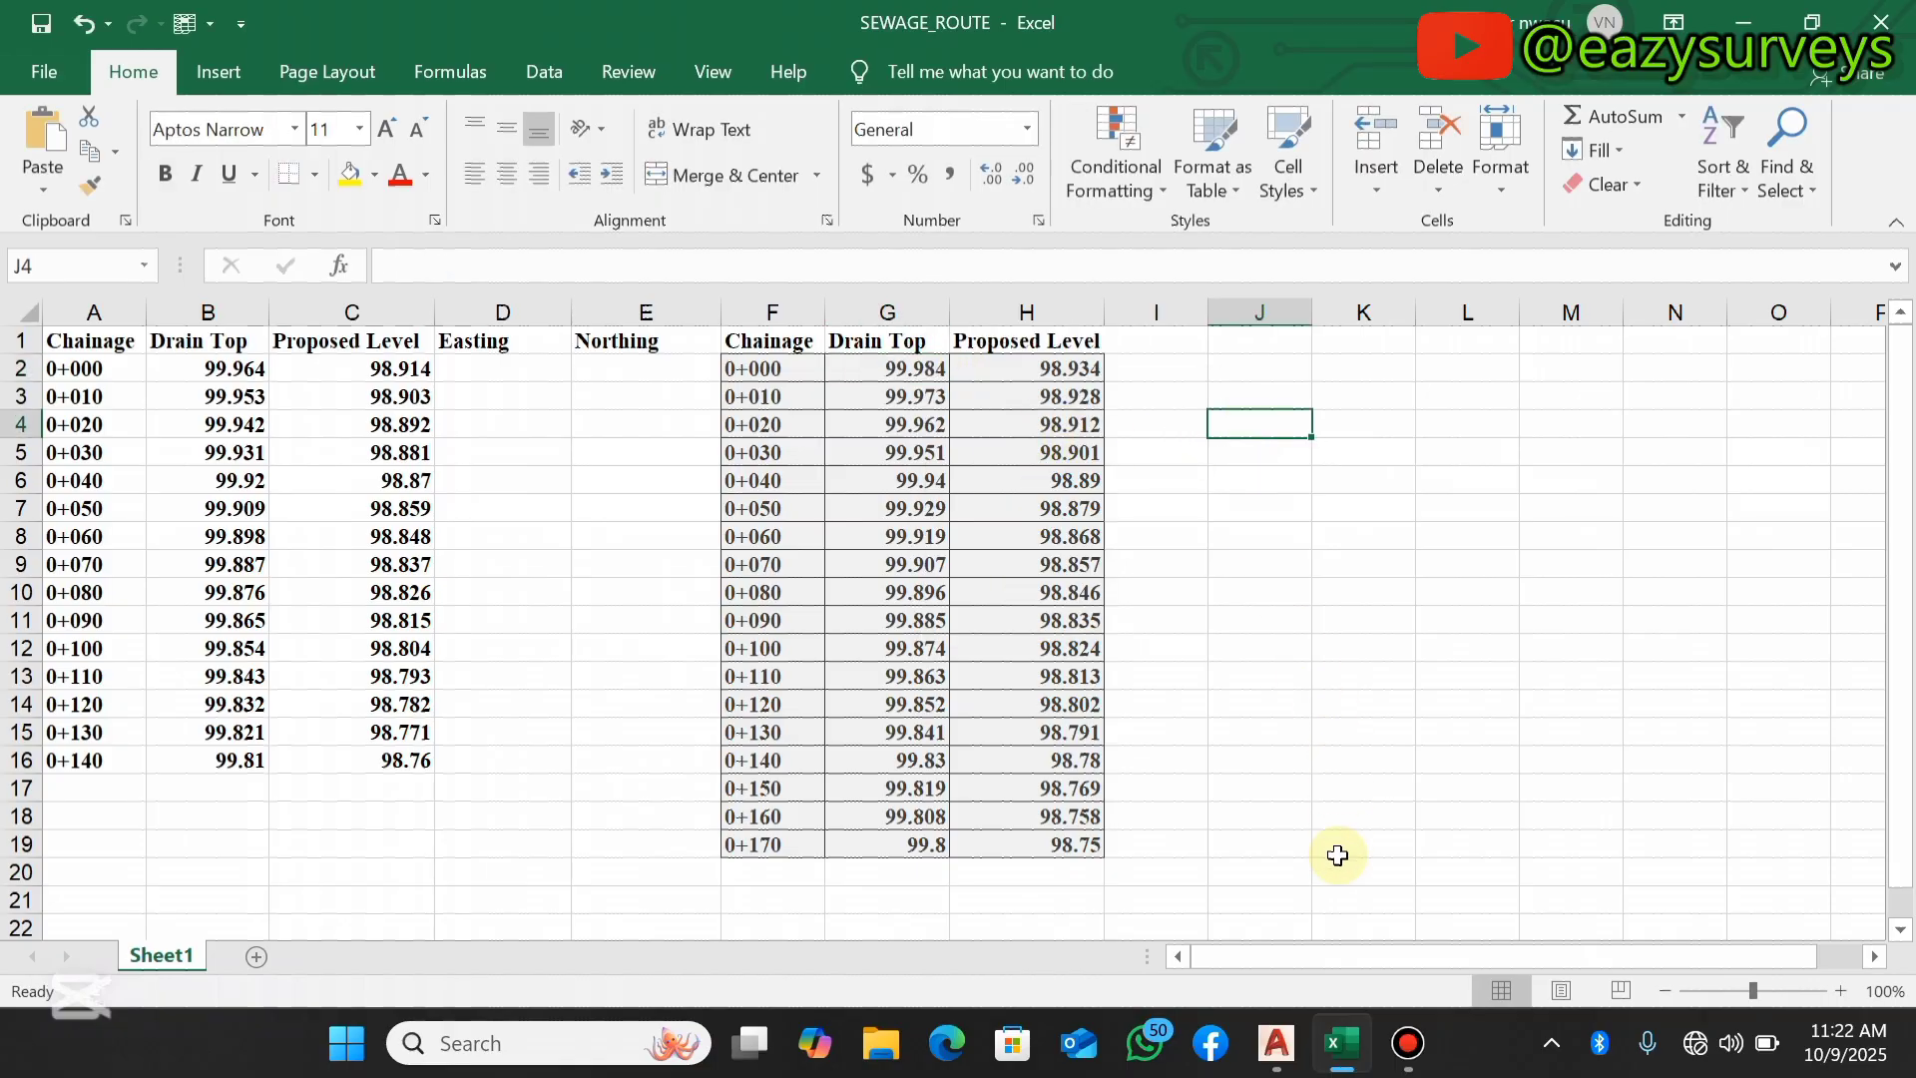
click(1276, 1043)
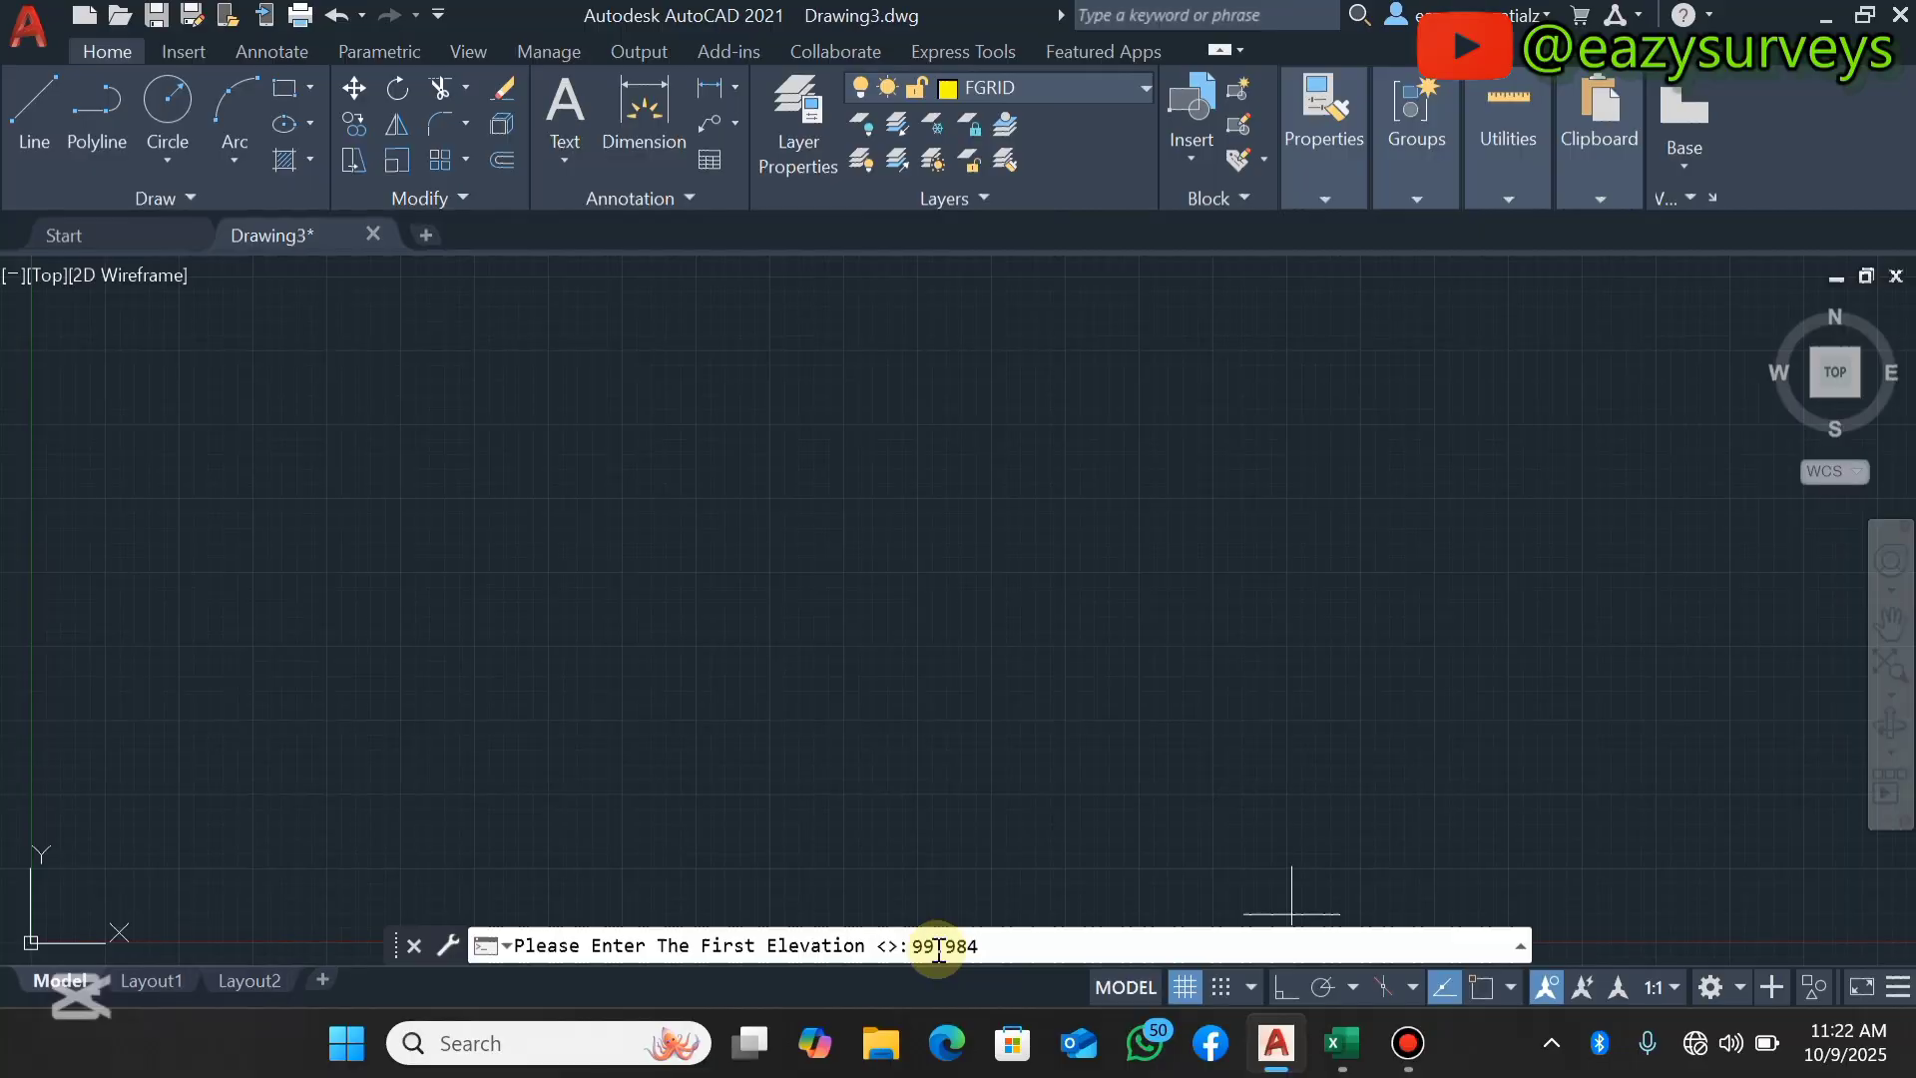
key(Return)
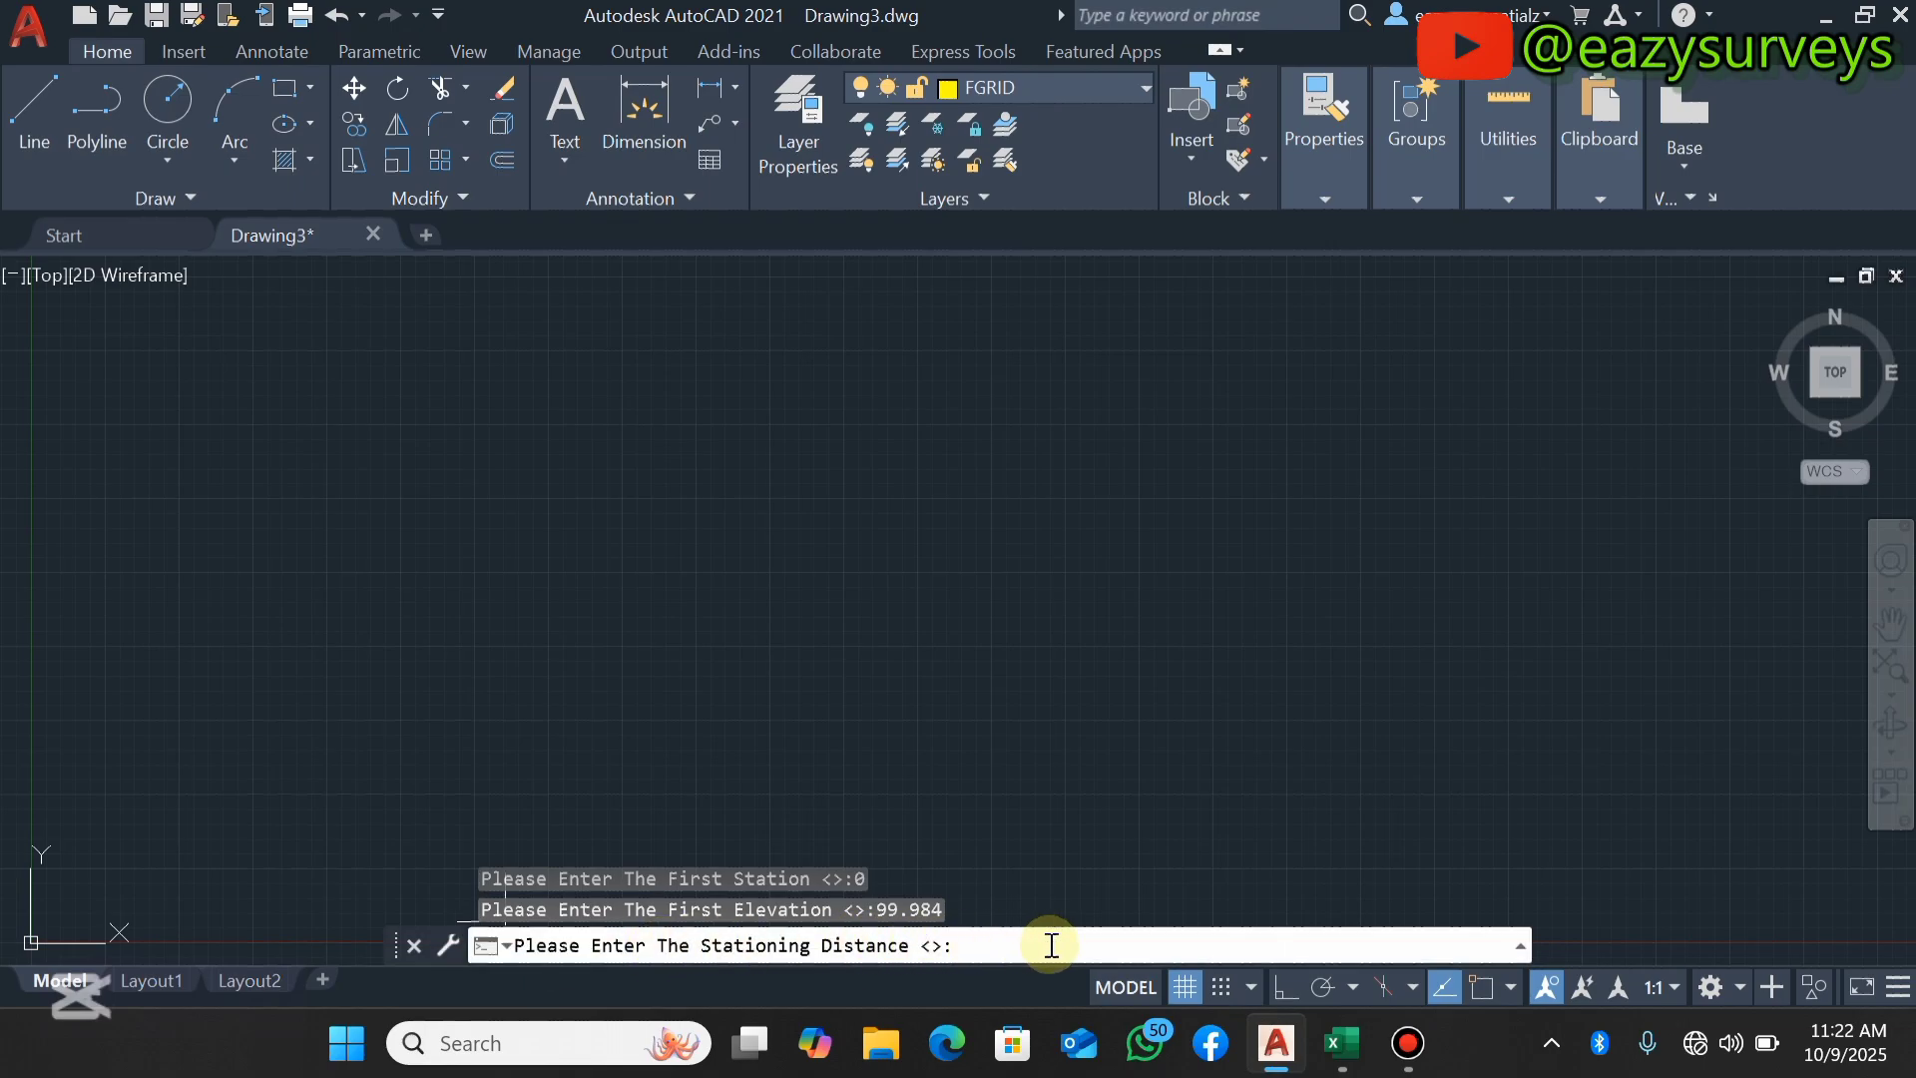
Check the chainage interval in the Excel table, then return to AutoCAD and enter 10 as the stationing distance.
click(1363, 1056)
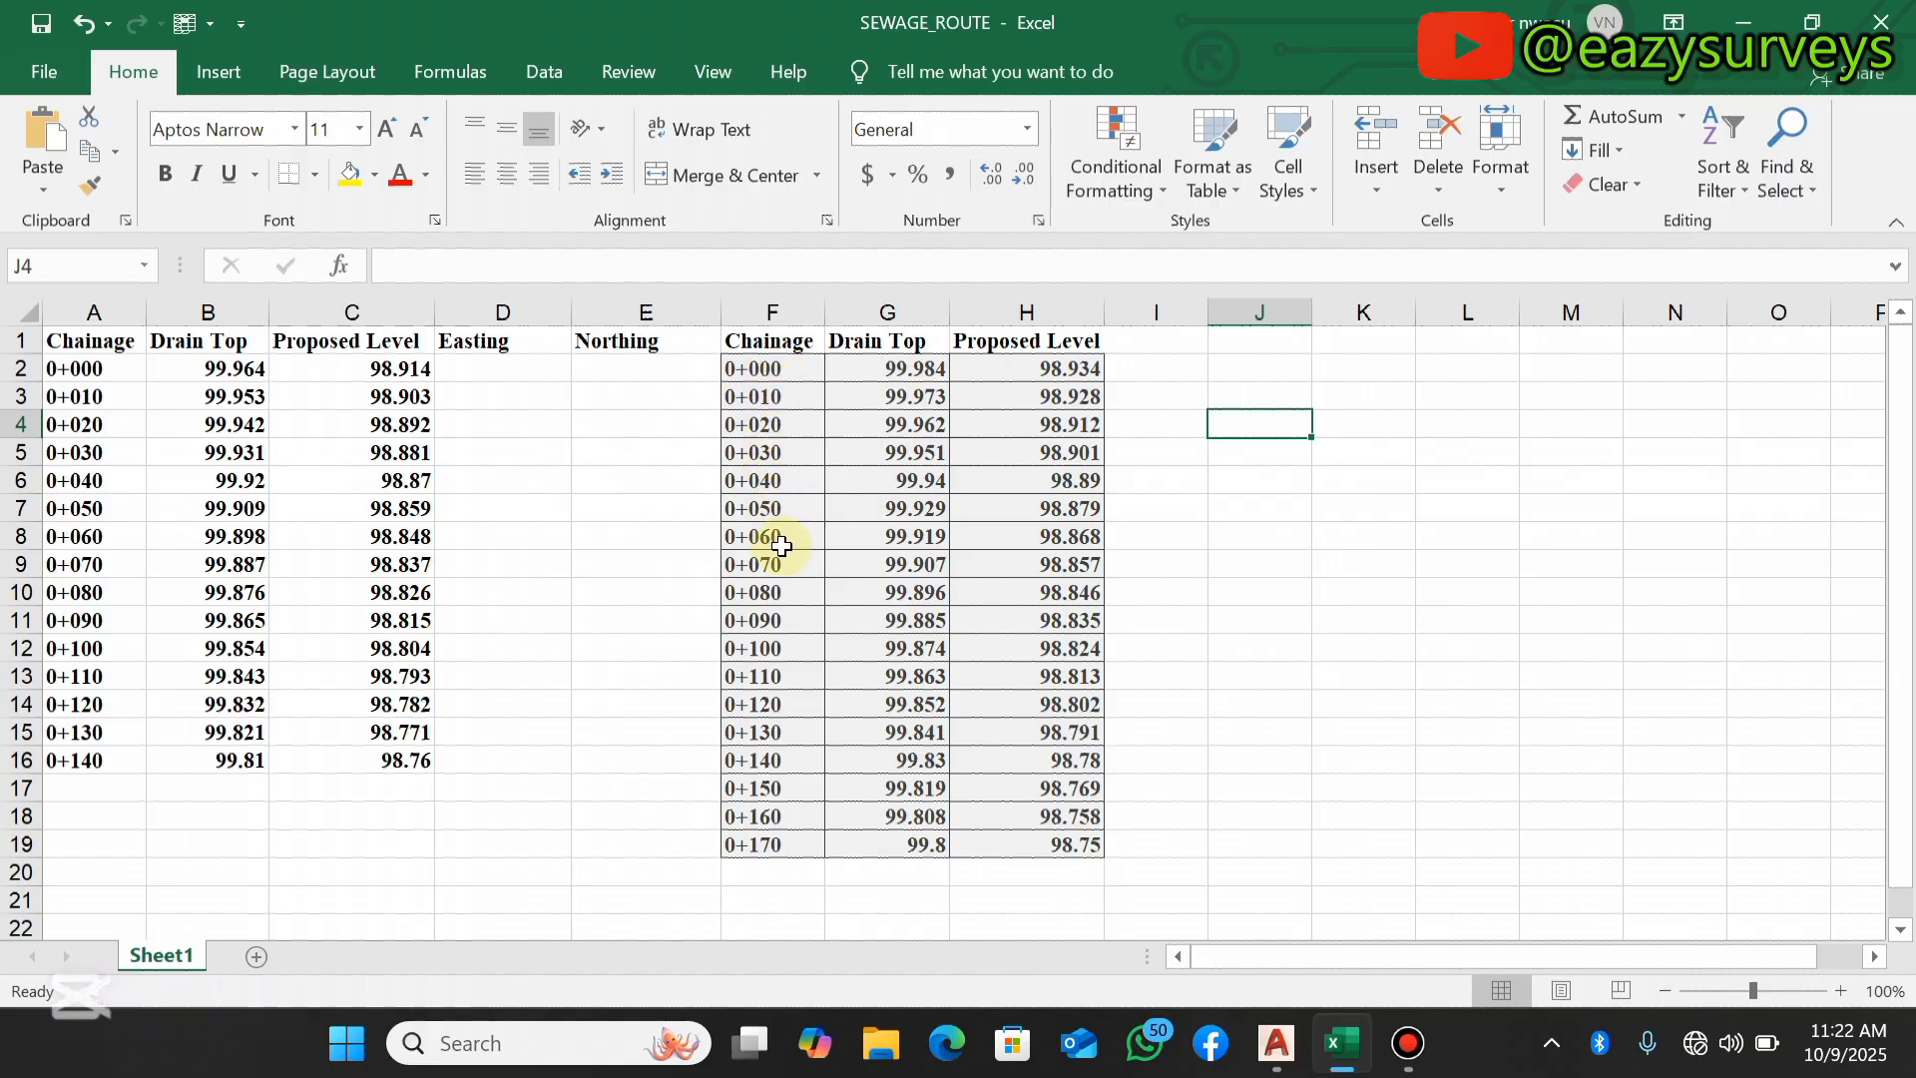
click(1277, 1043)
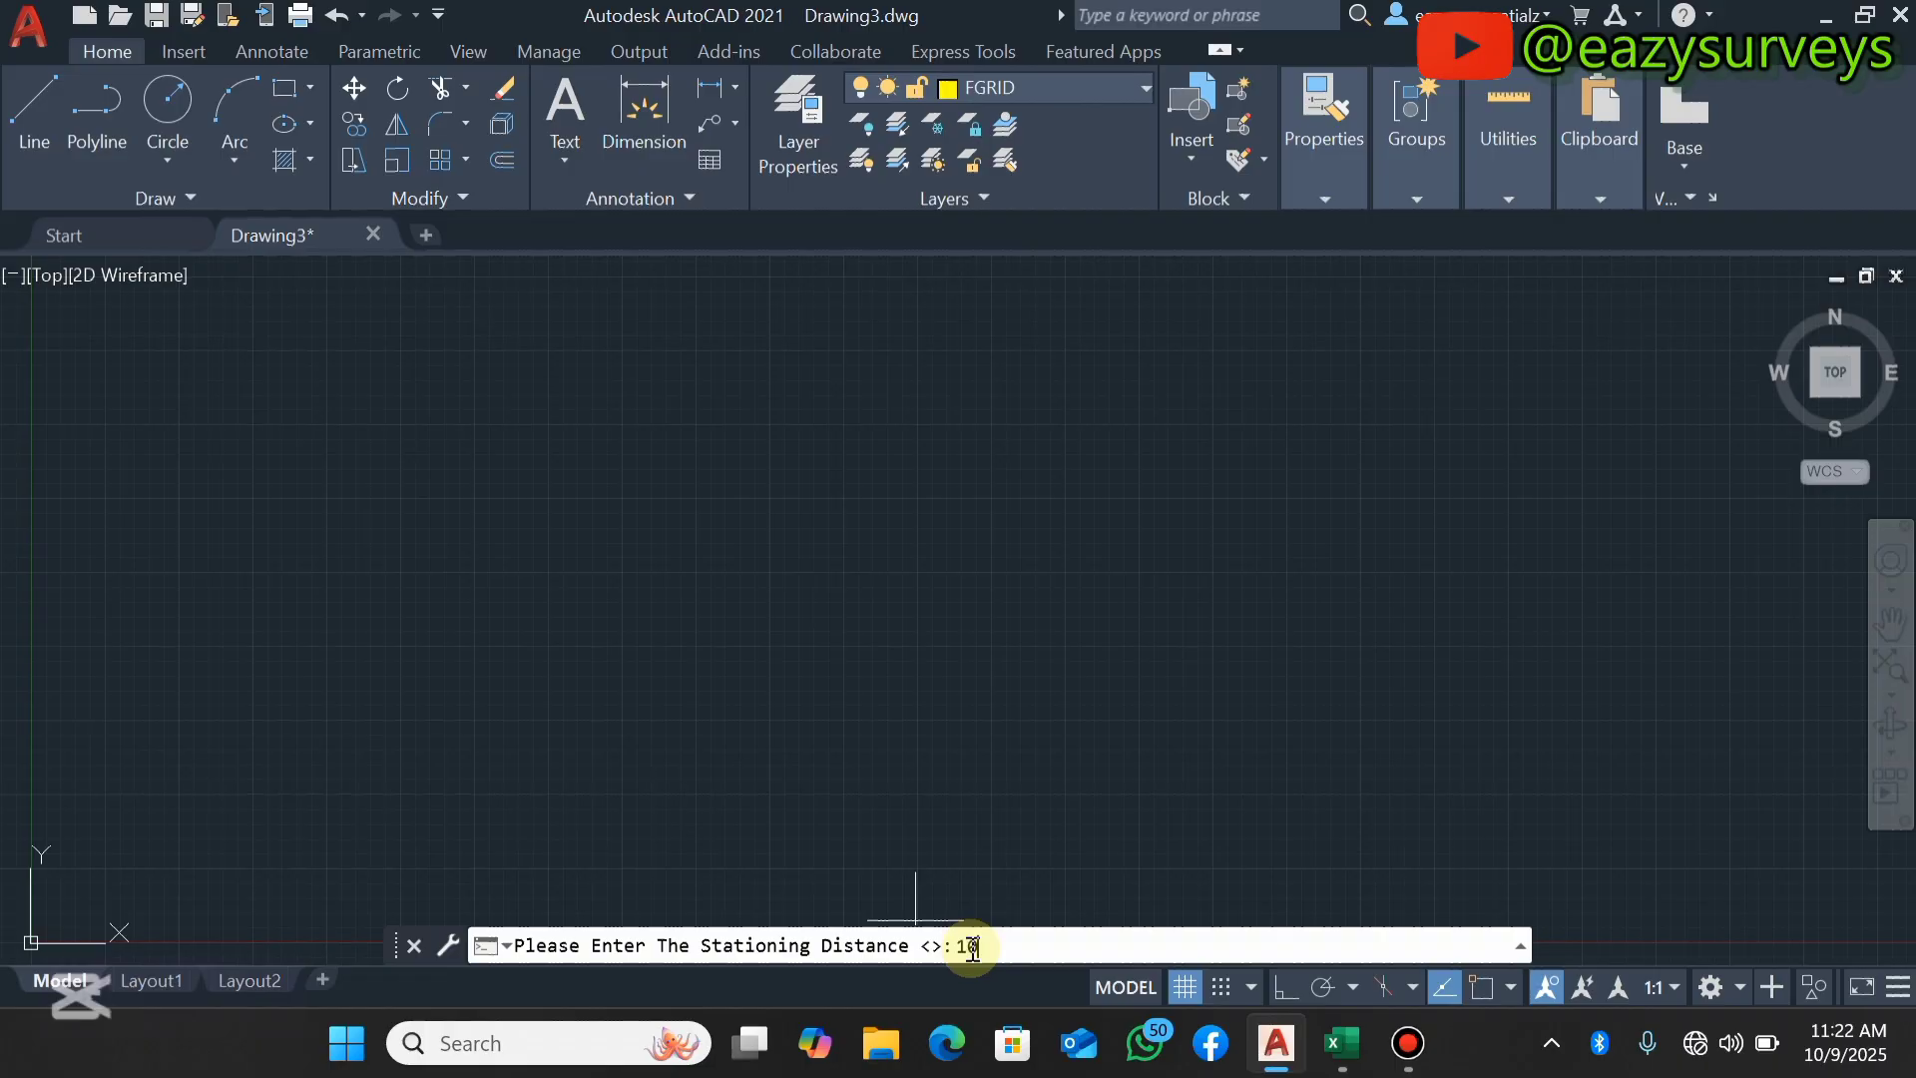
key(Return)
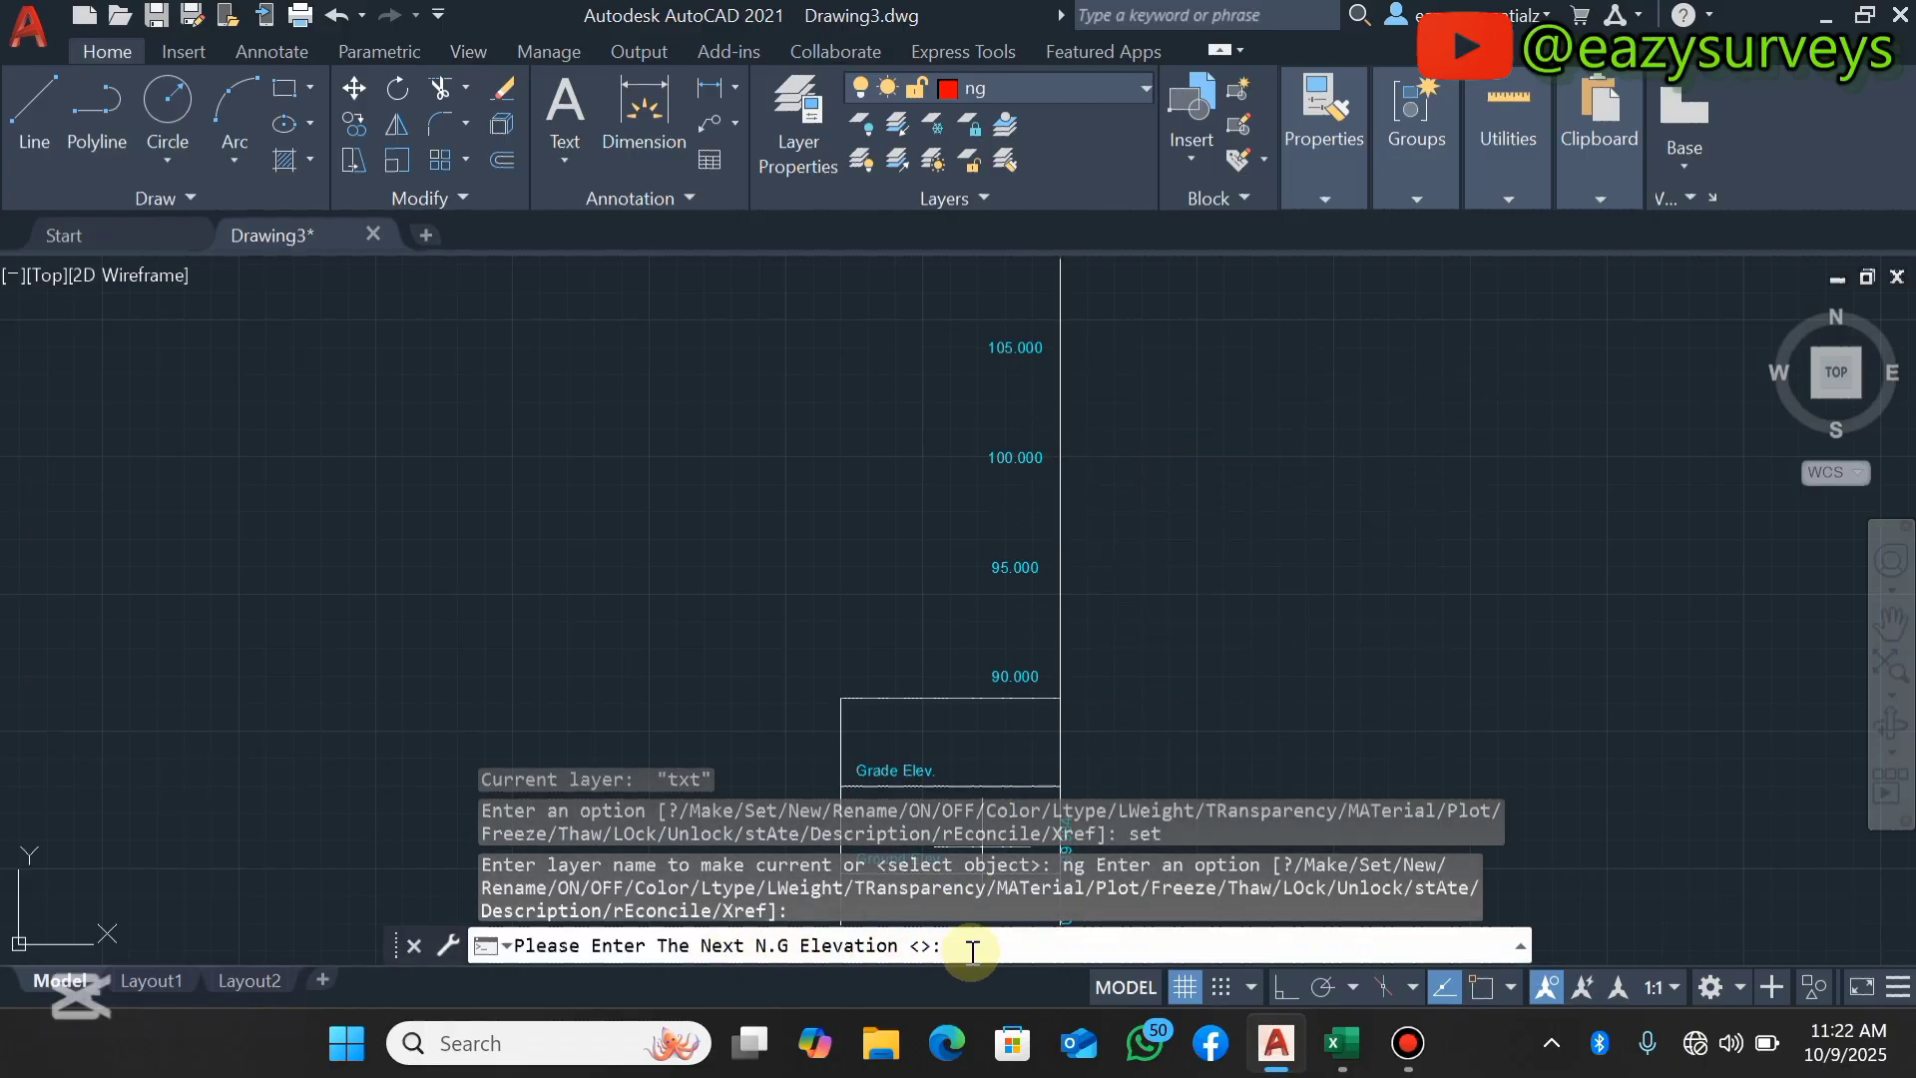
Switch to Excel and copy the drain top values for chainages 0+010 to 0+170.
click(1343, 1043)
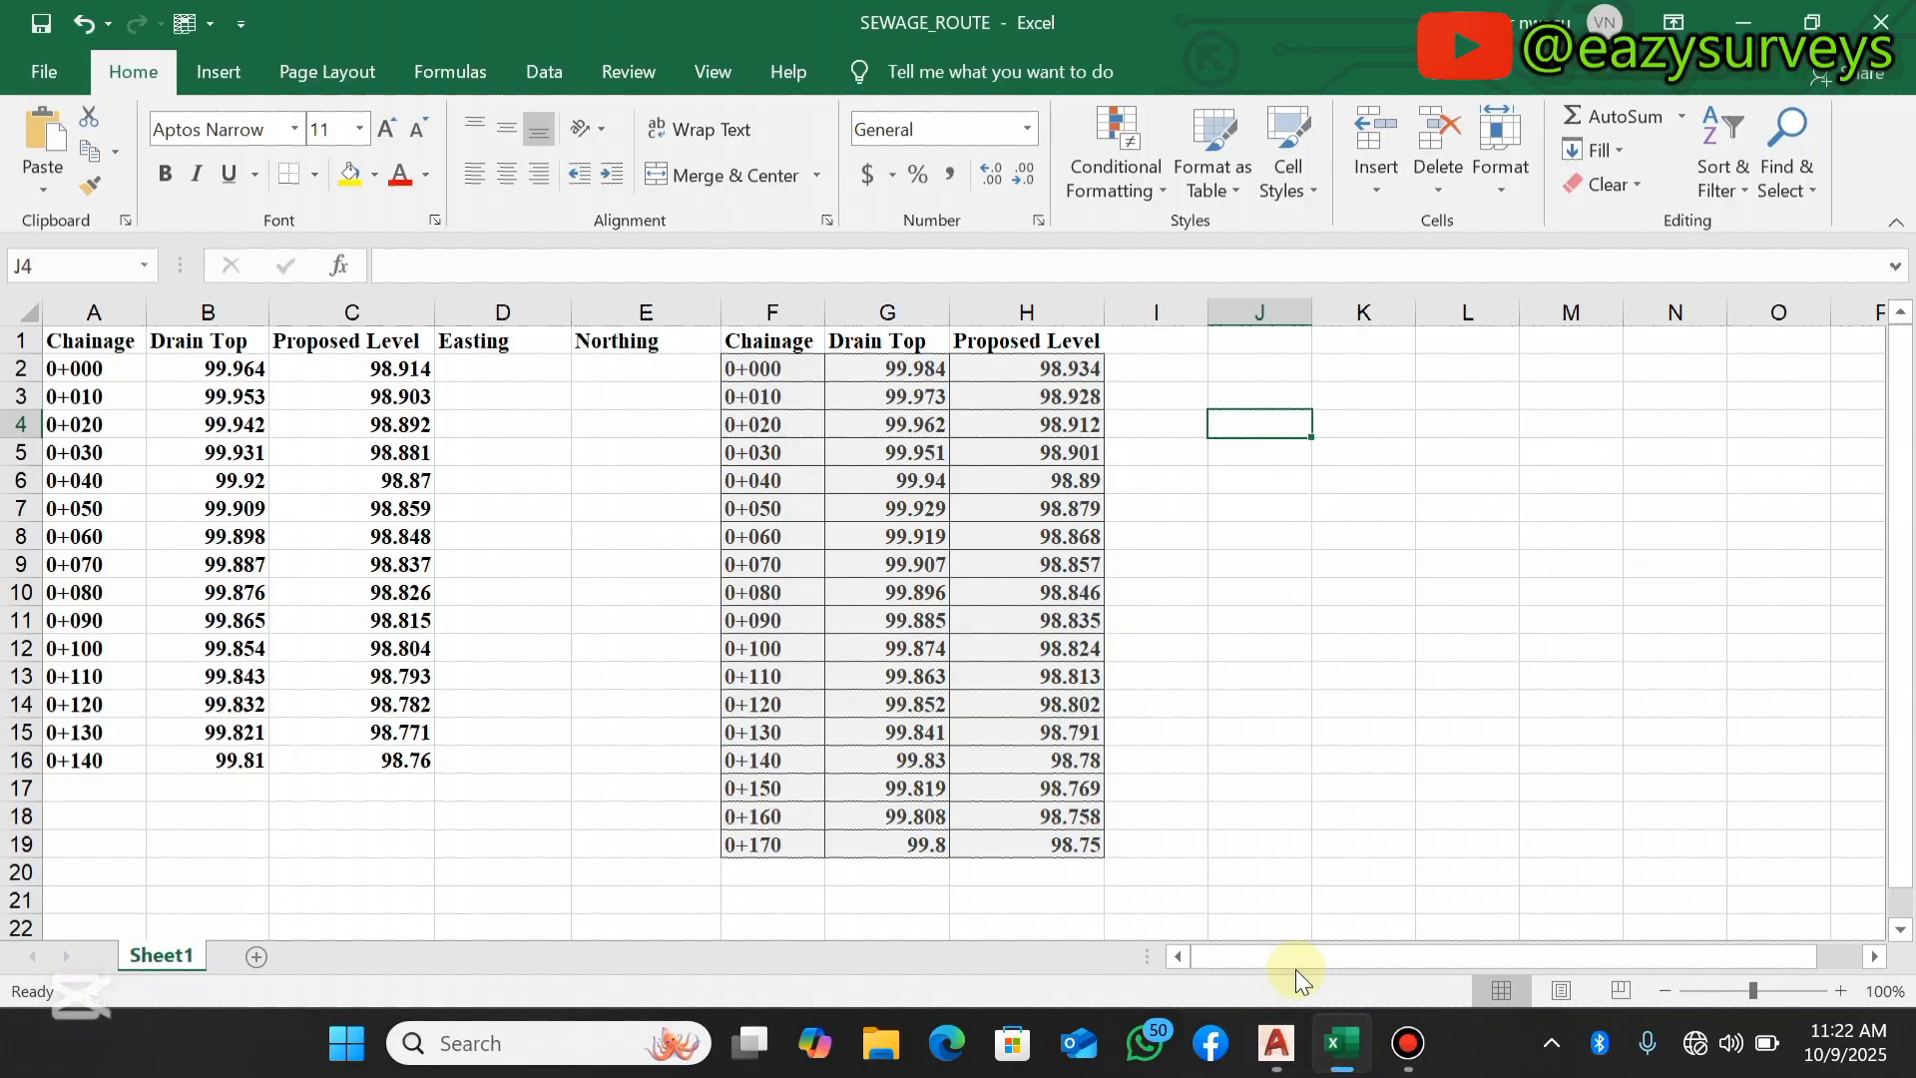
click(909, 402)
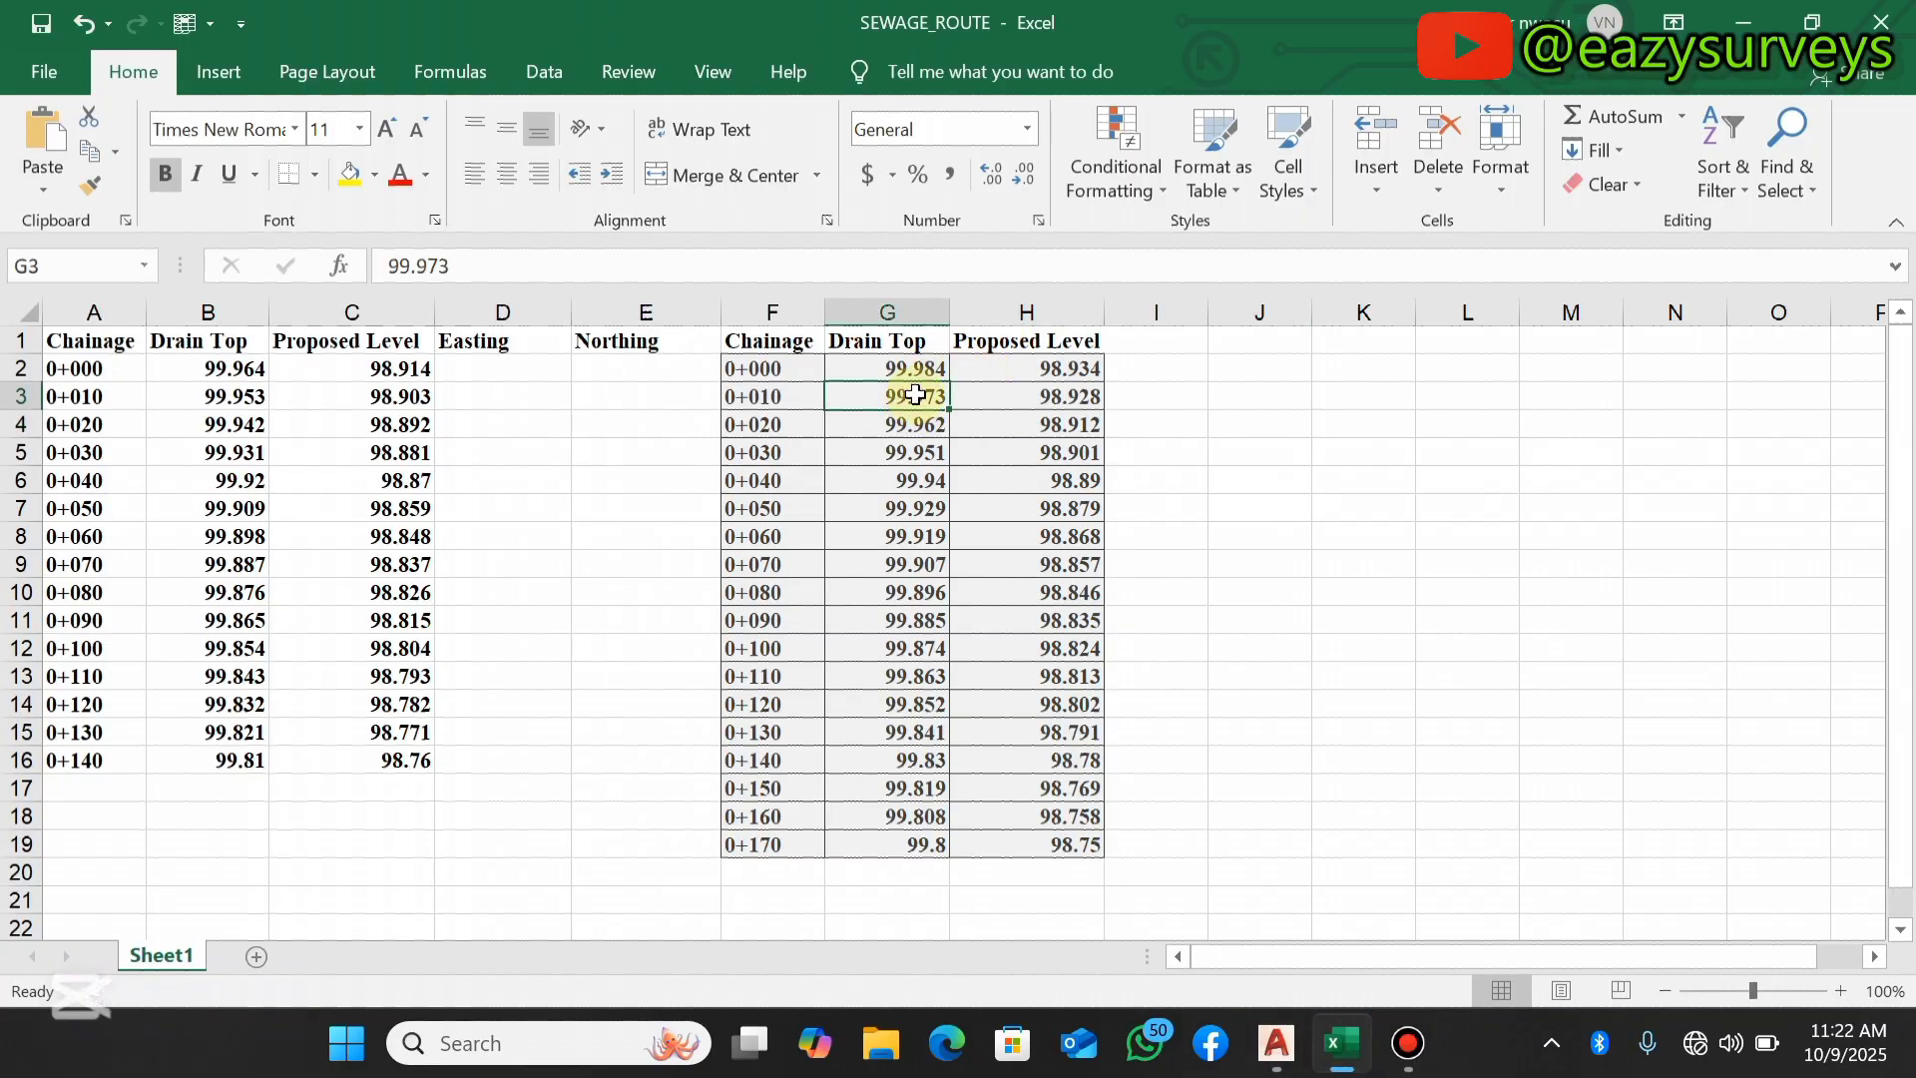
drag(918, 398, 911, 844)
right_click(896, 453)
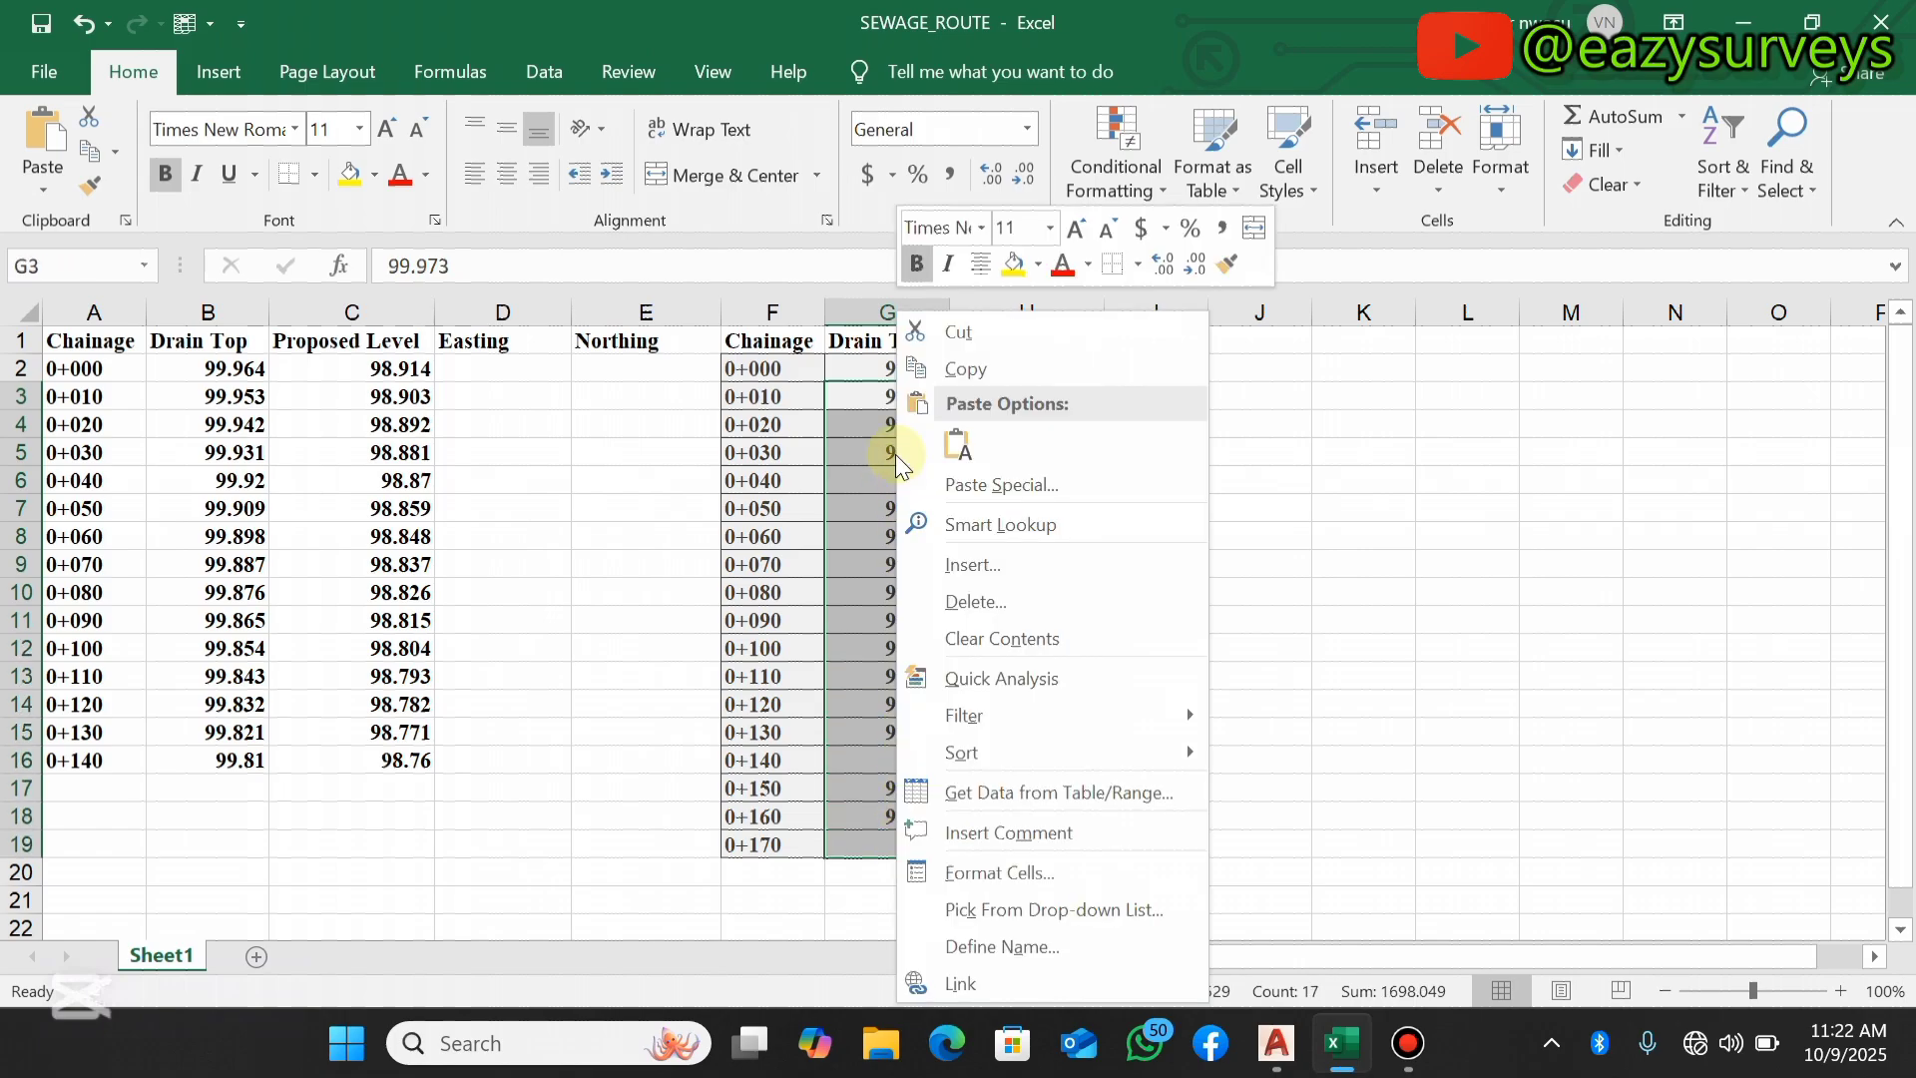
click(968, 380)
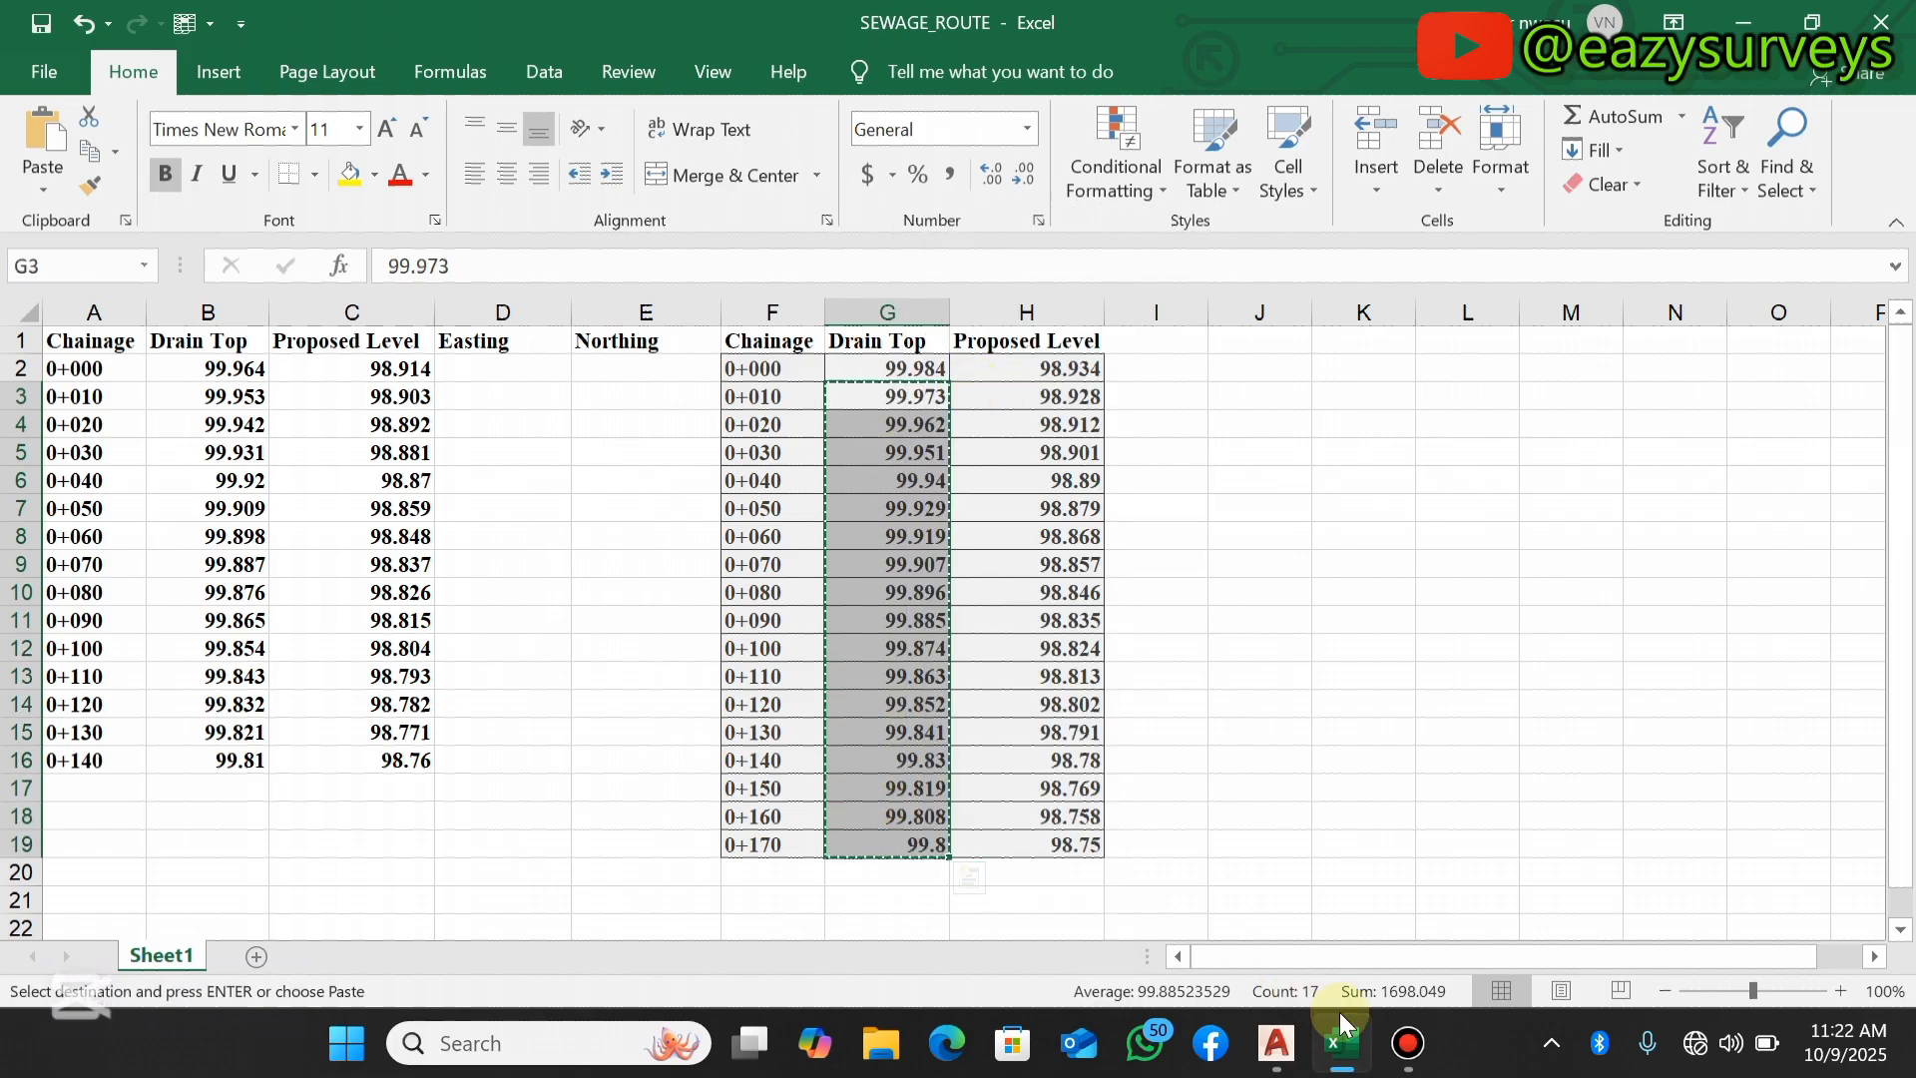
Return to AutoCAD, paste the copied drain top values at the next N.G elevation prompt, and end the profiling command.
click(1277, 1043)
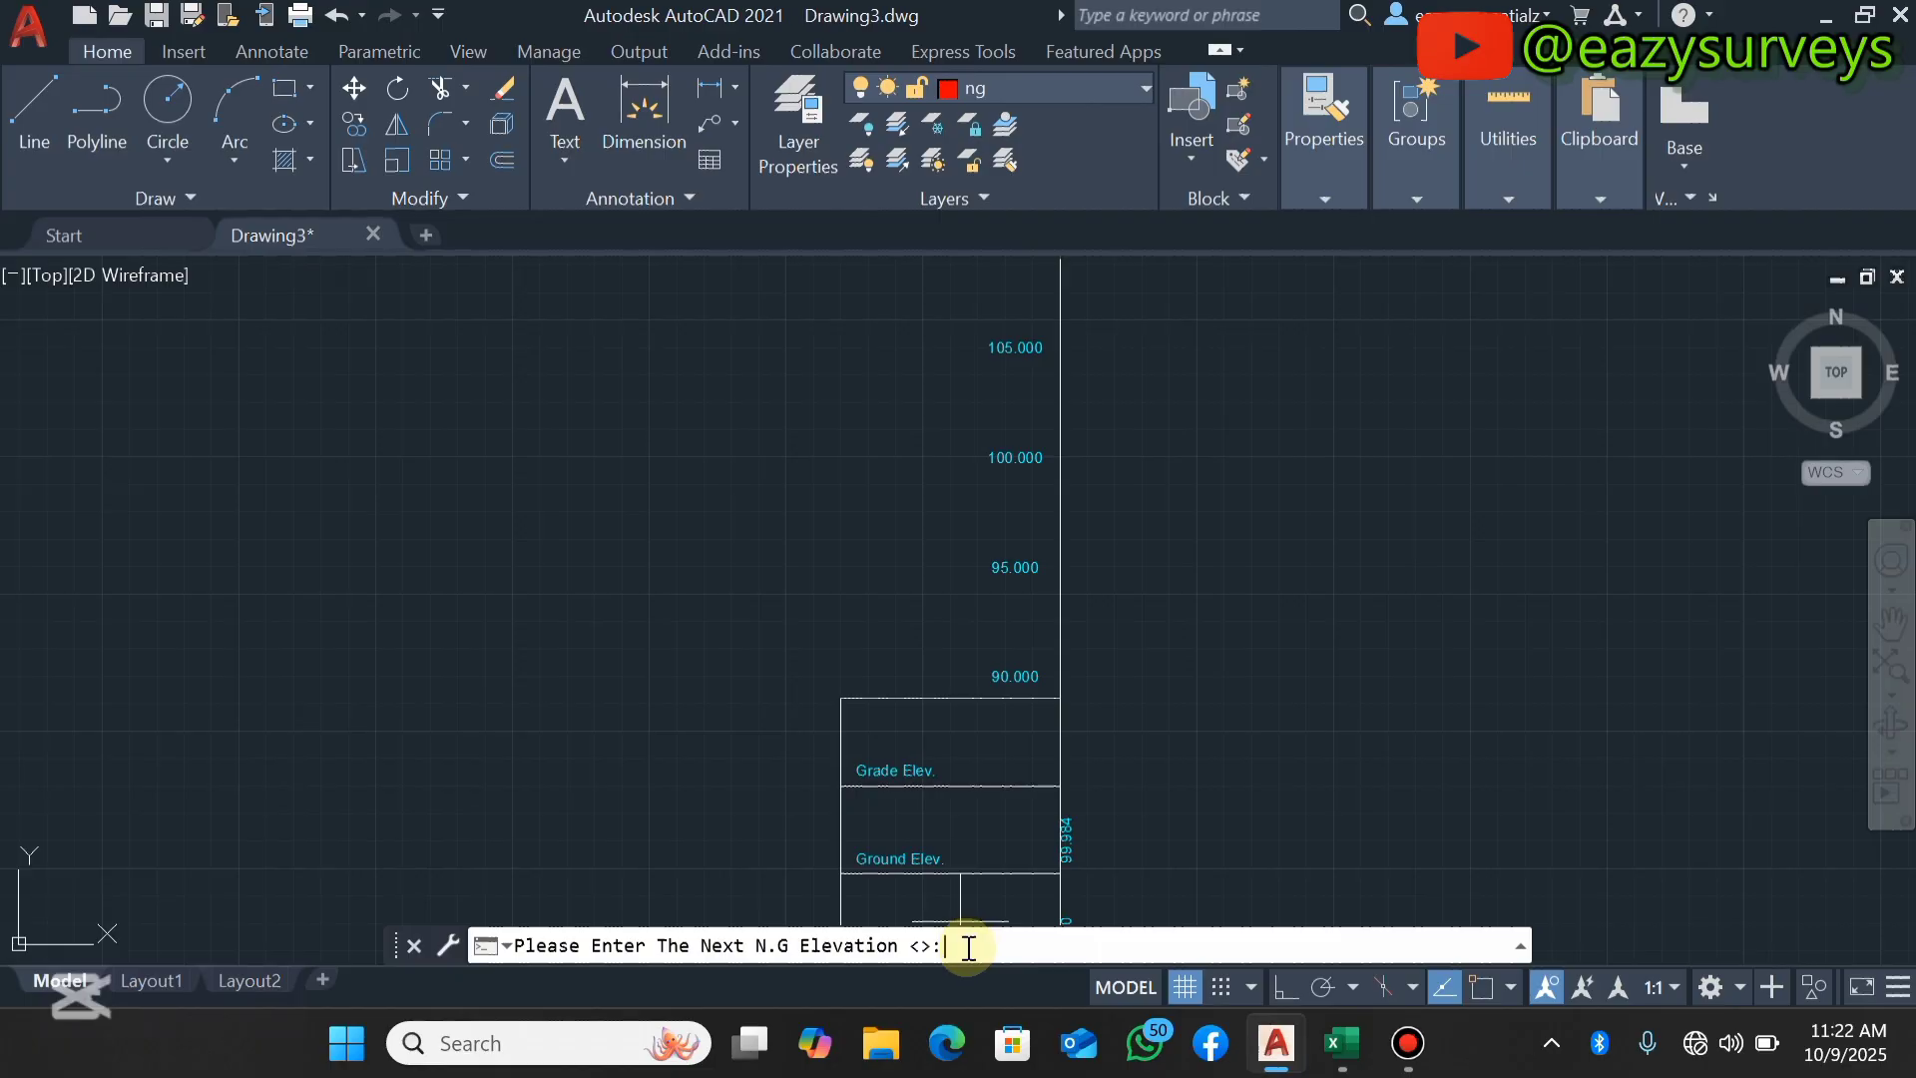
right_click(968, 948)
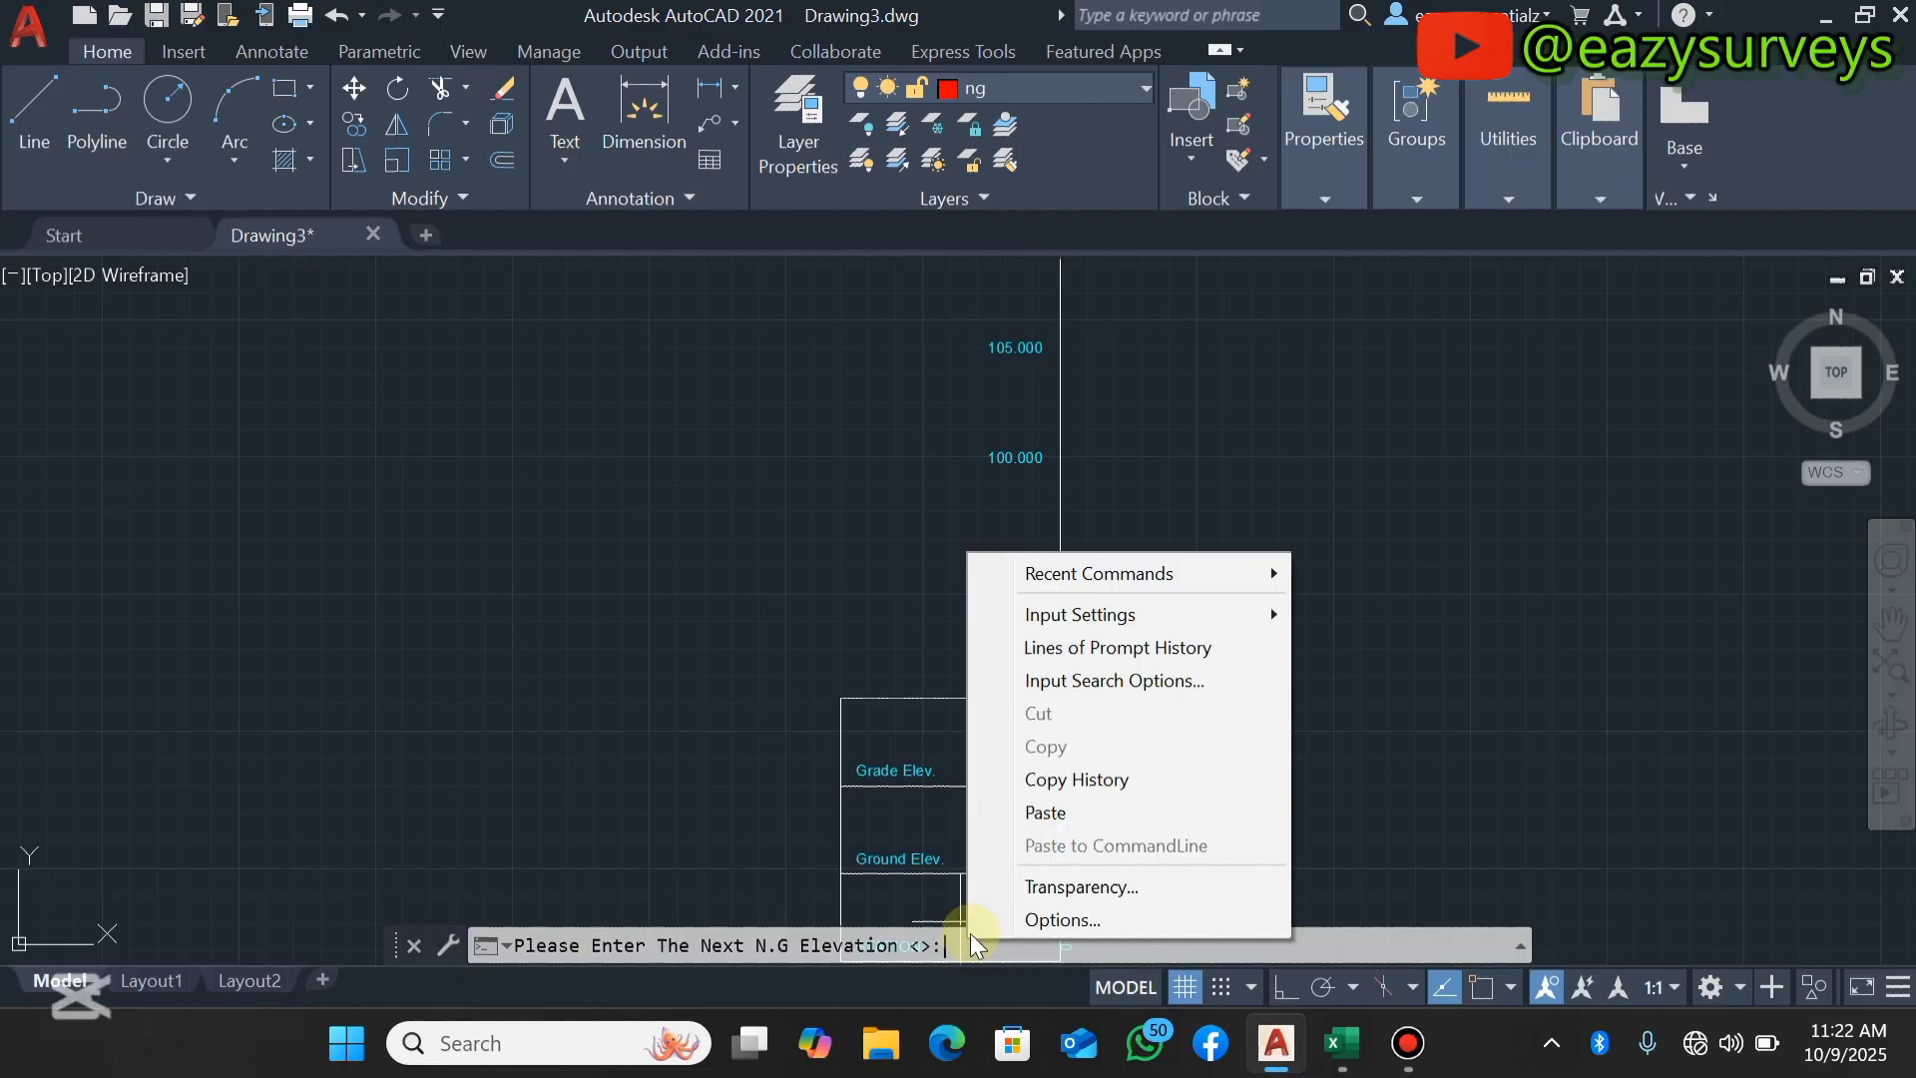
click(1038, 812)
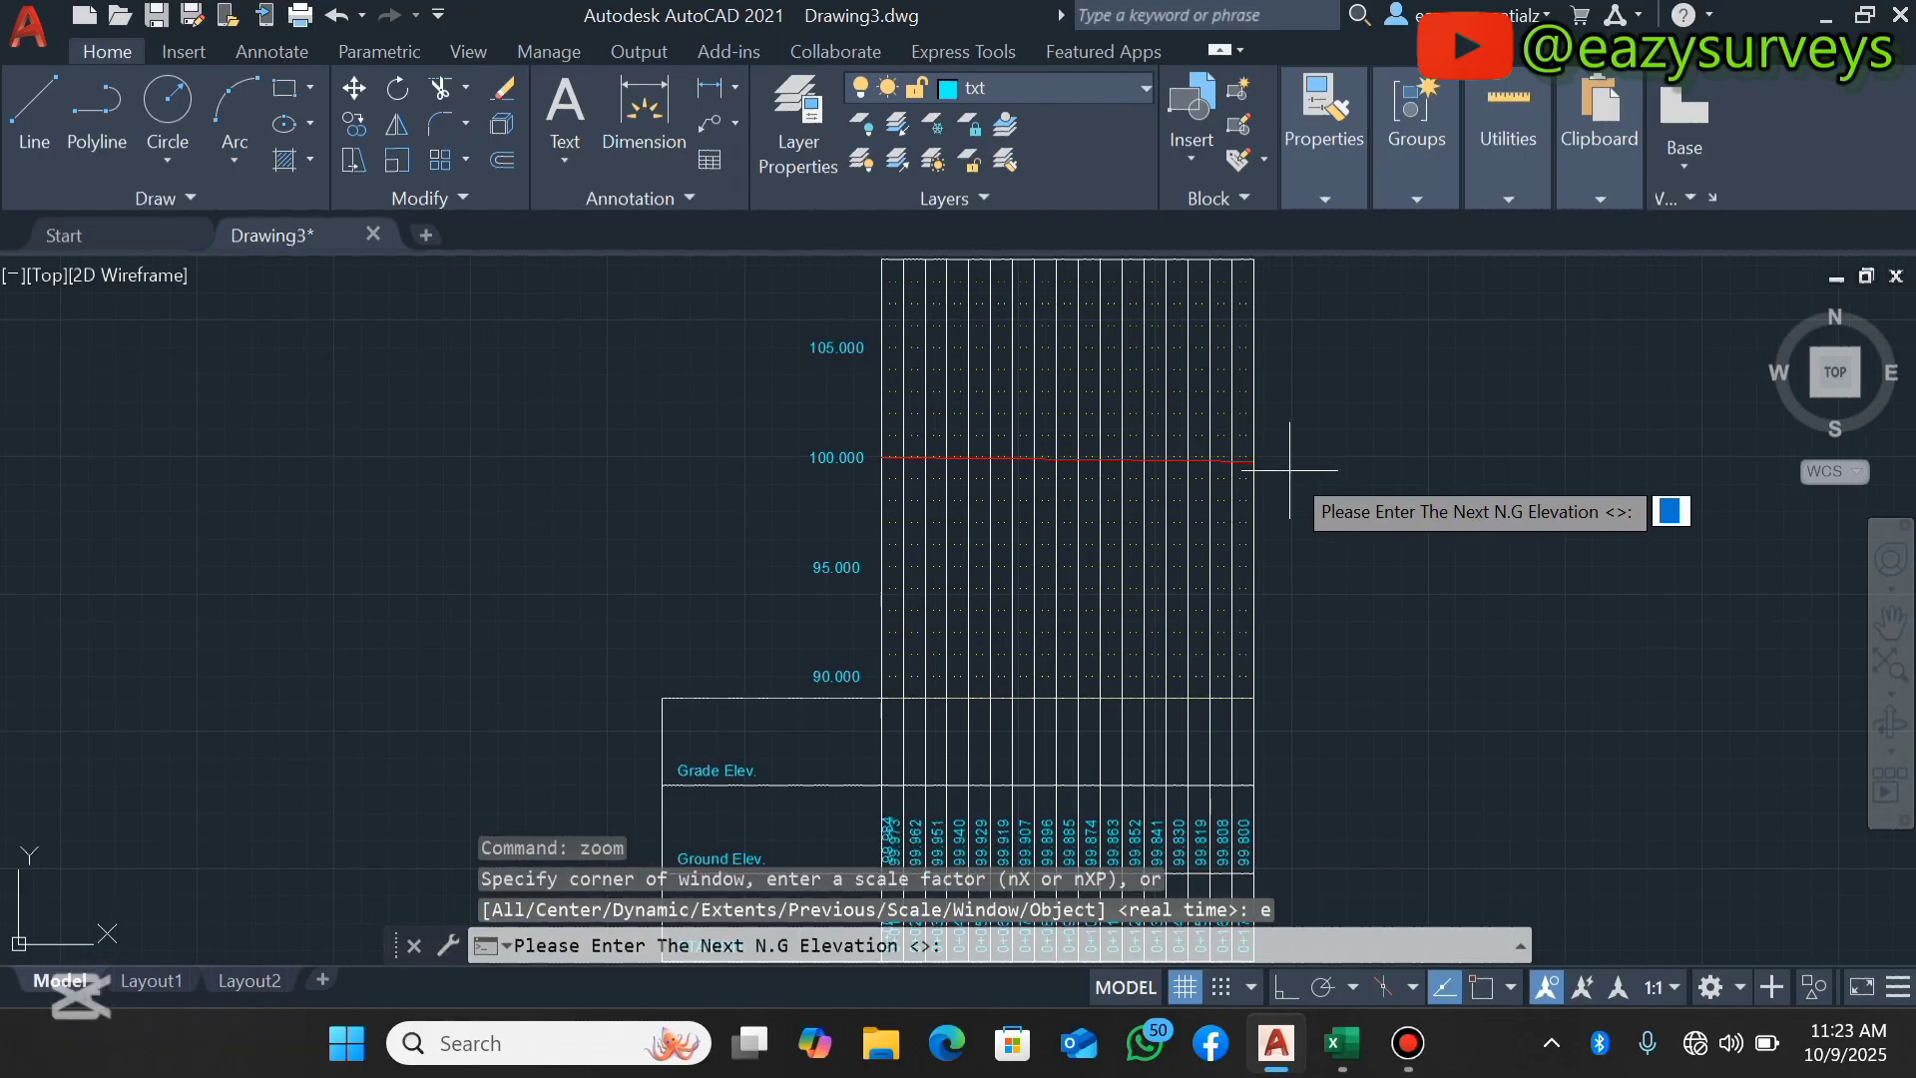
key(Escape)
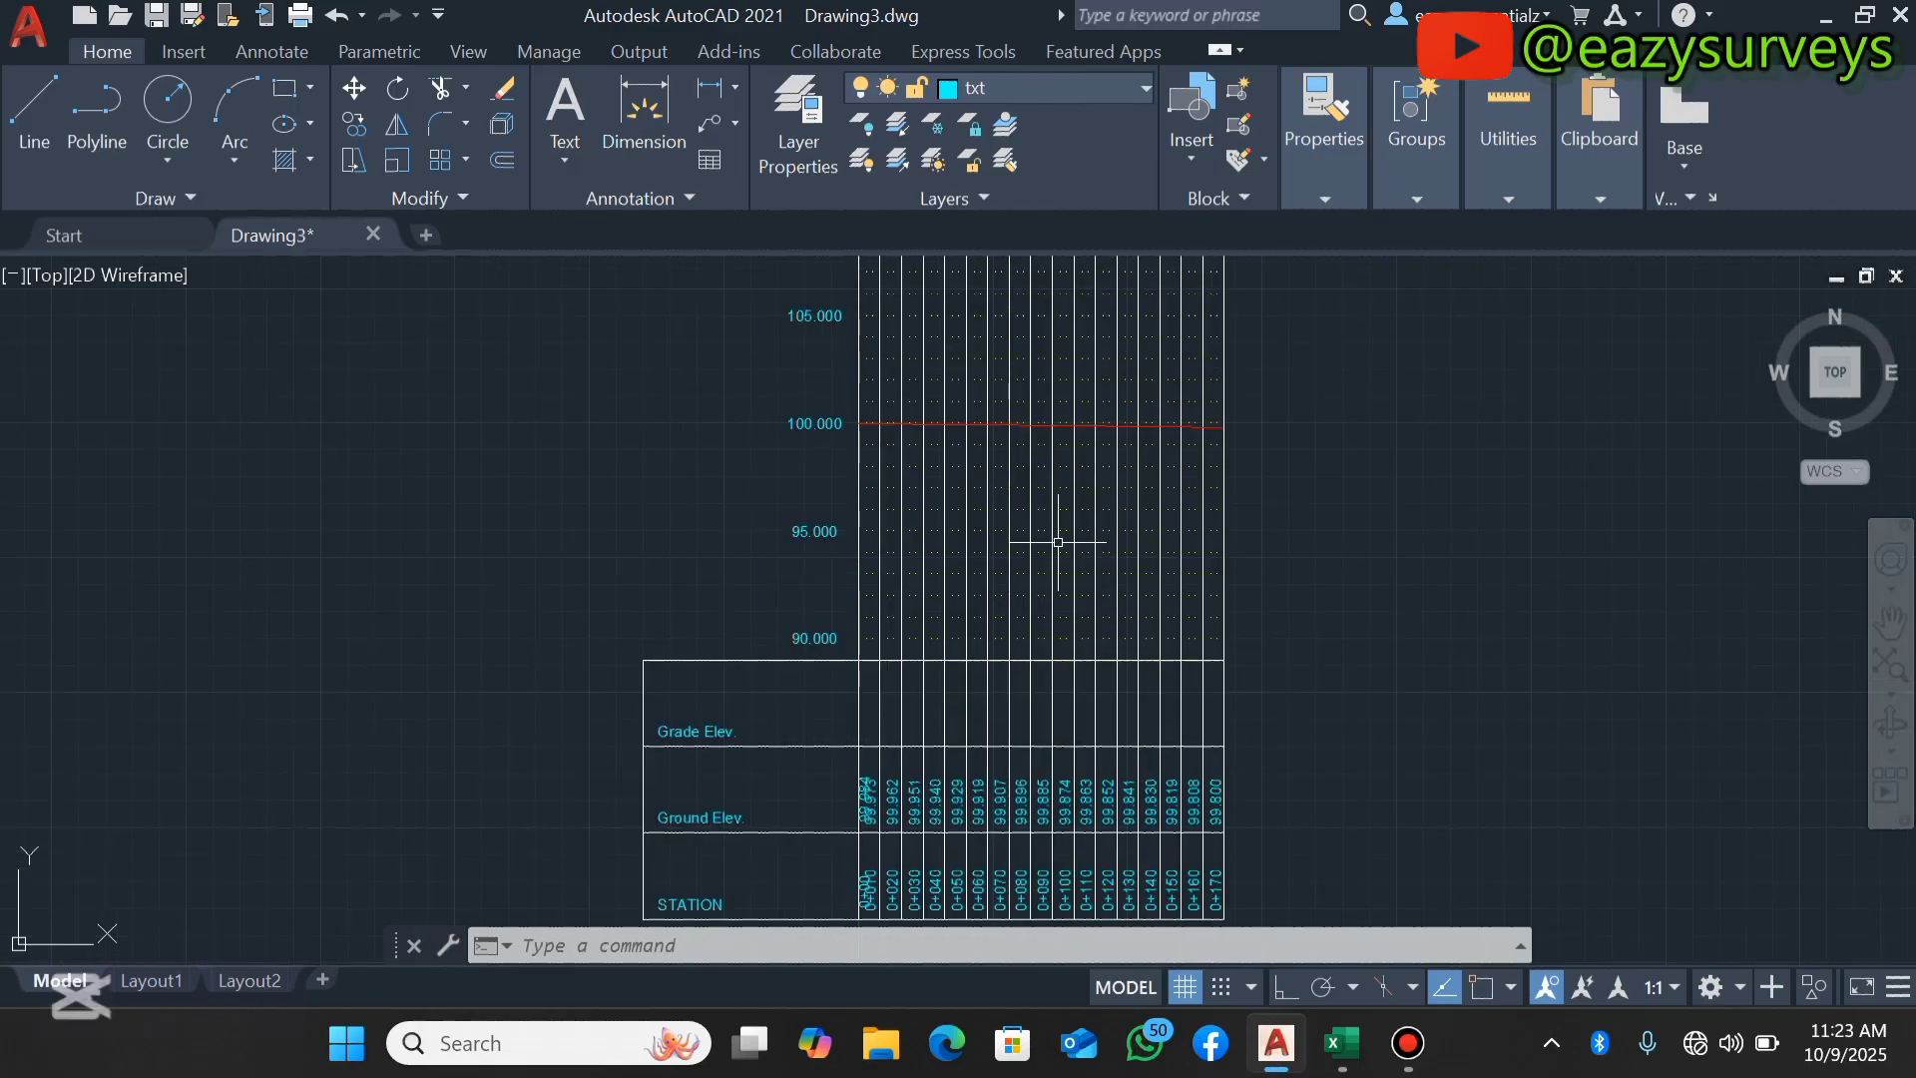
With Ortho on, move the overlapping 99.984 label left of the first vertical line and align it with the Ground Elev. row.
scroll(934, 779, up, 2)
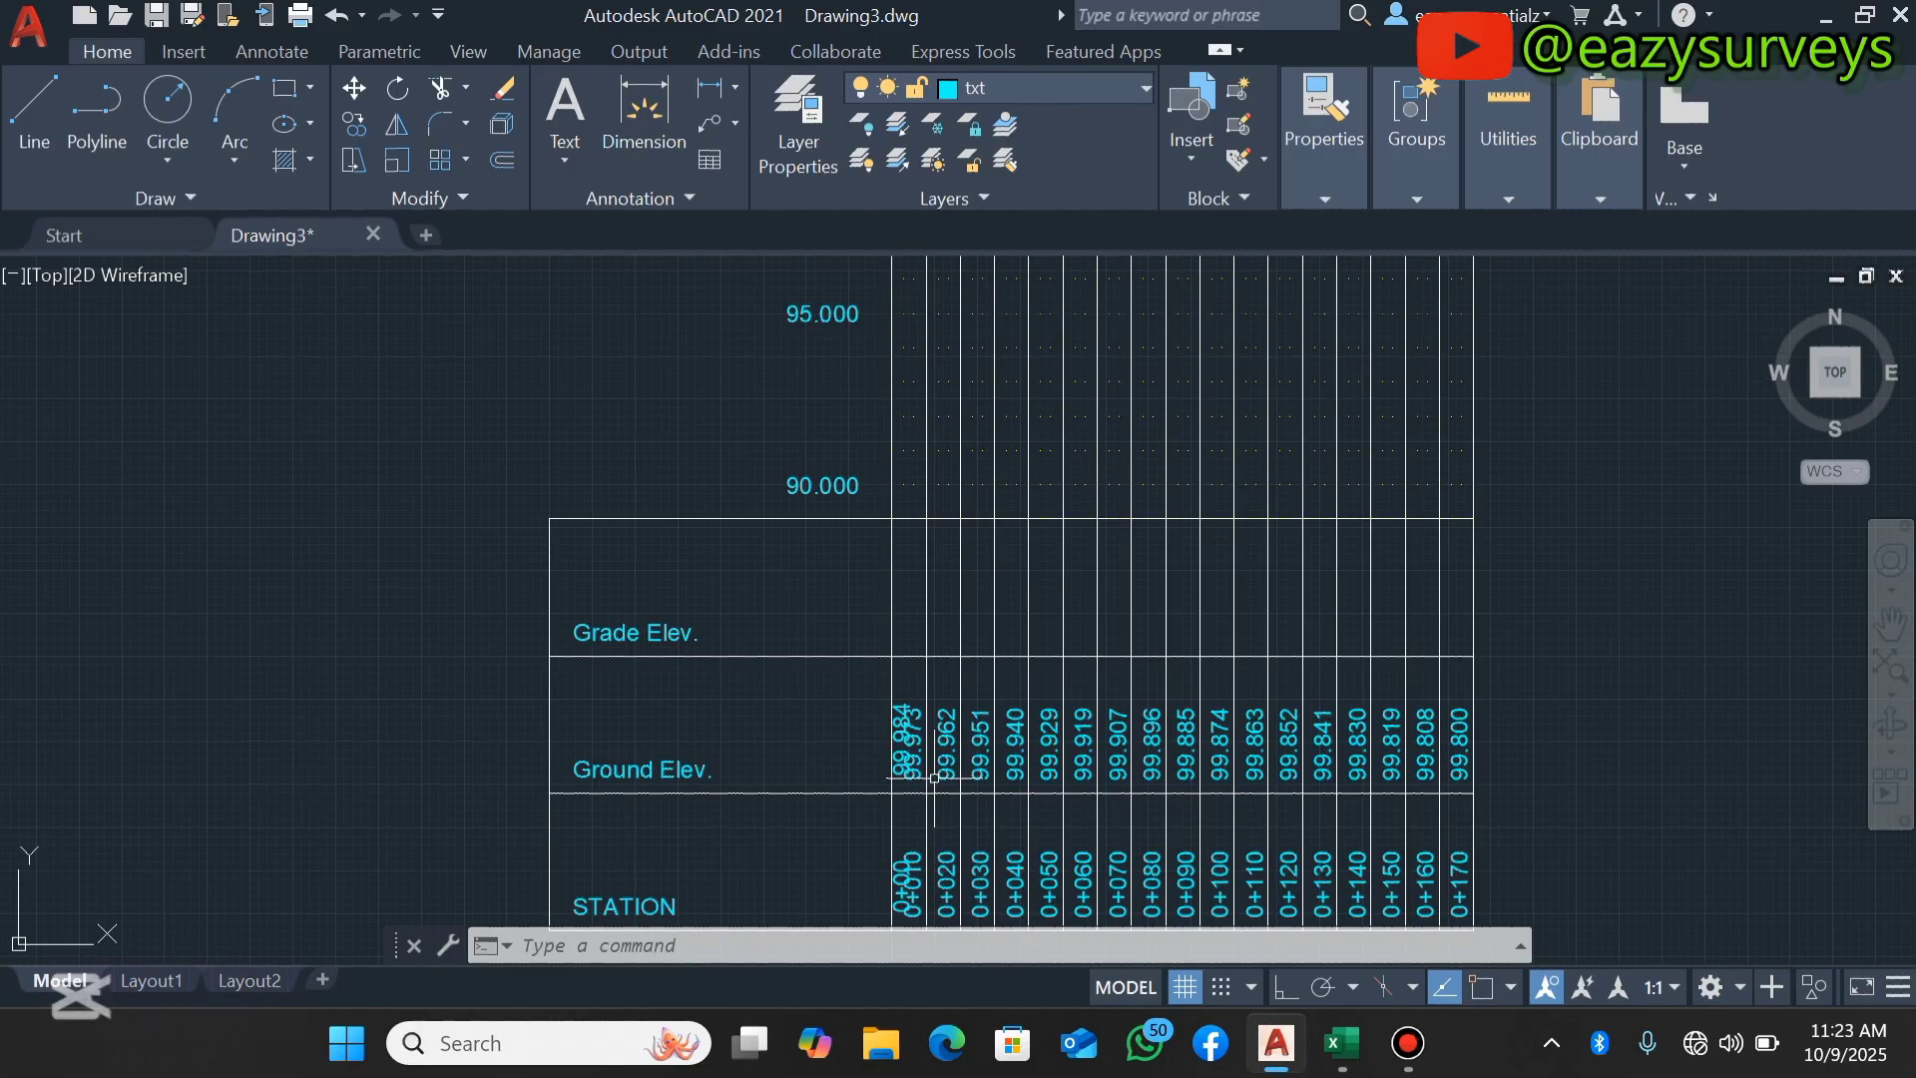
scroll(898, 751, up, 2)
click(897, 728)
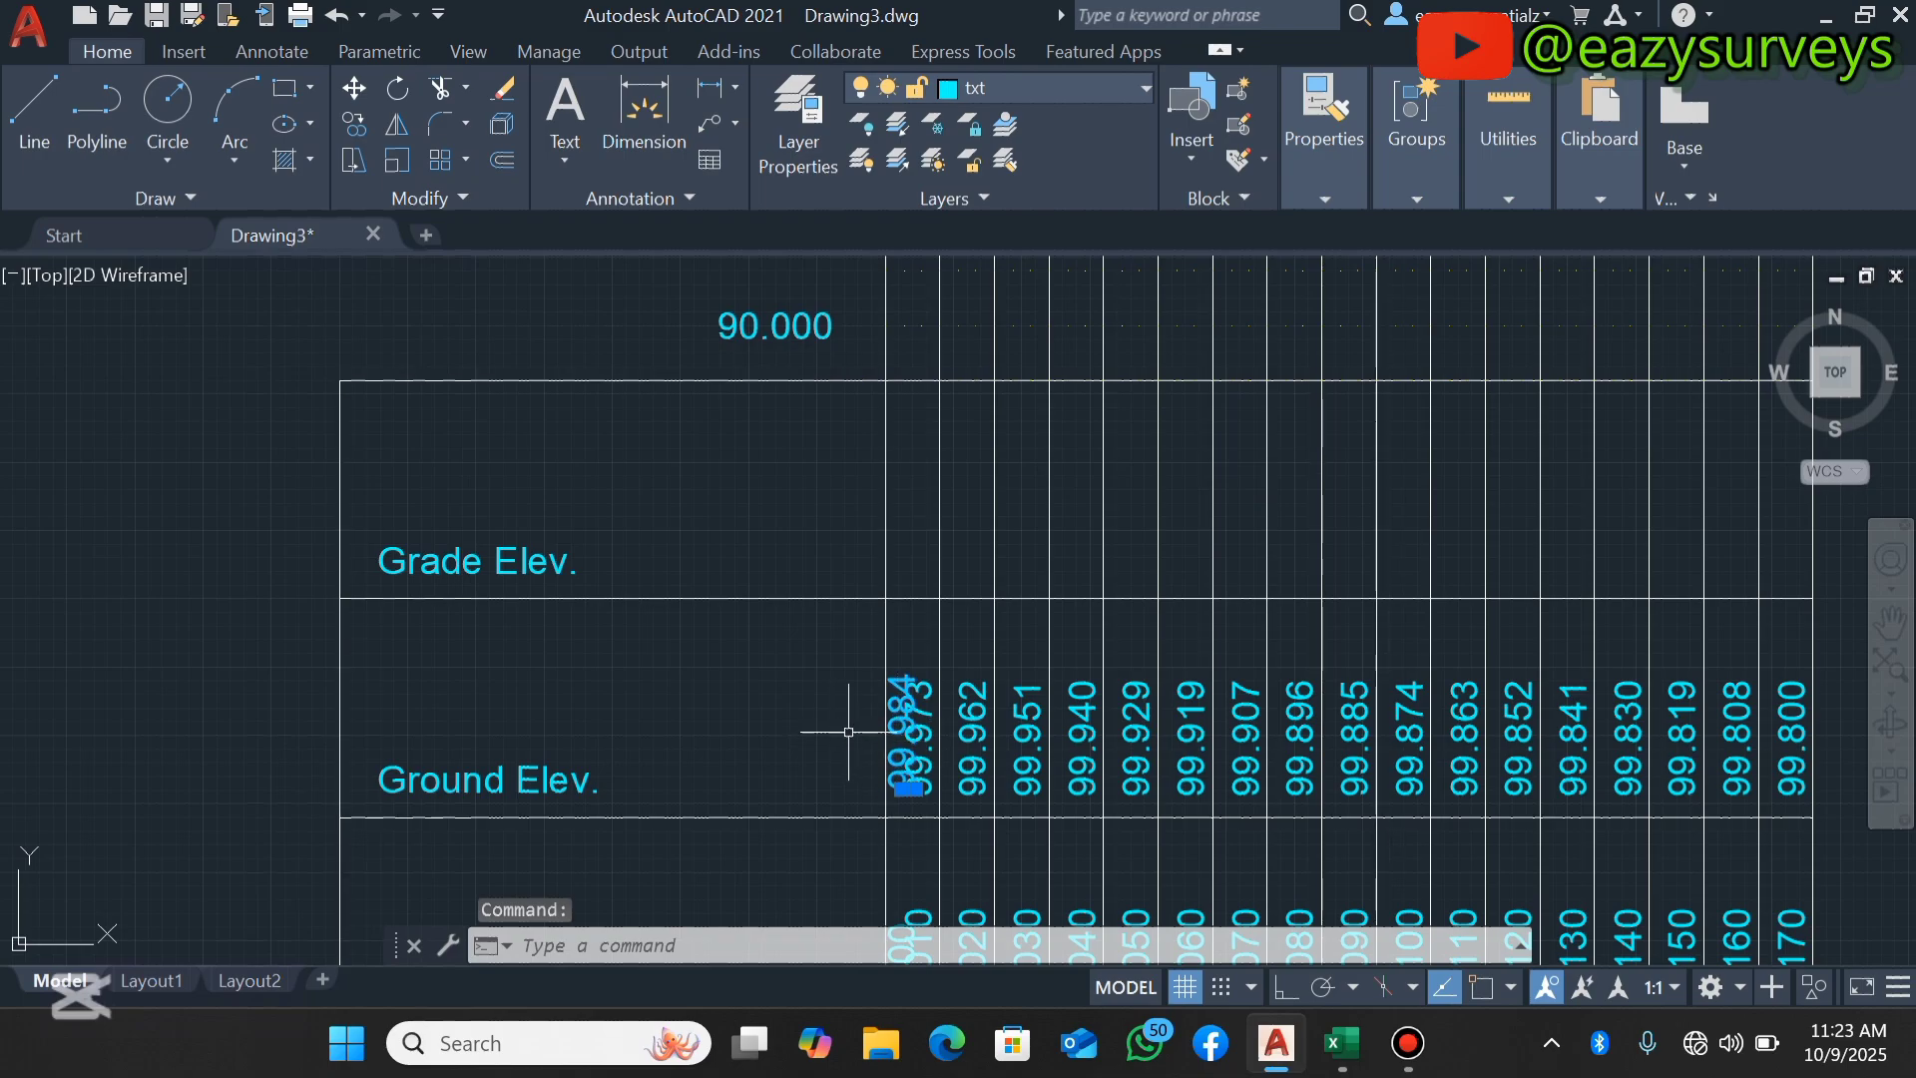
click(1286, 987)
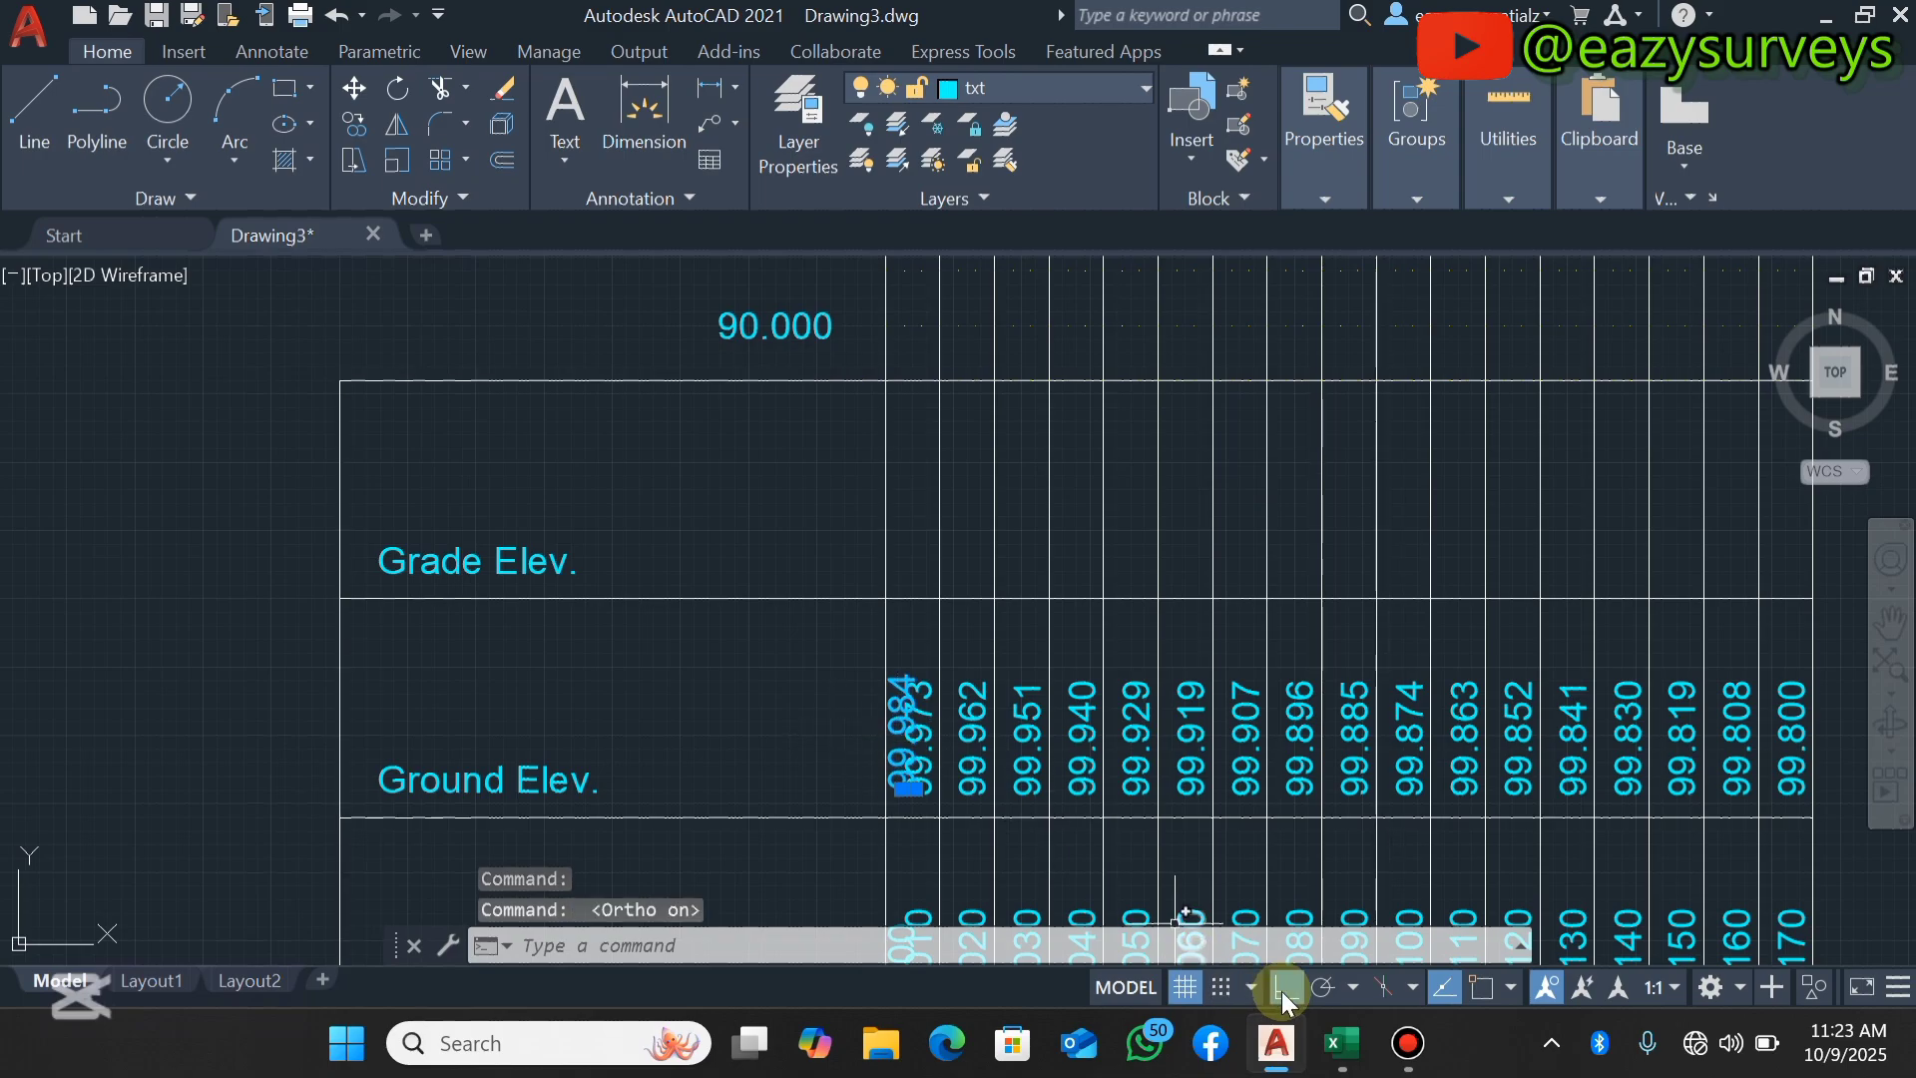
right_click(752, 689)
click(778, 470)
click(1003, 707)
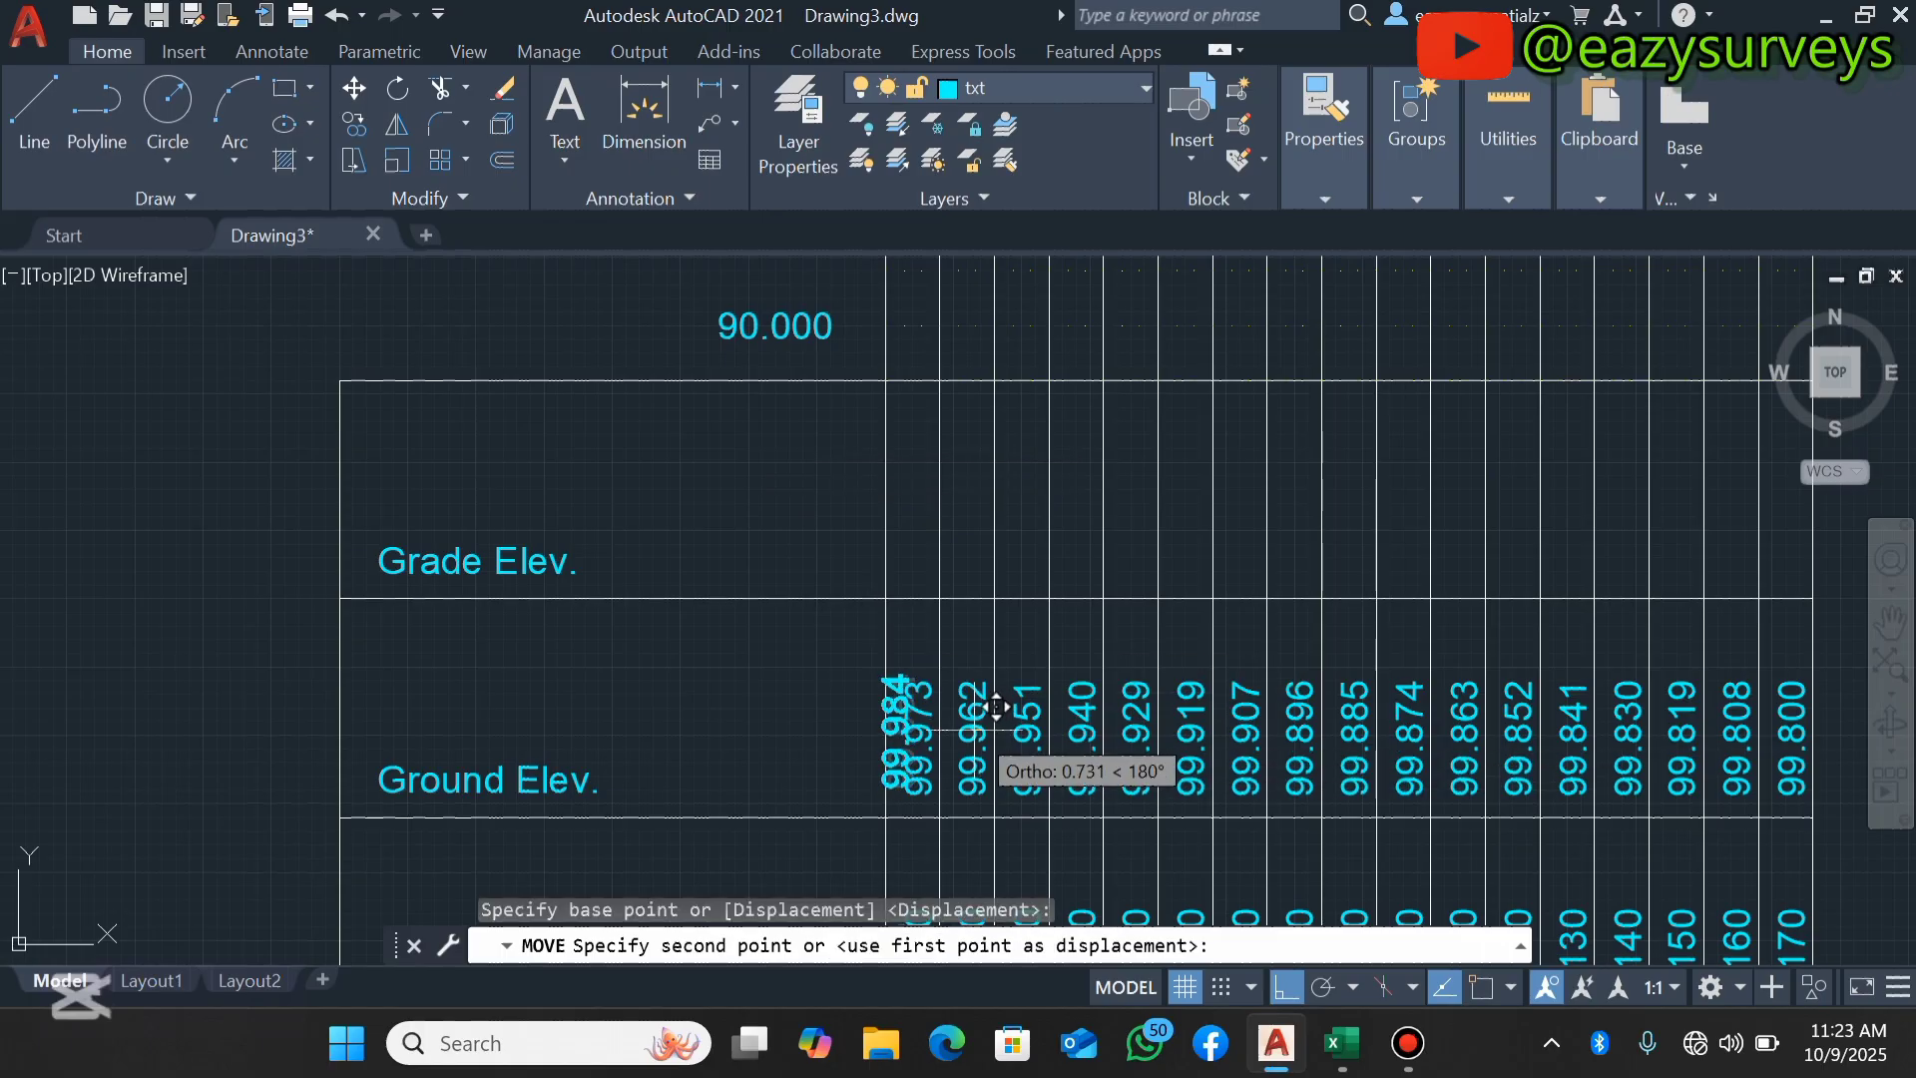
click(945, 739)
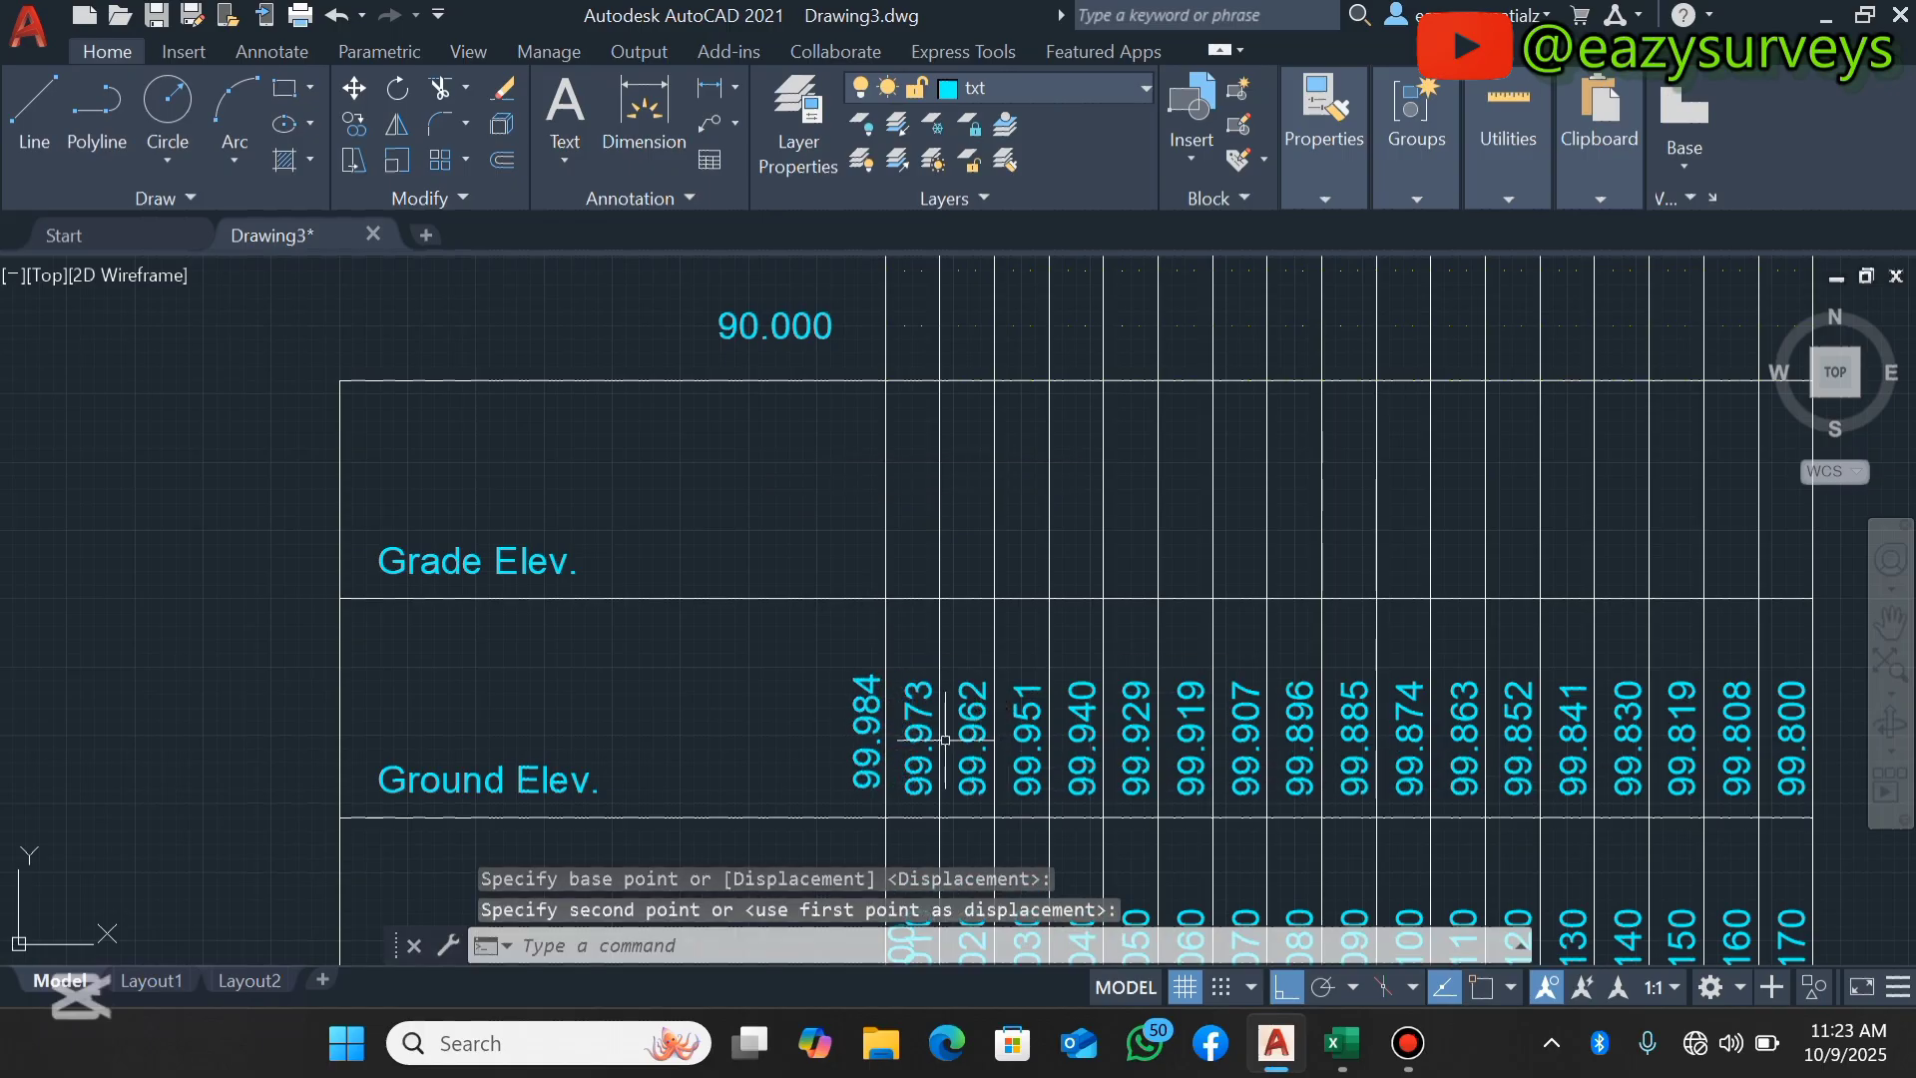
click(868, 737)
click(867, 744)
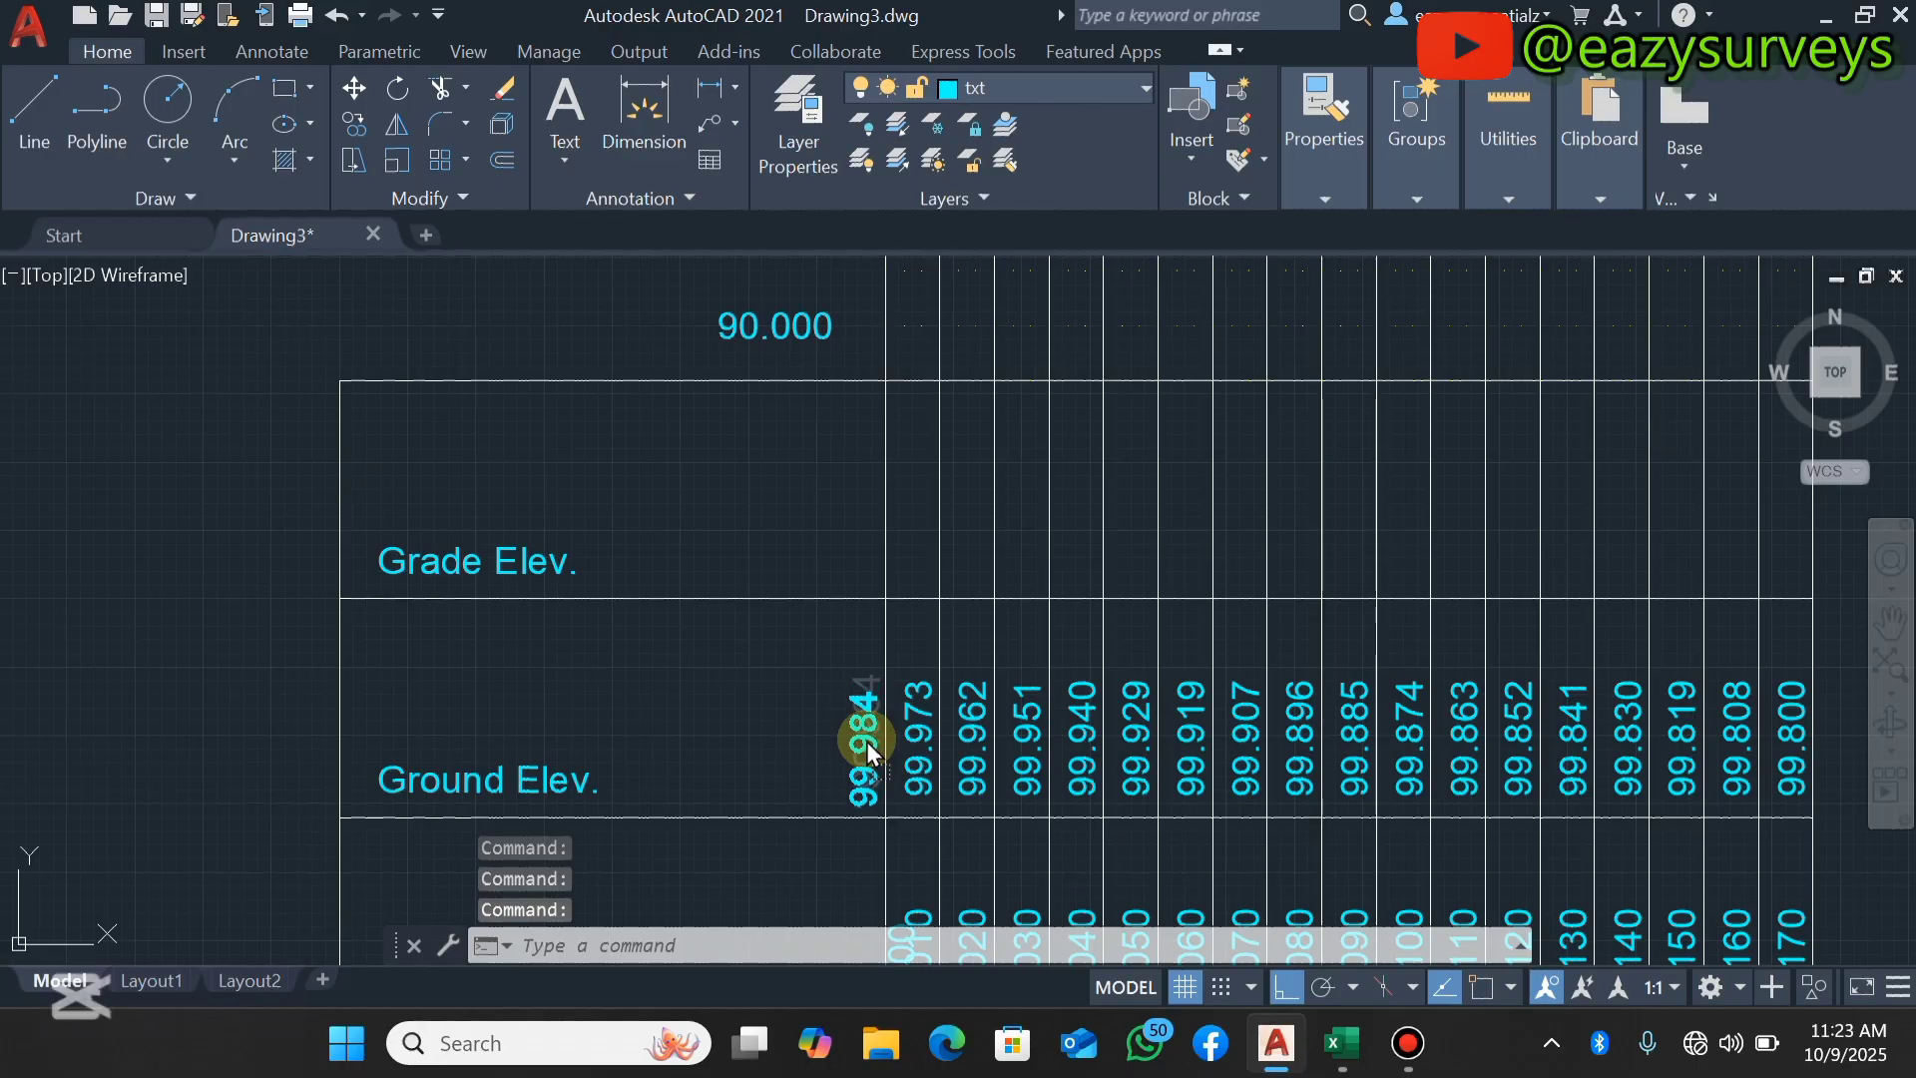
Move the overlapping 0+00 station label left of the first vertical line in the STATION row.
scroll(919, 593, down, 3)
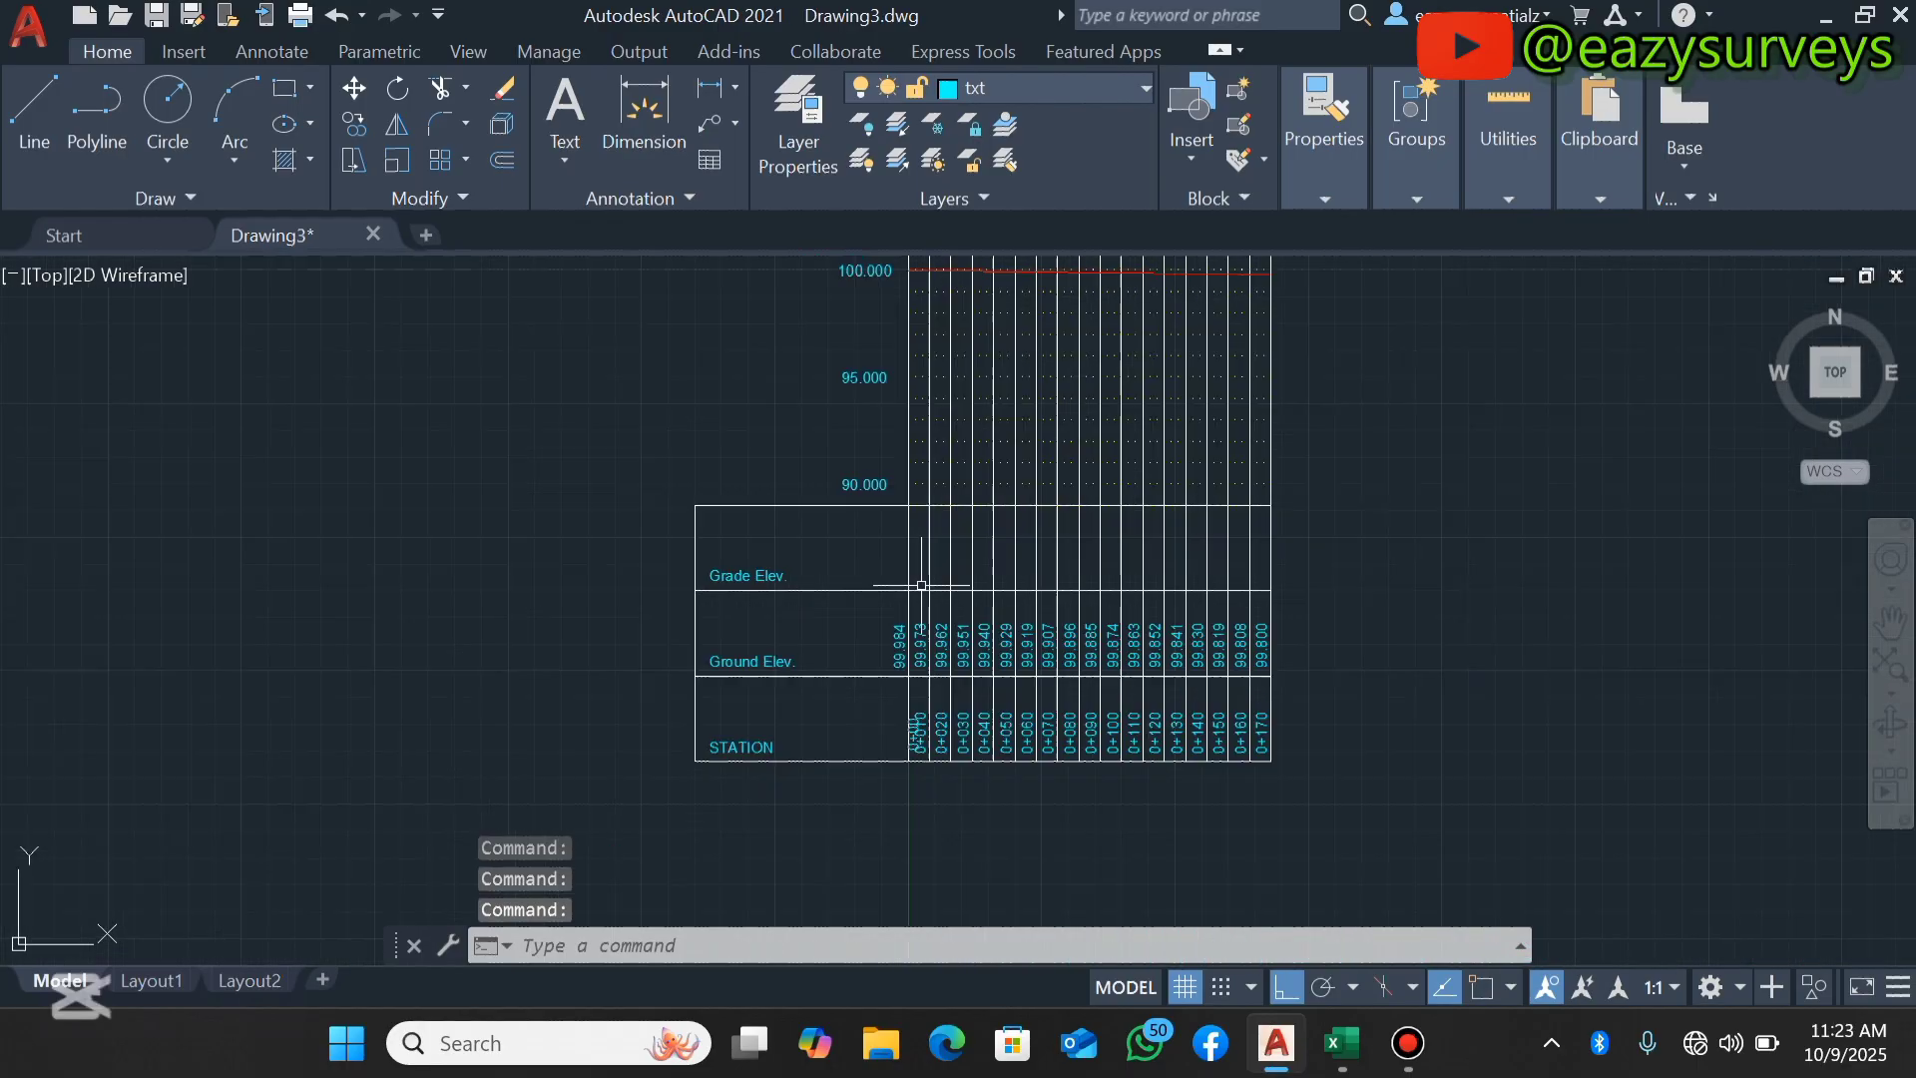
scroll(899, 699, up, 3)
click(918, 763)
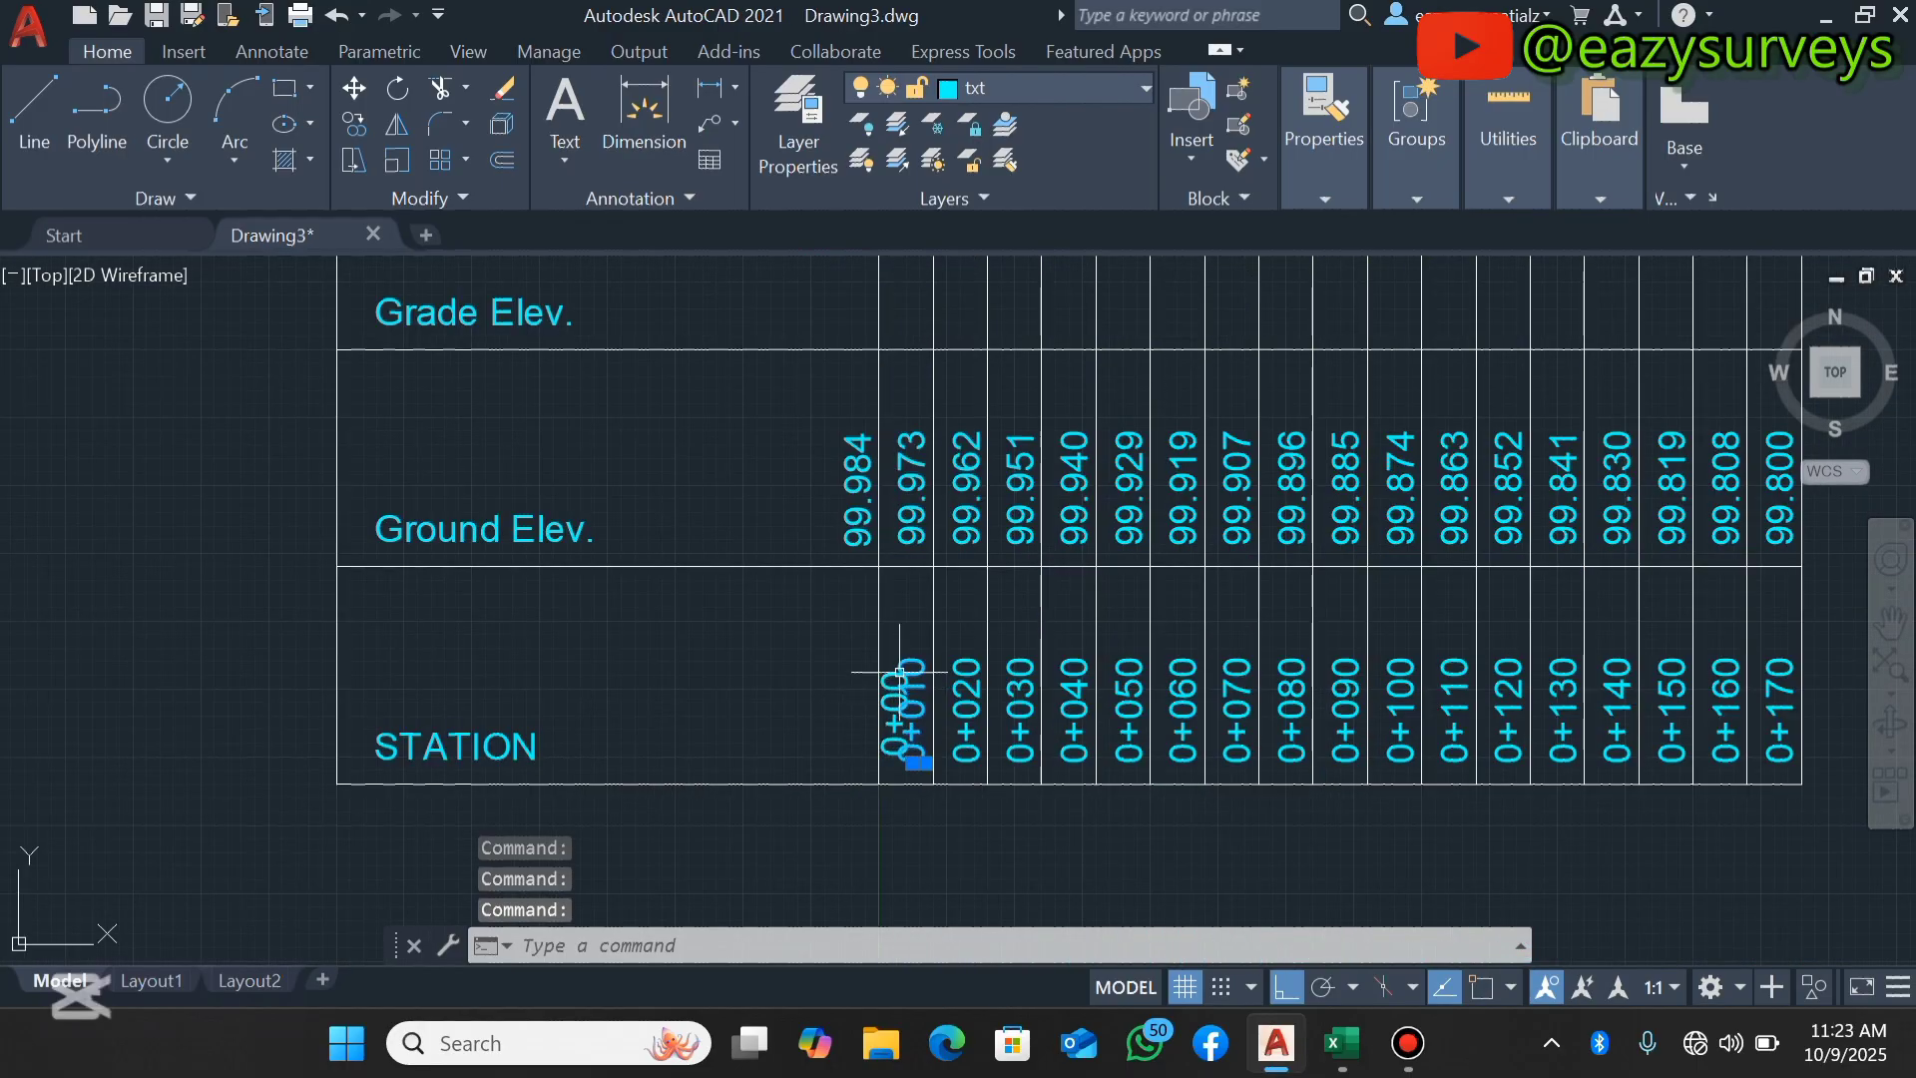
key(Escape)
click(854, 689)
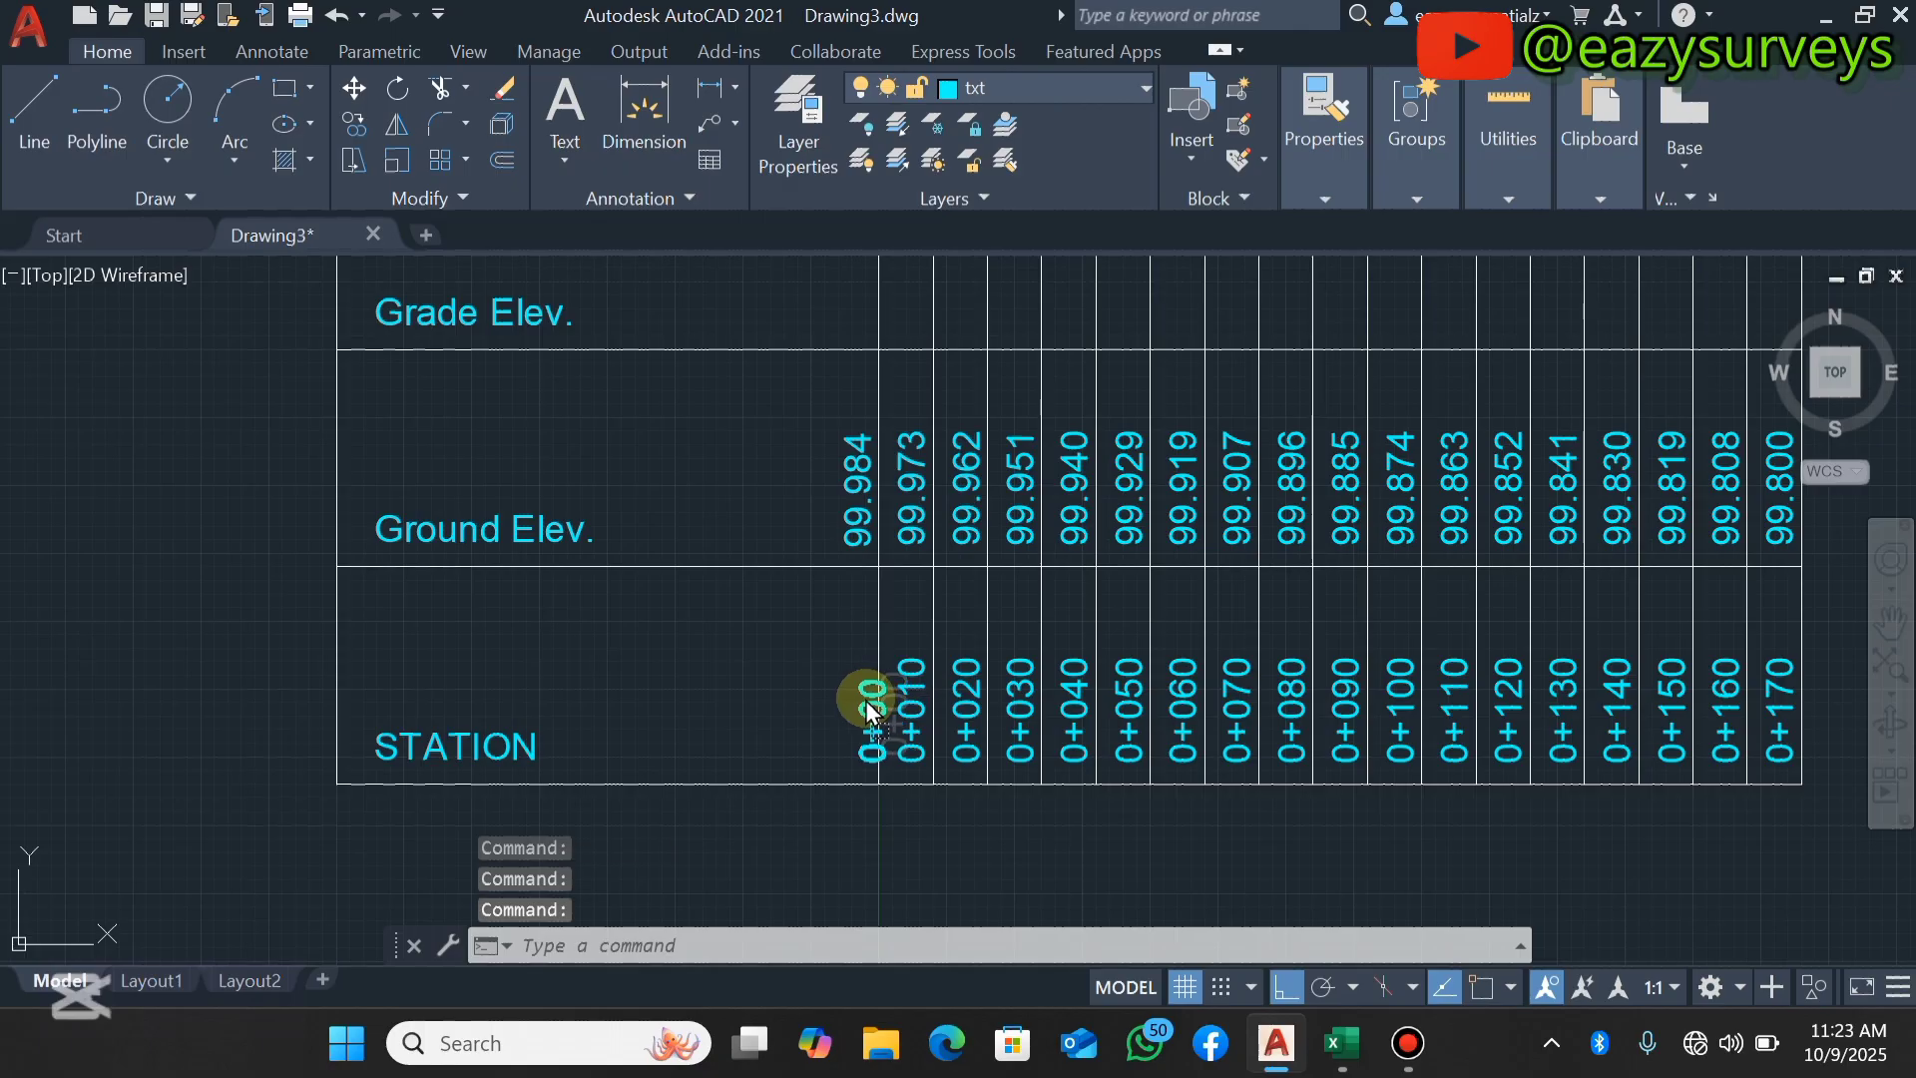
middle_drag(886, 552, 829, 647)
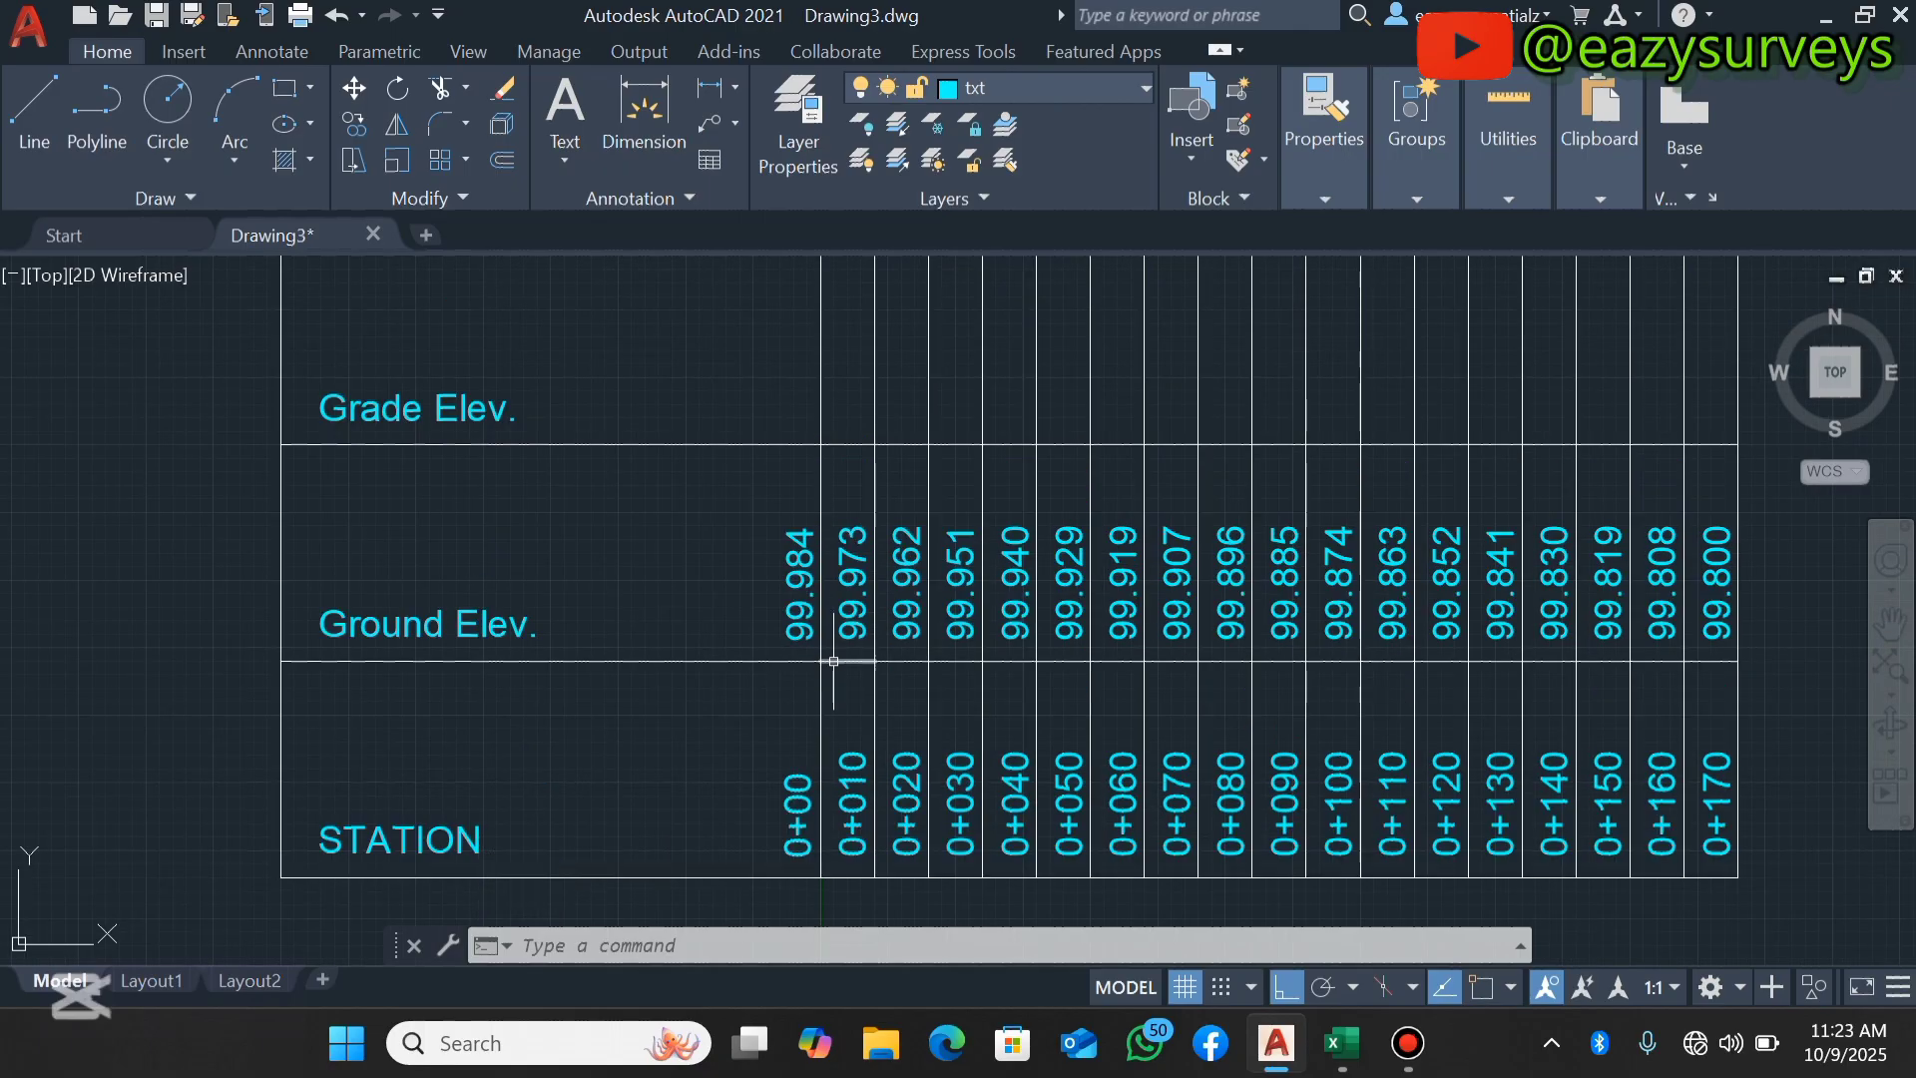
Inspect the drain top profile, then switch to Excel, clear the copied range and check the Proposed Level column.
scroll(833, 660, down, 5)
scroll(843, 548, down, 1)
scroll(839, 411, up, 2)
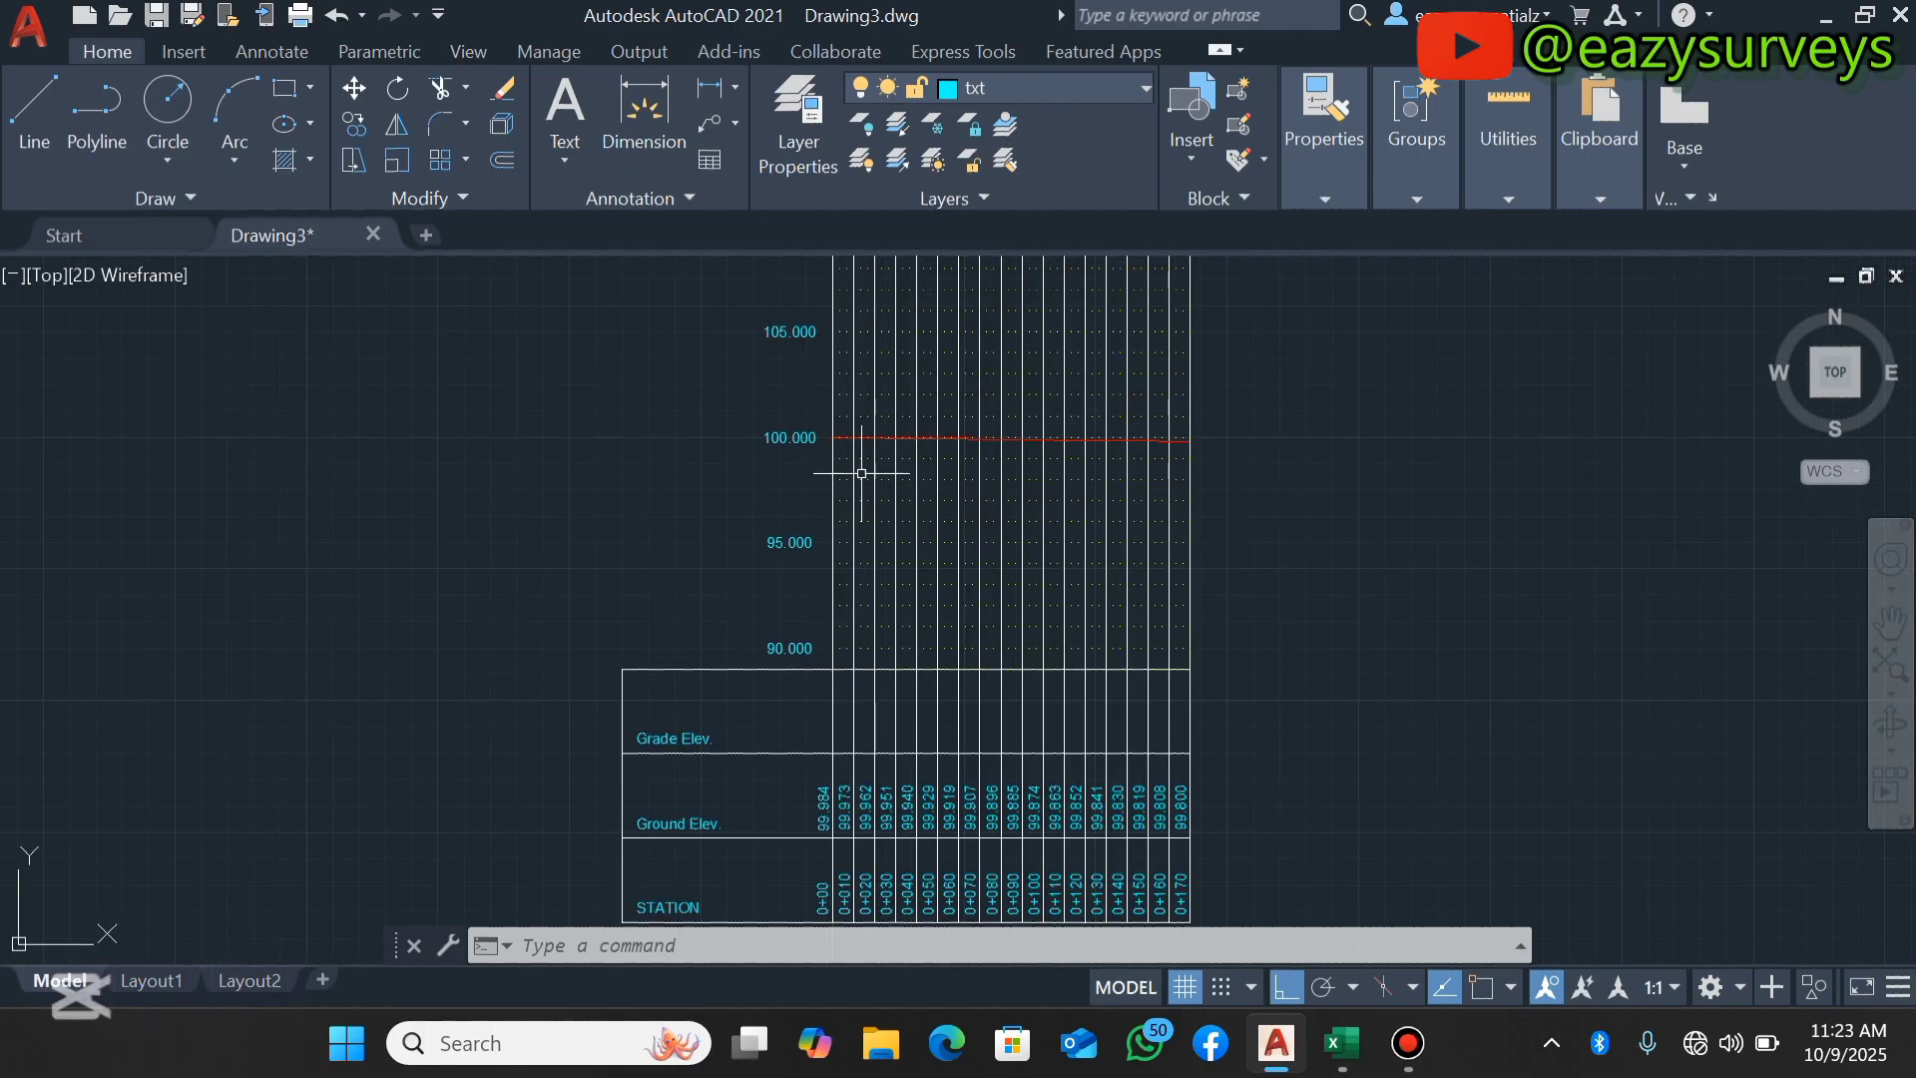
click(1342, 1043)
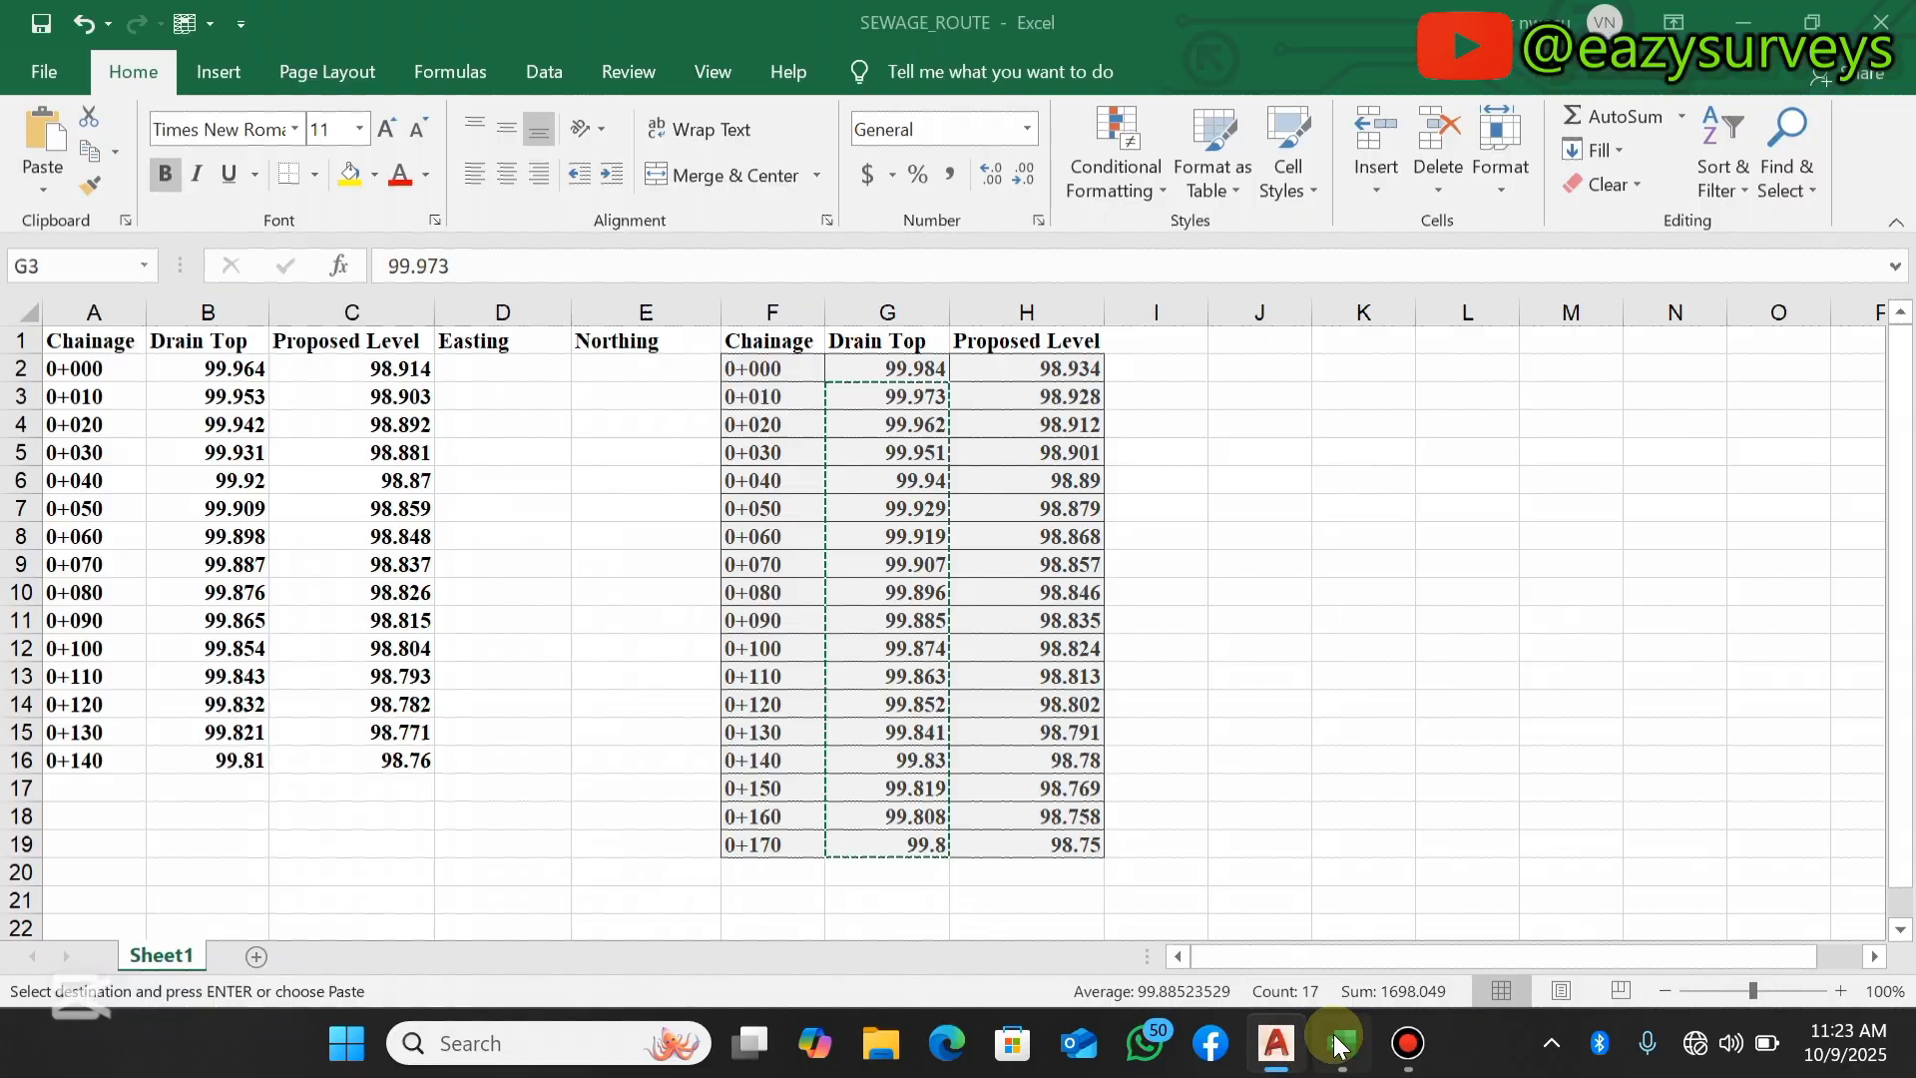
click(1275, 436)
key(Escape)
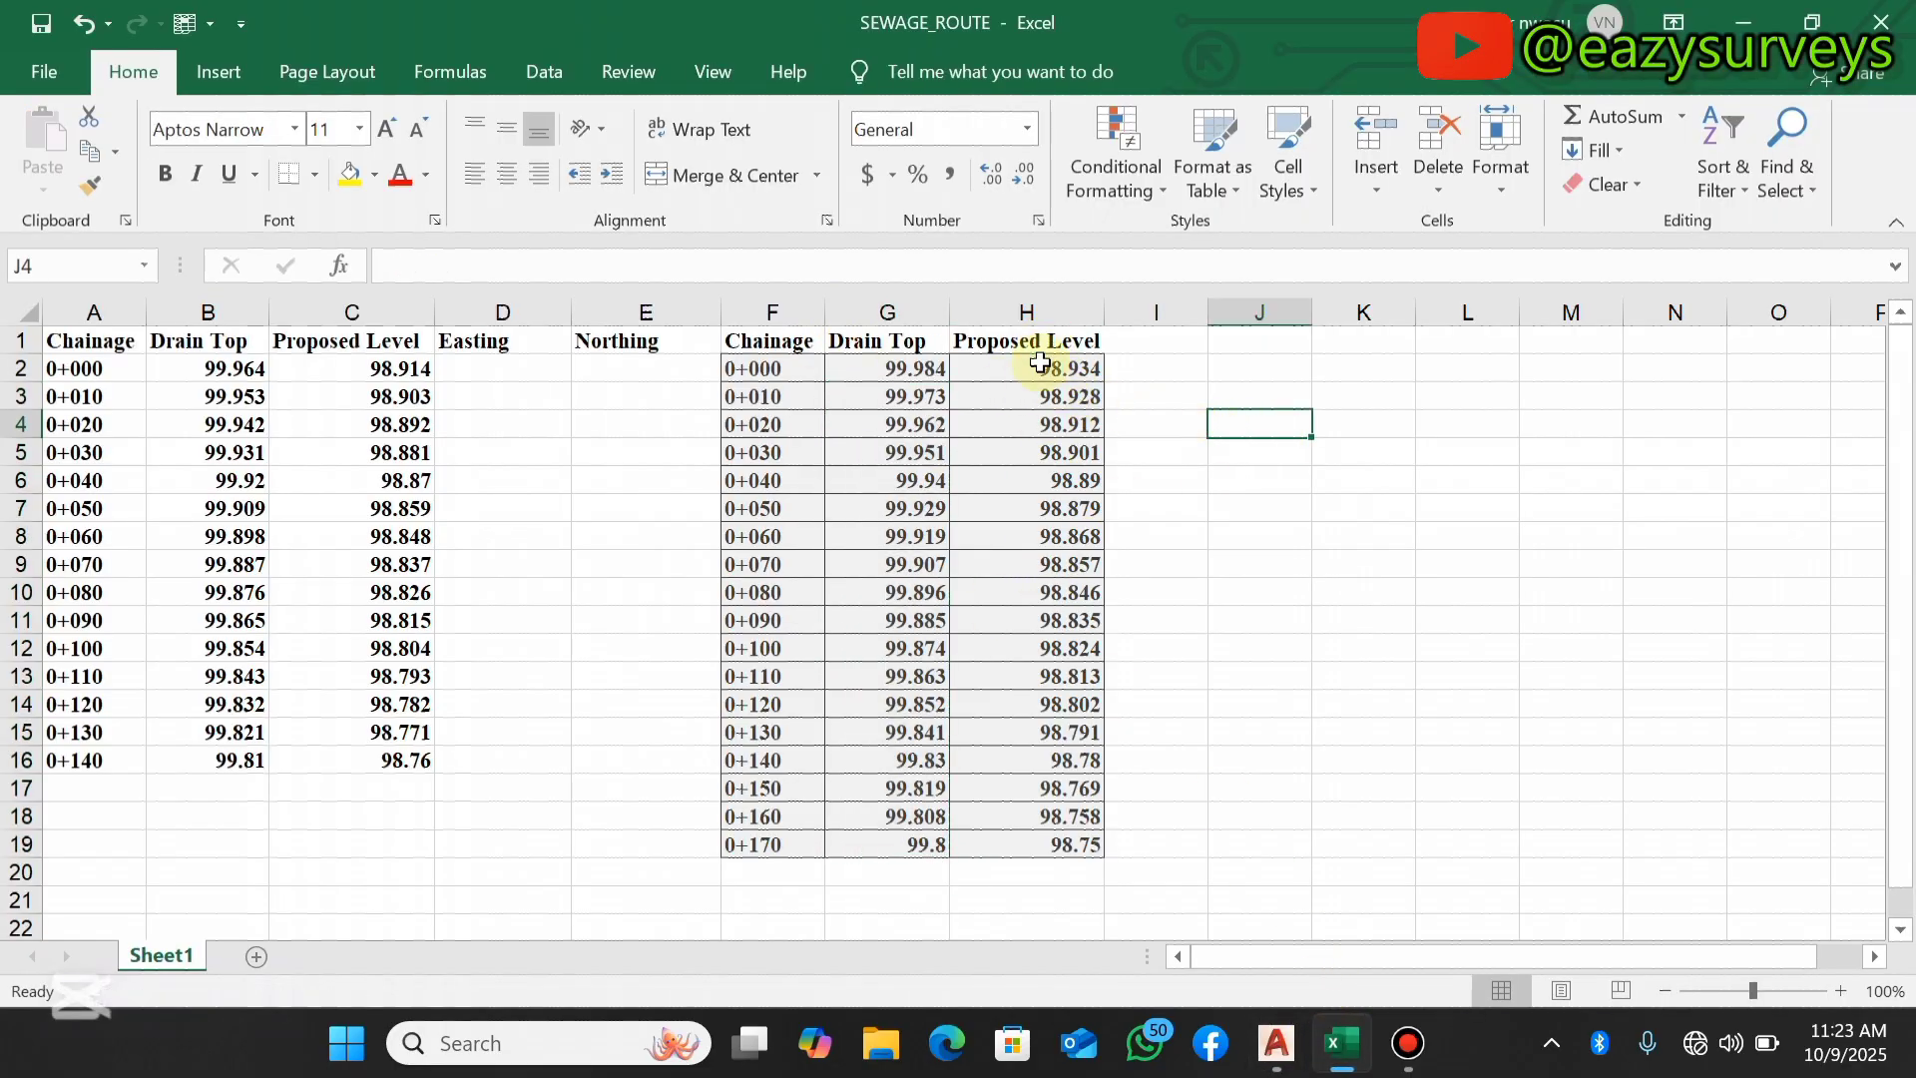
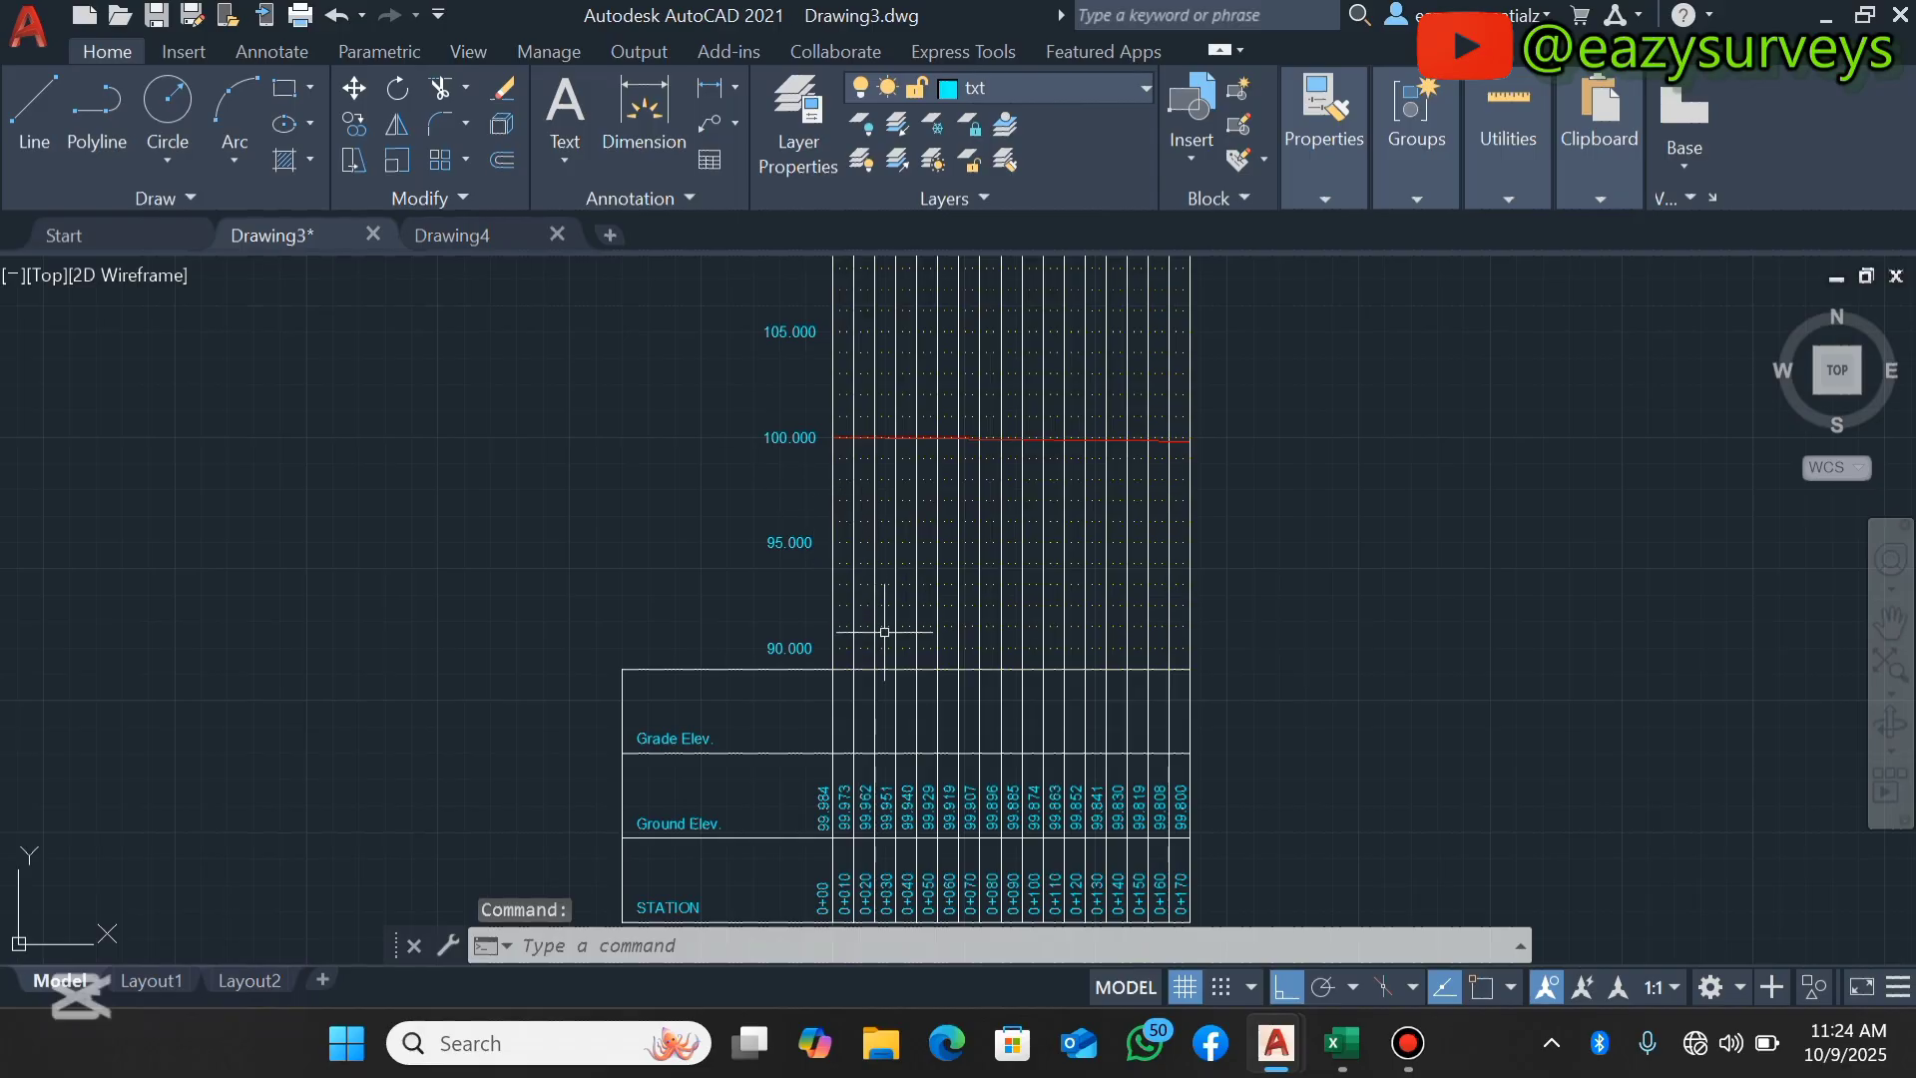
View the whole profile in AutoCAD, look at the blank Drawing4, and return to Drawing3.
scroll(863, 510, down, 4)
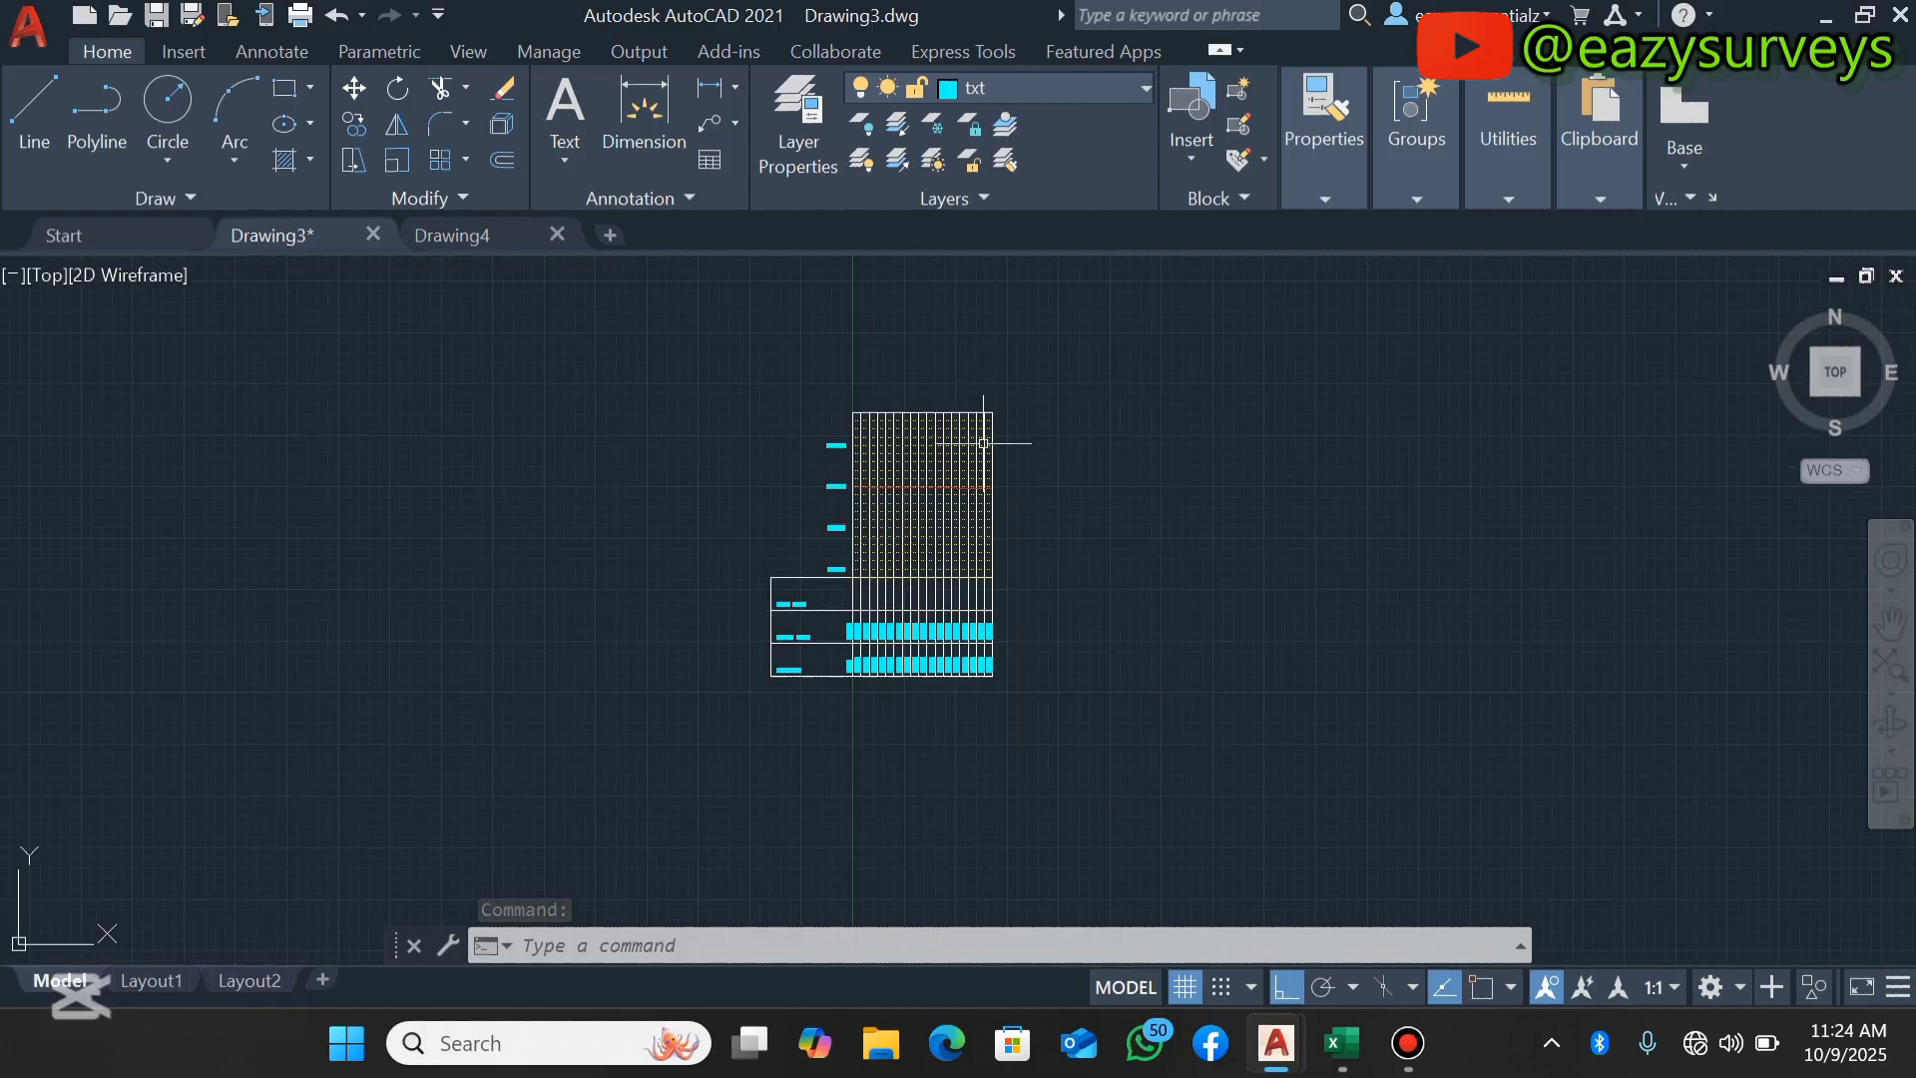
click(499, 228)
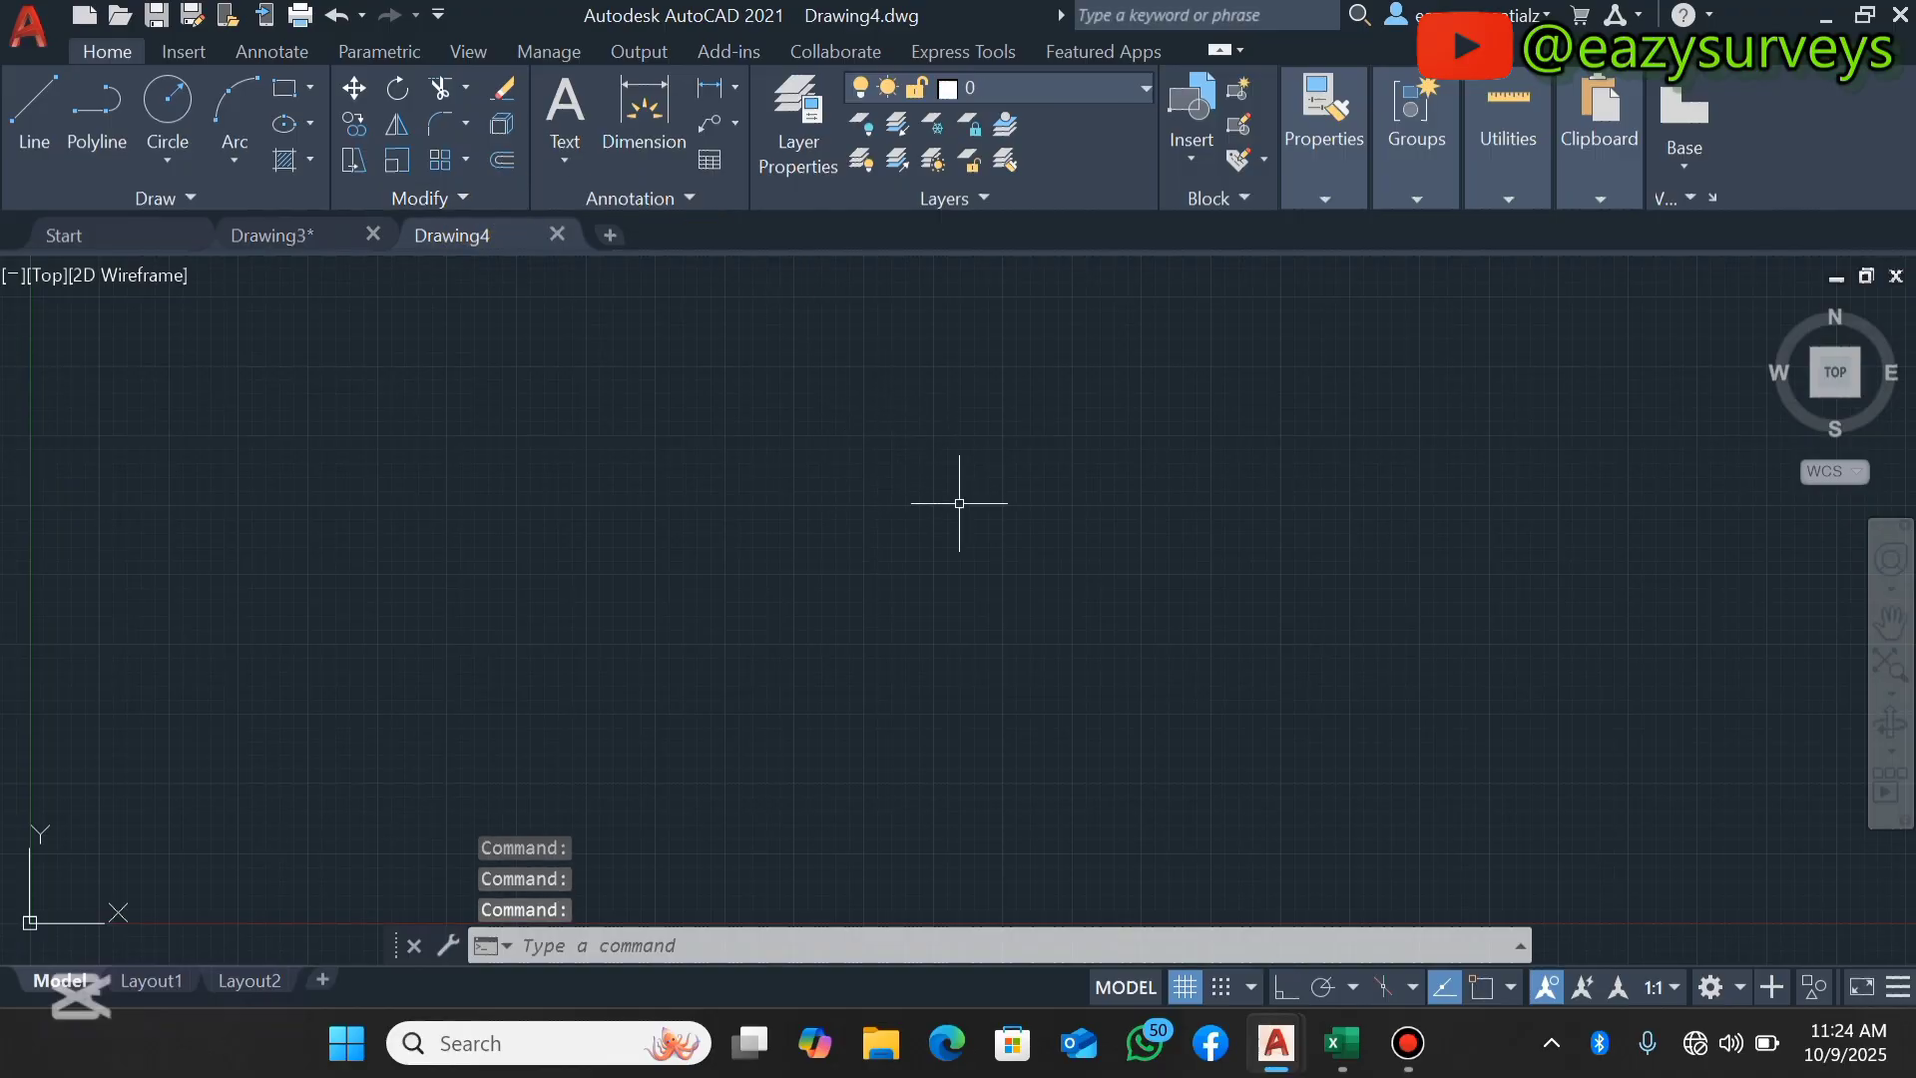
click(310, 233)
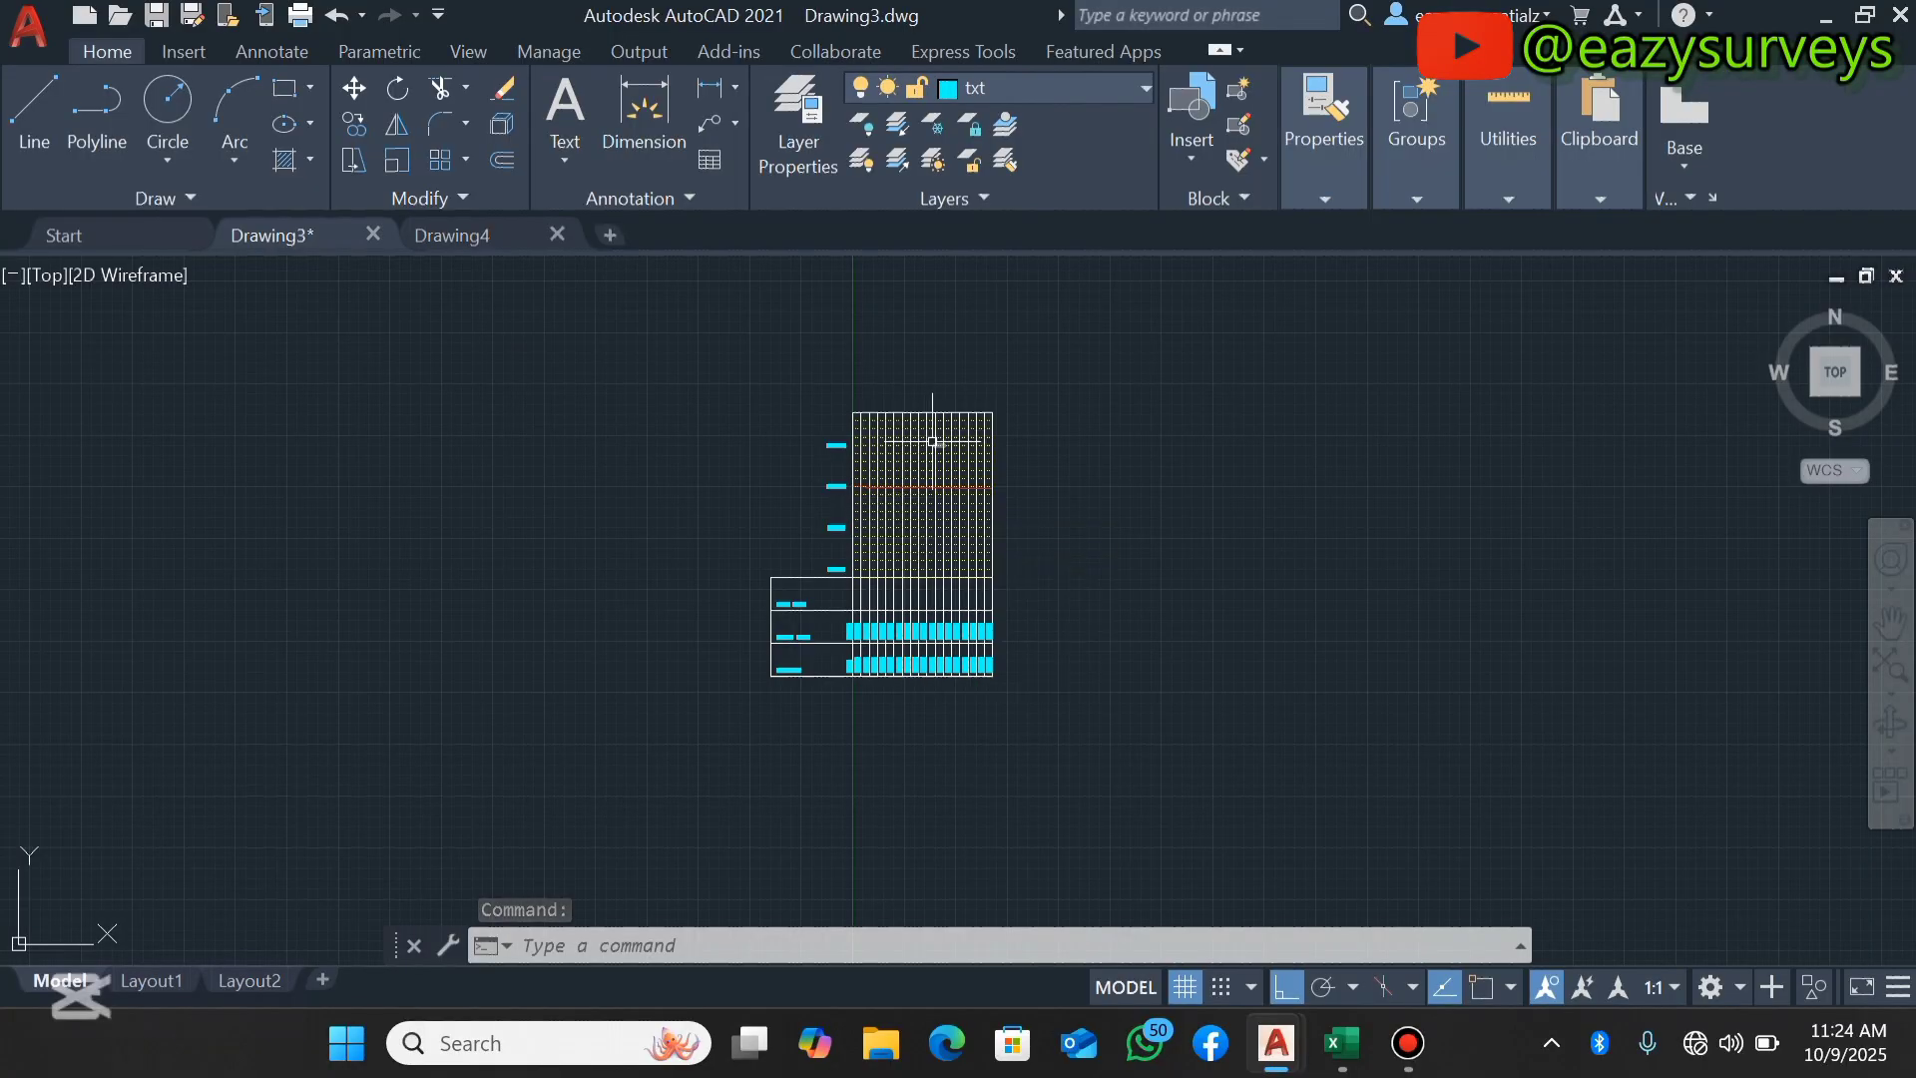
In Drawing4, set the drawing units to three-decimal length precision and the insertion scale to meters.
click(471, 225)
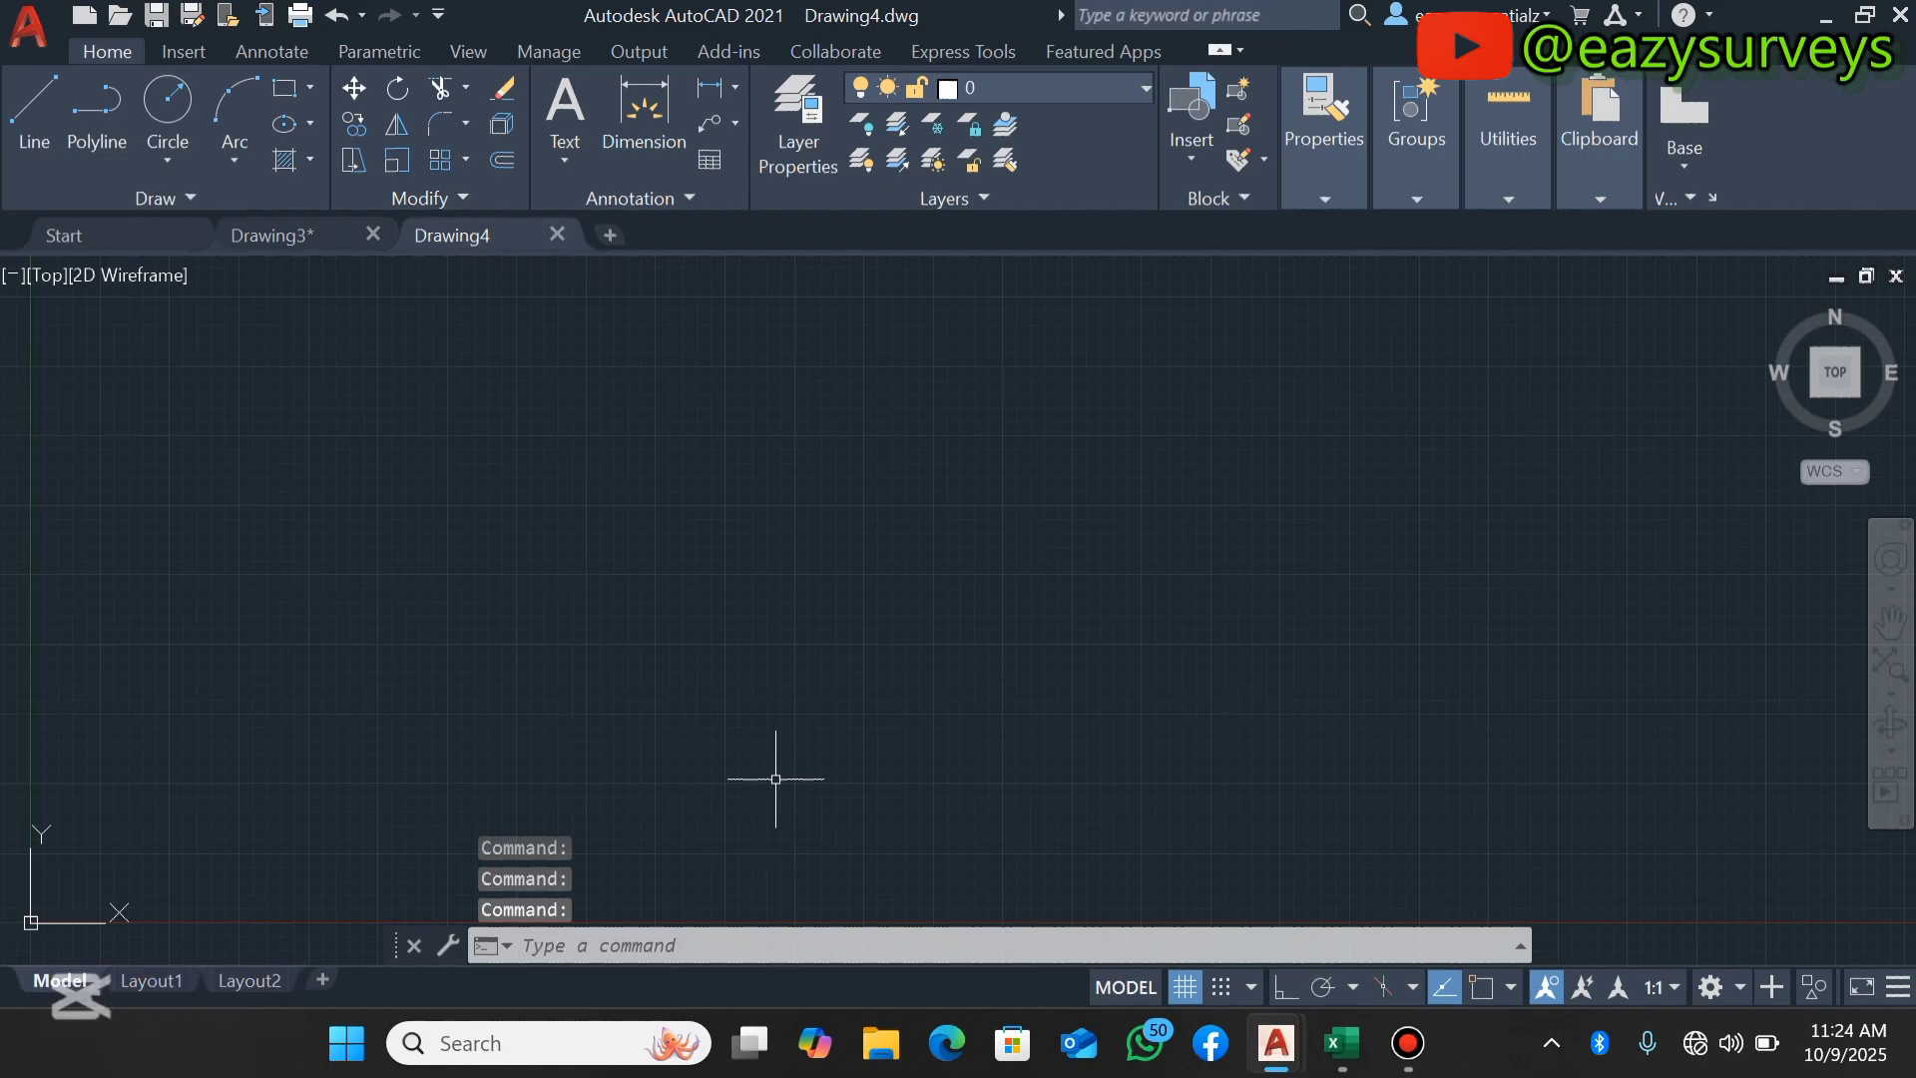
text(UN)
key(Return)
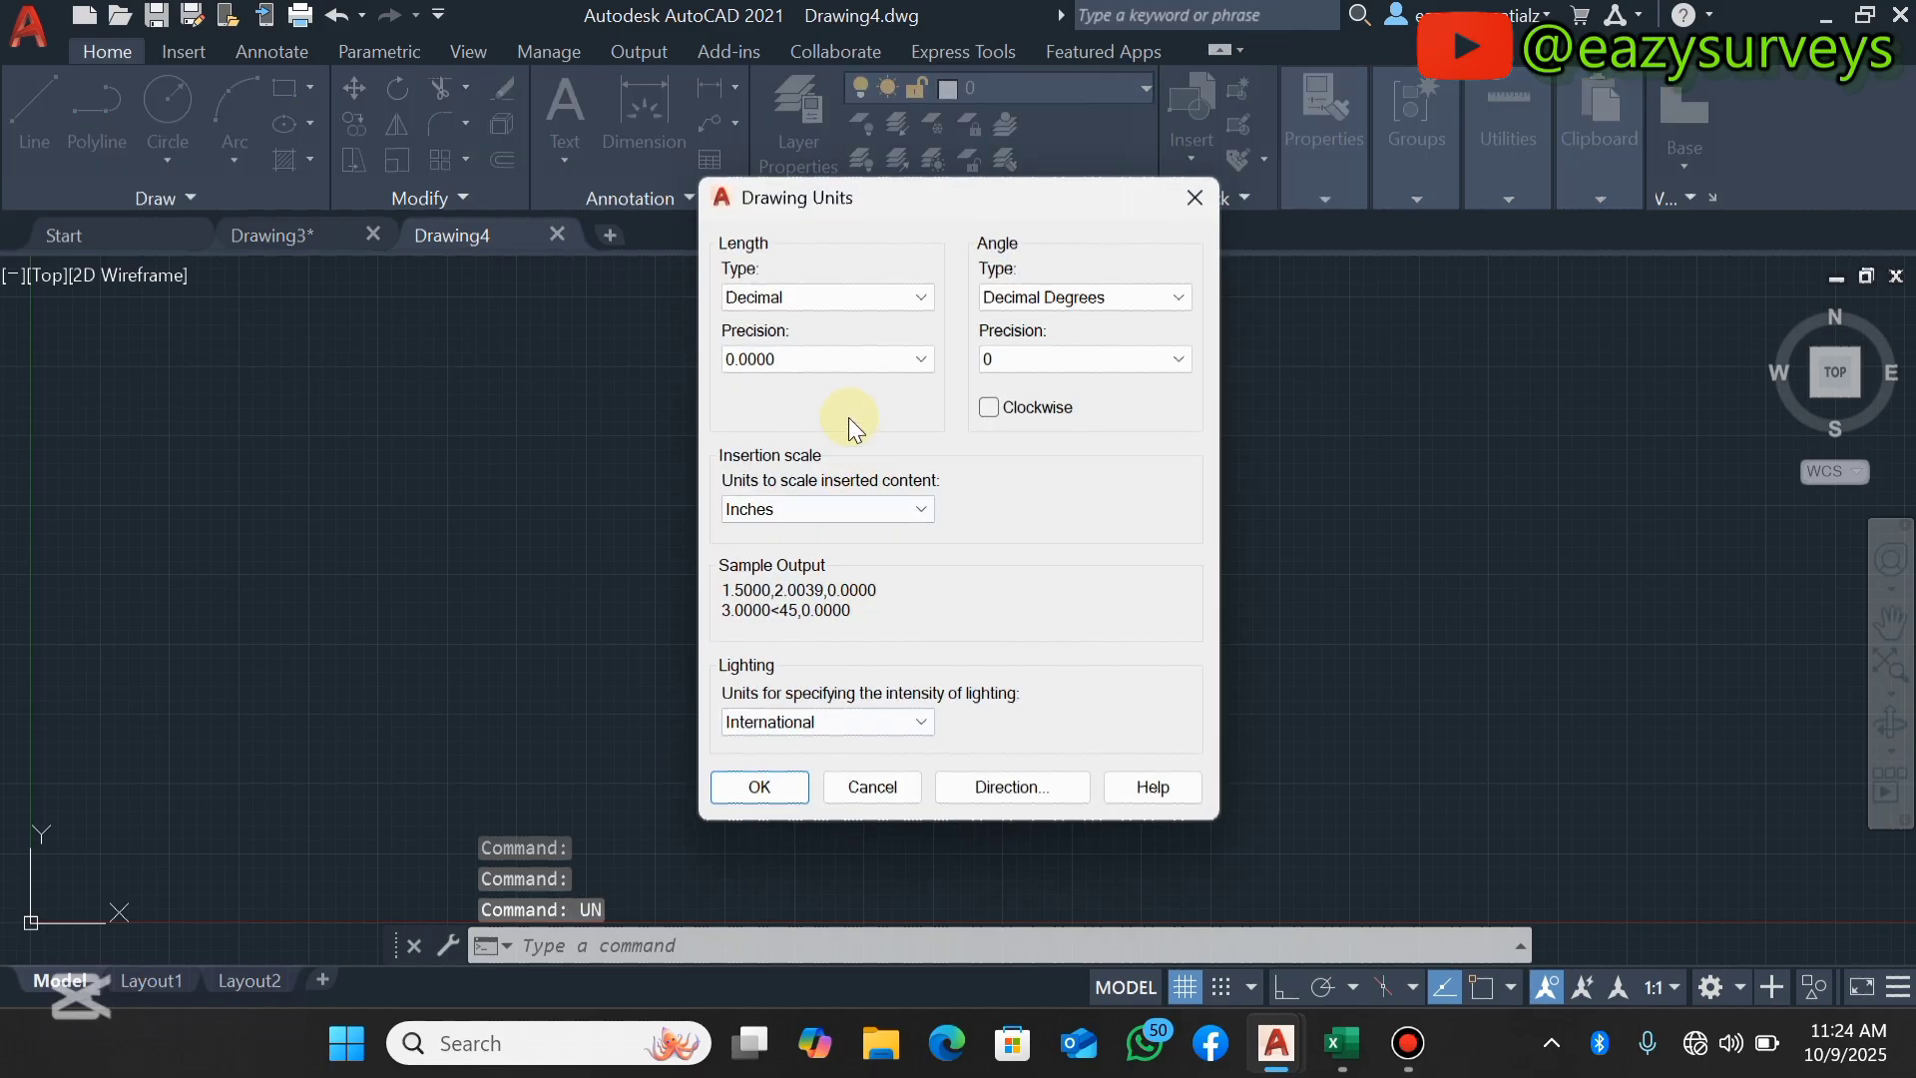
click(880, 361)
click(822, 420)
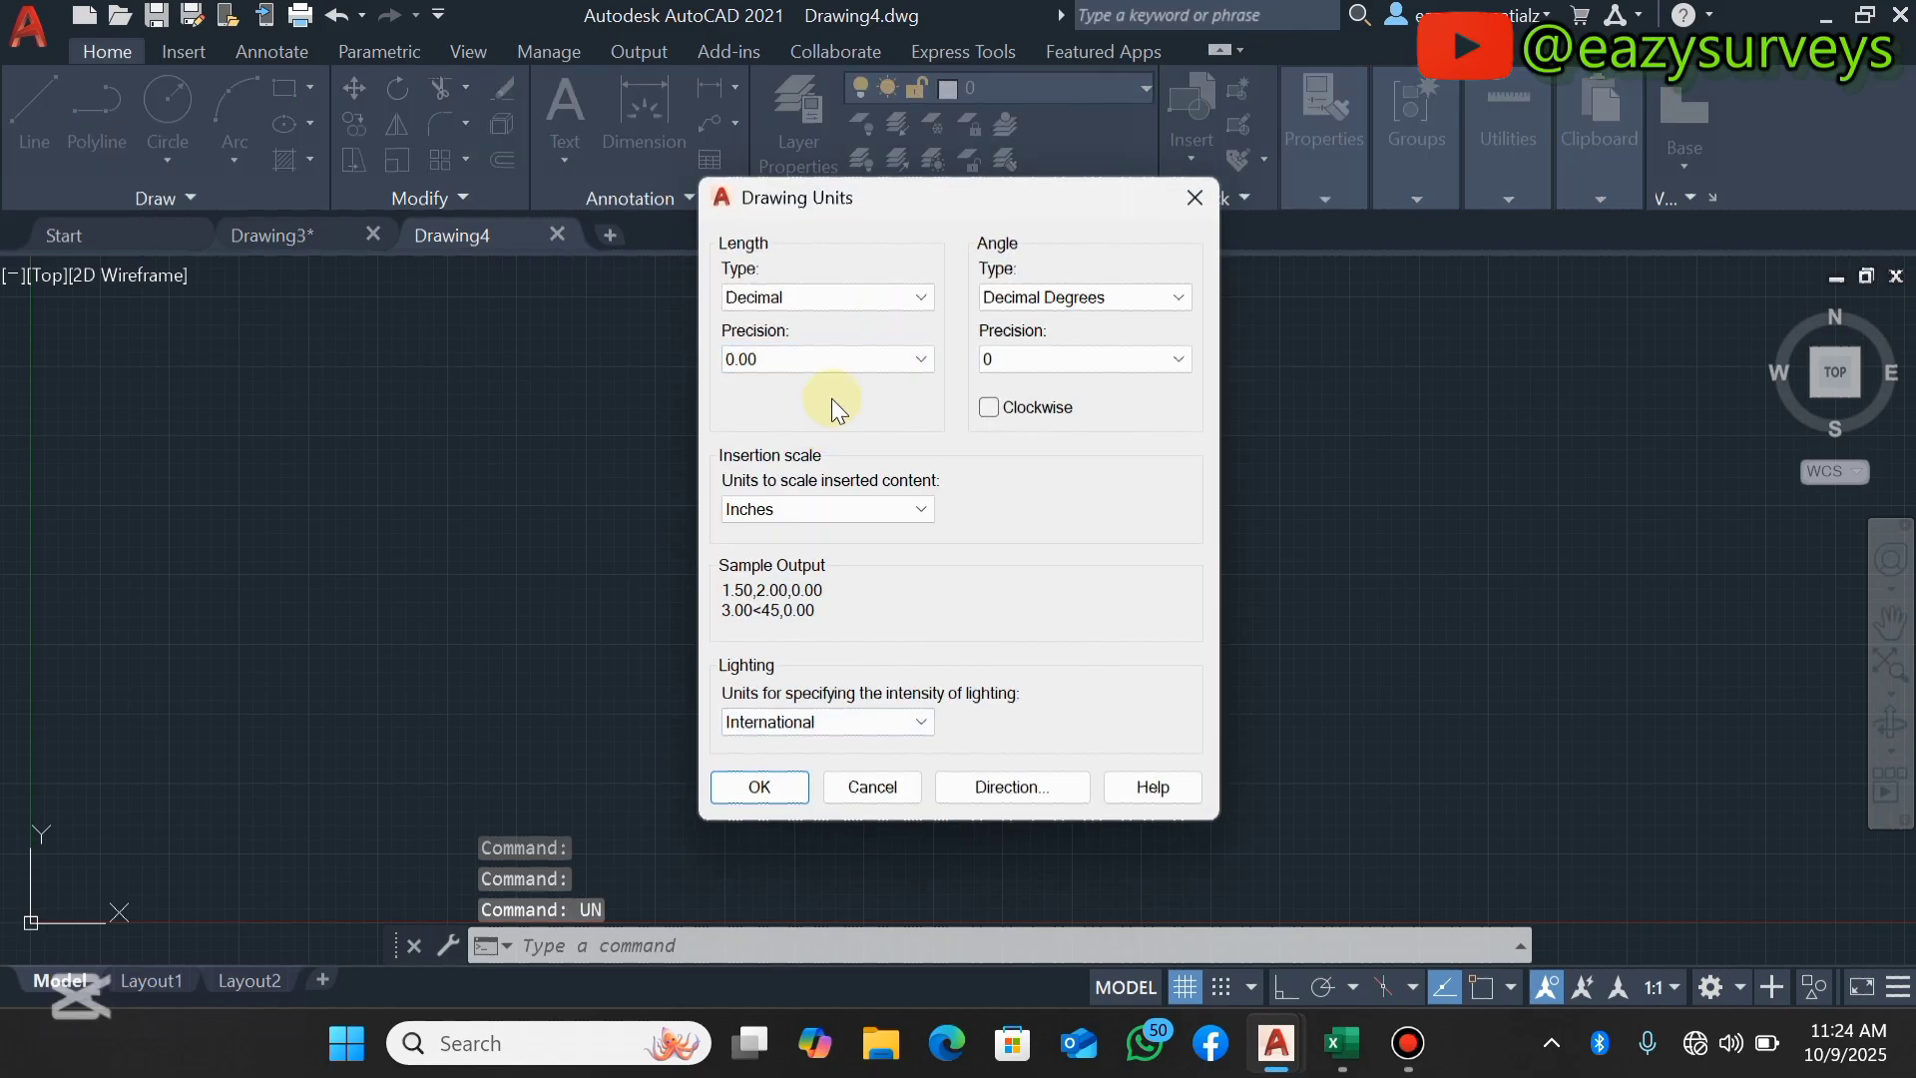
click(841, 368)
click(805, 431)
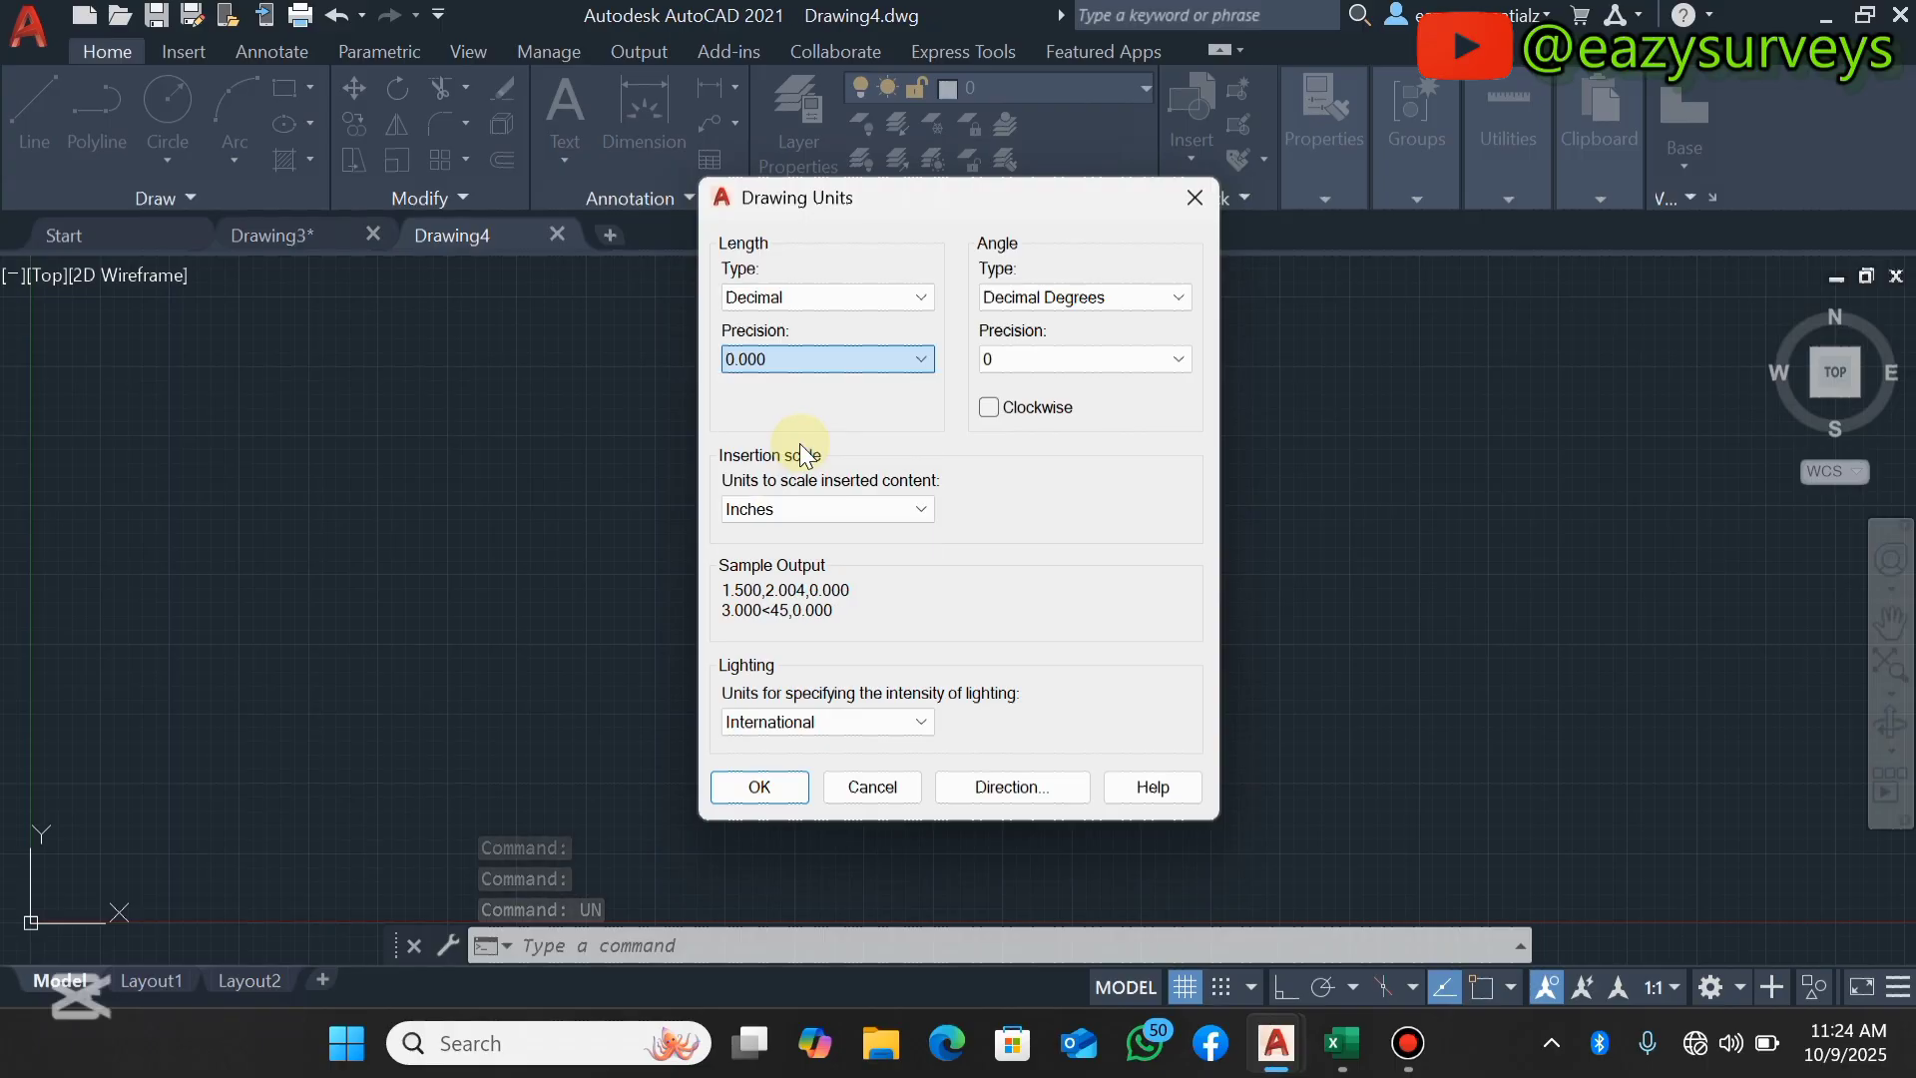
click(824, 504)
click(763, 679)
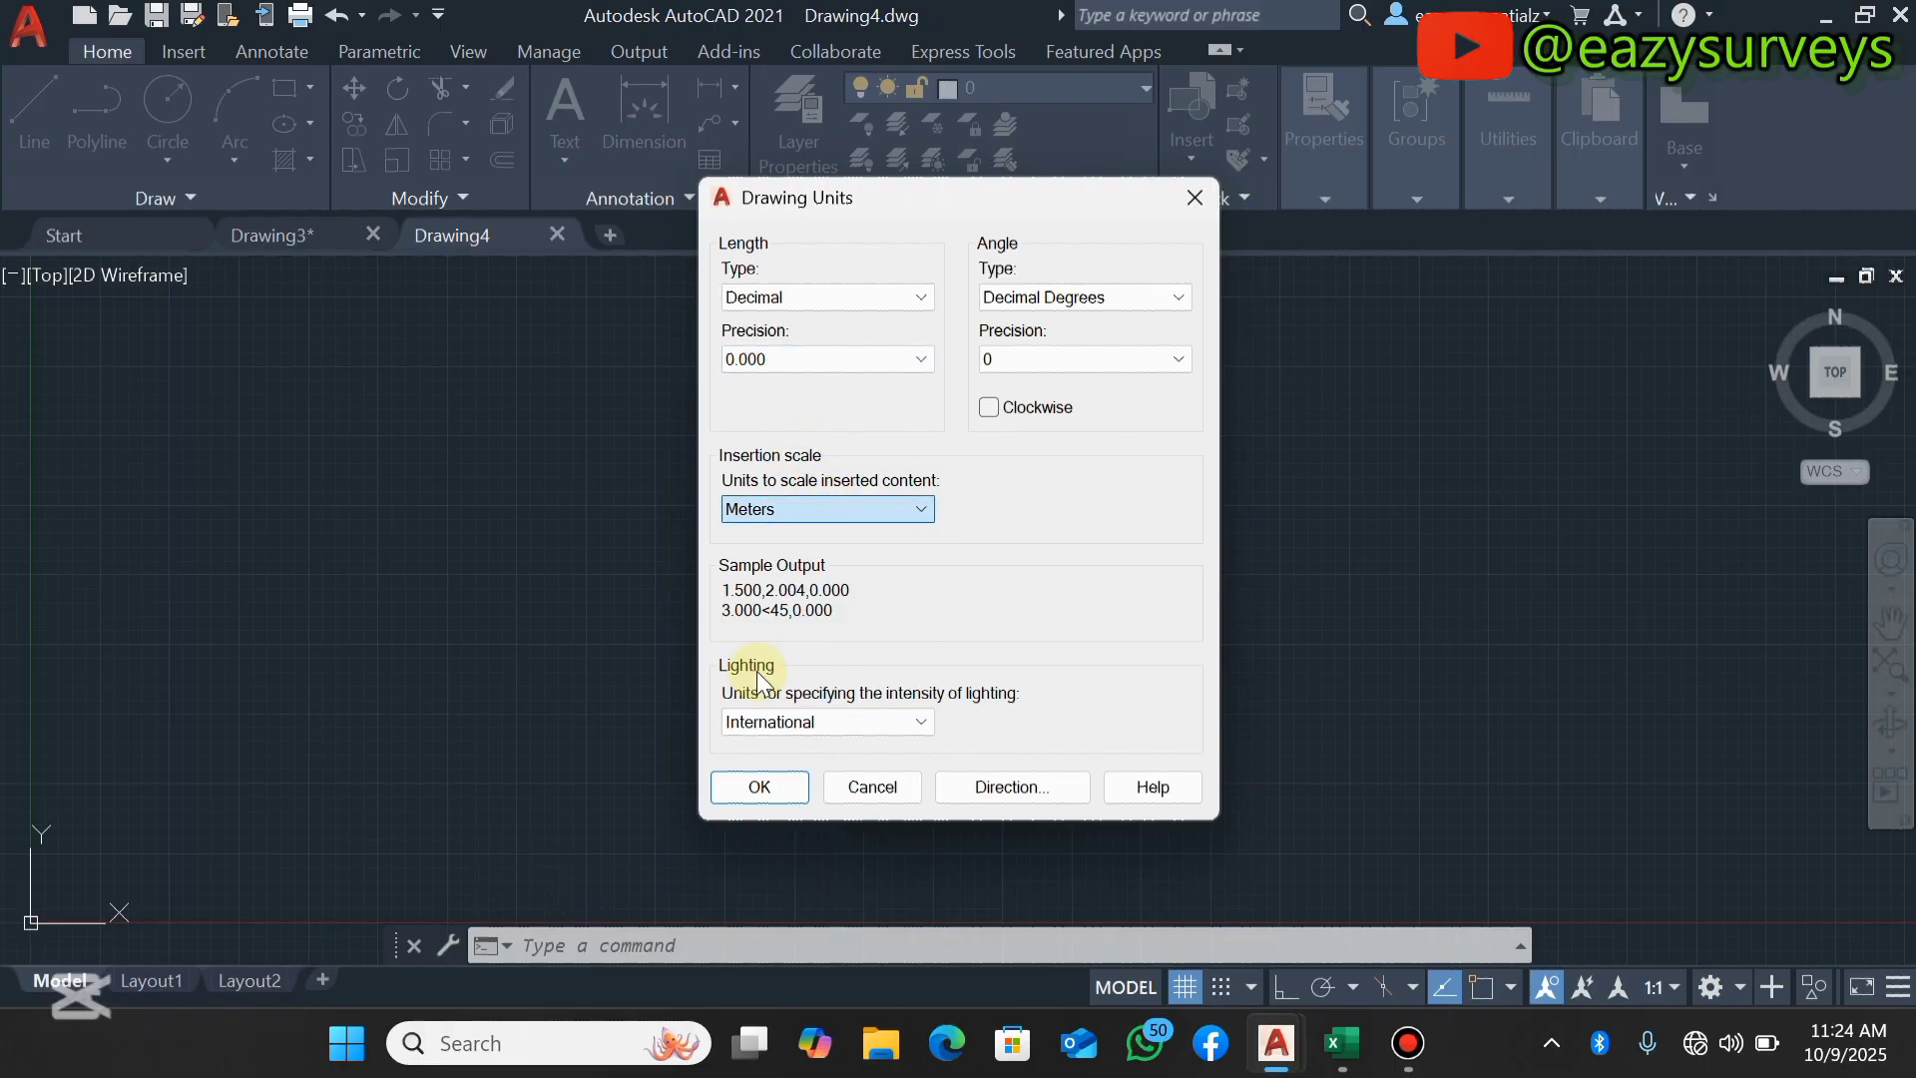
click(760, 788)
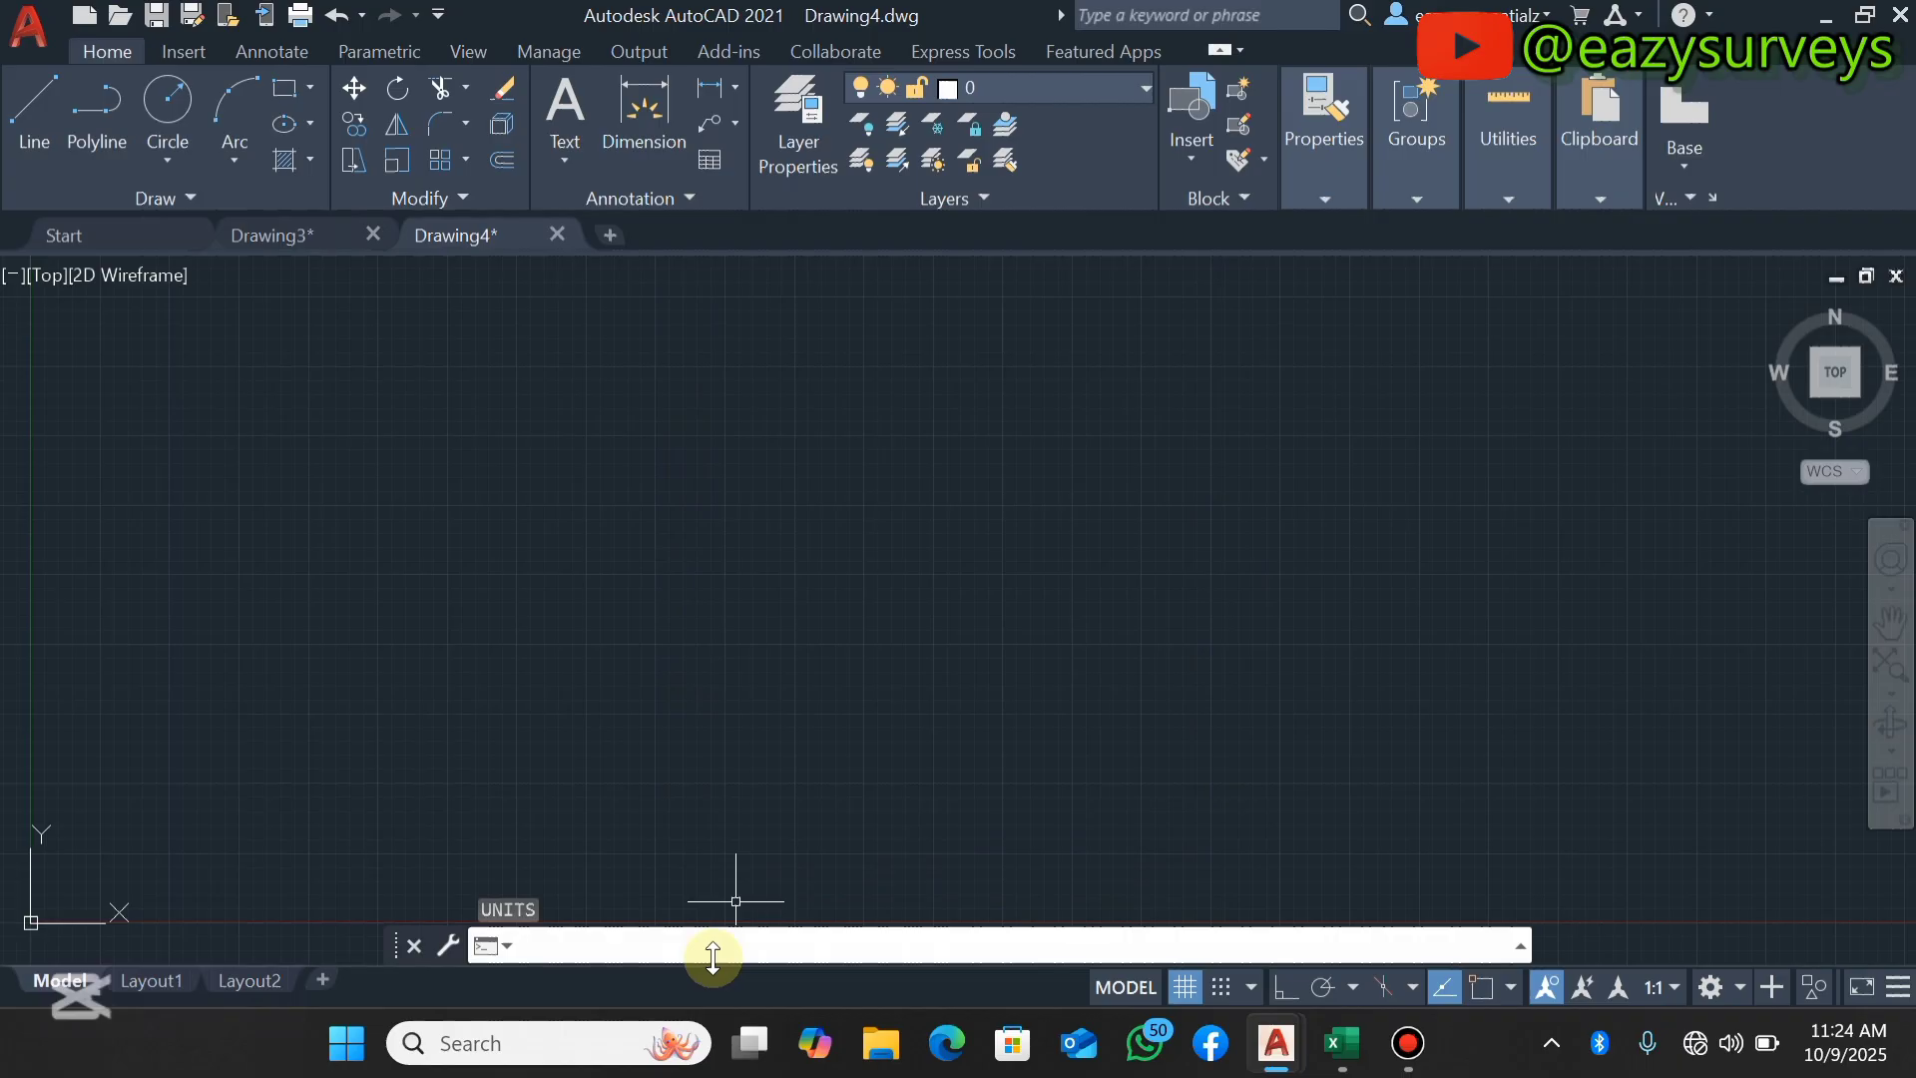
Load the profiling200 LISP routine into Drawing4 from the Lisps folder.
text(APPLOAD)
key(Return)
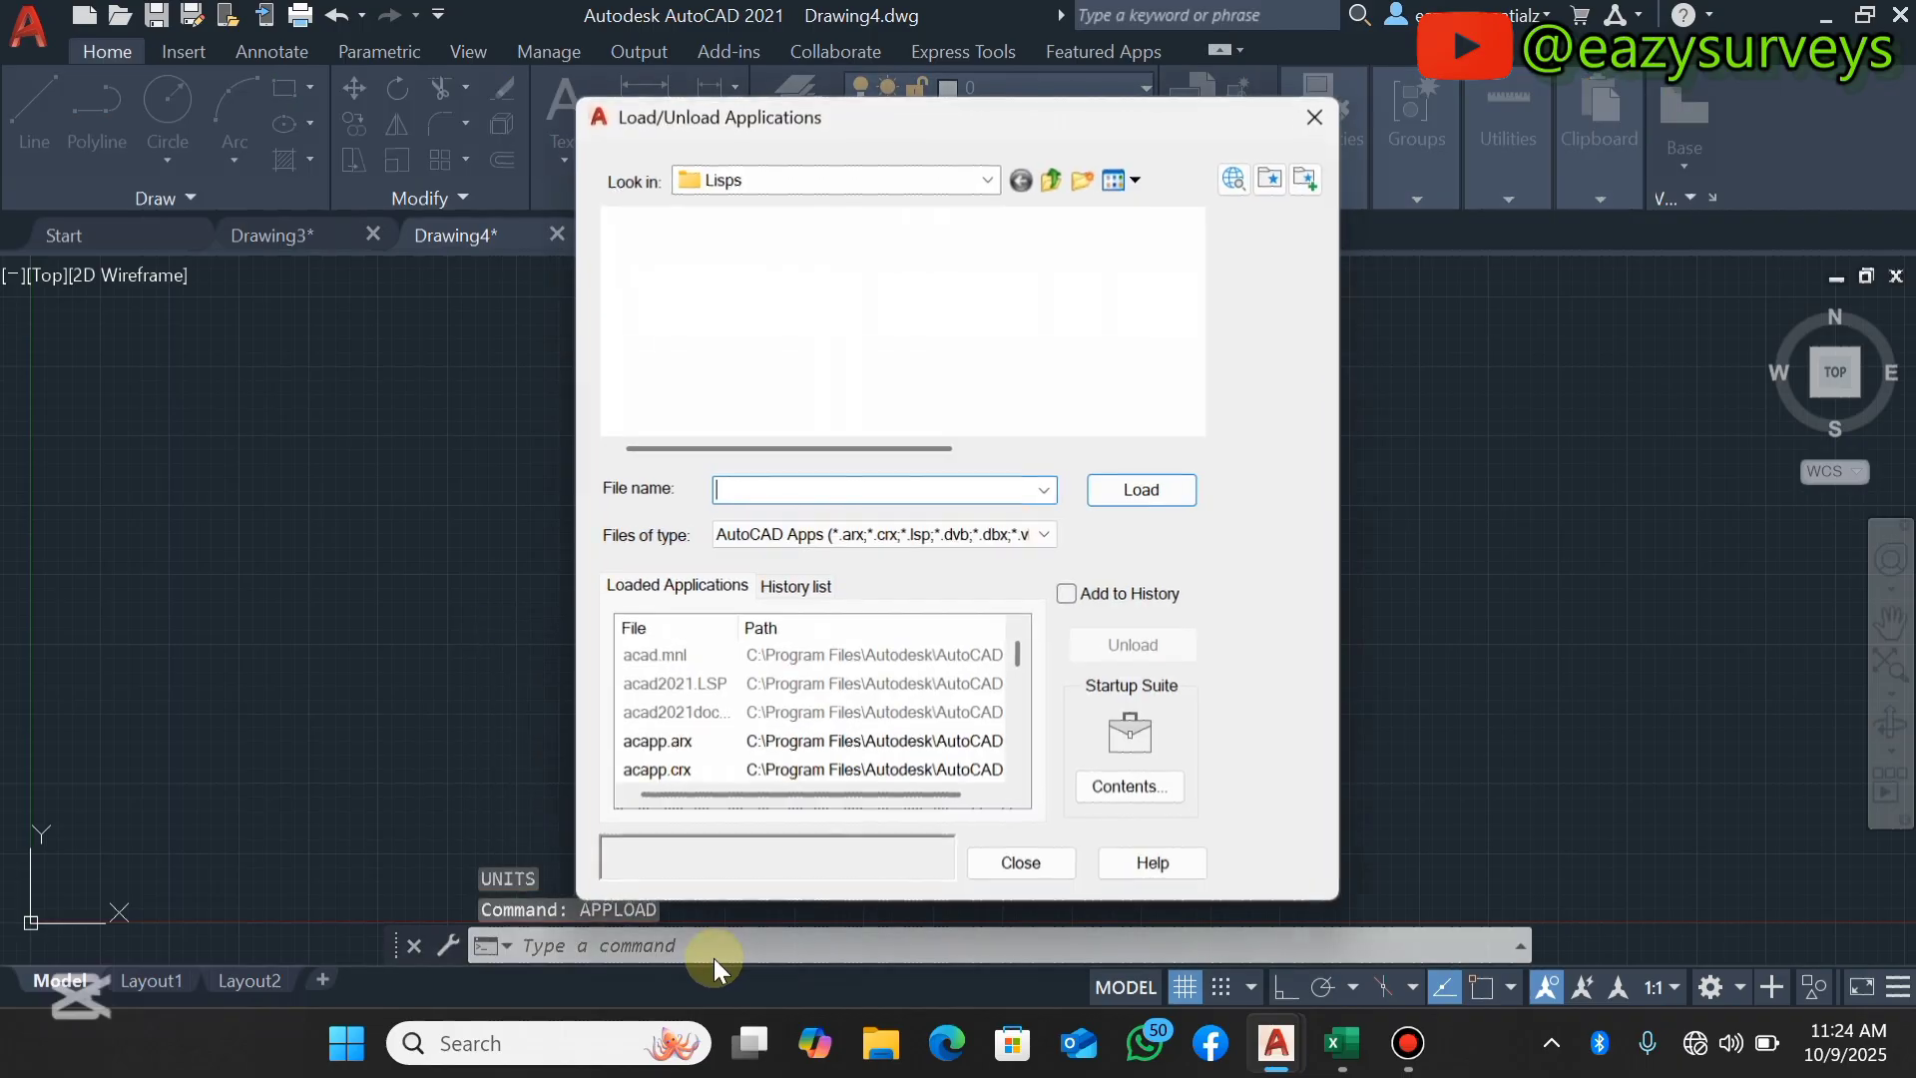
click(737, 369)
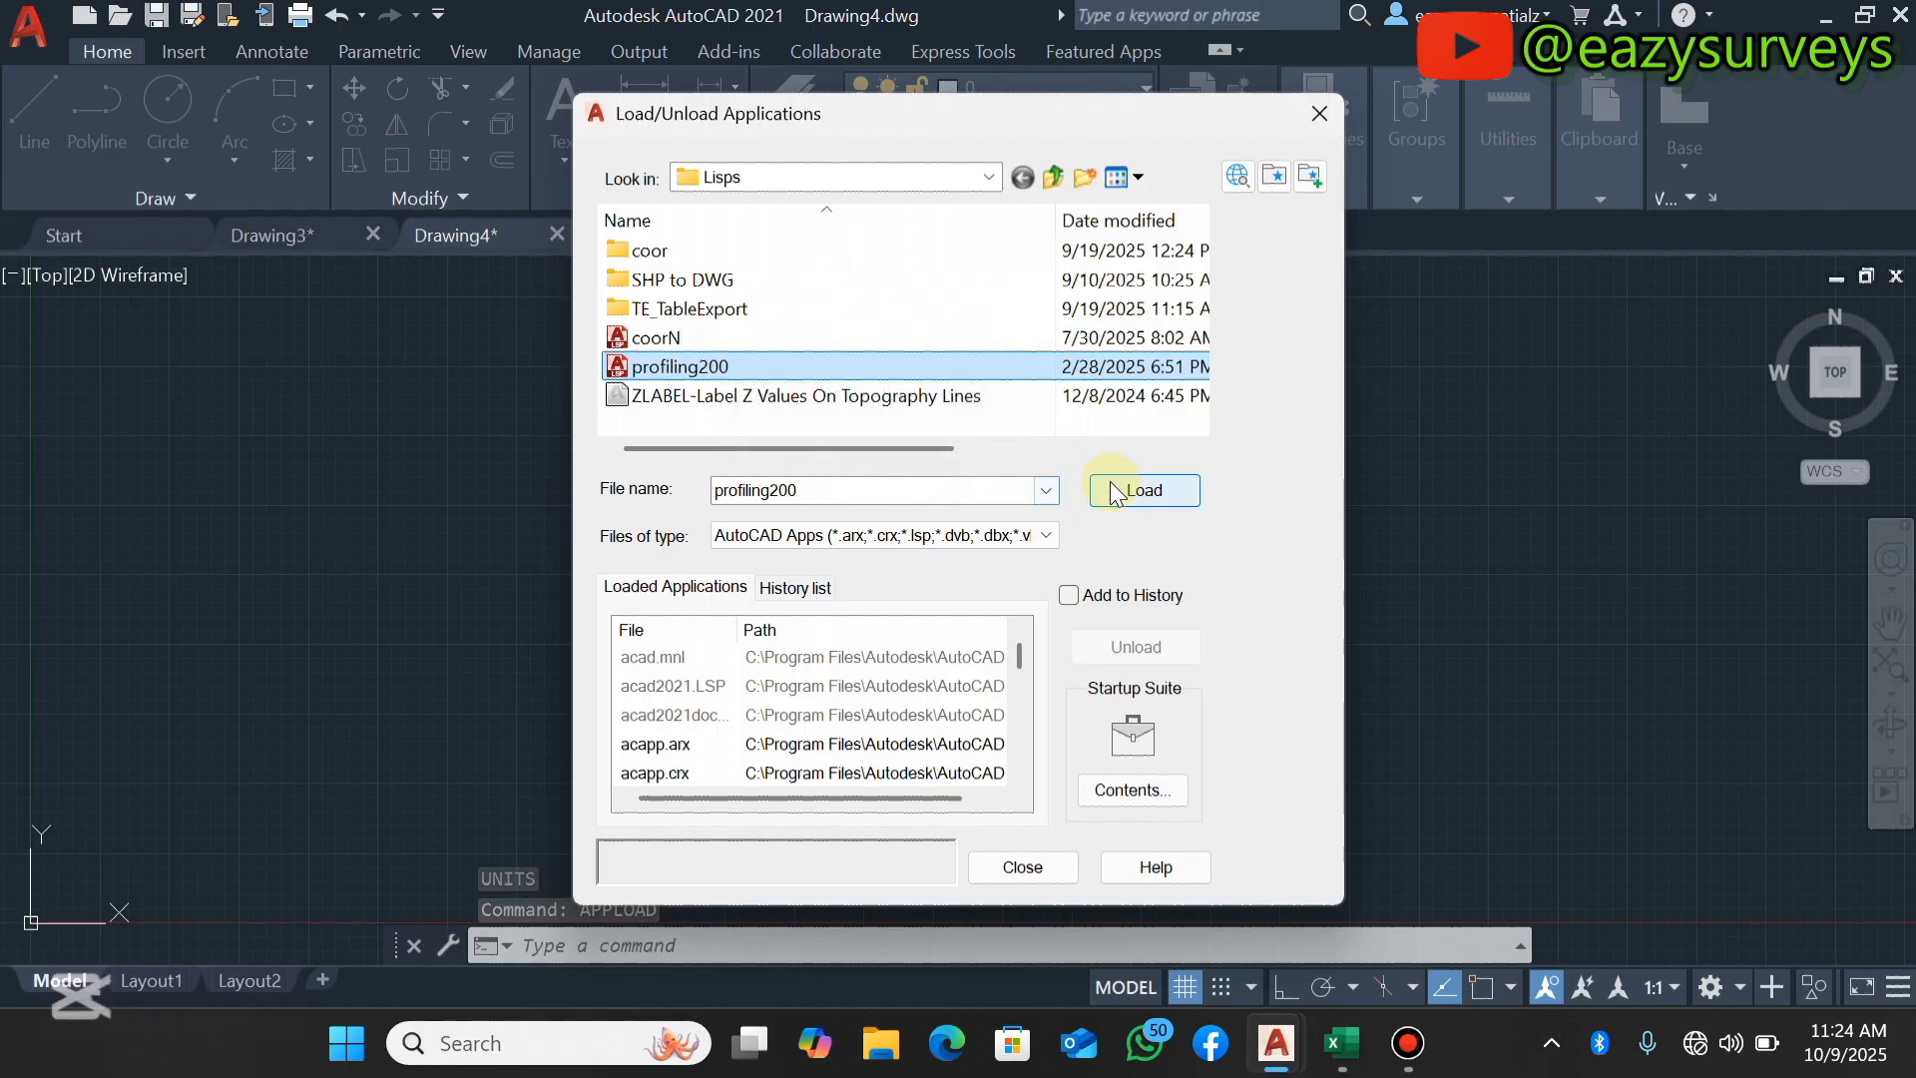
click(1141, 488)
click(1018, 866)
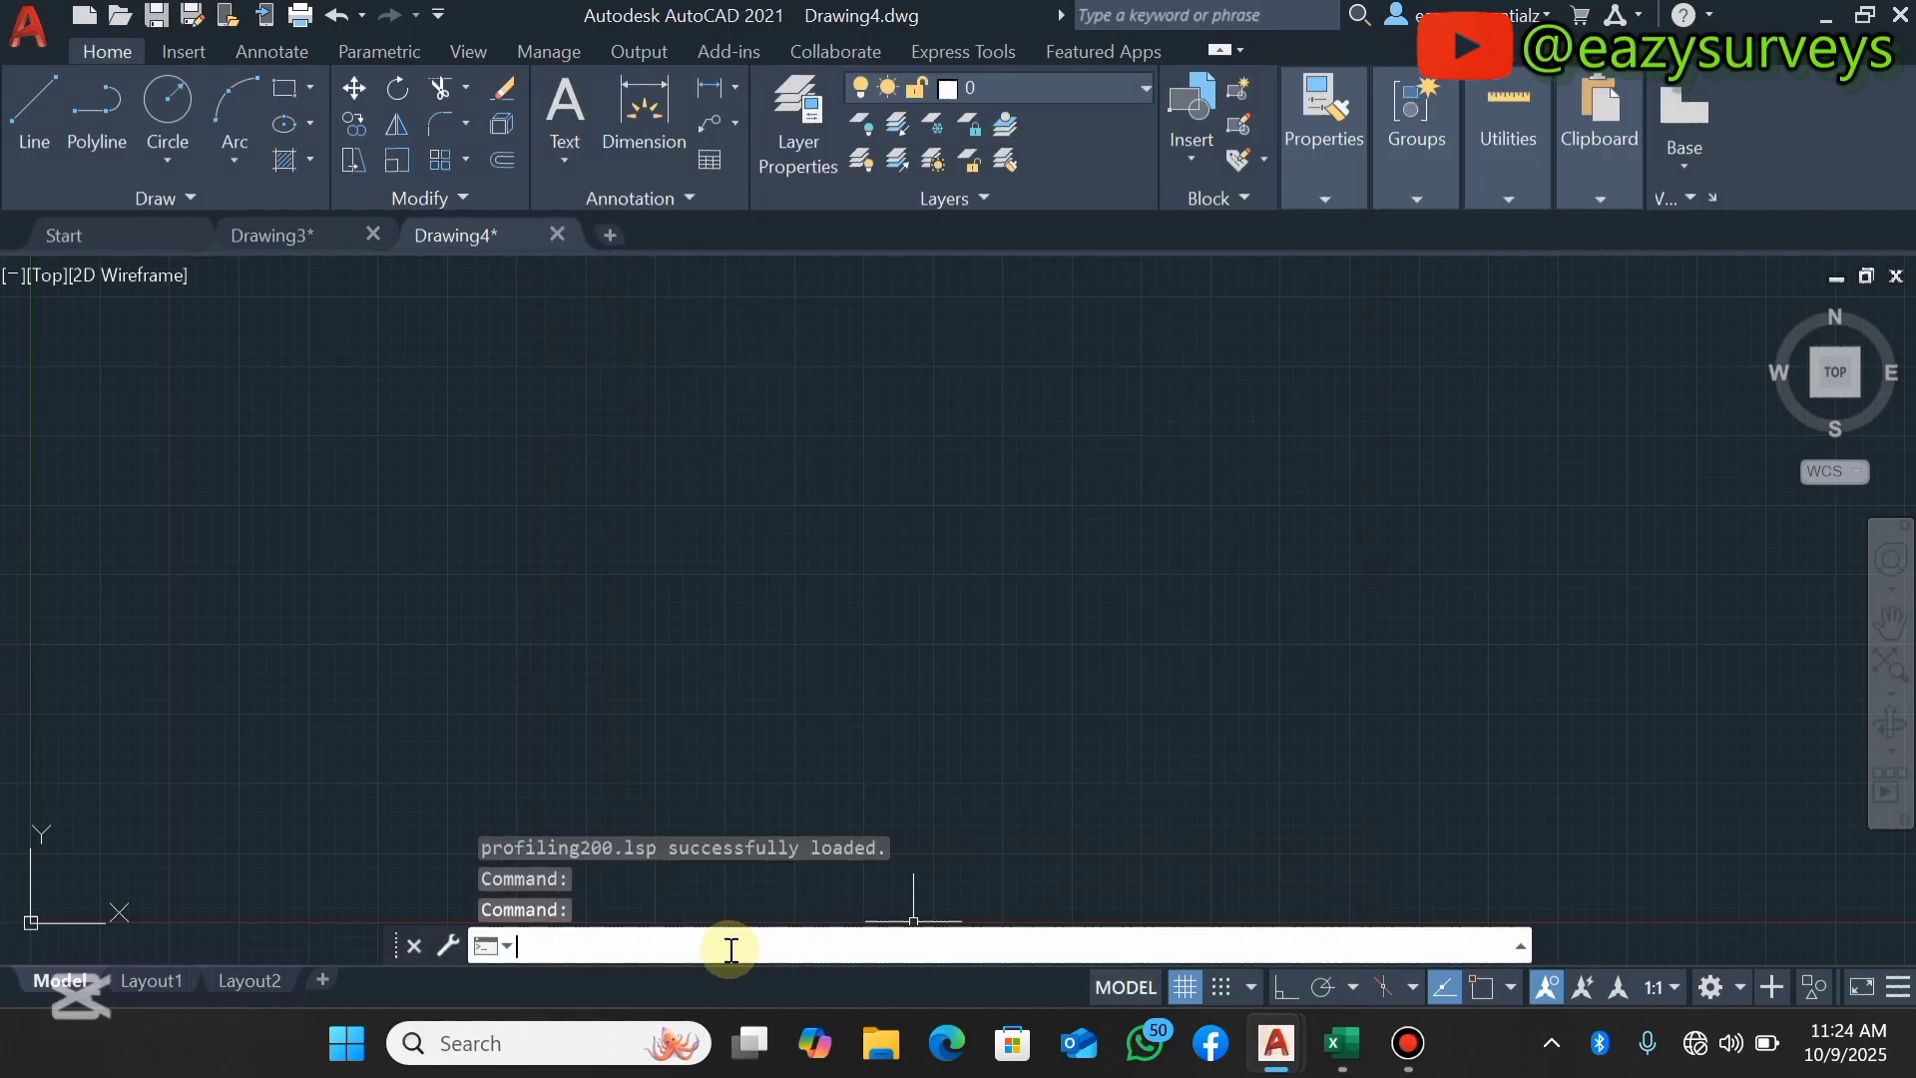
Start the profiling routine with the PRO command and enter 0 as the first station.
text(PRO)
key(Return)
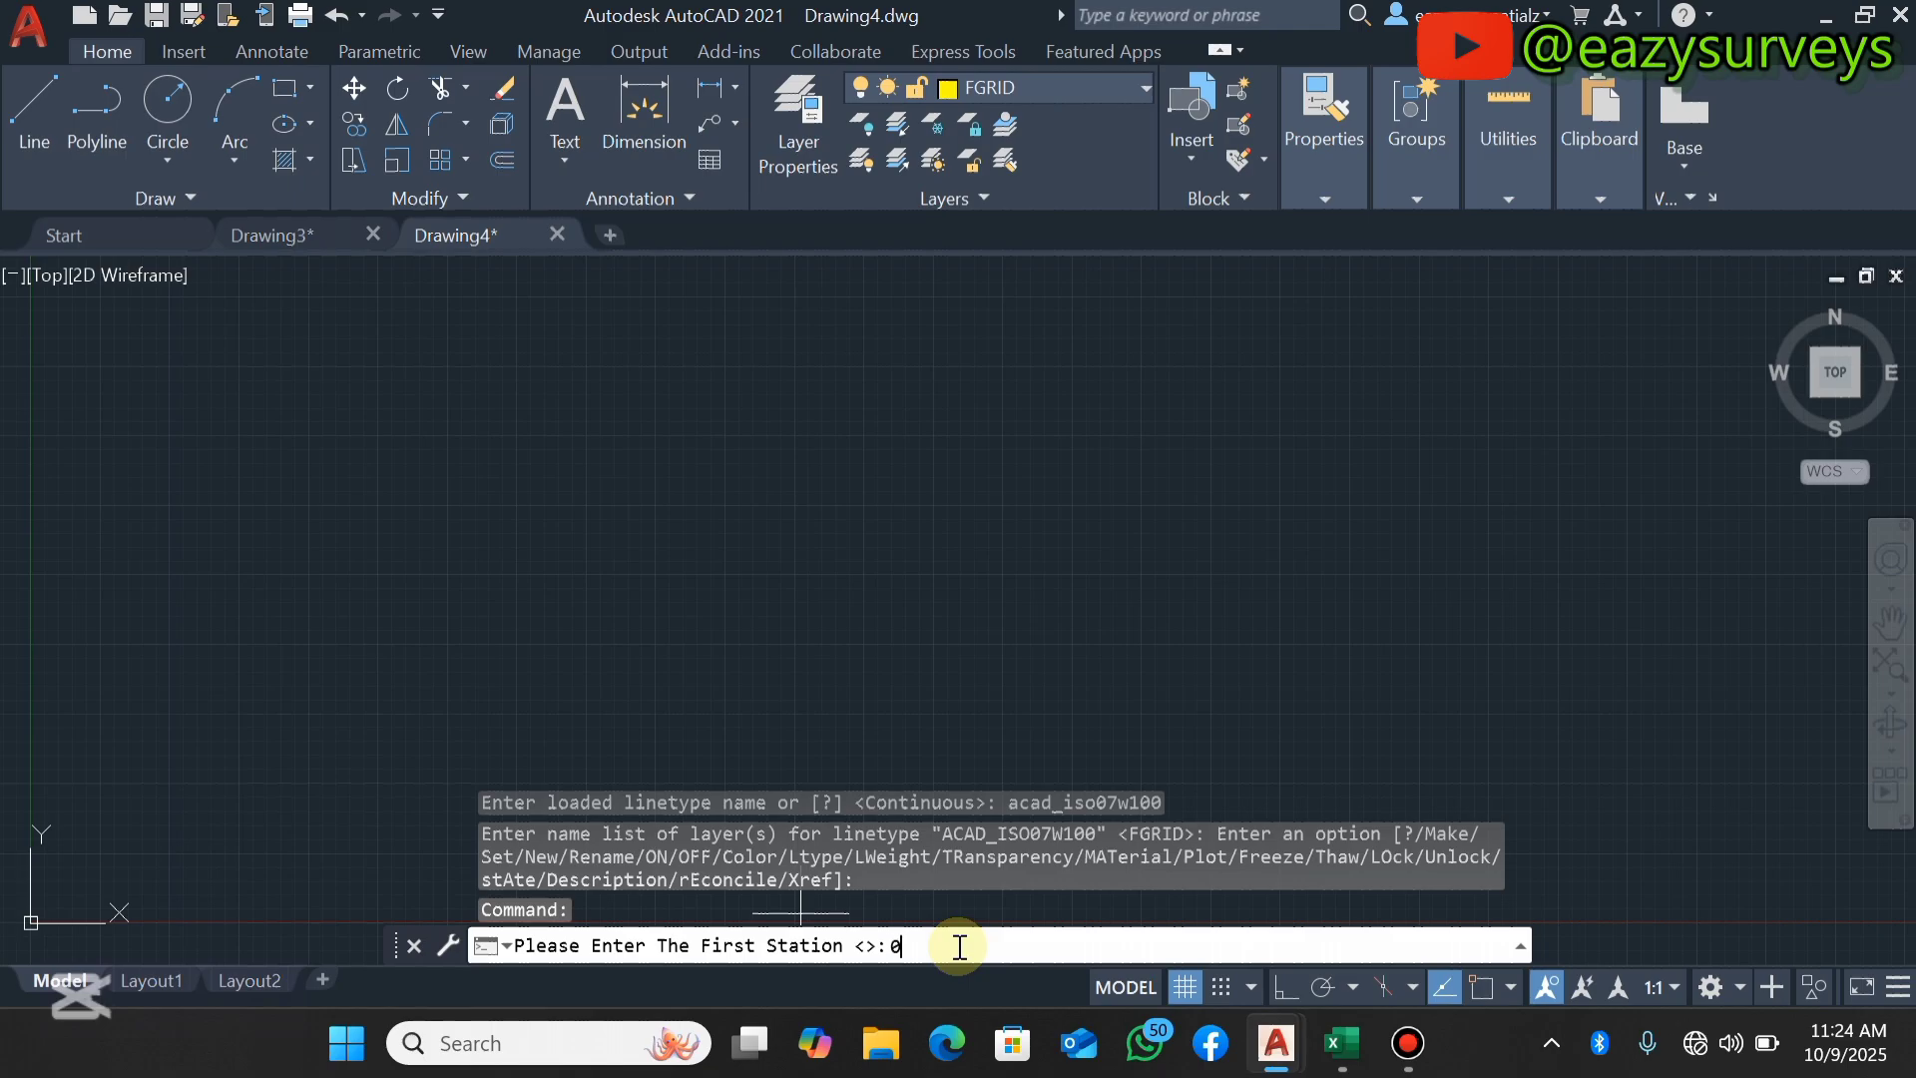
key(Return)
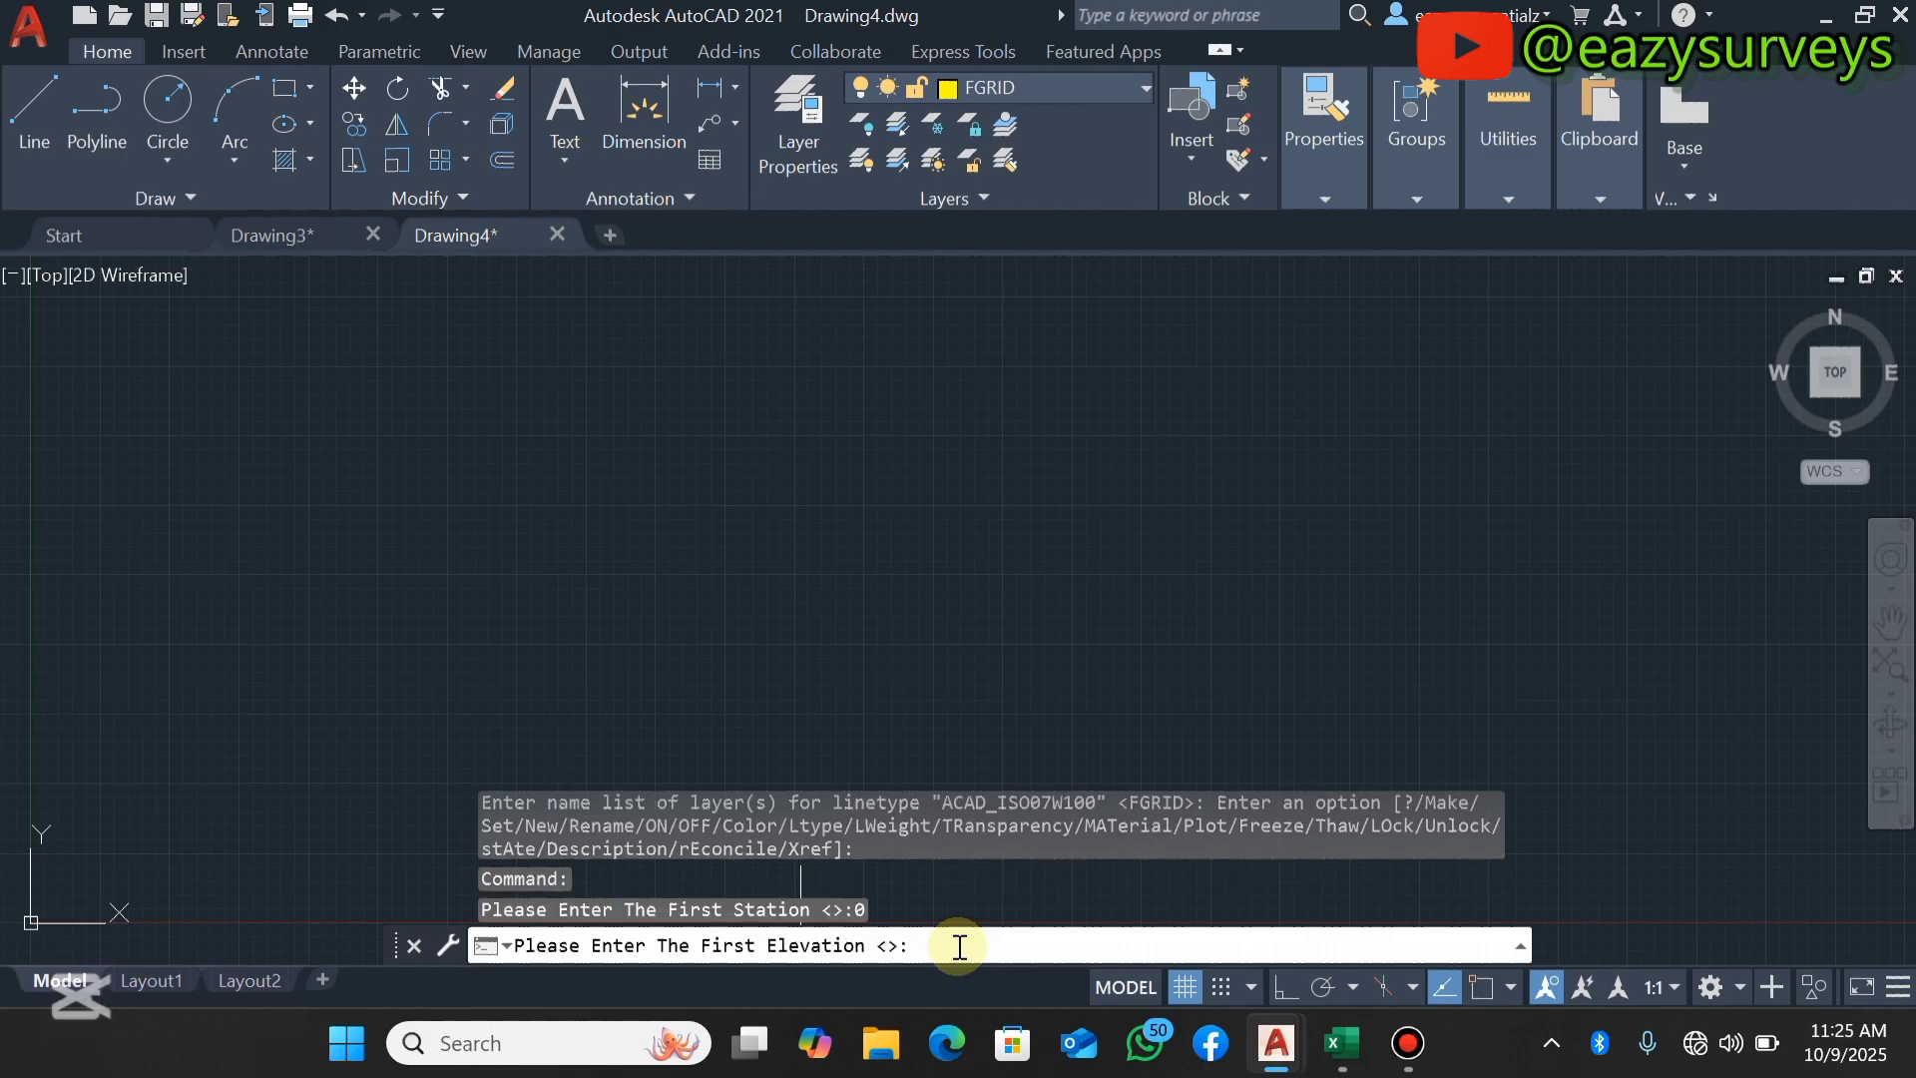
Switch to Excel and copy the value 98.934 from Proposed Level cell H2.
click(1331, 1048)
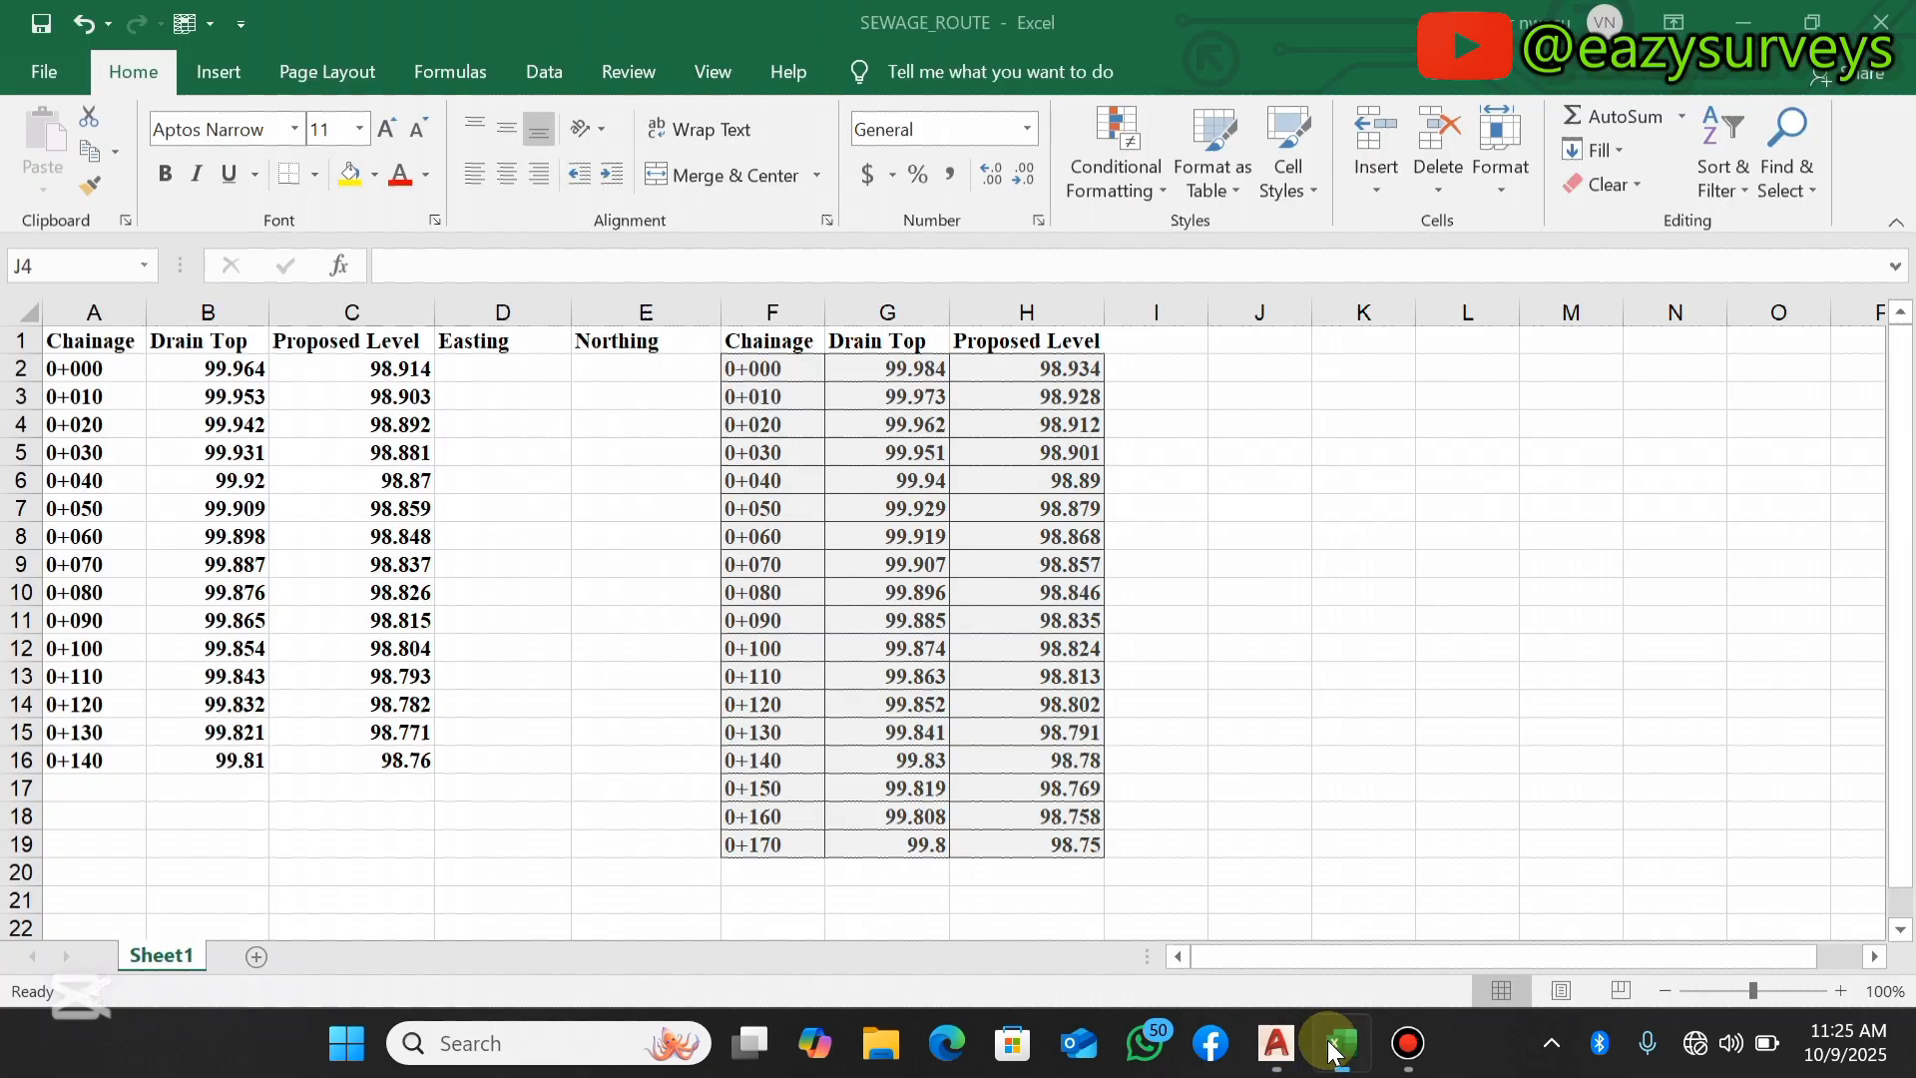
click(1061, 372)
double_click(1048, 372)
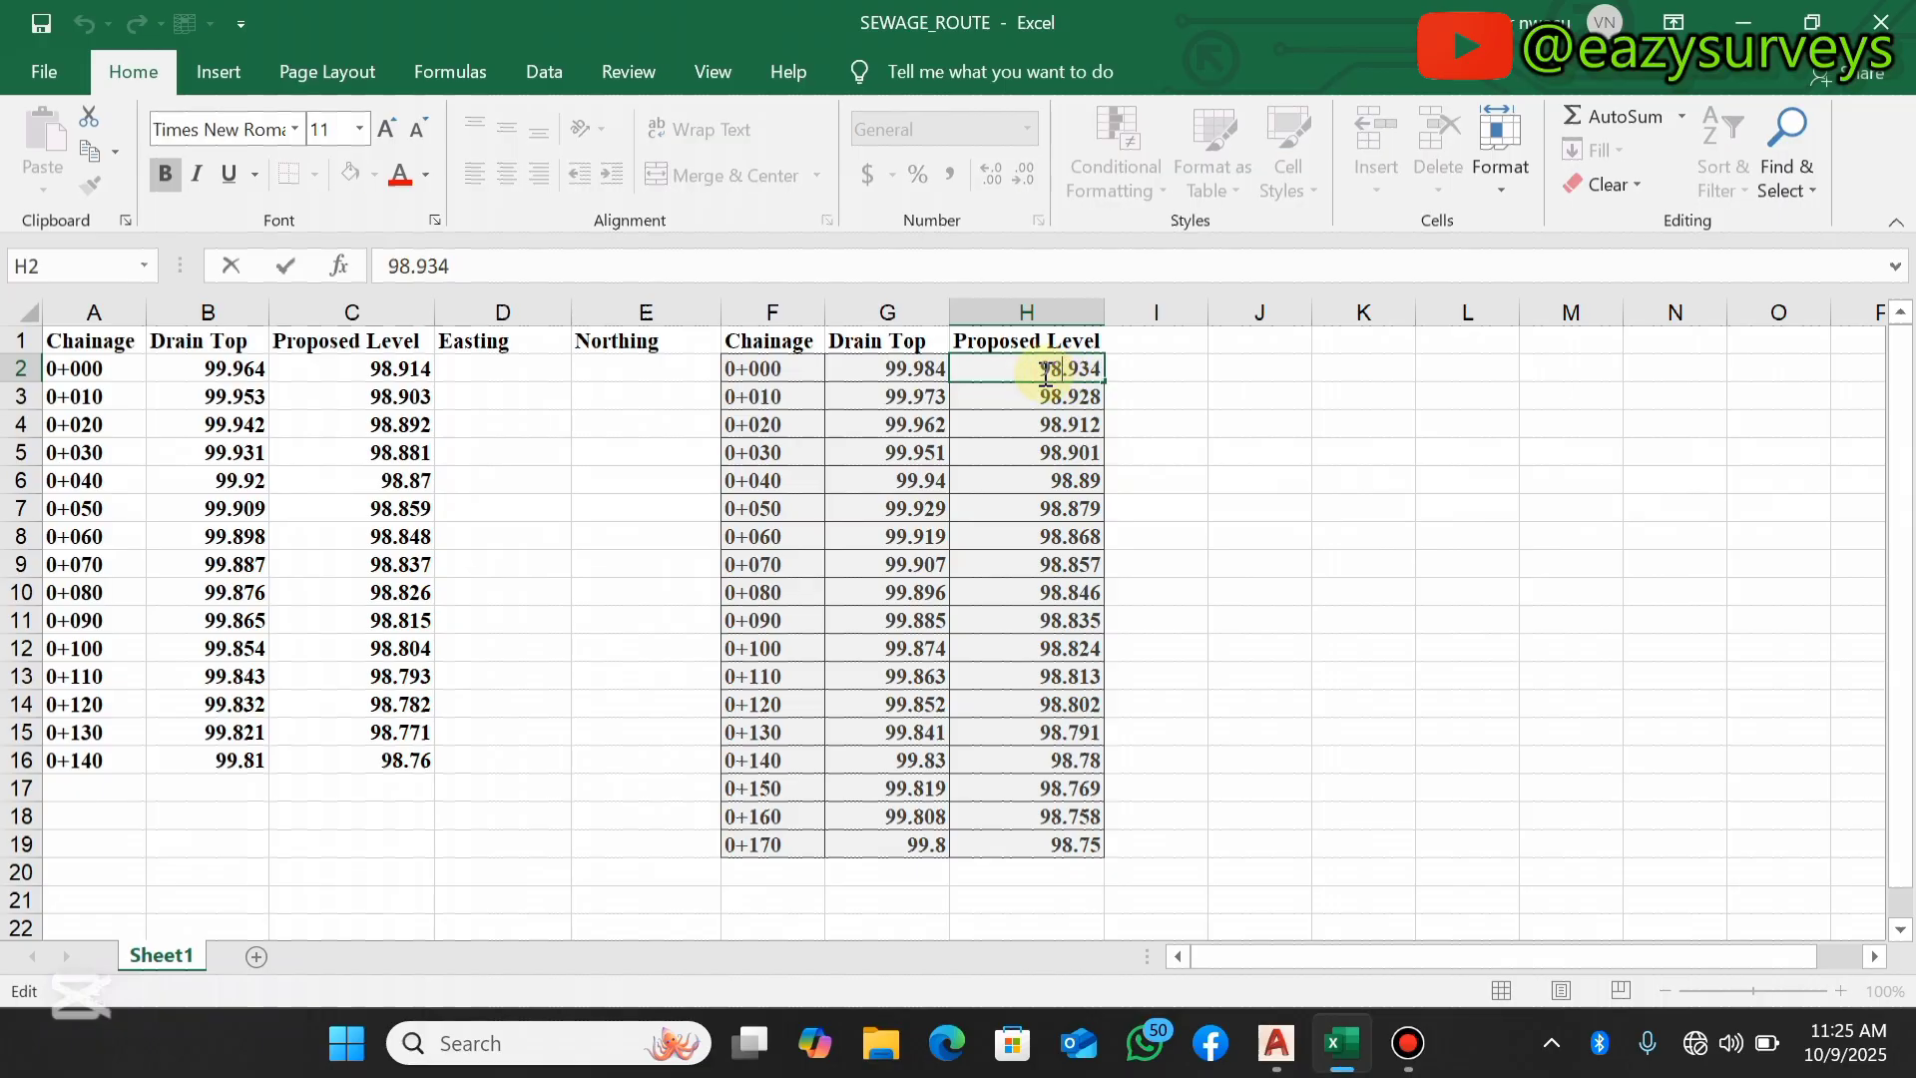
drag(1038, 373, 1102, 370)
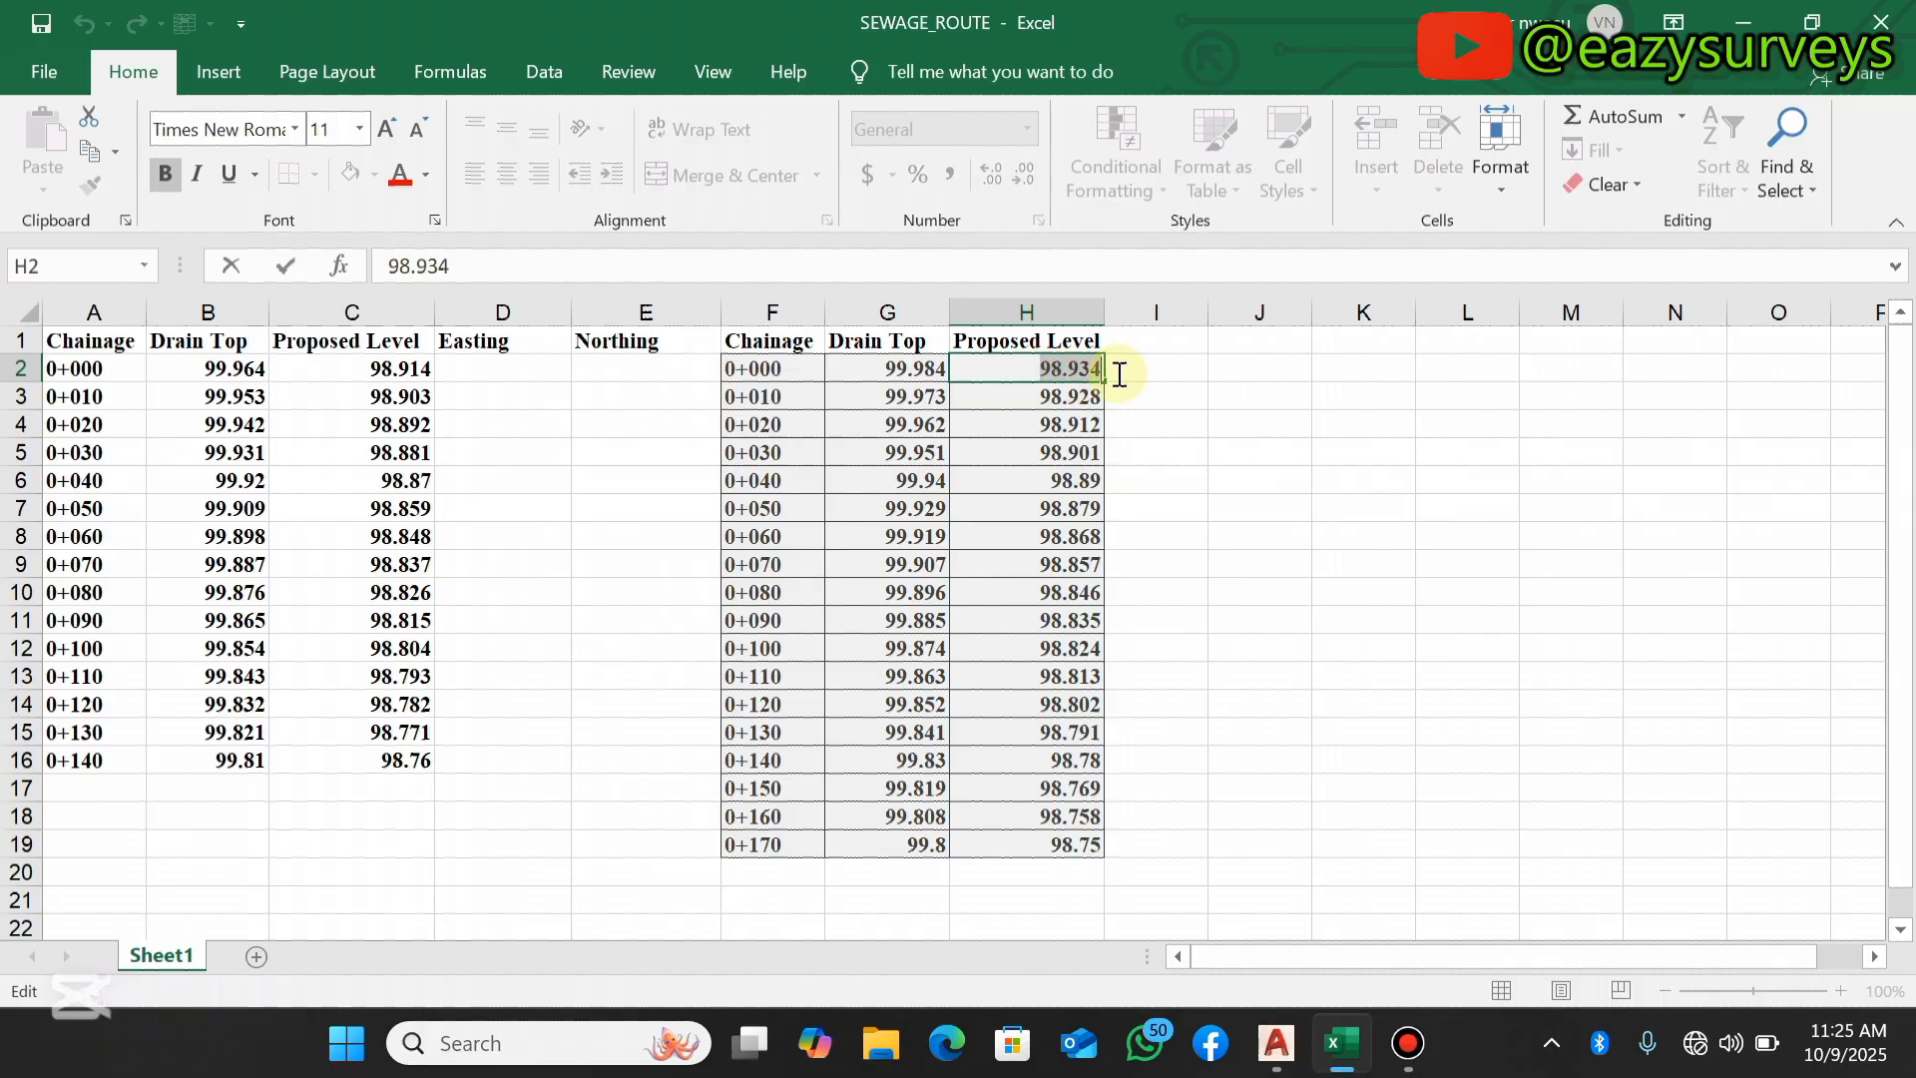
right_click(1055, 376)
click(1144, 439)
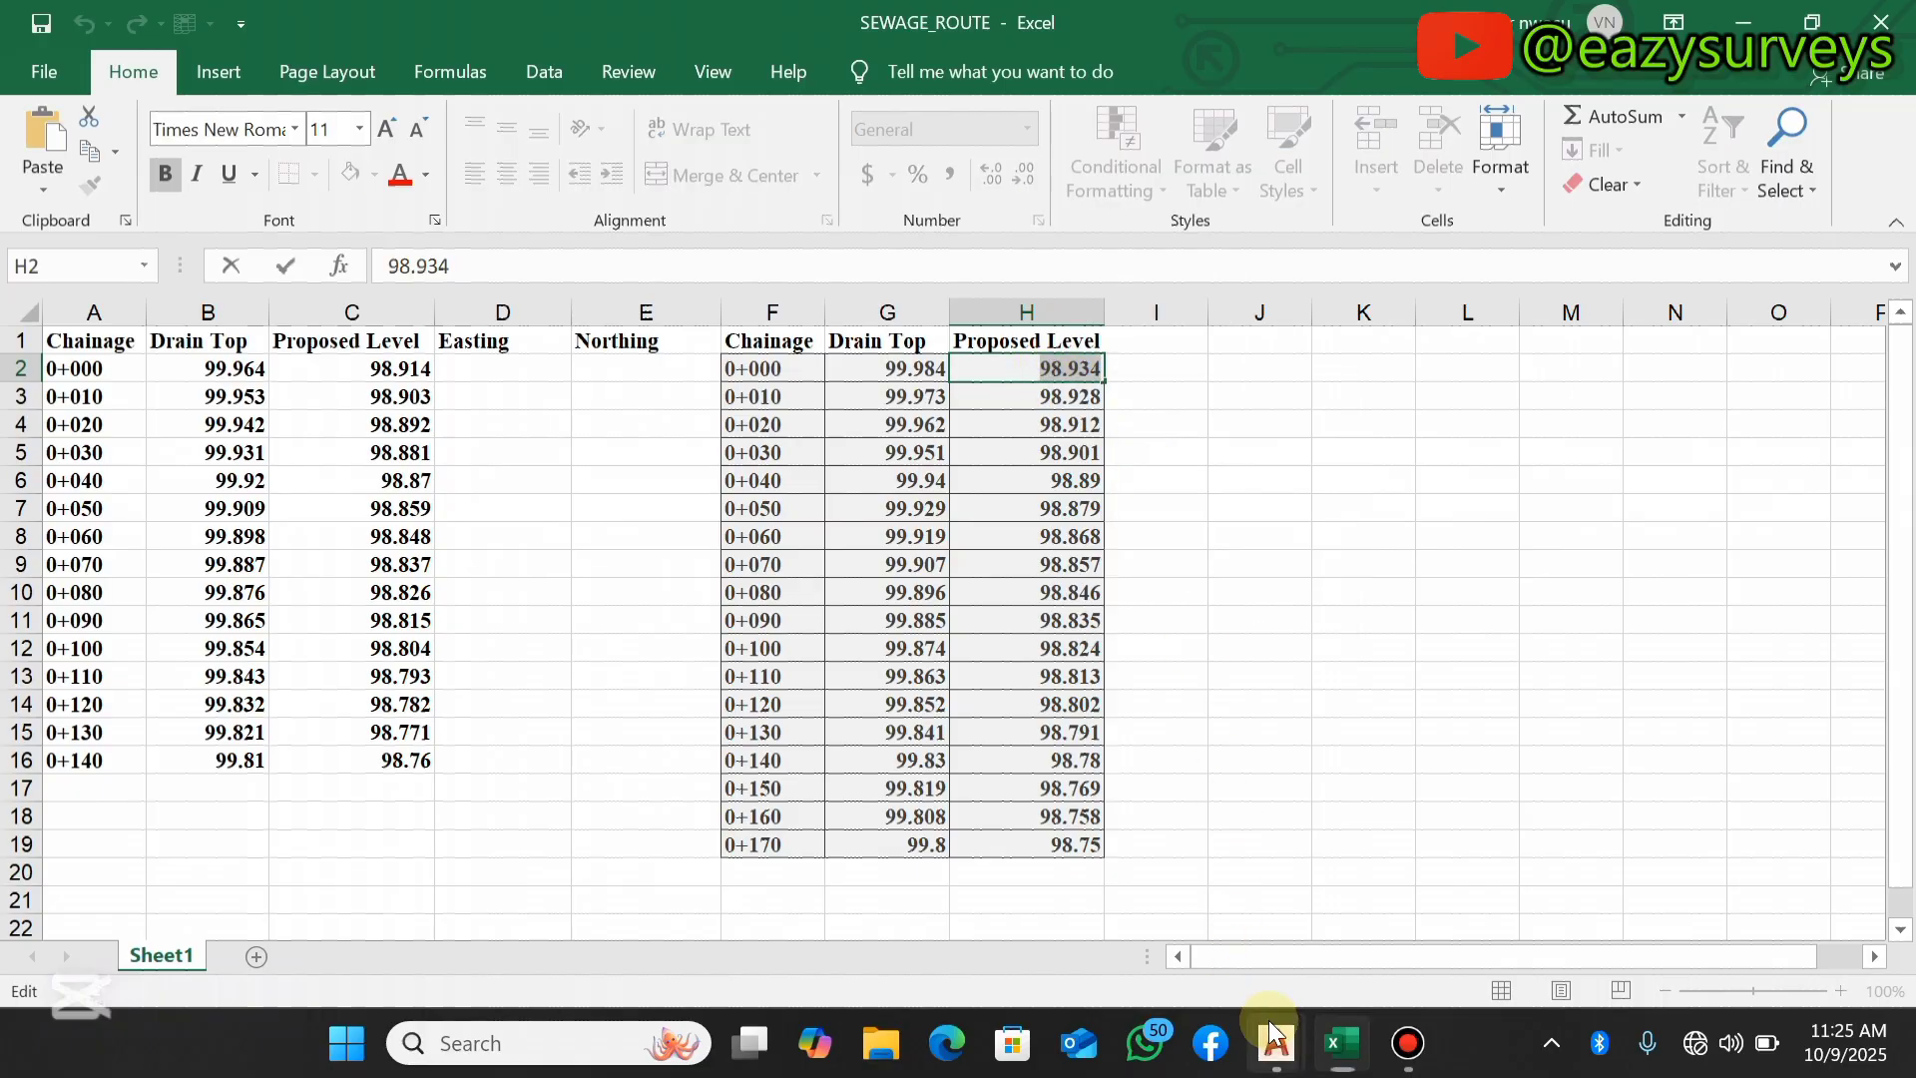
Return to Drawing4 in AutoCAD, enter 98.934 as the first elevation and set the stationing distance to 10.
mouse_move(1276, 1043)
click(1366, 974)
click(931, 940)
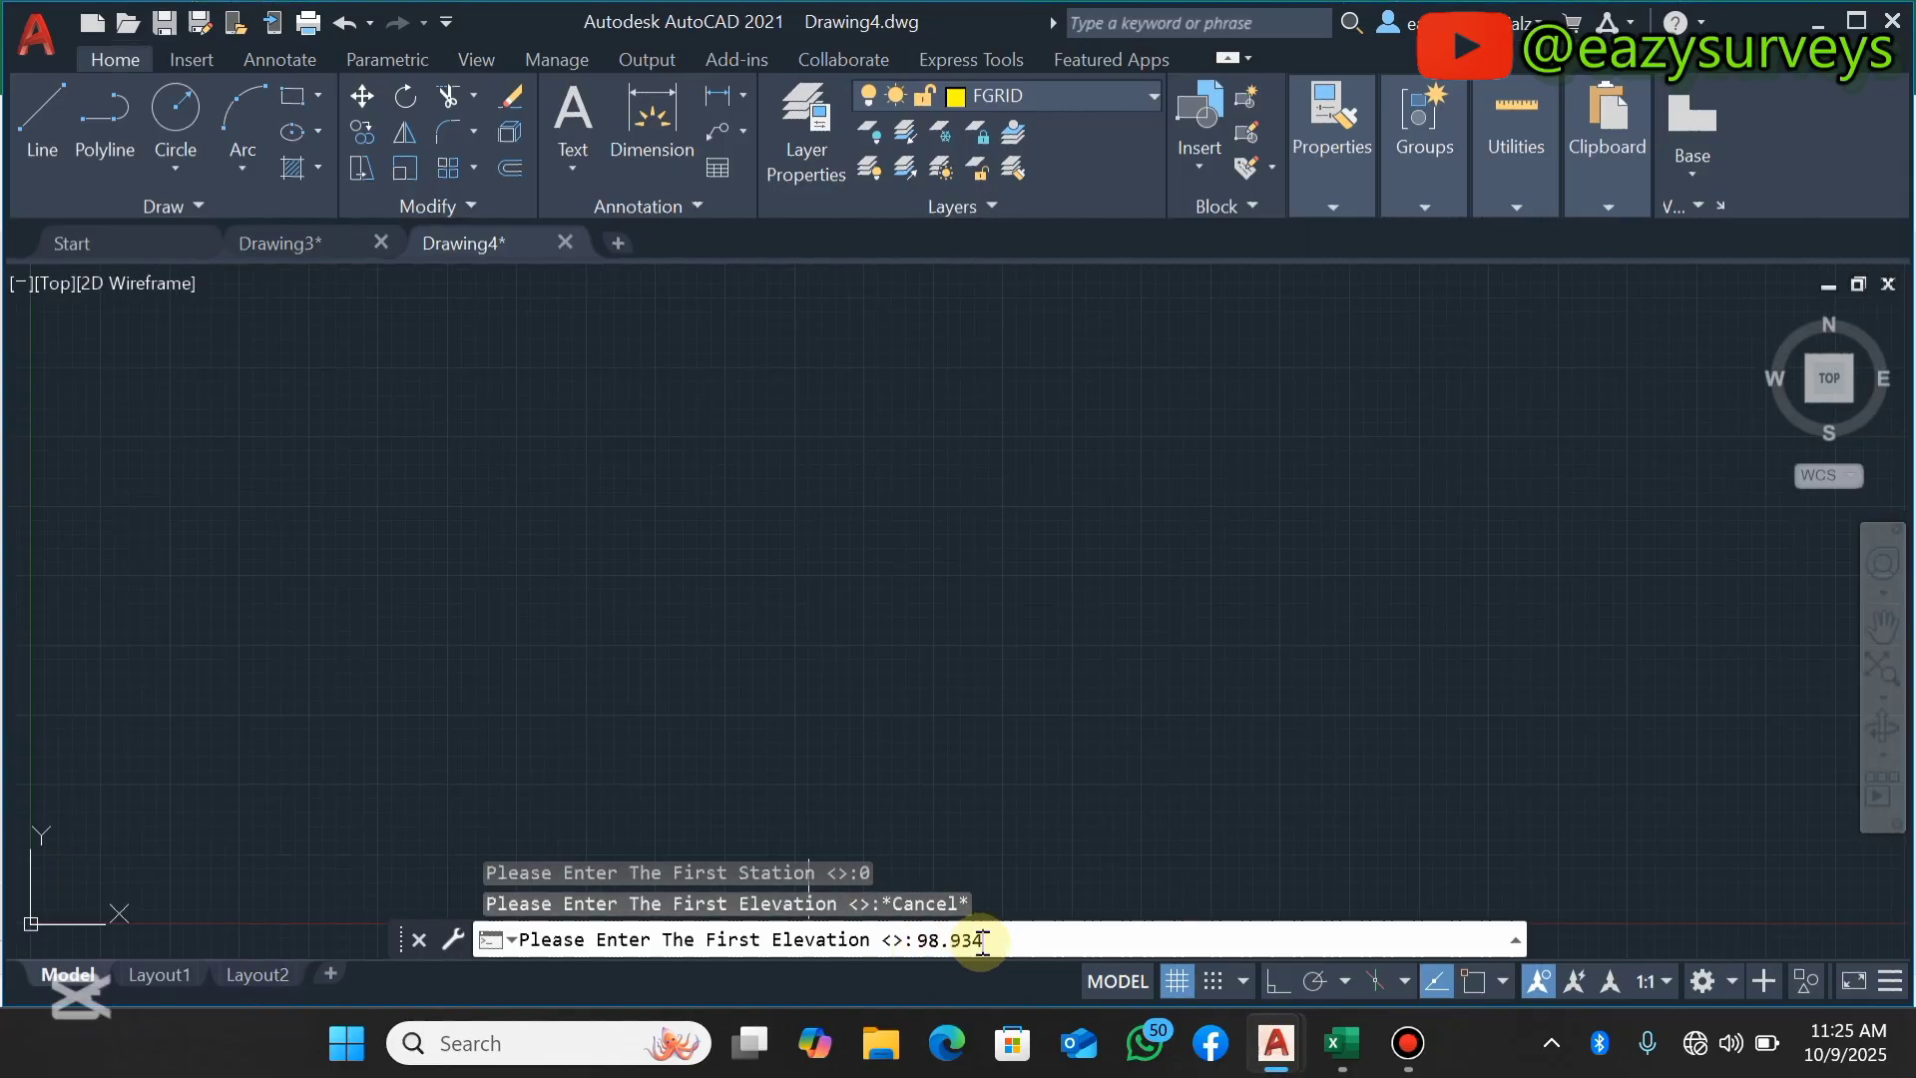
key(Return)
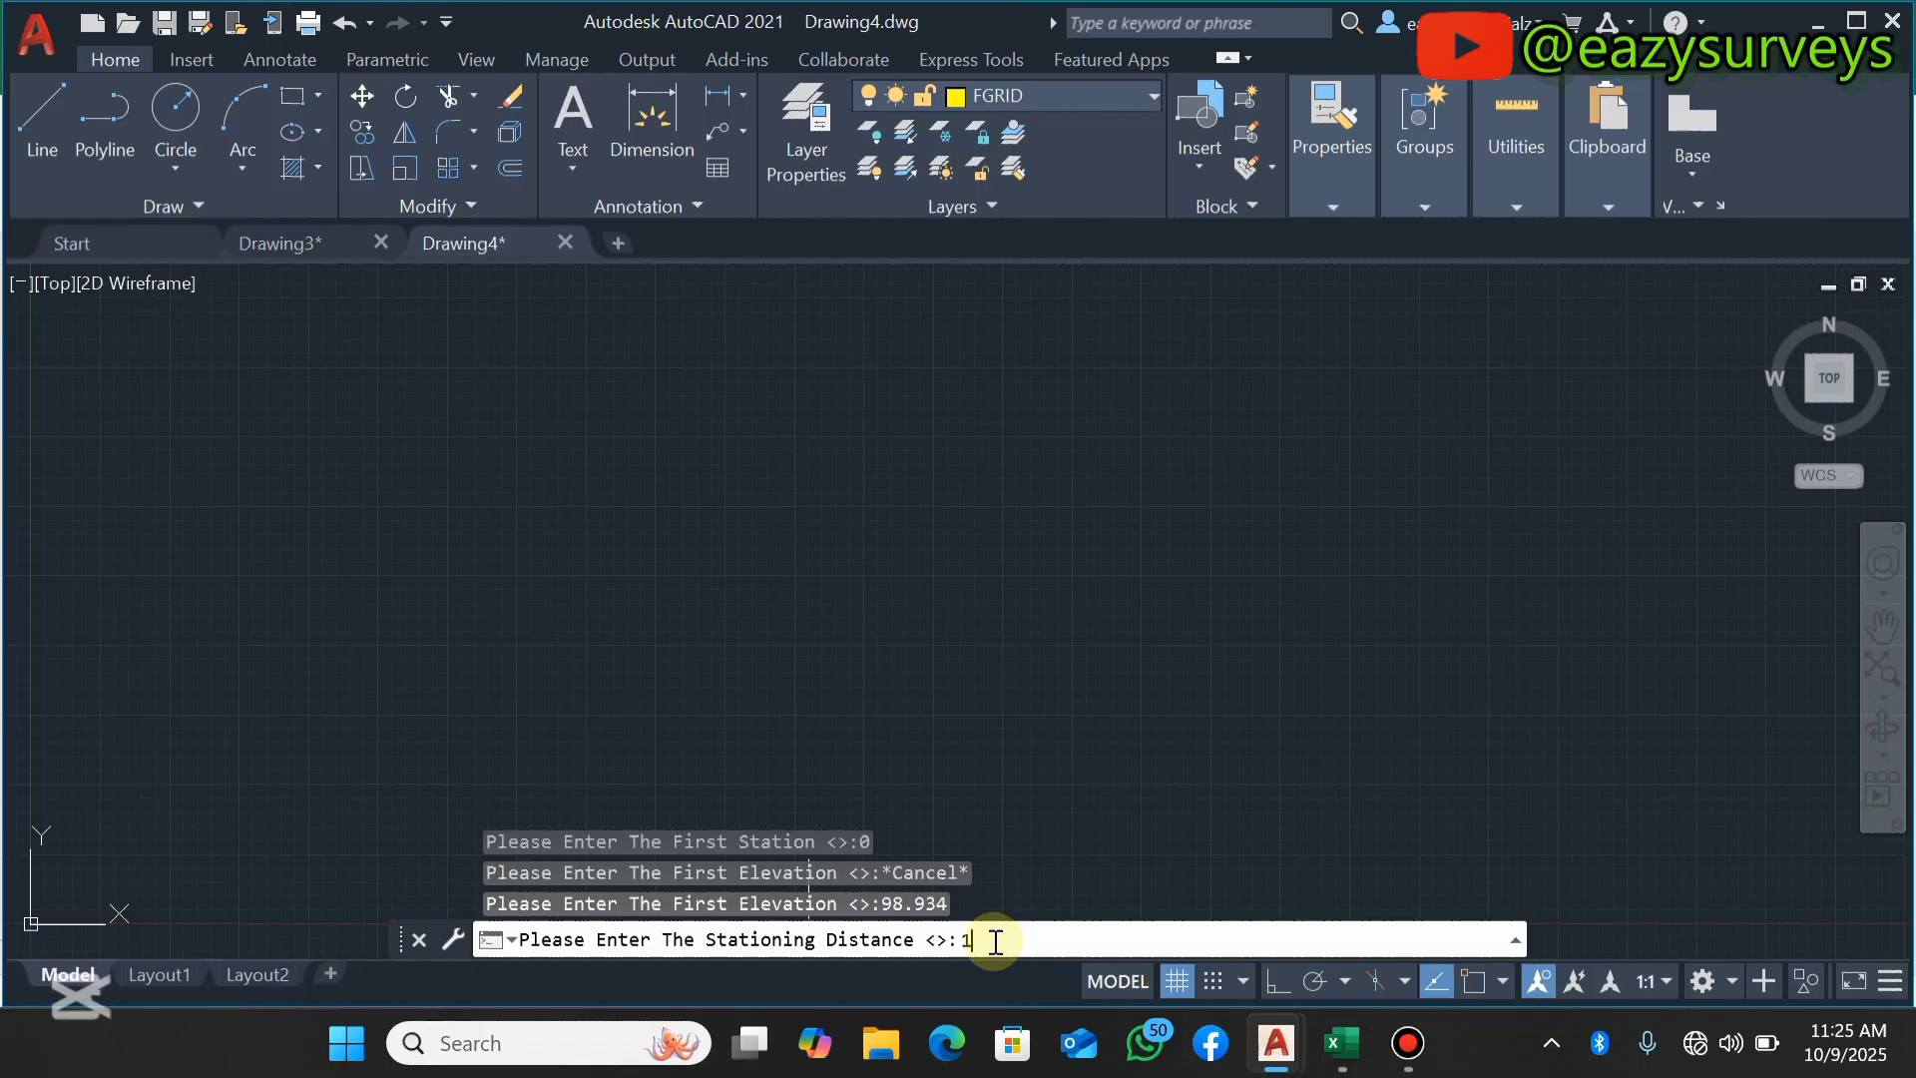
key(Return)
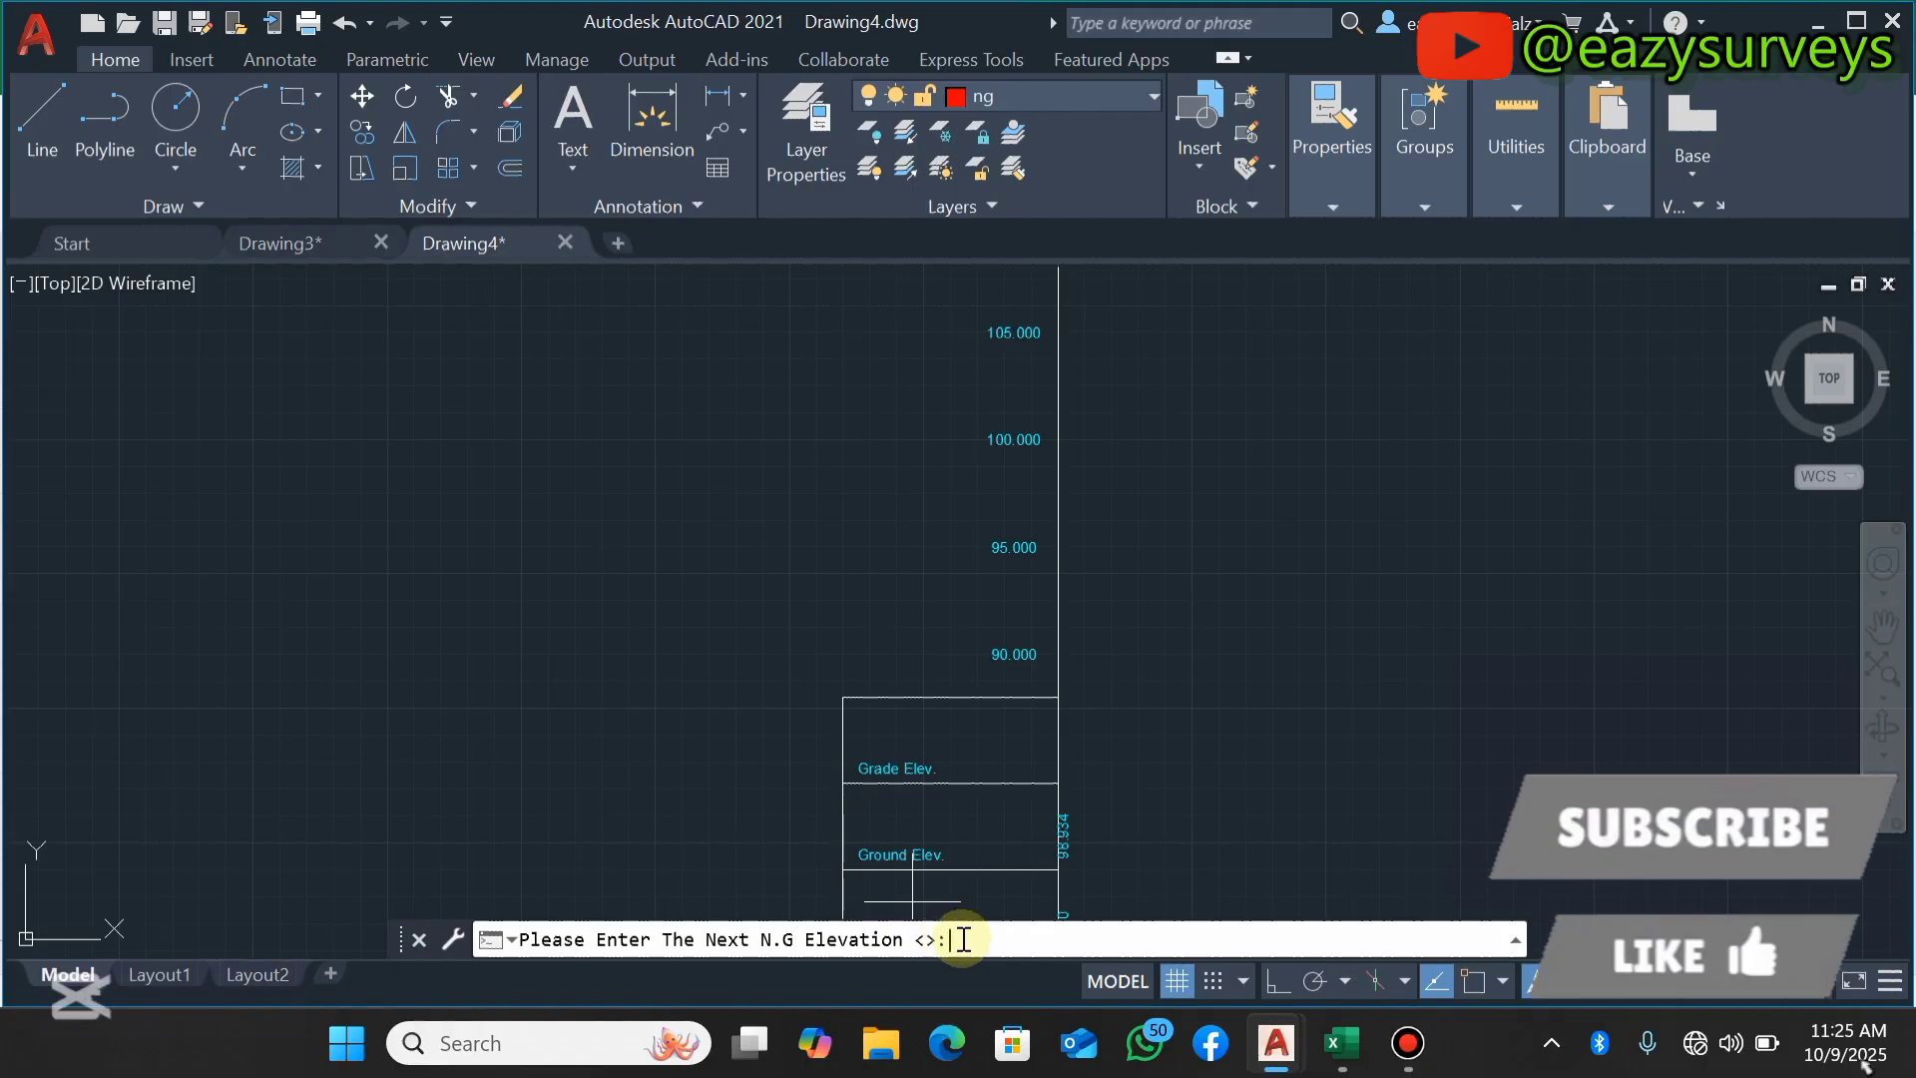
Switch to Excel and copy the remaining Proposed Level values in H3:H19.
click(1342, 1043)
click(1064, 400)
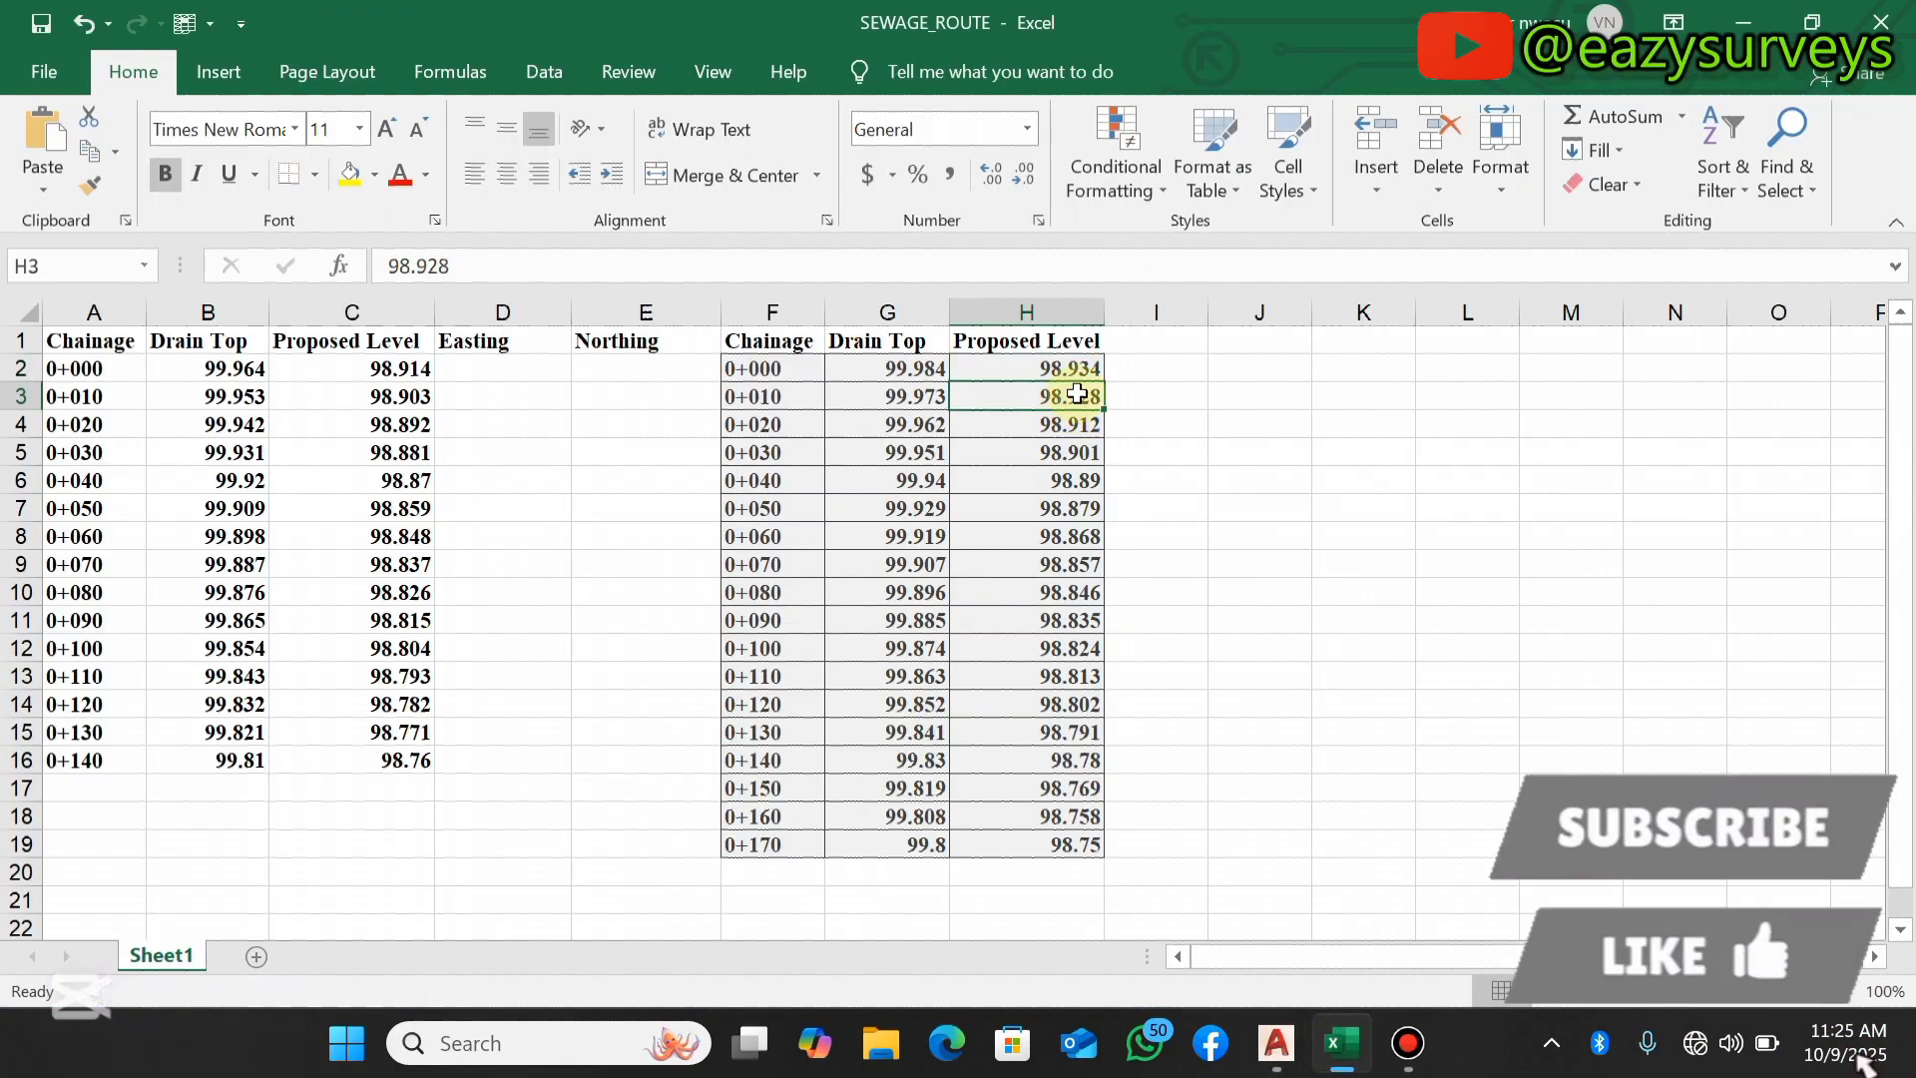
drag(1066, 396, 1057, 838)
right_click(1060, 439)
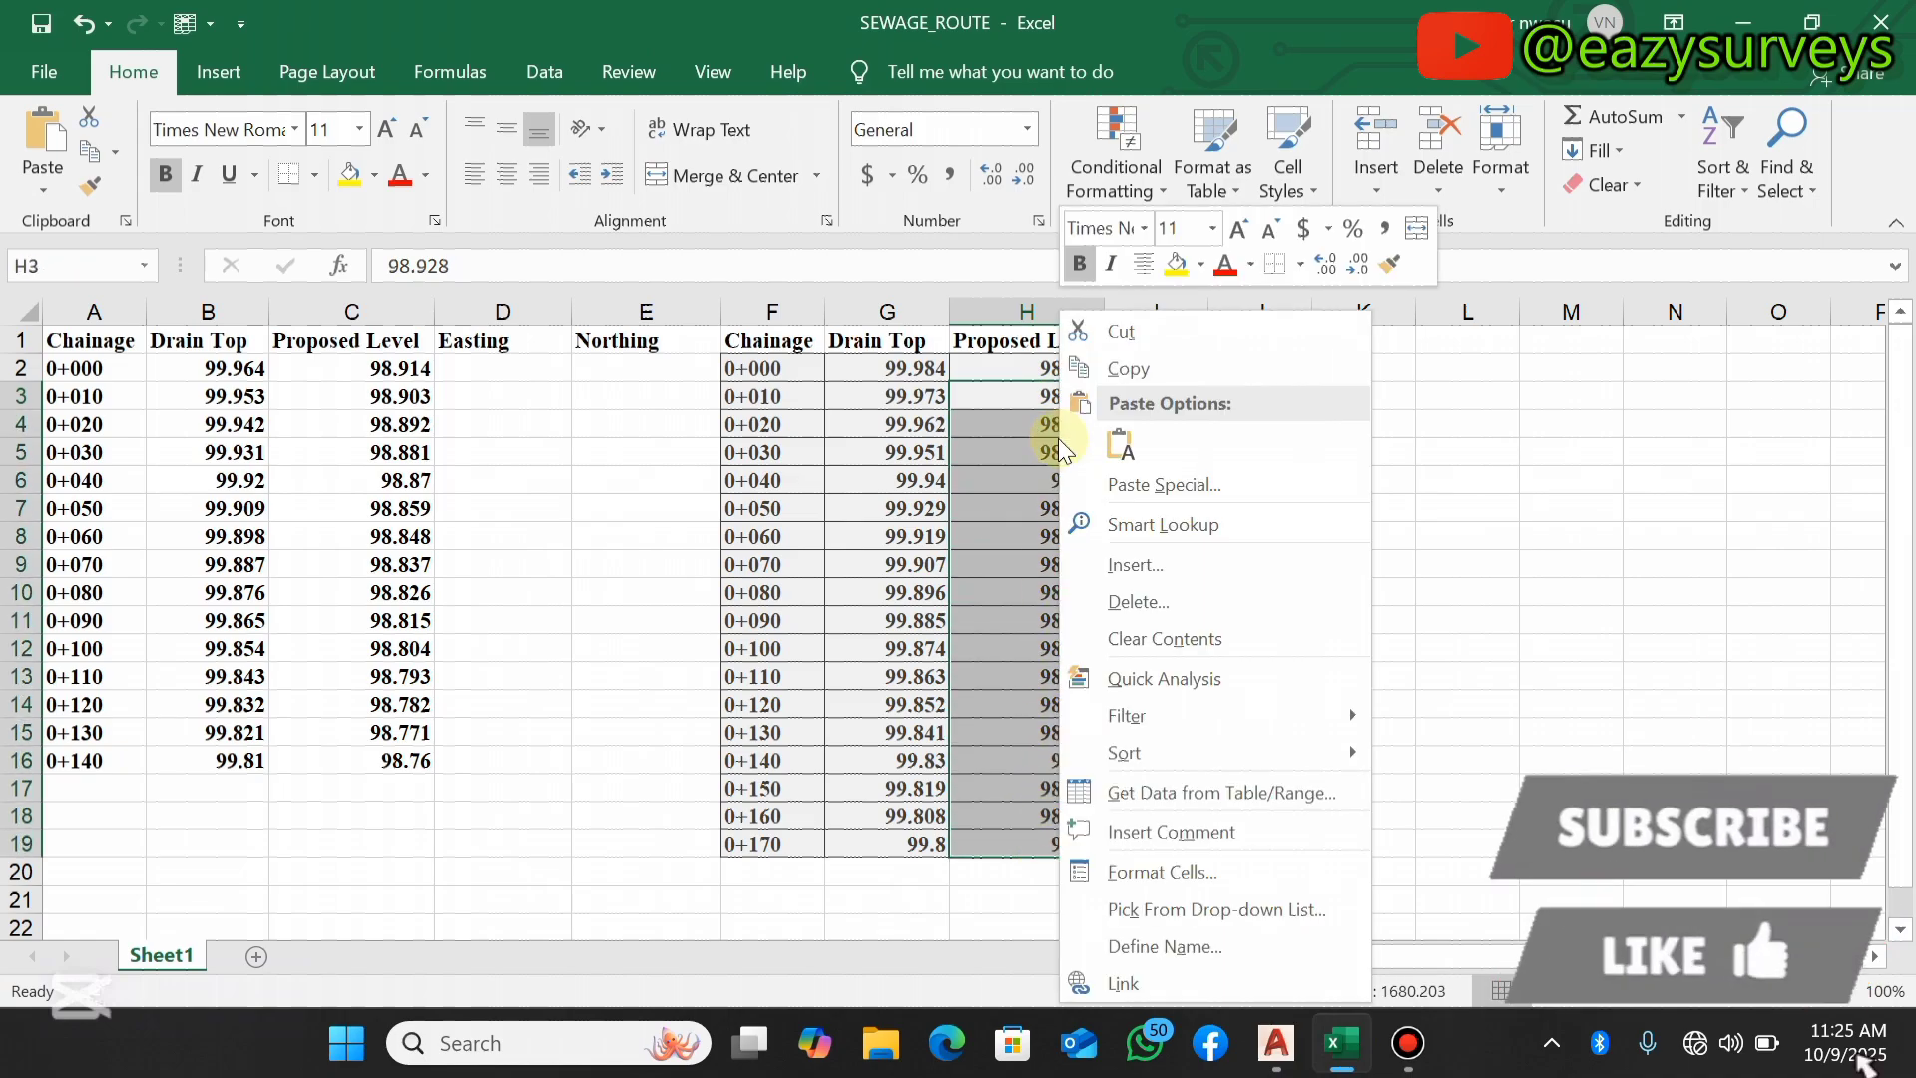
click(1133, 371)
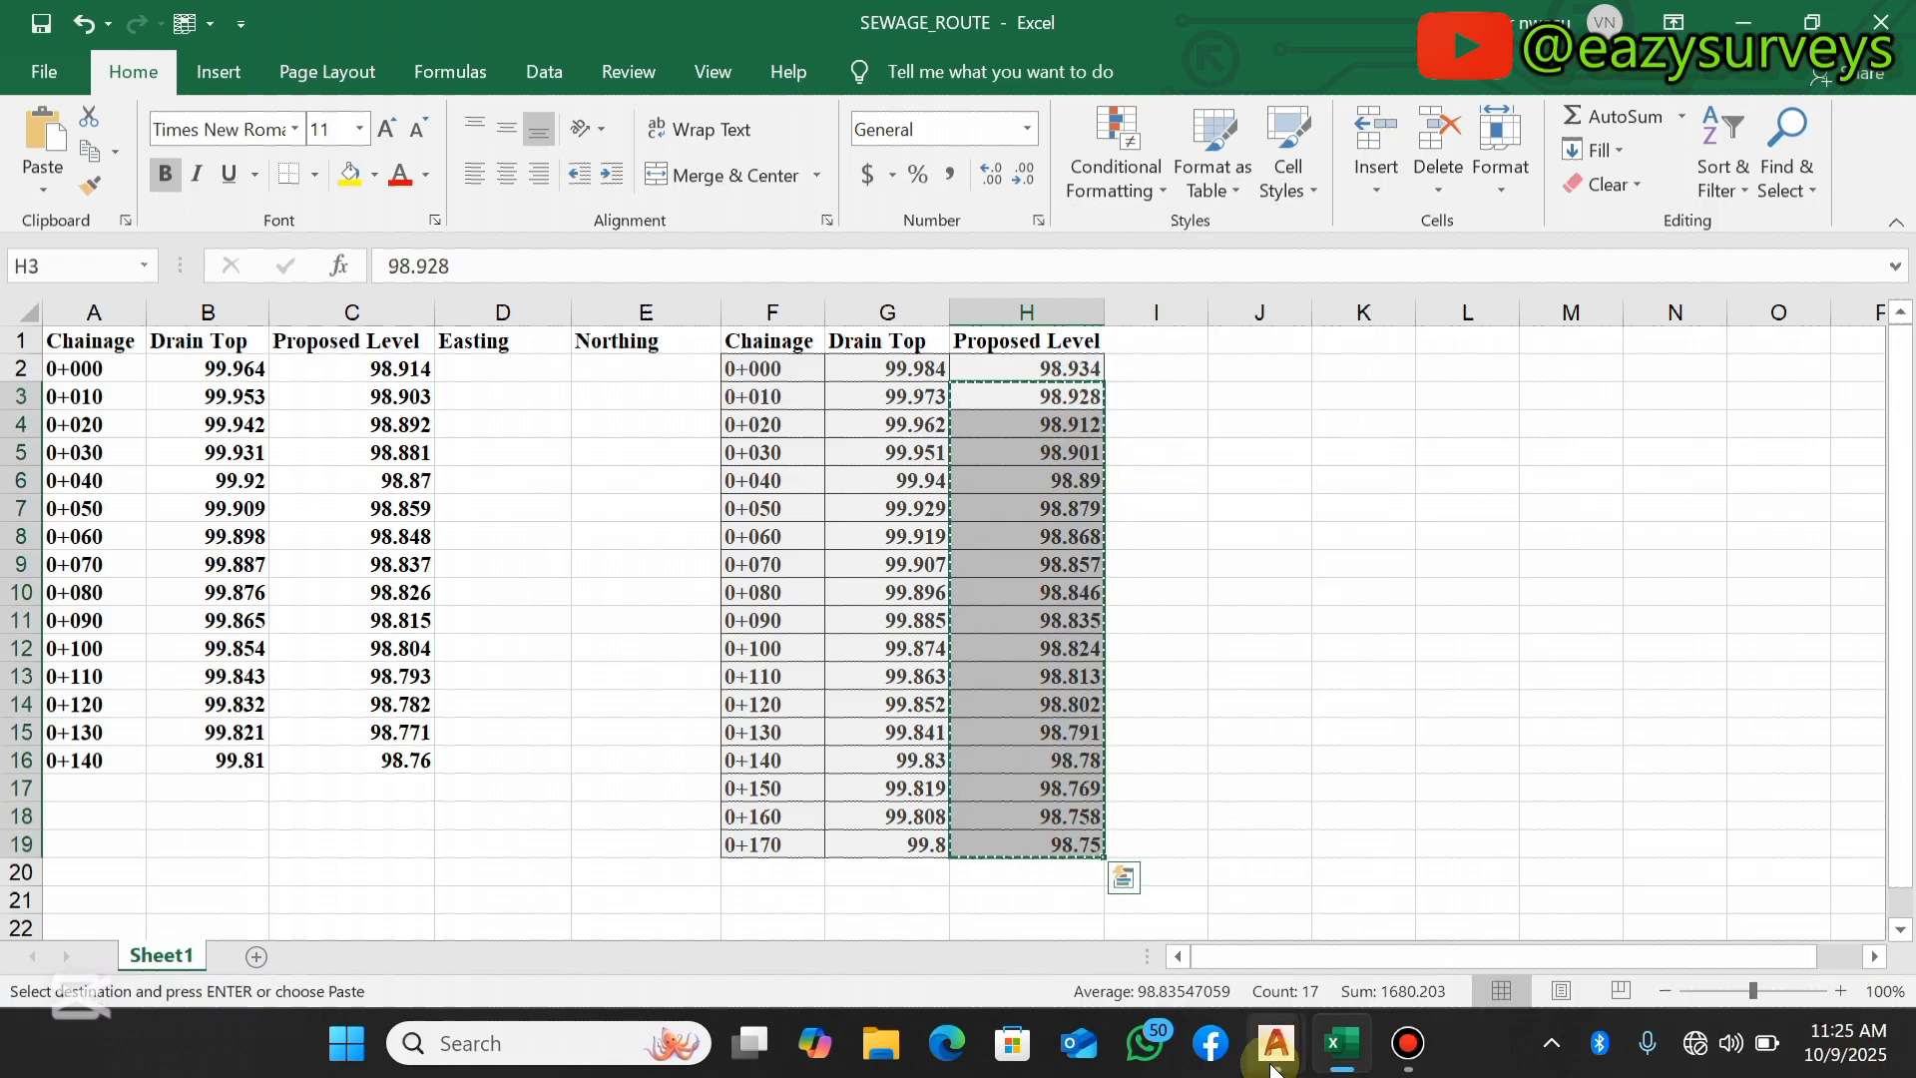
Paste the copied proposed levels into Drawing4's N.G Elevation prompt in AutoCAD, end the routine and check the profile alongside Drawing3.
mouse_move(1297, 1028)
click(1390, 919)
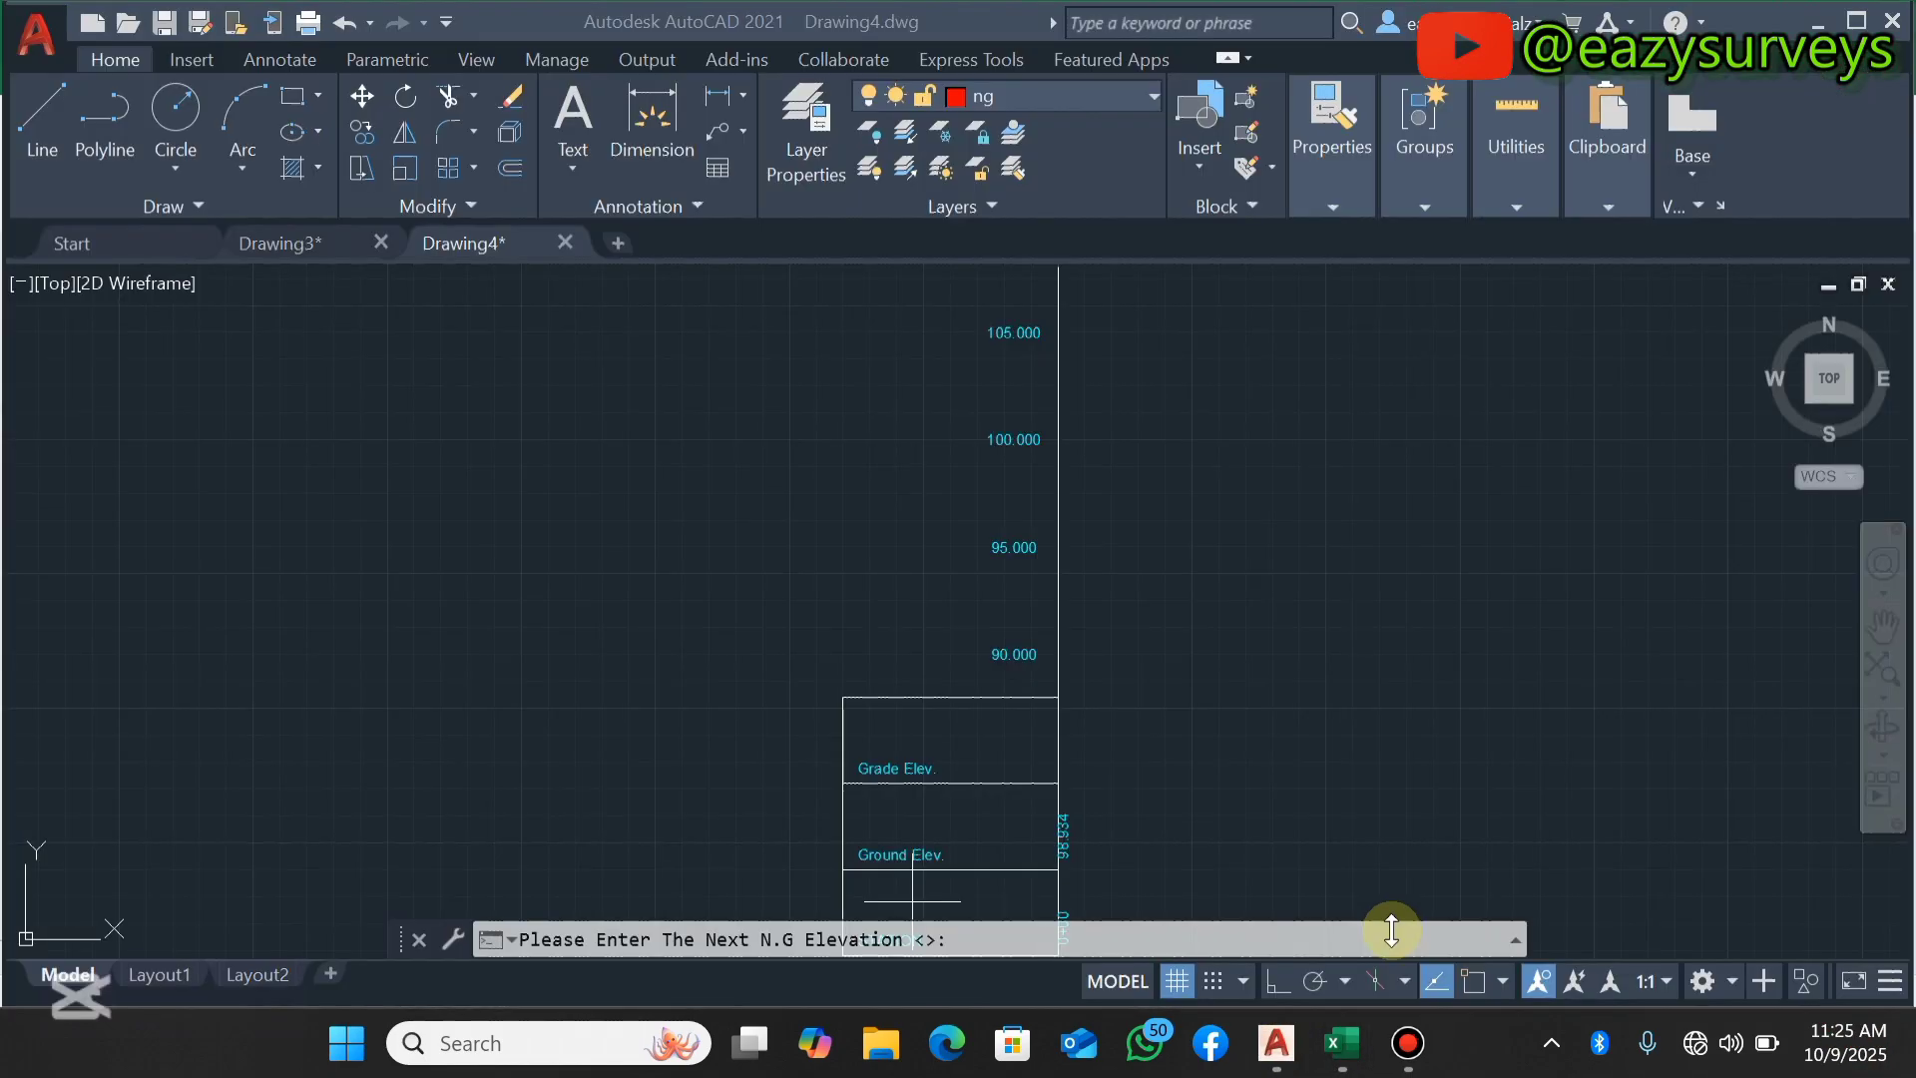
right_click(965, 933)
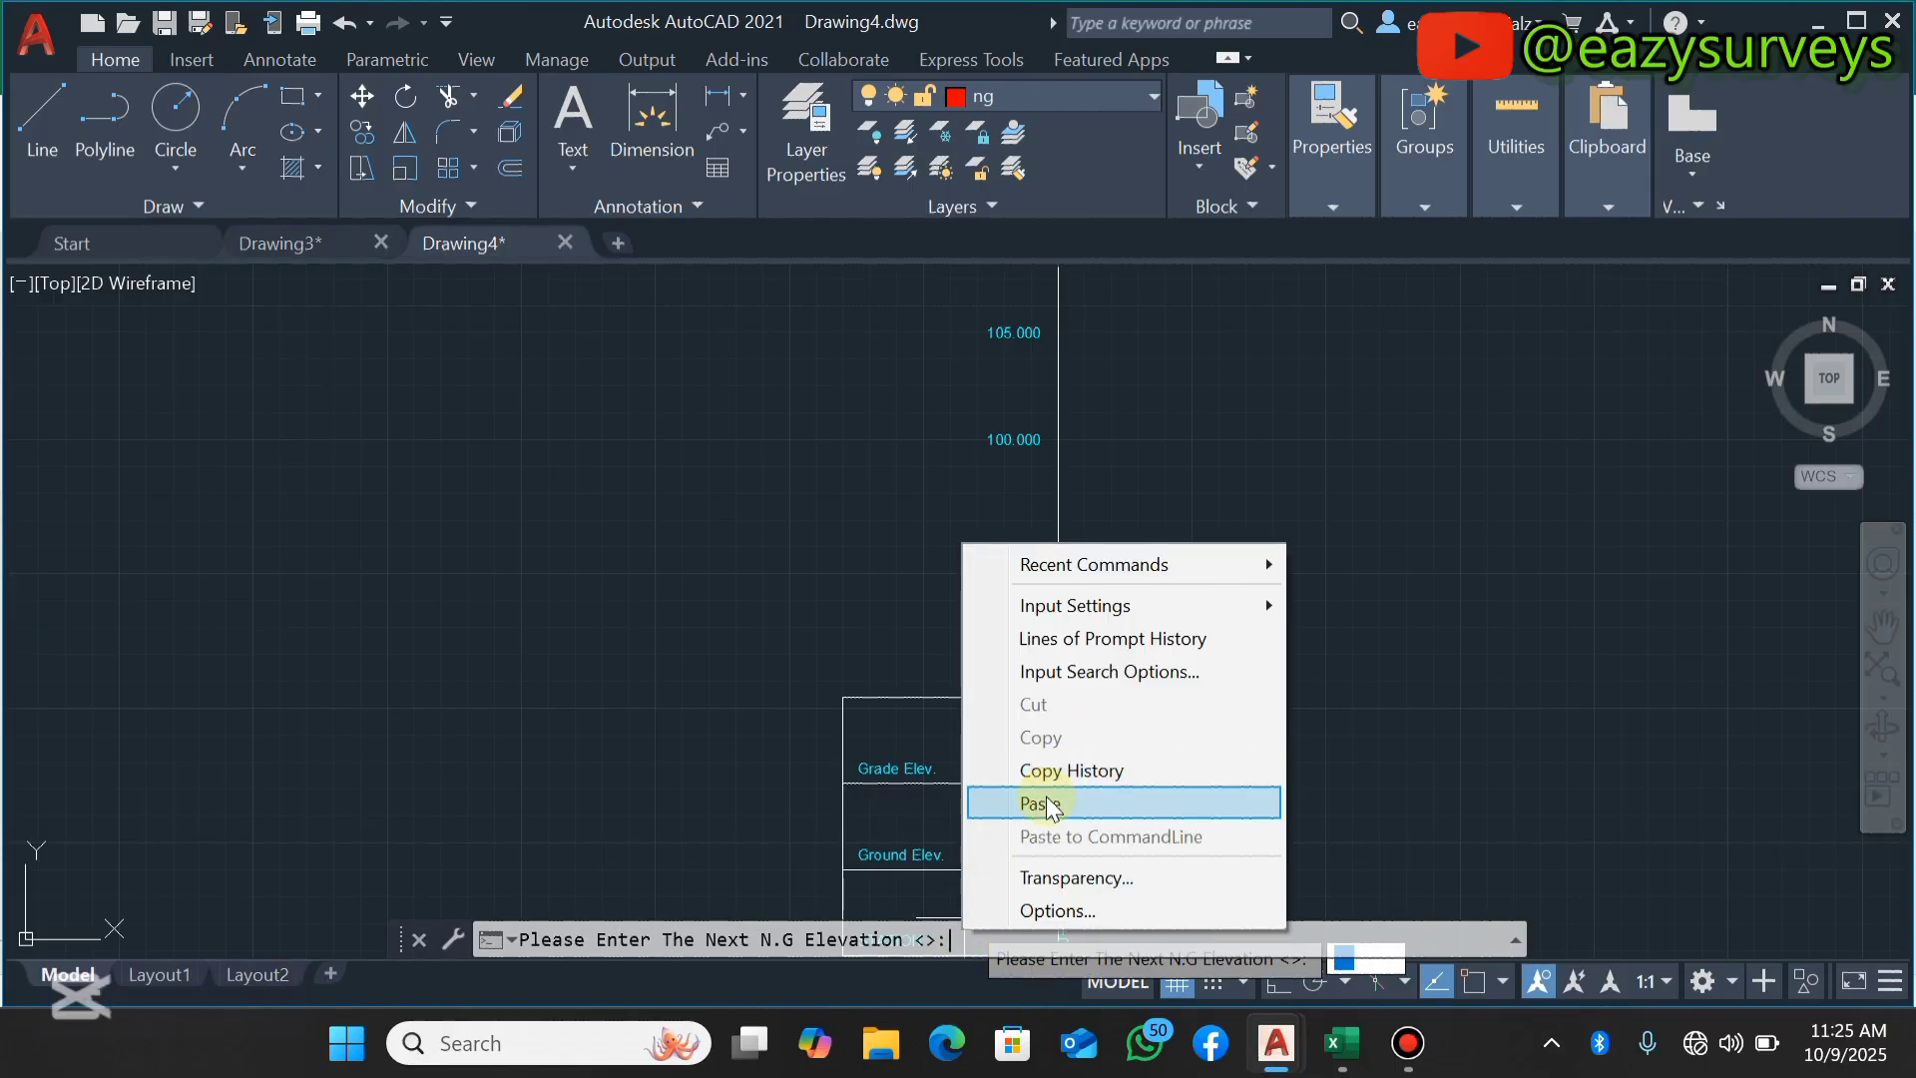
click(1042, 804)
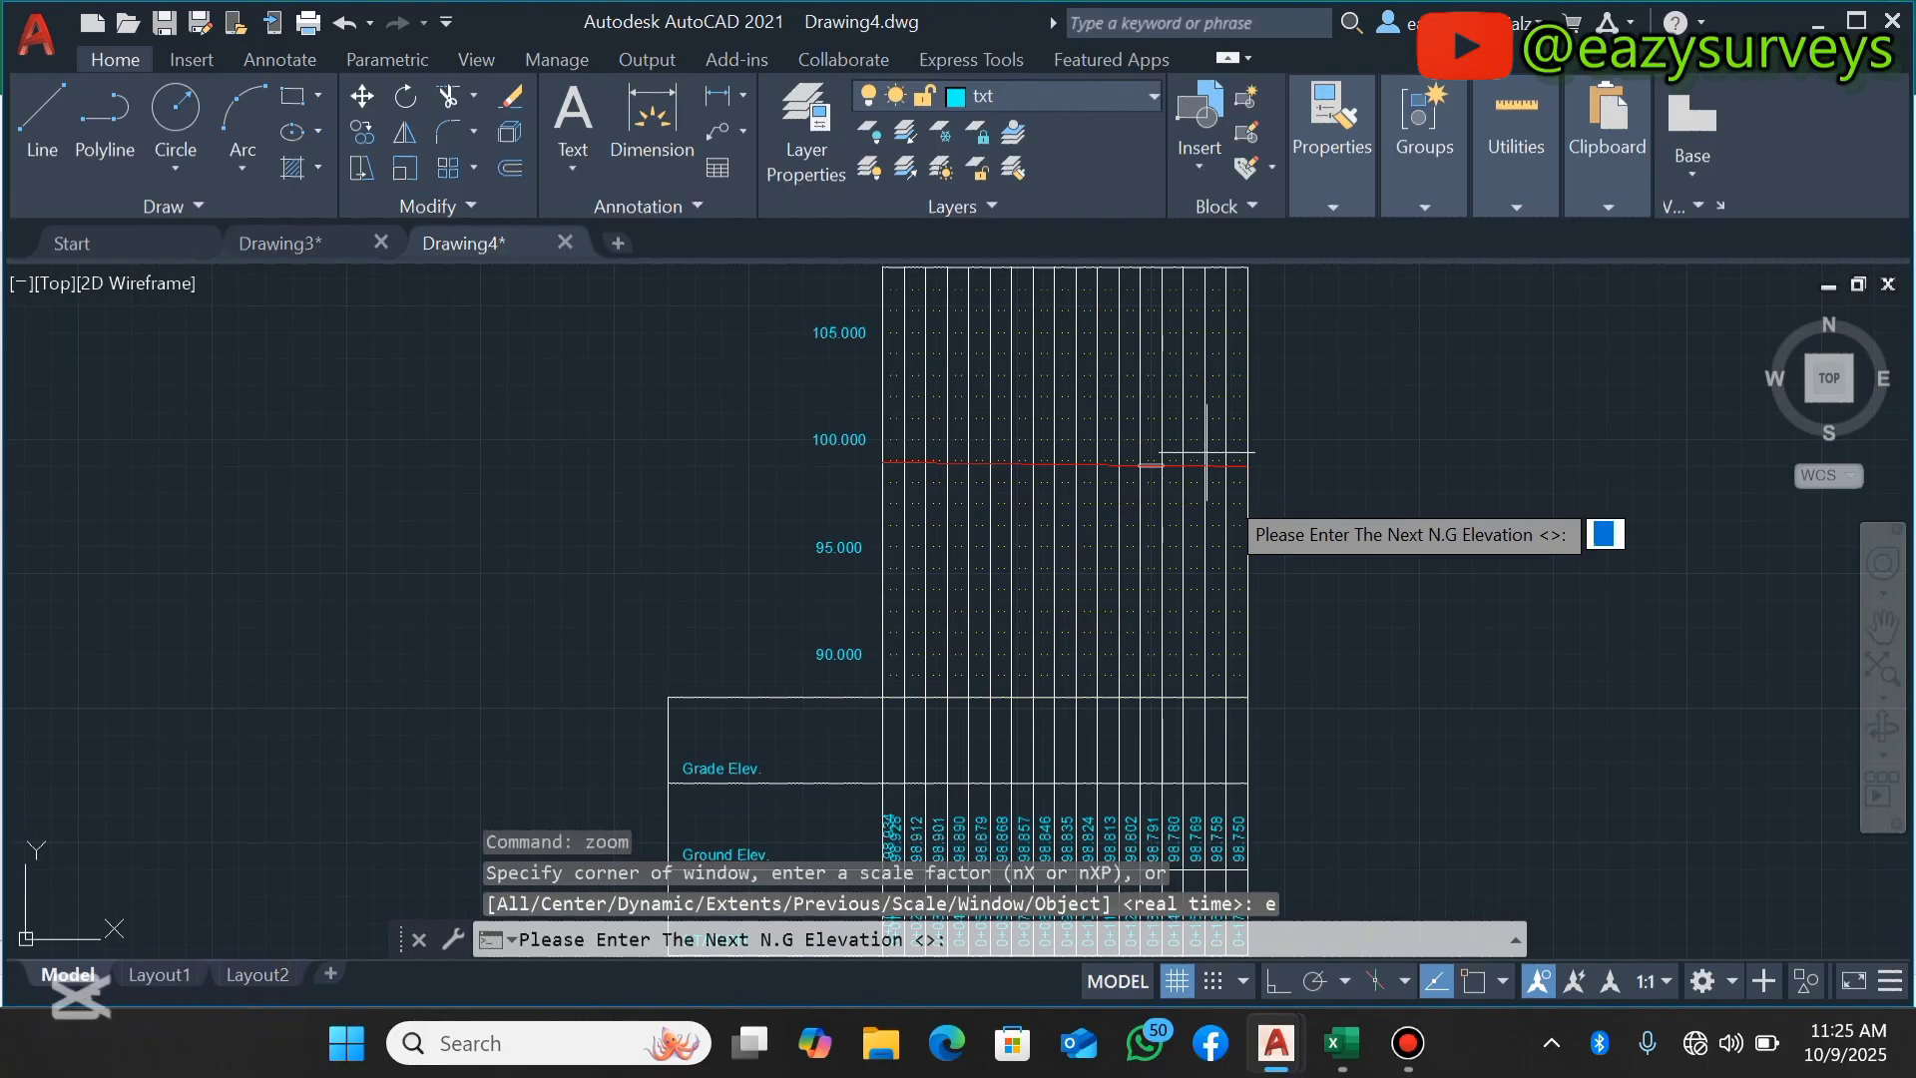
key(Escape)
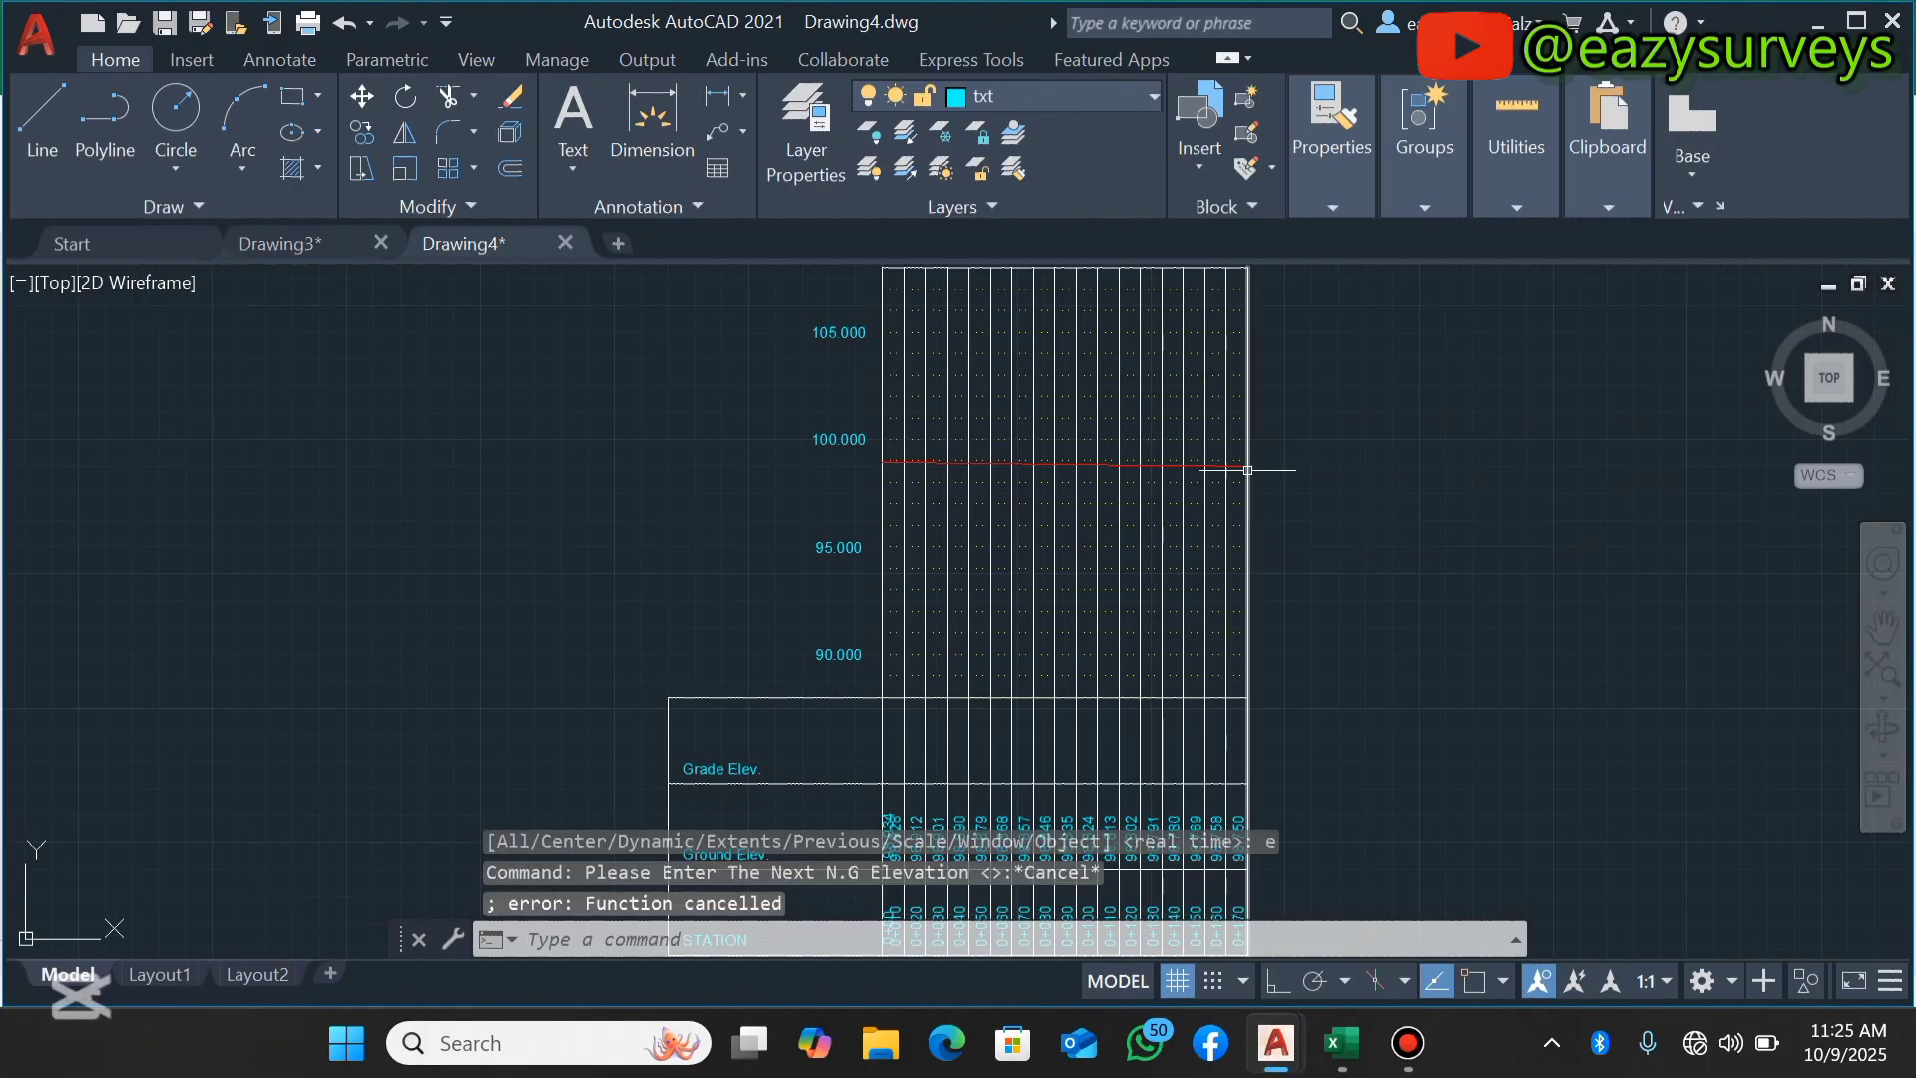
middle_drag(1024, 593, 1118, 562)
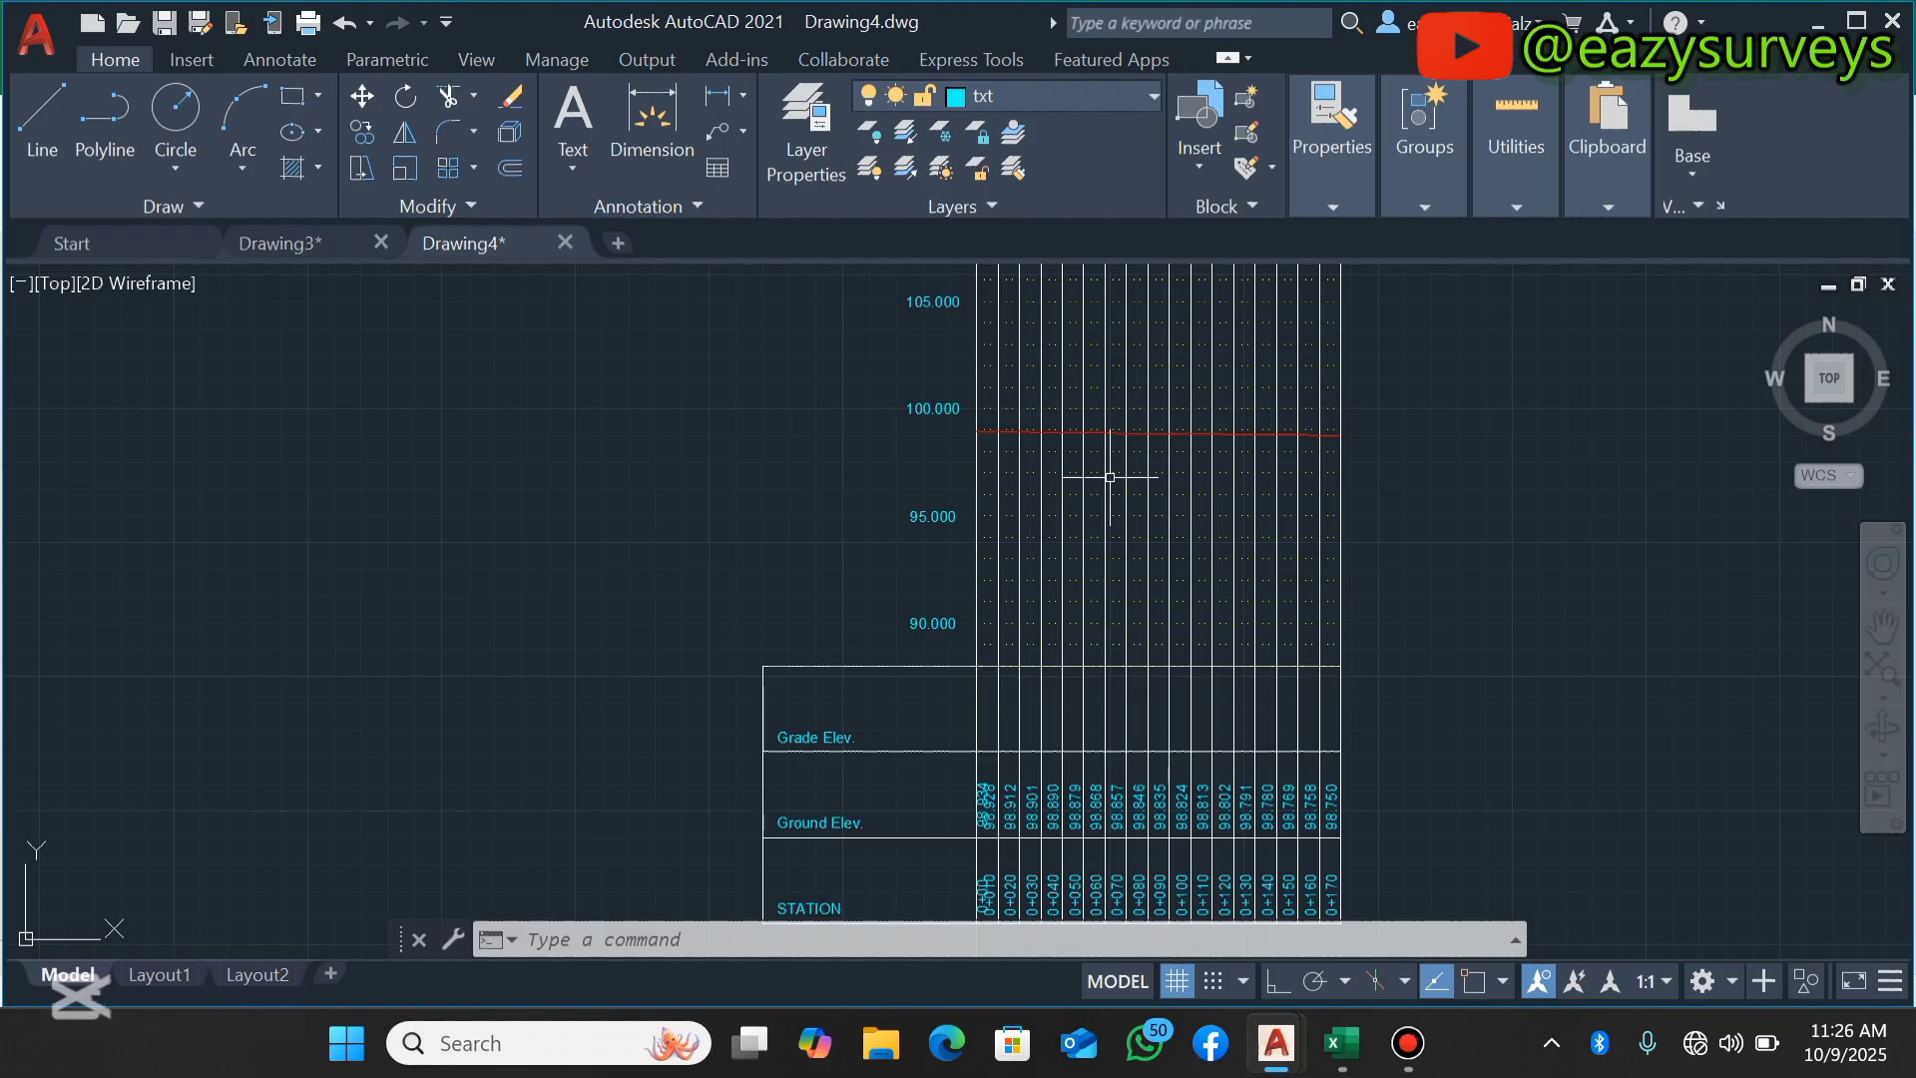
click(317, 243)
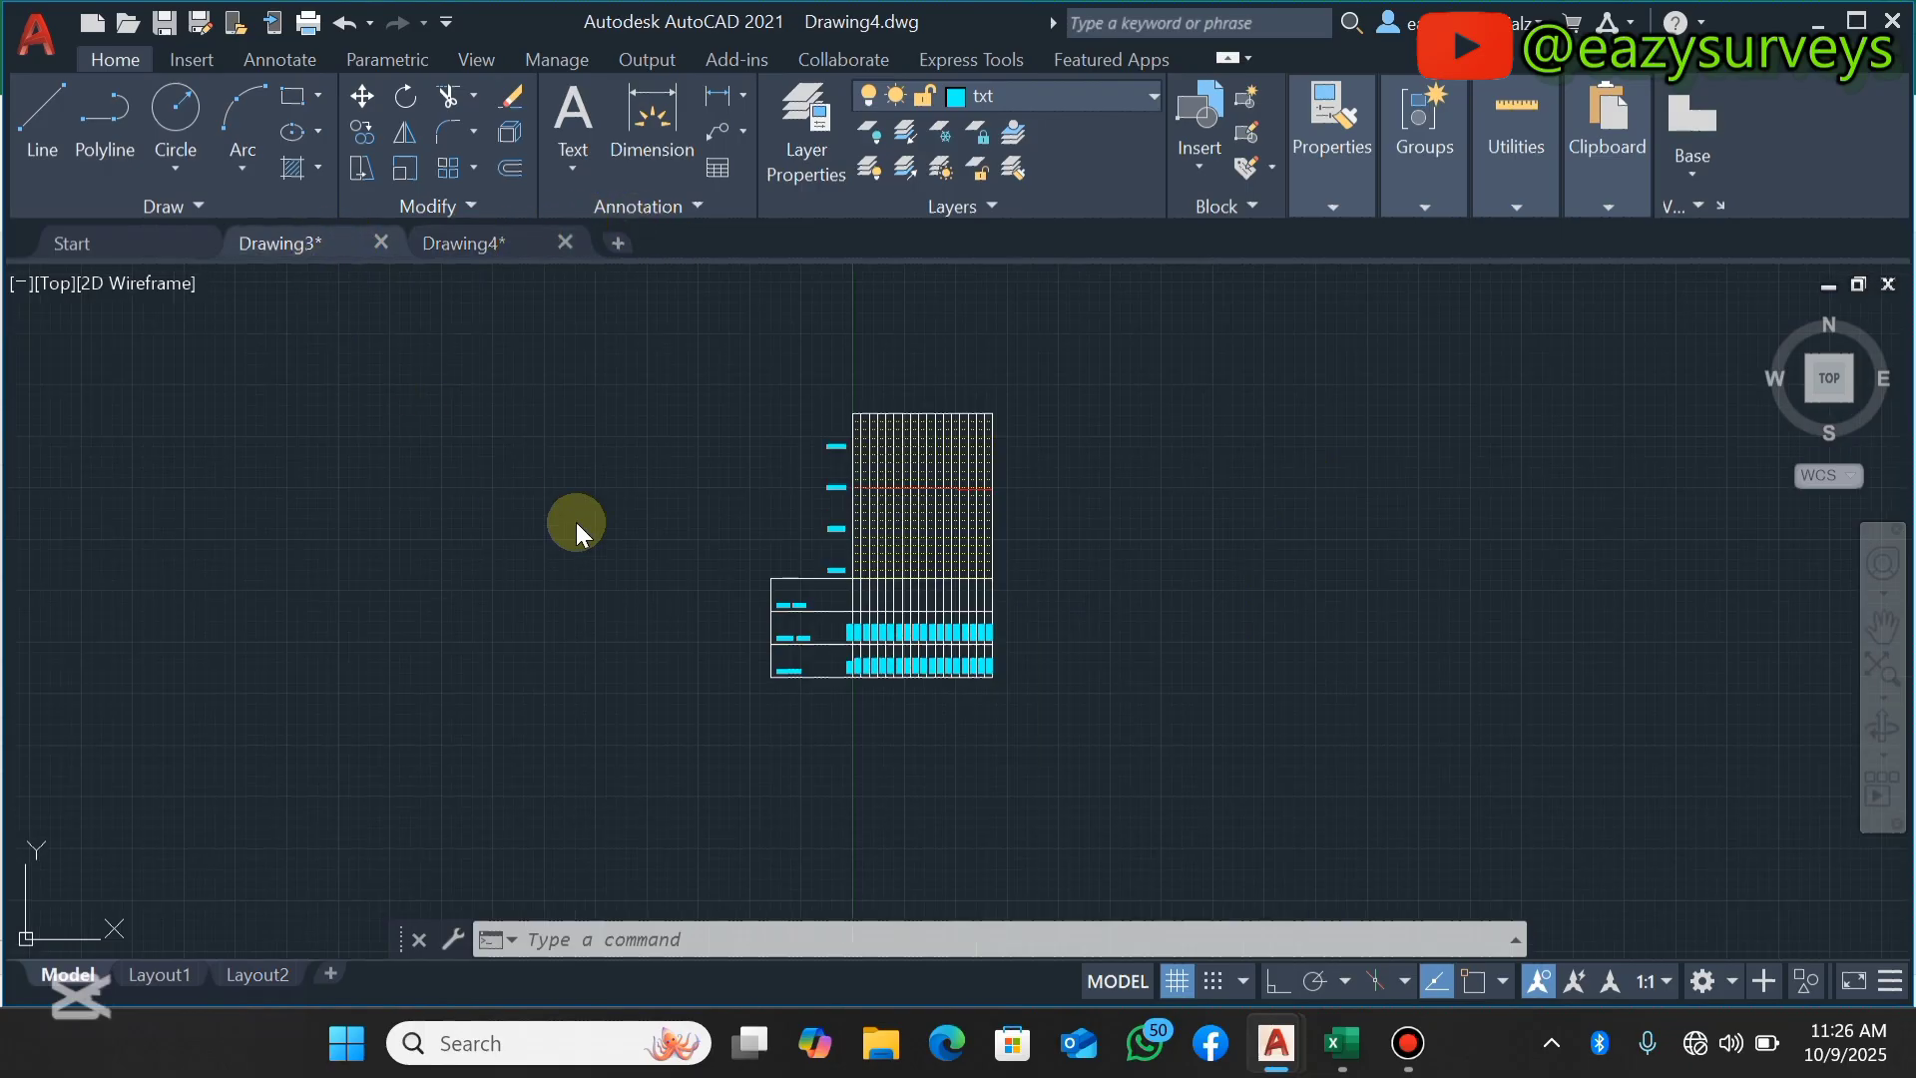
click(419, 243)
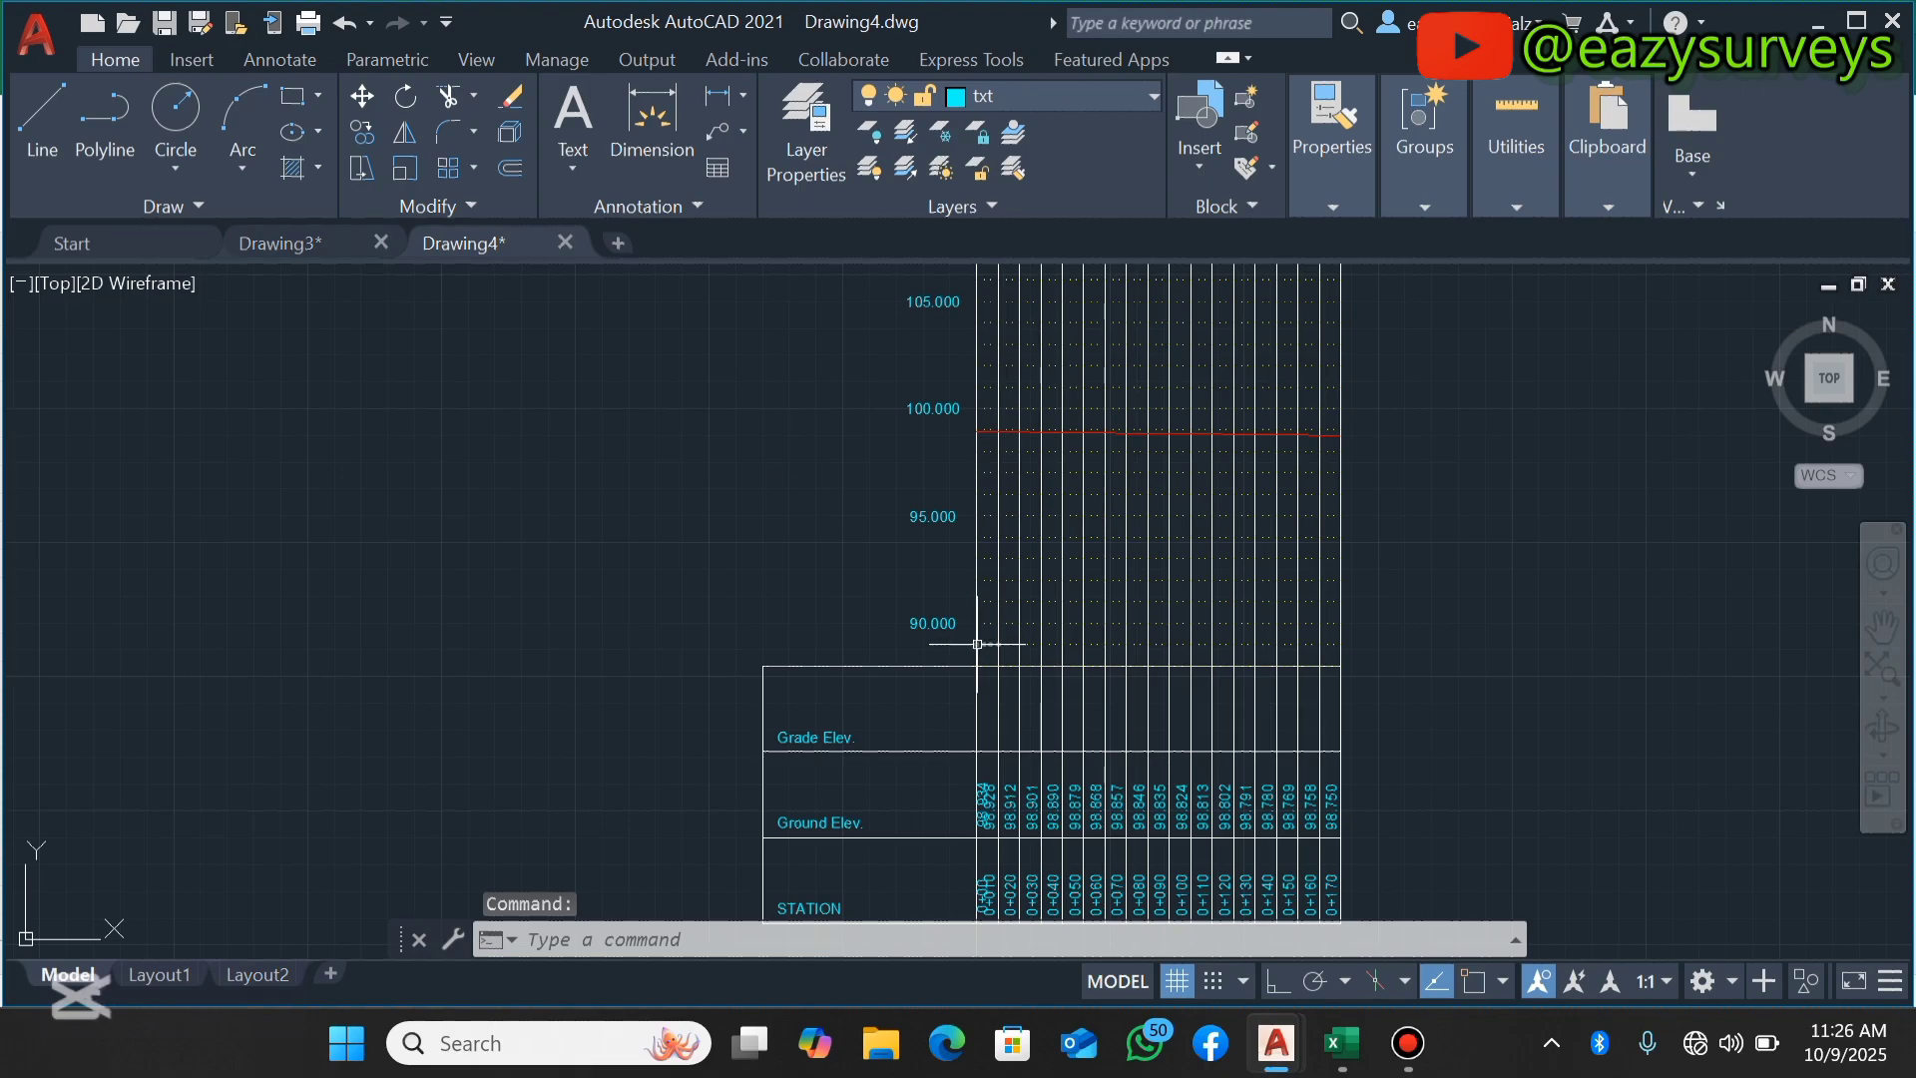
In Drawing3, enable all object snap modes and draw a horizontal 10-unit line from the second to the first vertical line at the 90.000 level.
click(275, 243)
scroll(810, 579, up, 5)
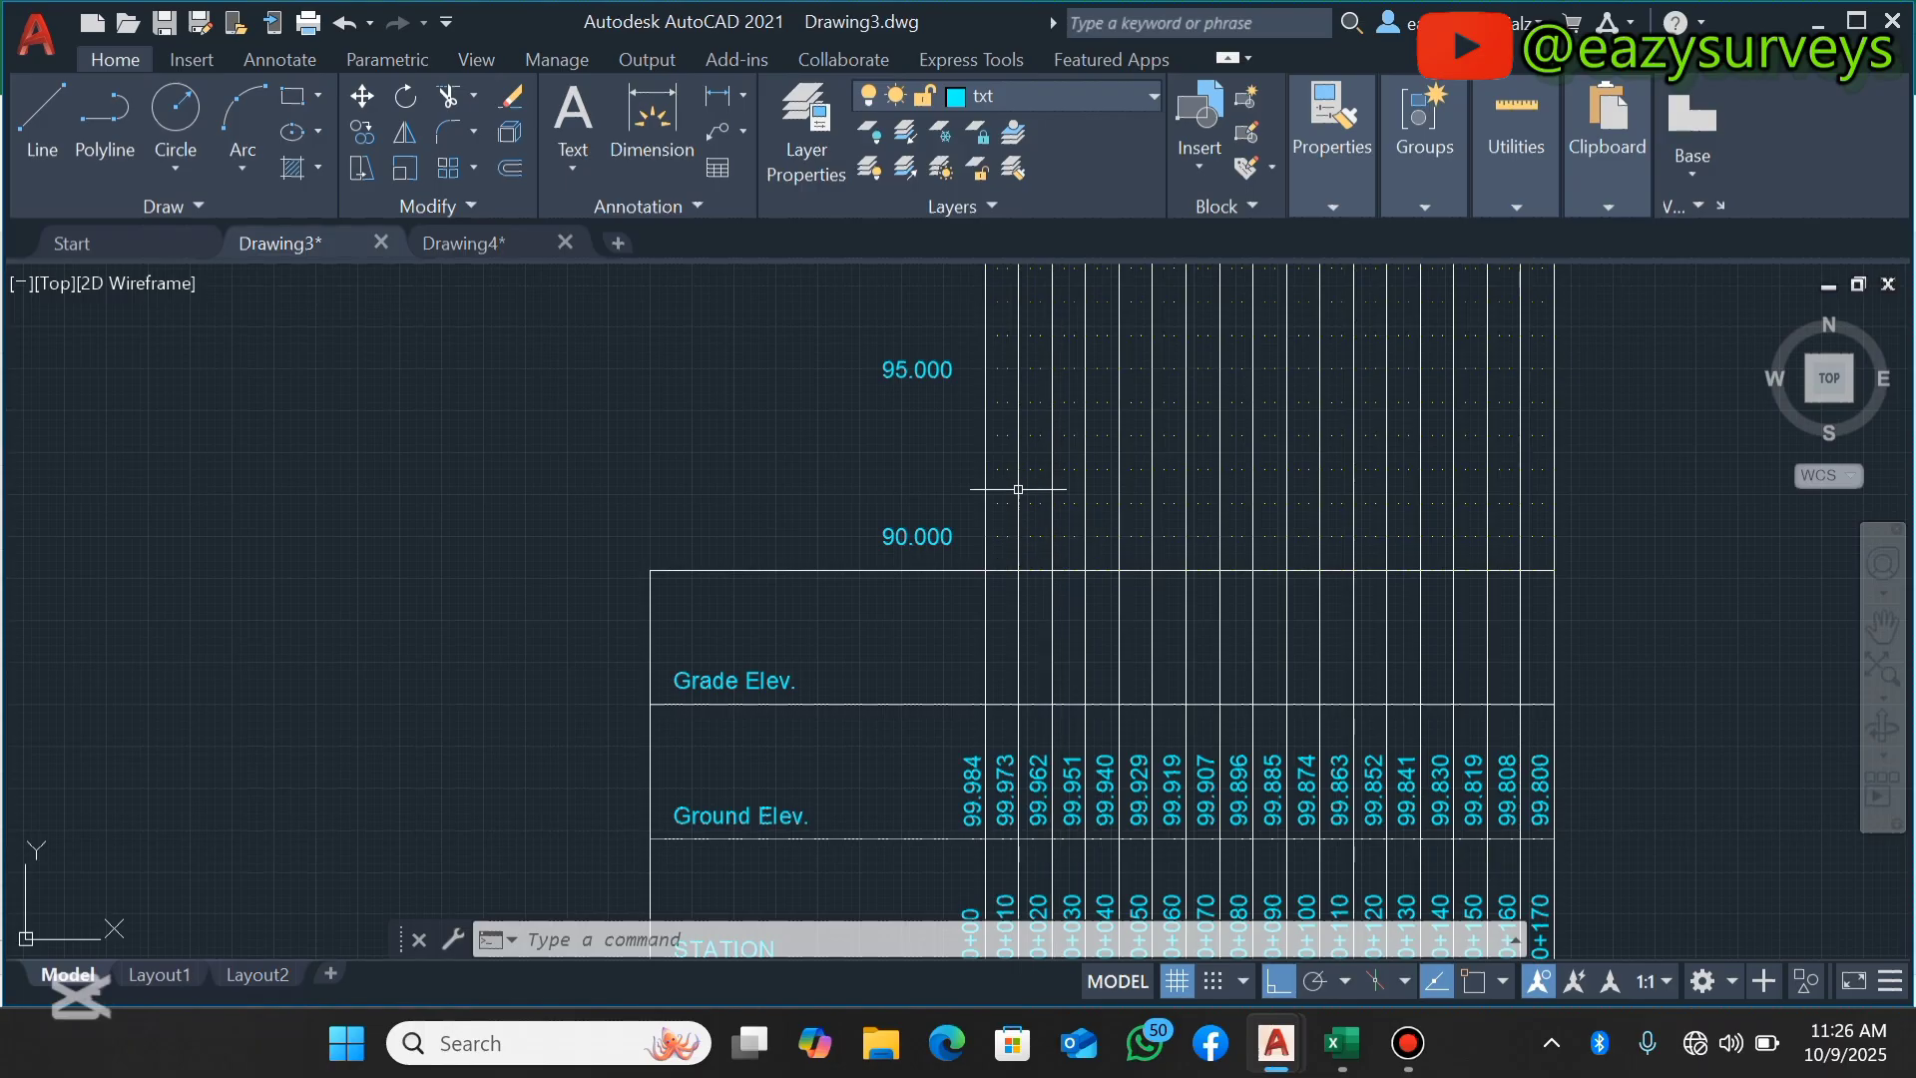
scroll(1007, 537, up, 2)
scroll(995, 537, up, 2)
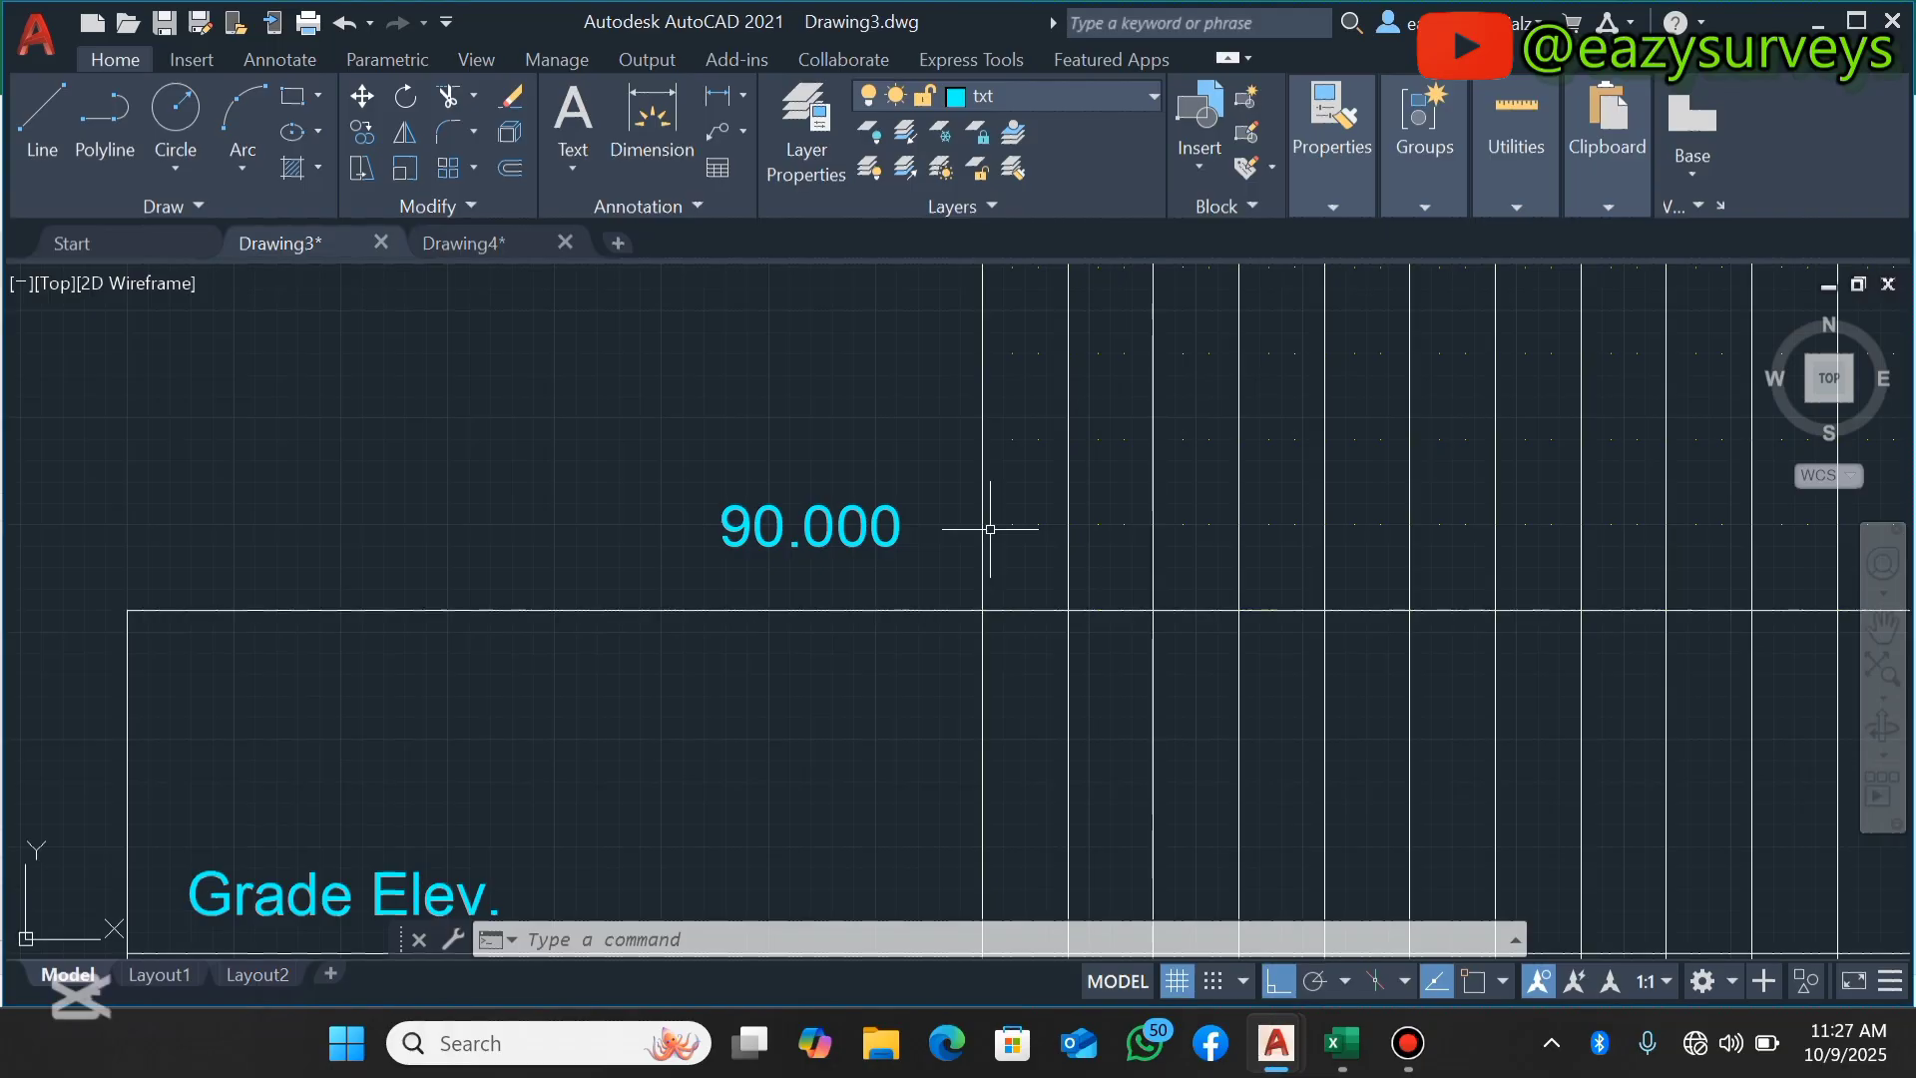
click(56, 100)
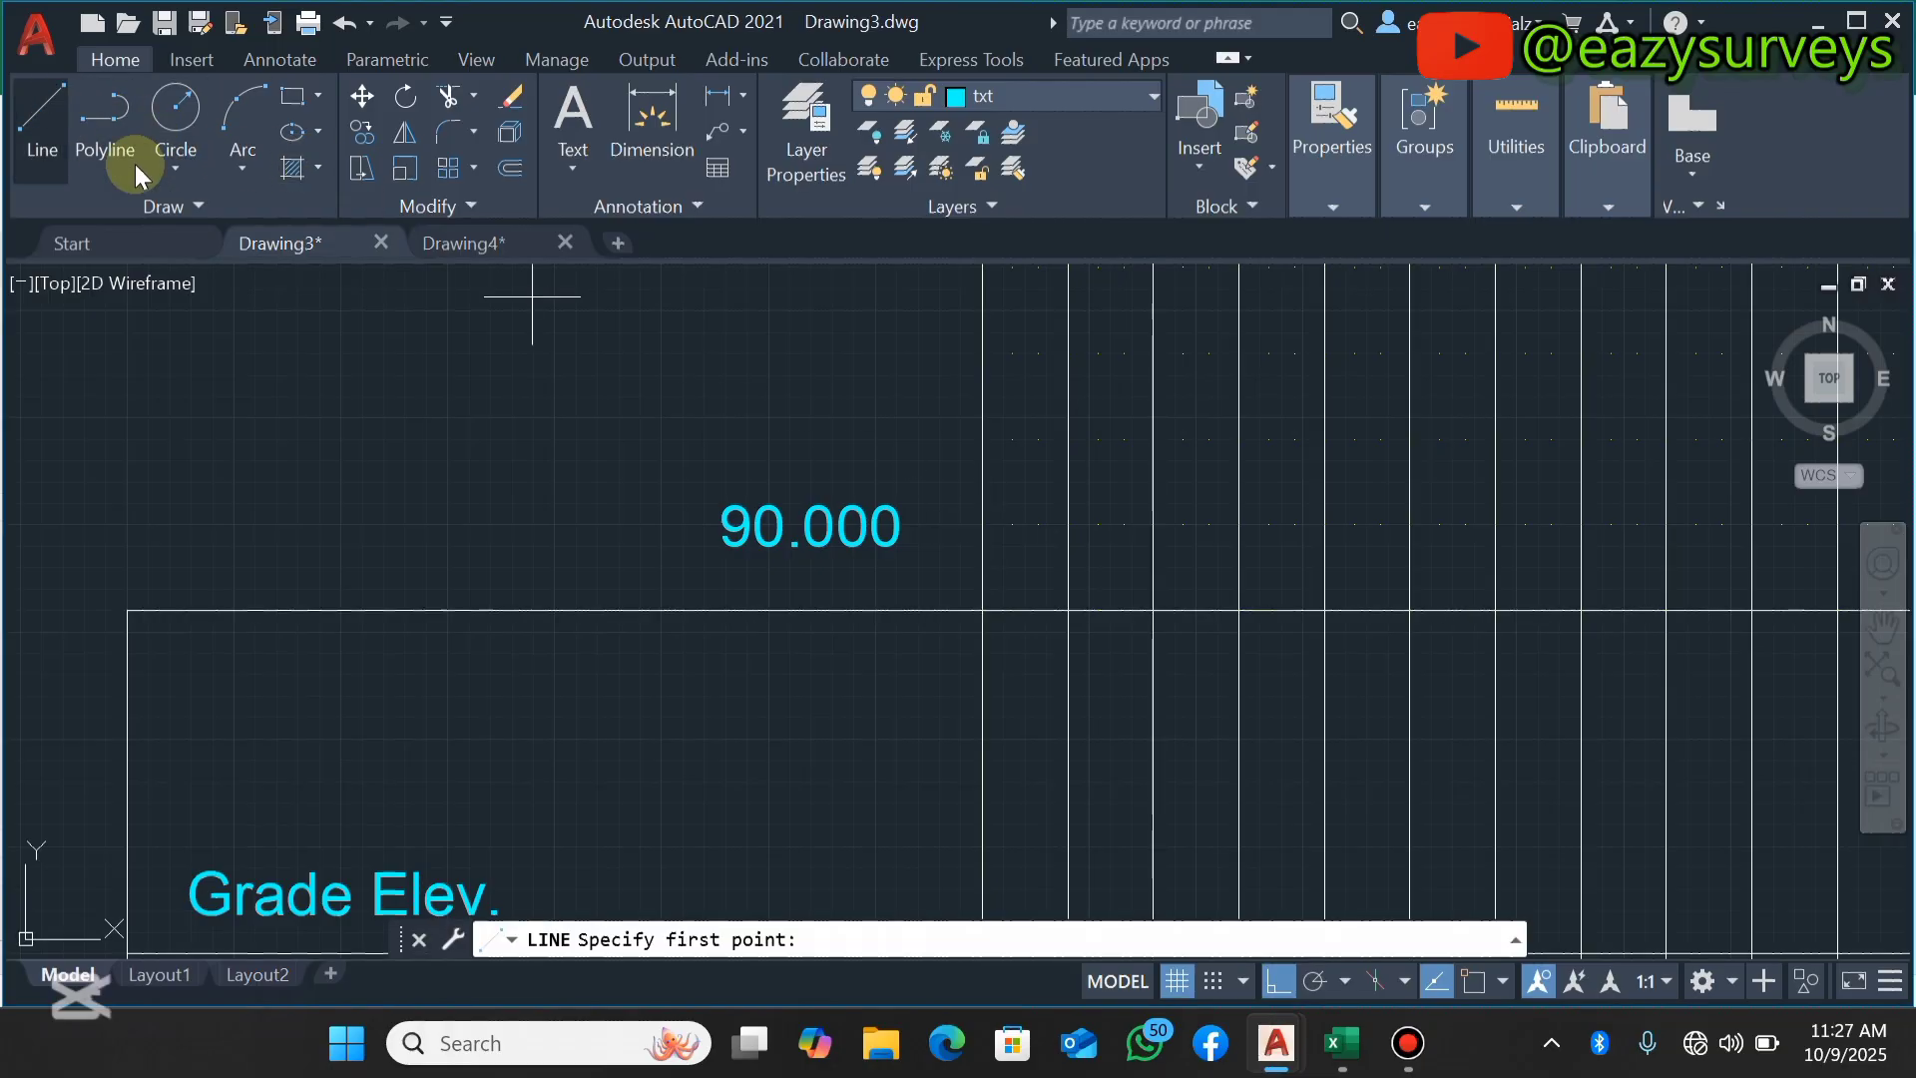
right_click(1482, 978)
click(1497, 953)
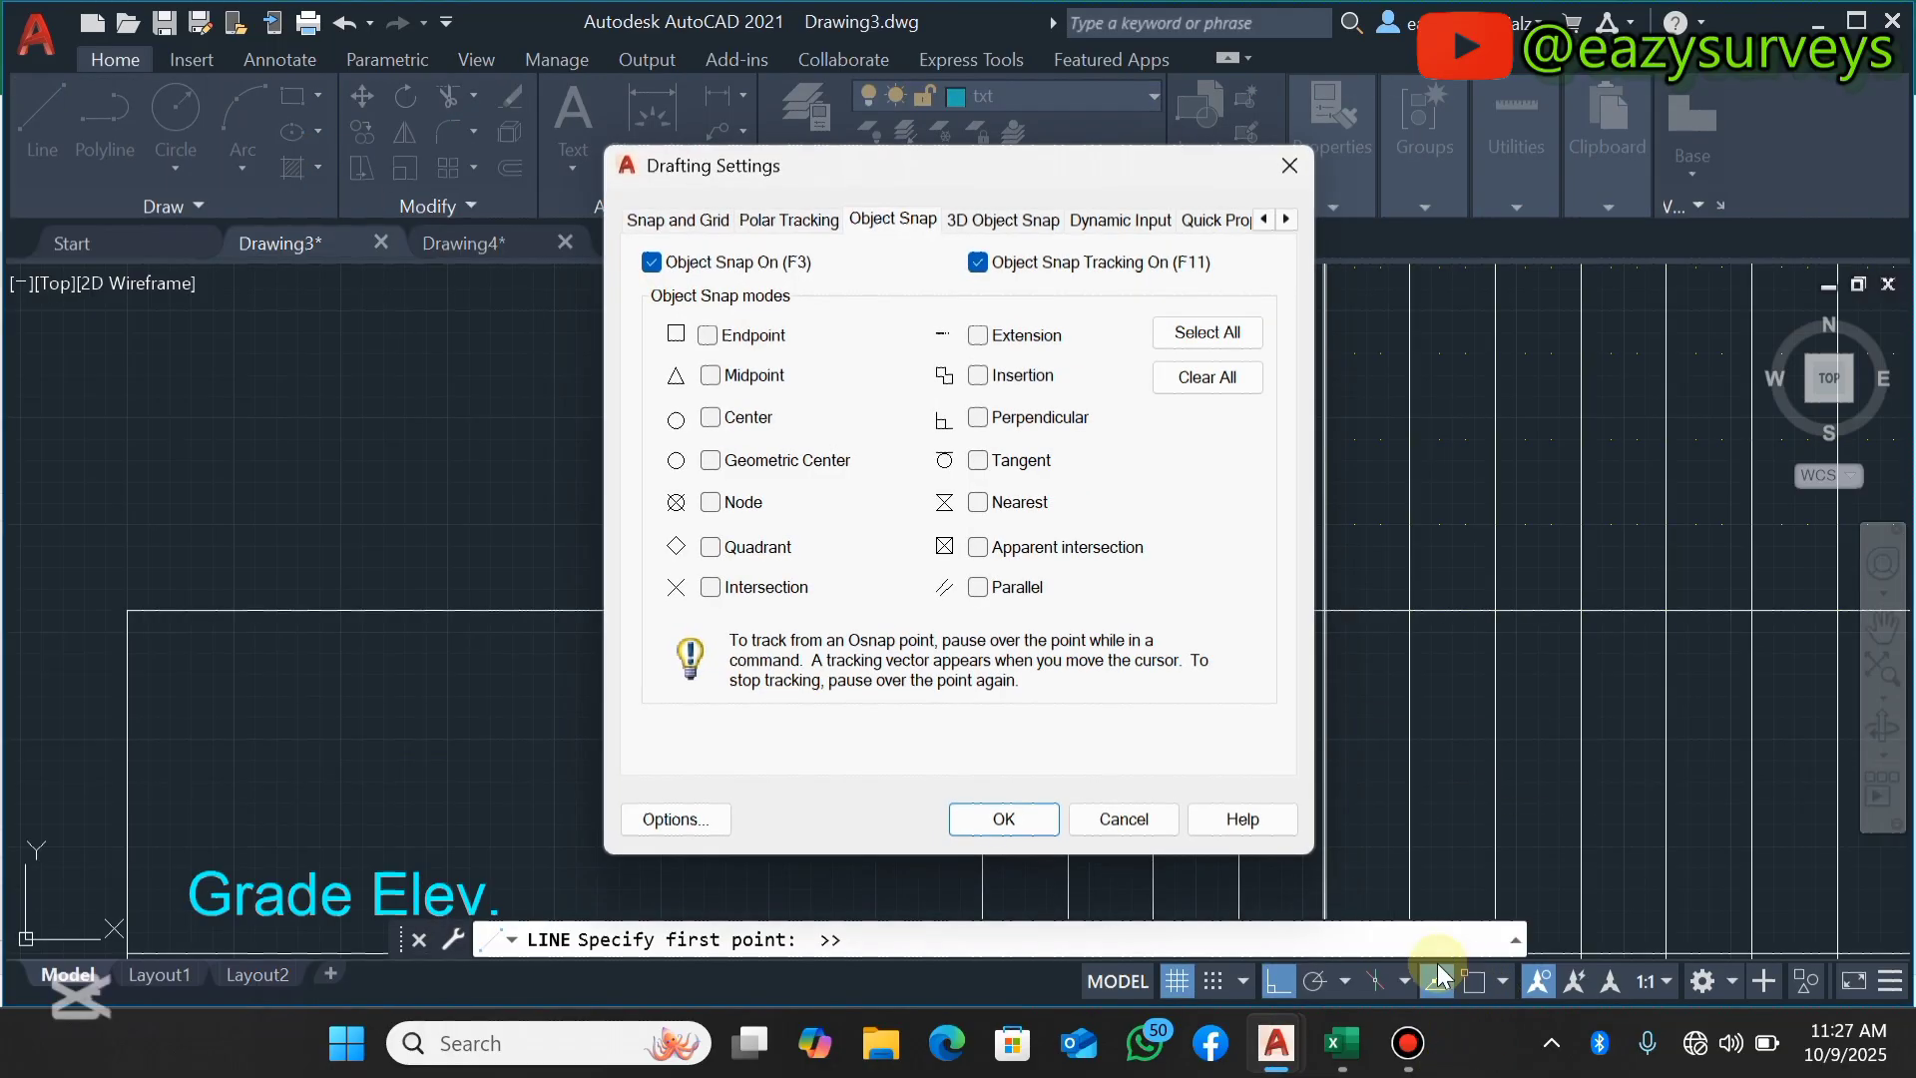
click(1203, 332)
click(1006, 817)
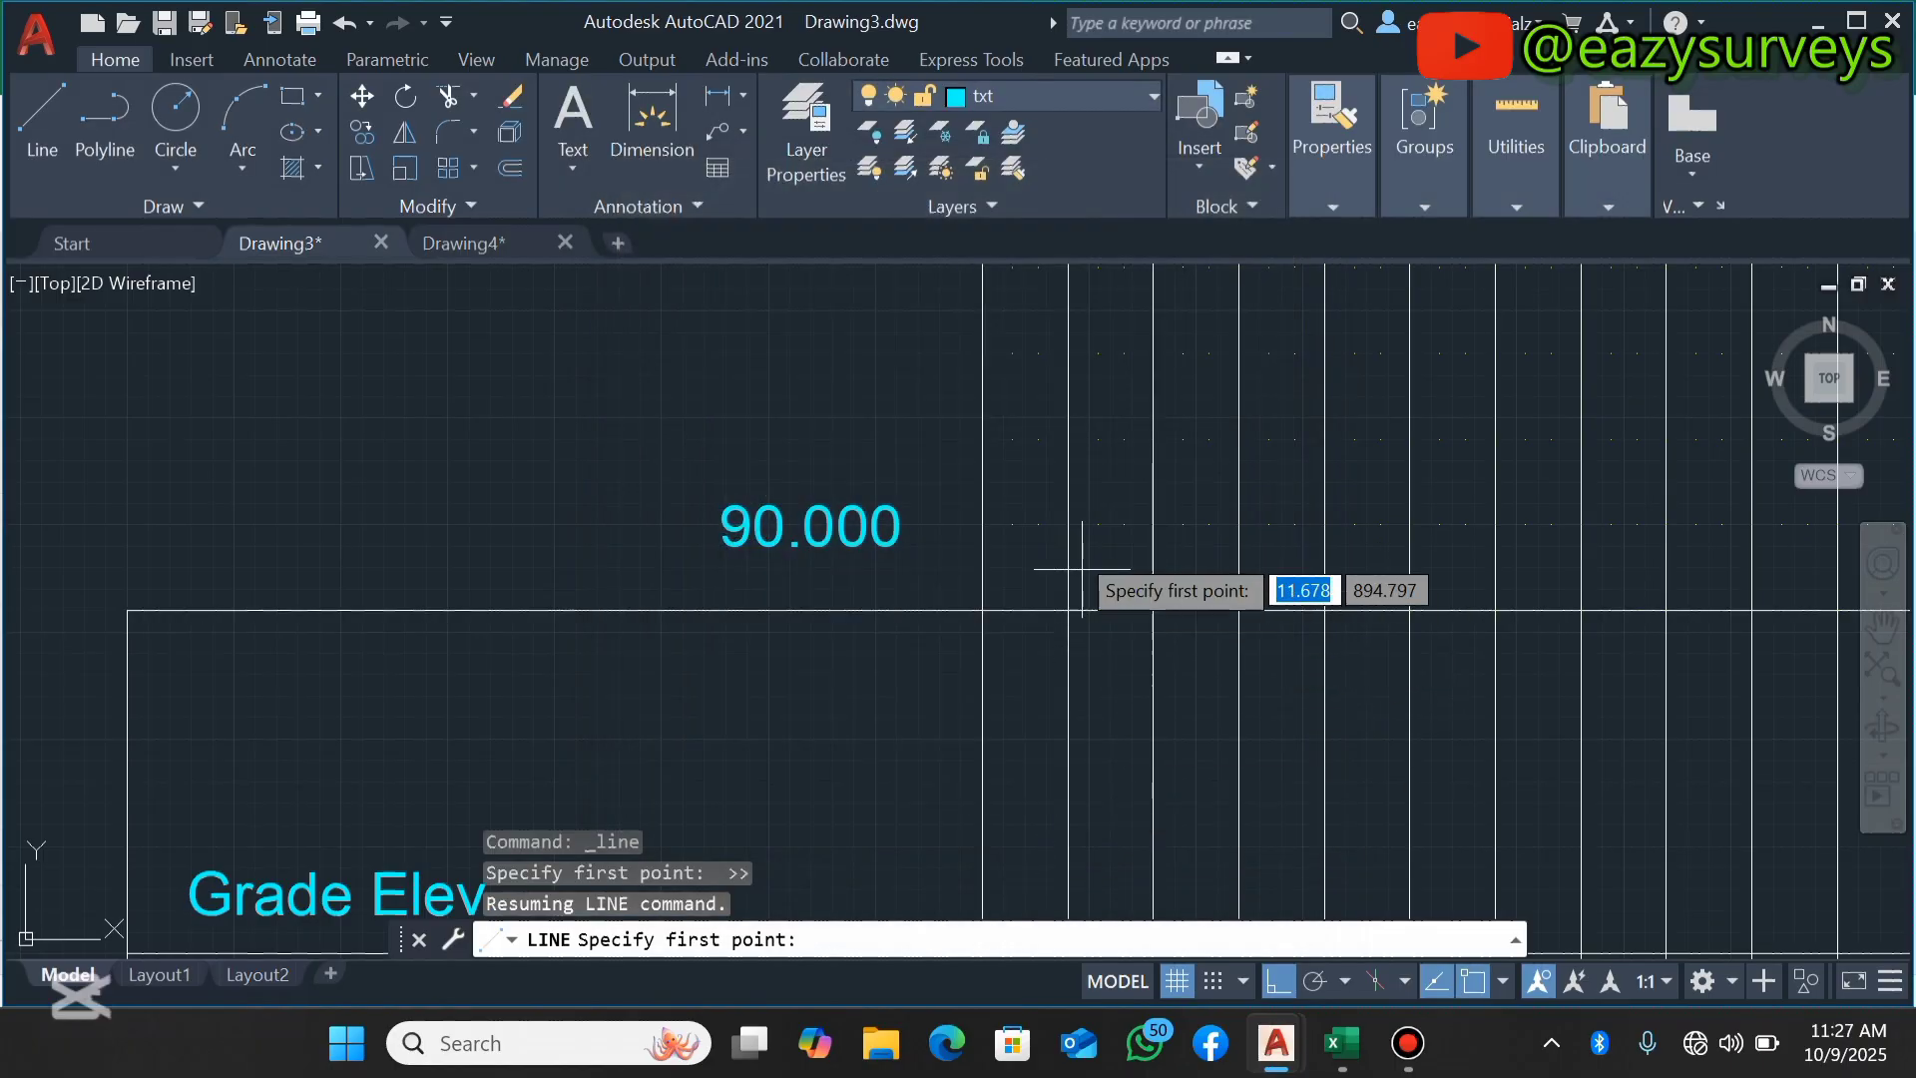
click(1068, 522)
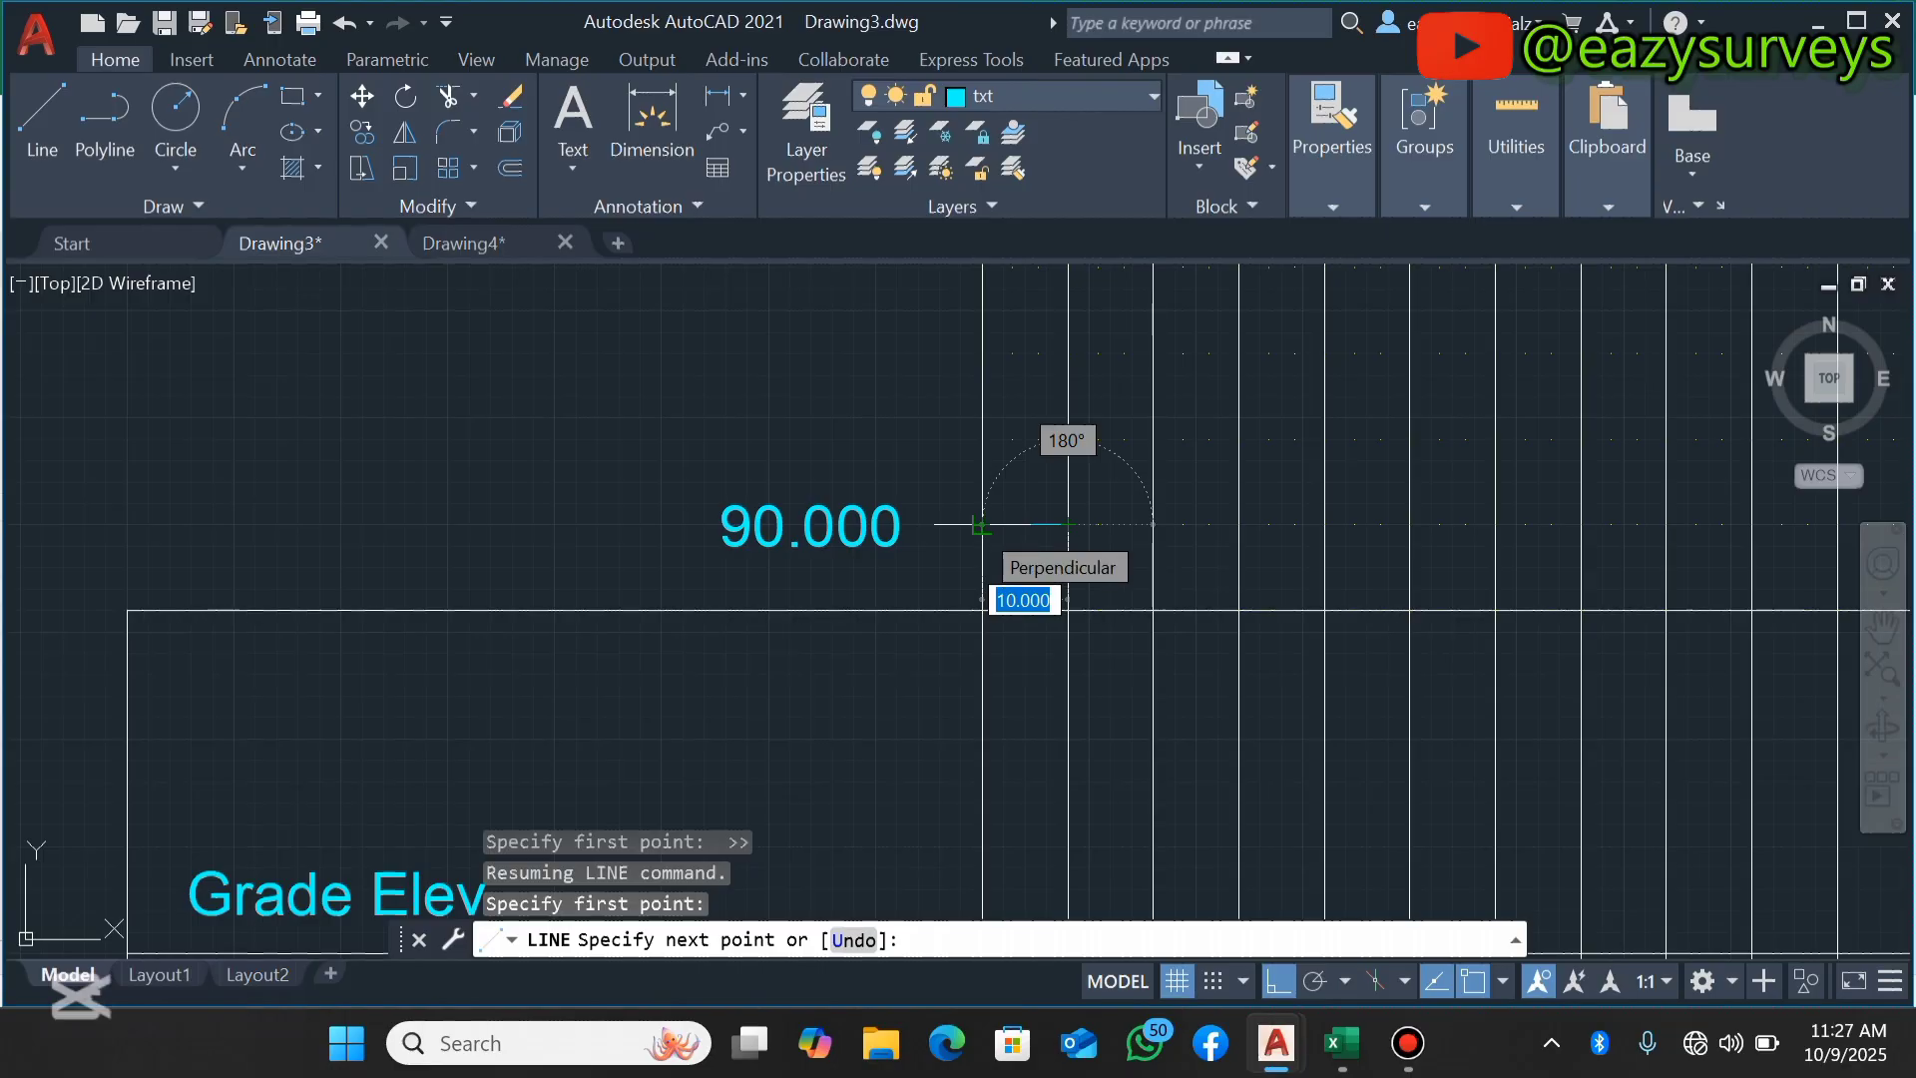
click(983, 524)
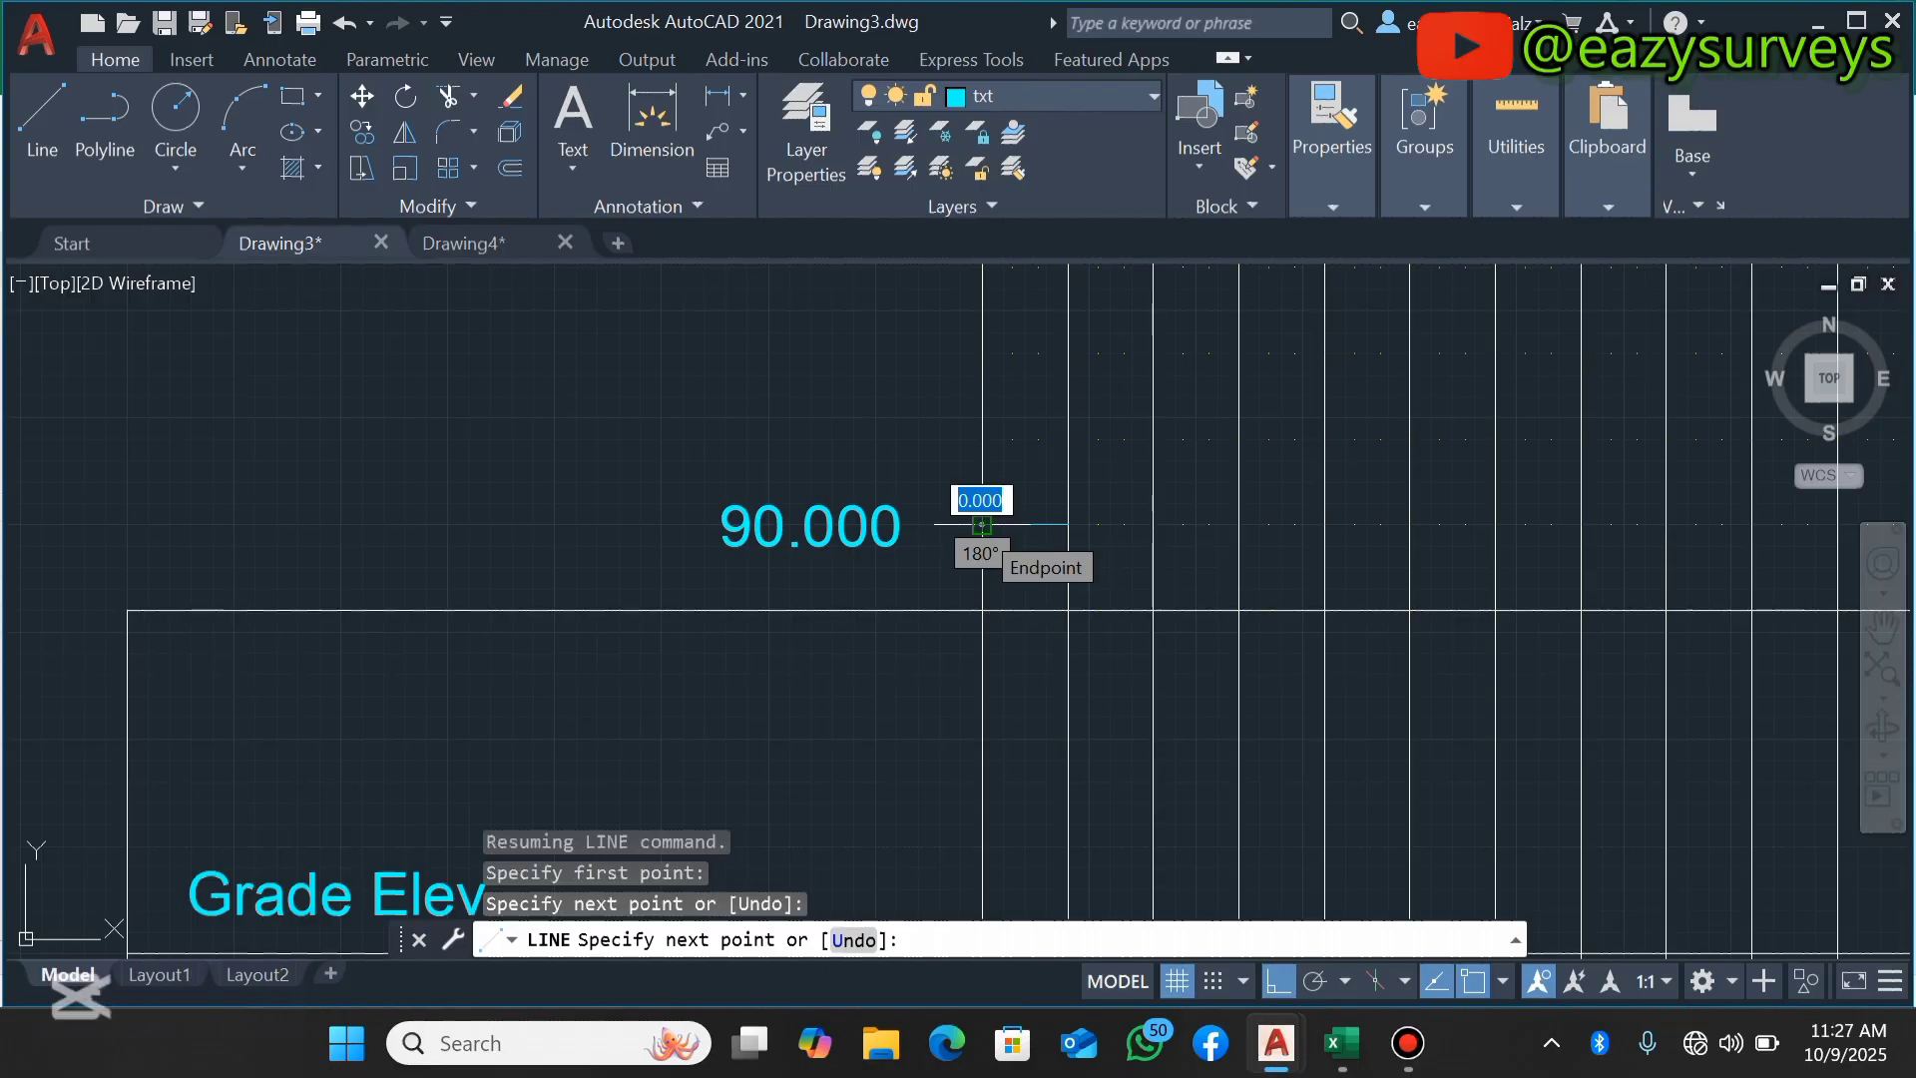
Switch to Drawing4 and draw a horizontal 10-unit line from the second to the first vertical line at the 90.000 level.
key(Escape)
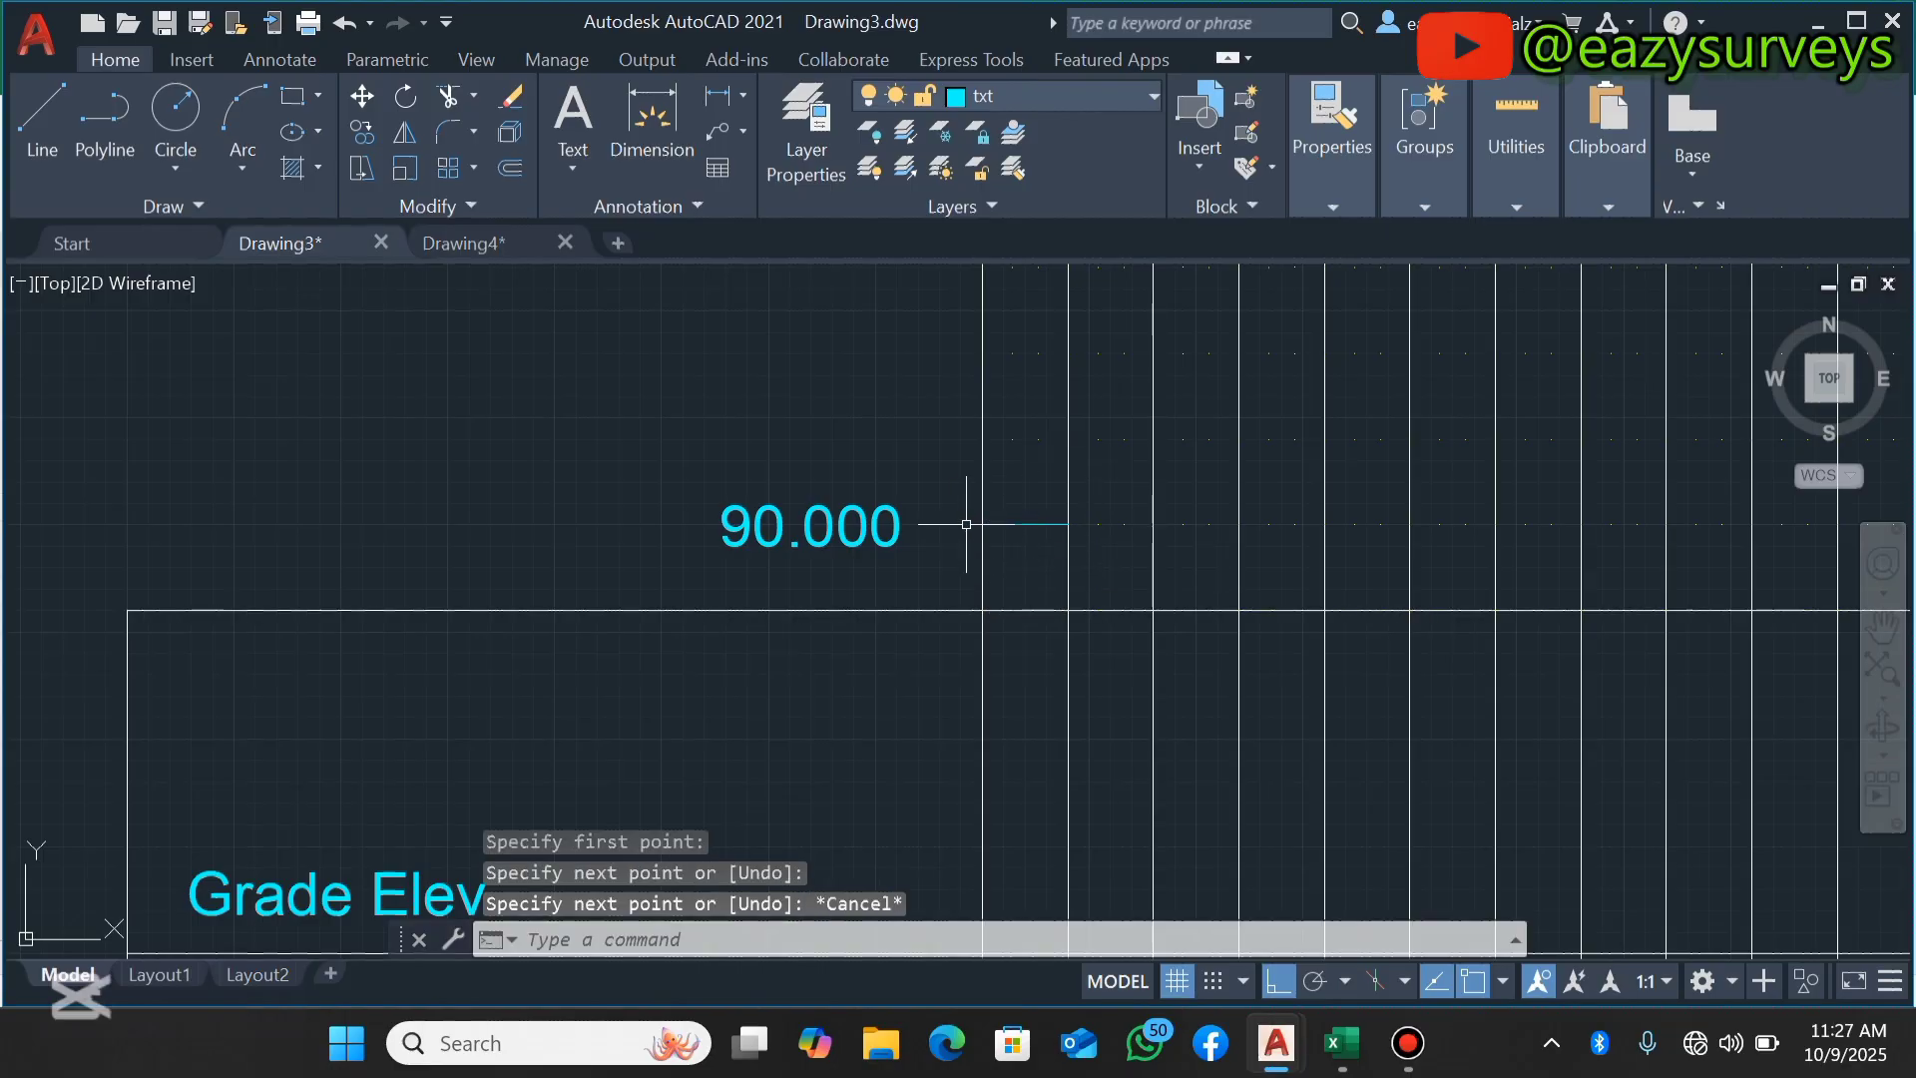
click(526, 249)
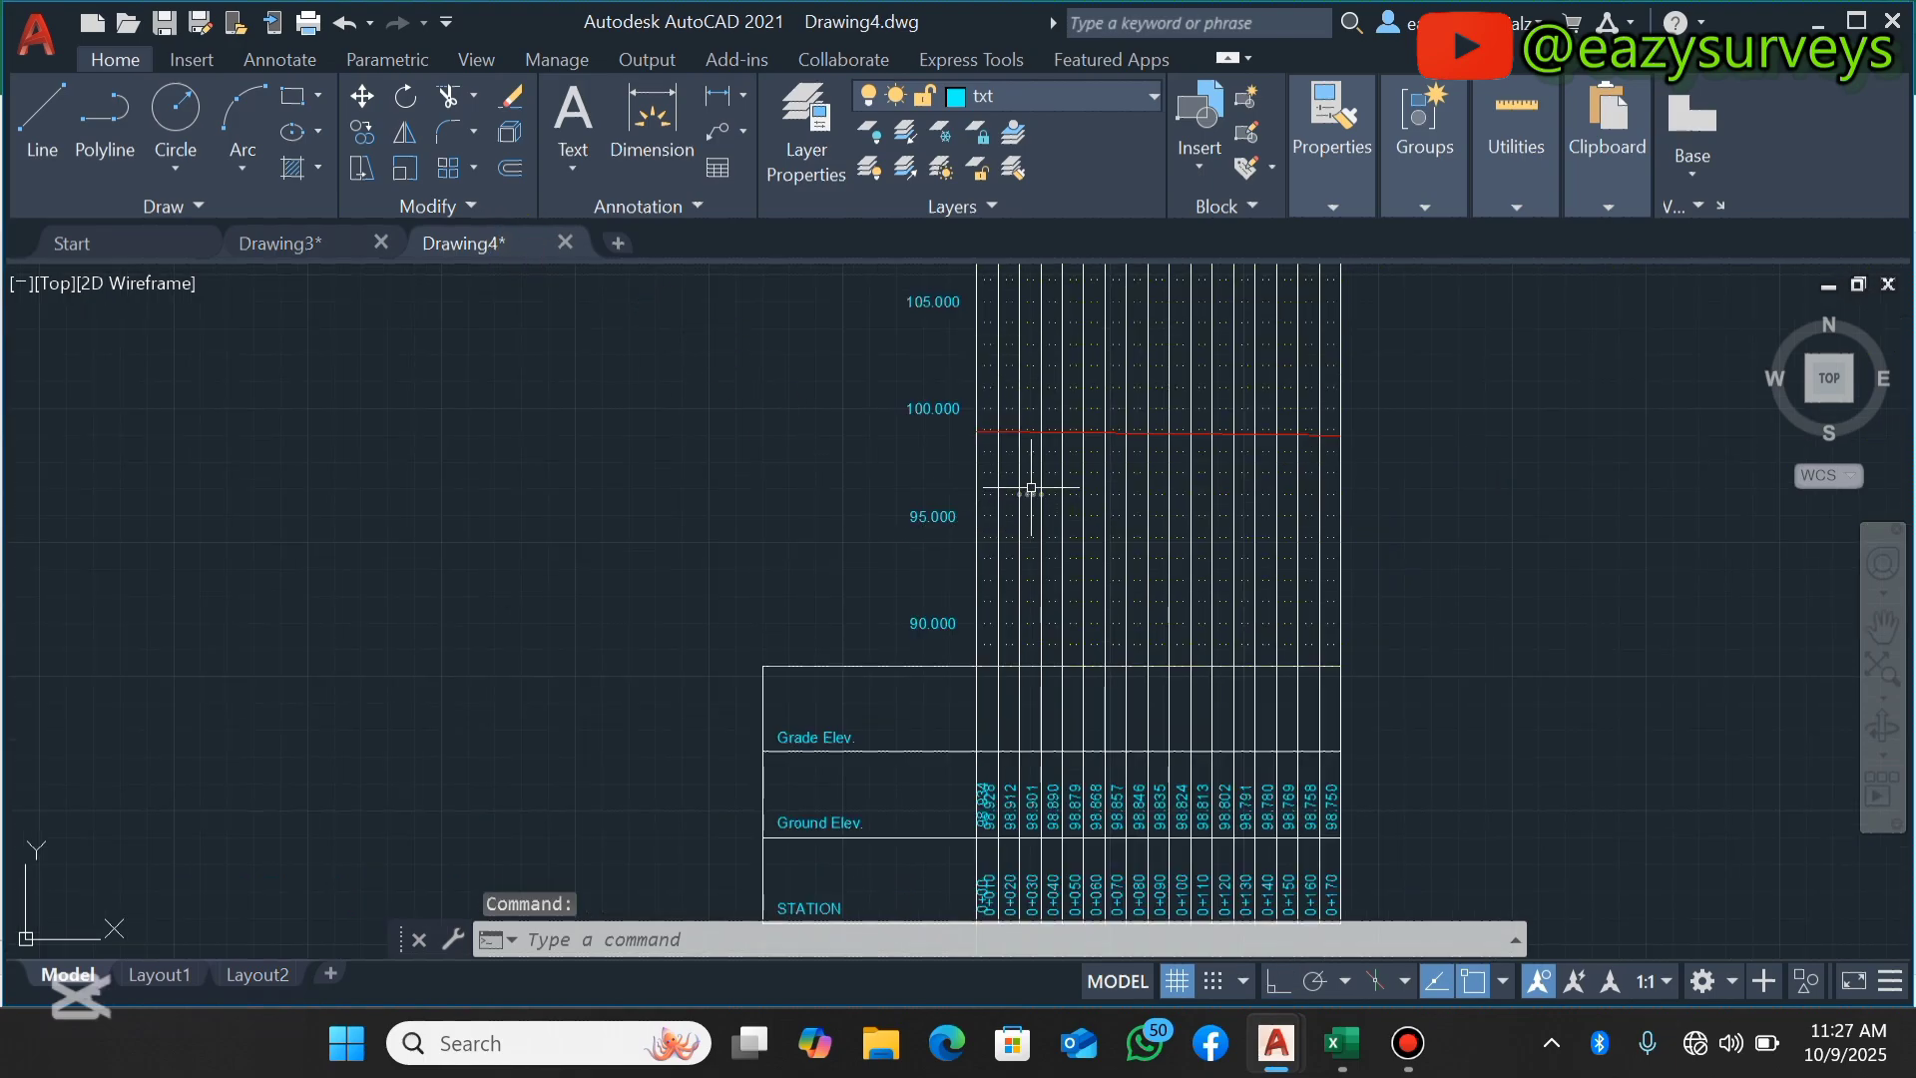
scroll(979, 649, up, 6)
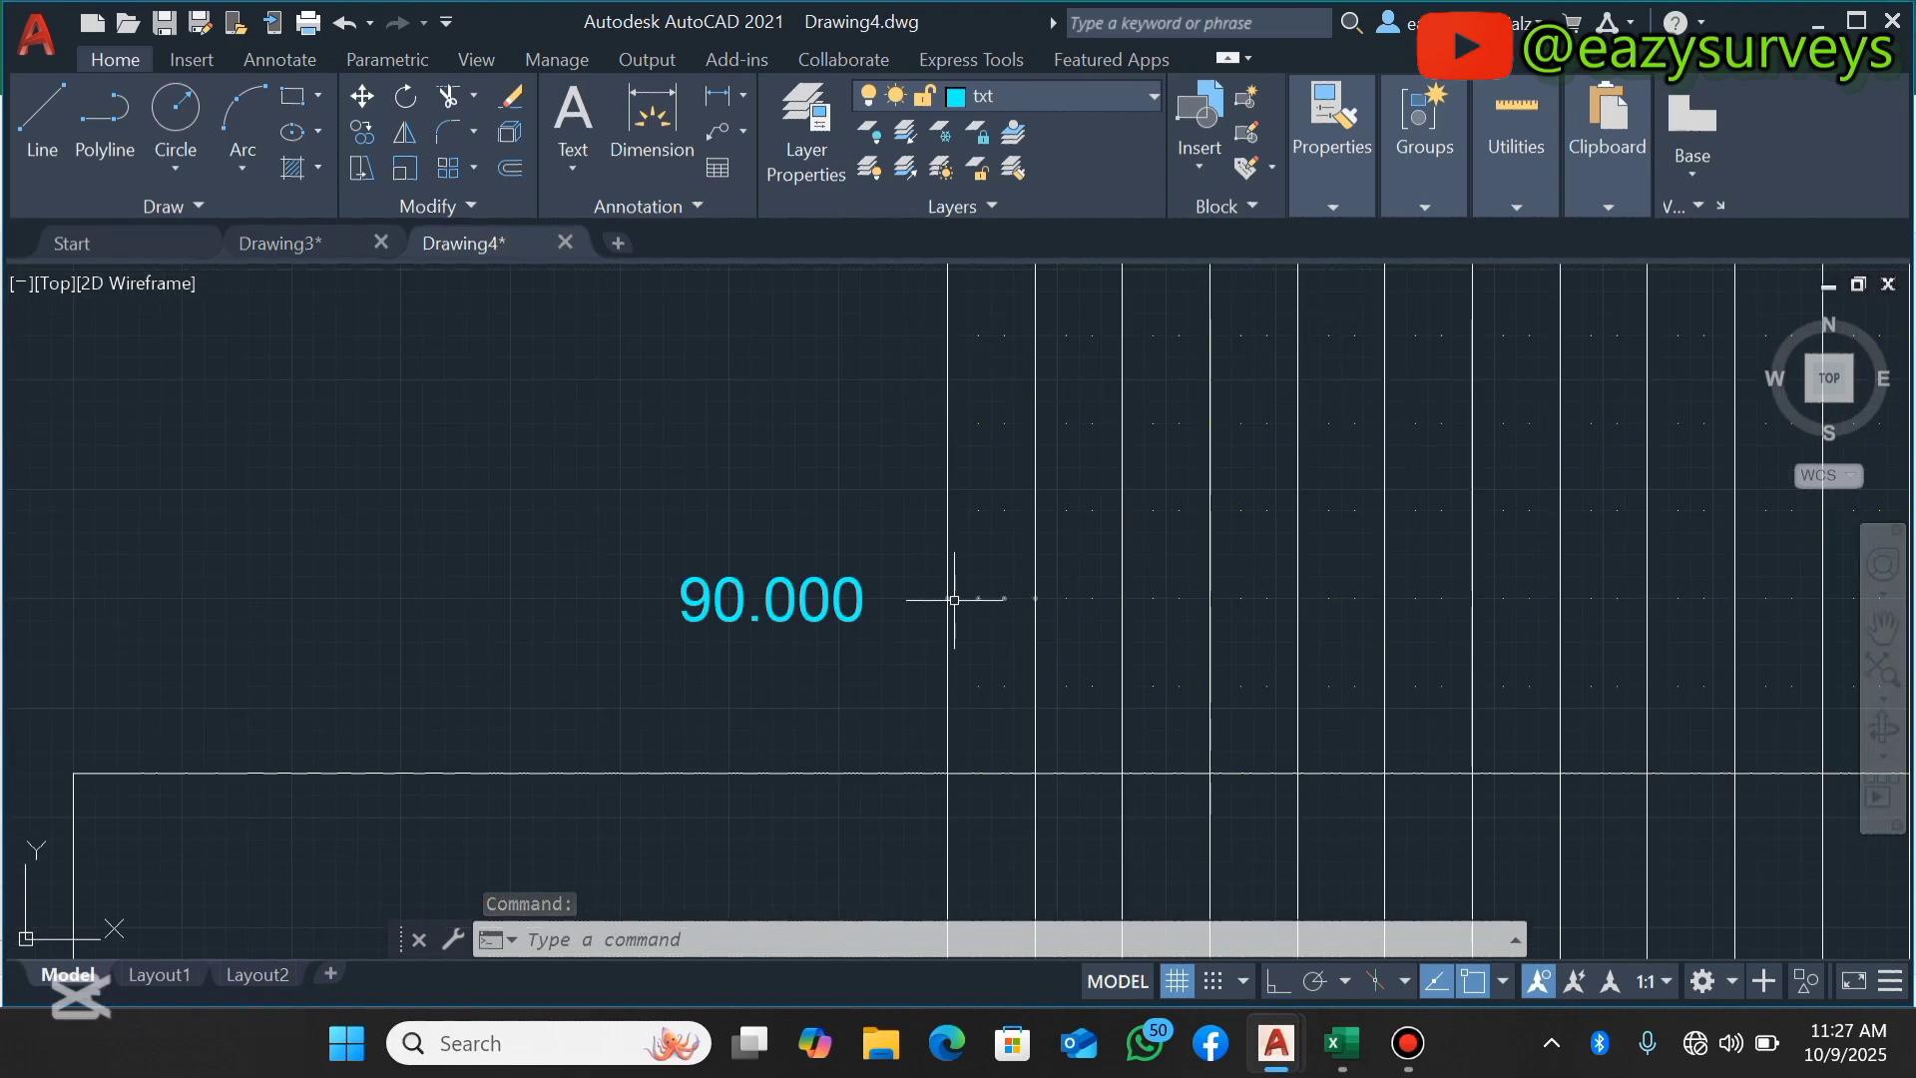
click(48, 100)
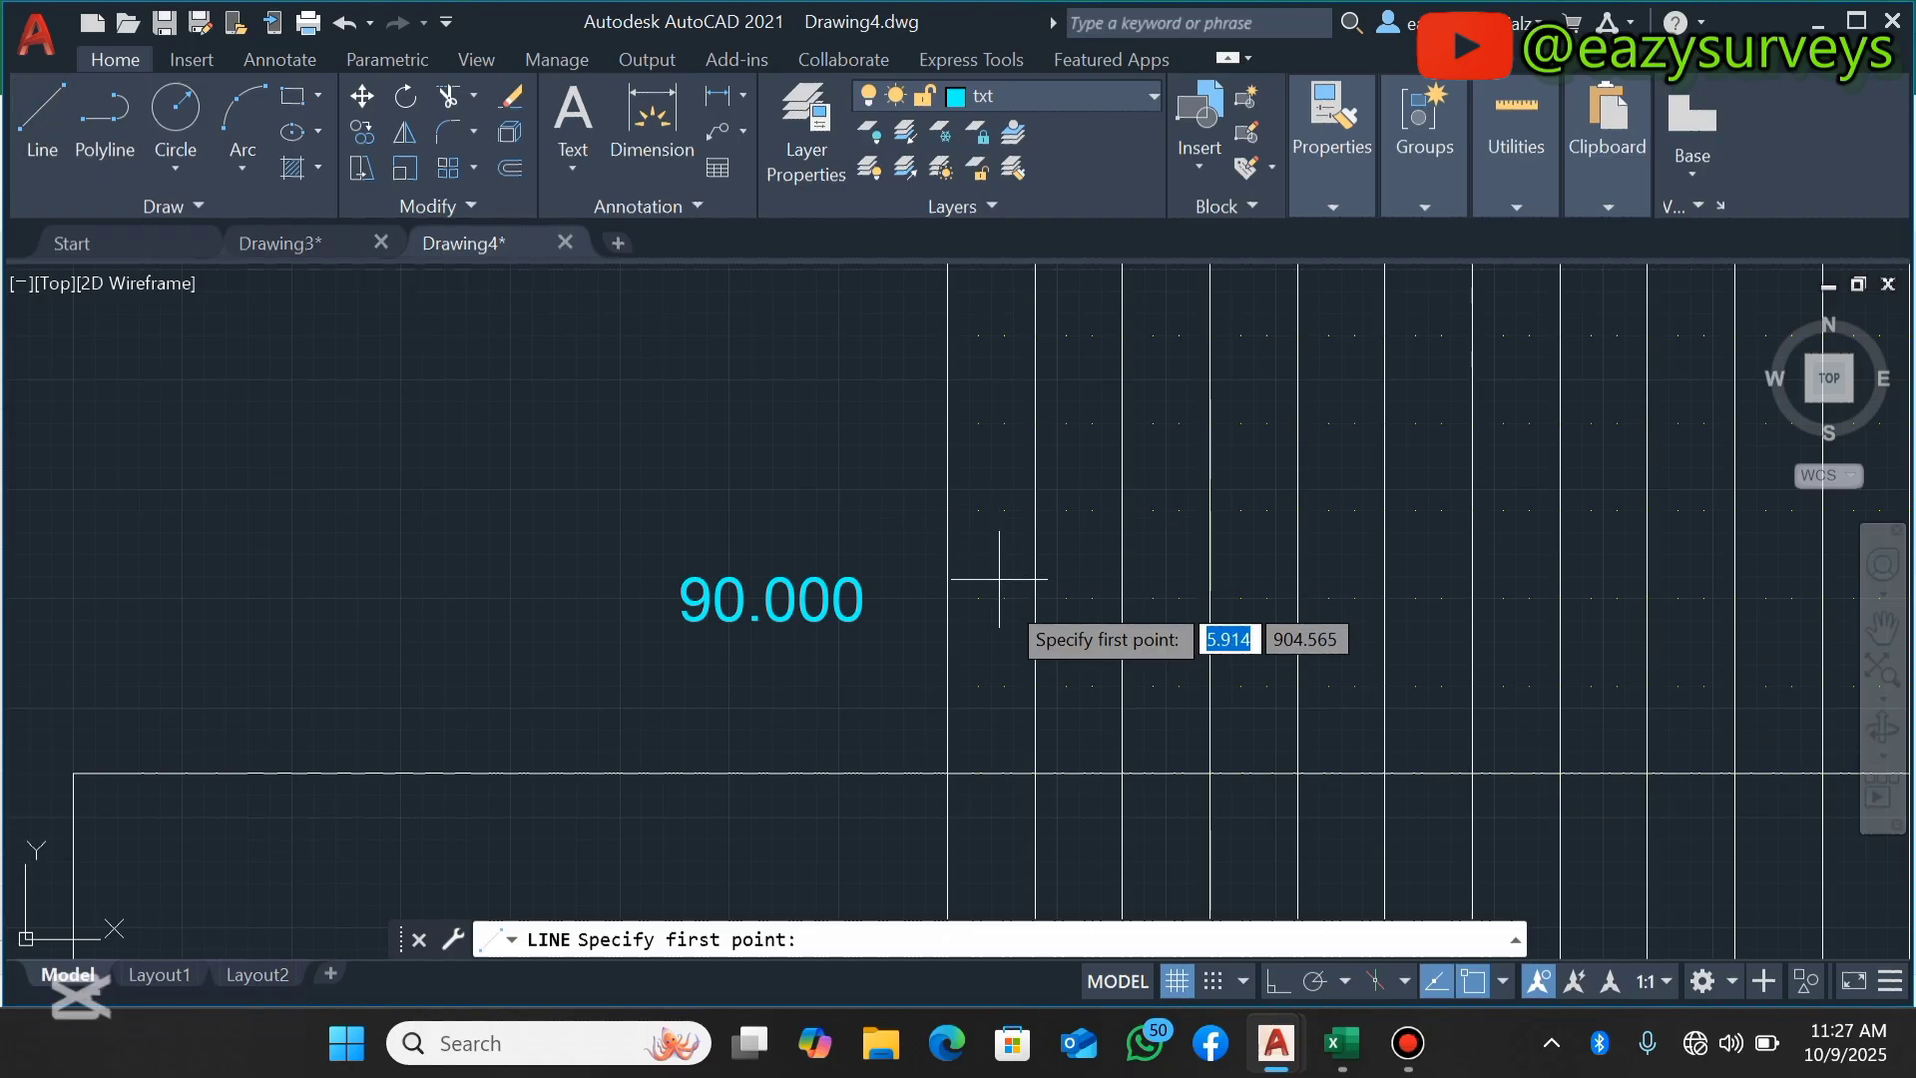
click(1035, 598)
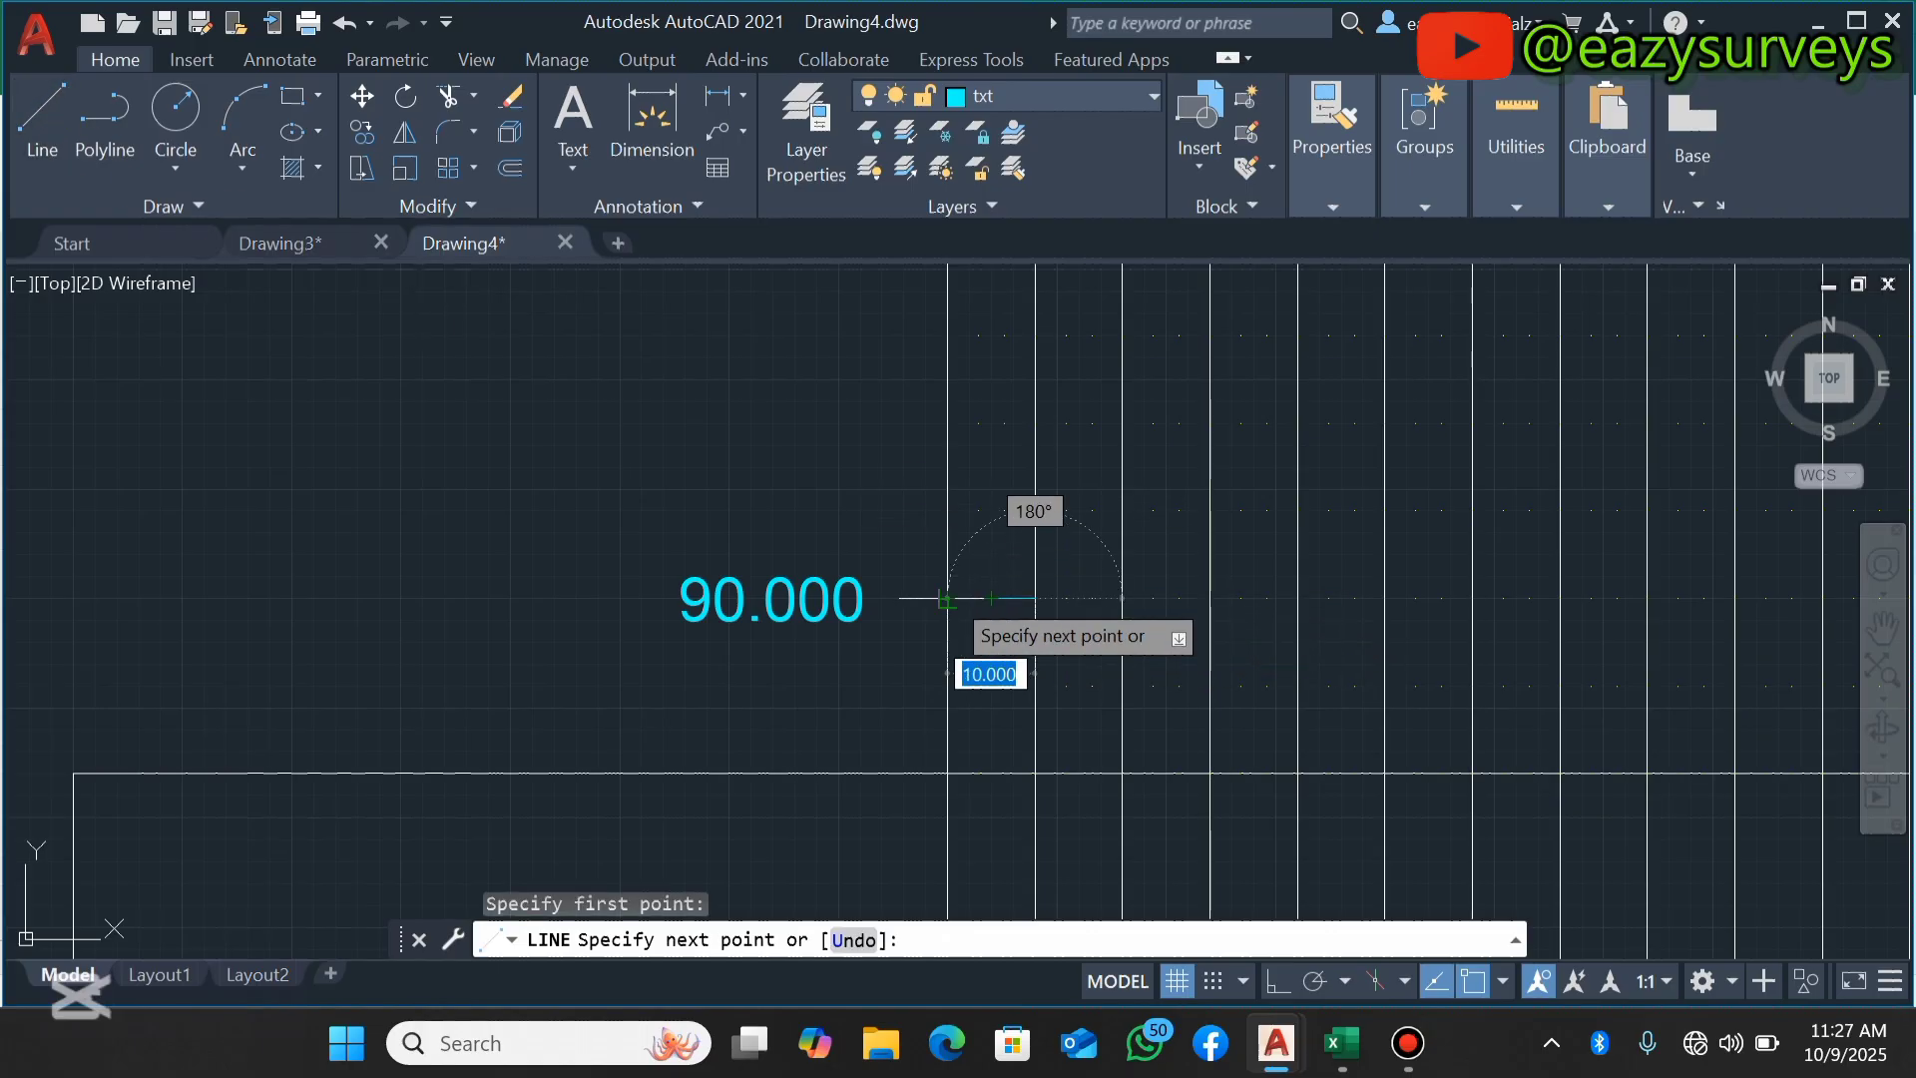
click(947, 598)
key(Escape)
With Ortho on, draw a vertical line from the first grid line's 90.000 level up to its intersection with the red profile line.
scroll(944, 658, down, 4)
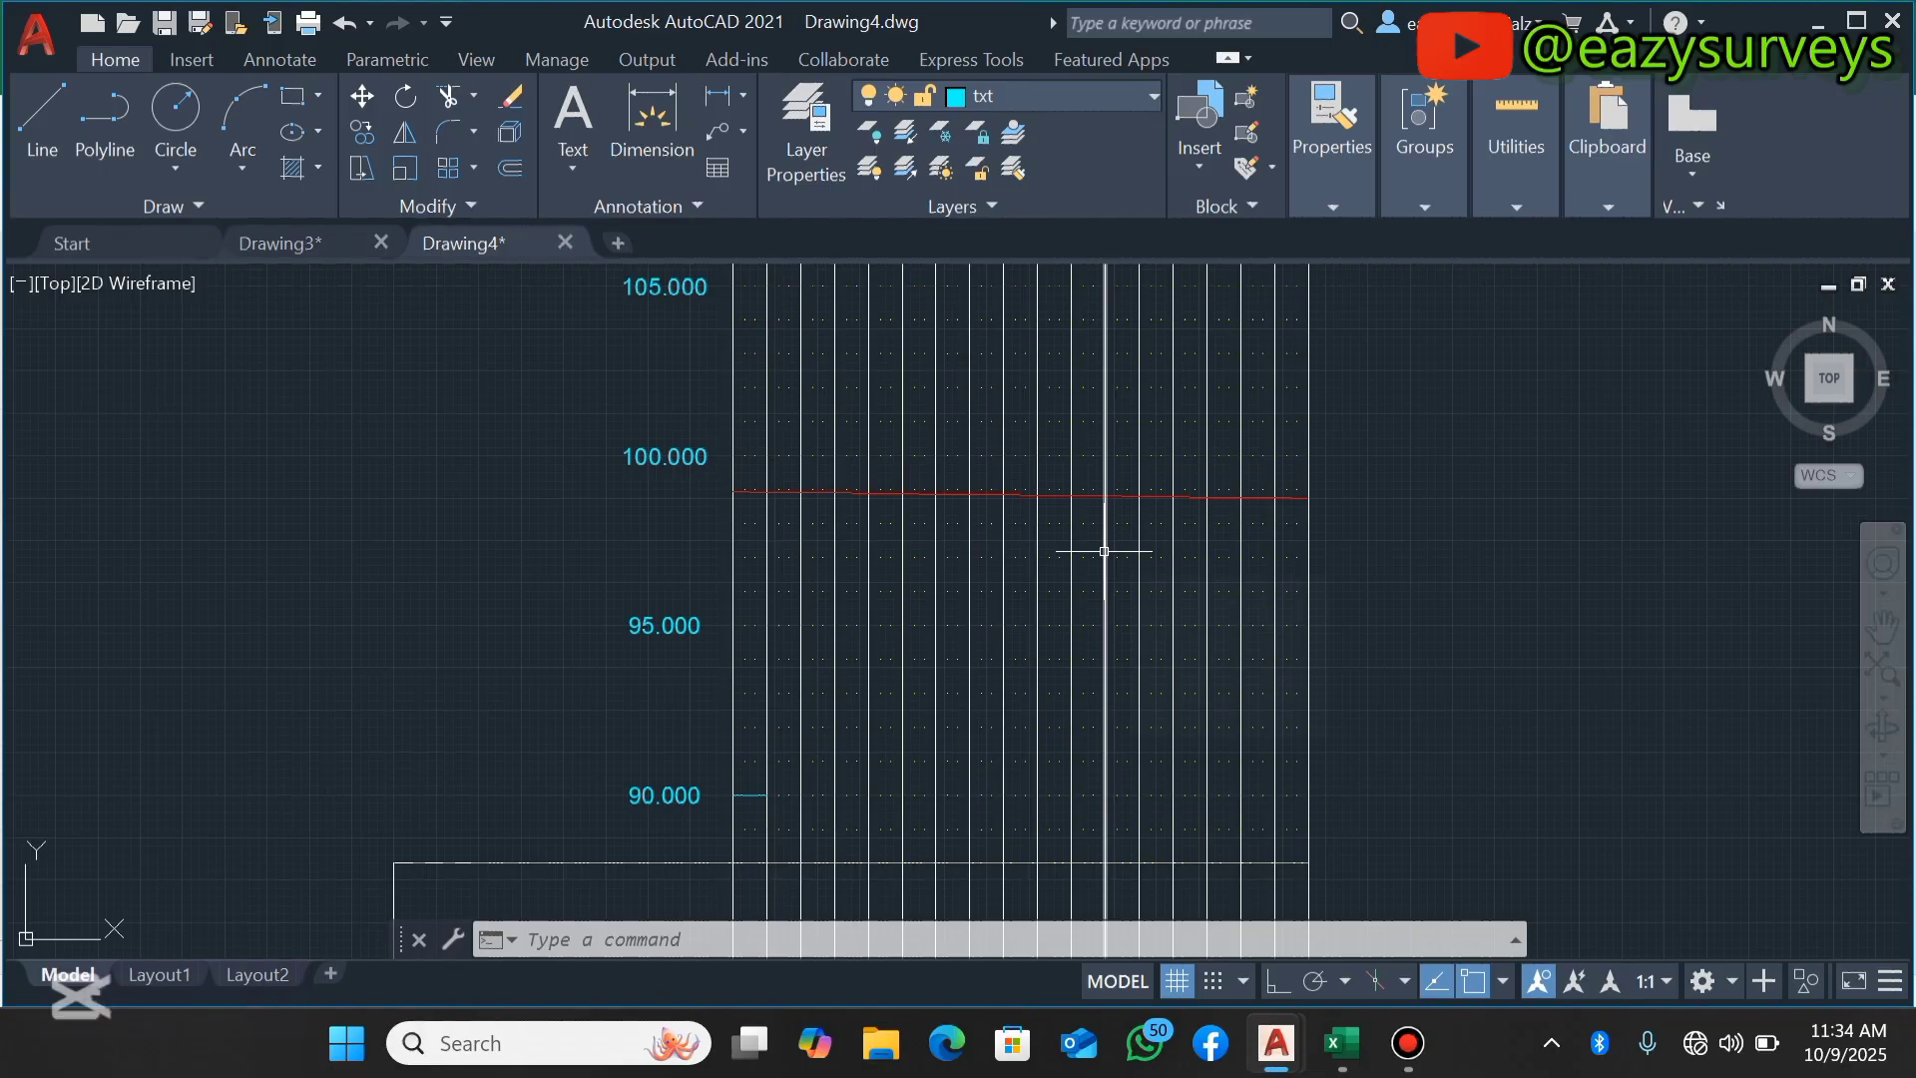
scroll(1104, 462, down, 4)
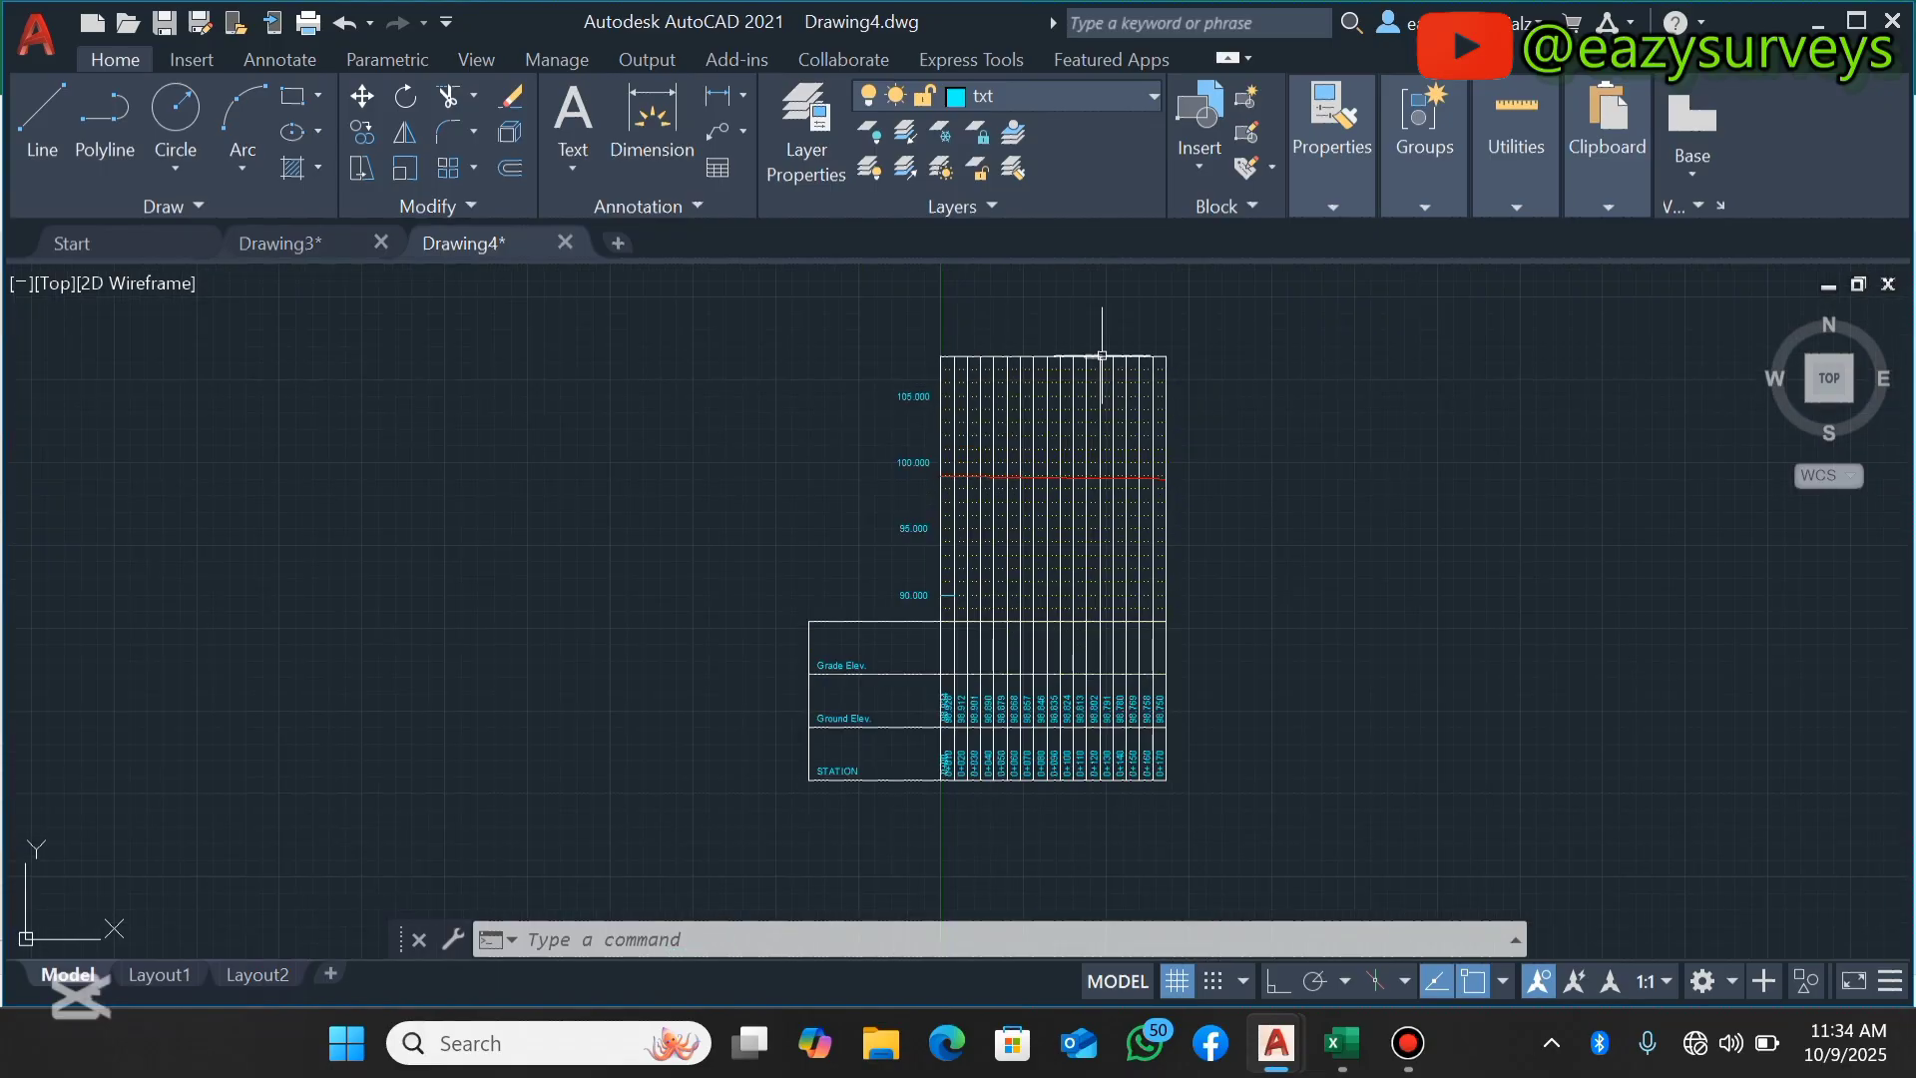
scroll(1058, 479, up, 5)
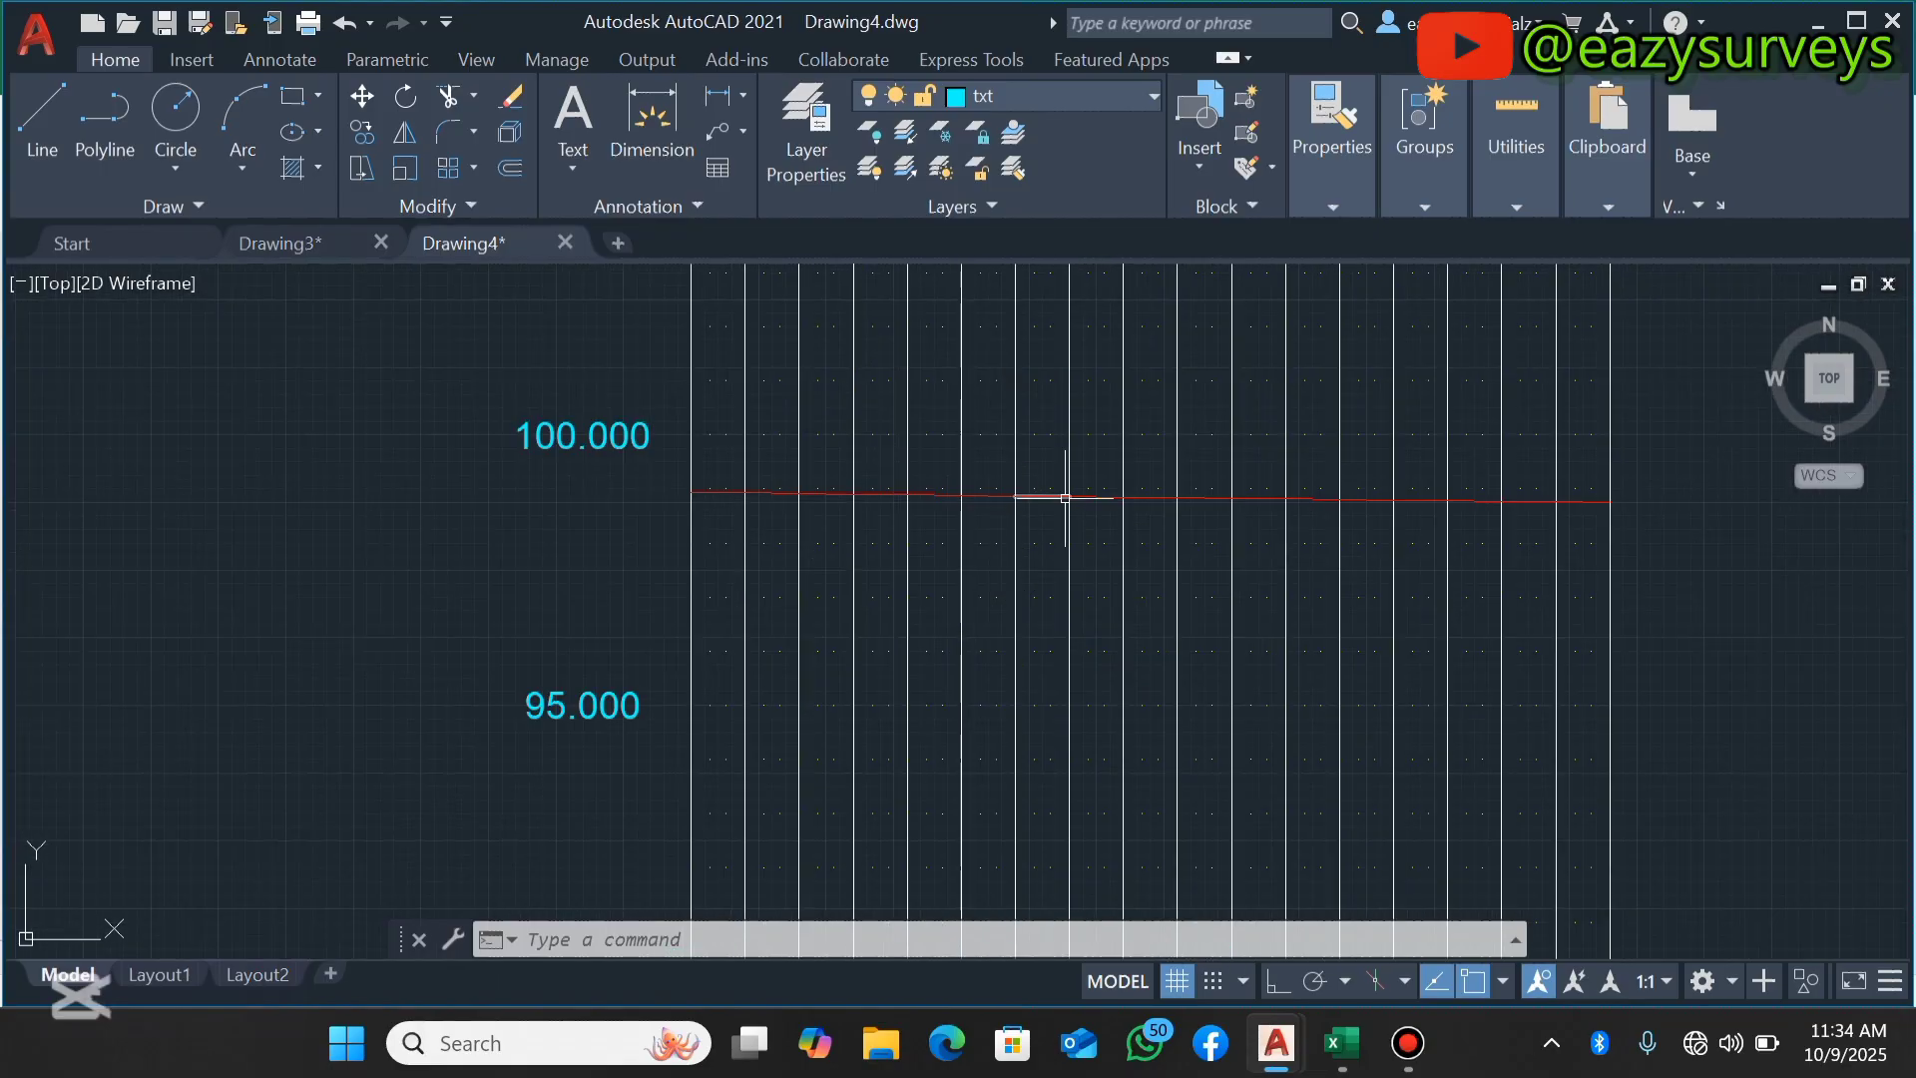
scroll(1004, 475, up, 2)
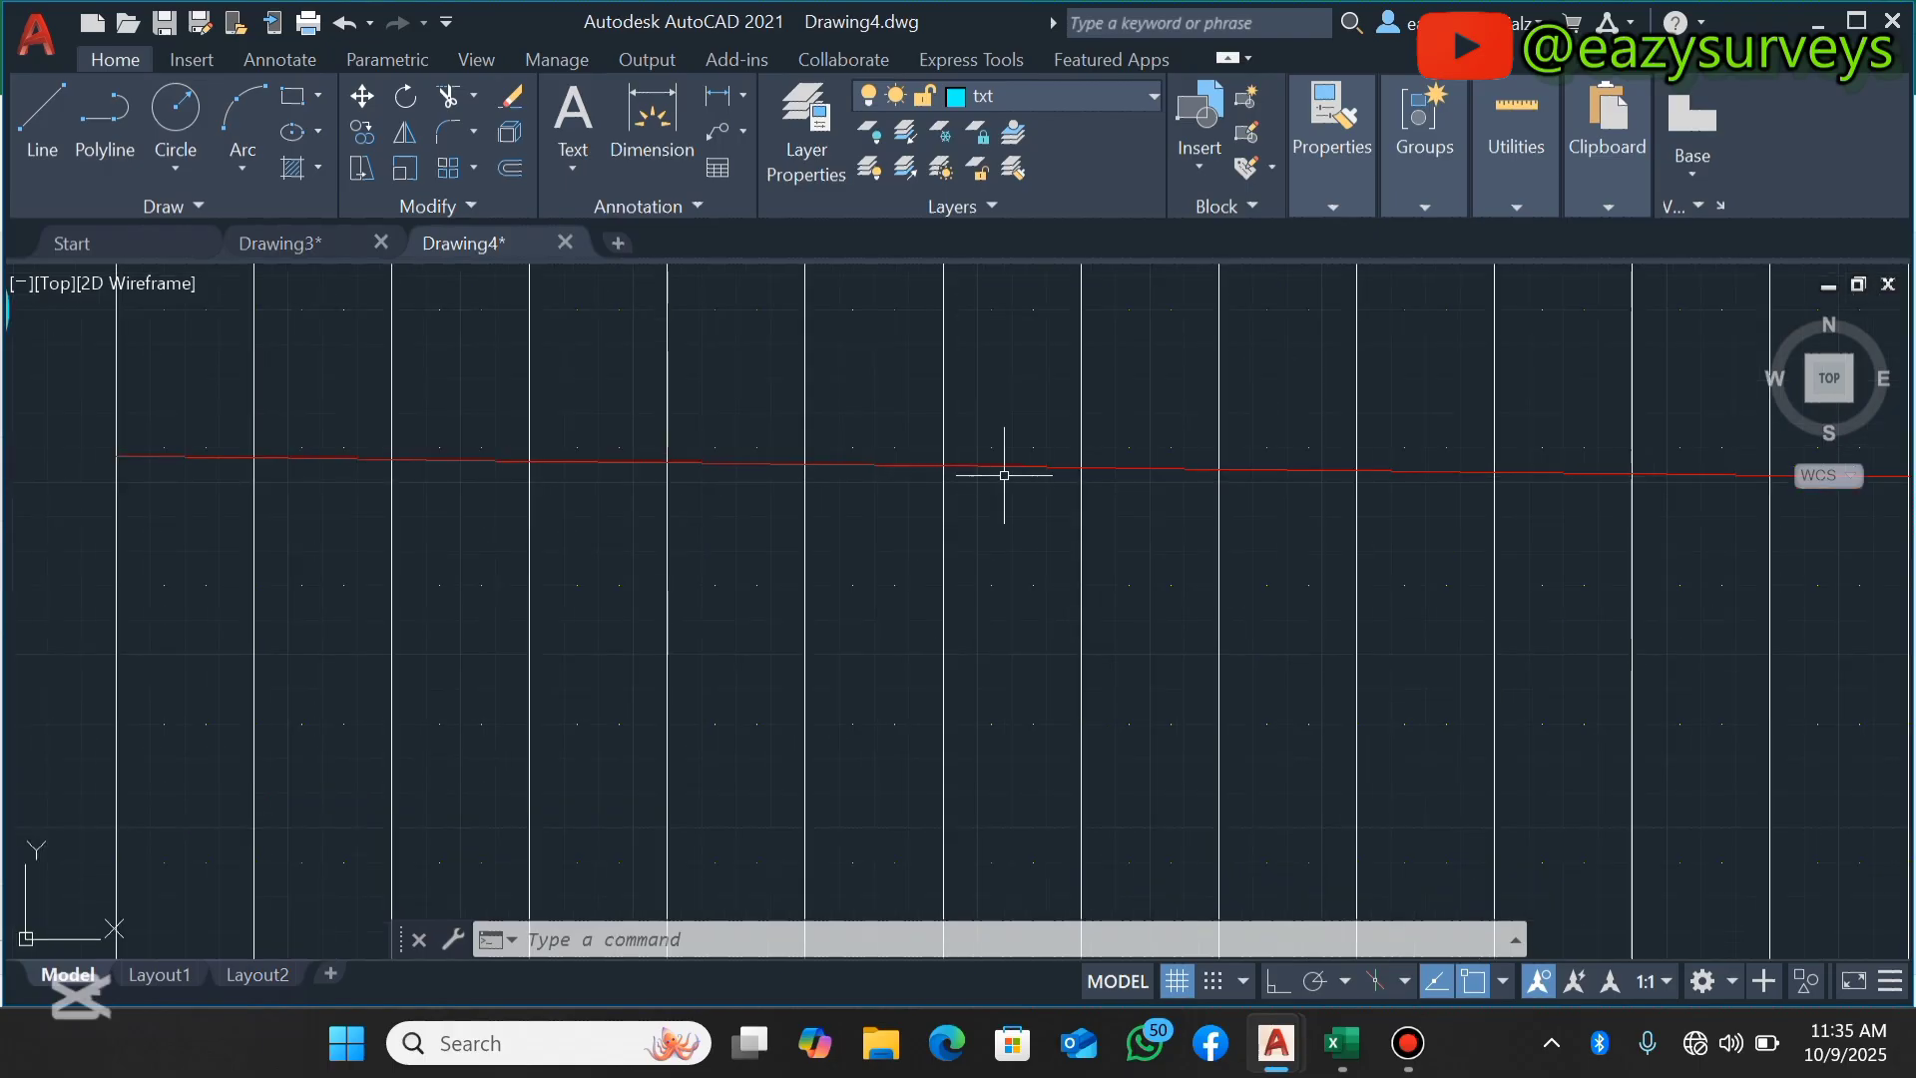
scroll(1014, 462, down, 3)
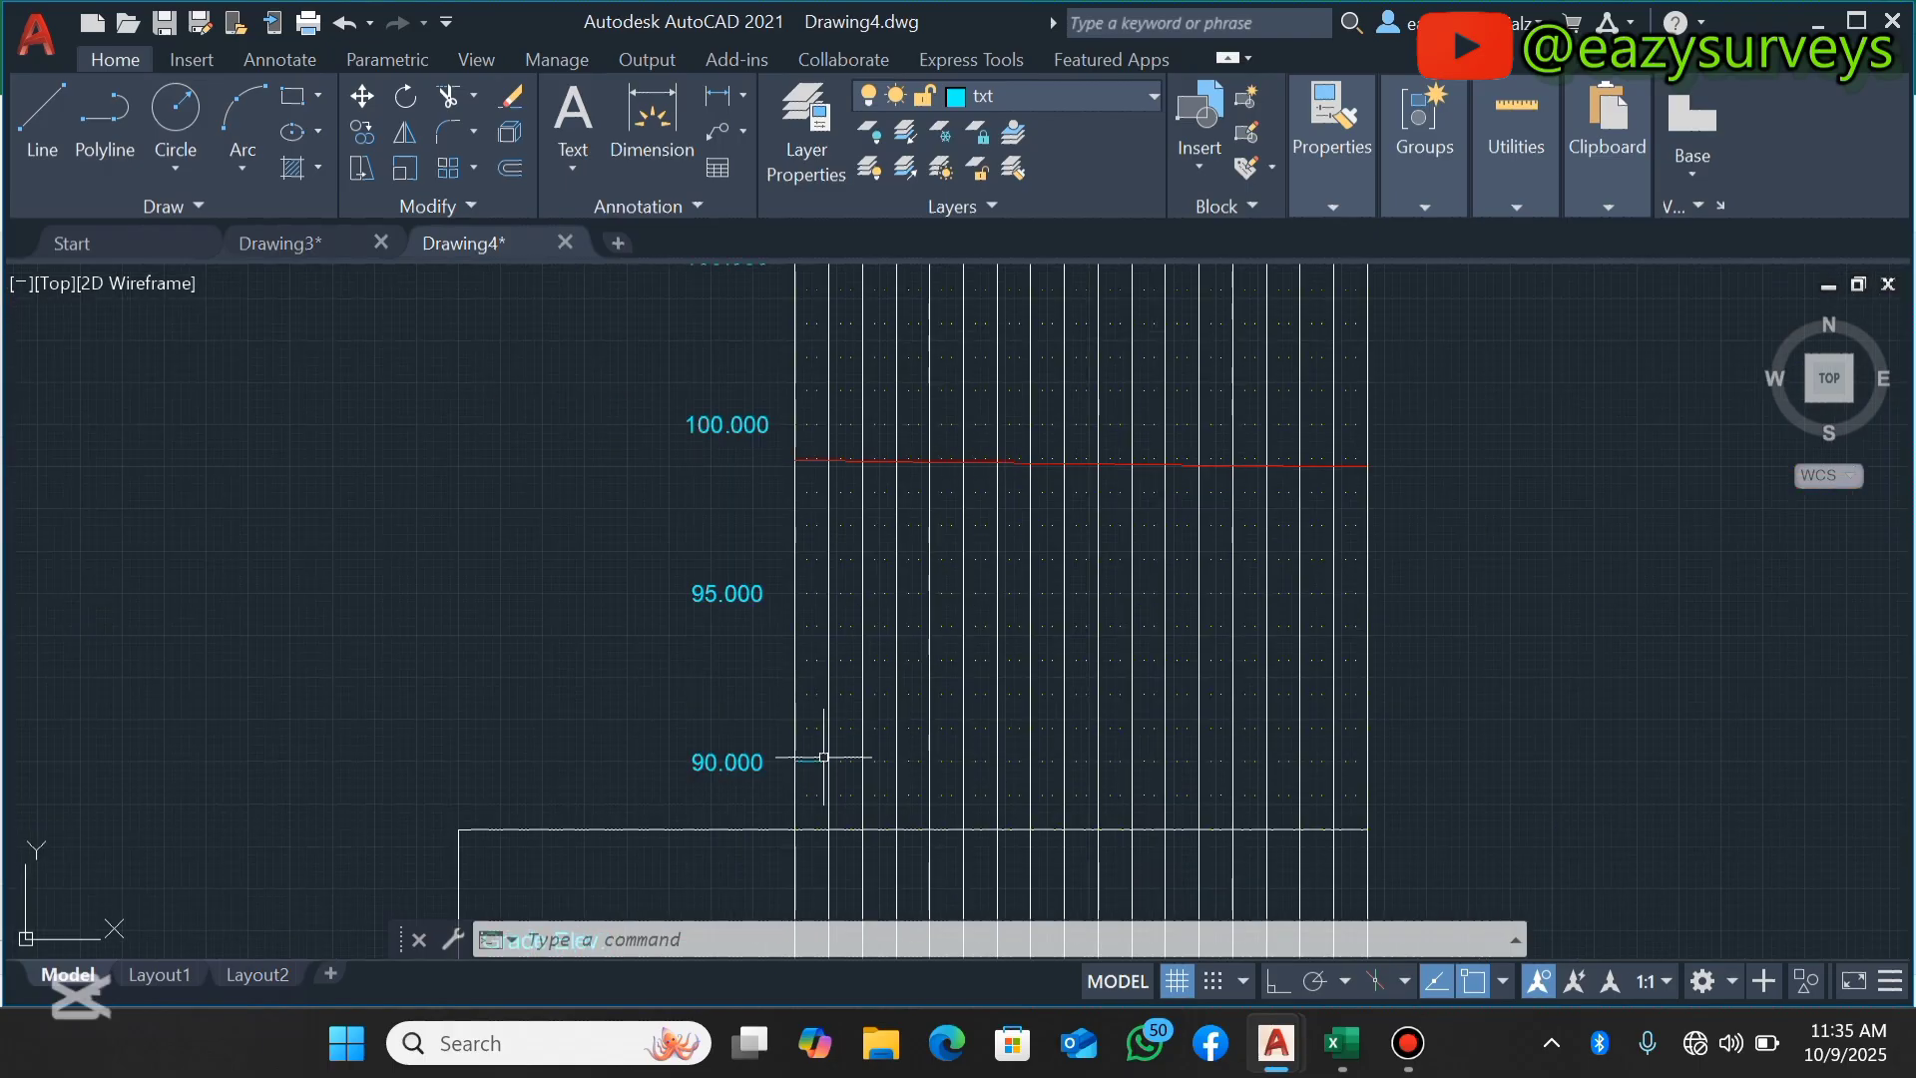
scroll(809, 763, up, 4)
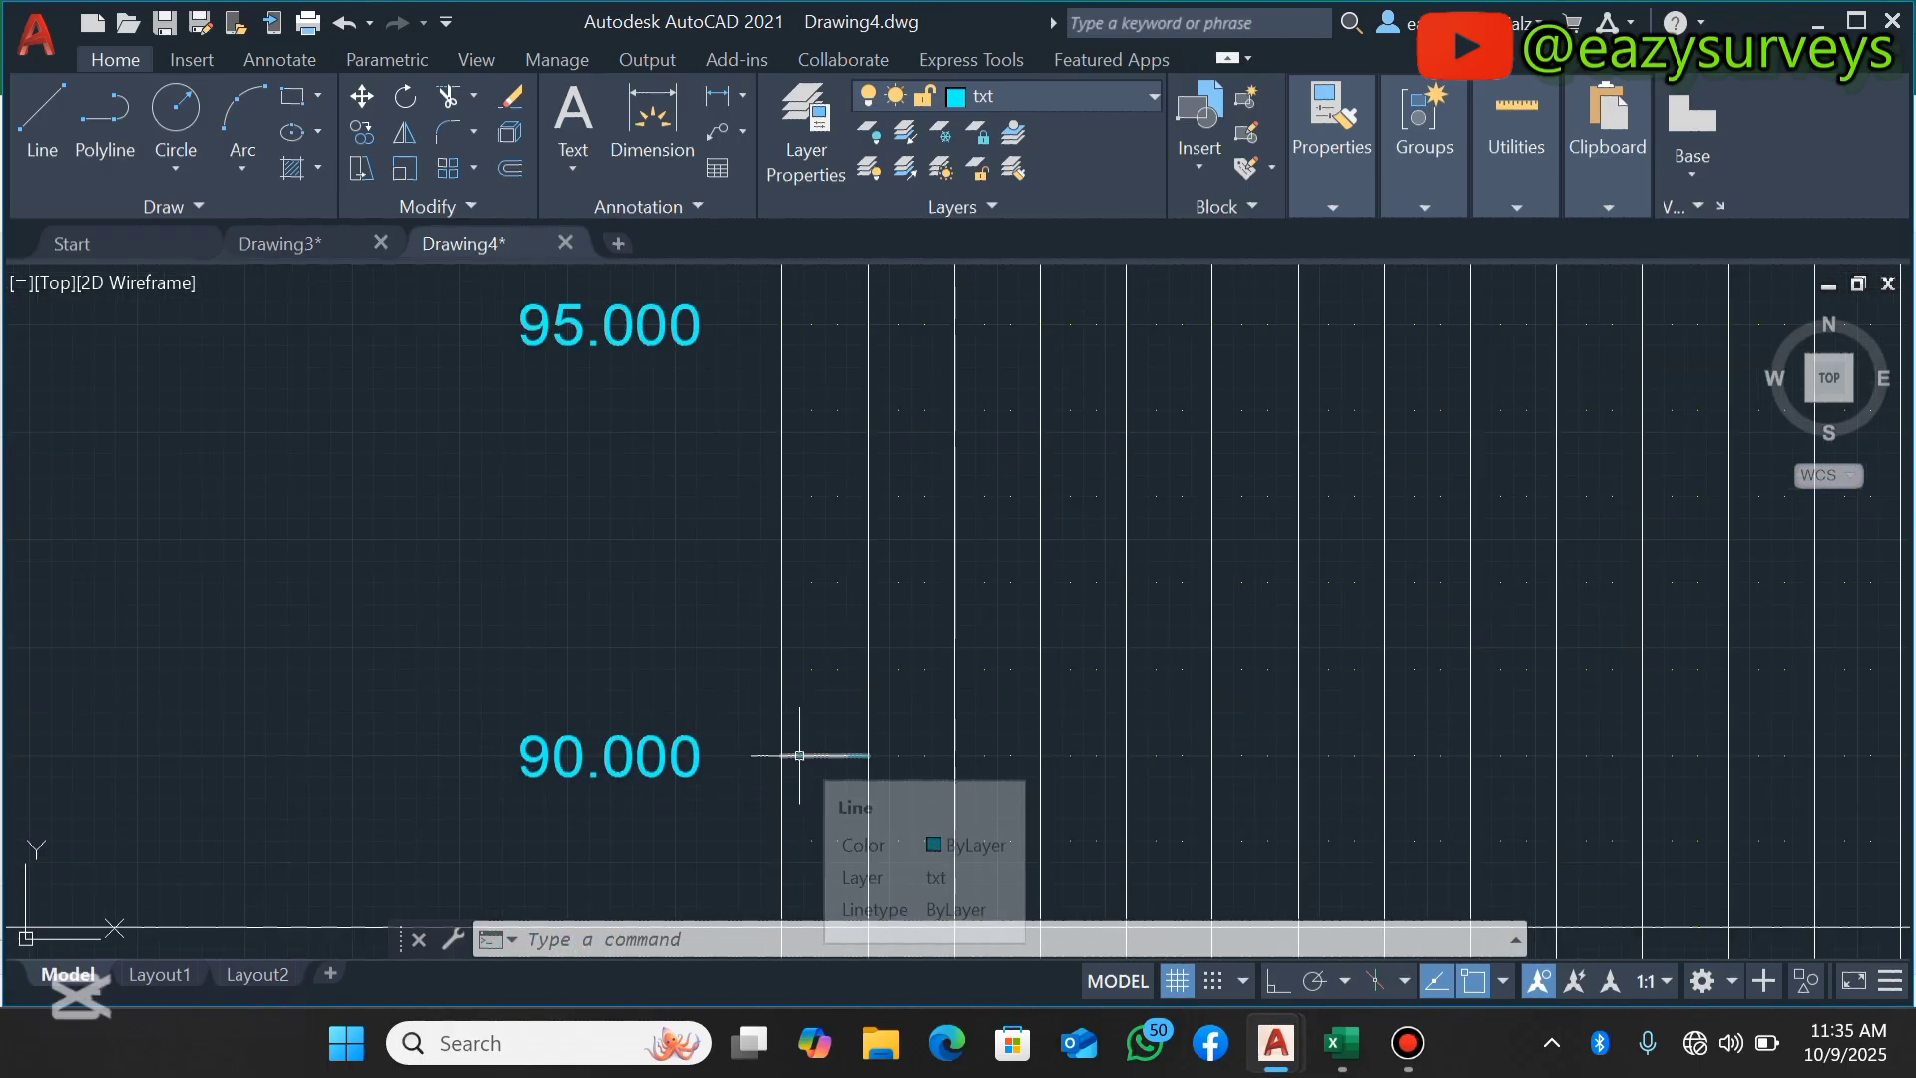
click(42, 112)
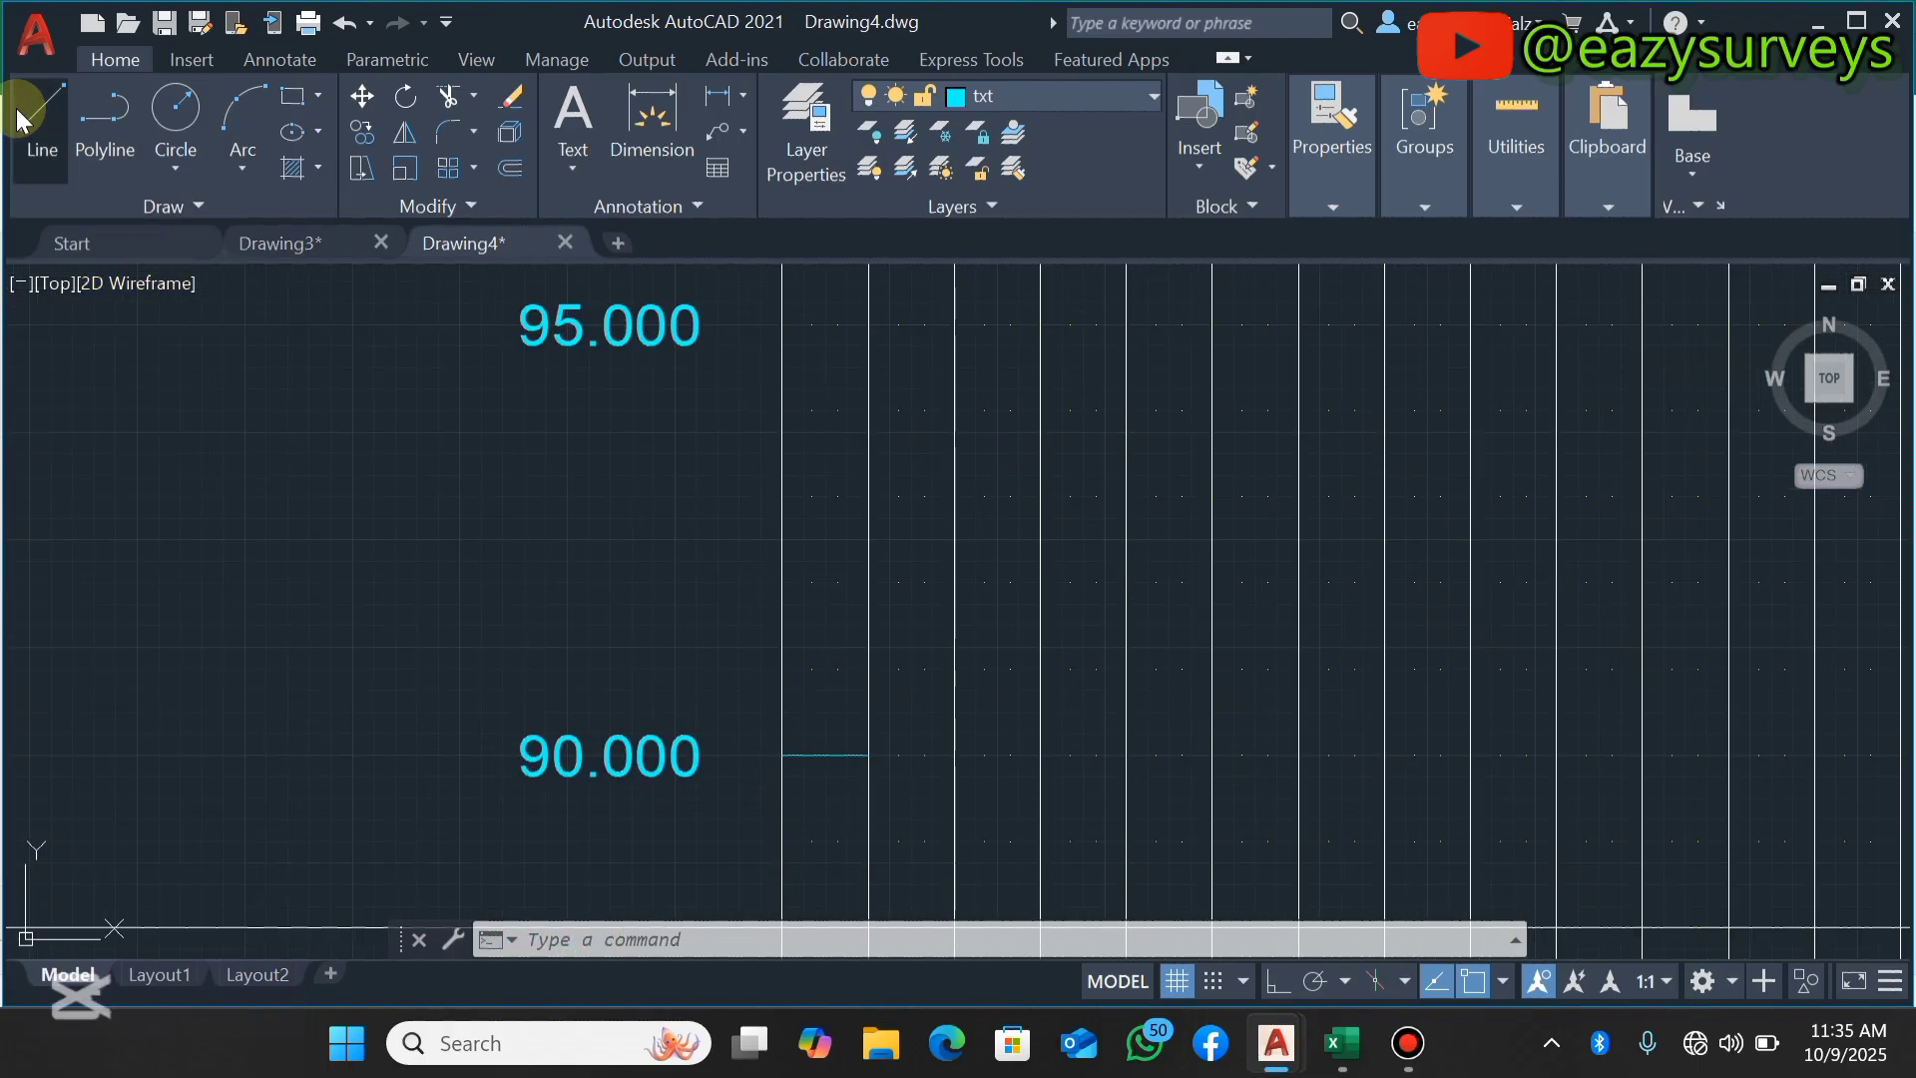
click(781, 754)
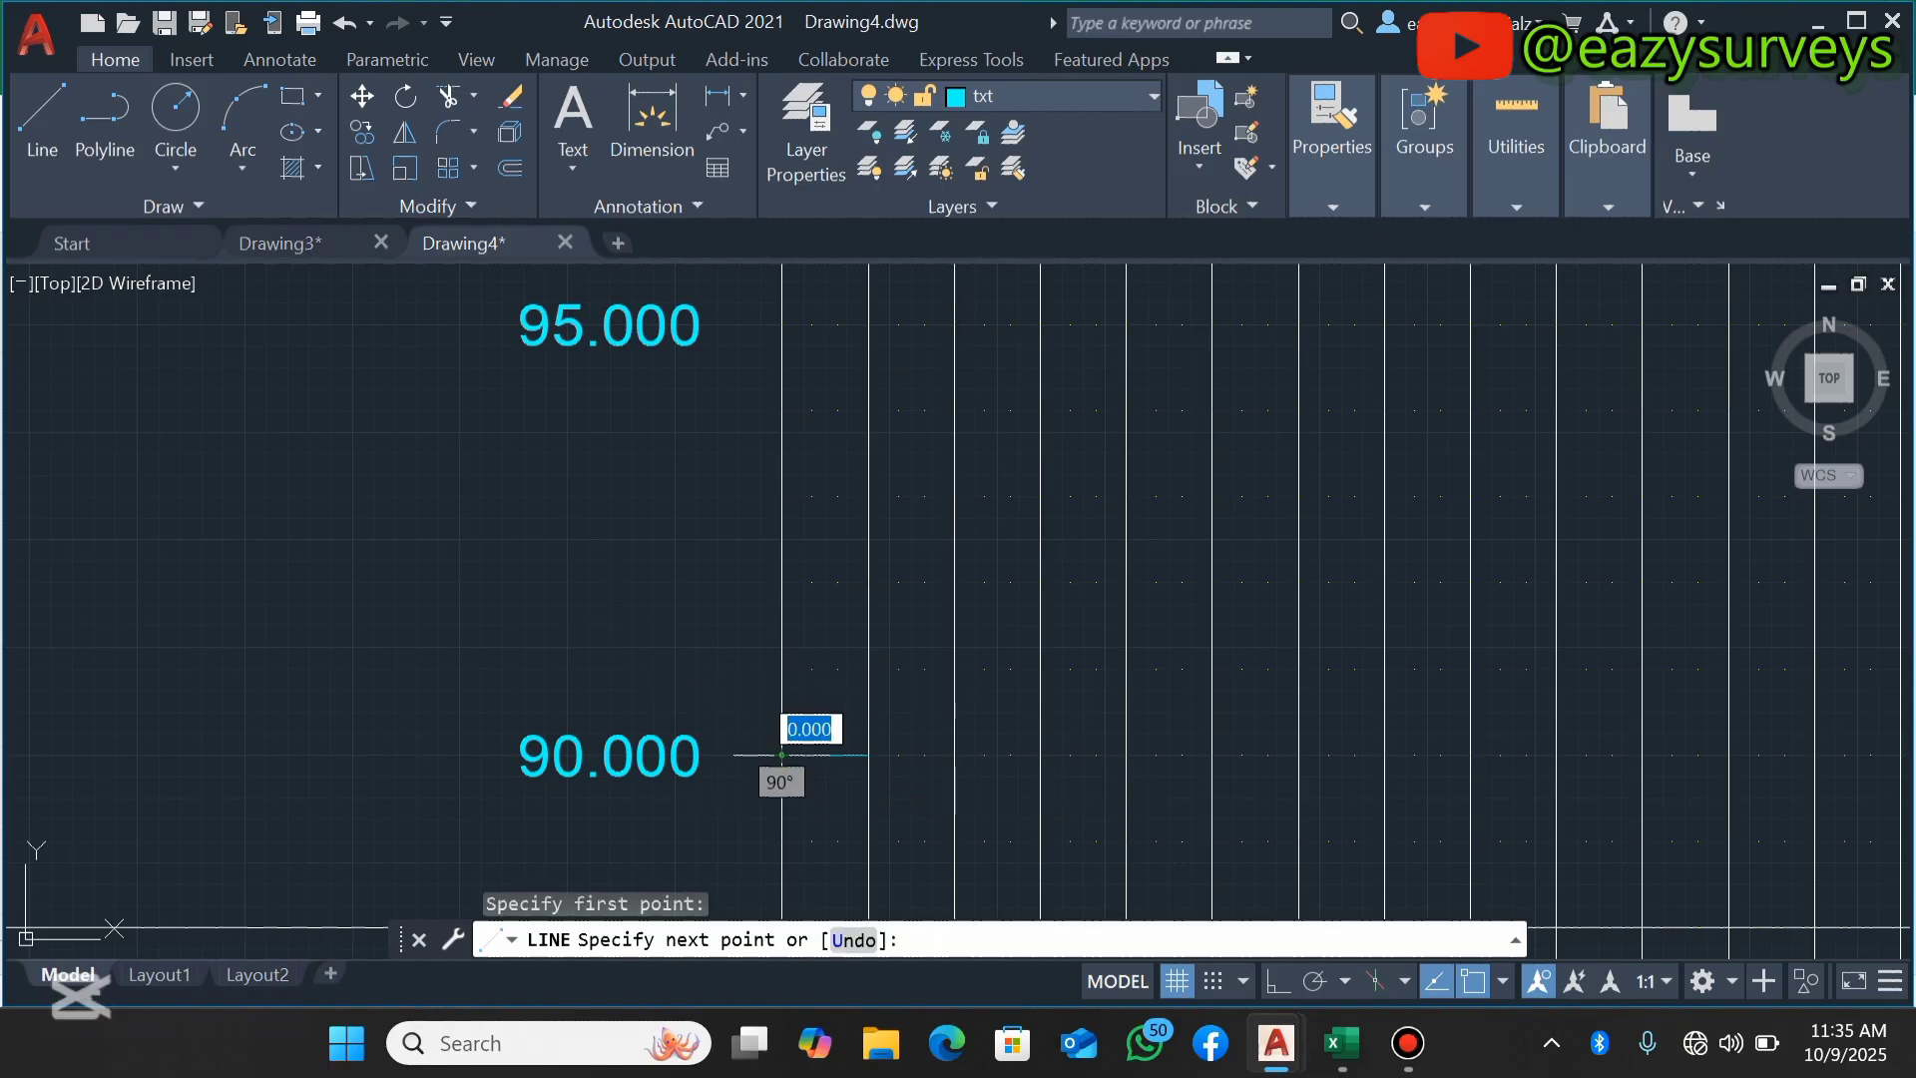
scroll(788, 755, up, 4)
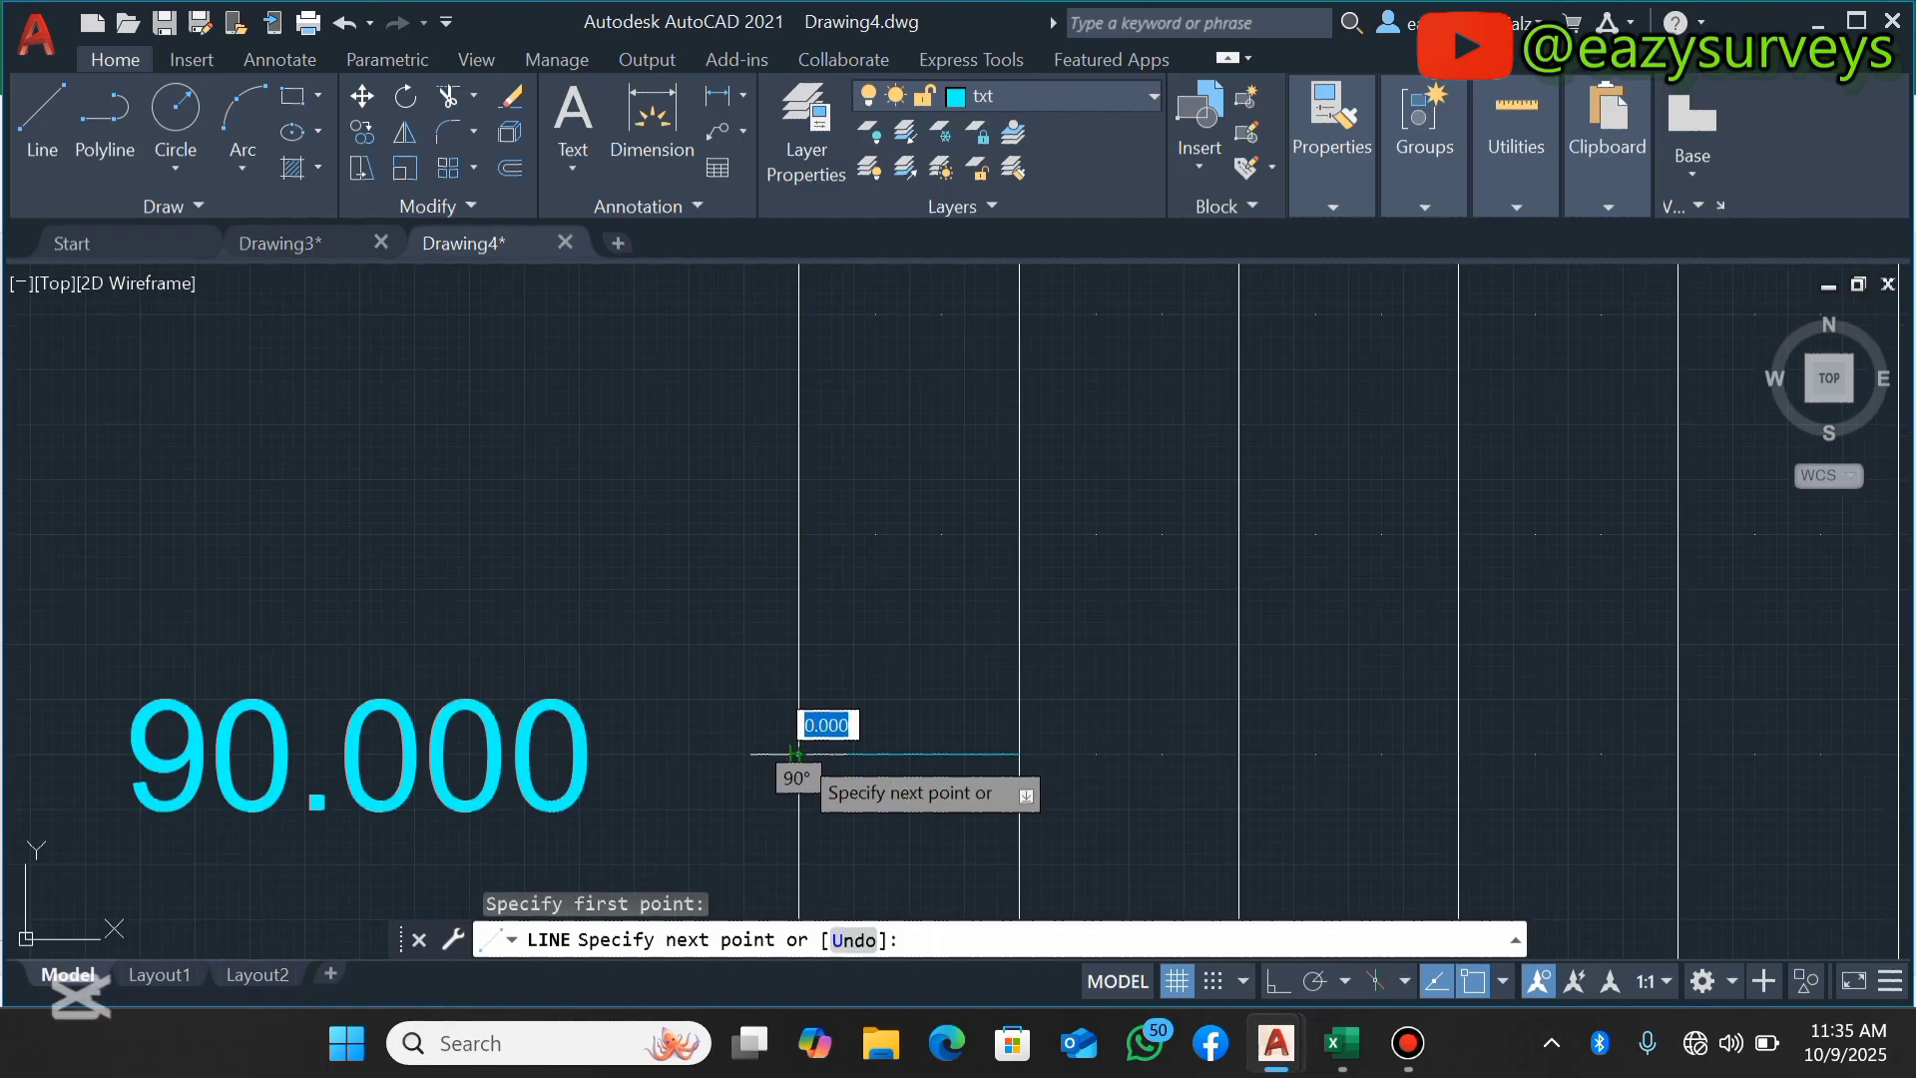
scroll(794, 754, down, 2)
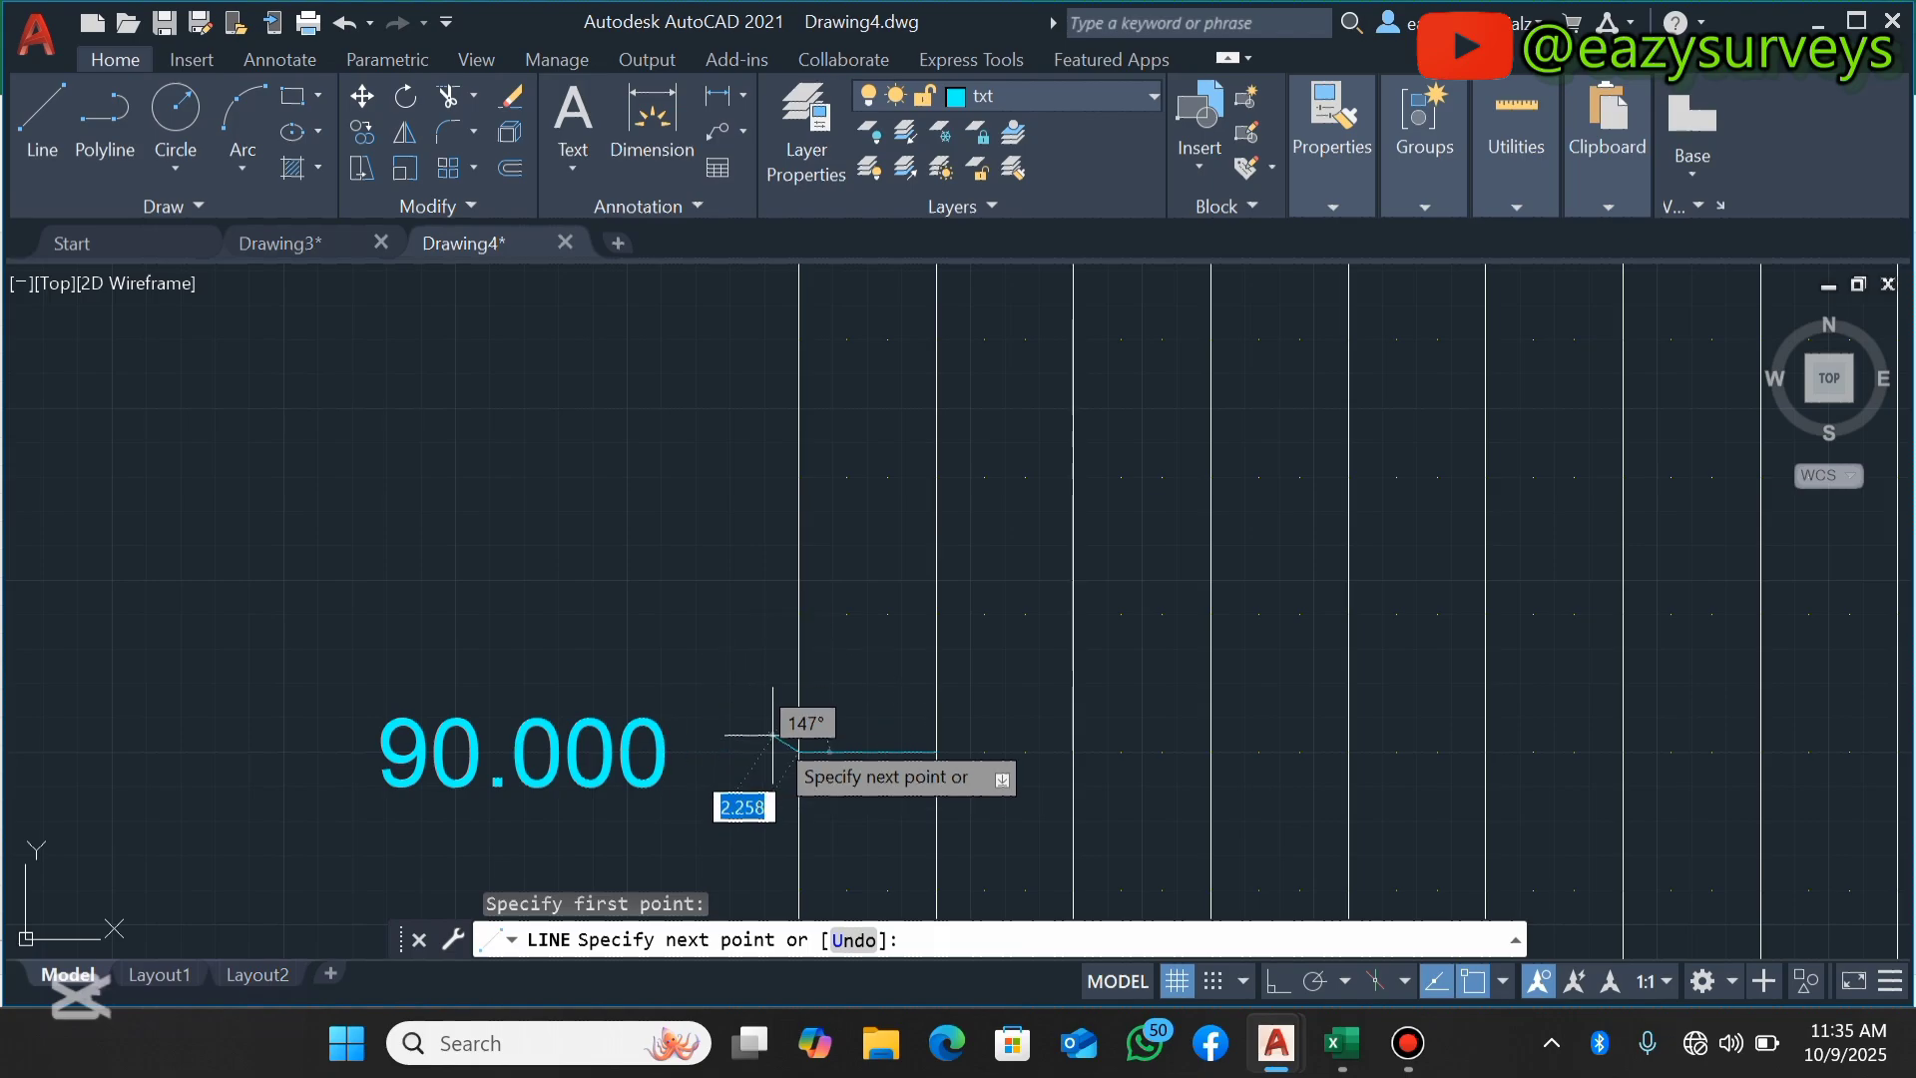
scroll(779, 711, down, 4)
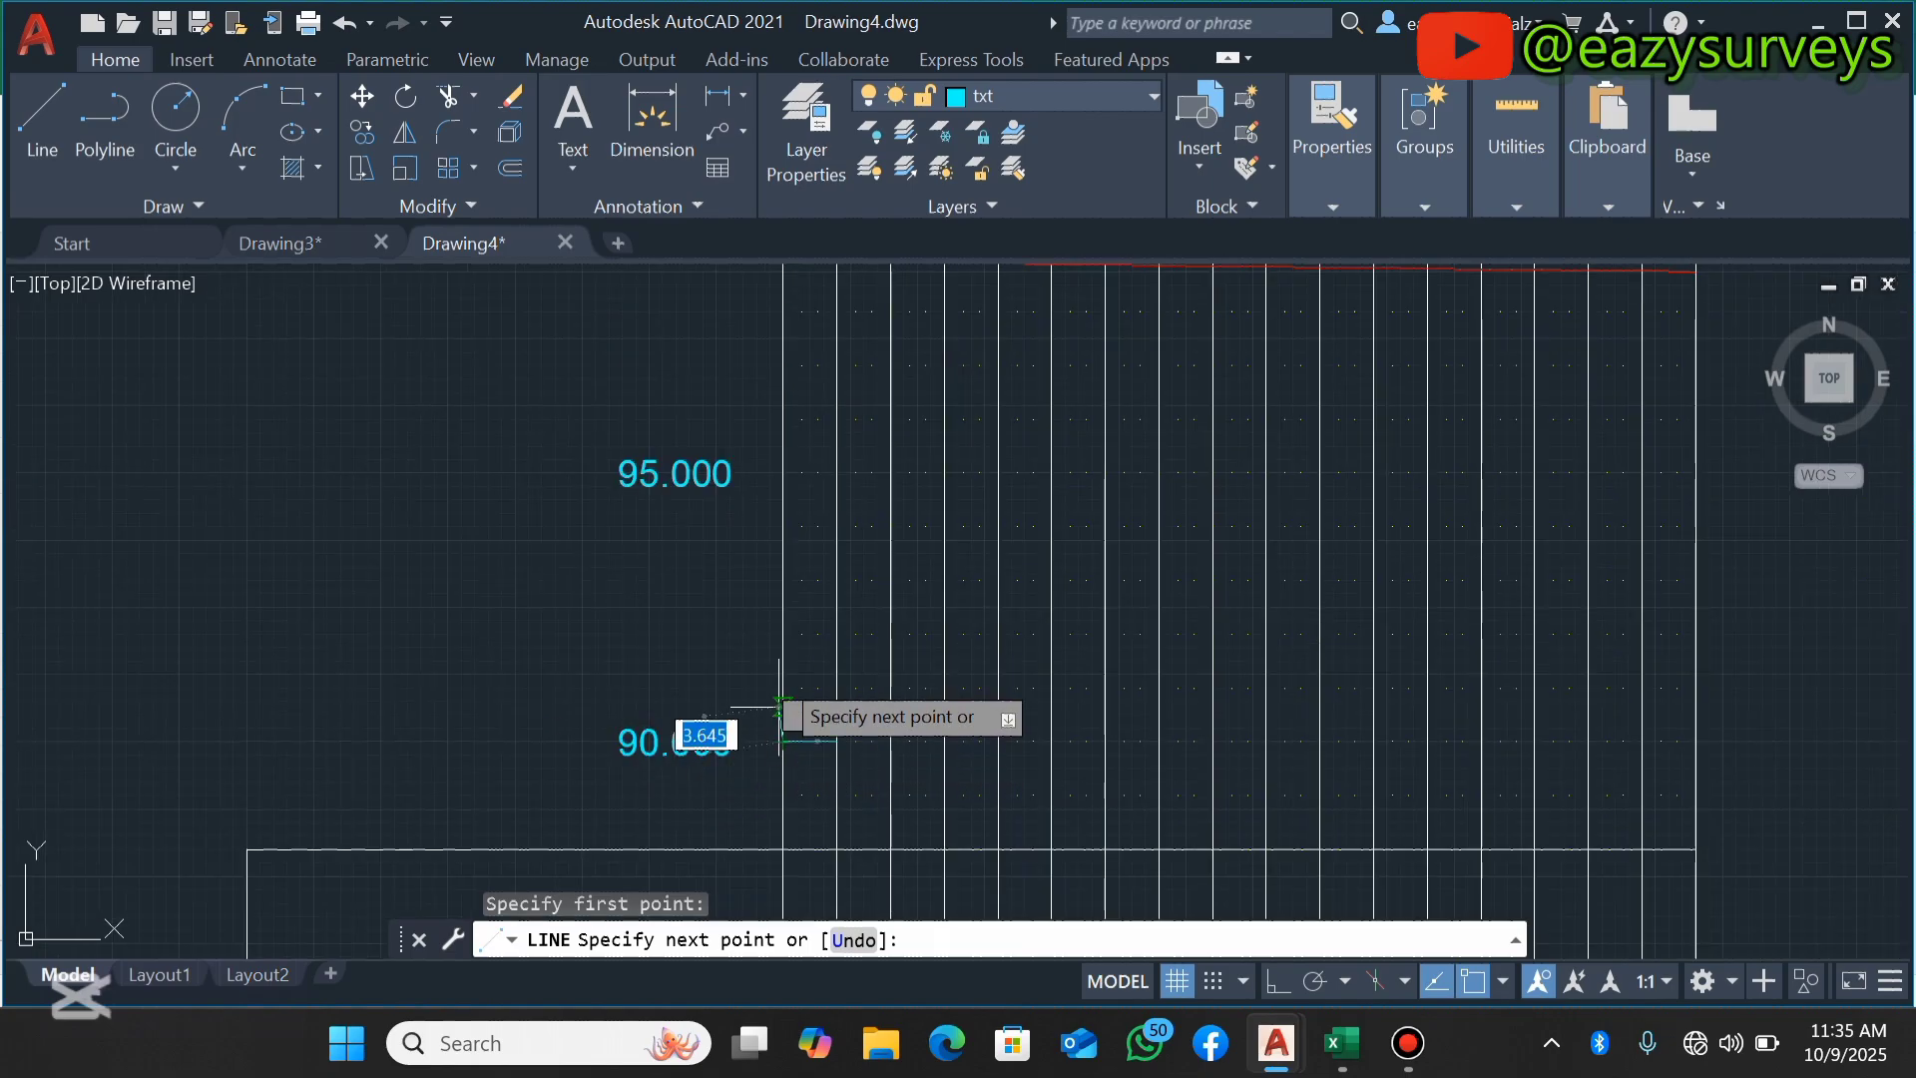
click(1275, 983)
scroll(780, 479, down, 4)
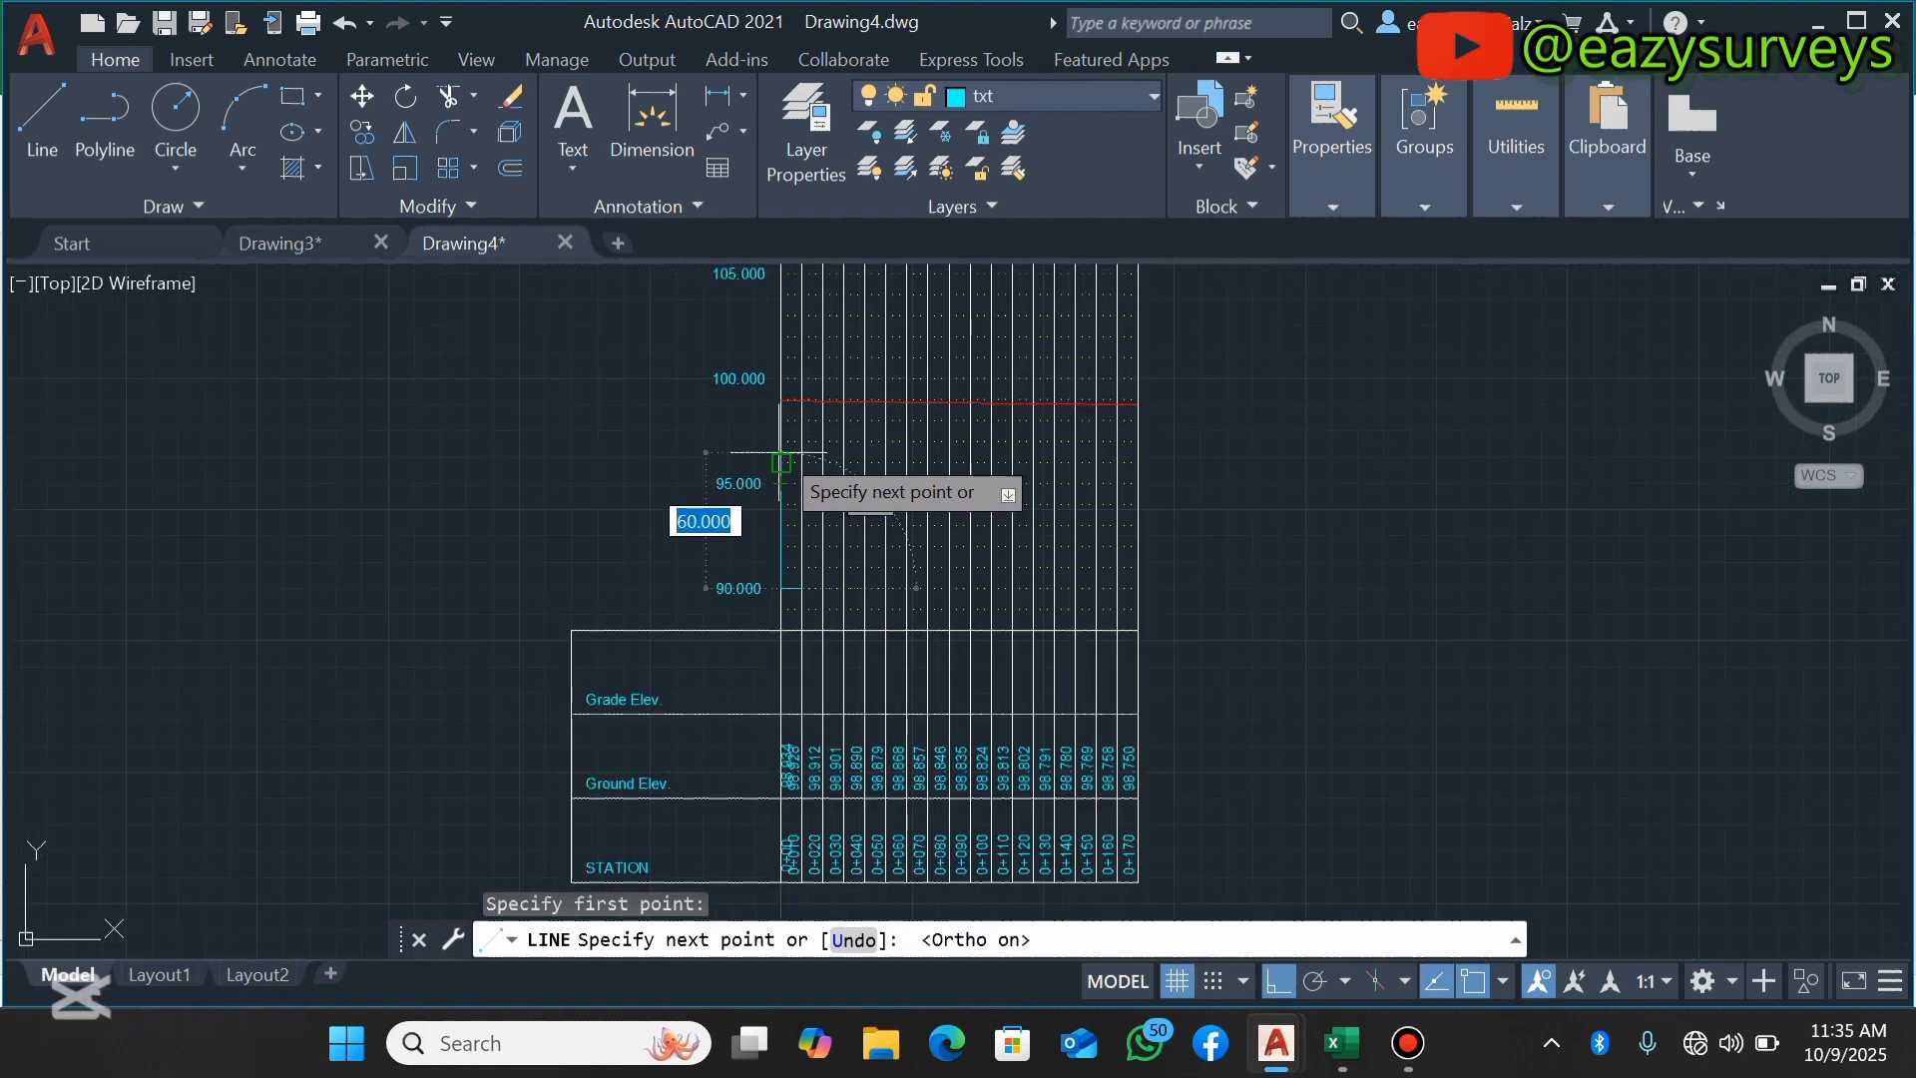
scroll(781, 462, up, 8)
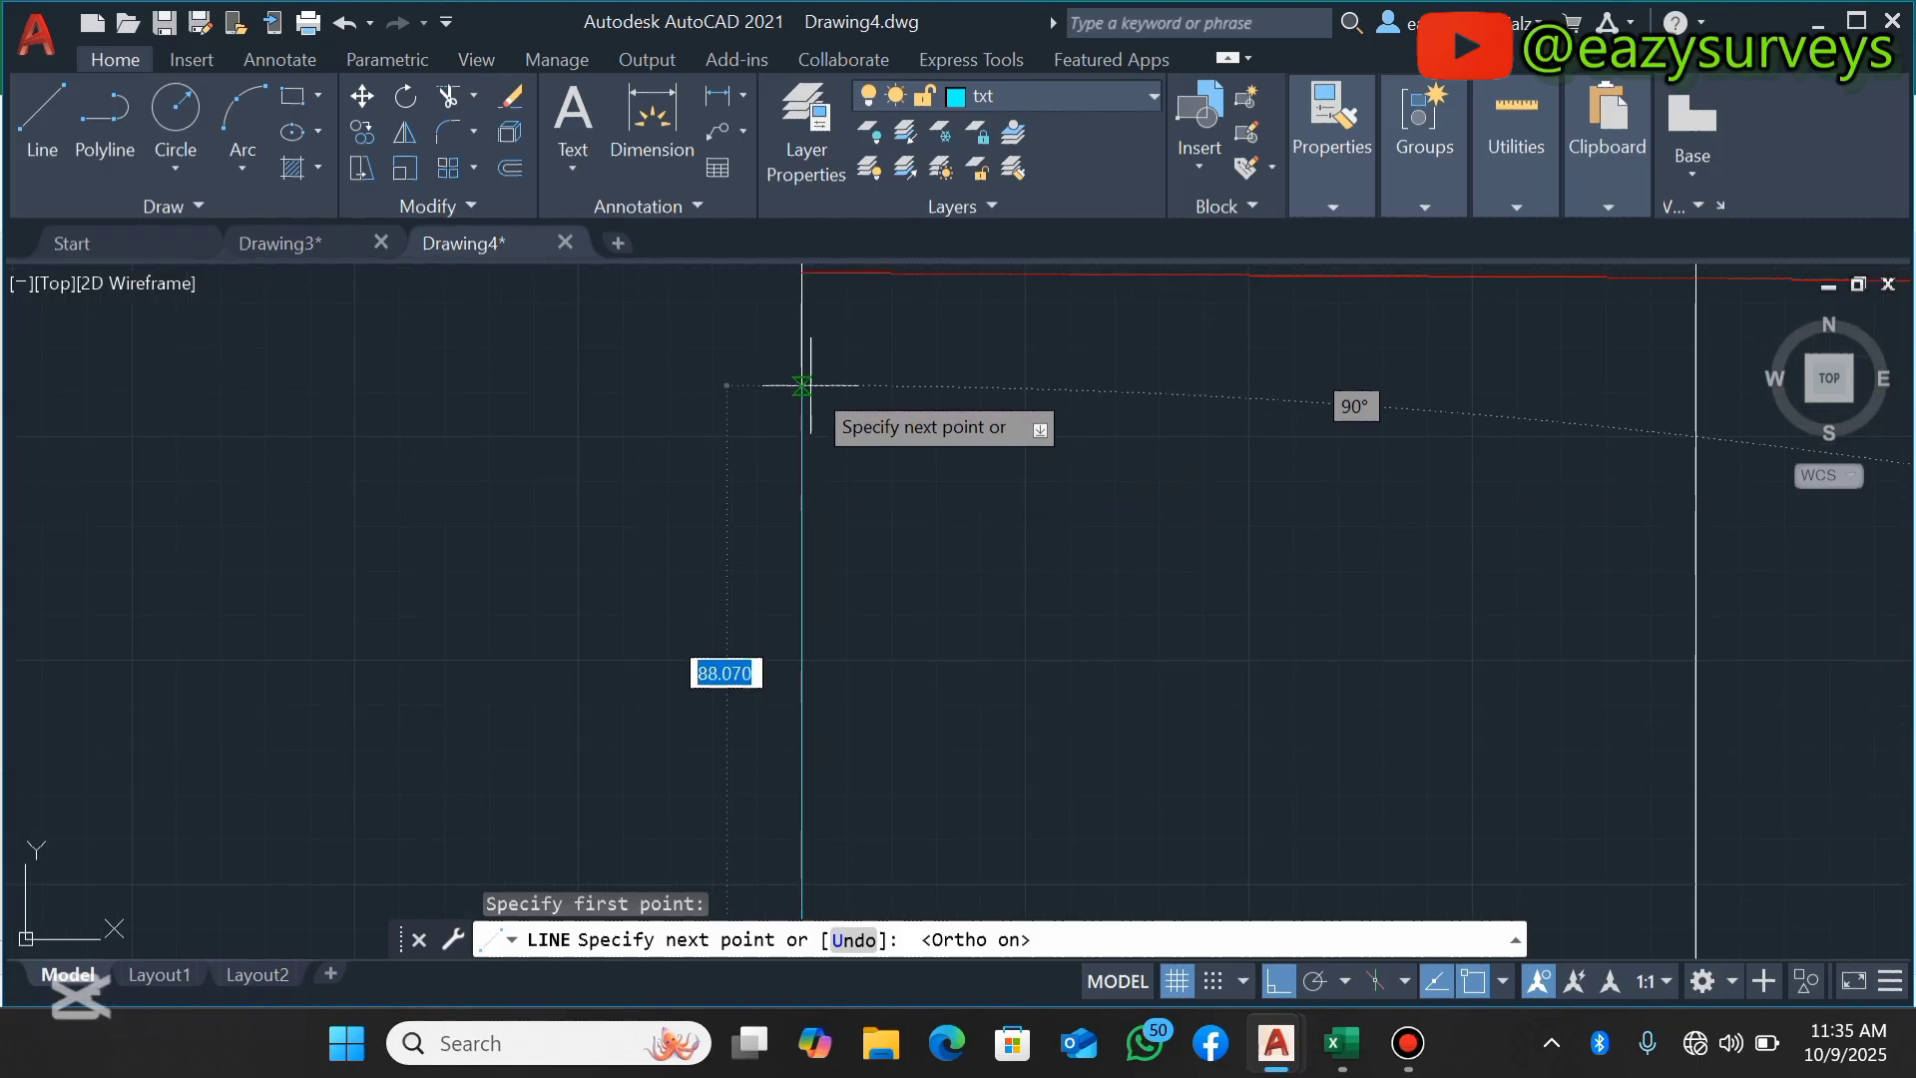
scroll(803, 382, down, 2)
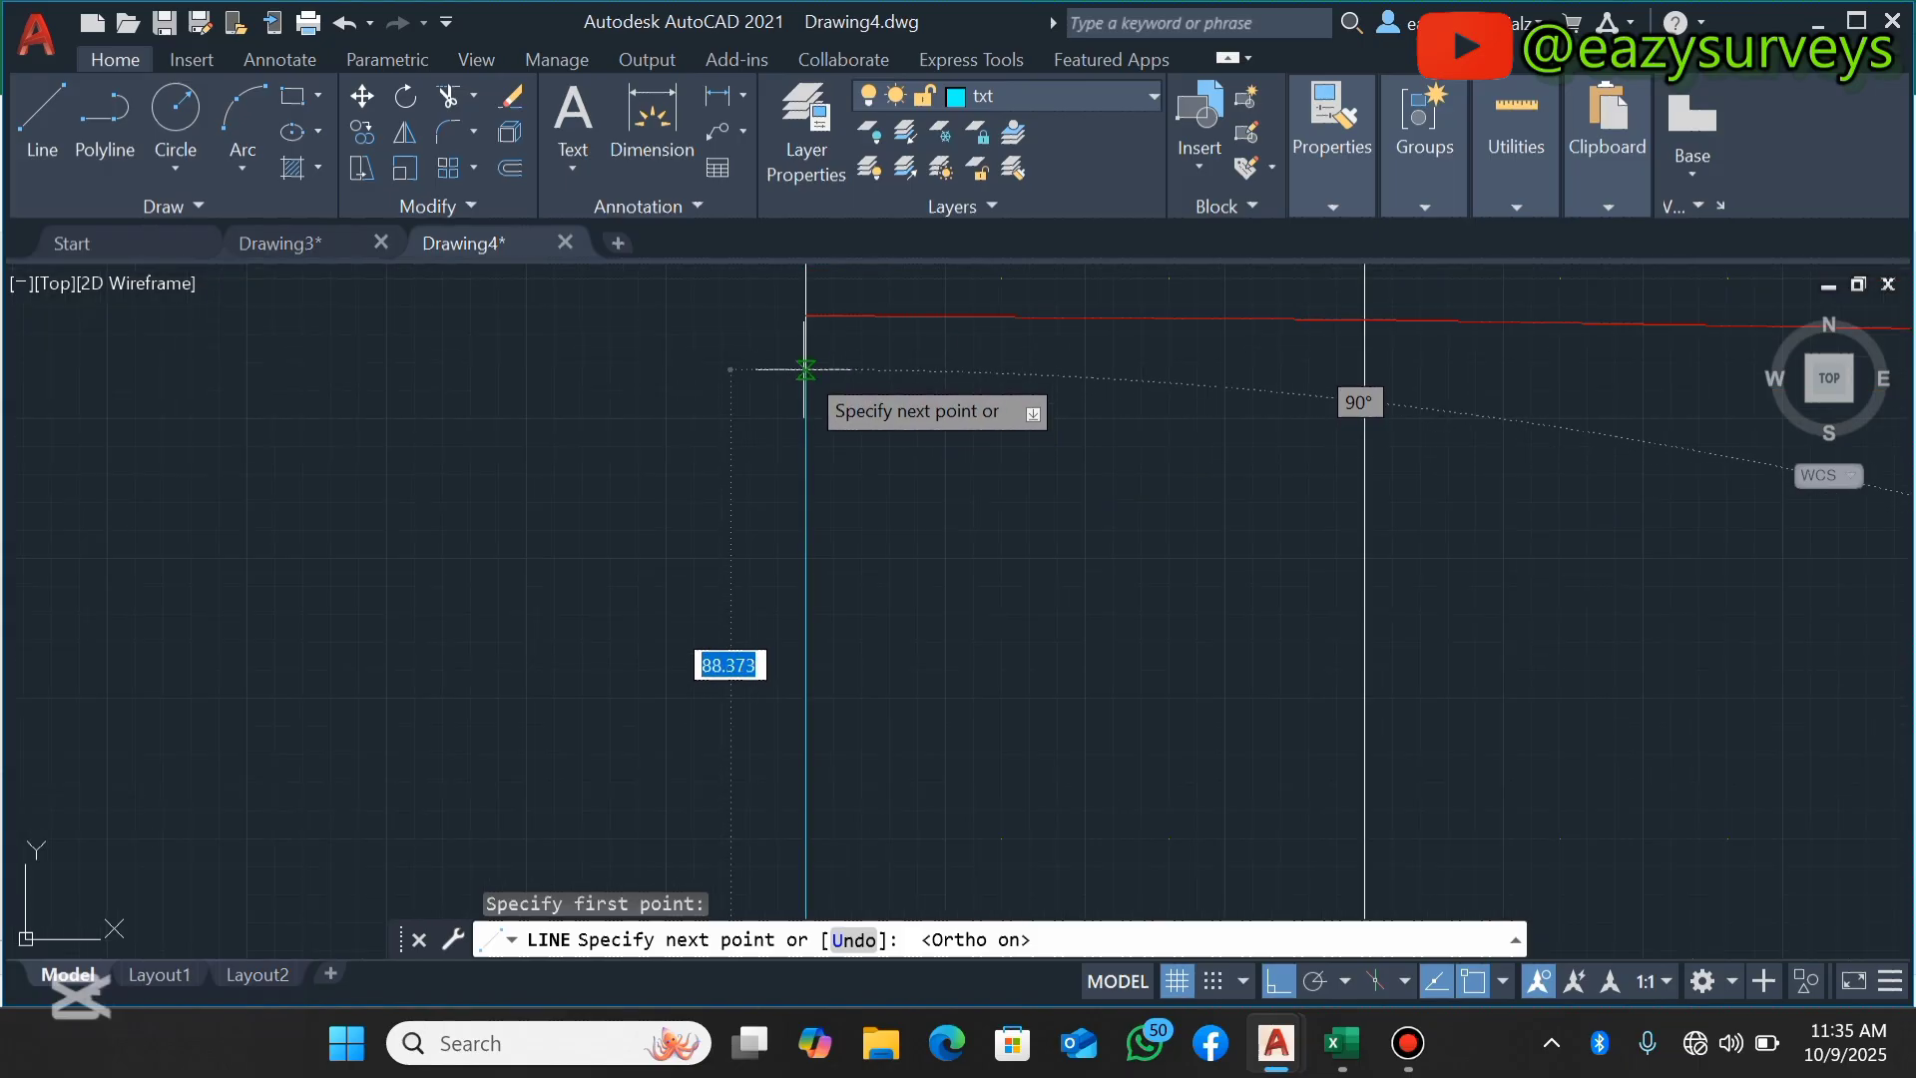
click(806, 315)
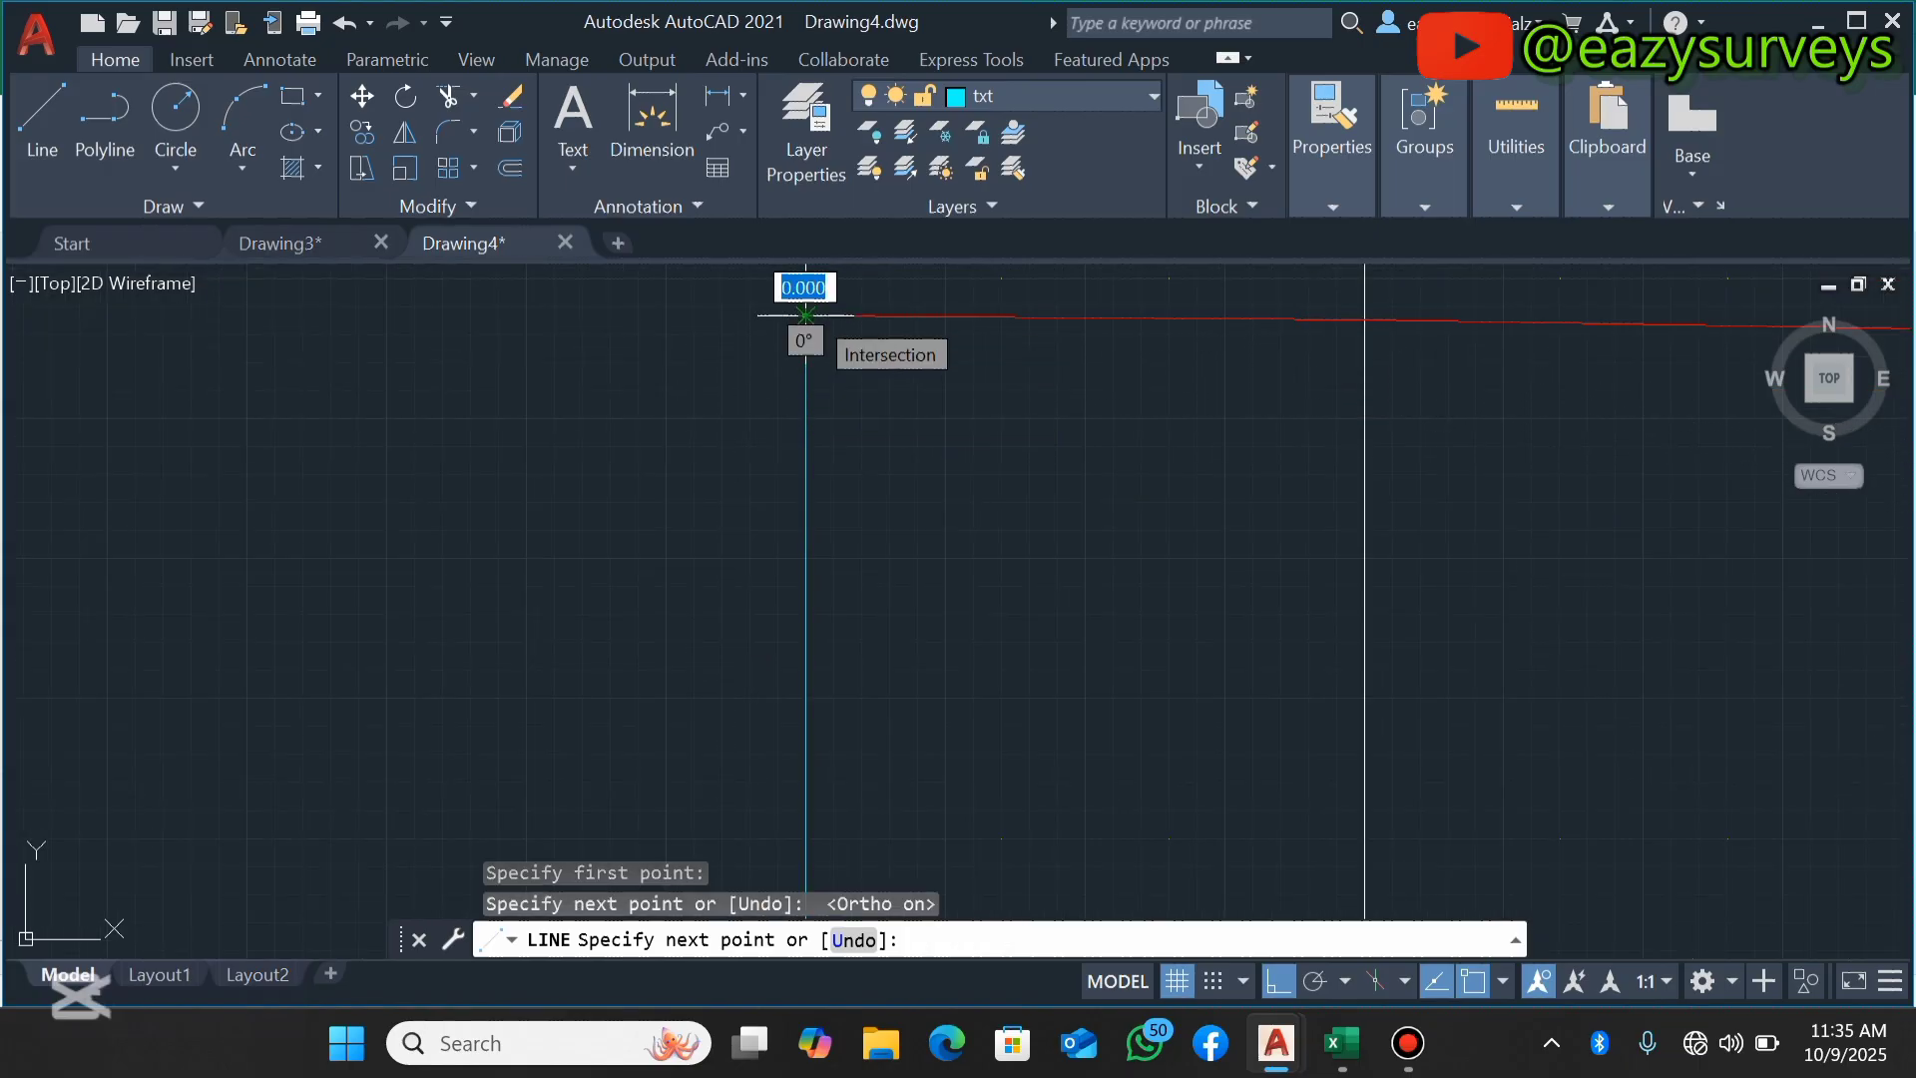
key(Escape)
Examine Drawing4's red proposed level profile, its new reference lines and the Ground Elev. and STATION rows.
scroll(804, 384, down, 6)
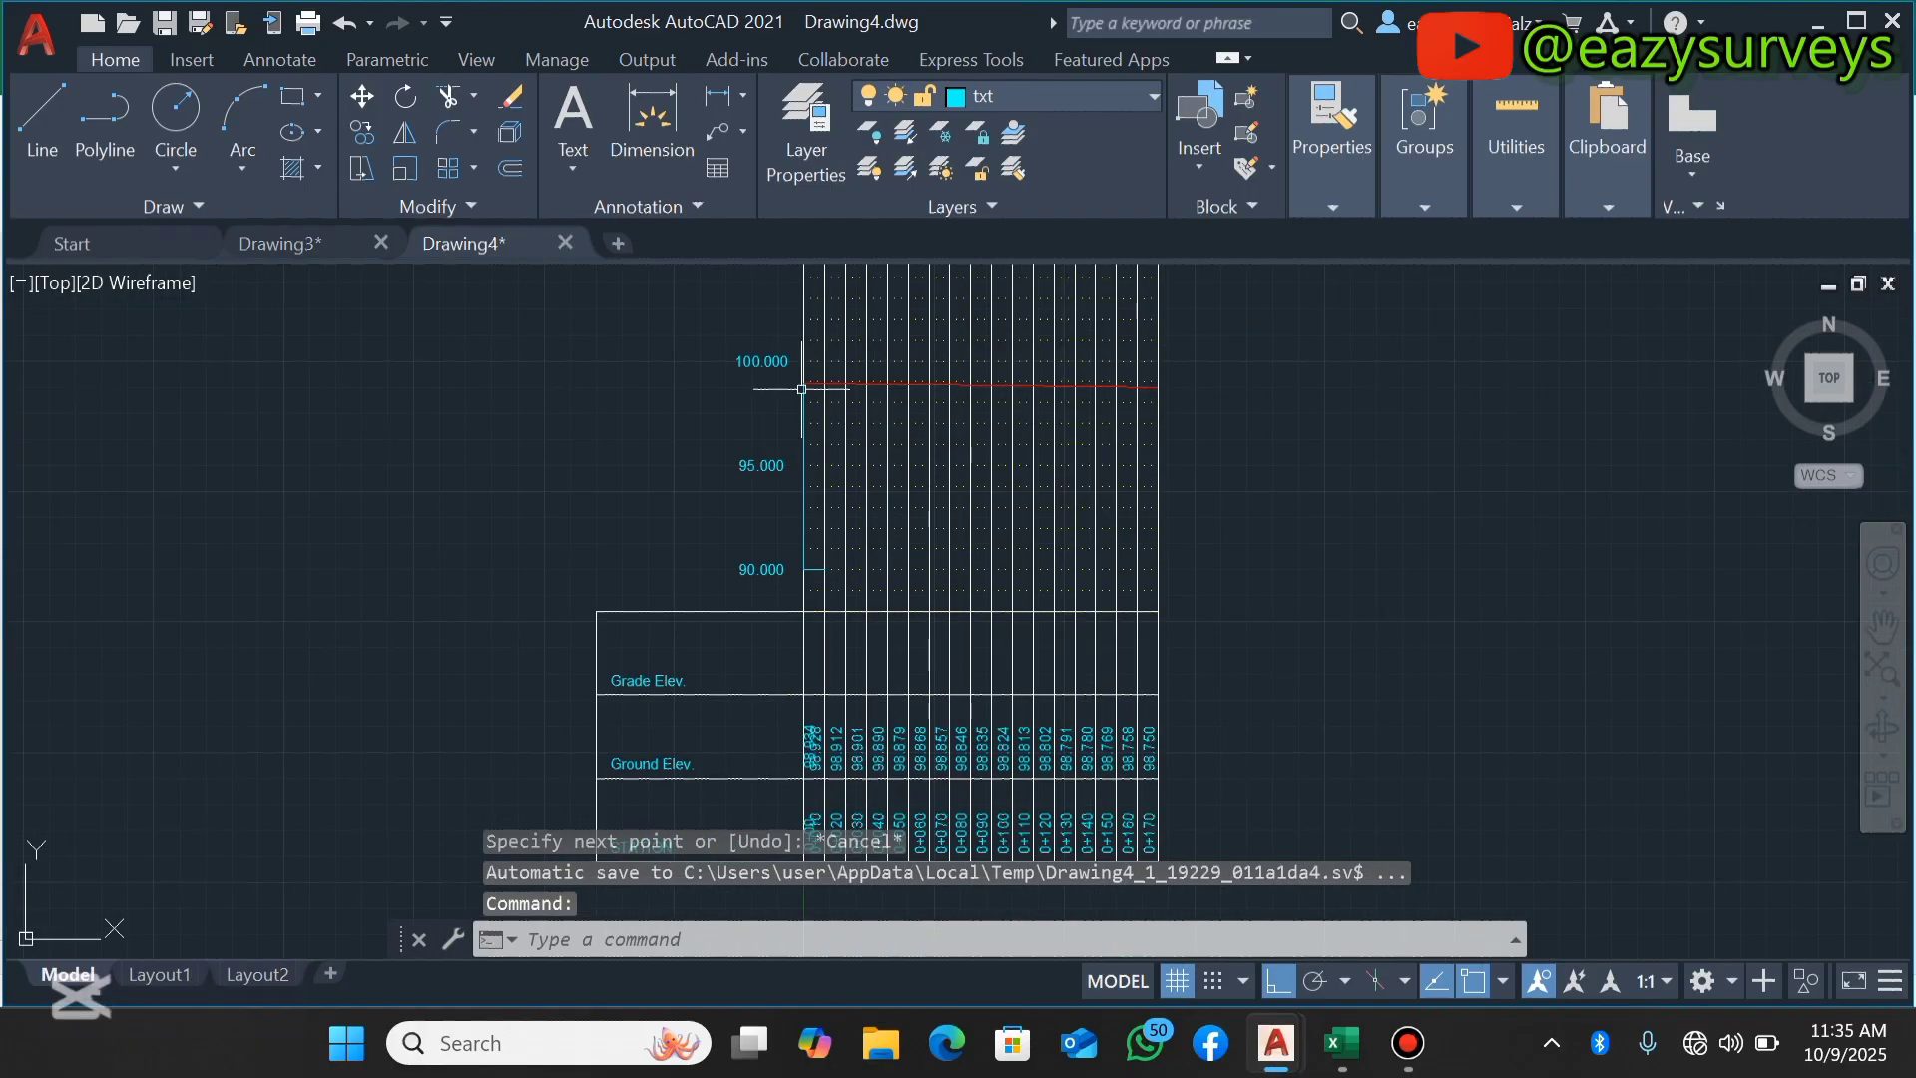
middle_drag(880, 491, 898, 445)
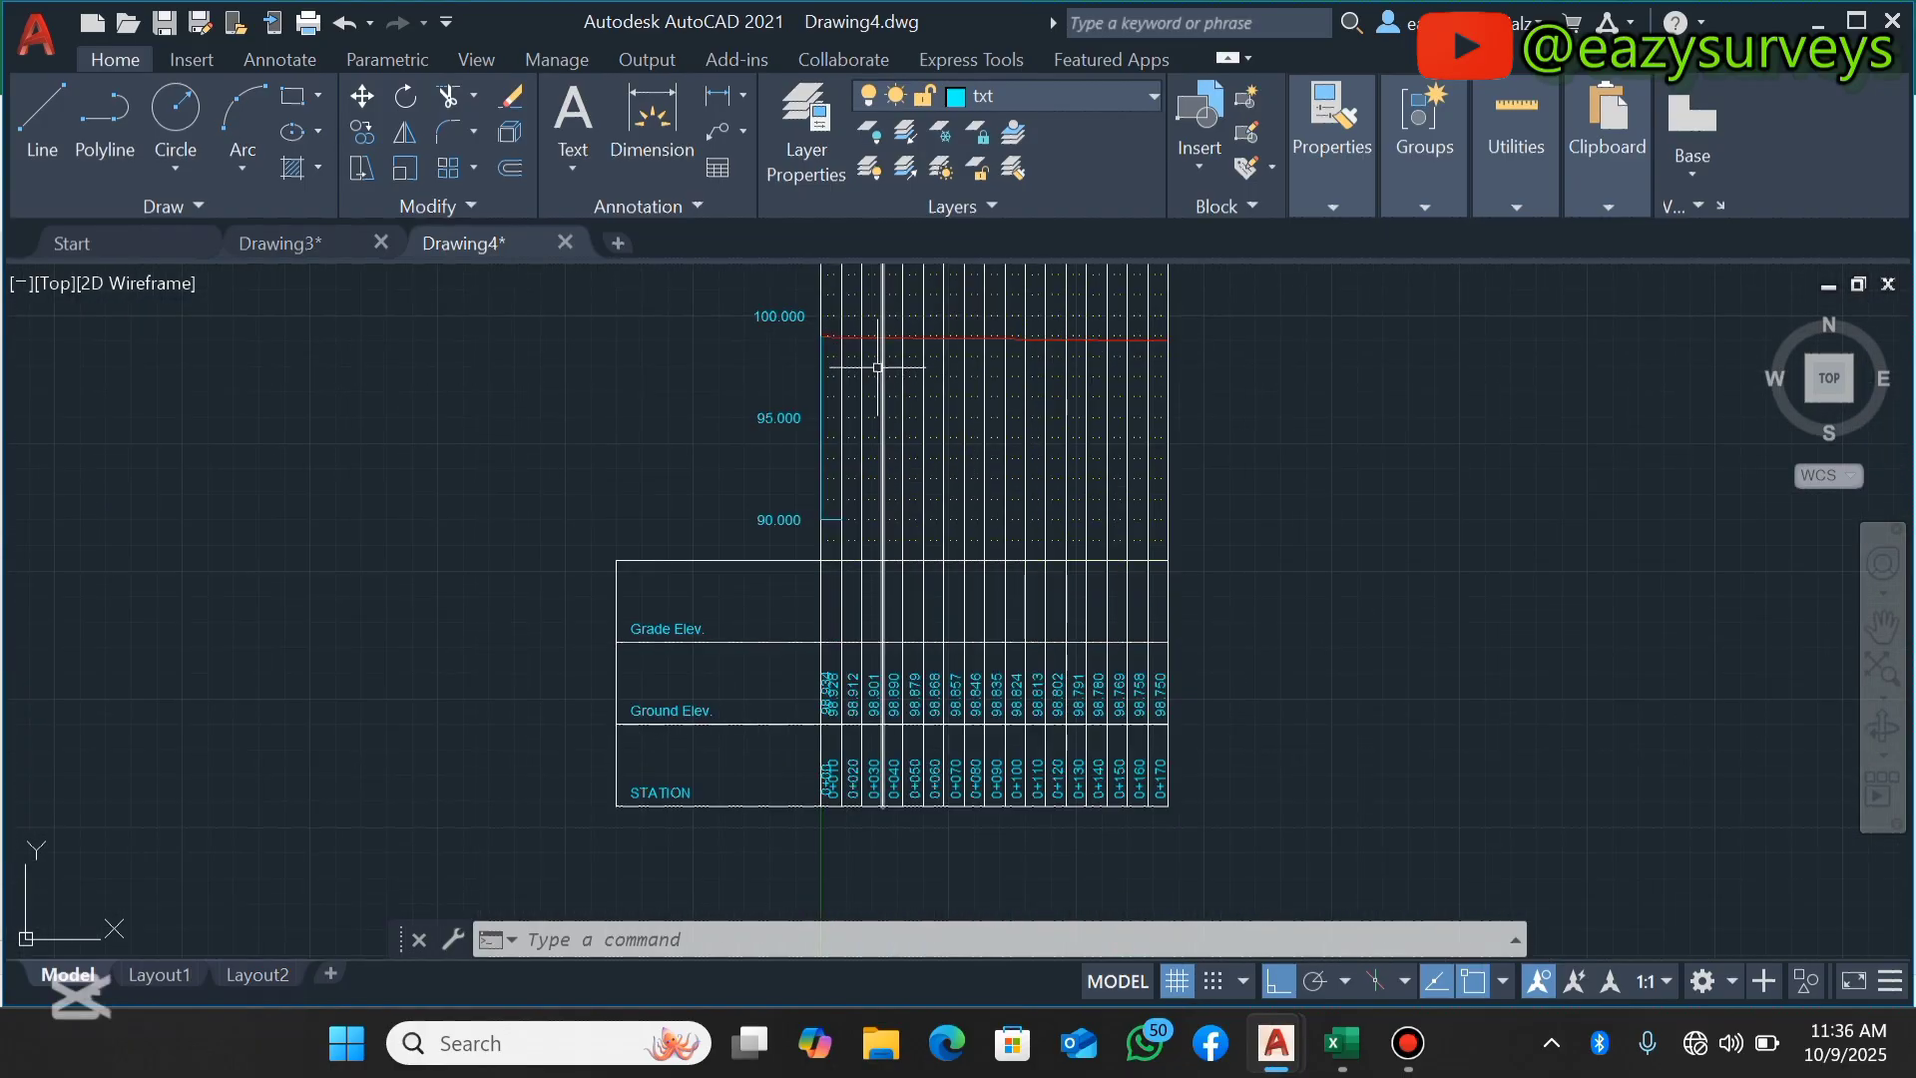
scroll(796, 344, up, 4)
scroll(799, 354, down, 6)
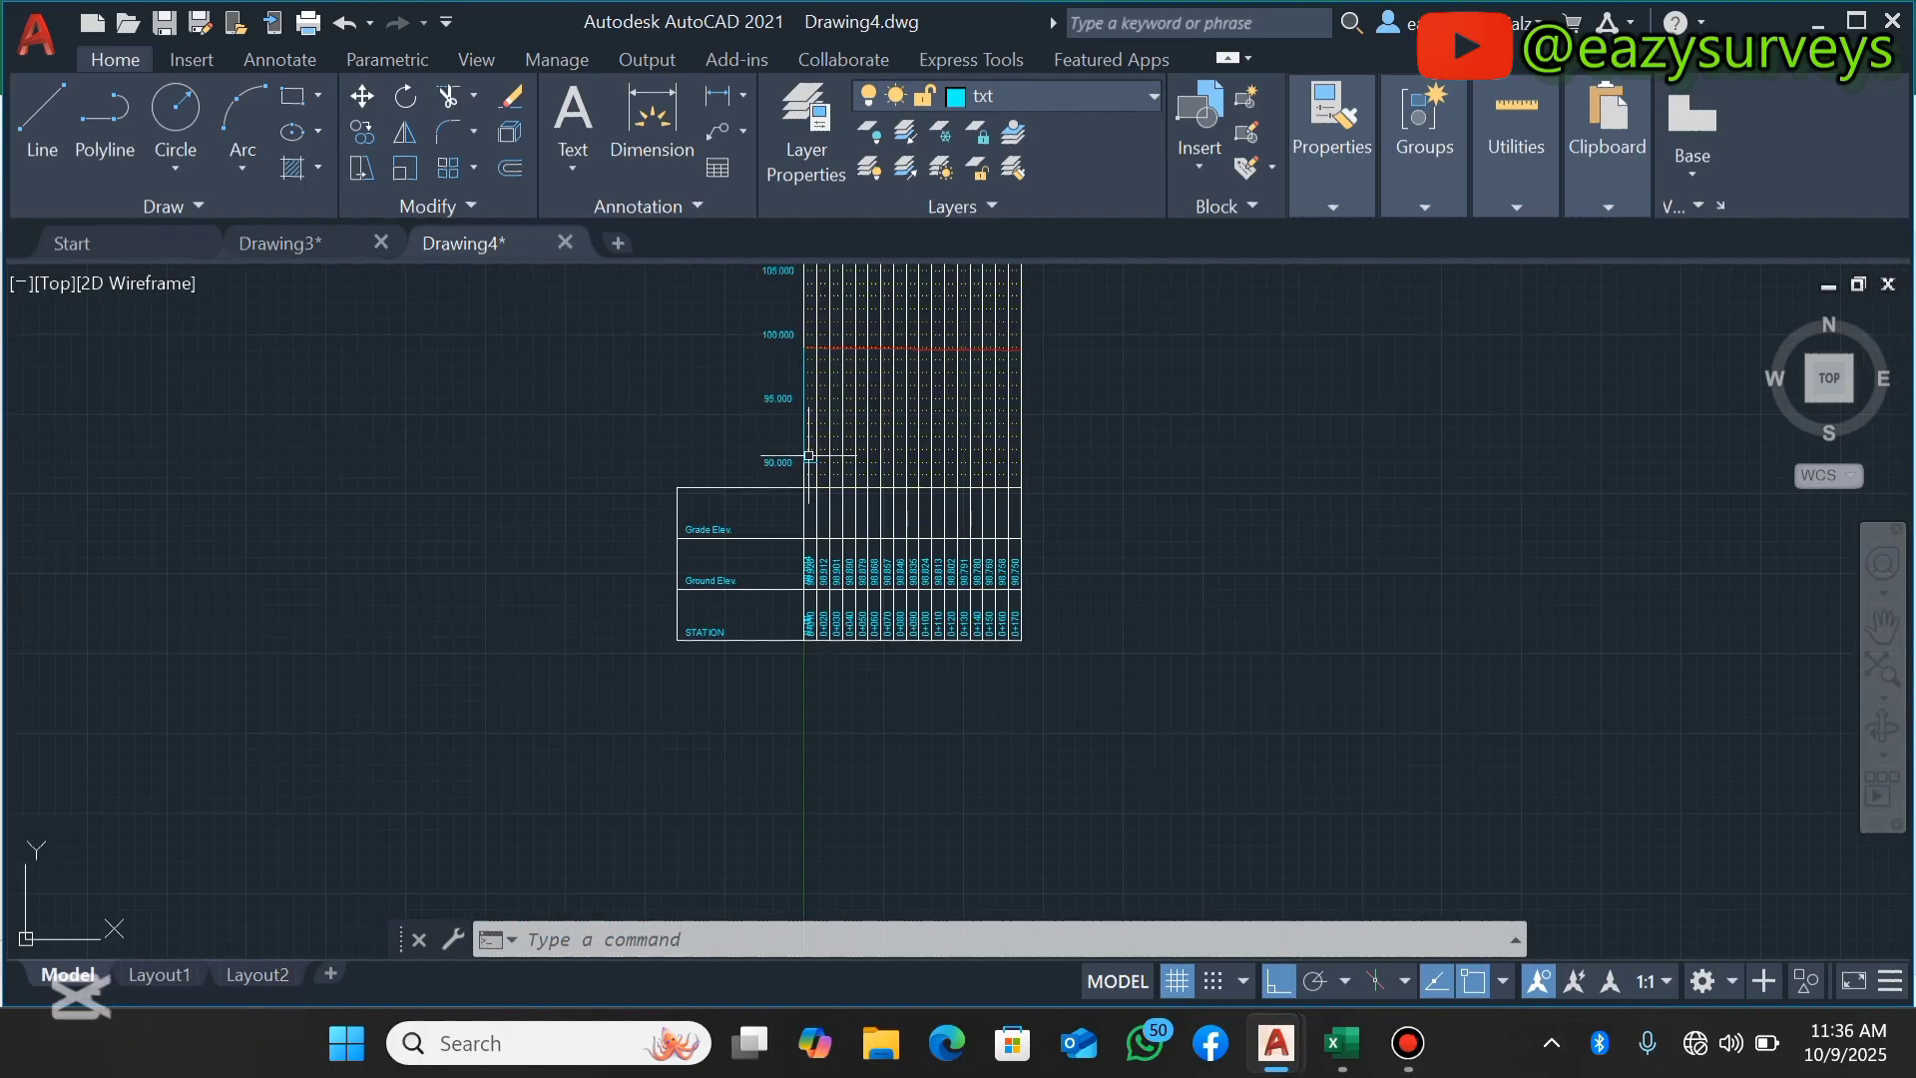
scroll(829, 542, up, 4)
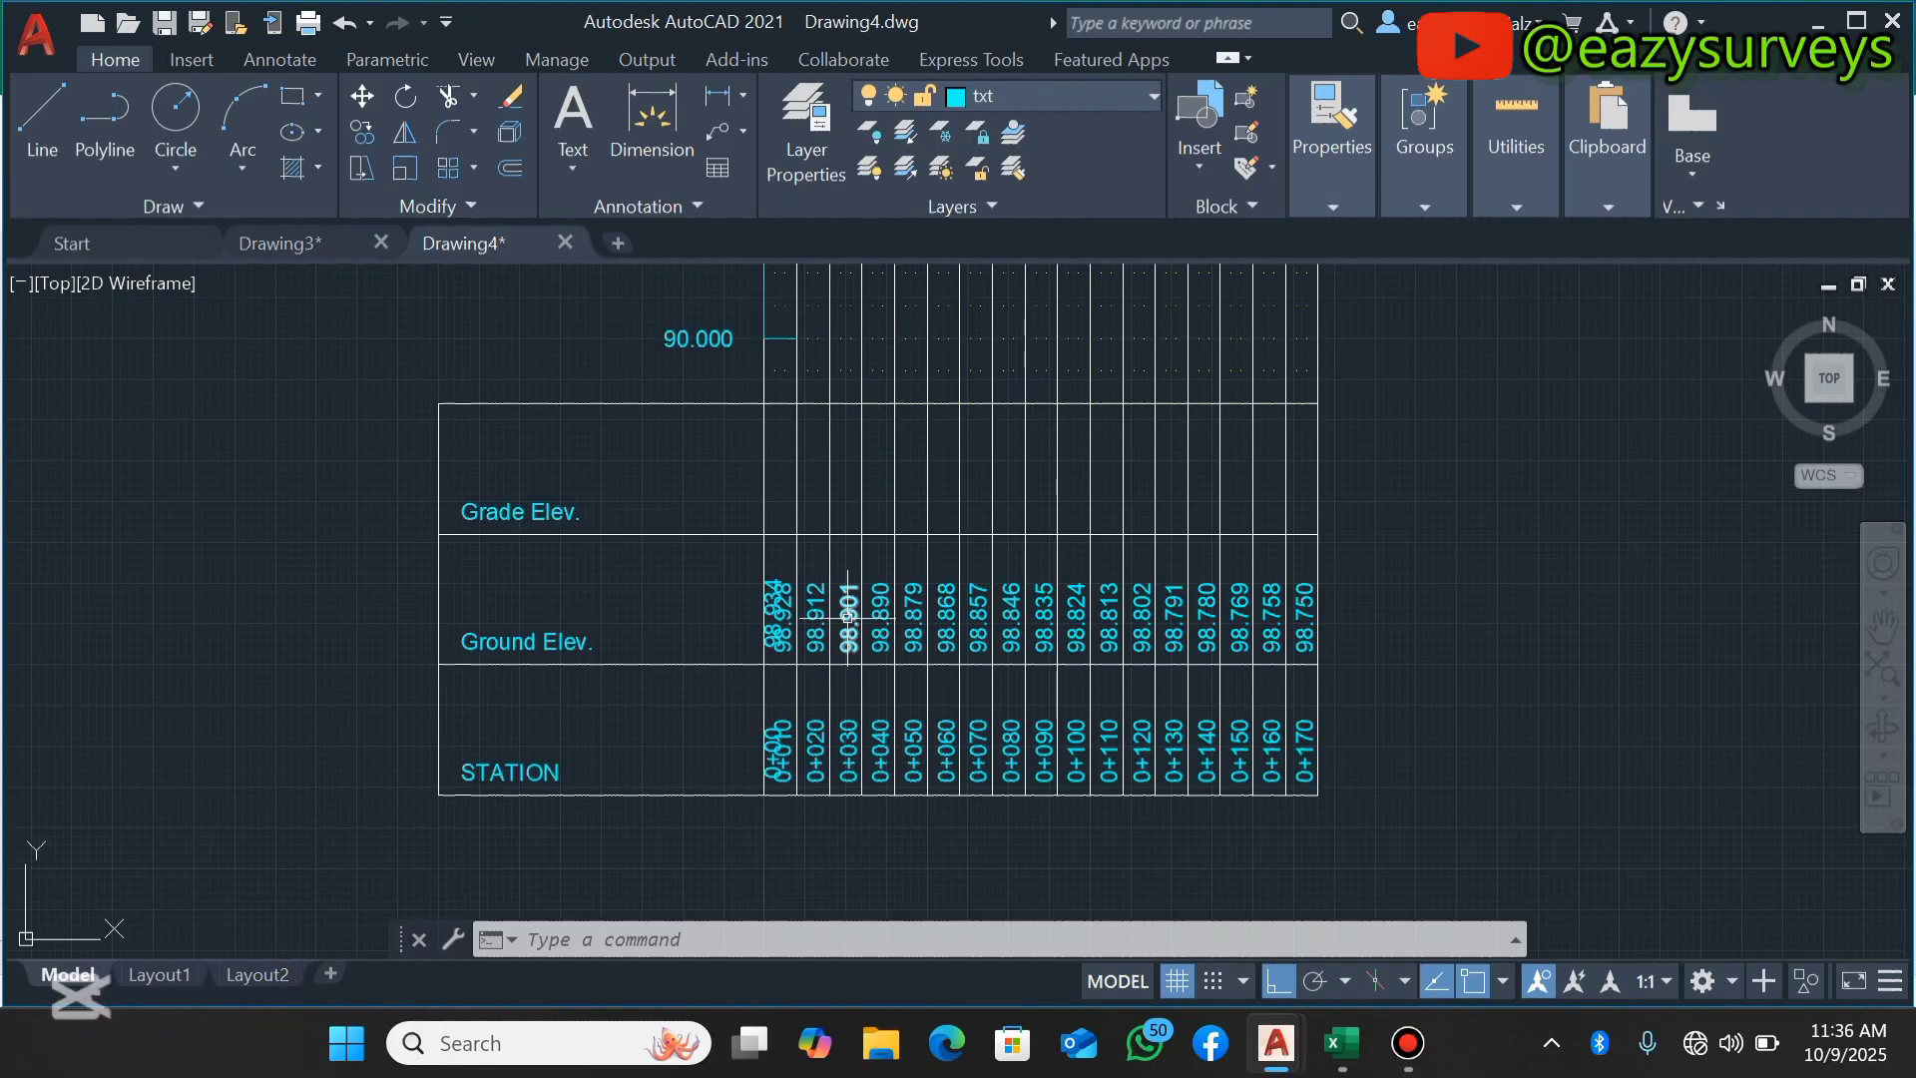
scroll(832, 614, down, 2)
scroll(825, 614, up, 2)
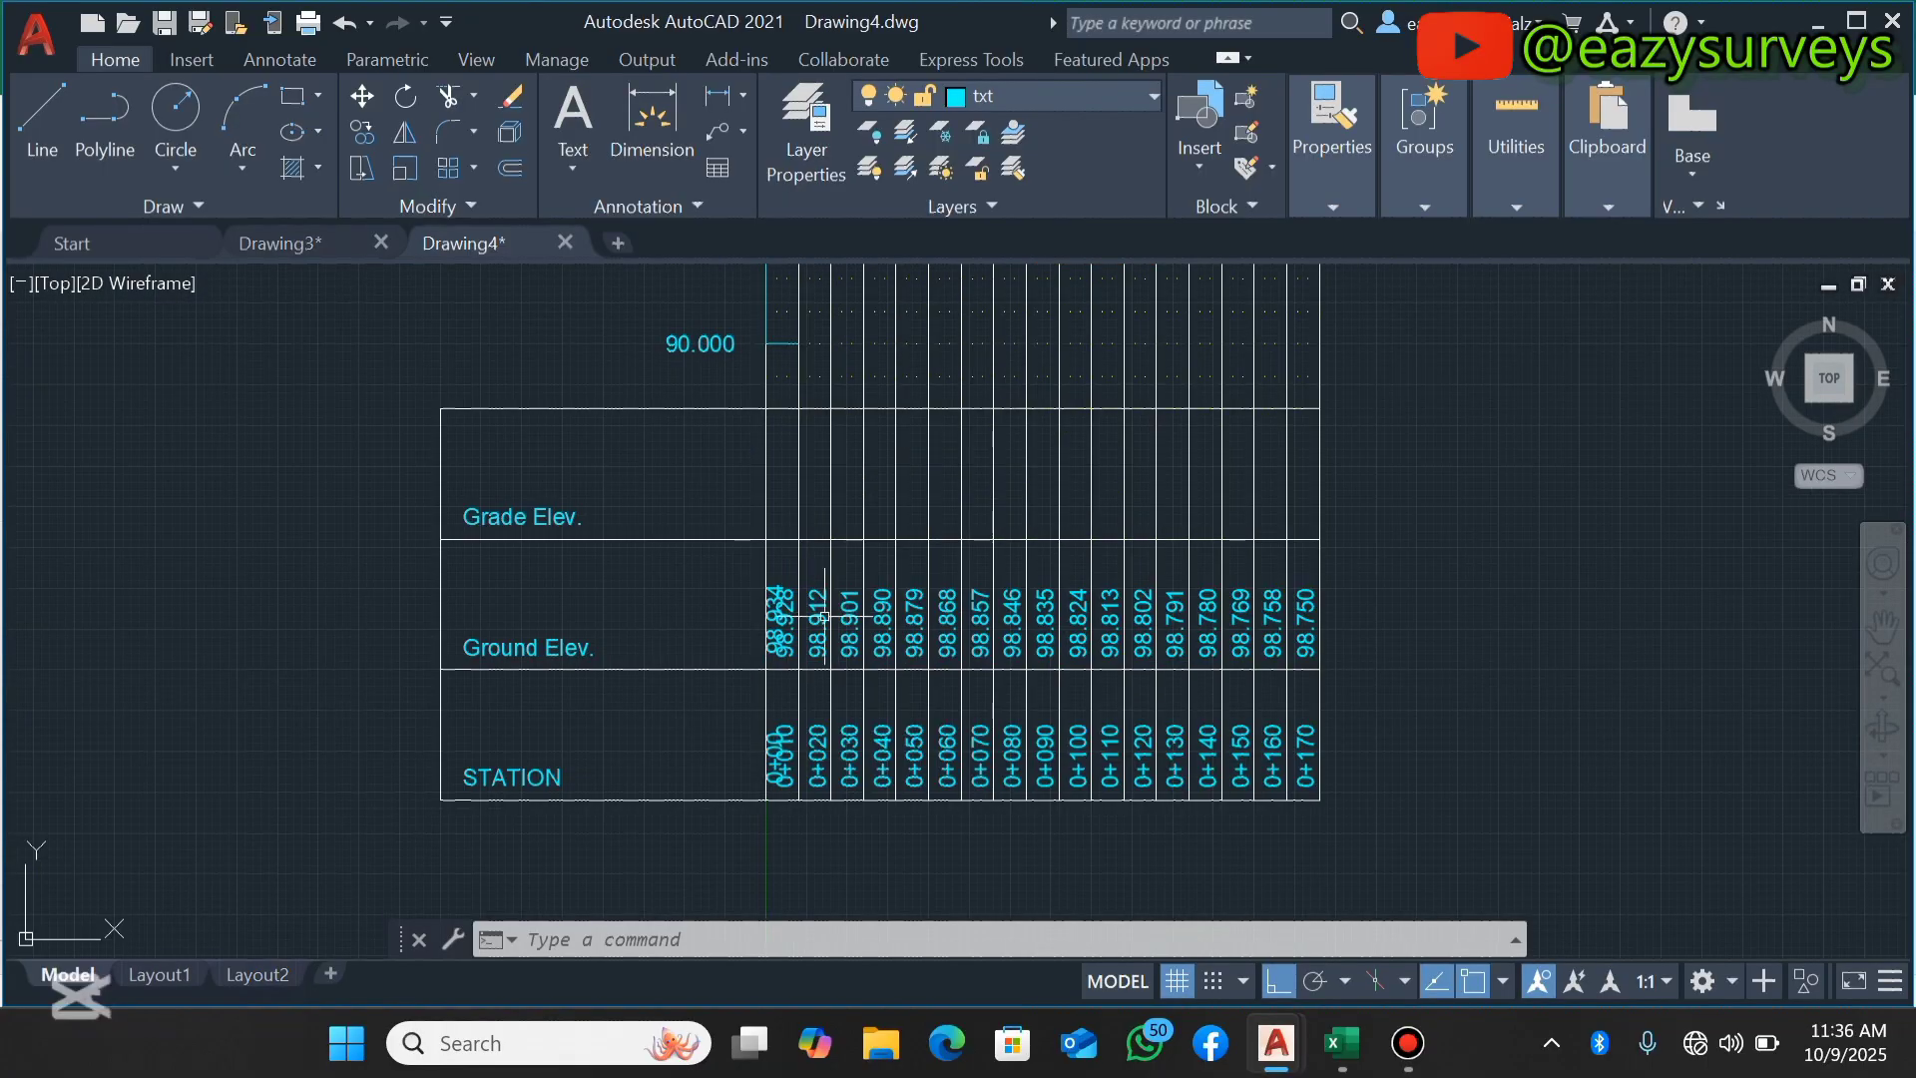
scroll(795, 627, down, 2)
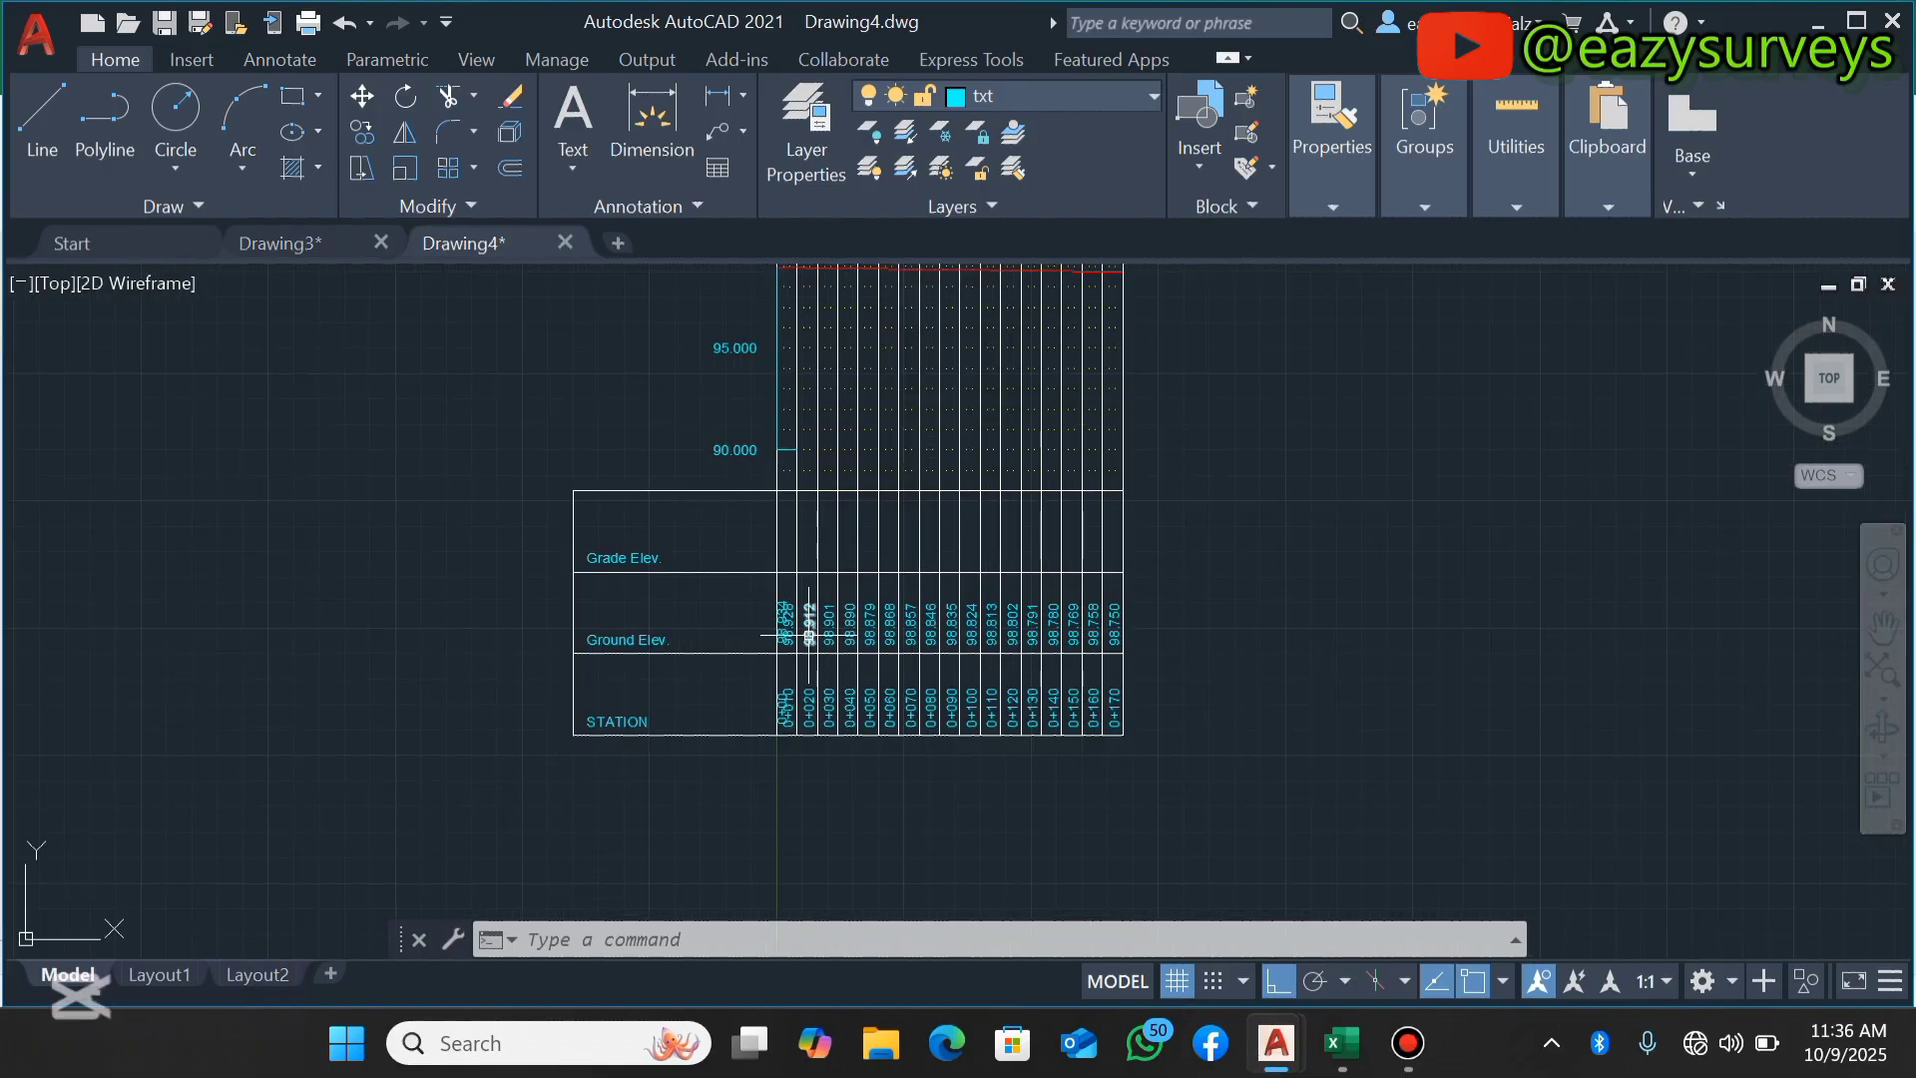
scroll(861, 641, down, 2)
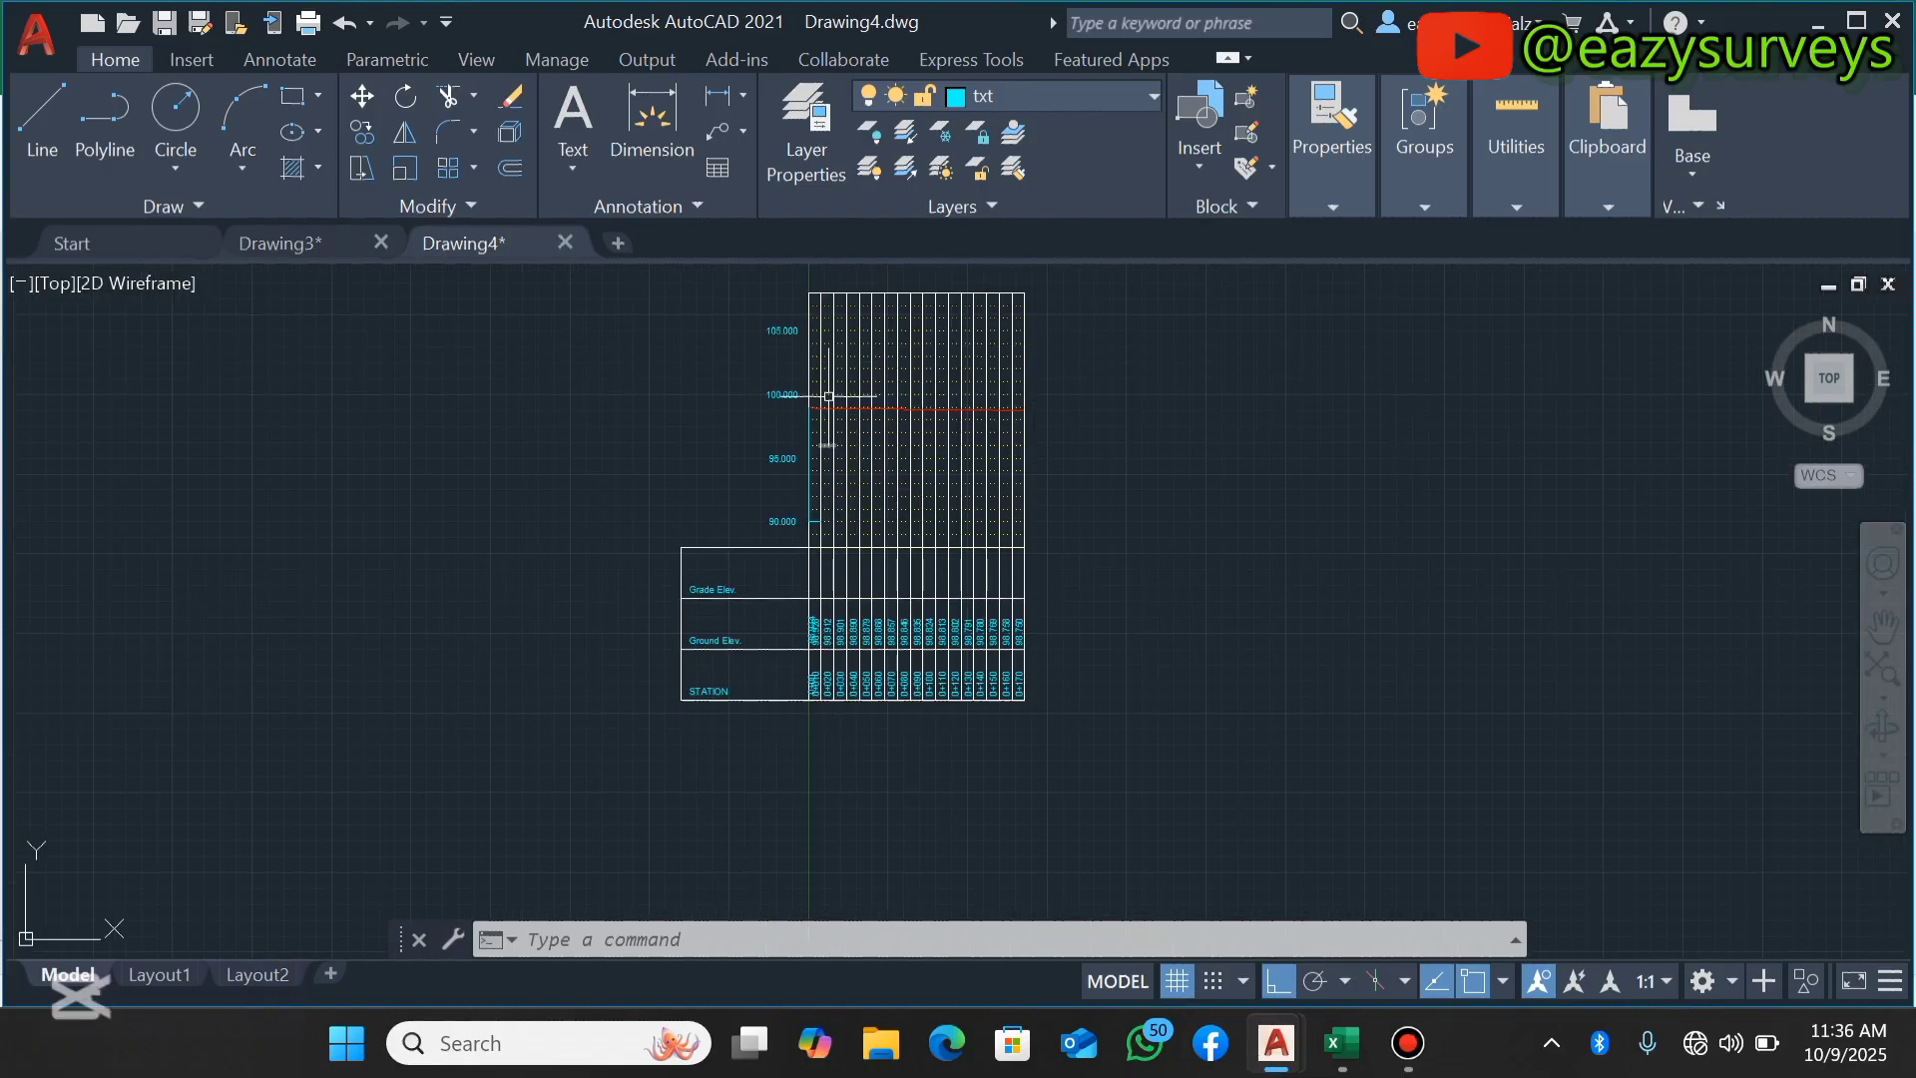
scroll(829, 397, up, 2)
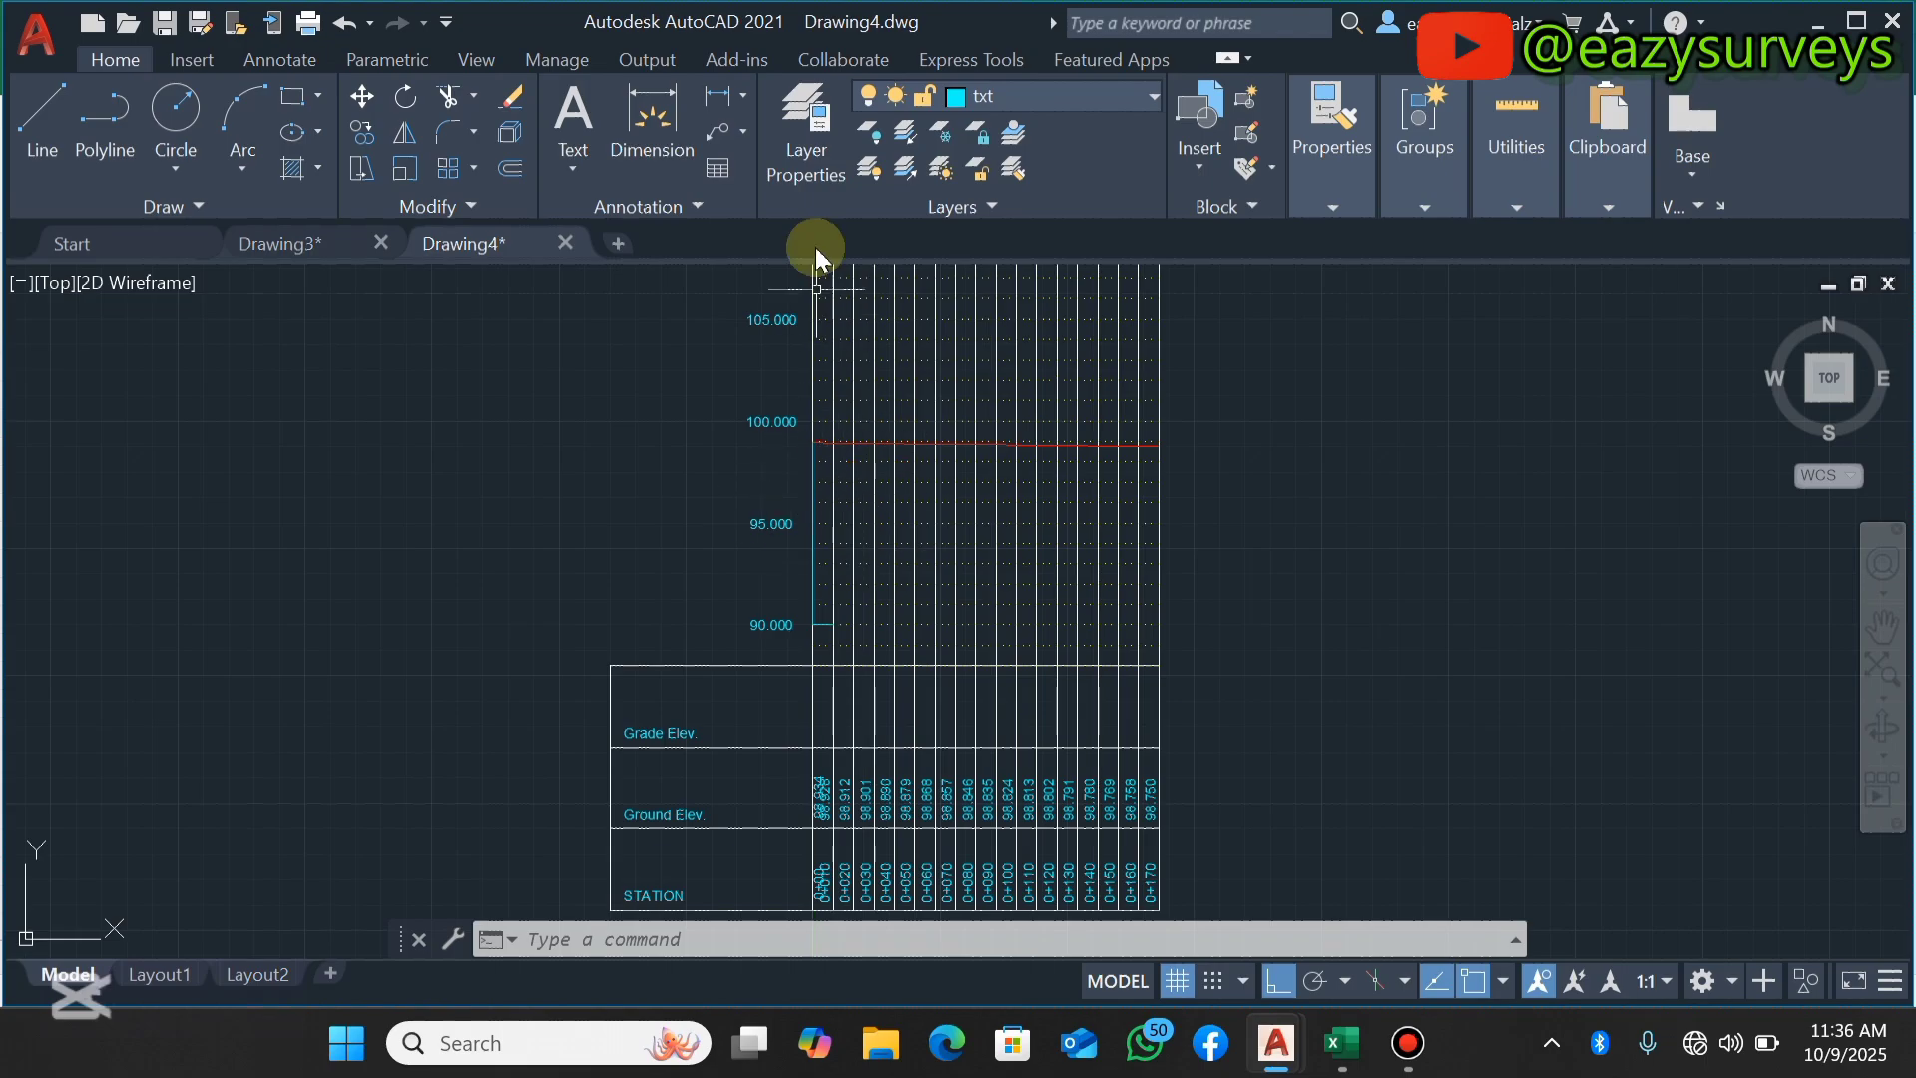
Turn off the FGRID and grid layers and copy the red profile line with both reference lines to the clipboard.
click(819, 165)
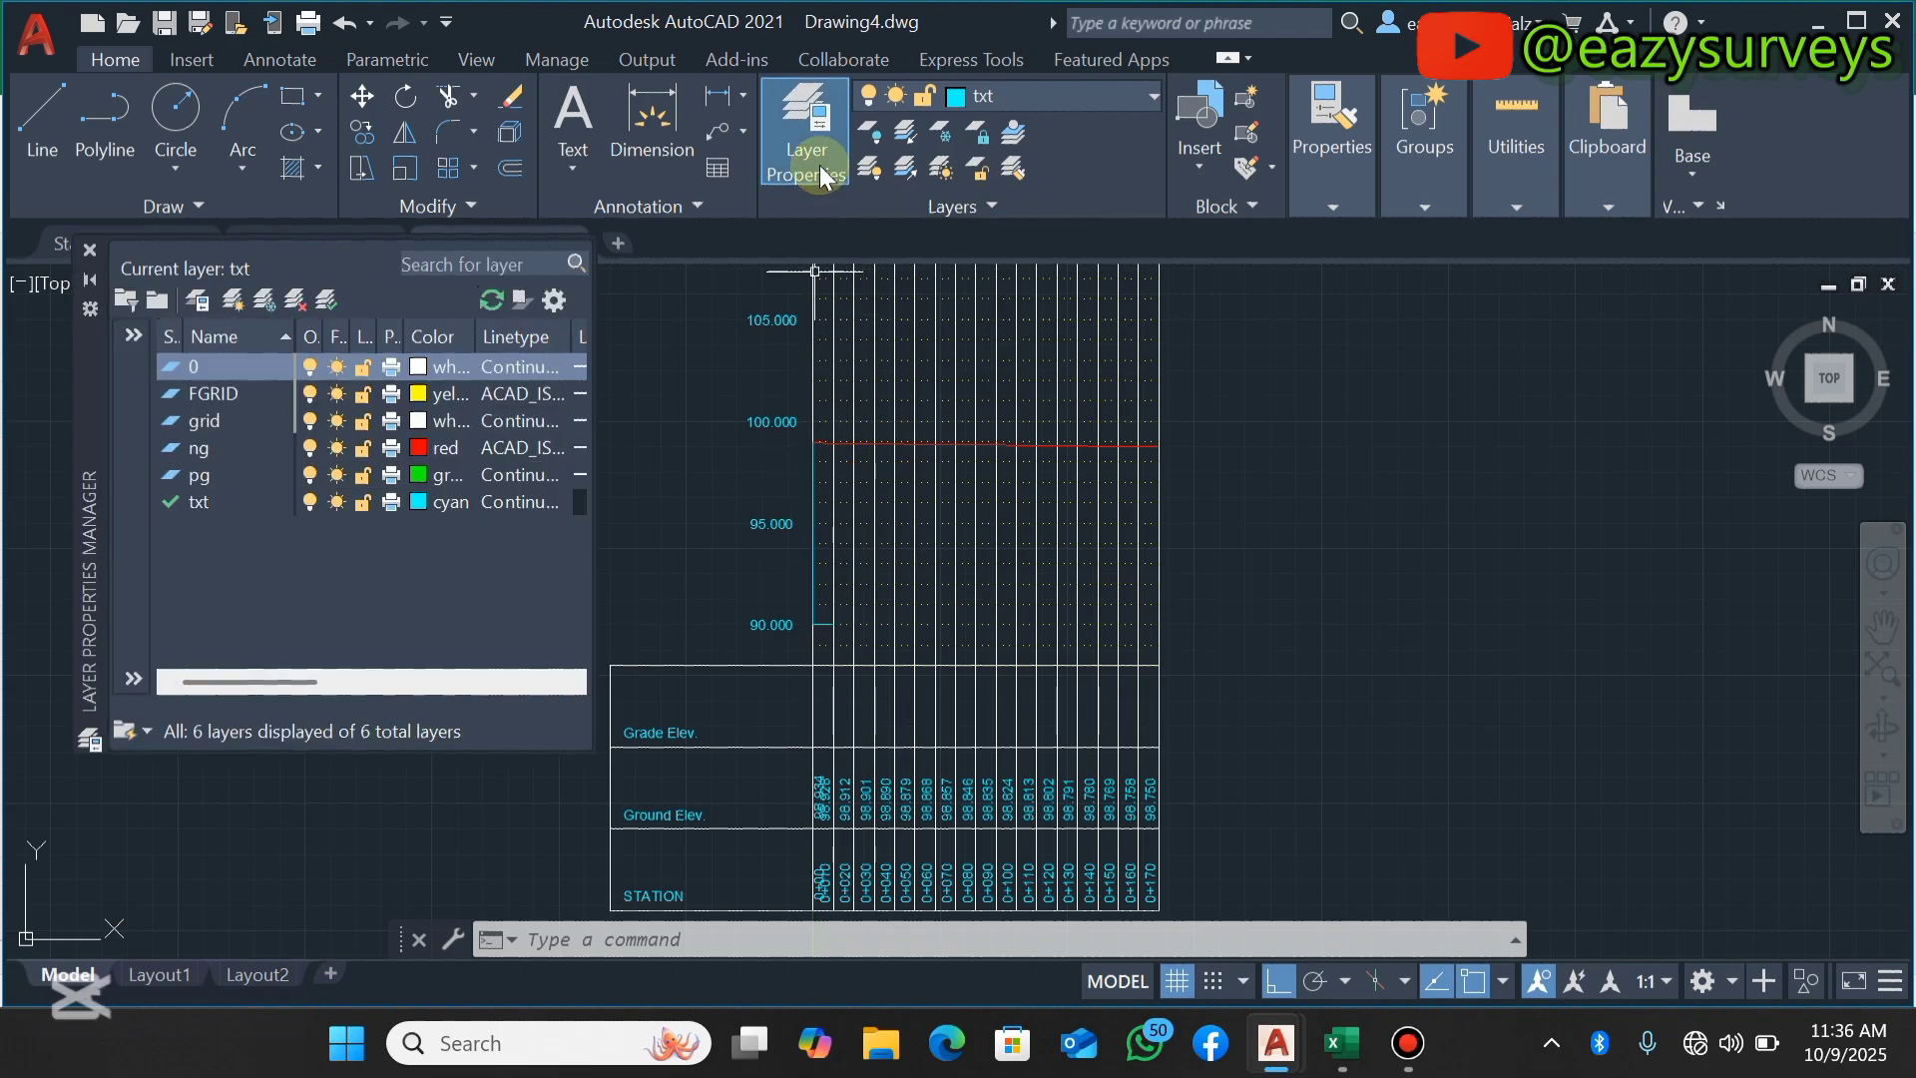
click(310, 423)
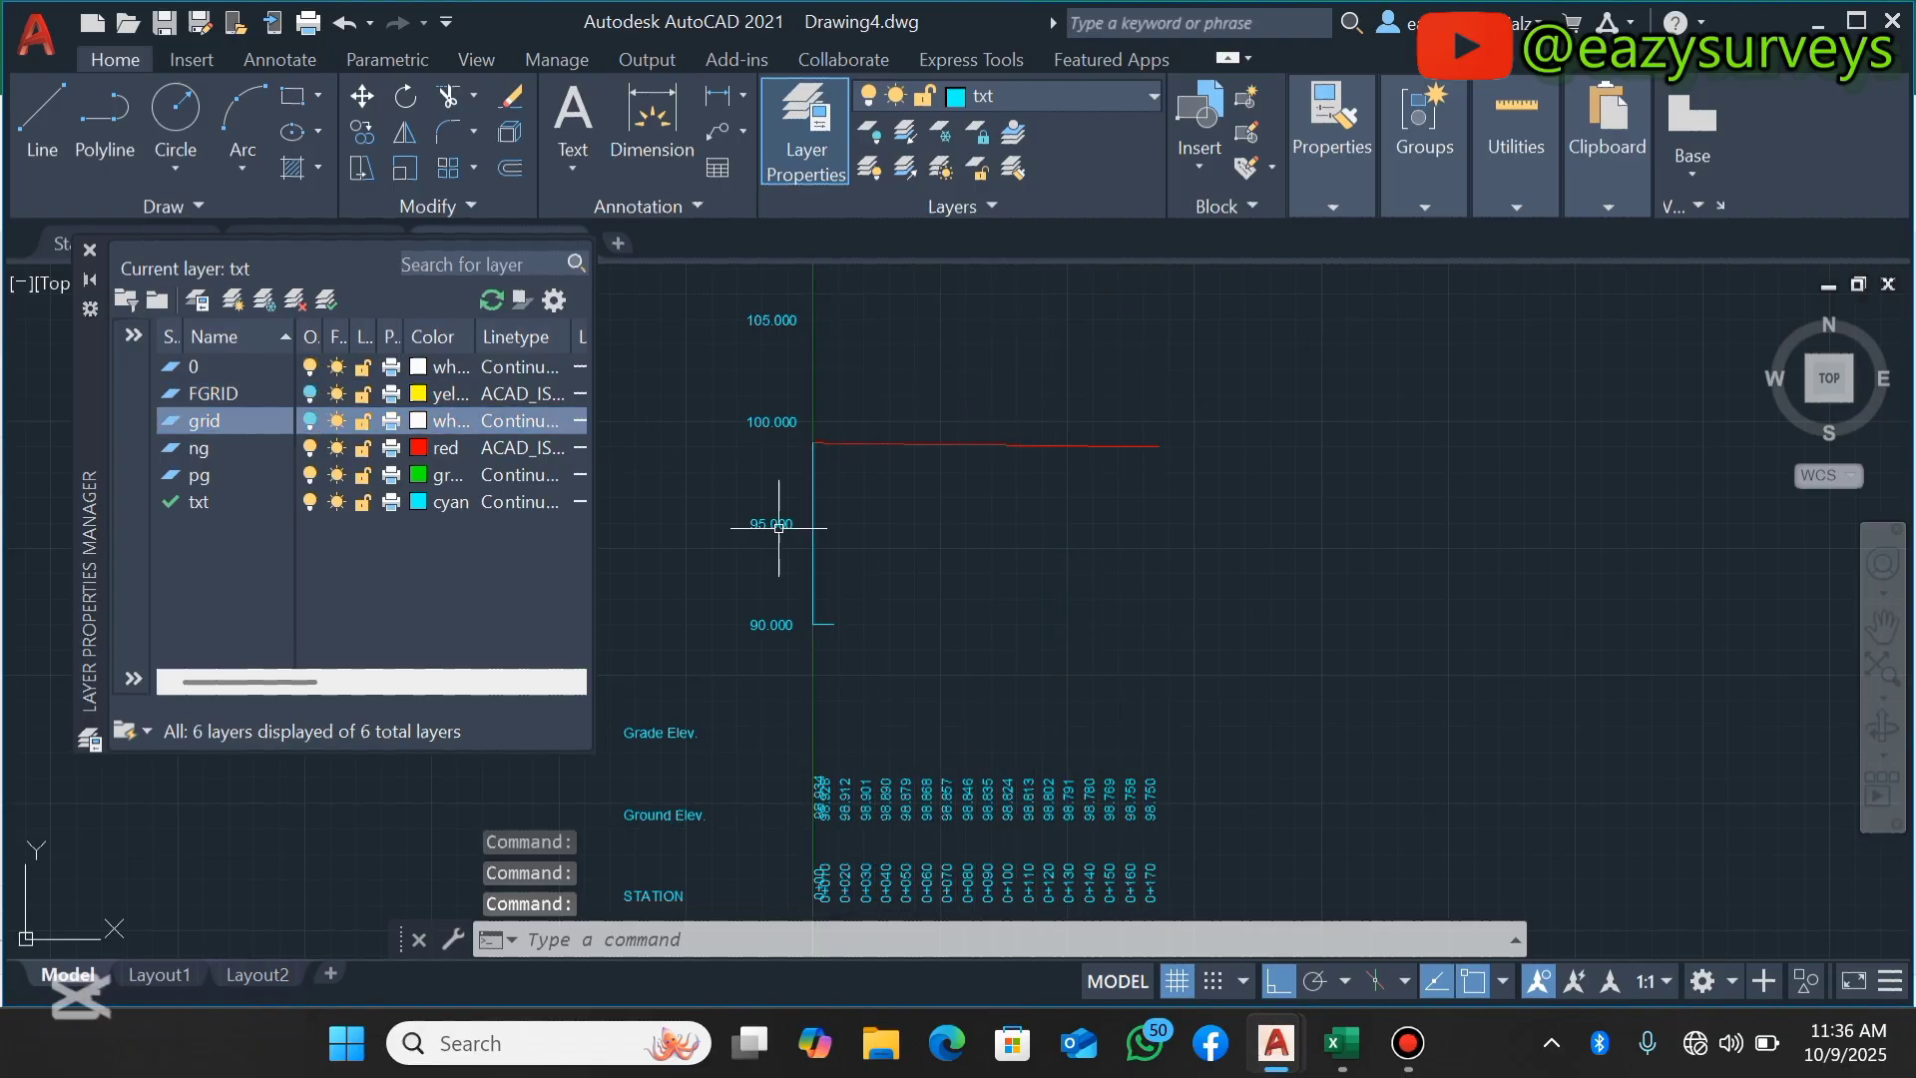
click(1266, 707)
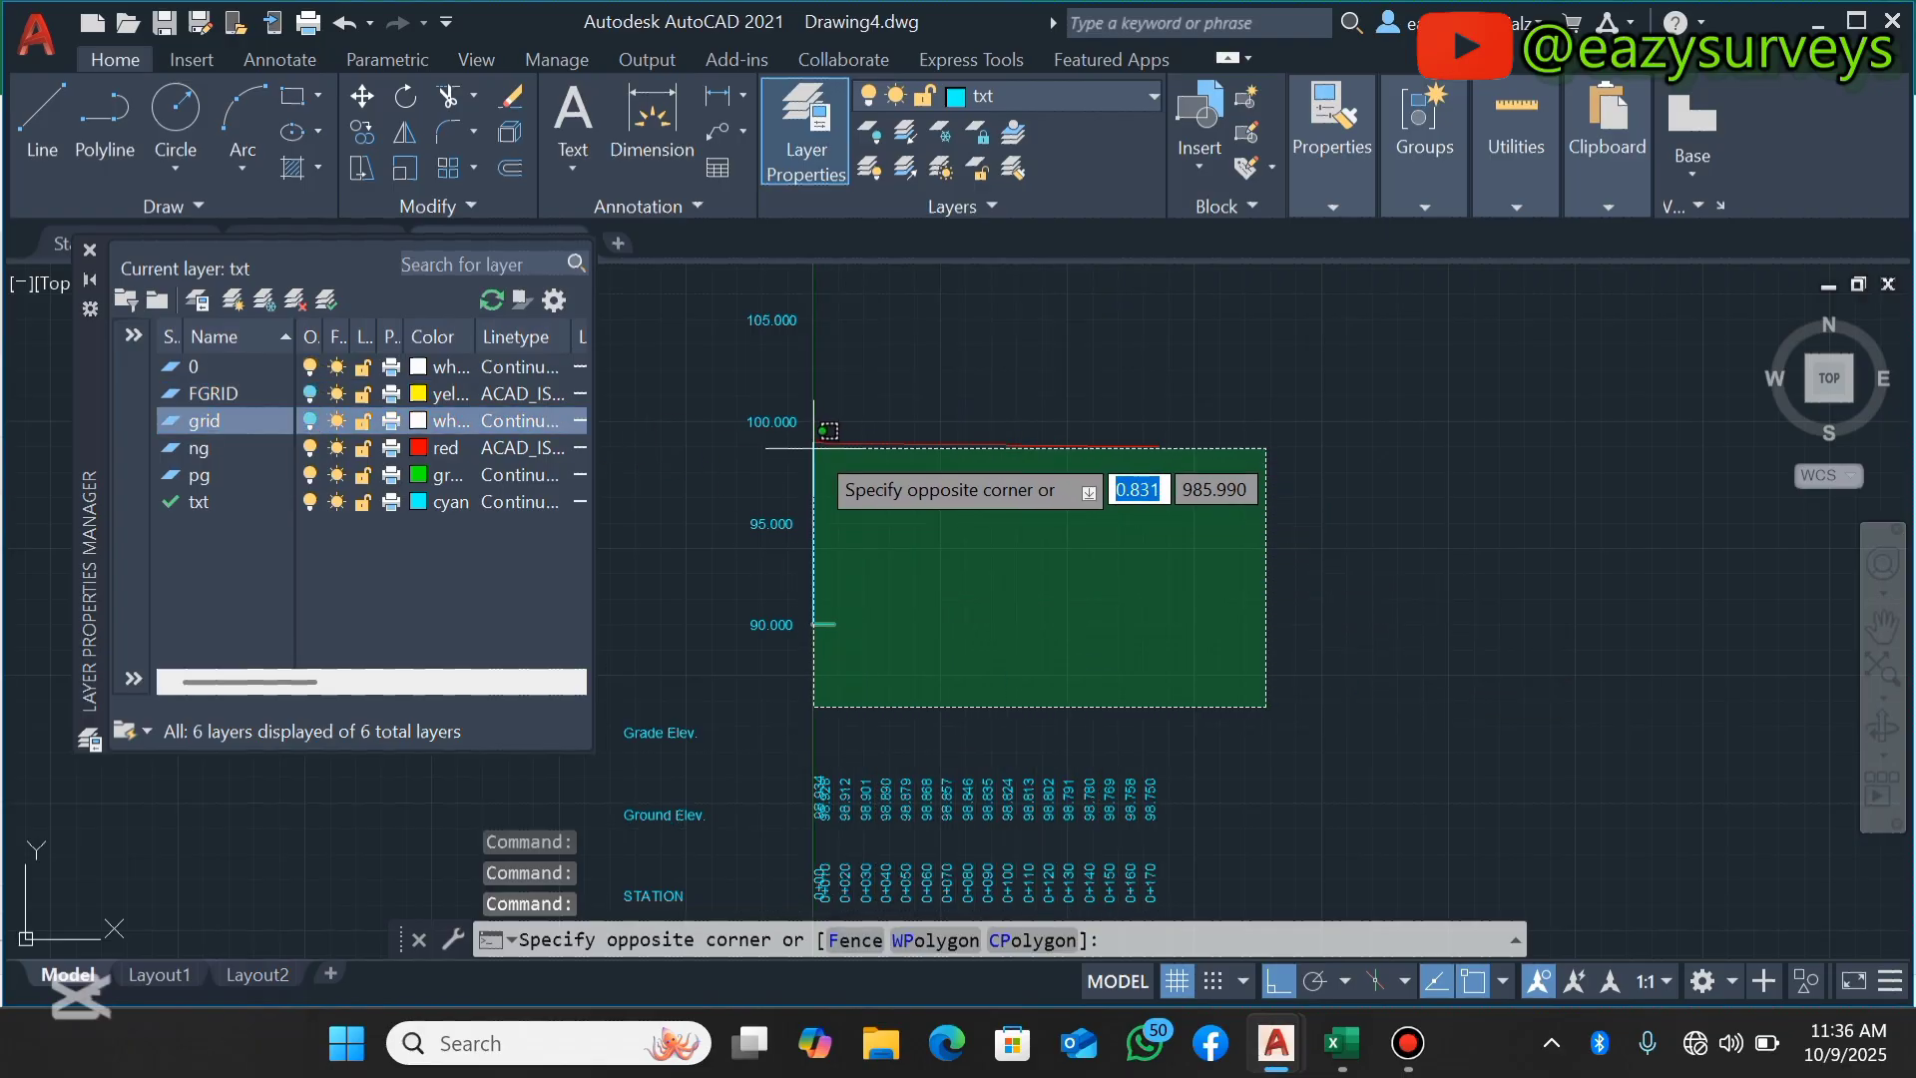
click(824, 410)
scroll(857, 437, up, 4)
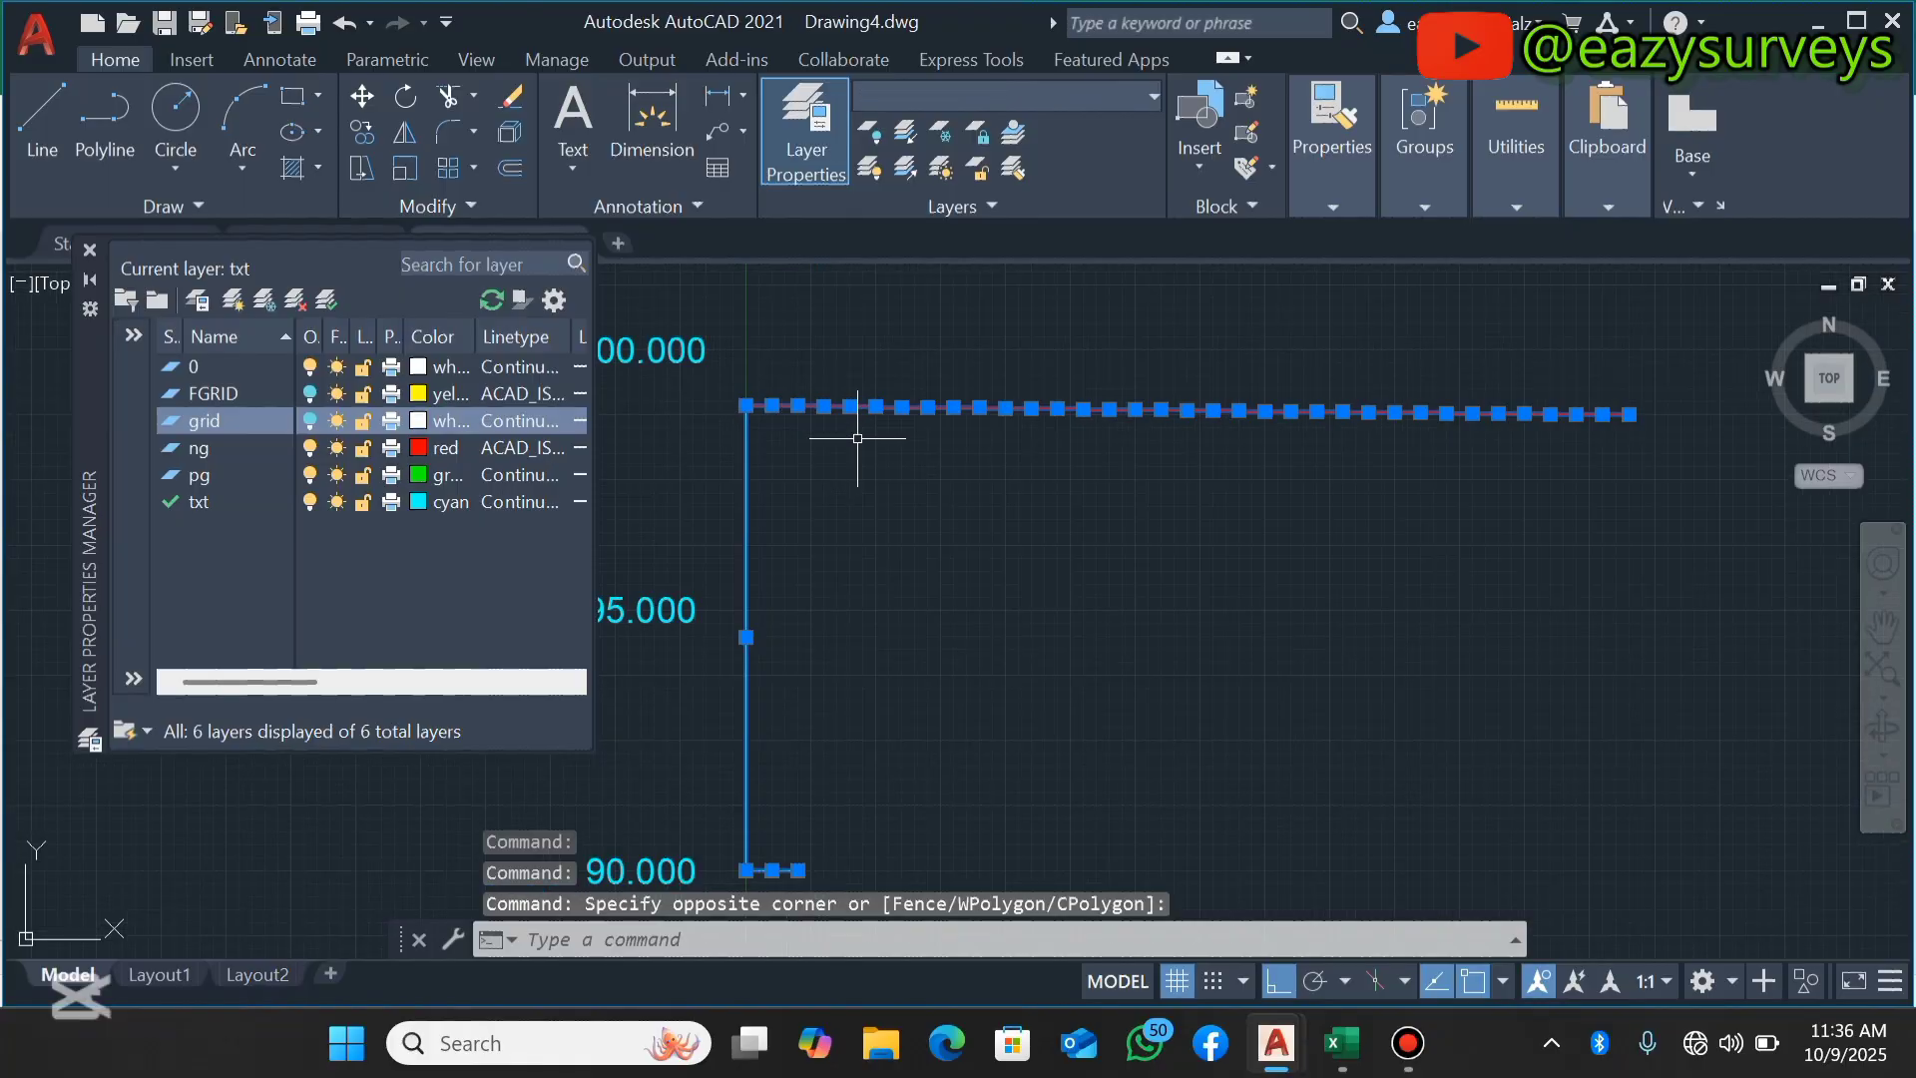
right_click(921, 481)
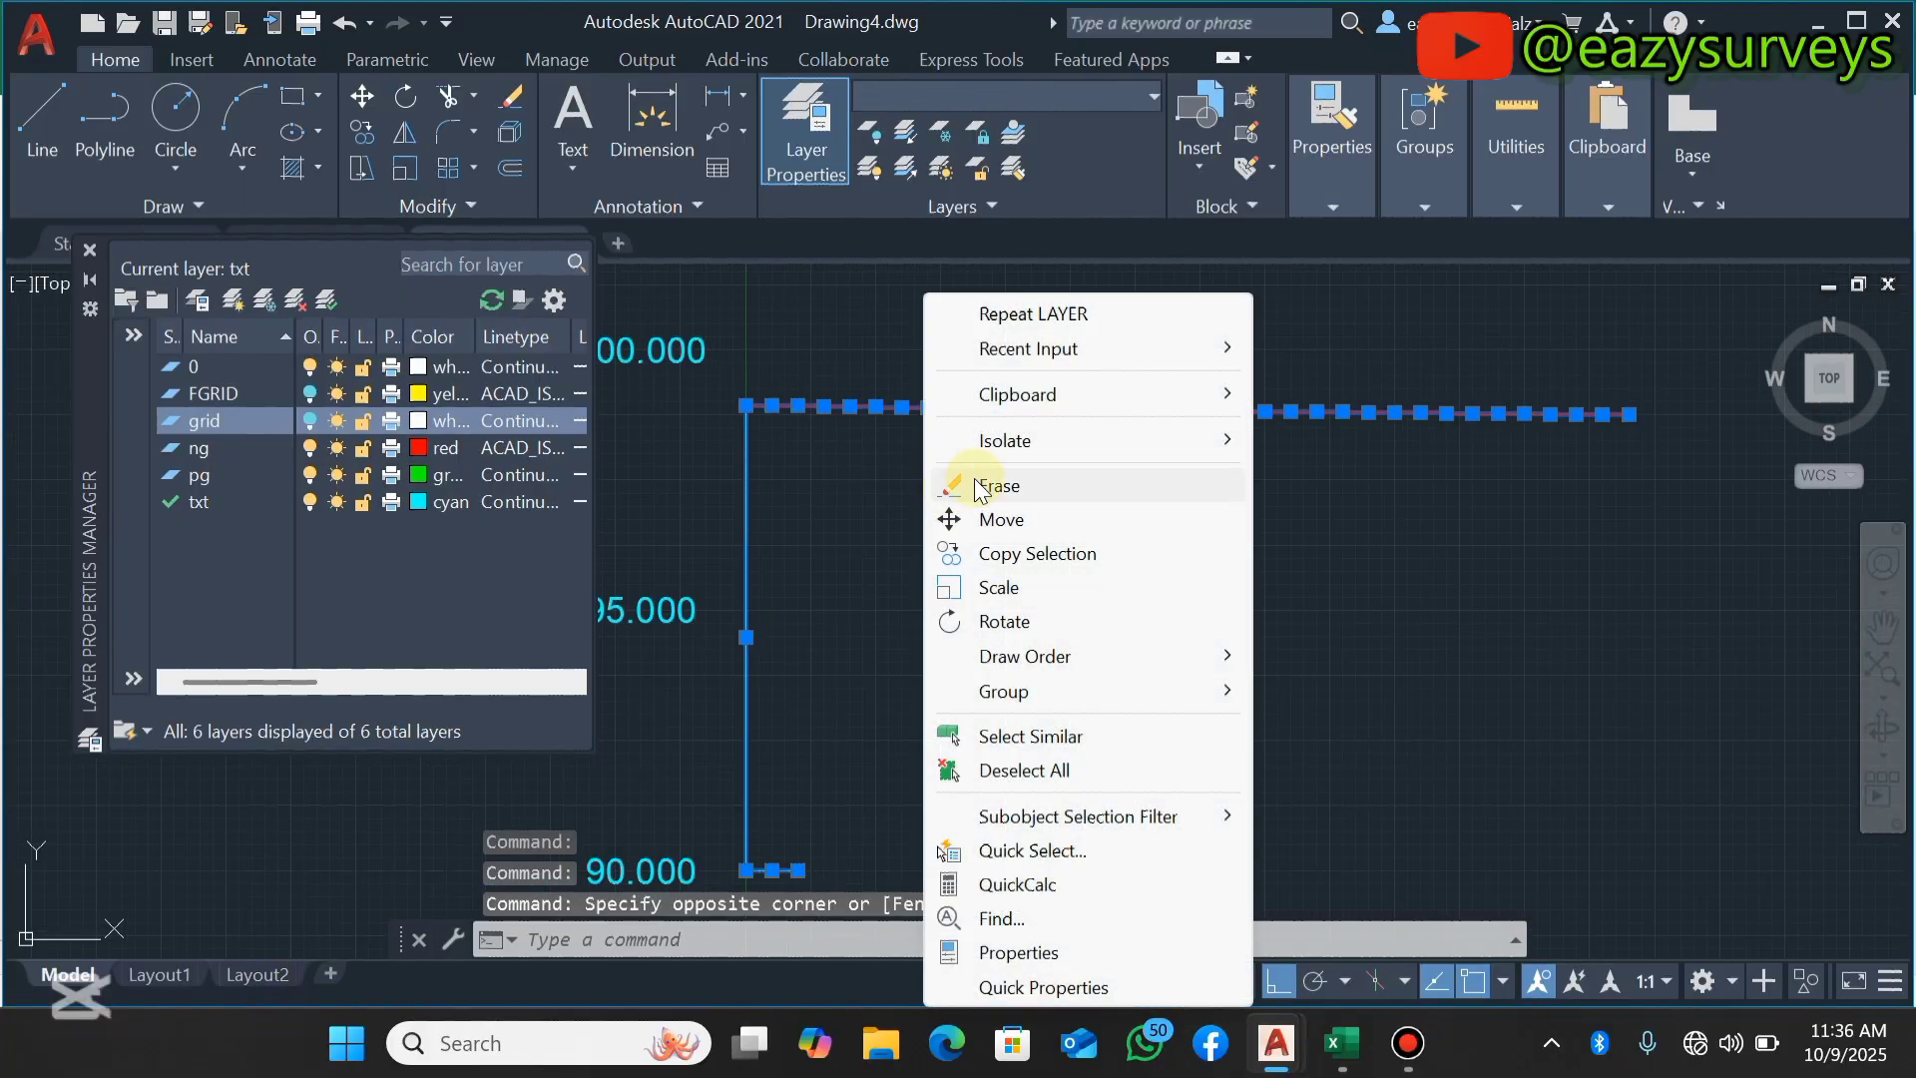
mouse_move(1058, 395)
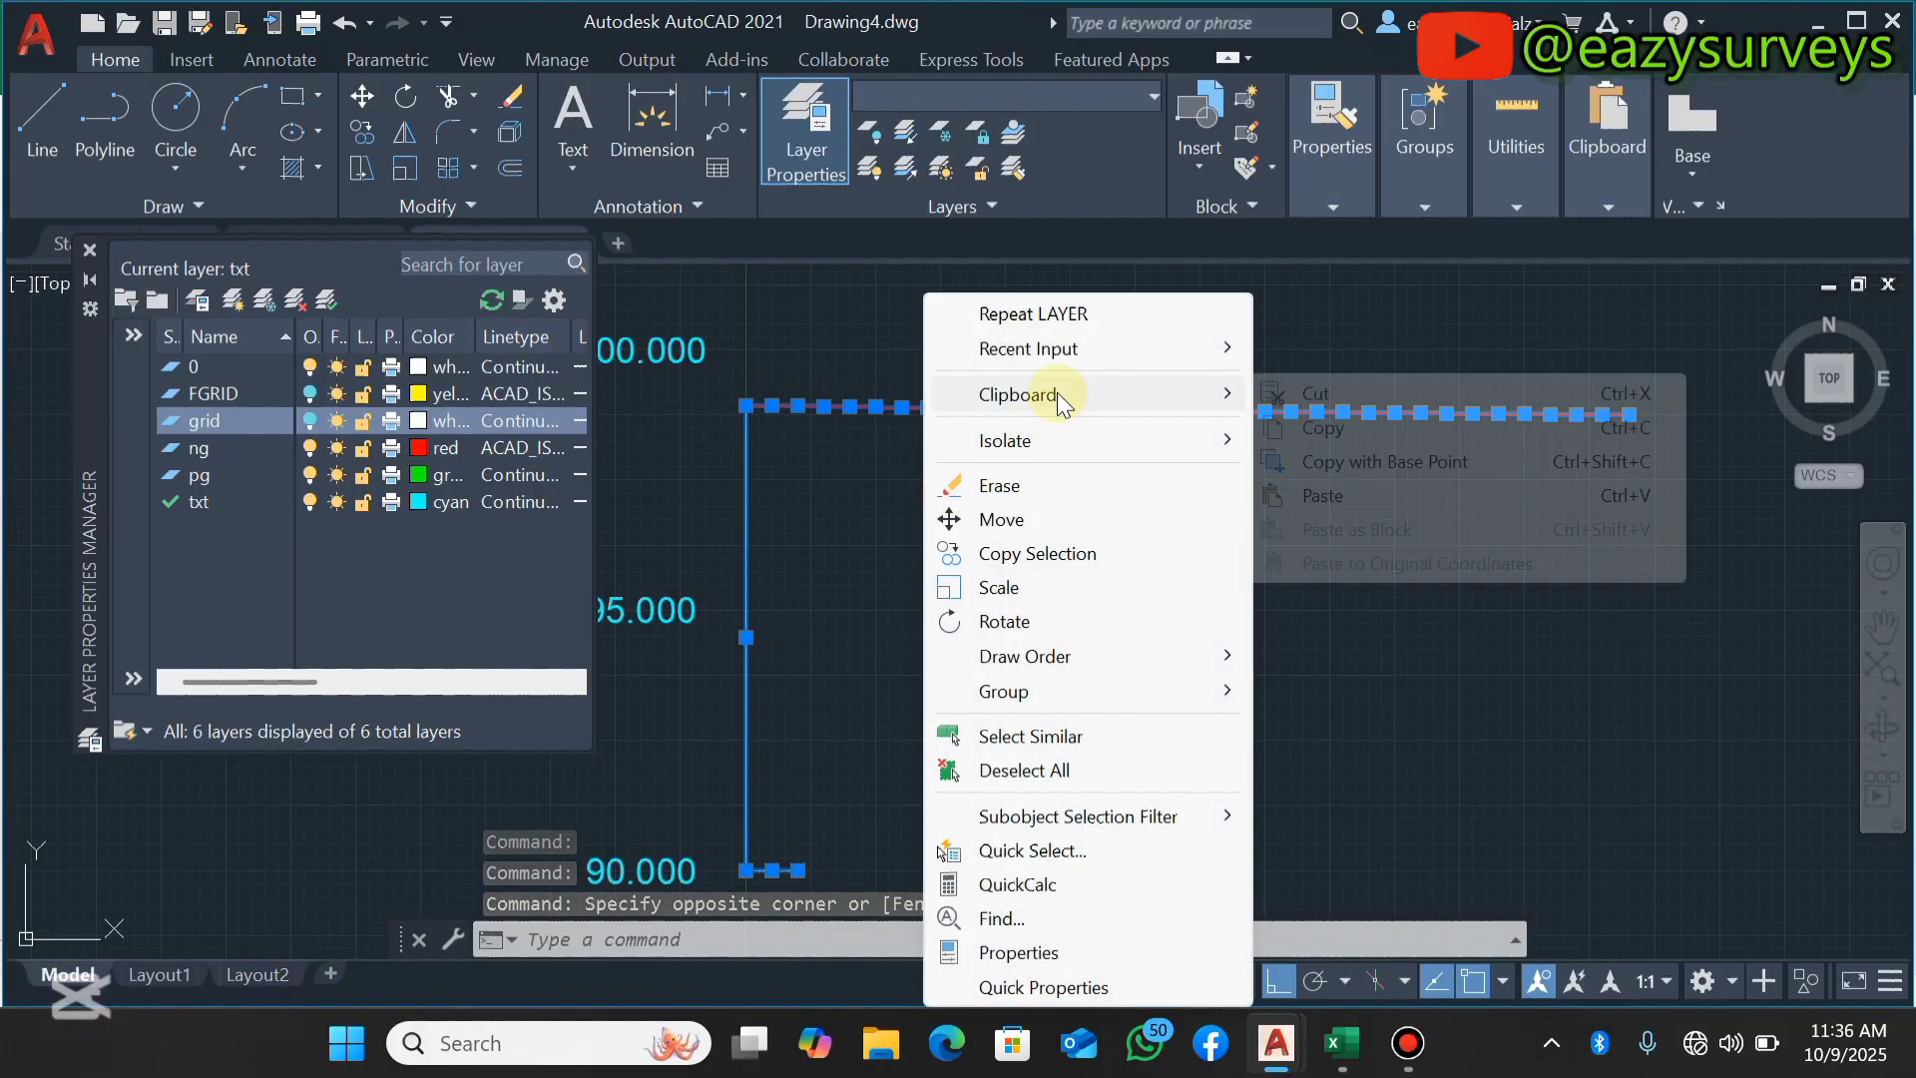
click(1323, 427)
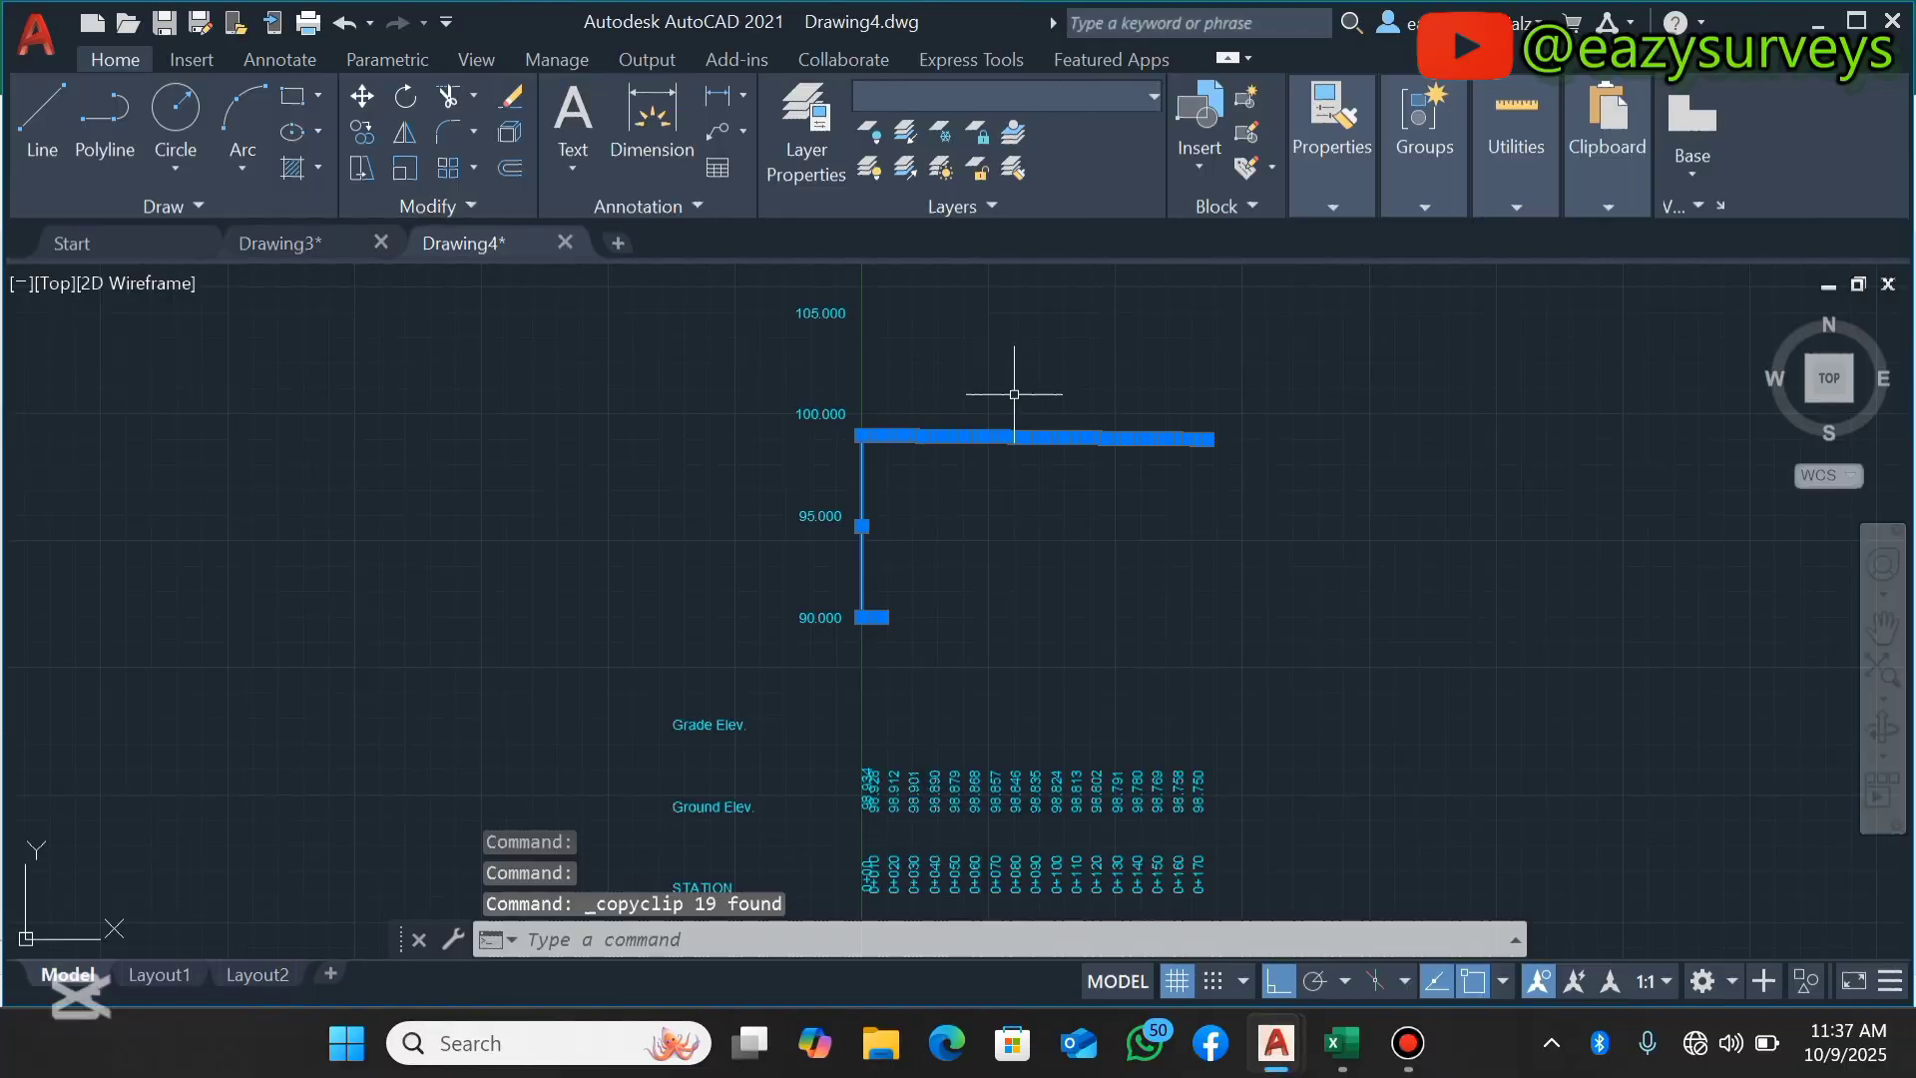
Switch to Drawing3 and paste the copied profile line with its reference lines in the empty space beside the grid.
click(278, 245)
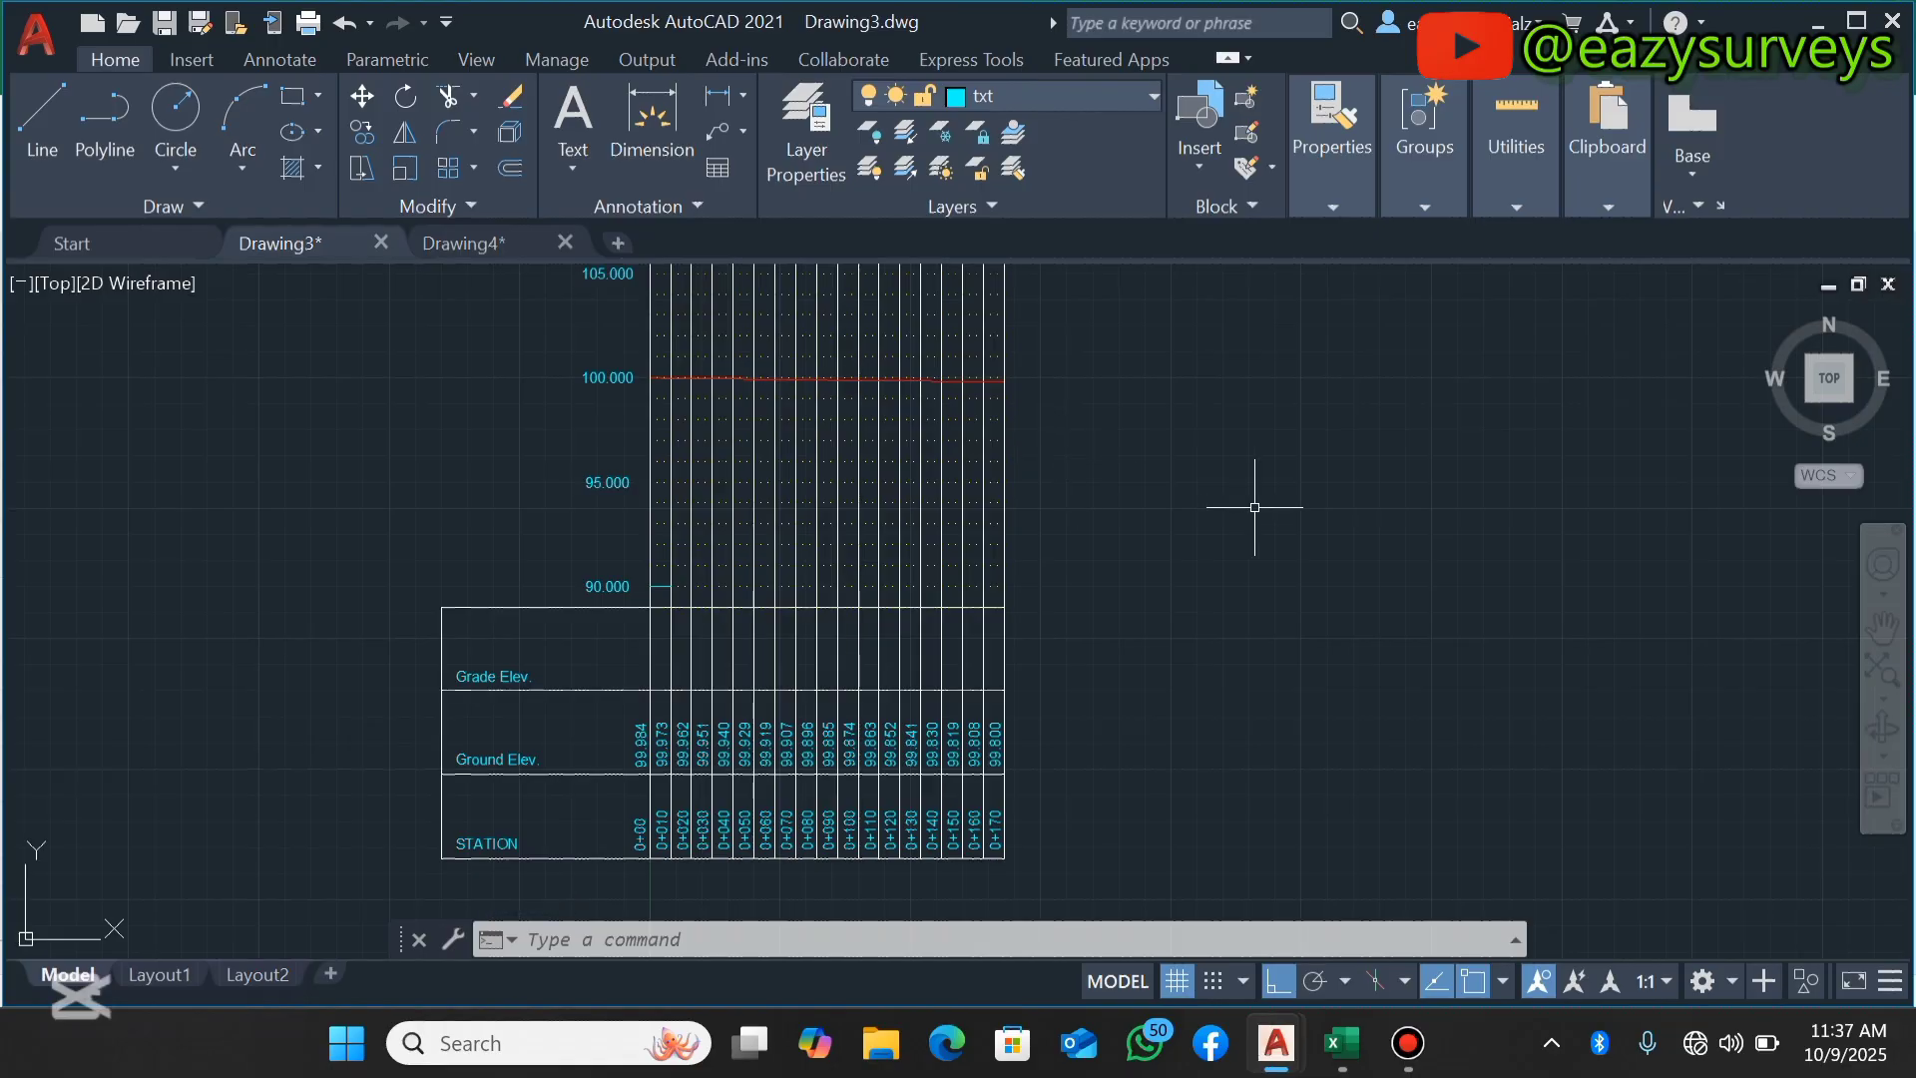
key(ctrl+v)
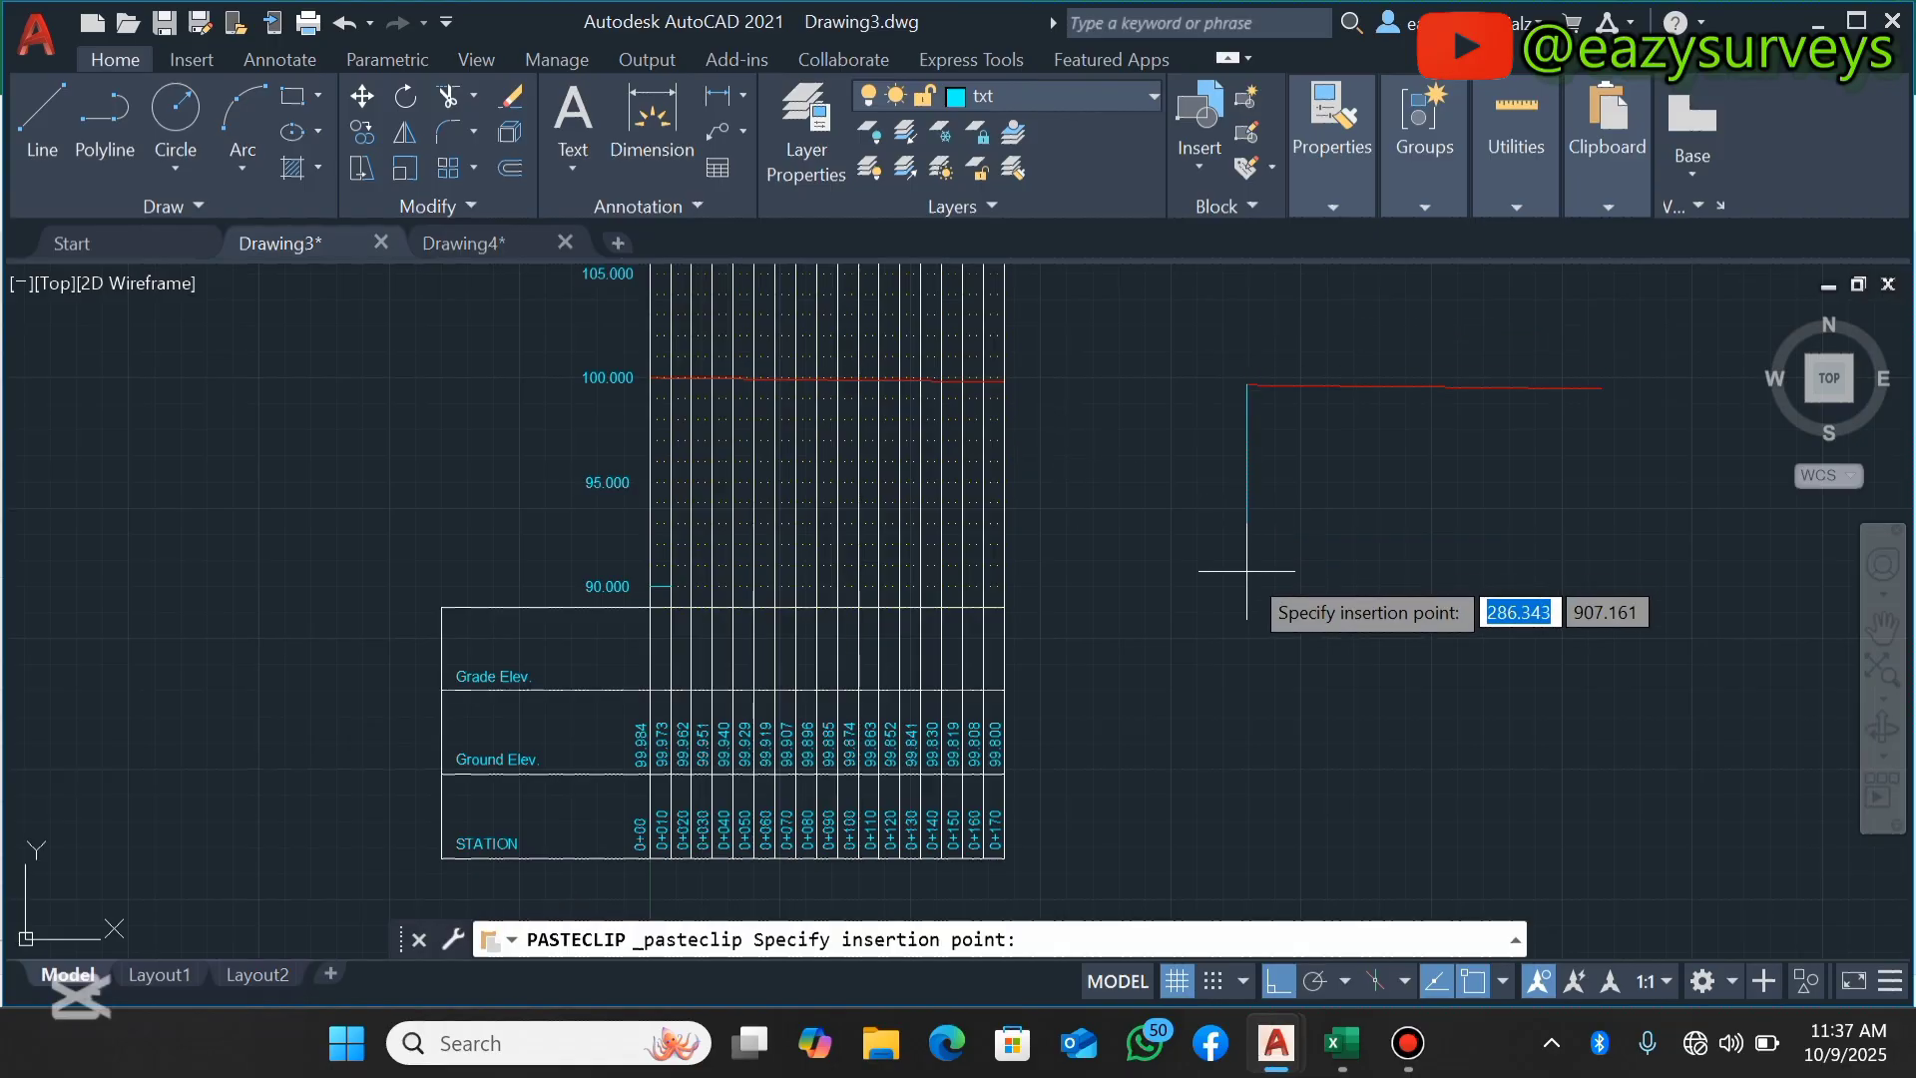
click(1257, 570)
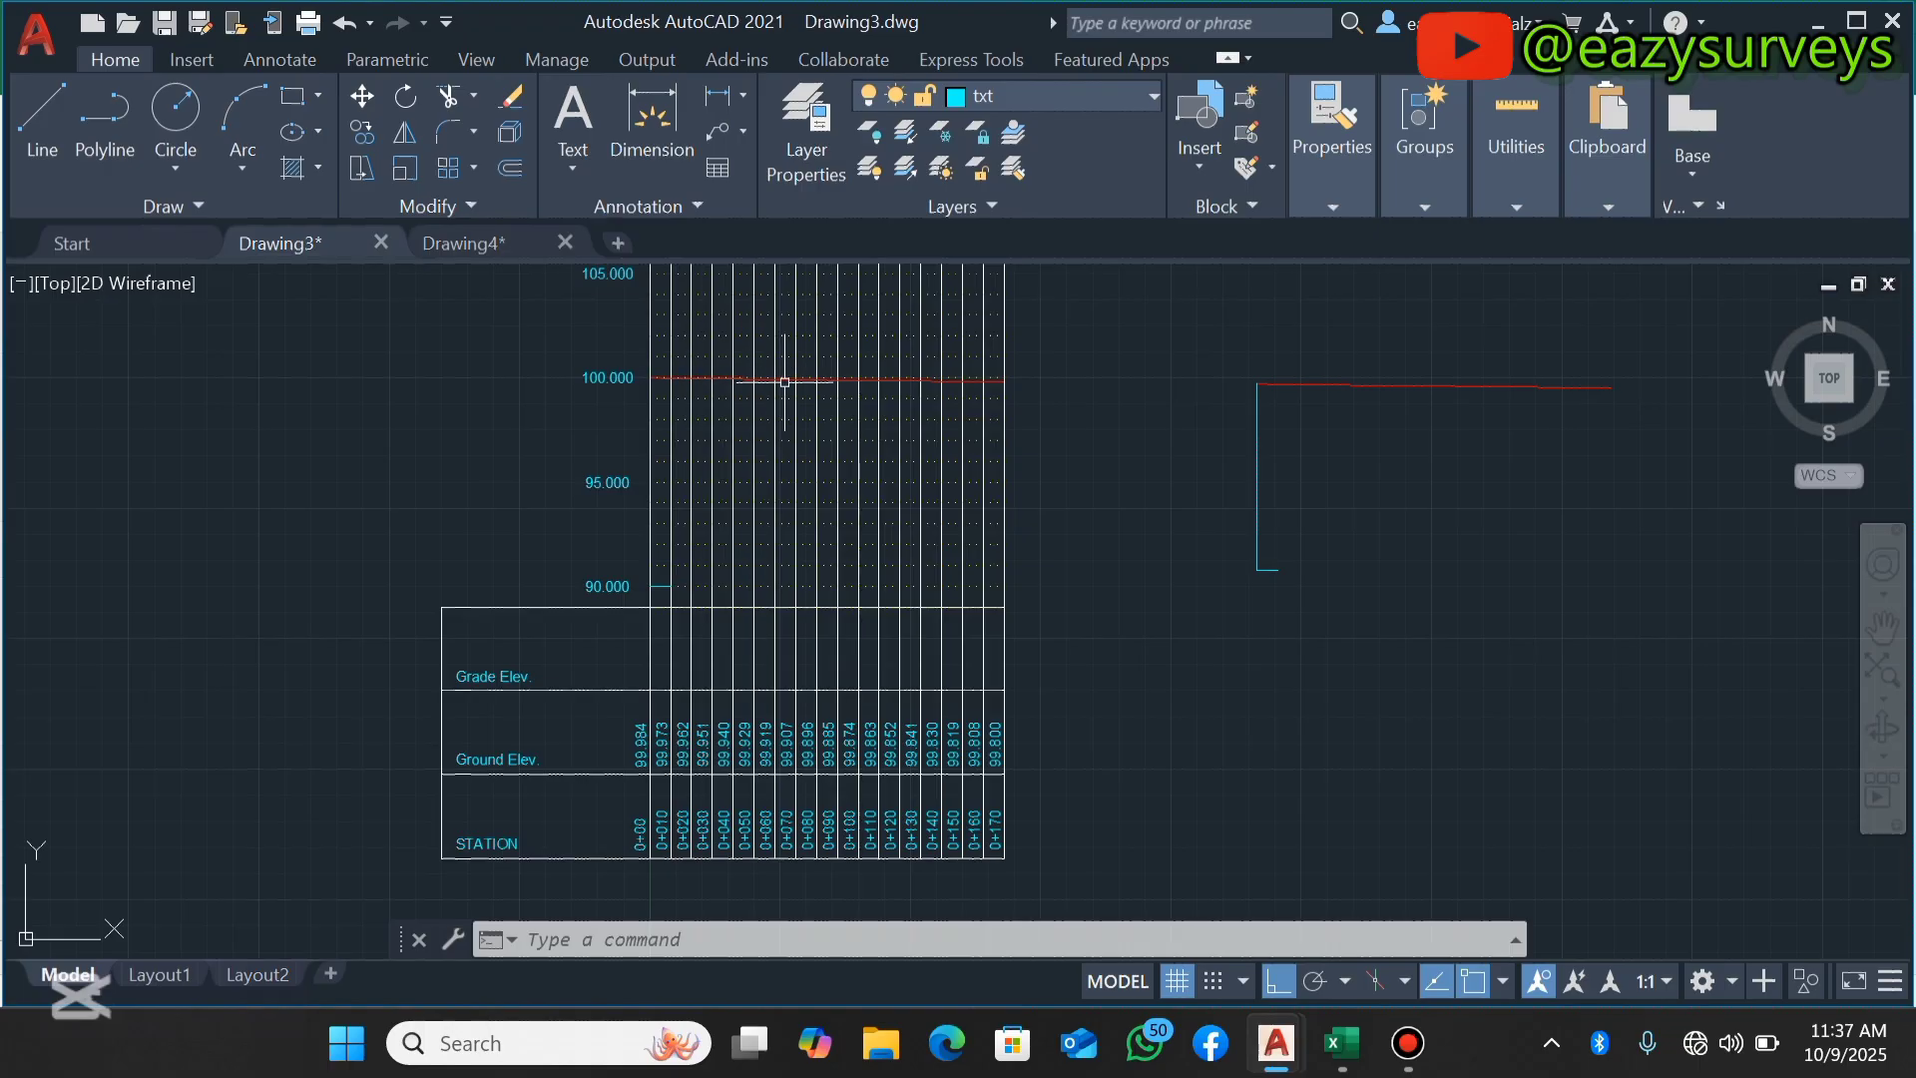
With Ortho off, move the pasted profile and reference lines by their lower corner onto the first grid line's 90.000 level.
scroll(659, 588, up, 4)
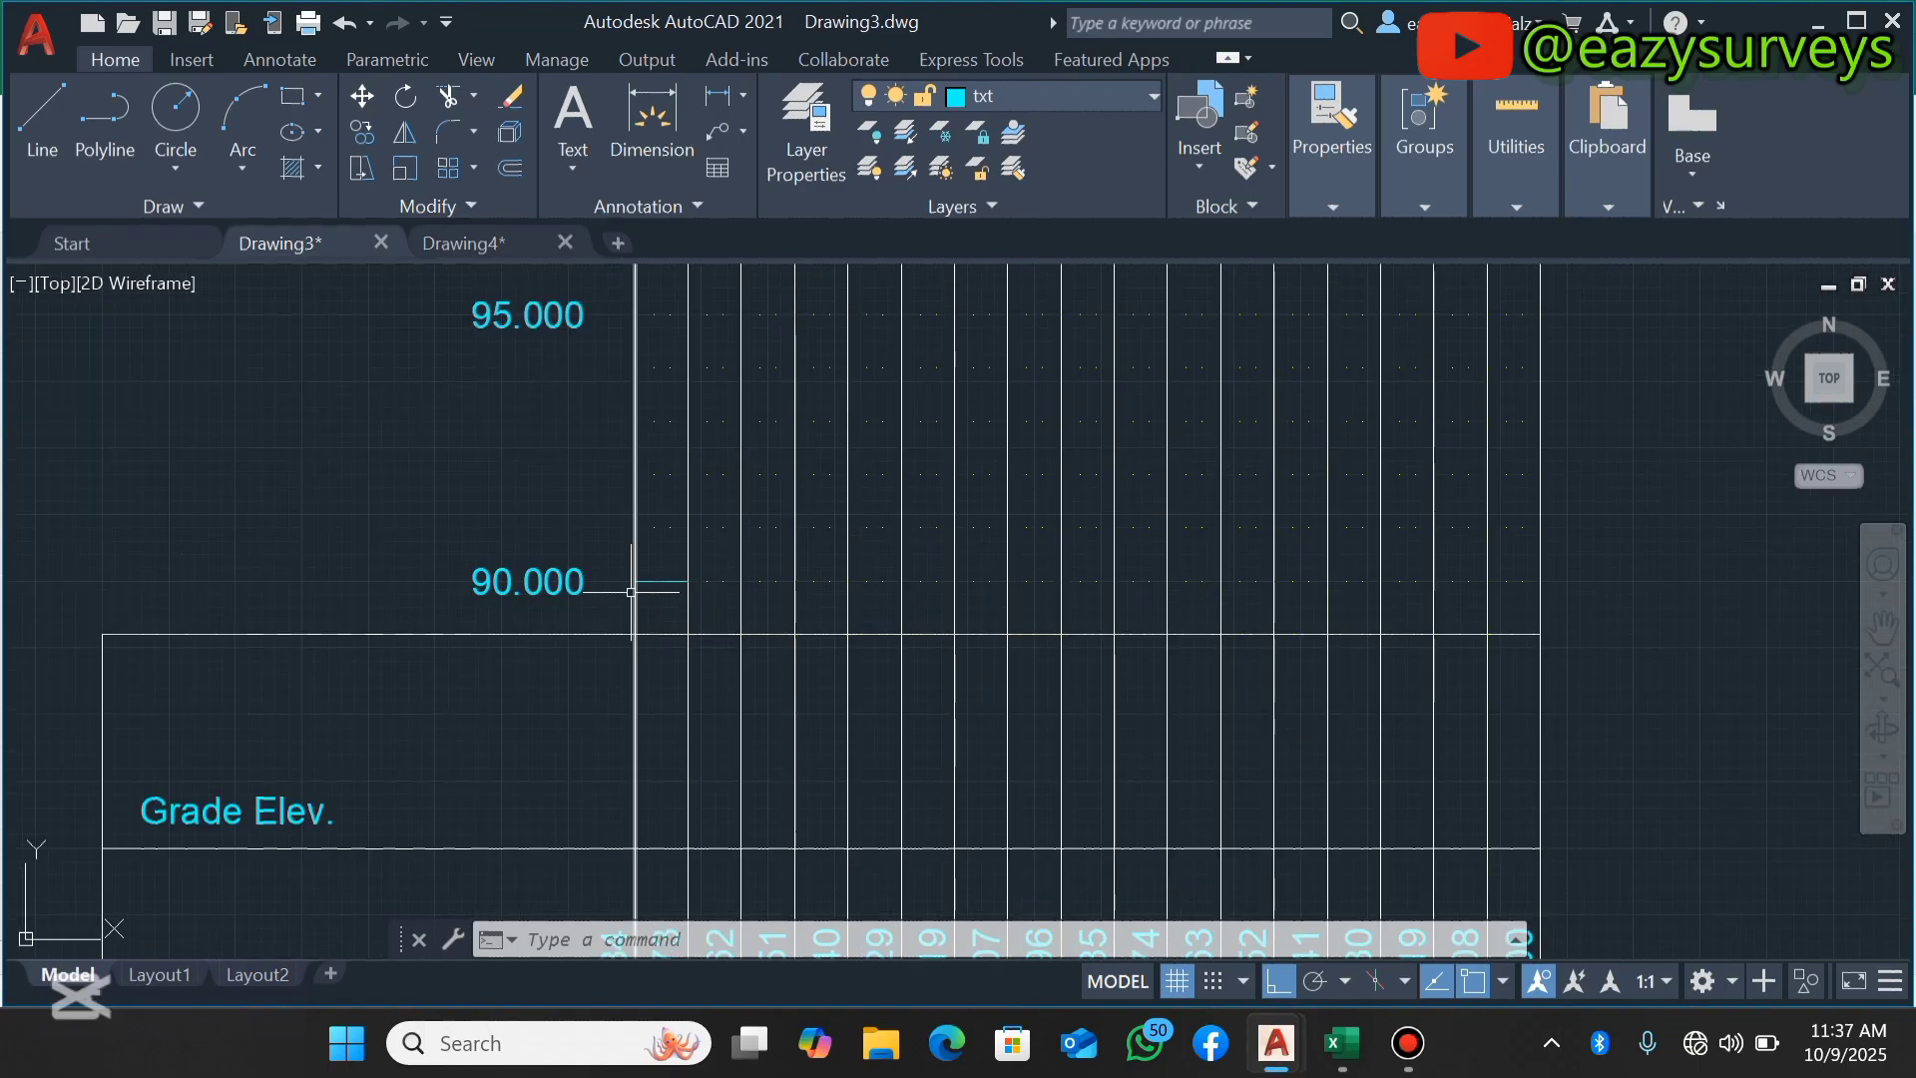
scroll(639, 579, up, 3)
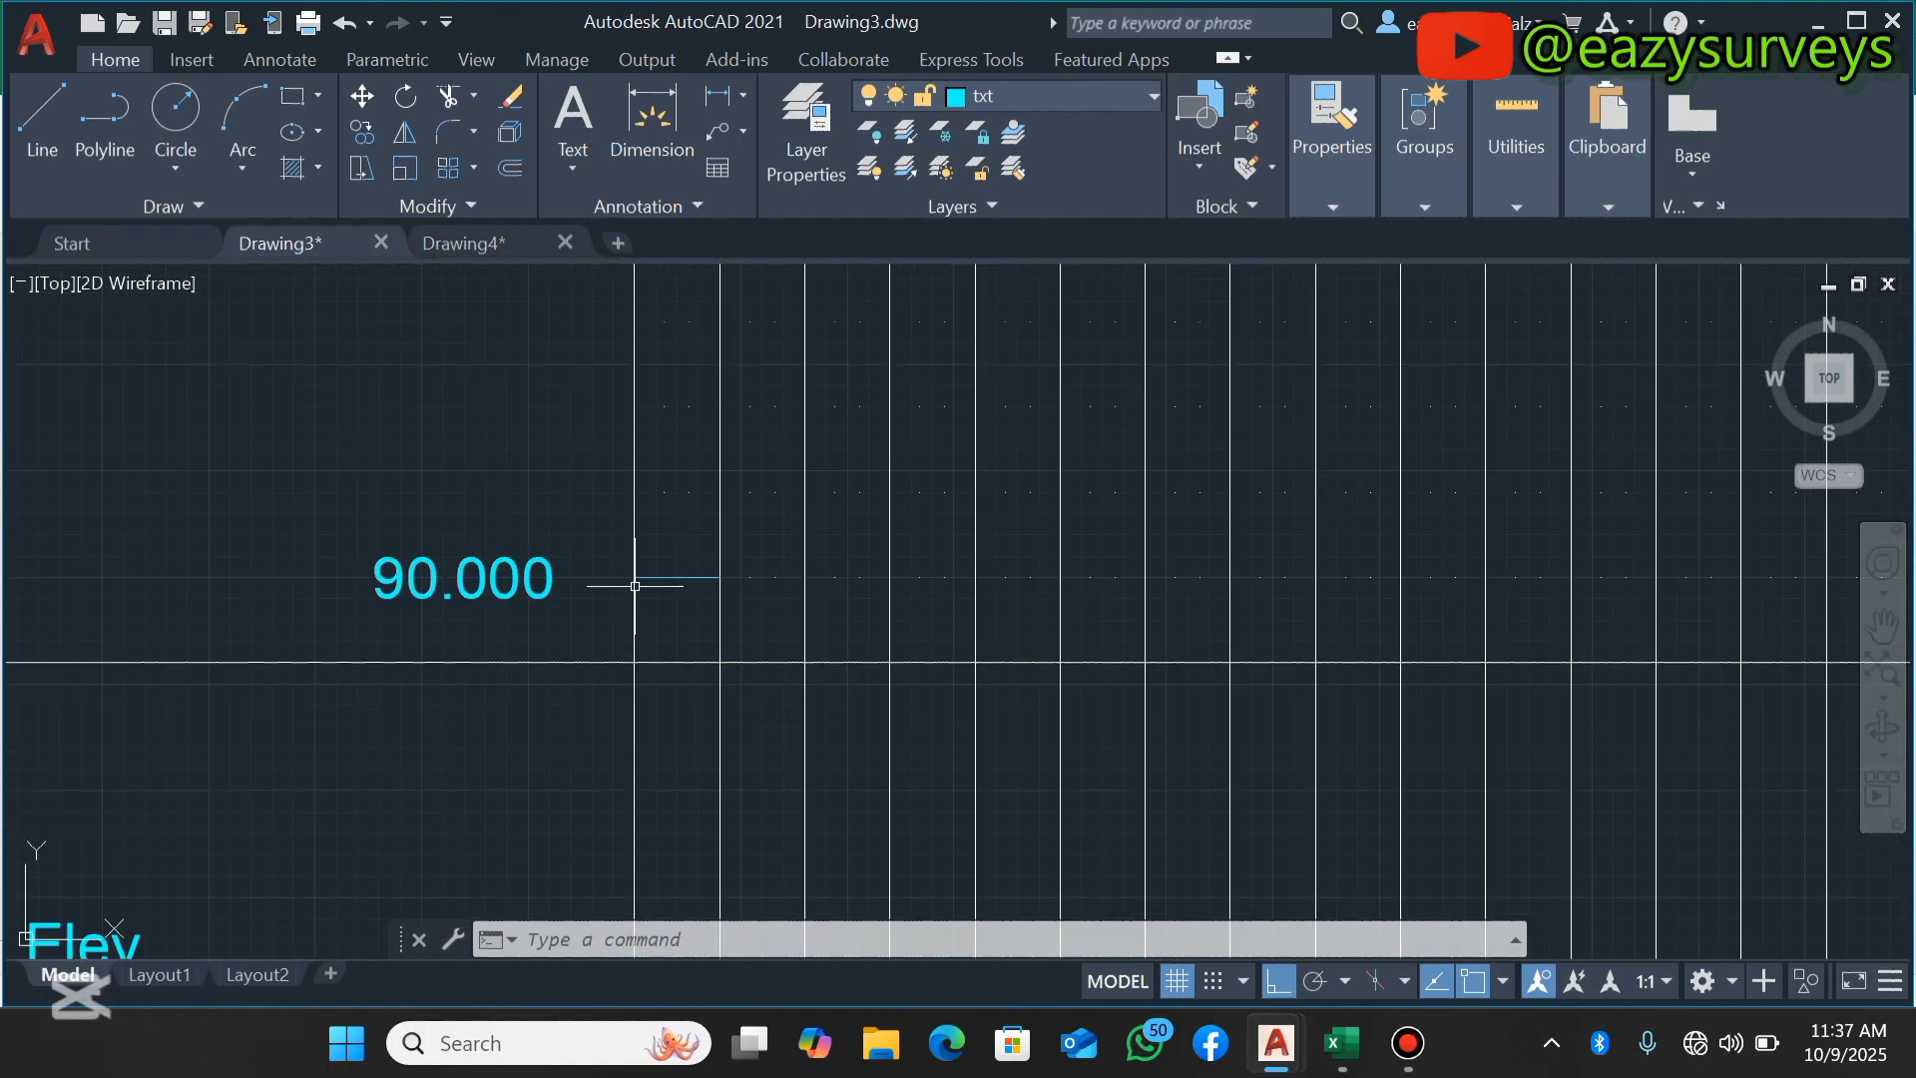
mouse_move(635, 581)
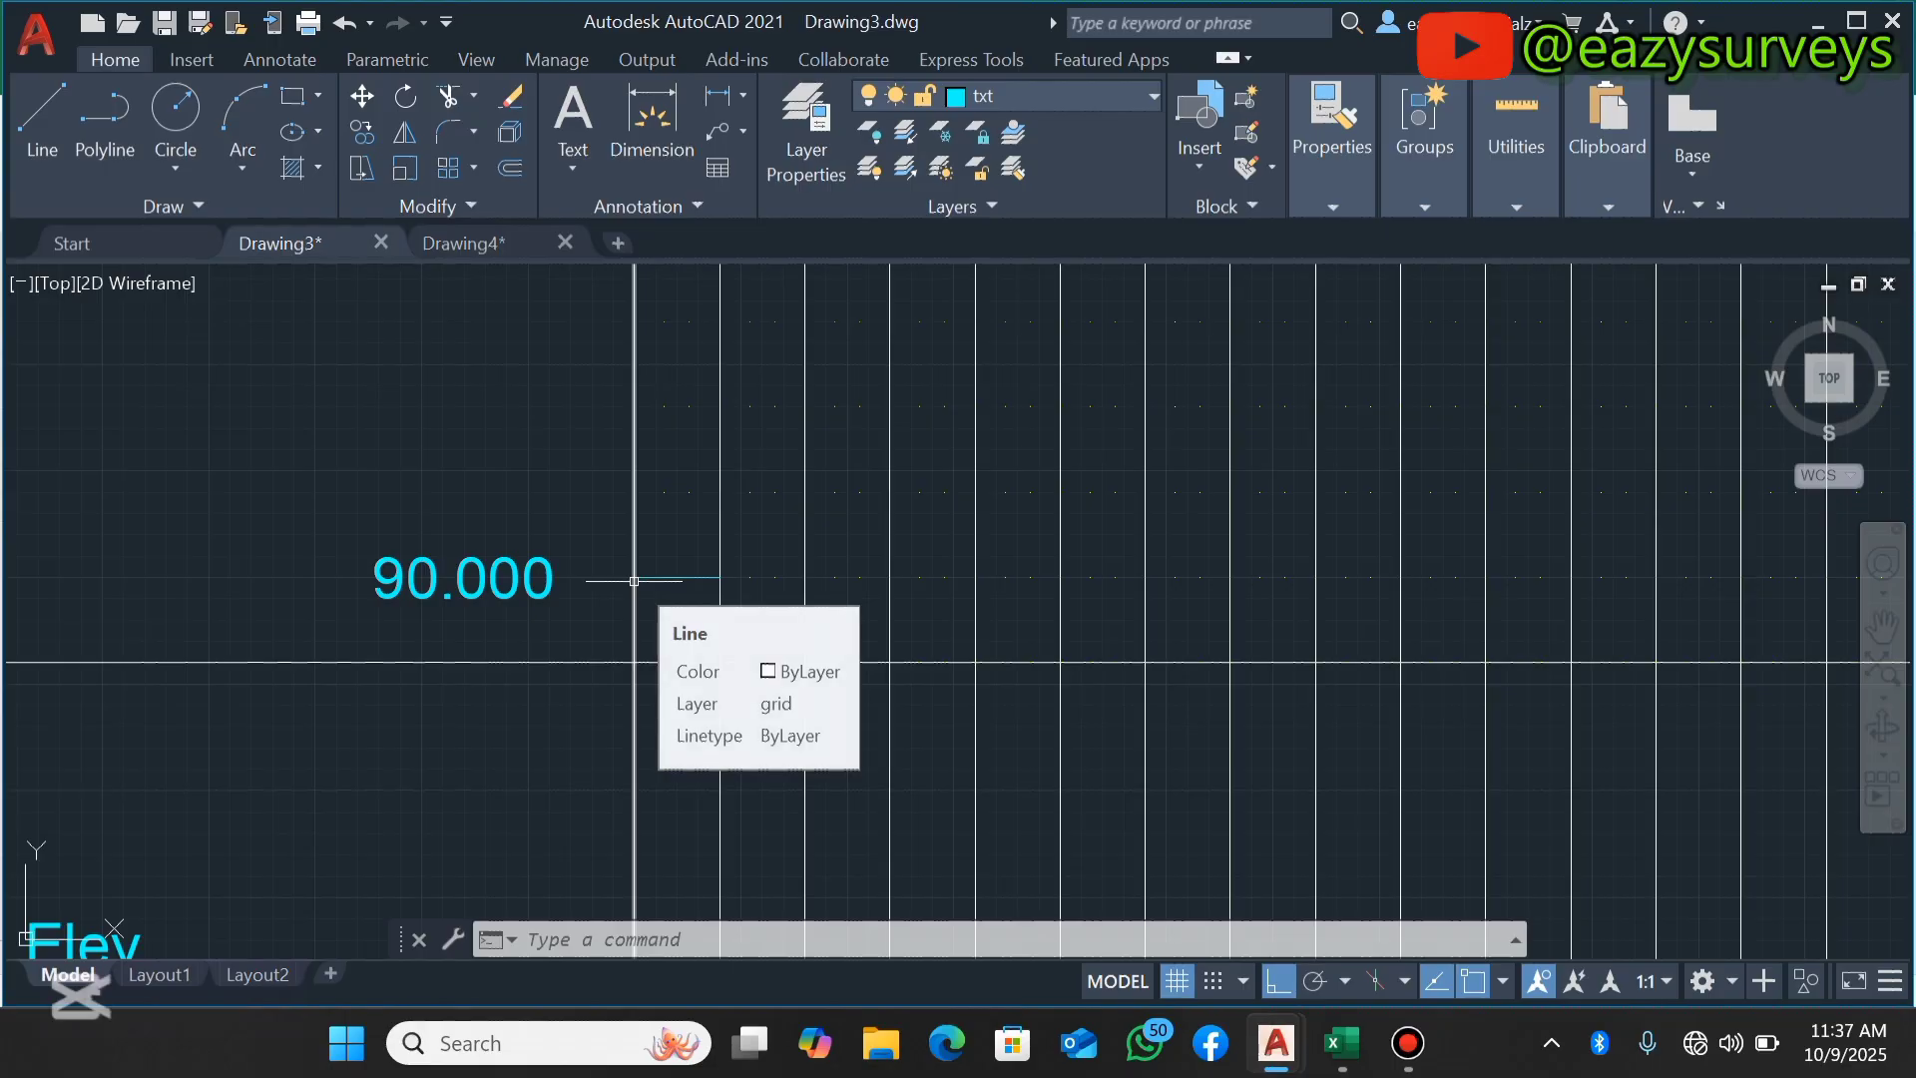
scroll(635, 579, down, 5)
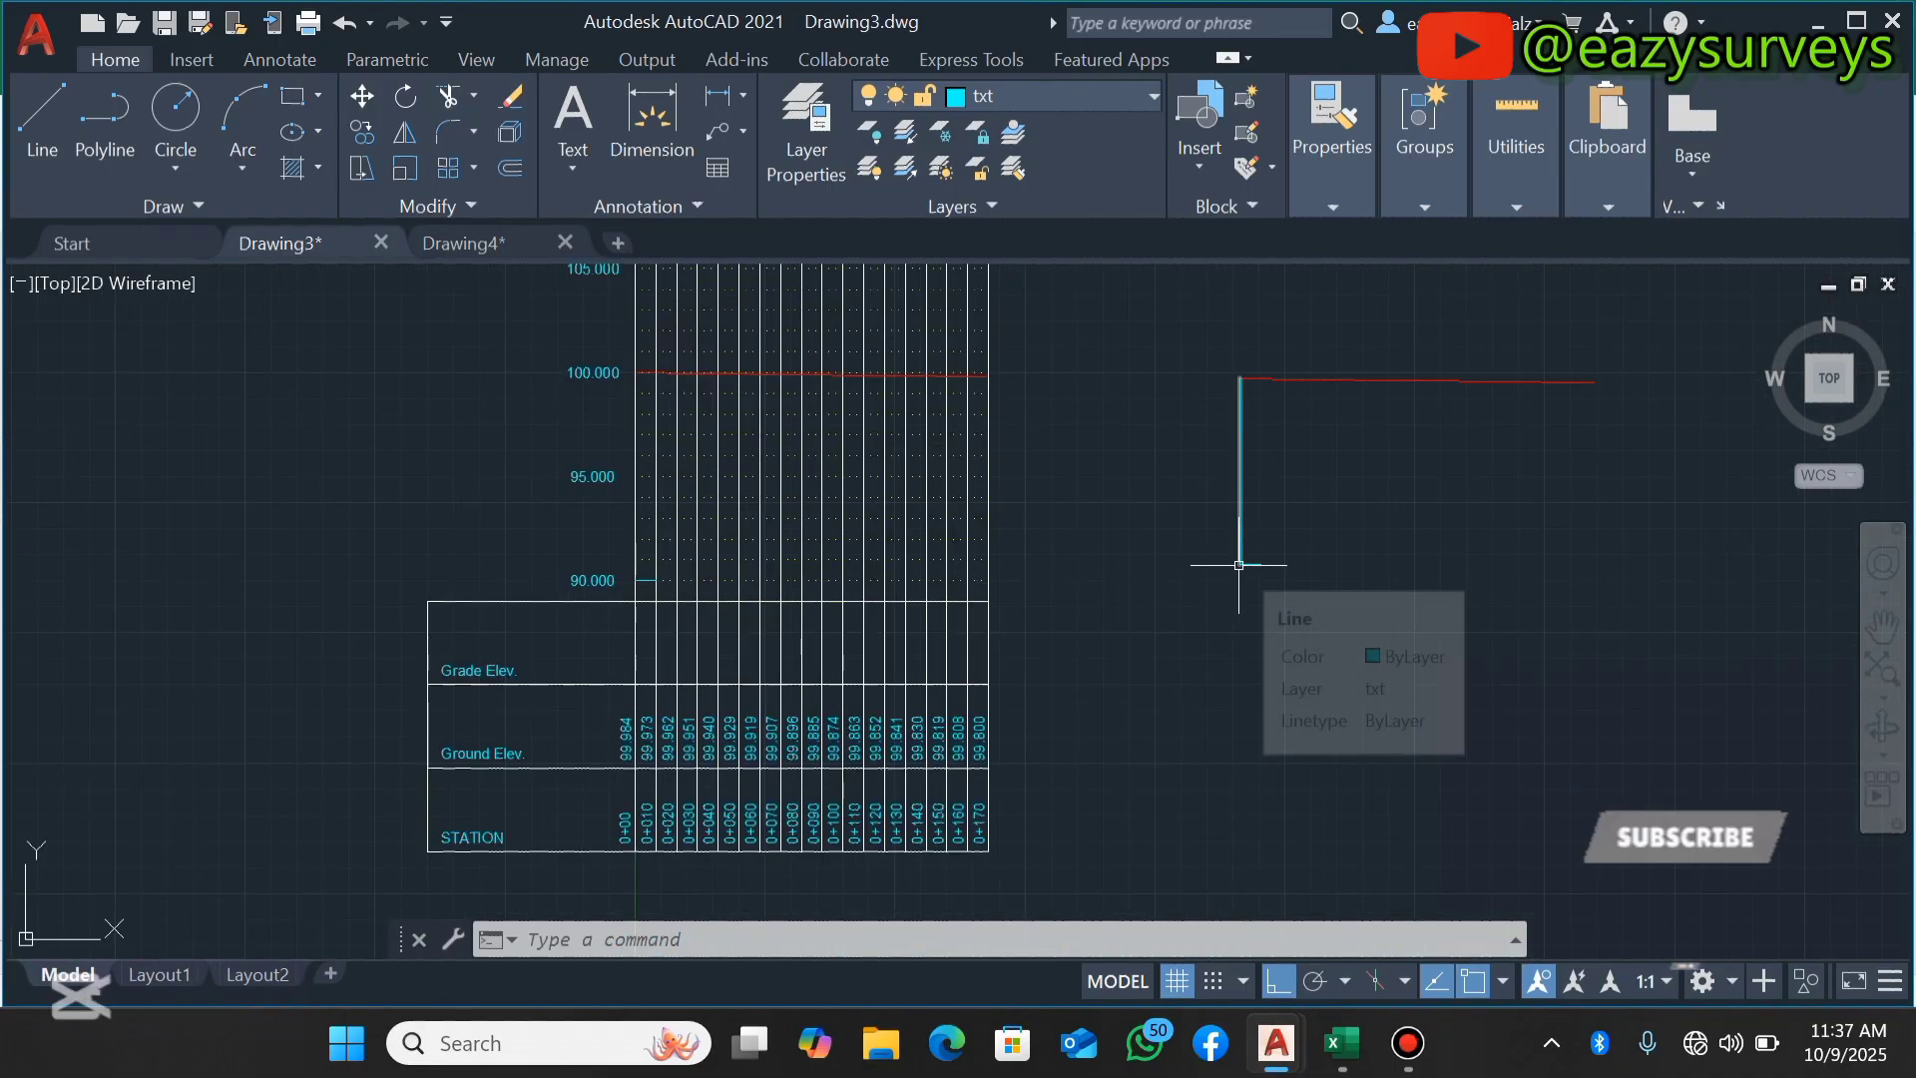
click(1683, 674)
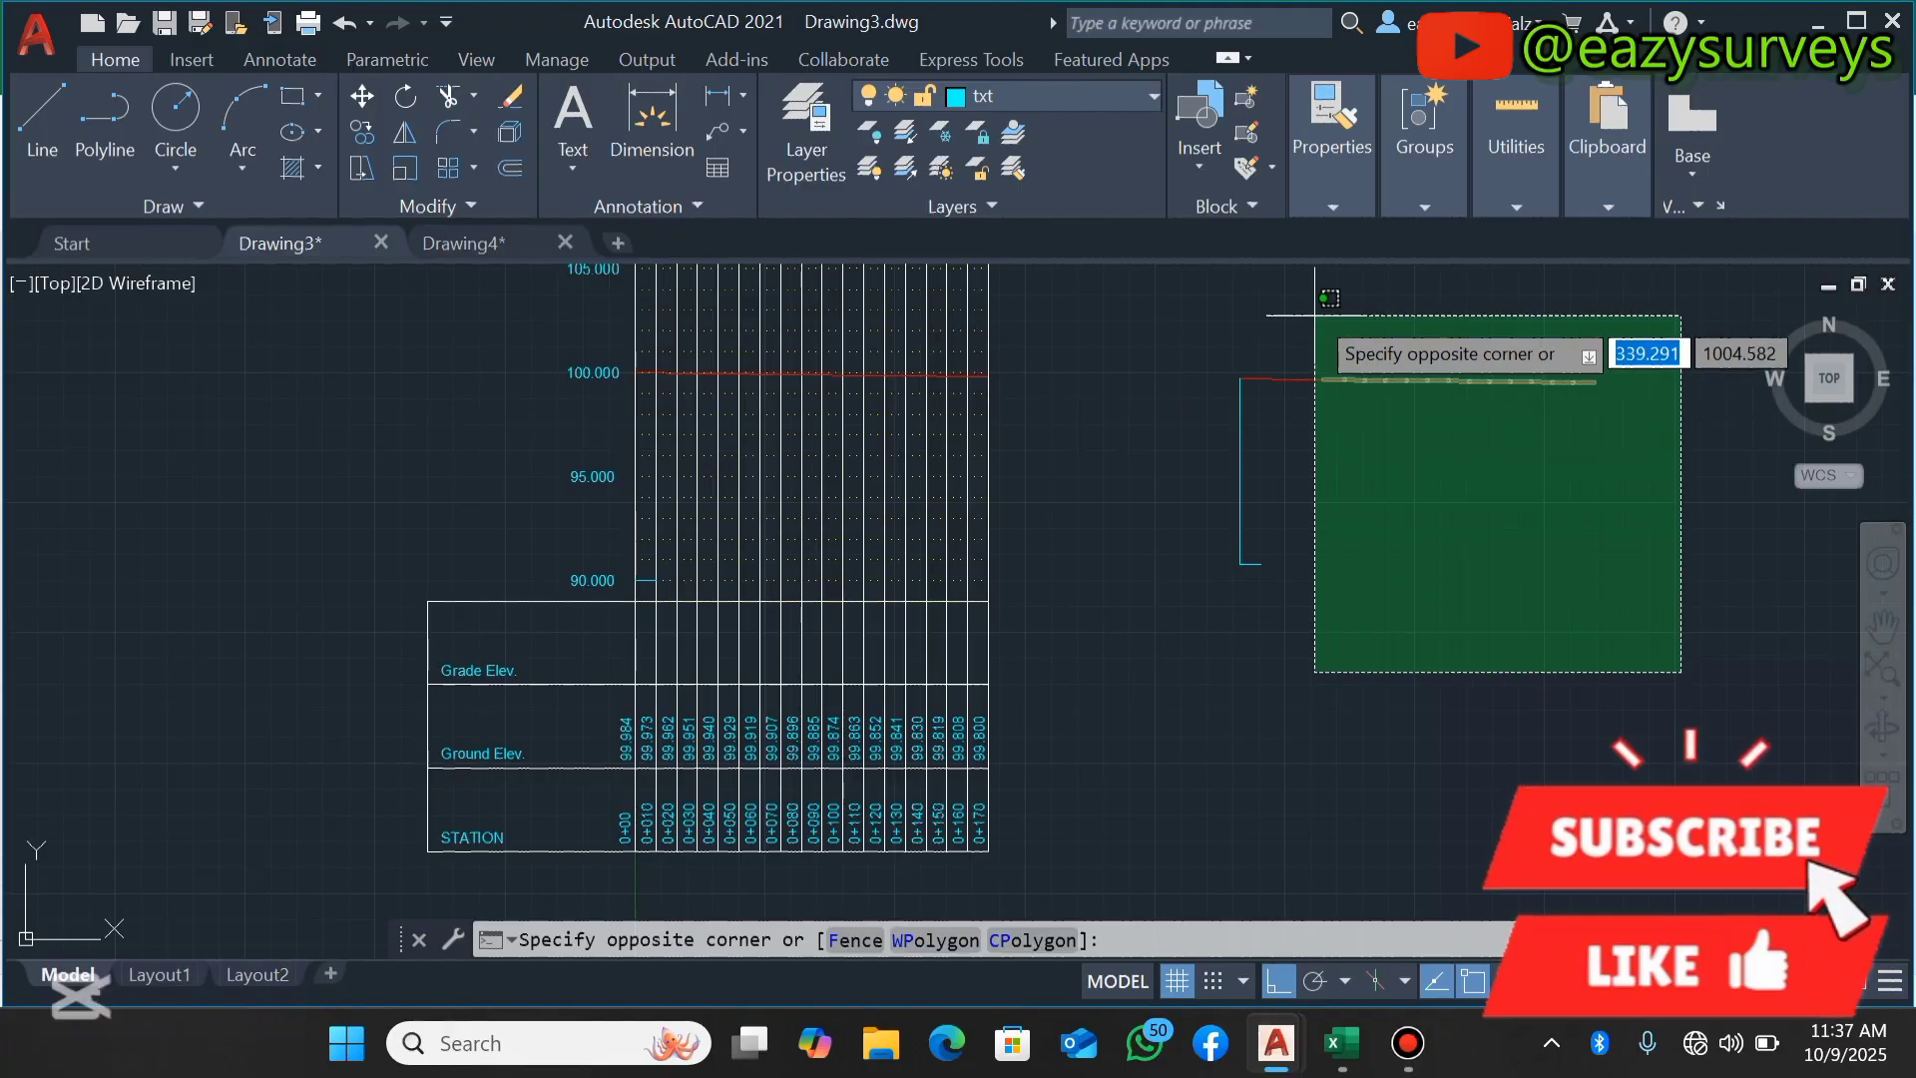
click(1204, 320)
right_click(1184, 311)
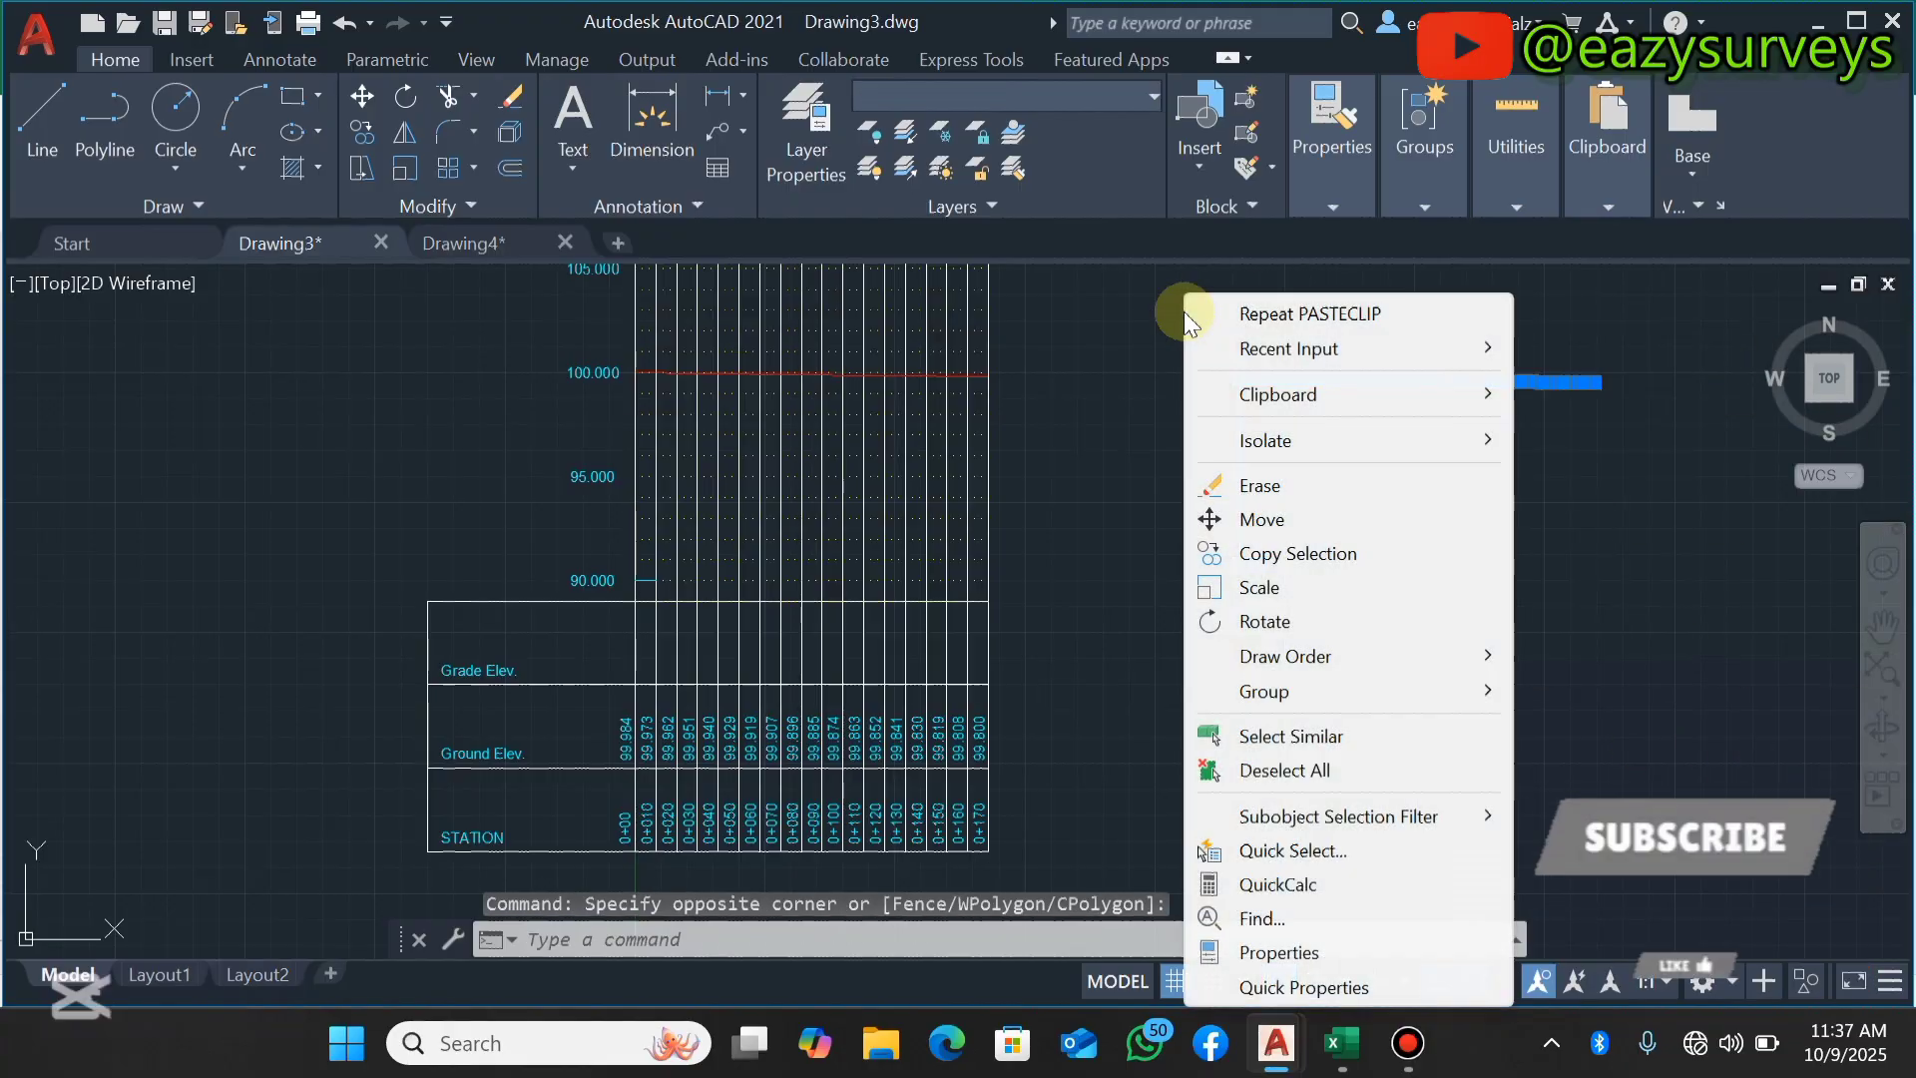
click(1261, 517)
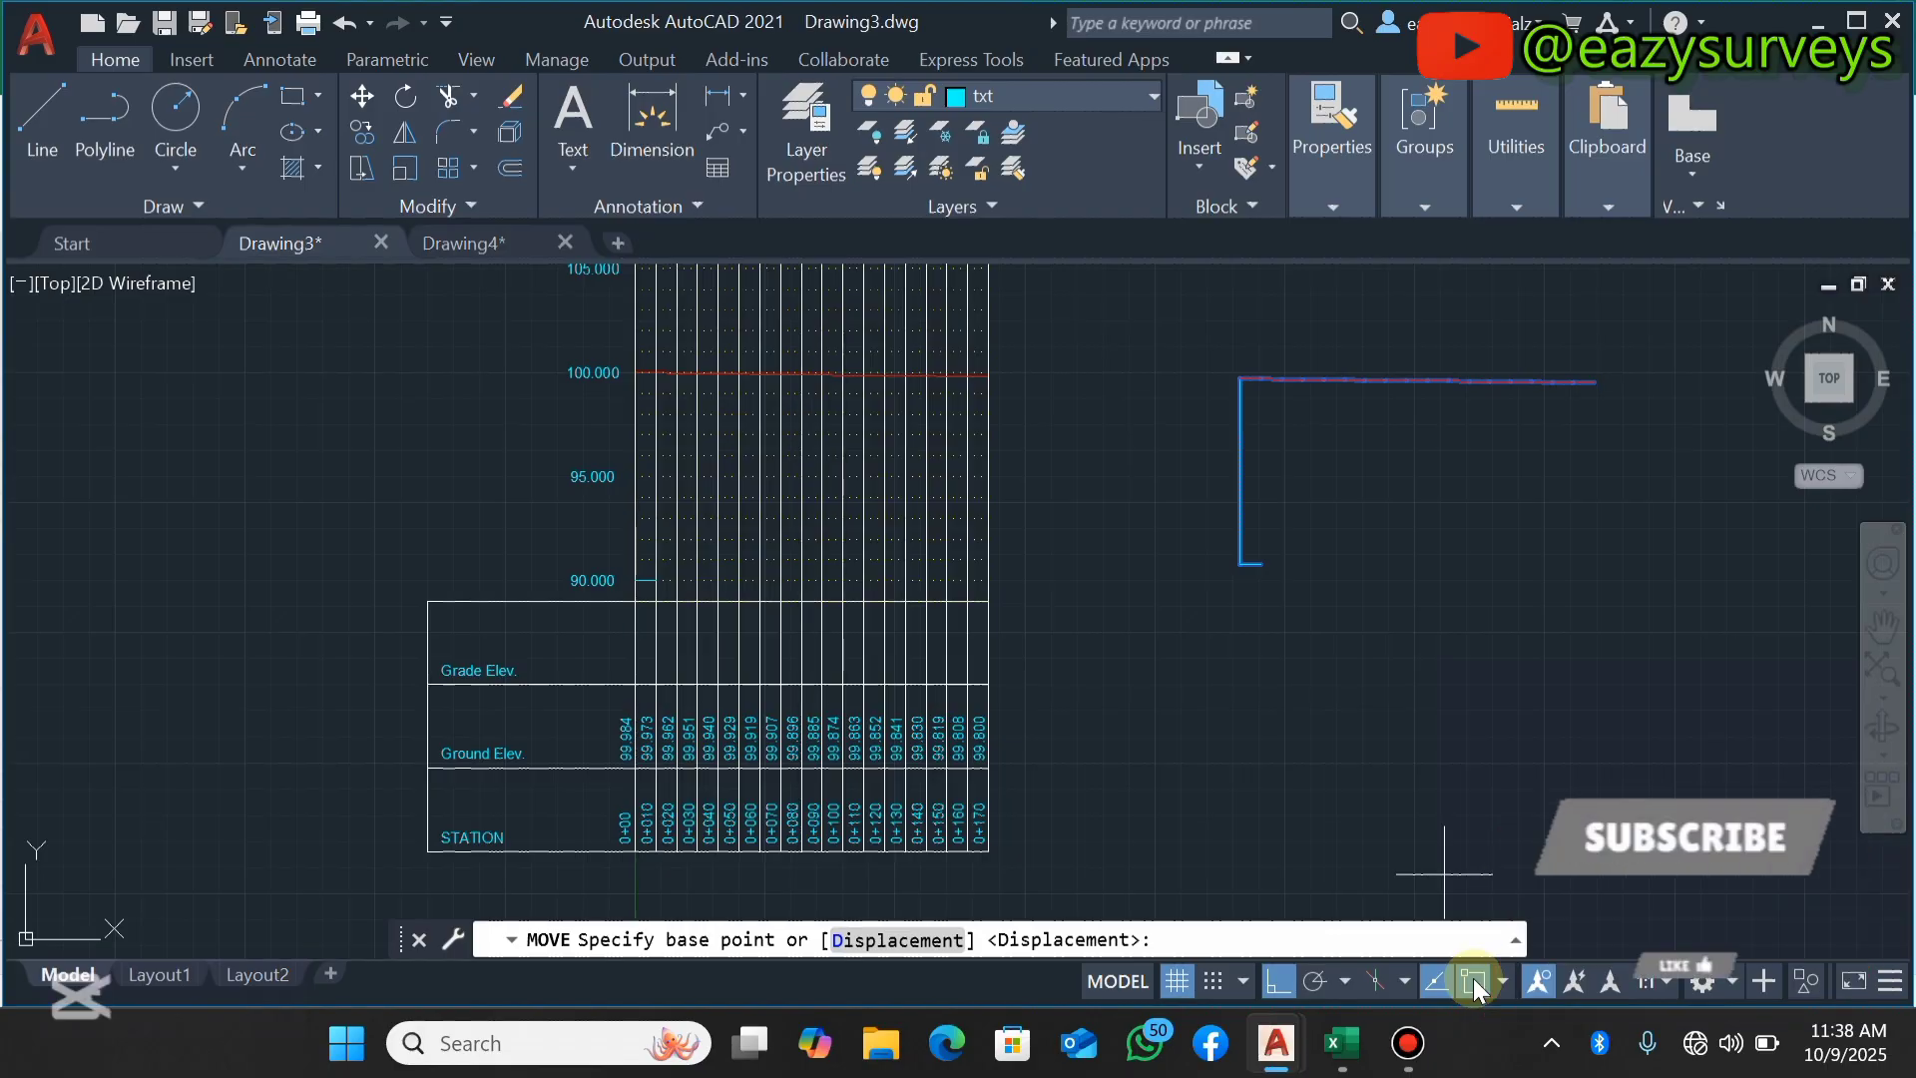
click(1278, 983)
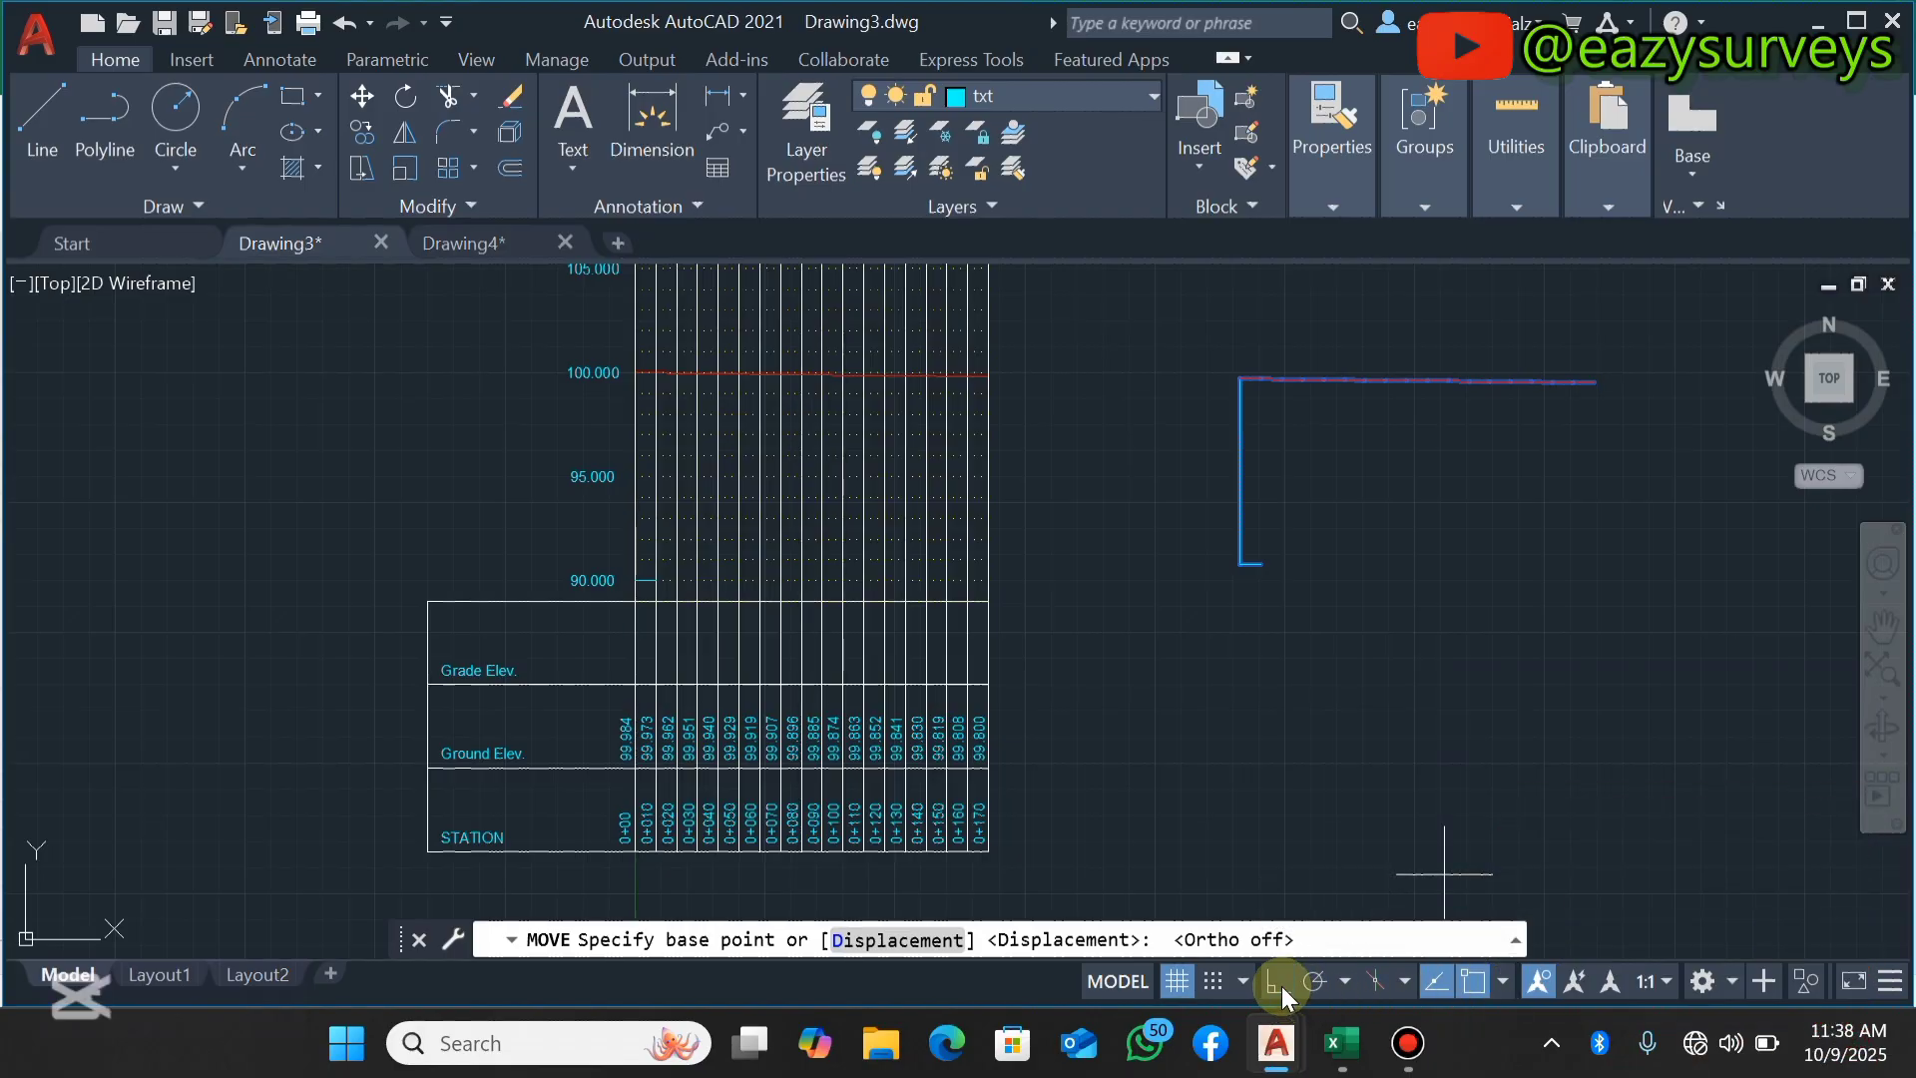
scroll(1244, 567, up, 4)
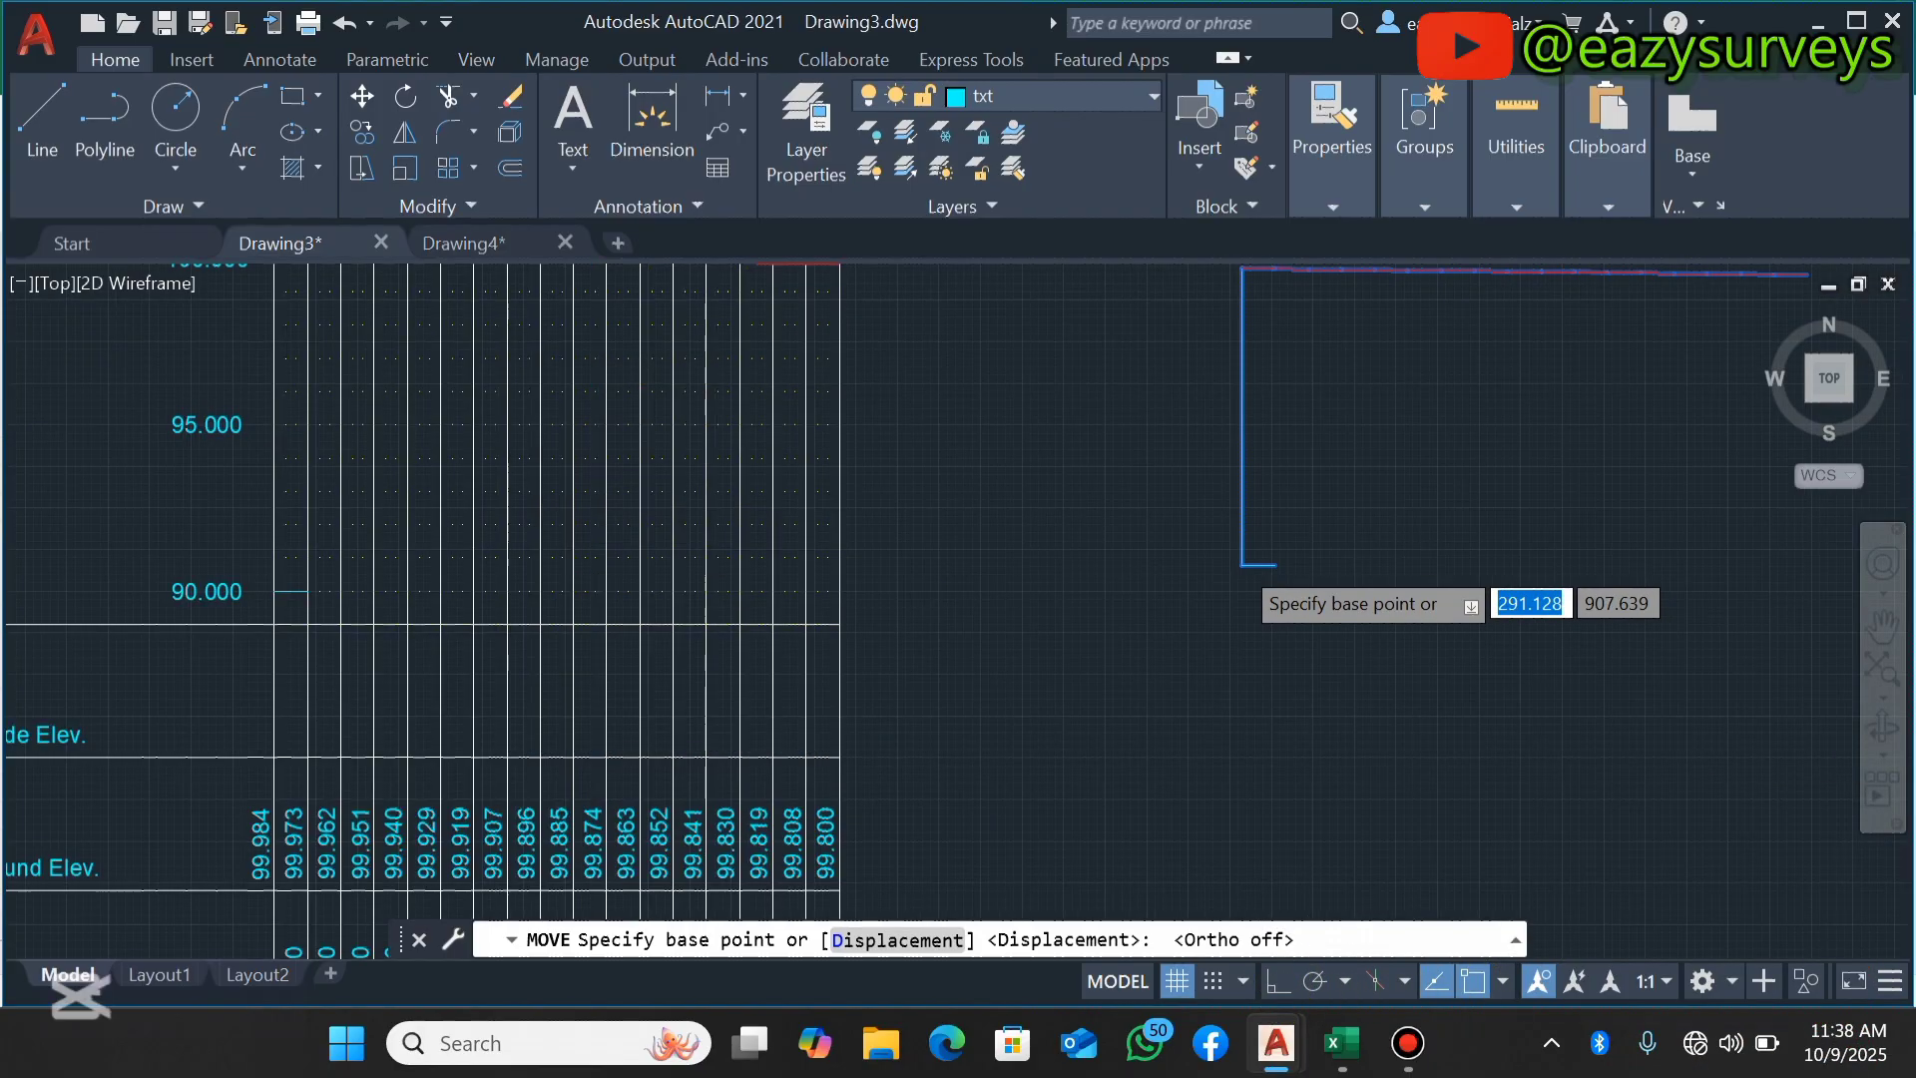
click(1245, 567)
scroll(1260, 549, down, 5)
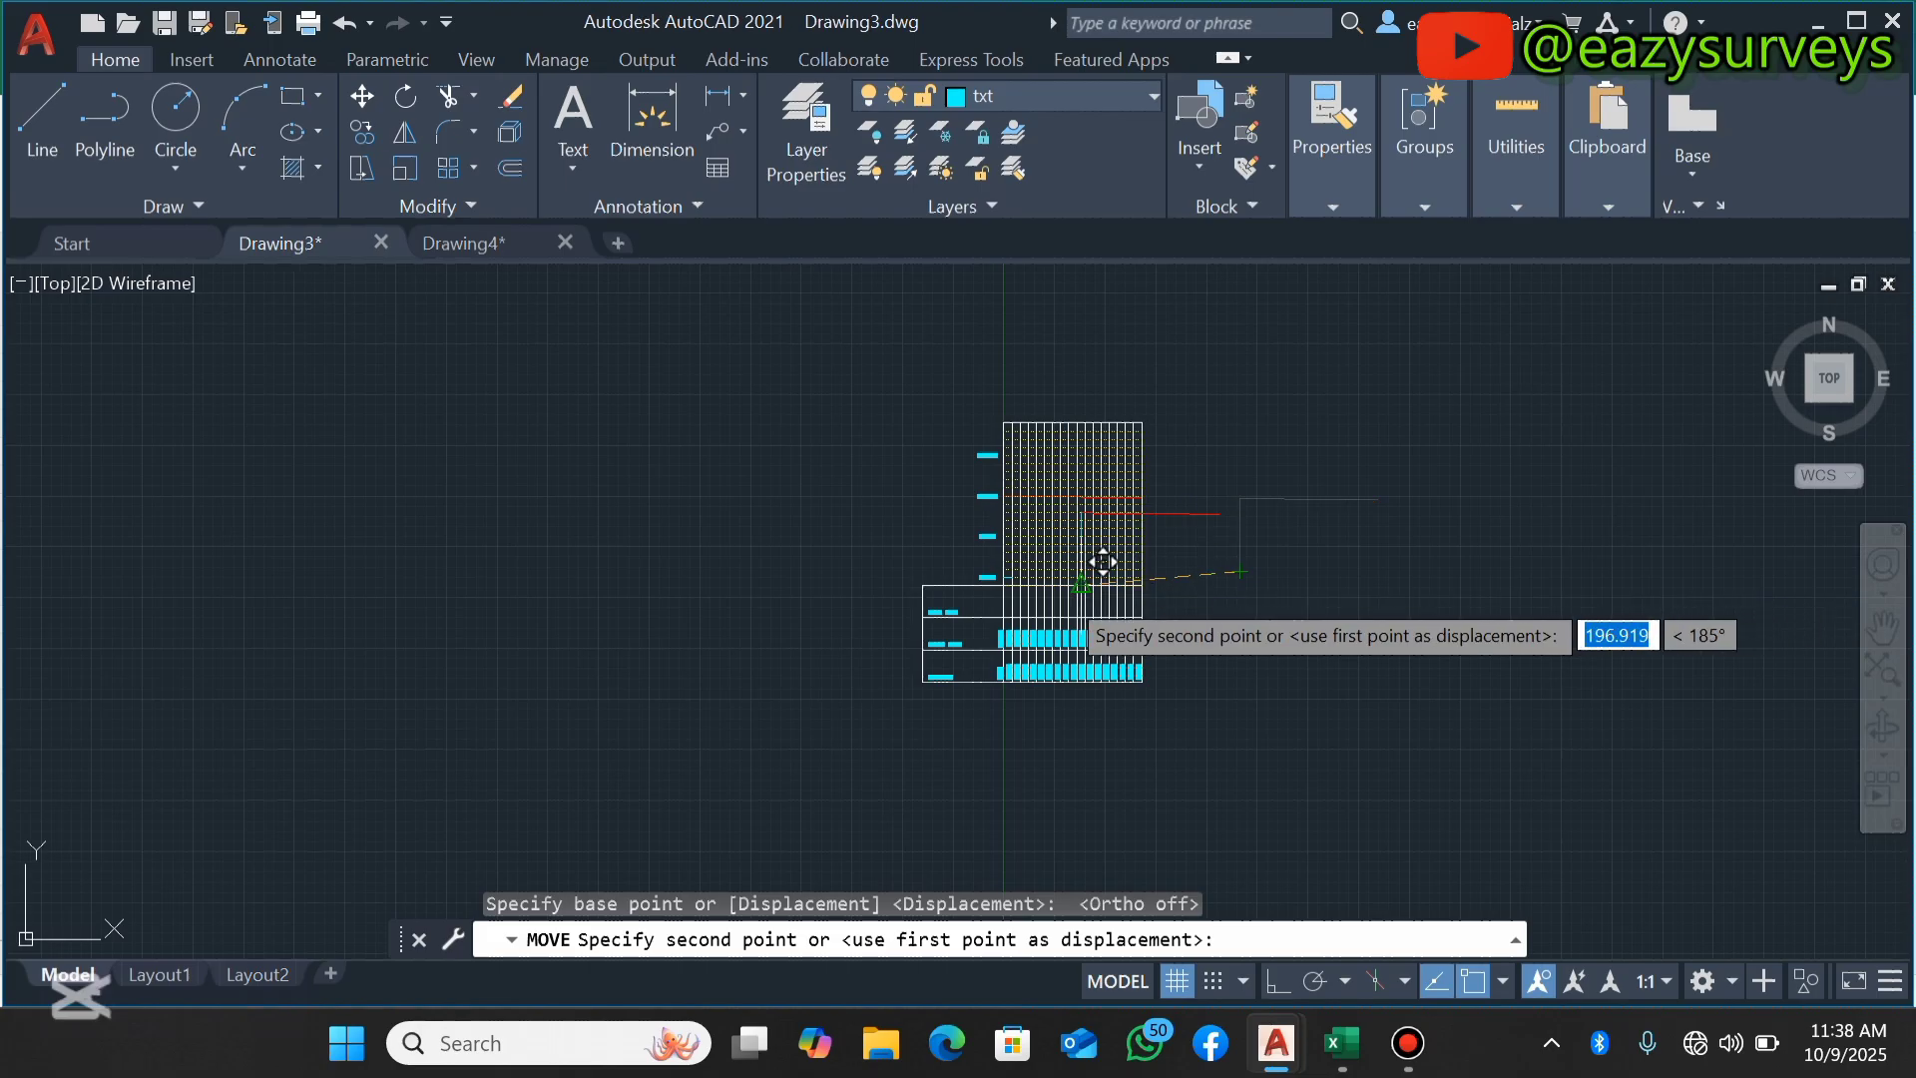
scroll(1039, 560, up, 10)
scroll(971, 499, up, 2)
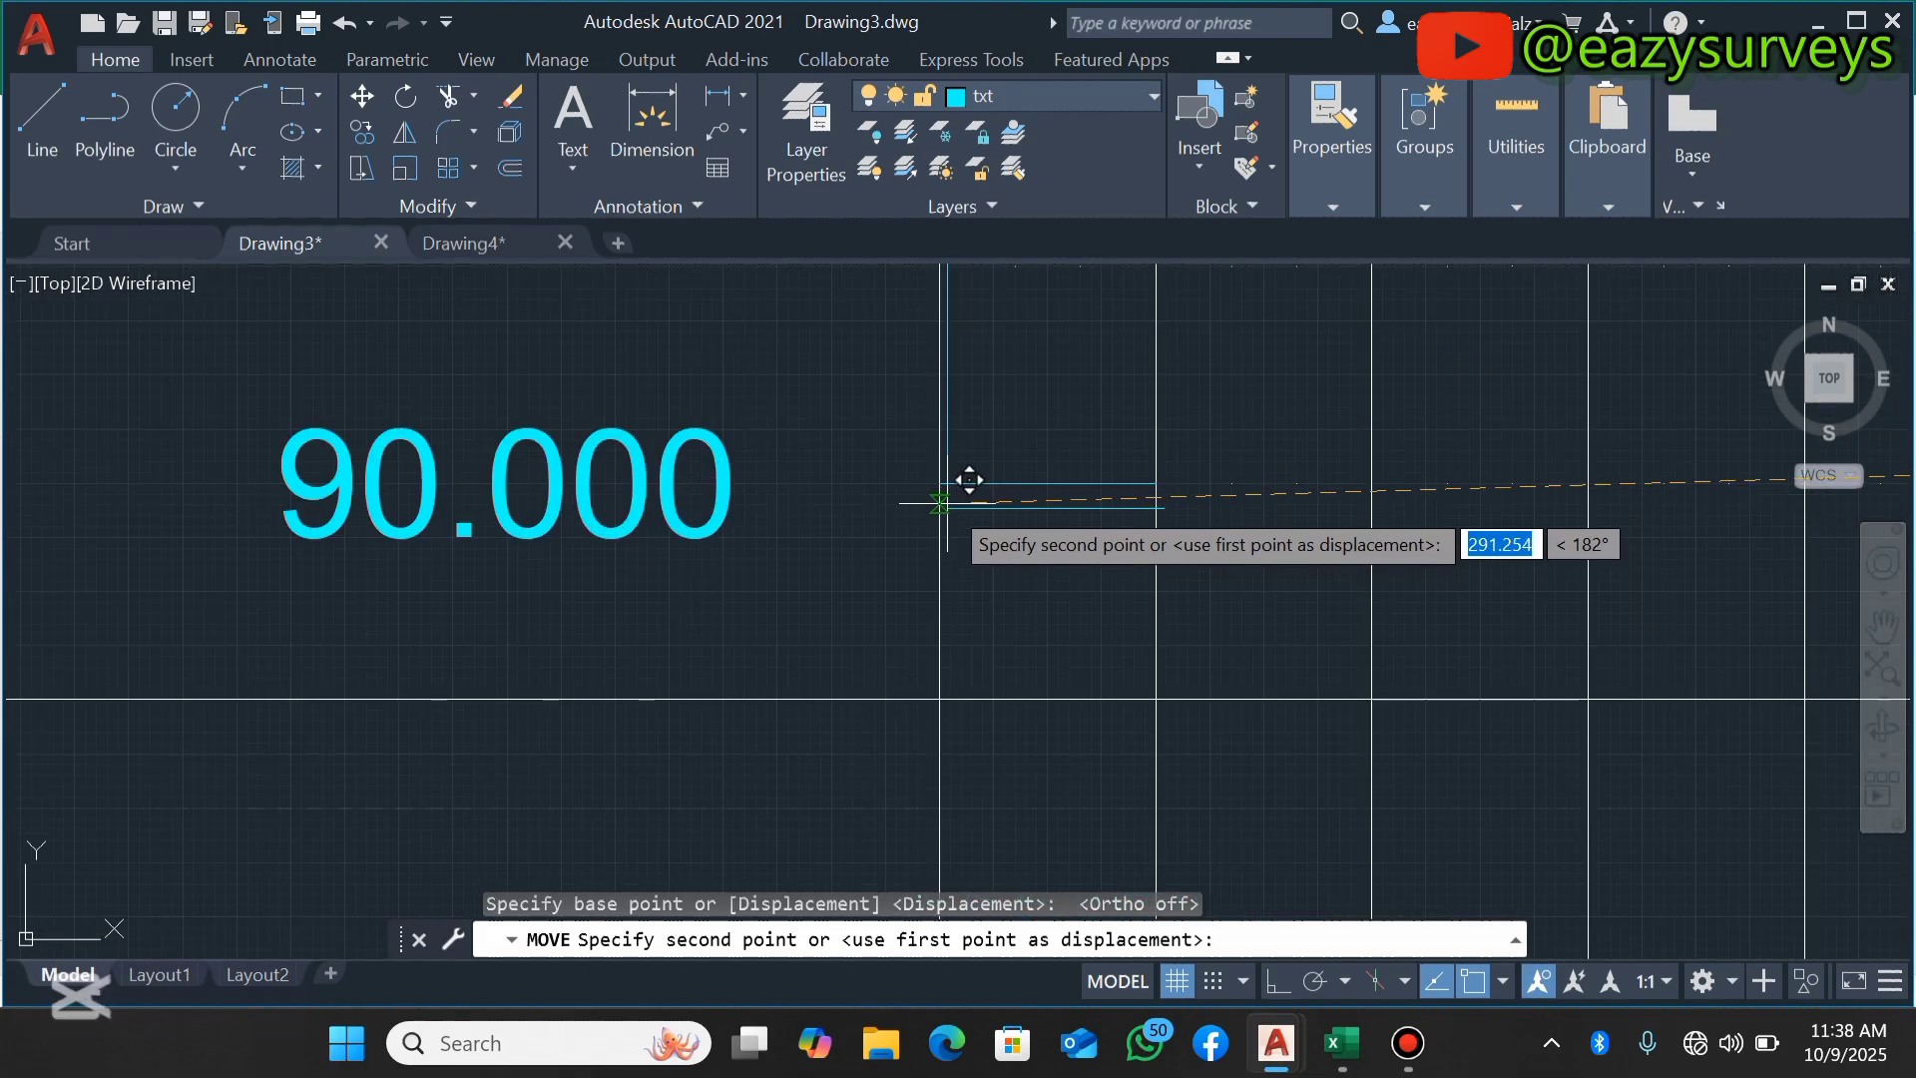
click(939, 484)
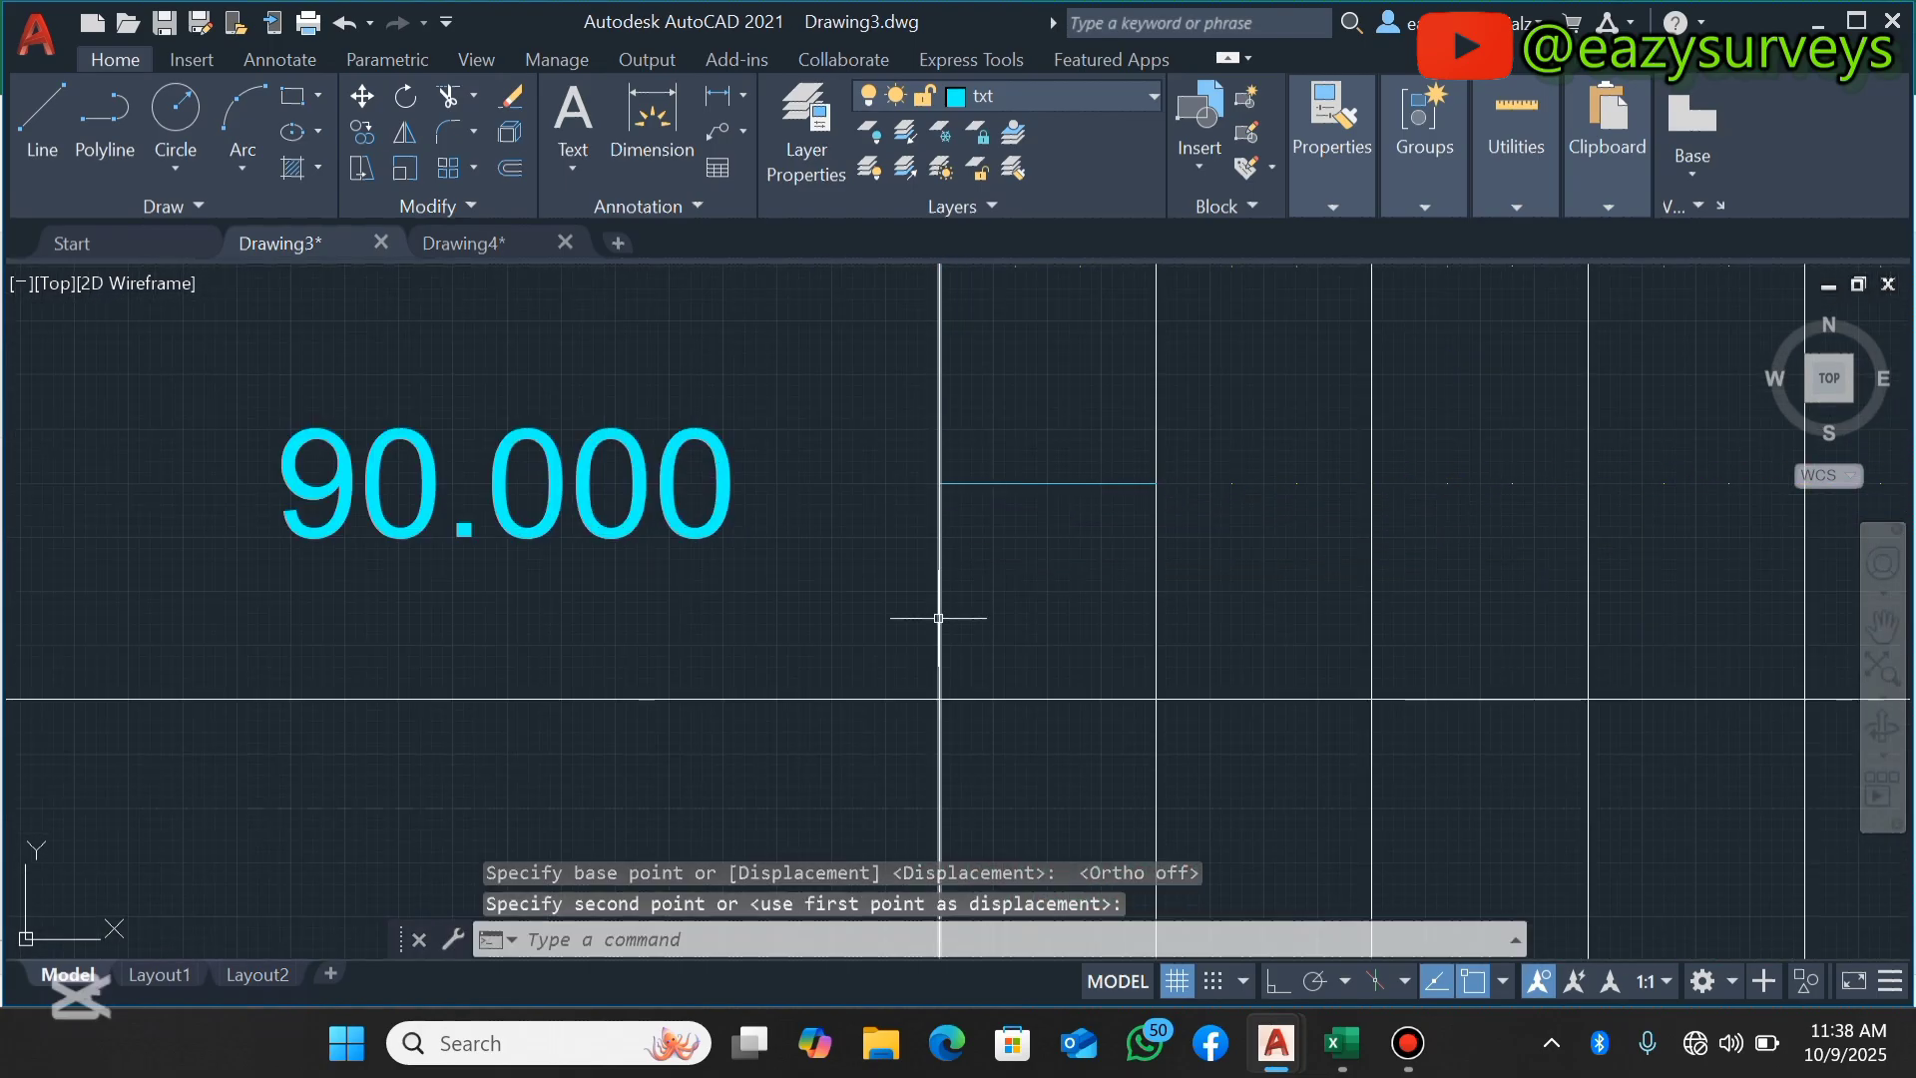
scroll(1001, 583, down, 4)
scroll(999, 591, down, 2)
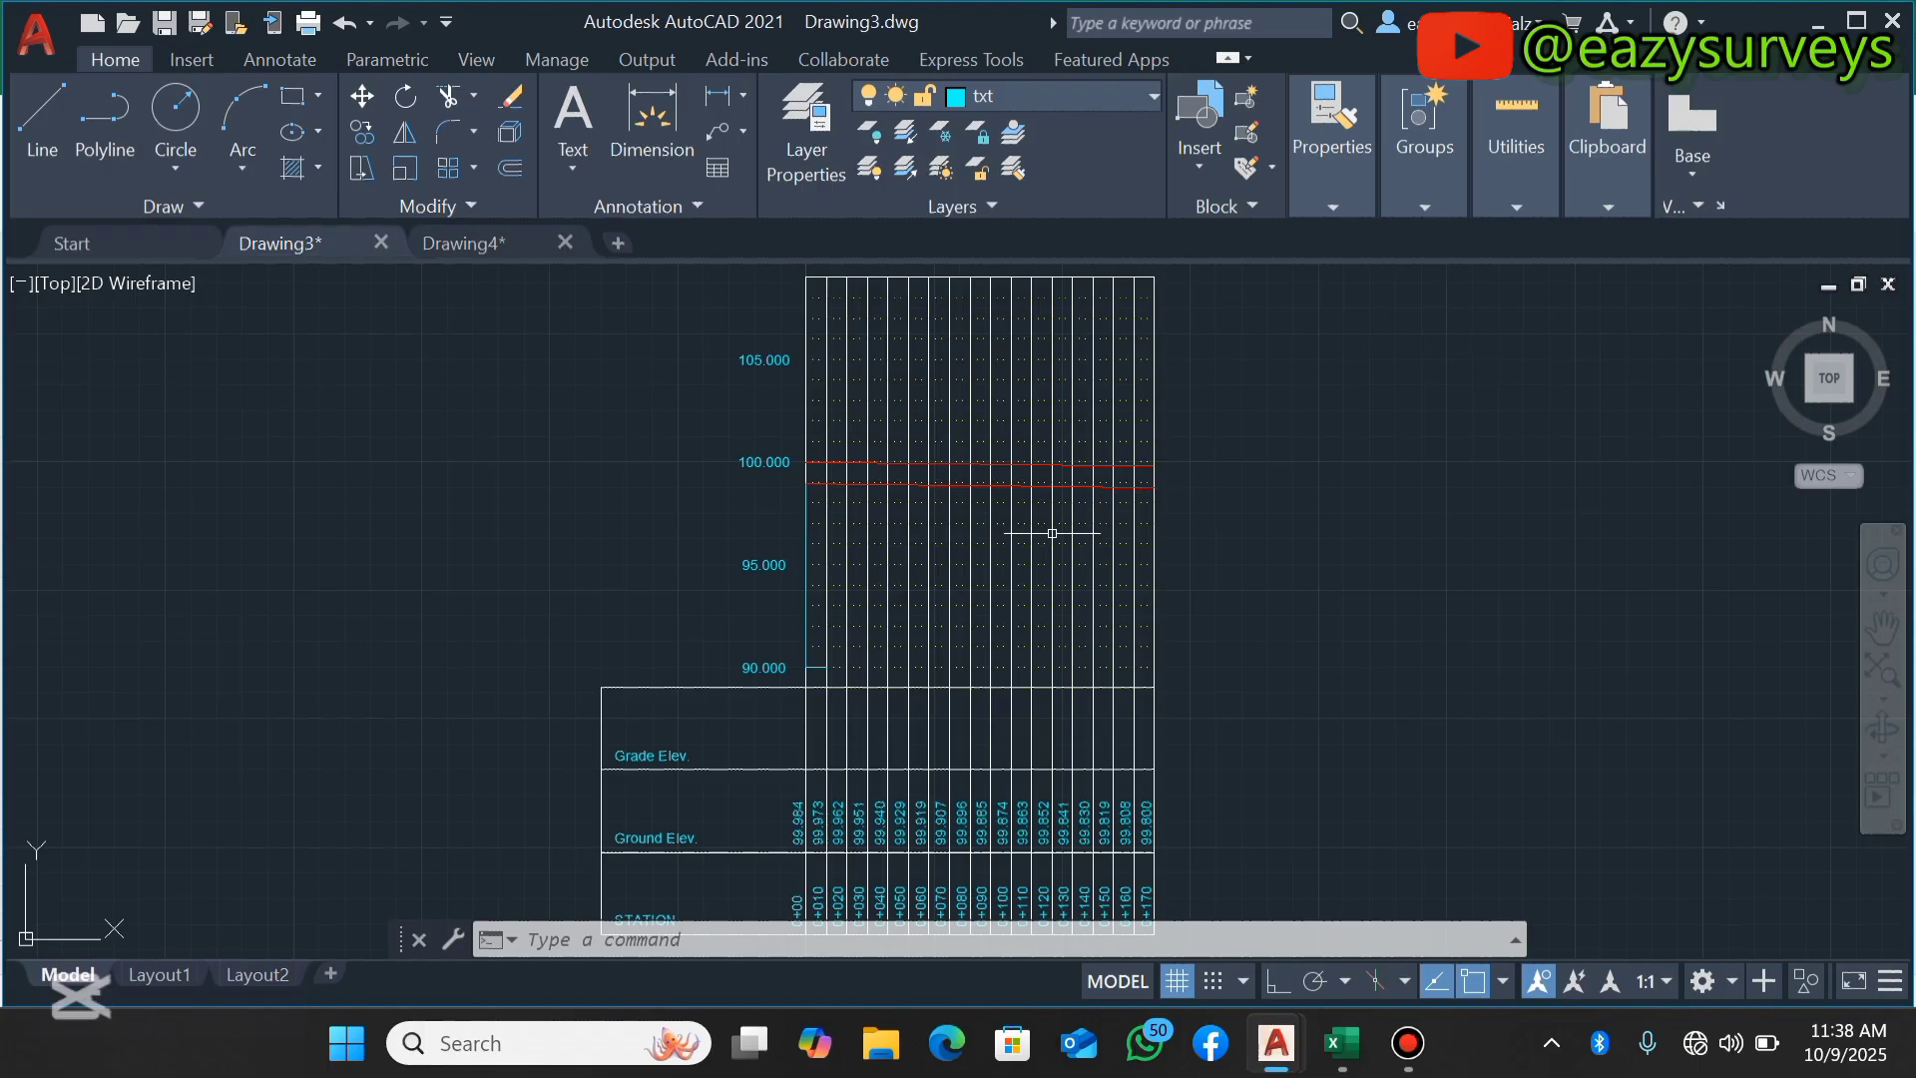
scroll(812, 494, up, 4)
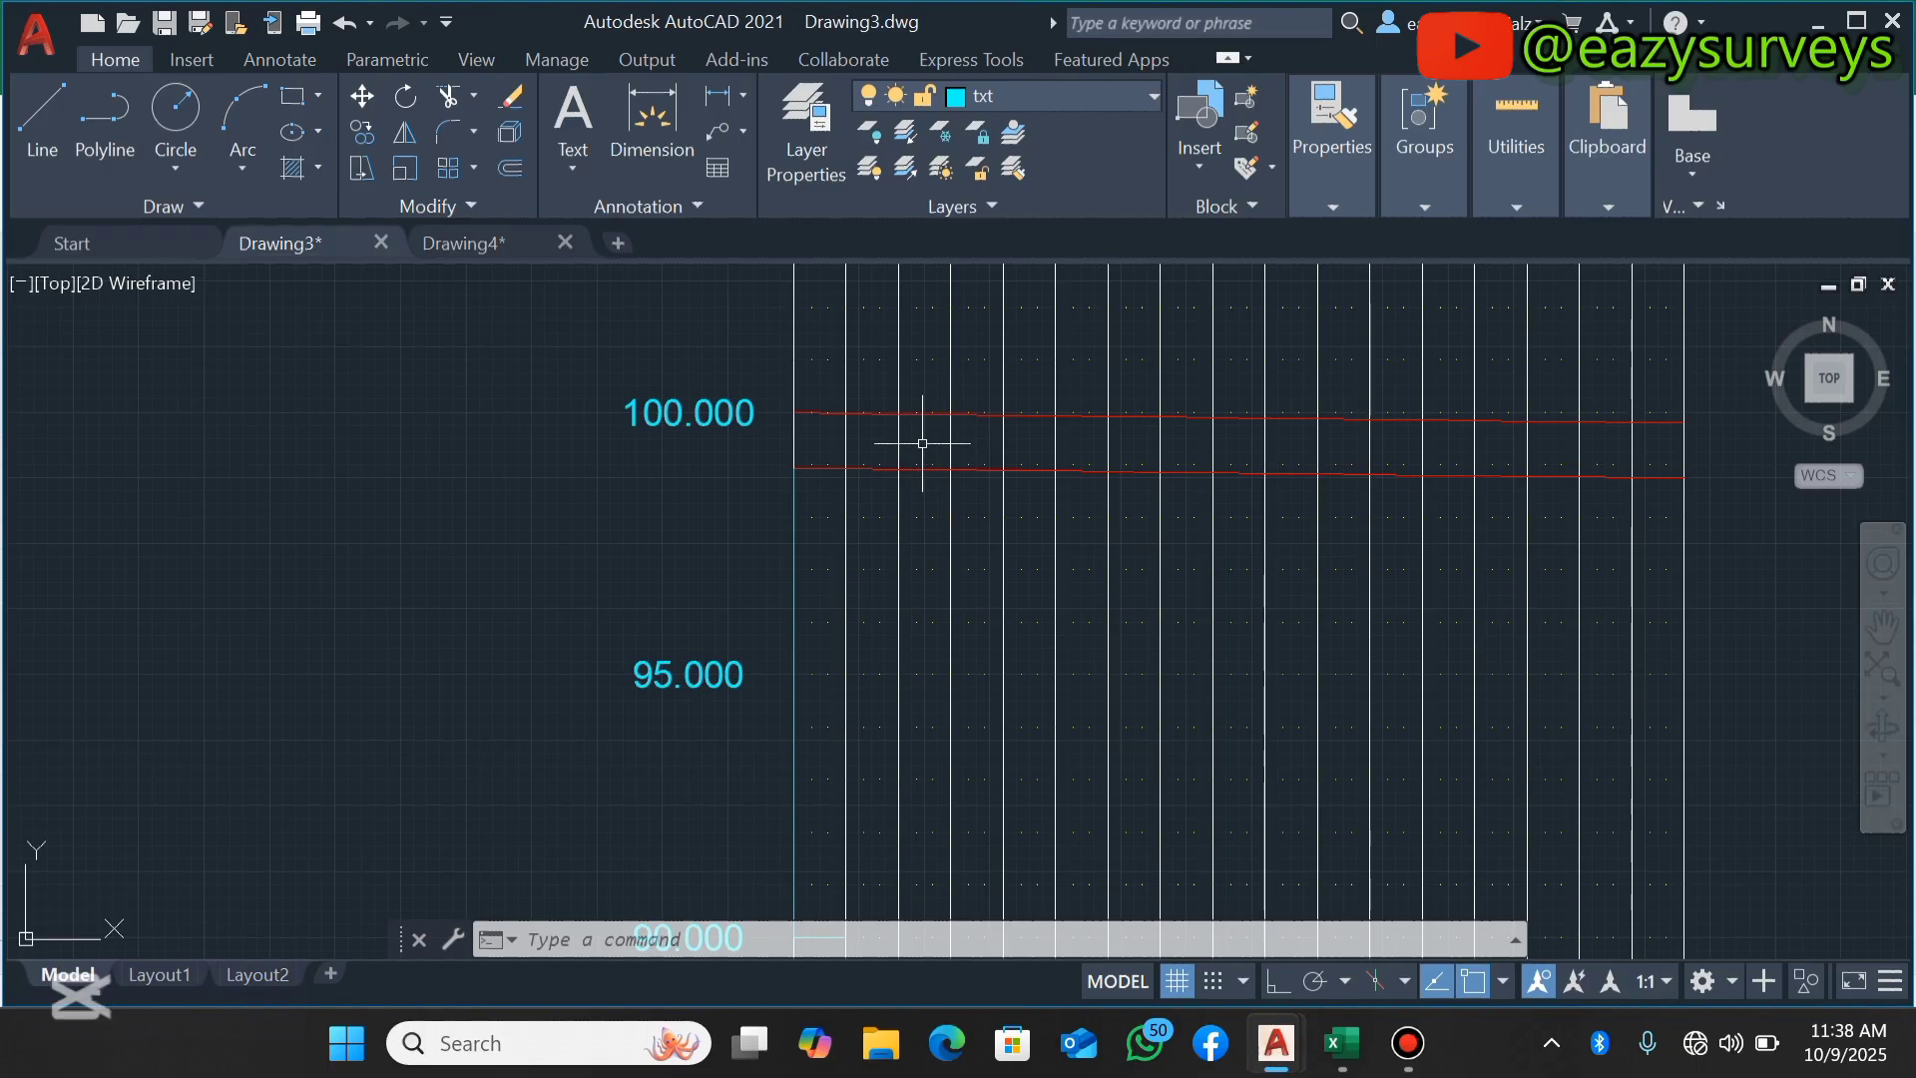
Switch to Drawing4 and shift the first Ground Elev. label, 98.934, slightly left to clear the overlapping 98.928 label.
click(505, 243)
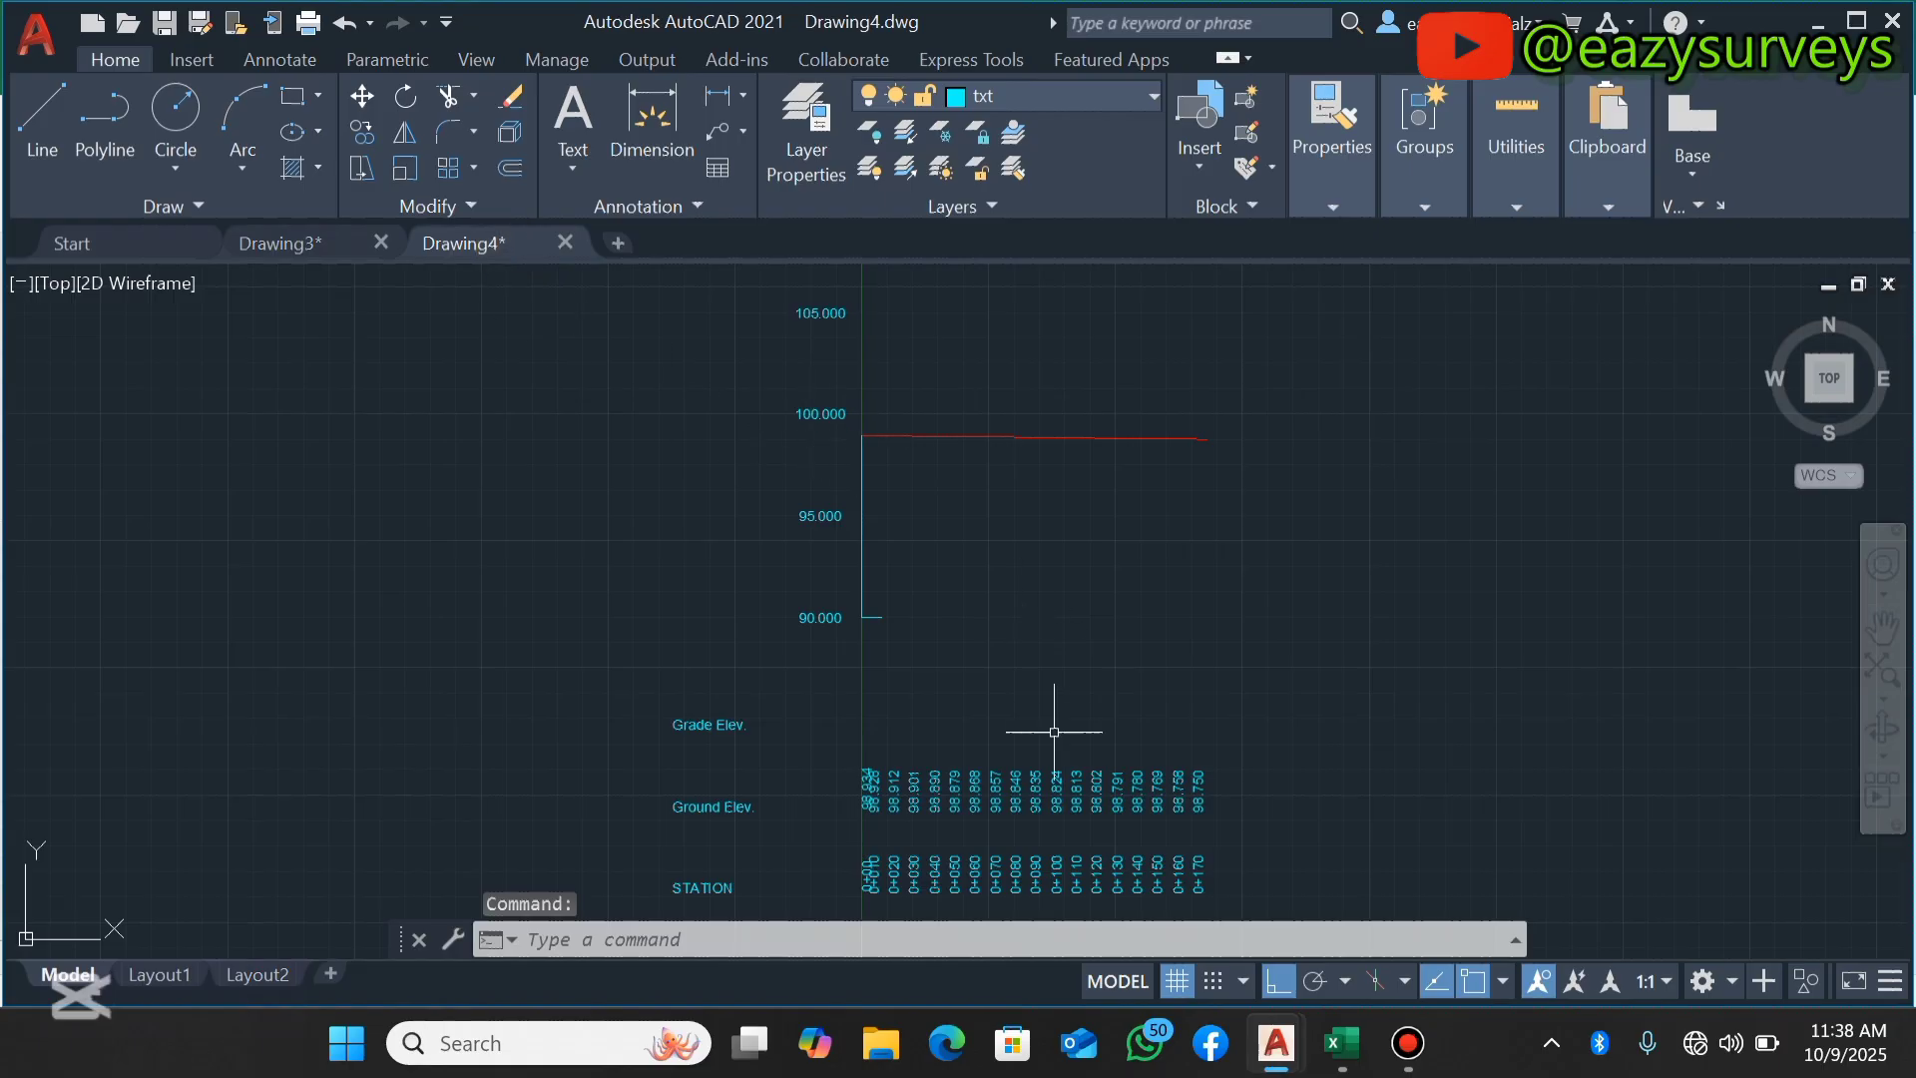
scroll(869, 769, up, 4)
click(876, 765)
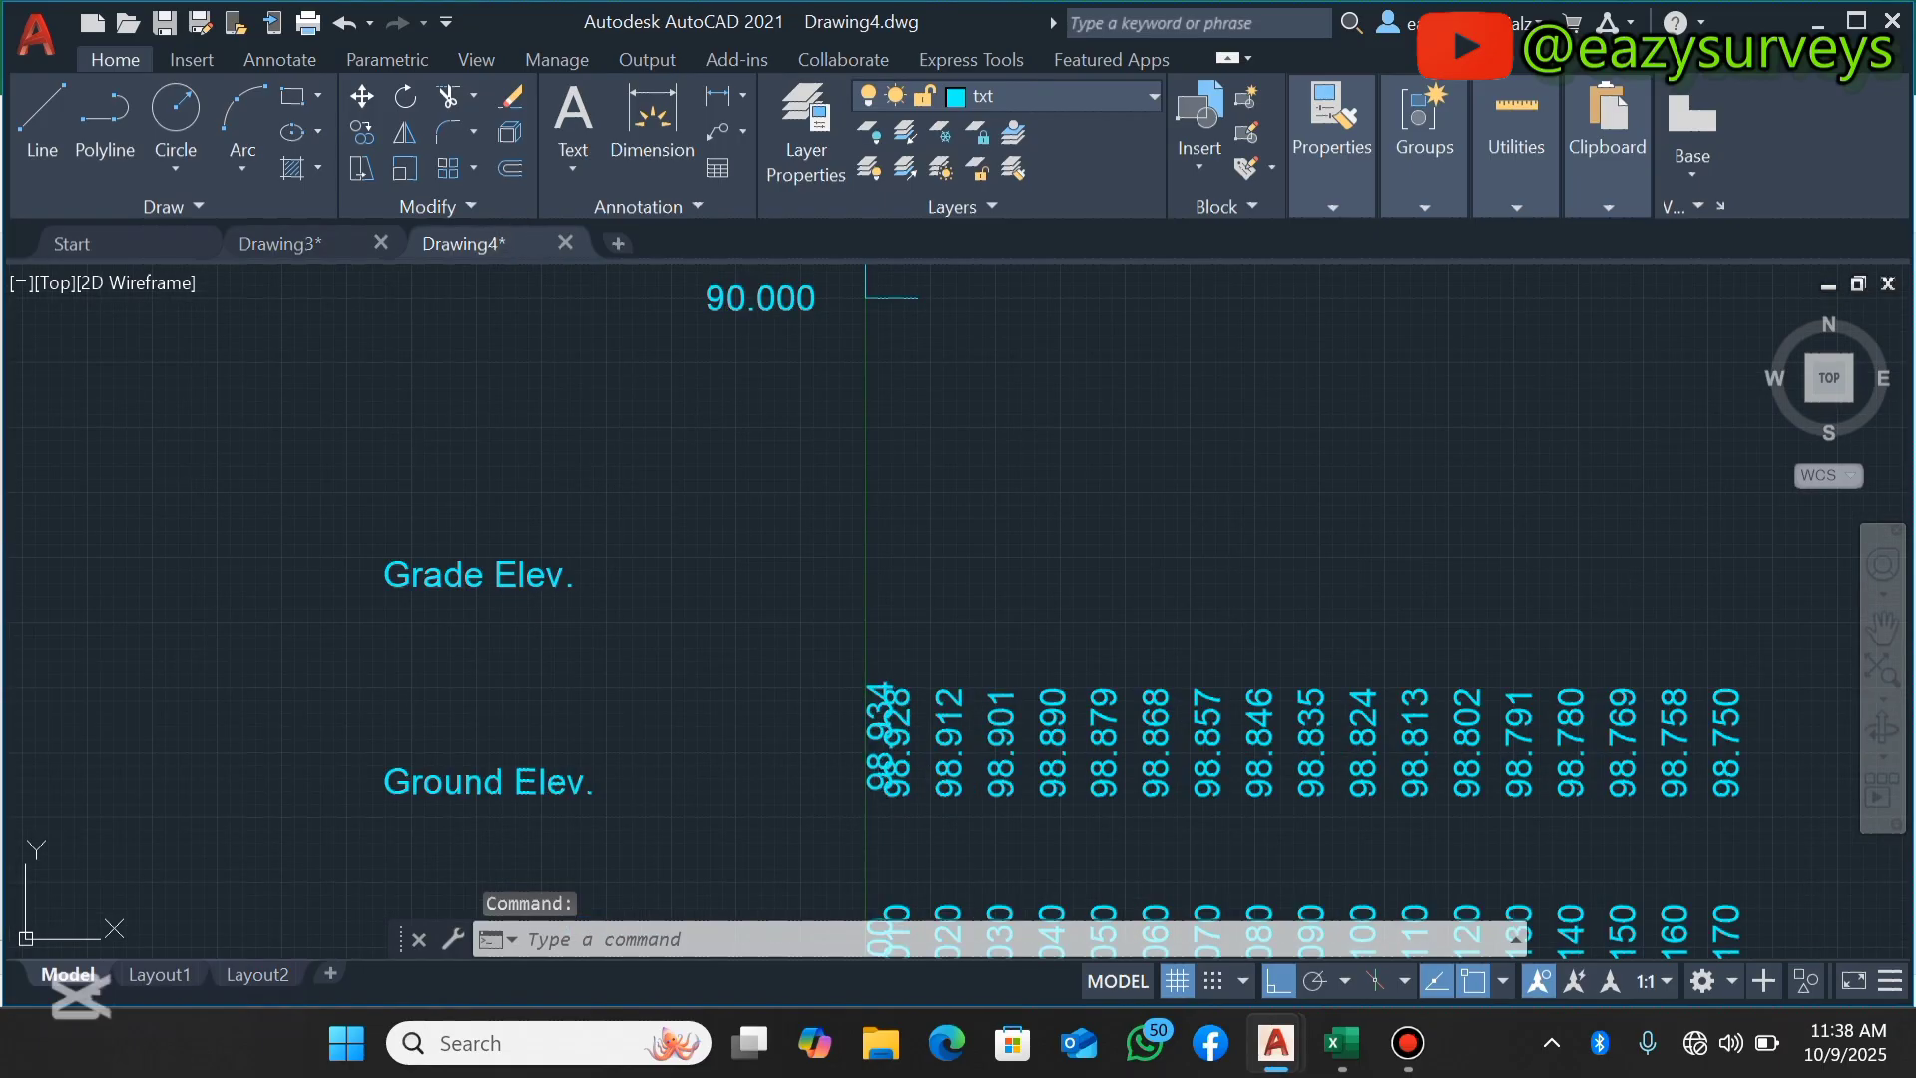
click(875, 765)
click(857, 784)
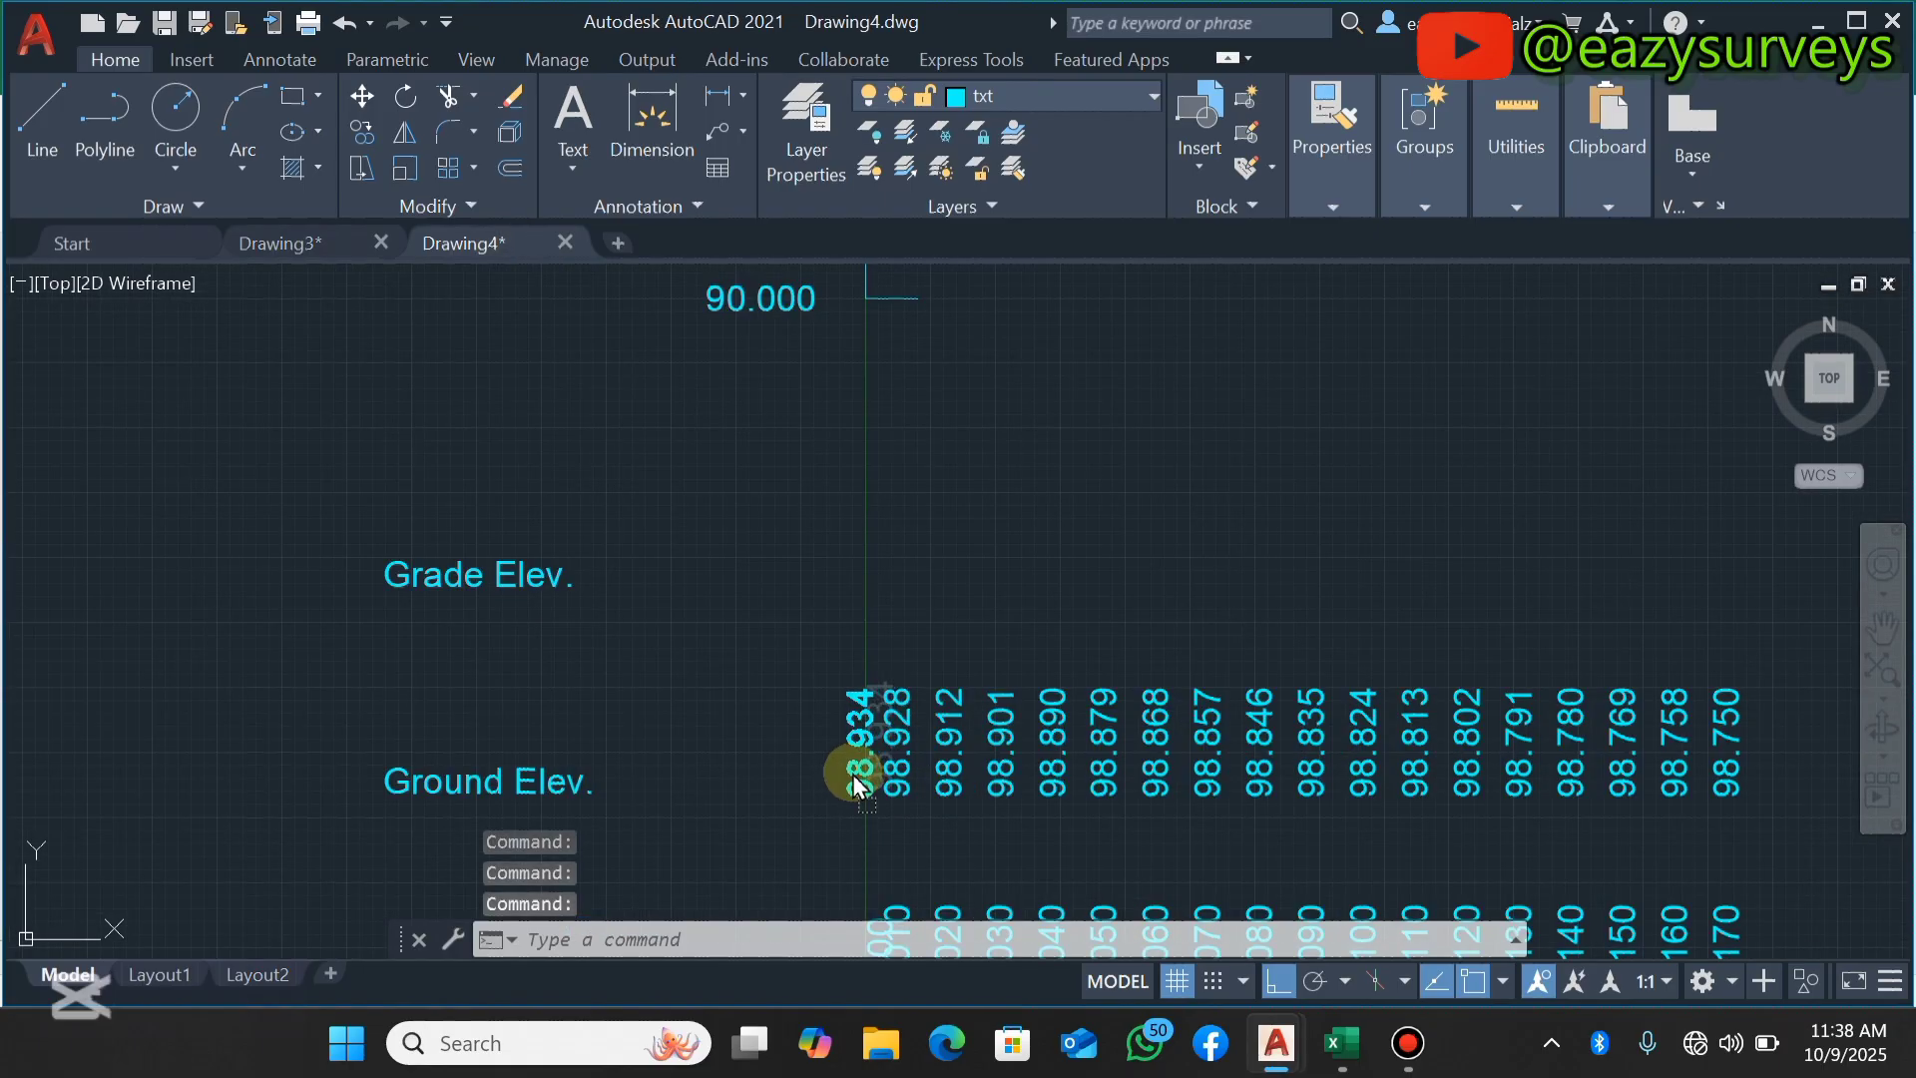
Copy all the elevation labels in Drawing4's Ground Elev. row, from 98.934 to 98.750, to the clipboard.
scroll(1476, 769, down, 2)
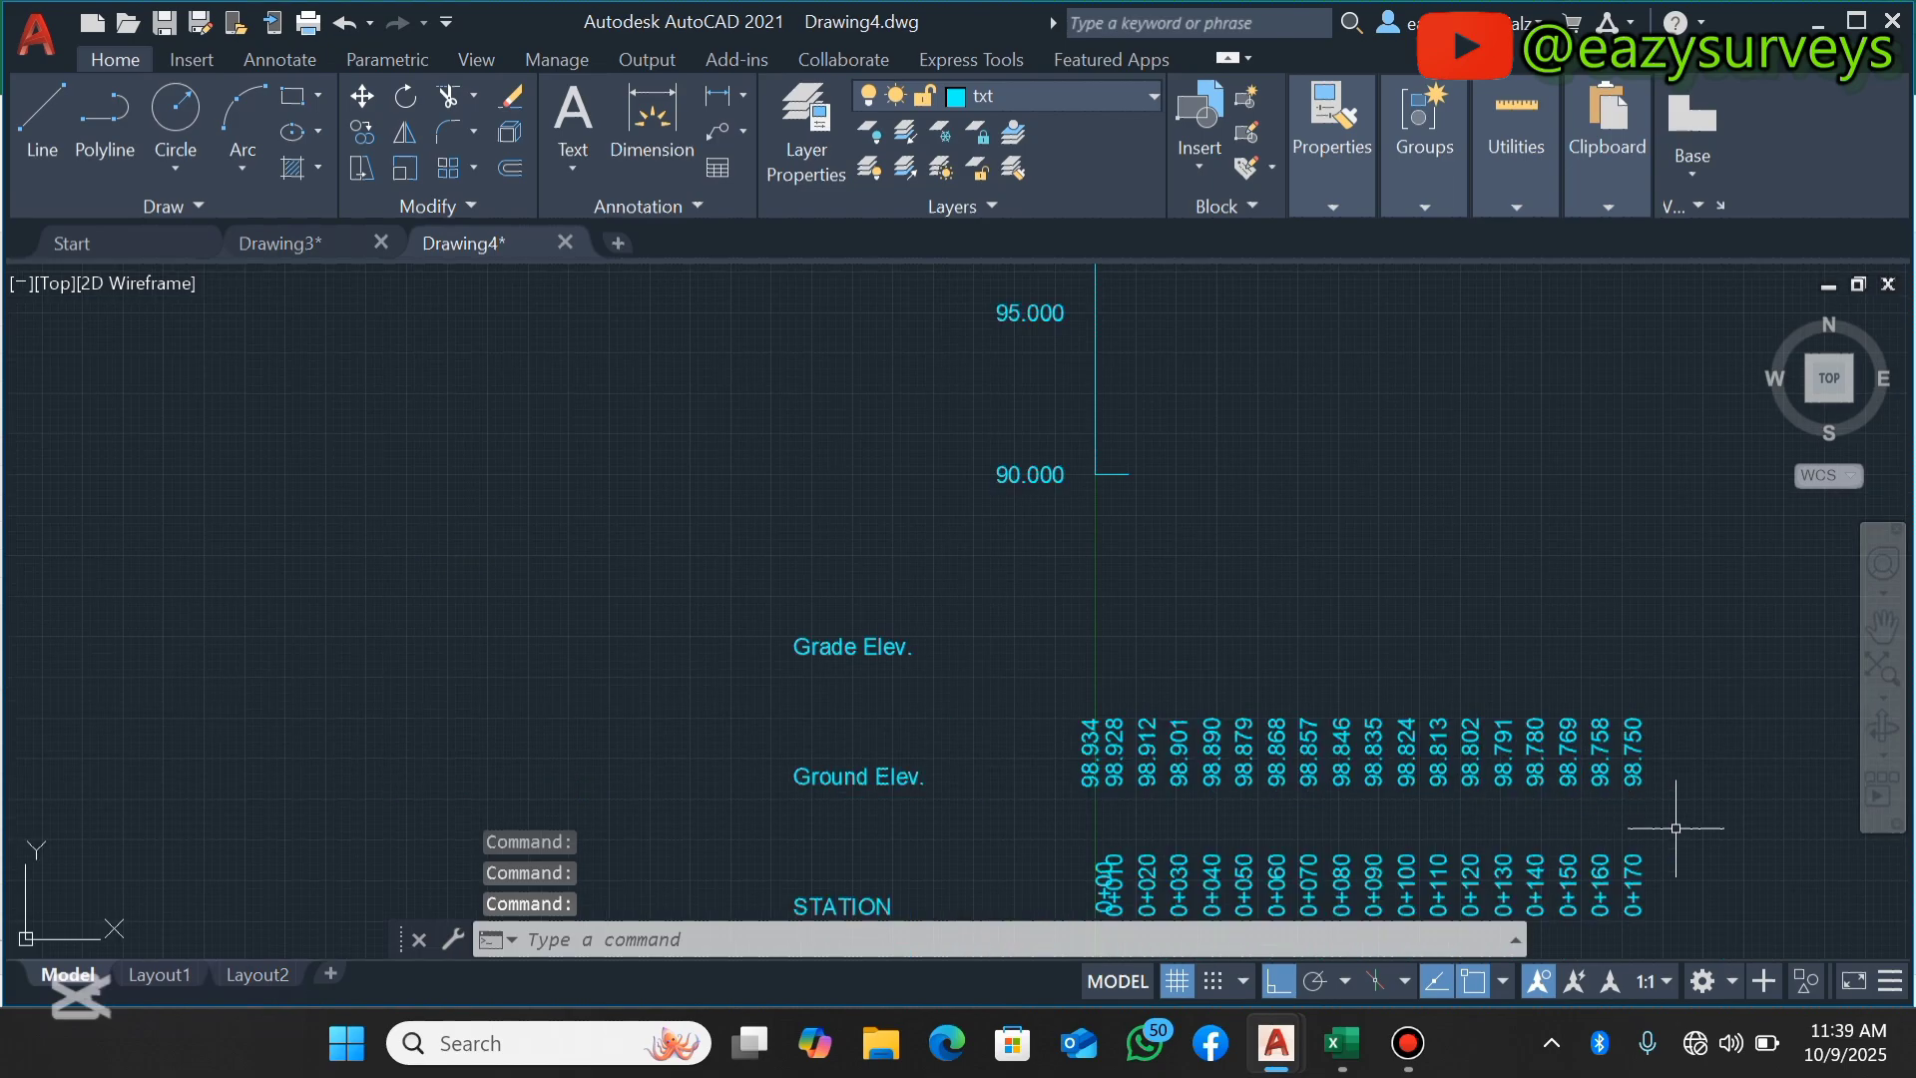
click(1703, 816)
click(1055, 668)
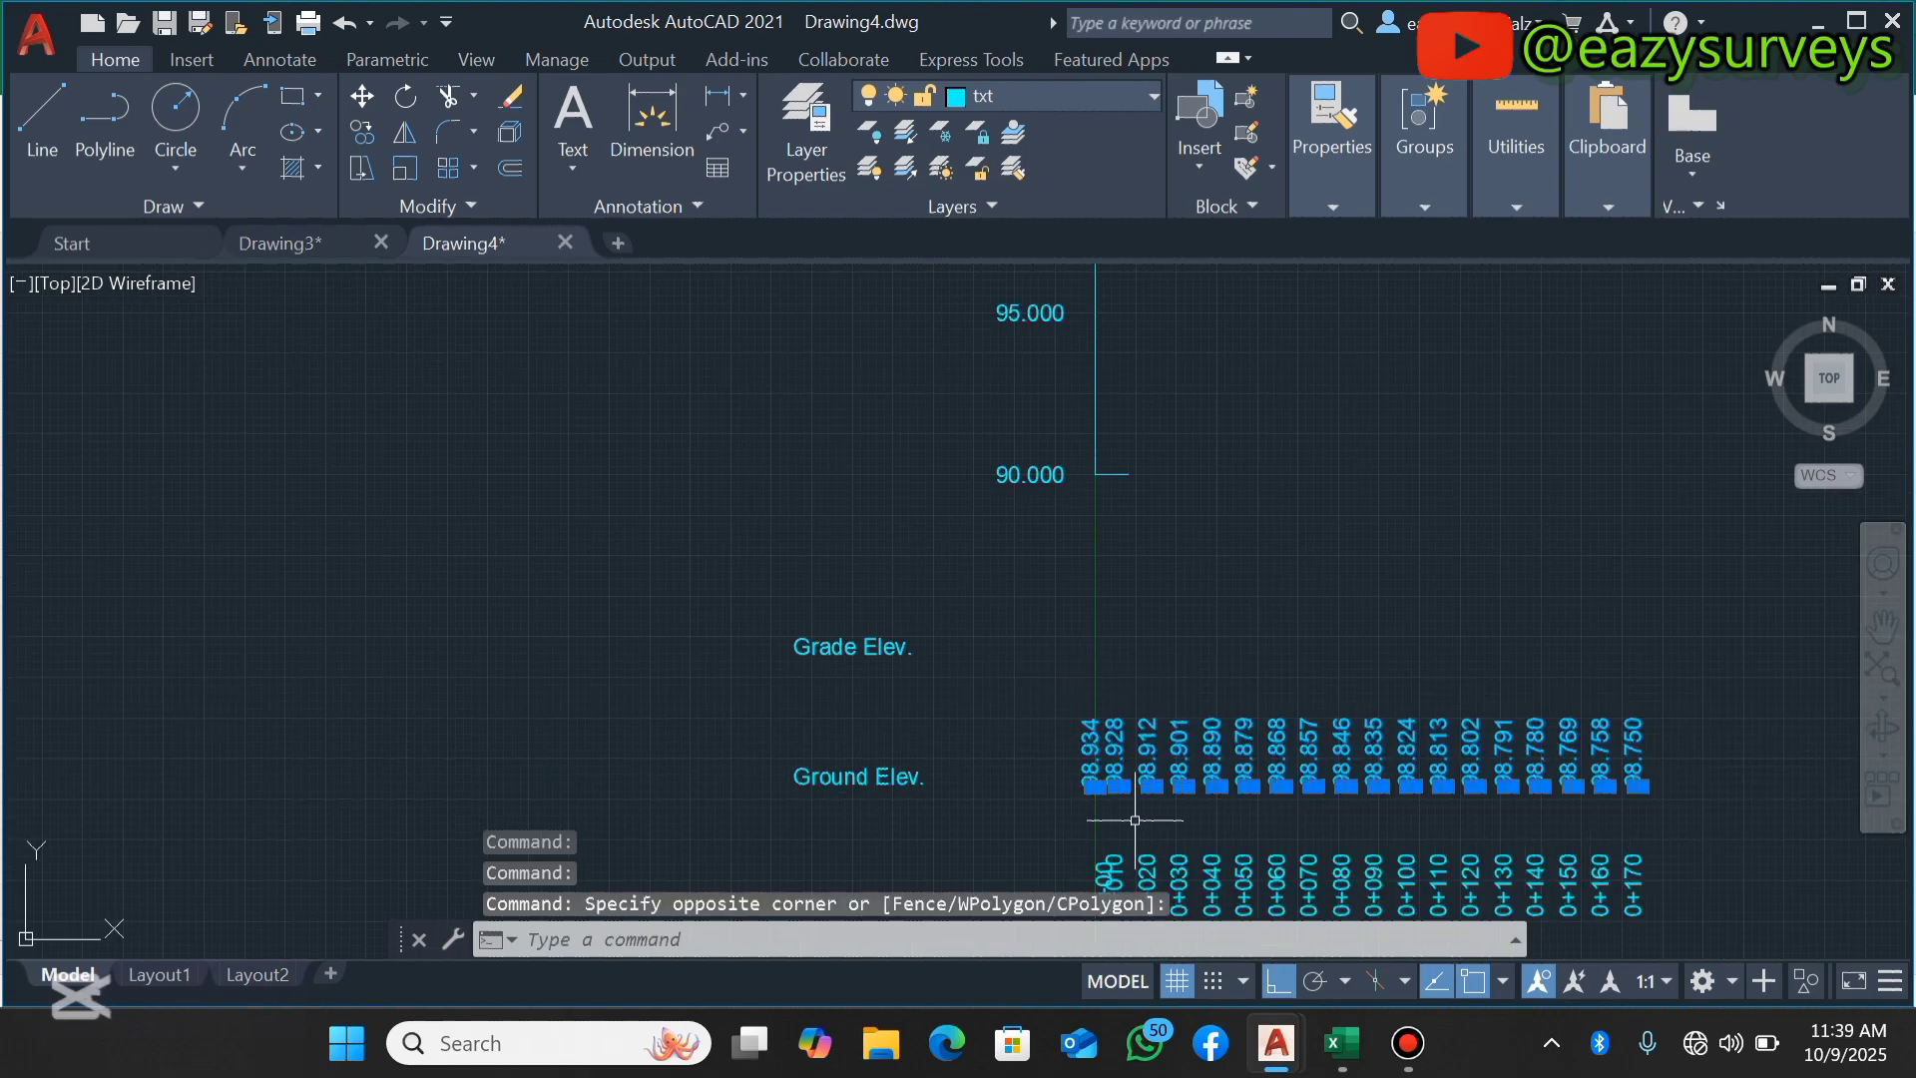
scroll(1180, 818, down, 2)
scroll(1181, 819, up, 5)
scroll(989, 783, up, 1)
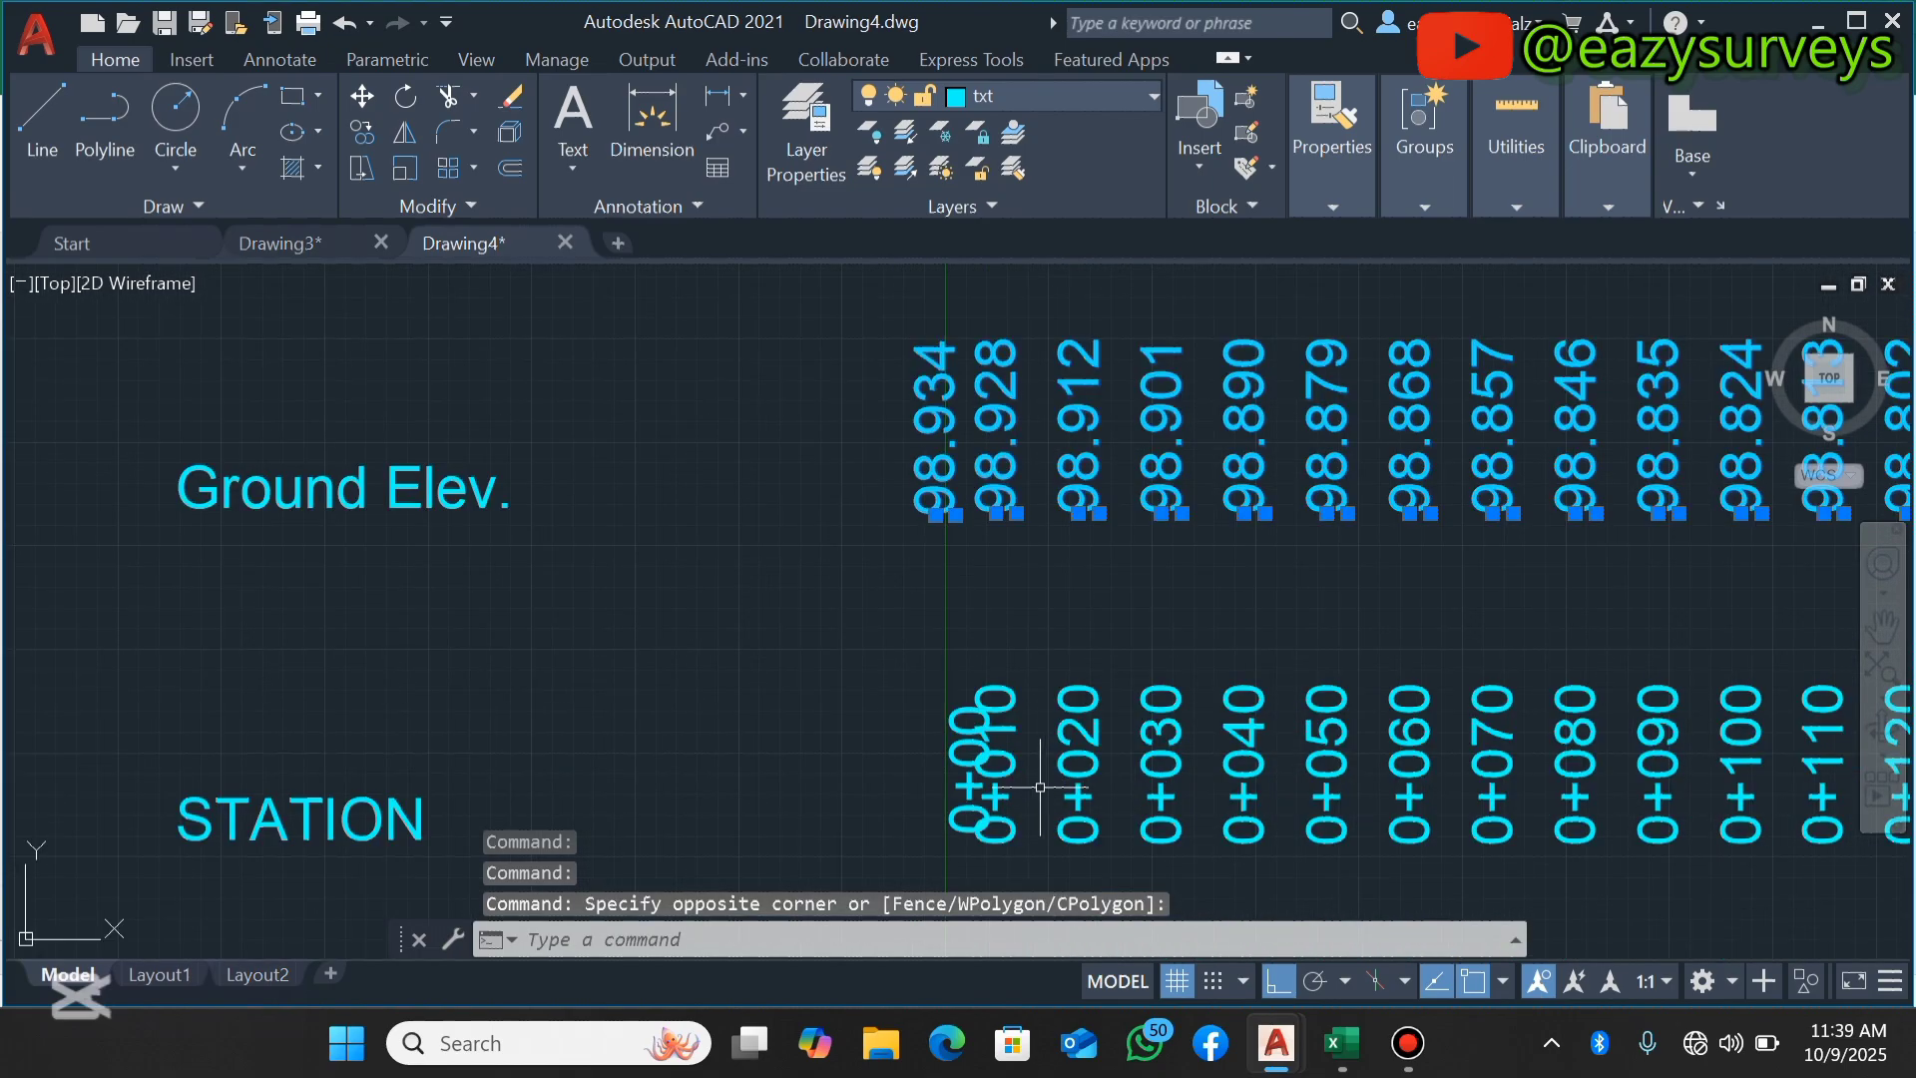
scroll(953, 774, down, 4)
scroll(1135, 694, up, 3)
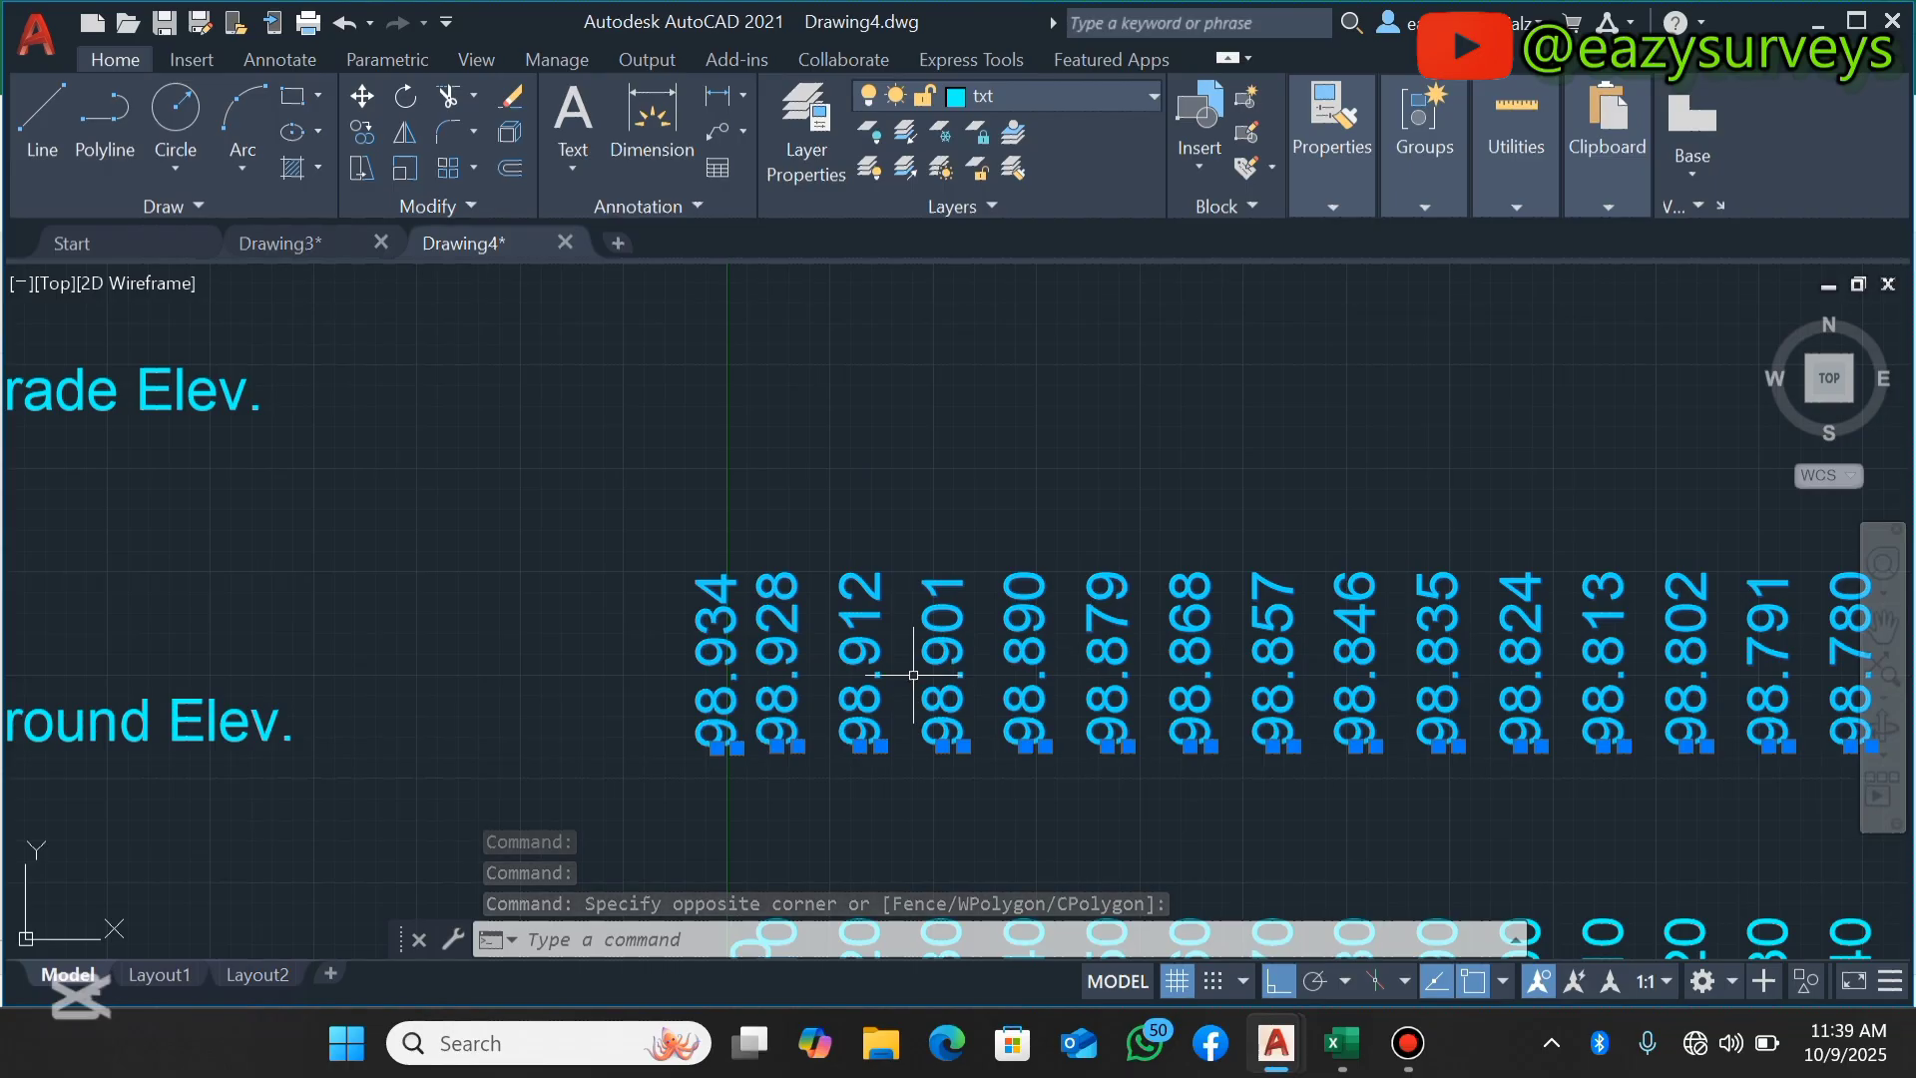
scroll(963, 665, down, 1)
right_click(1043, 565)
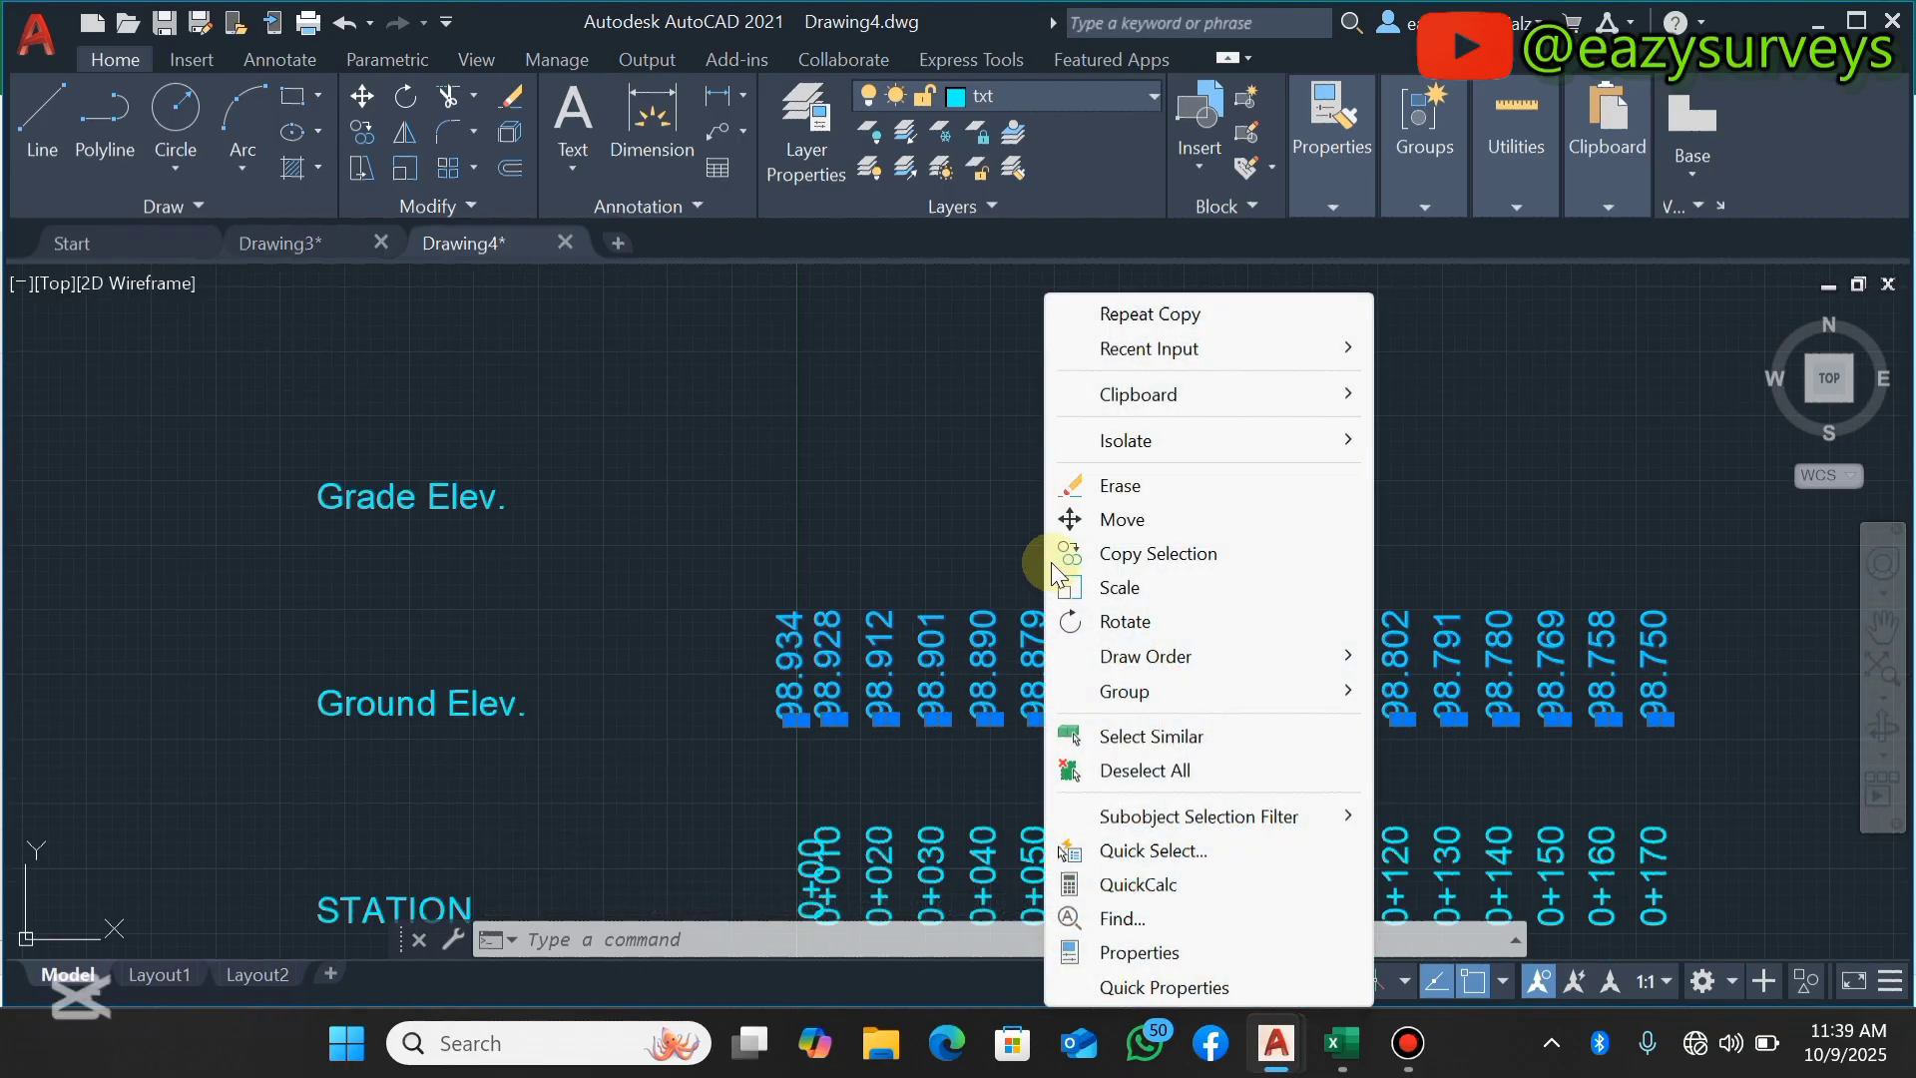
mouse_move(1139, 397)
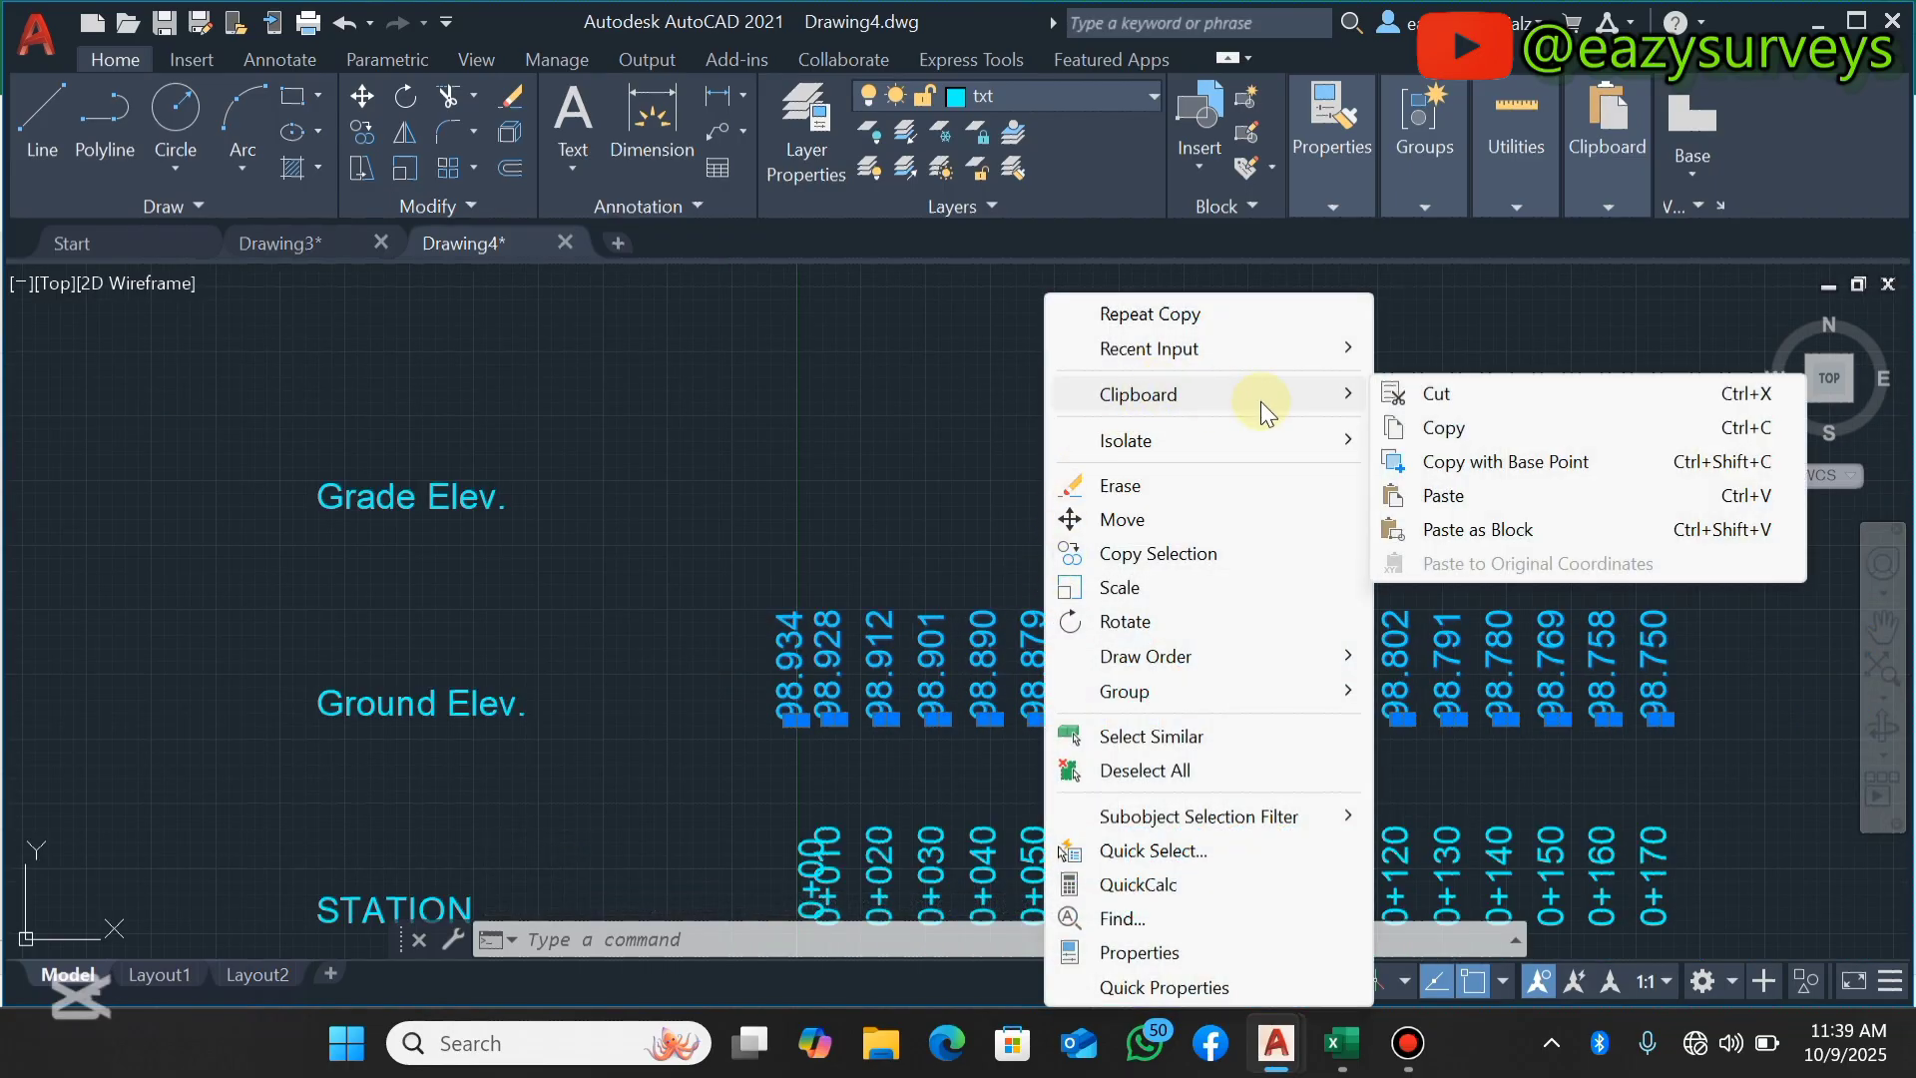
click(1469, 435)
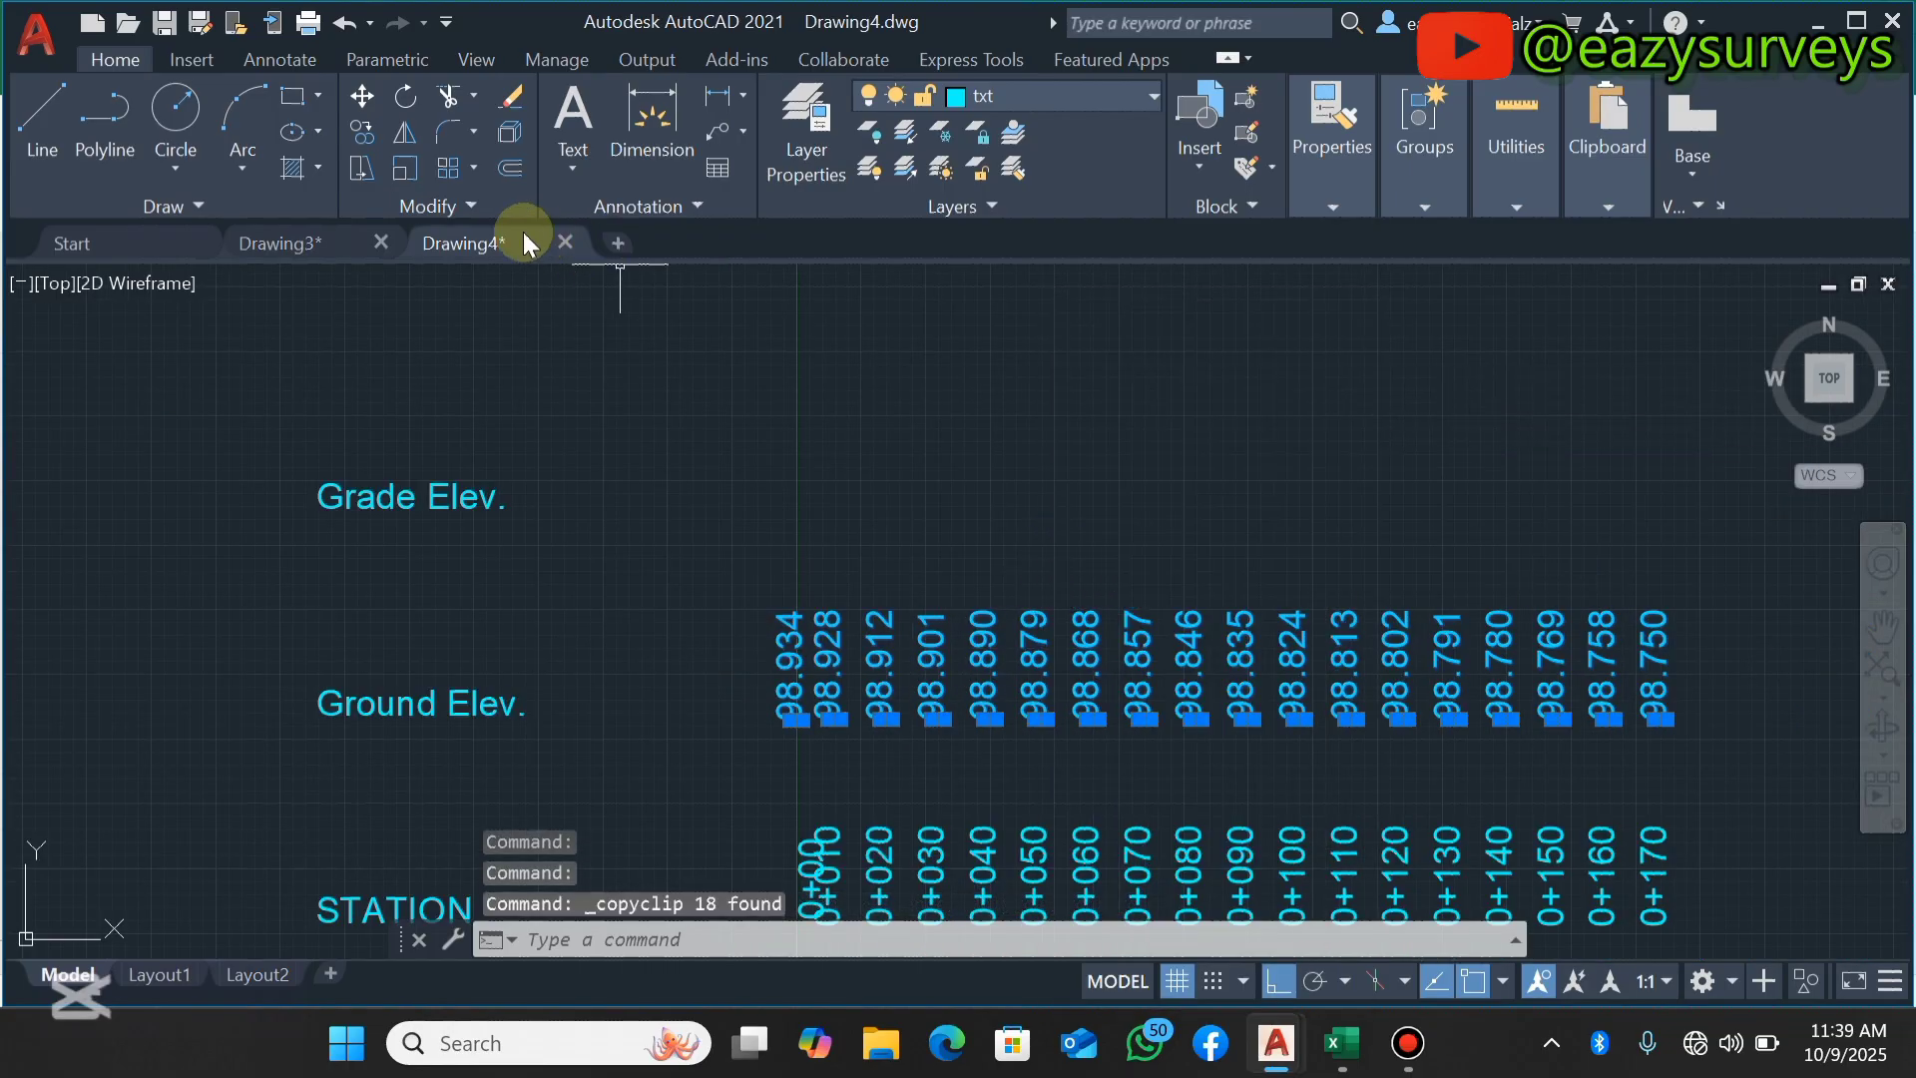
Switch to Drawing3 and, with object snap off, paste the copied elevation labels into the Grade Elev. row, lined up above the Ground Elev. values.
click(307, 246)
scroll(945, 475, down, 6)
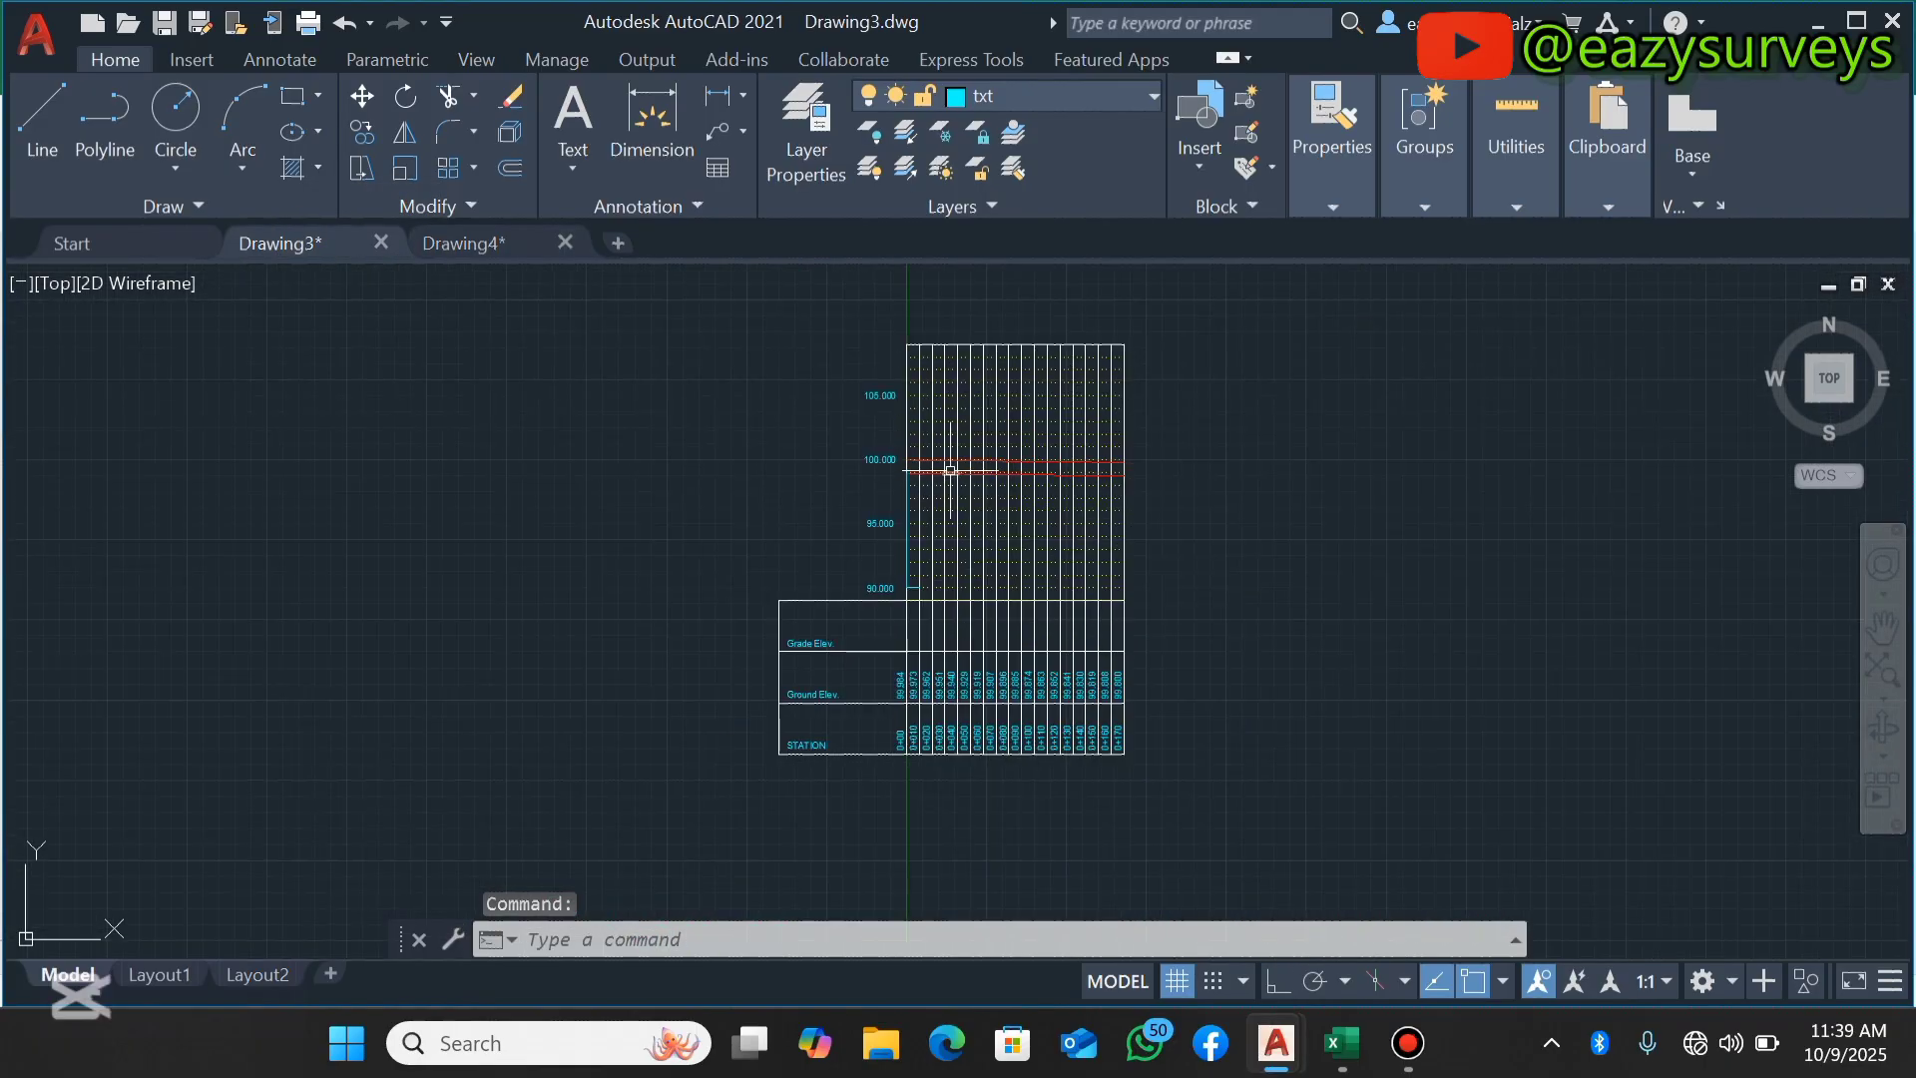
scroll(908, 587, up, 5)
scroll(904, 586, down, 5)
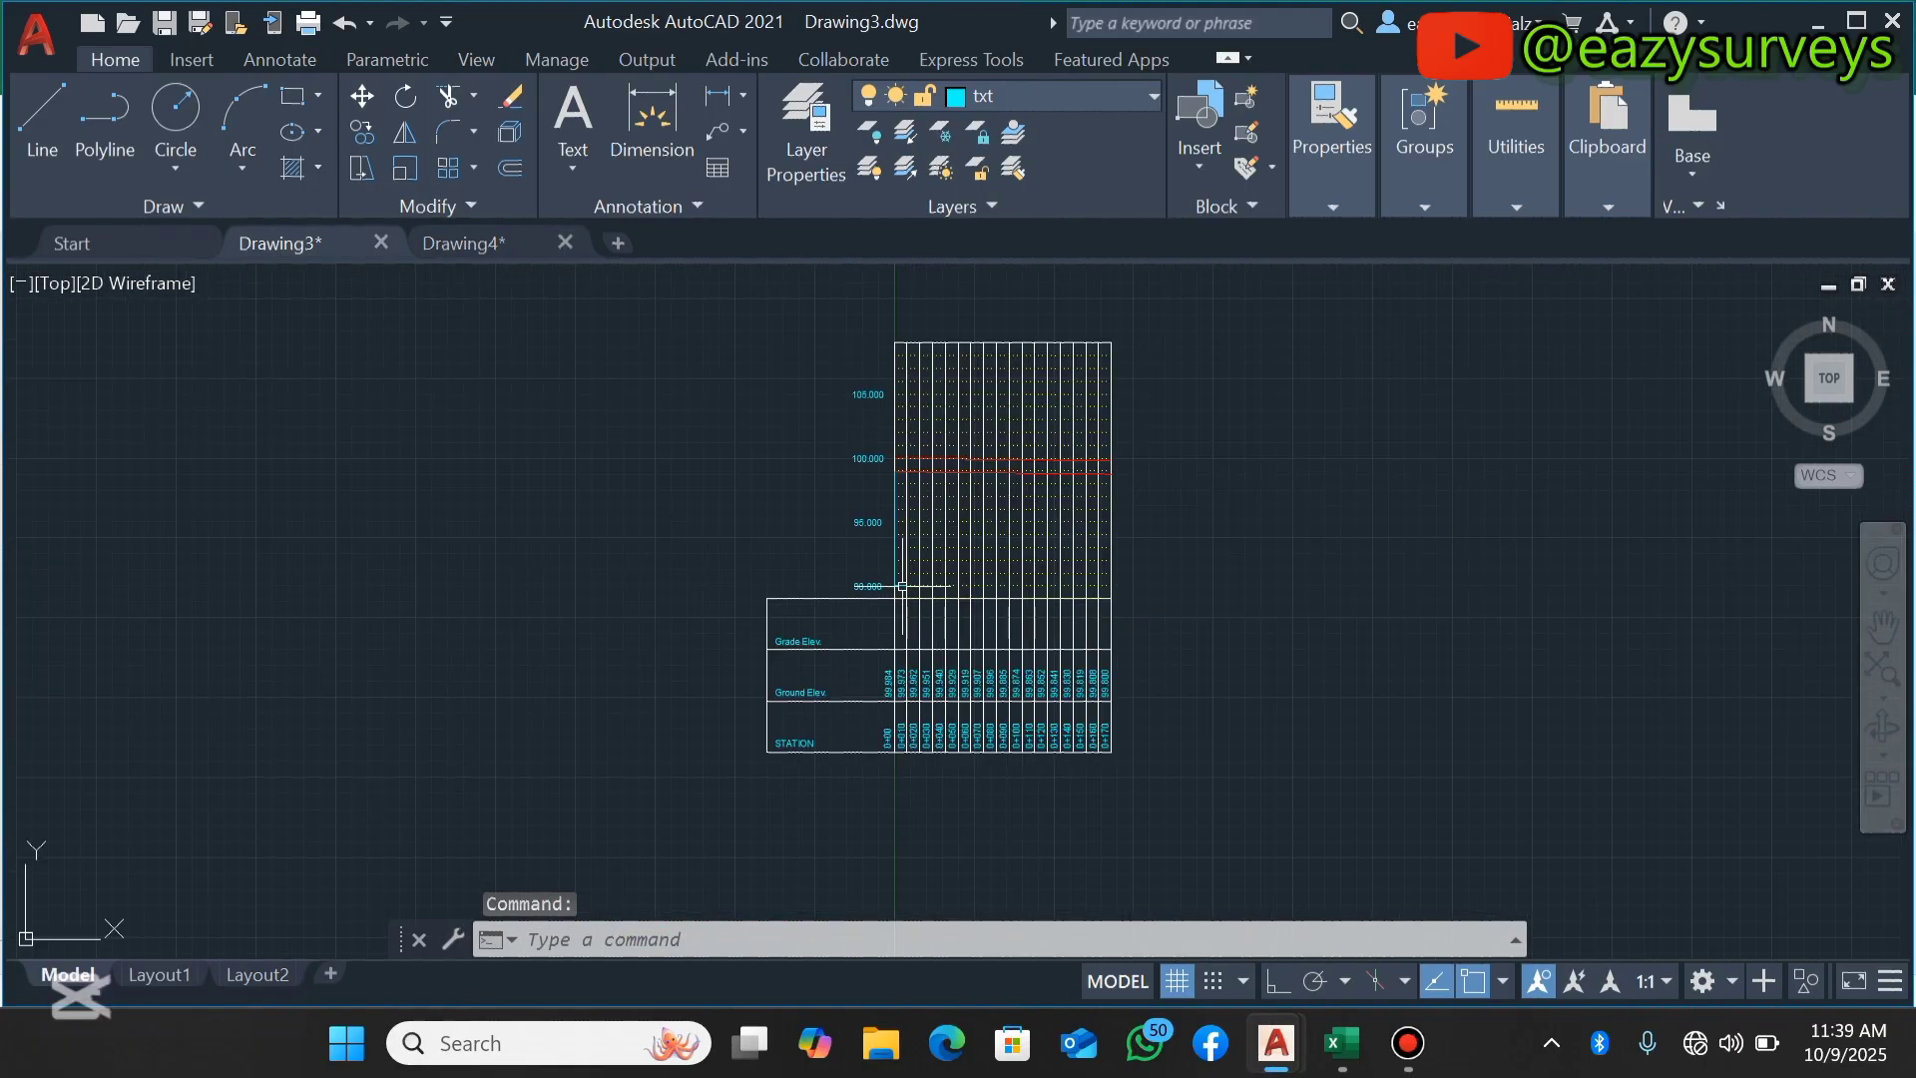
key(ctrl+v)
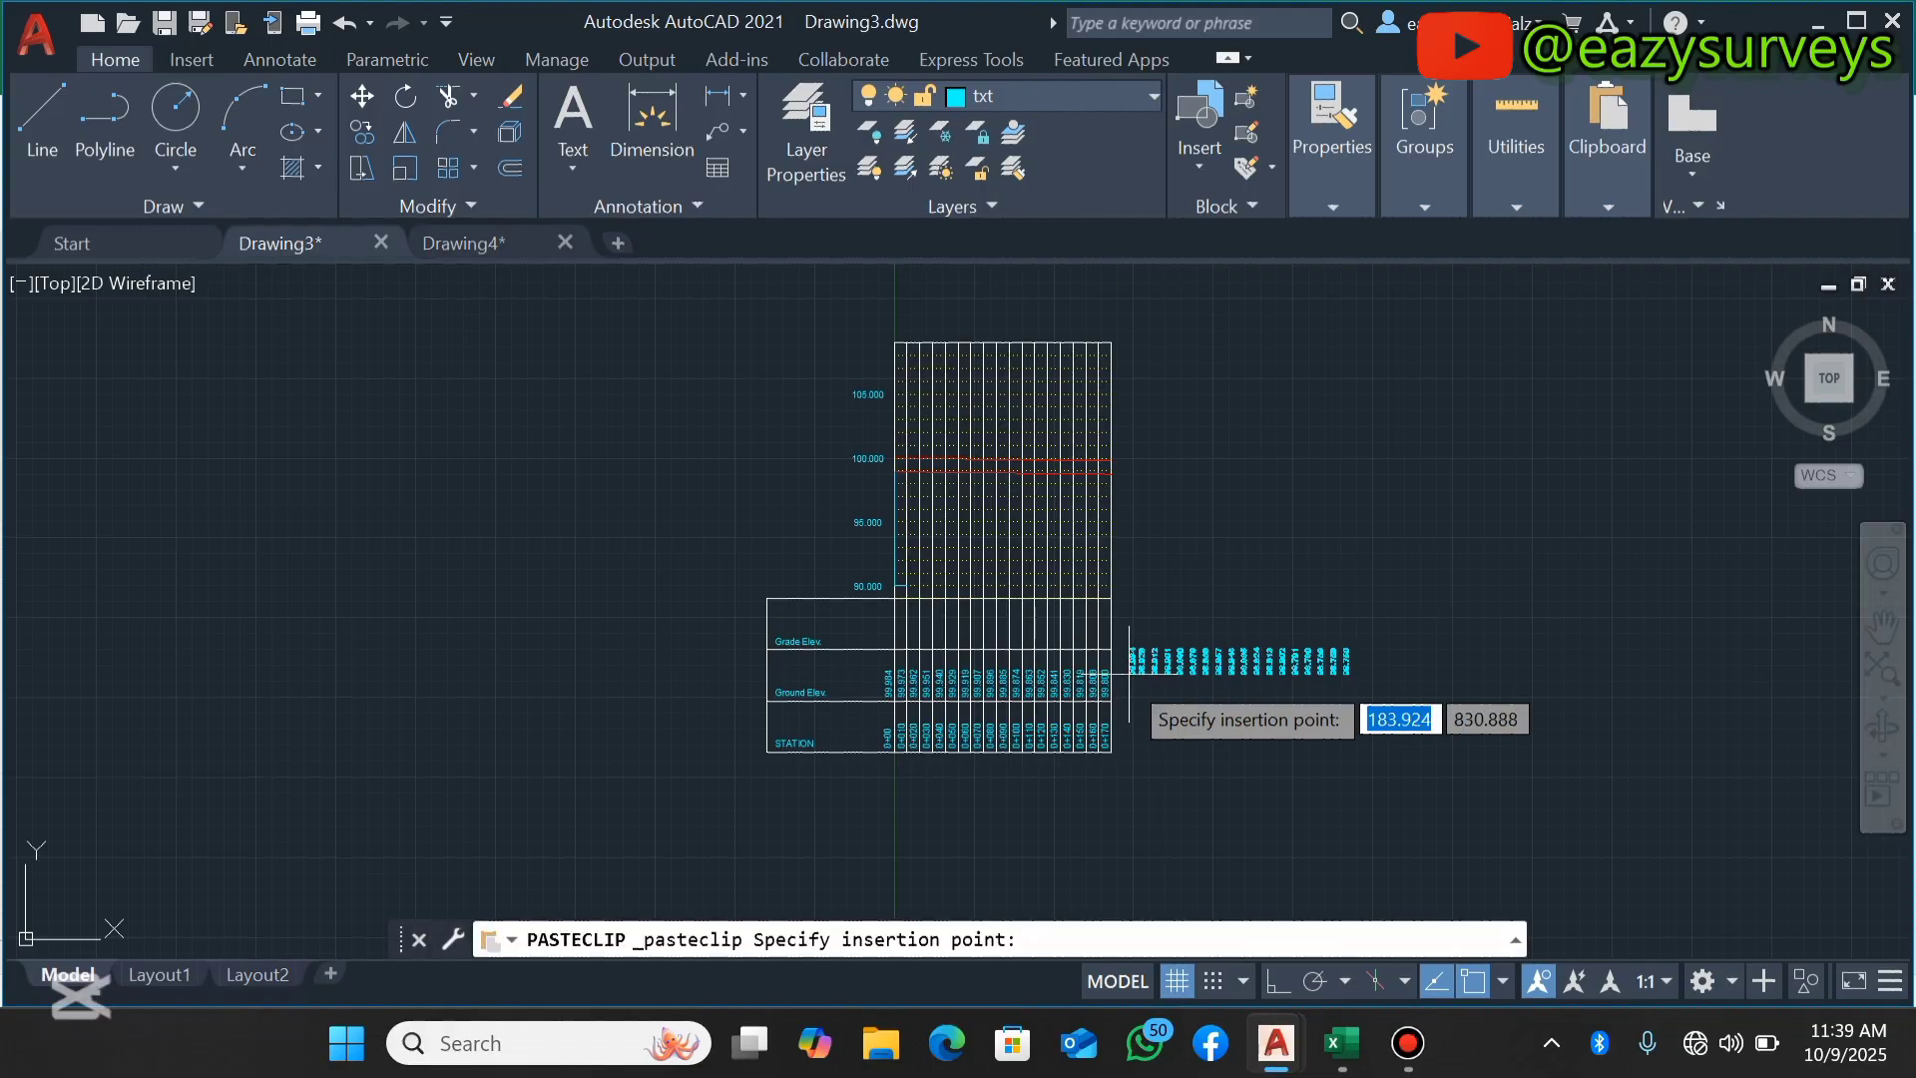
scroll(1122, 594, down, 2)
scroll(1009, 625, up, 3)
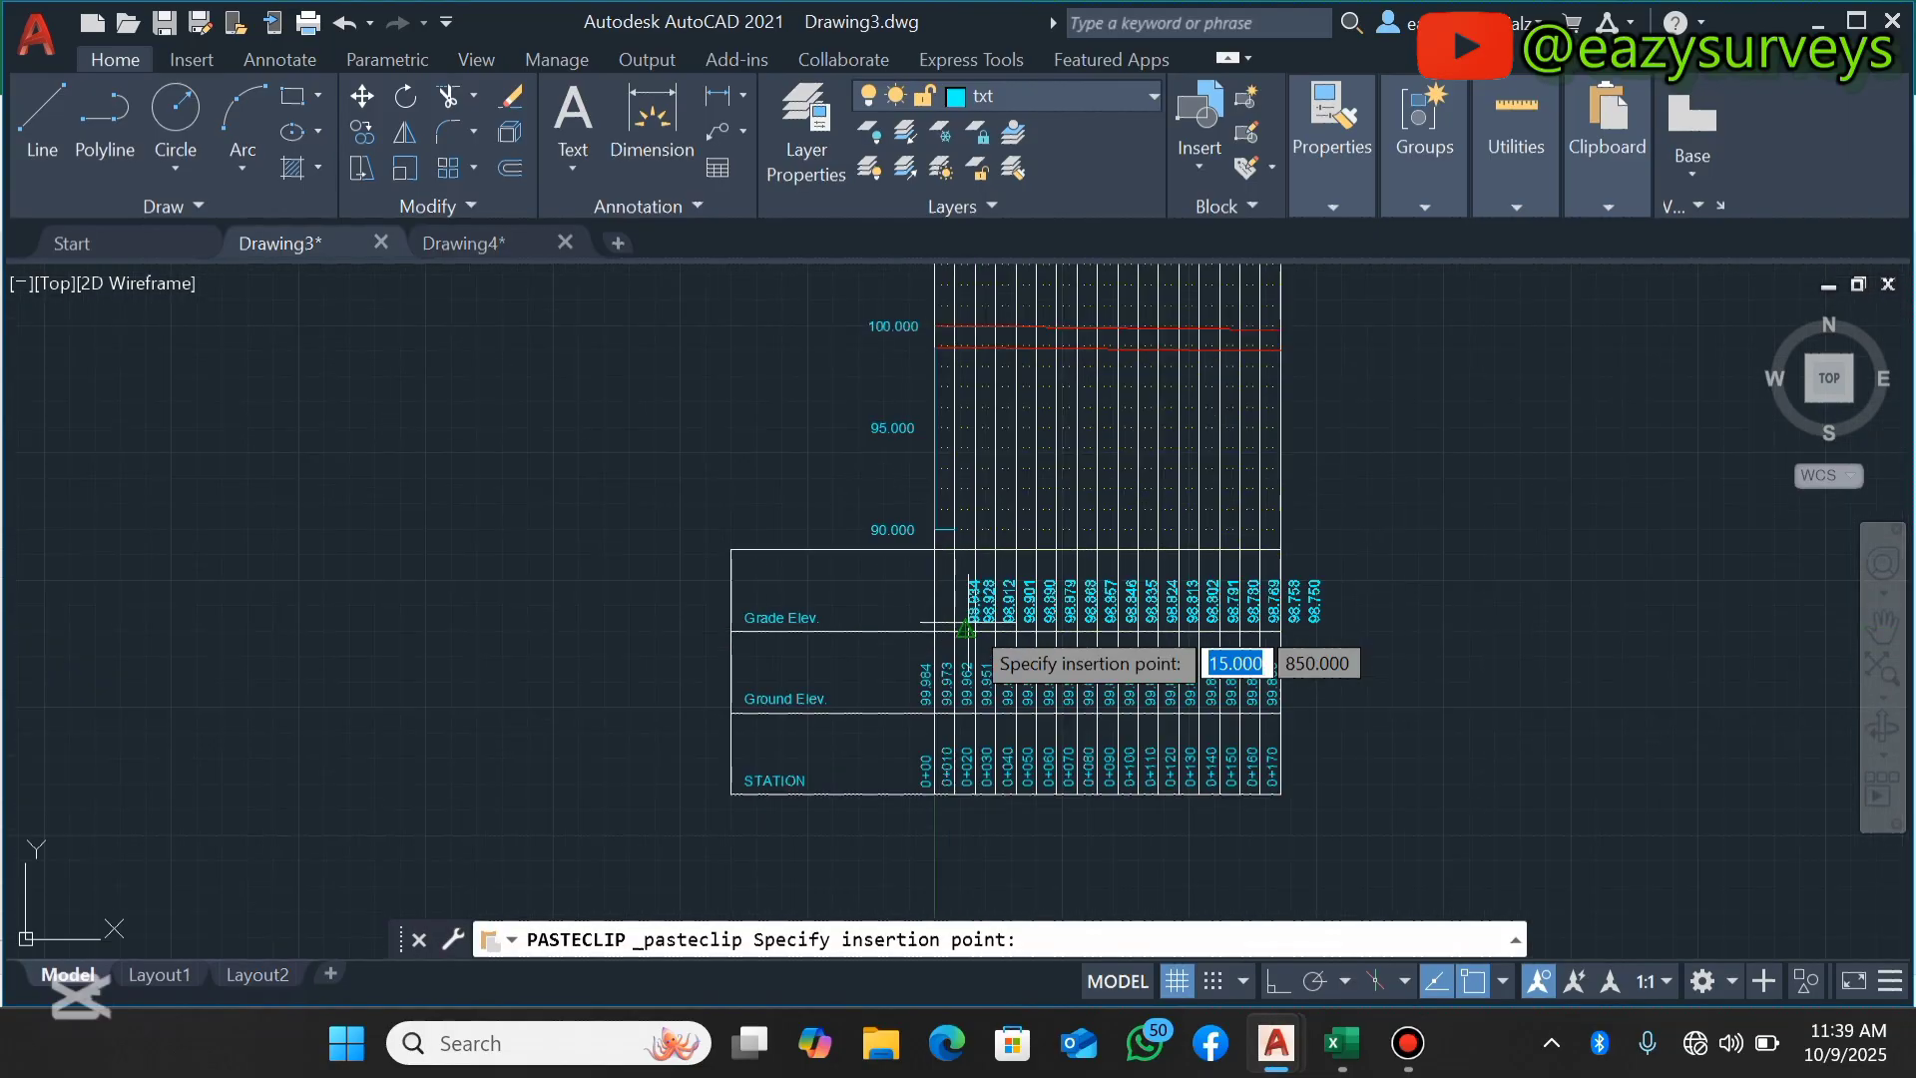
scroll(956, 603, up, 2)
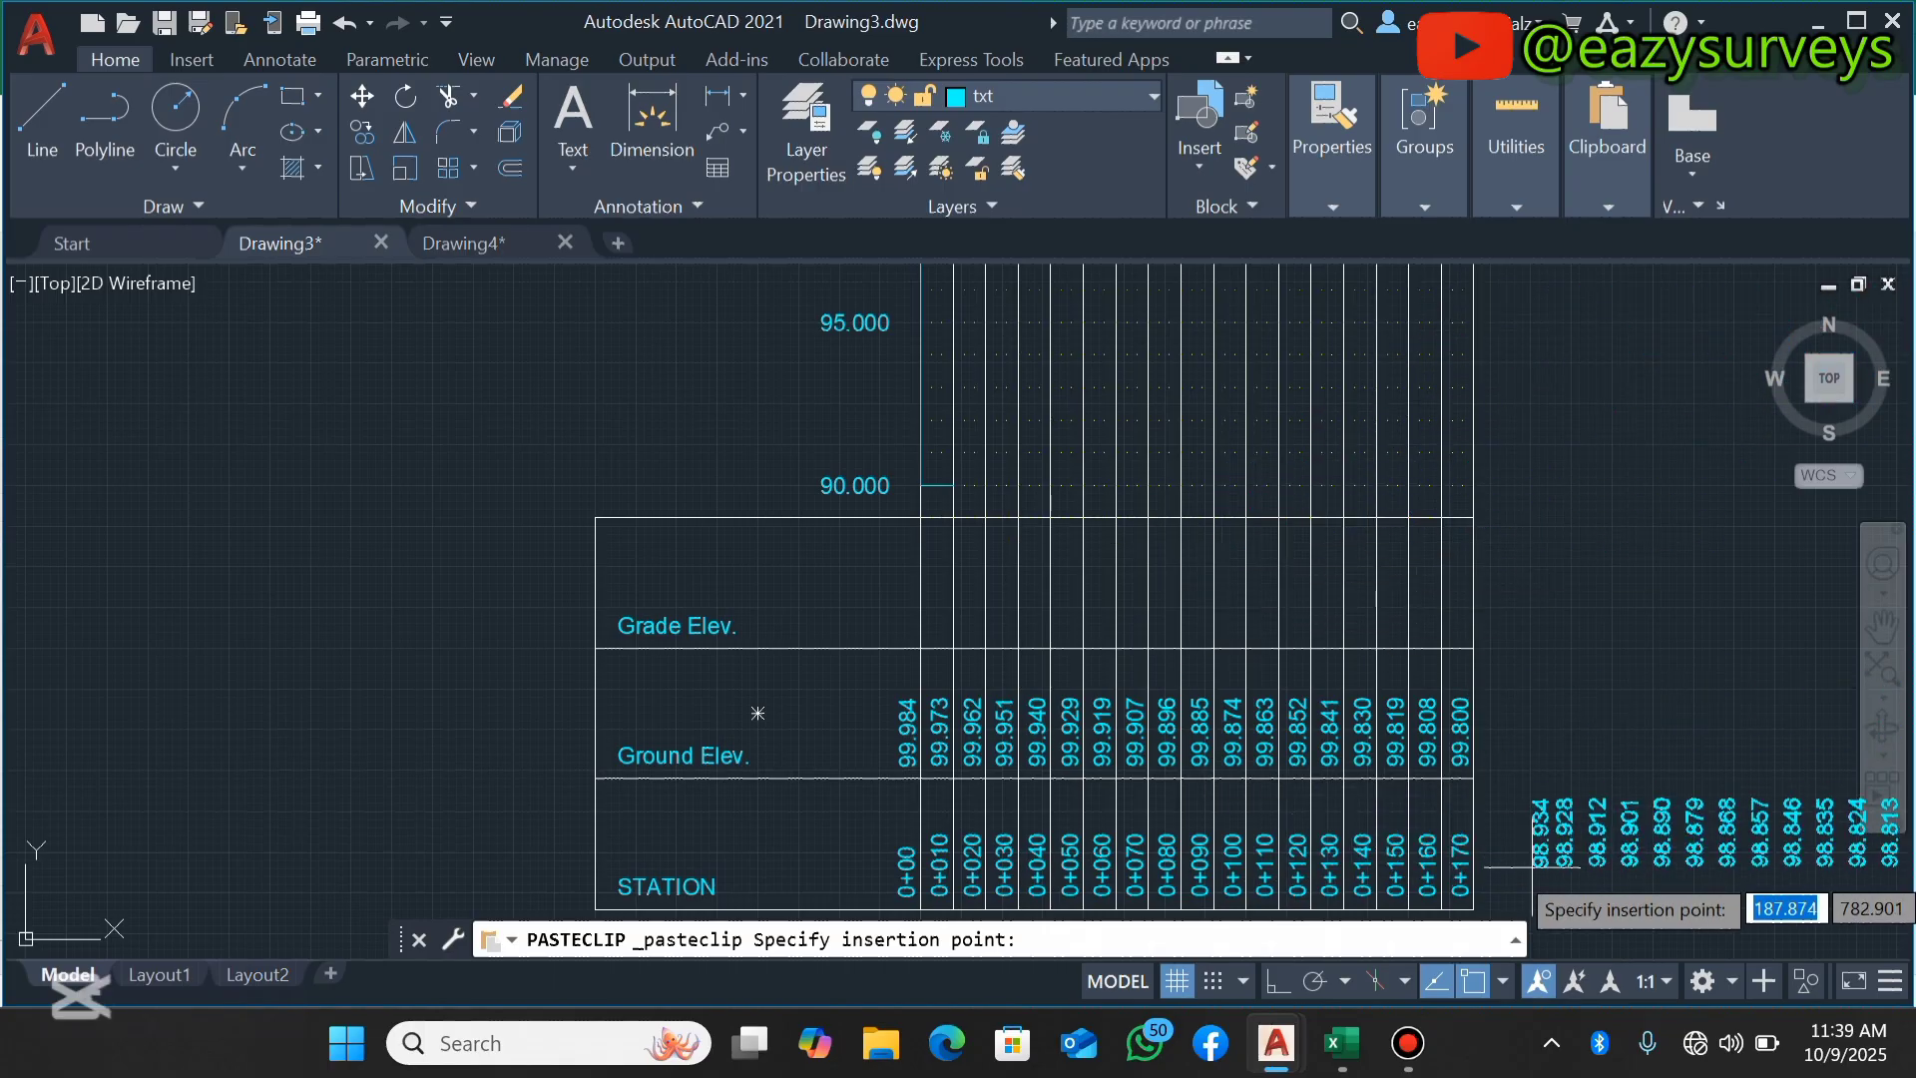
click(1476, 983)
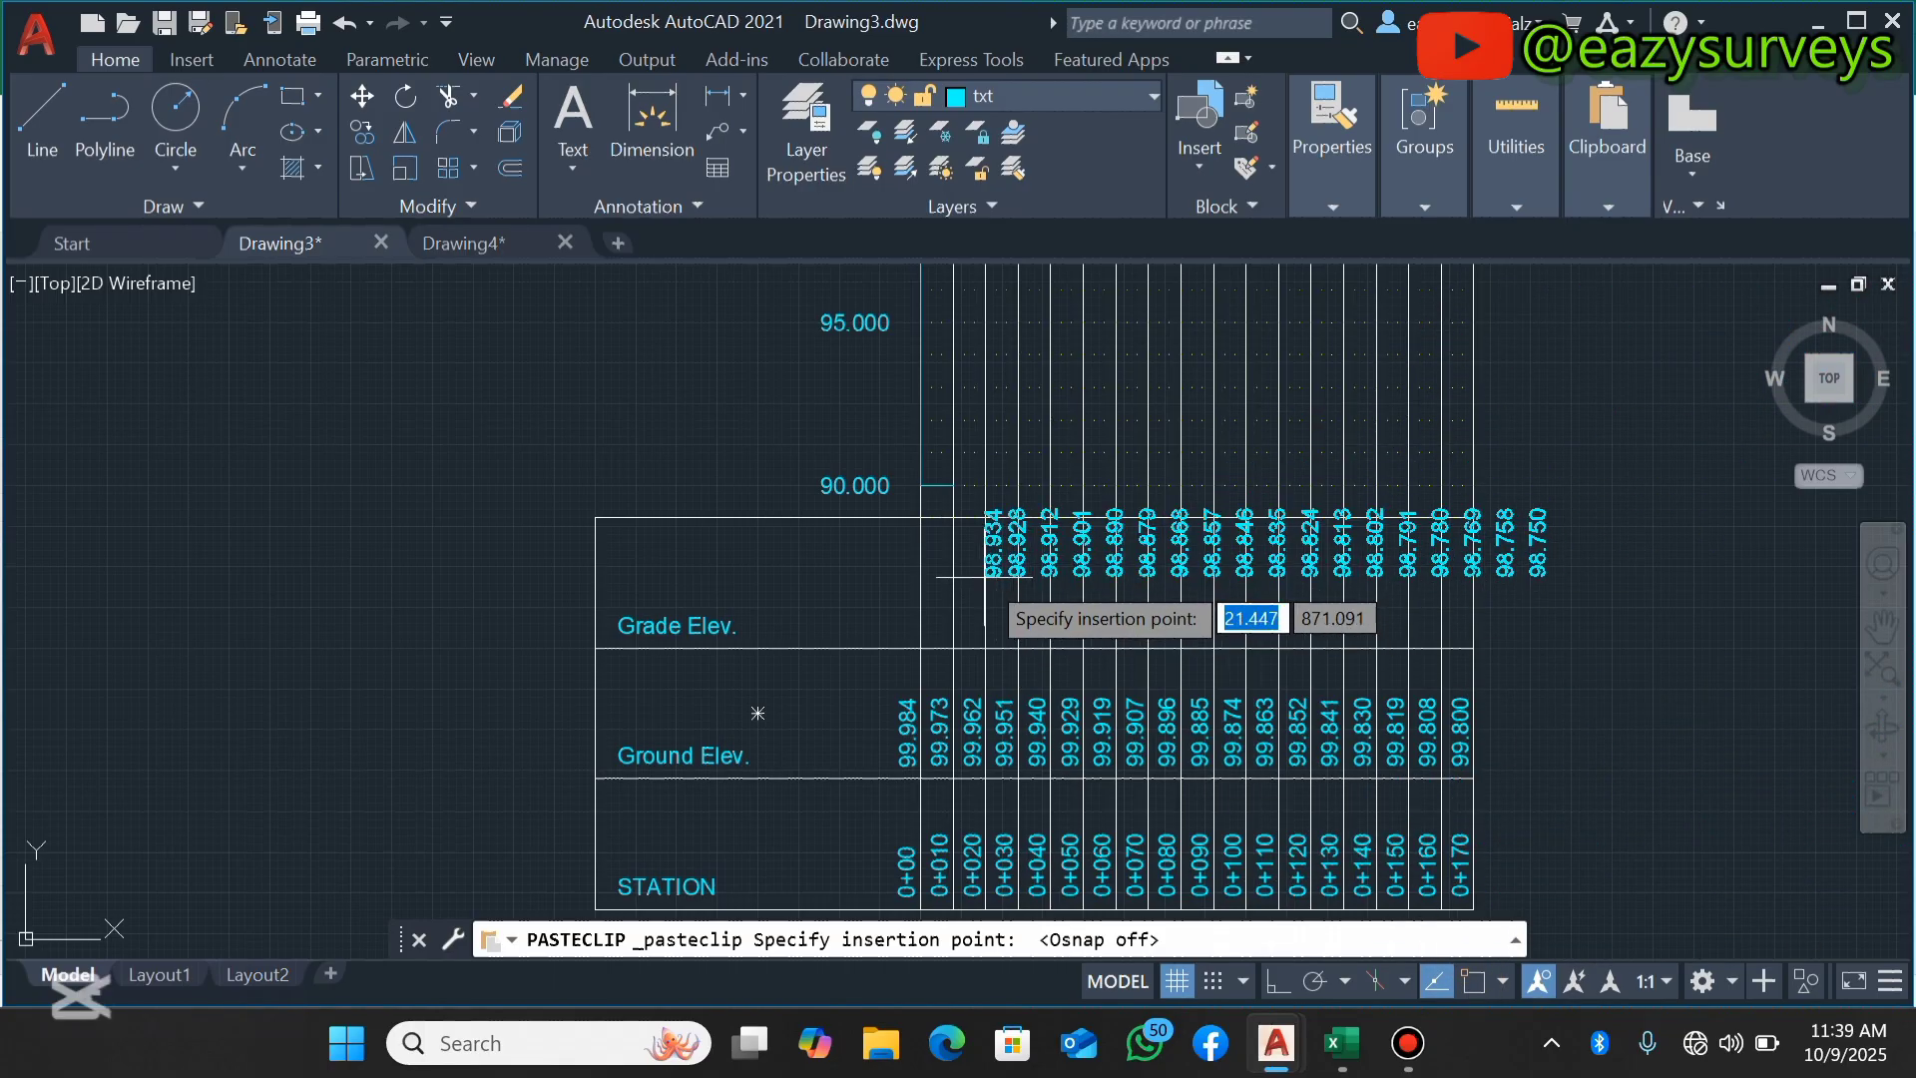
scroll(920, 625, up, 1)
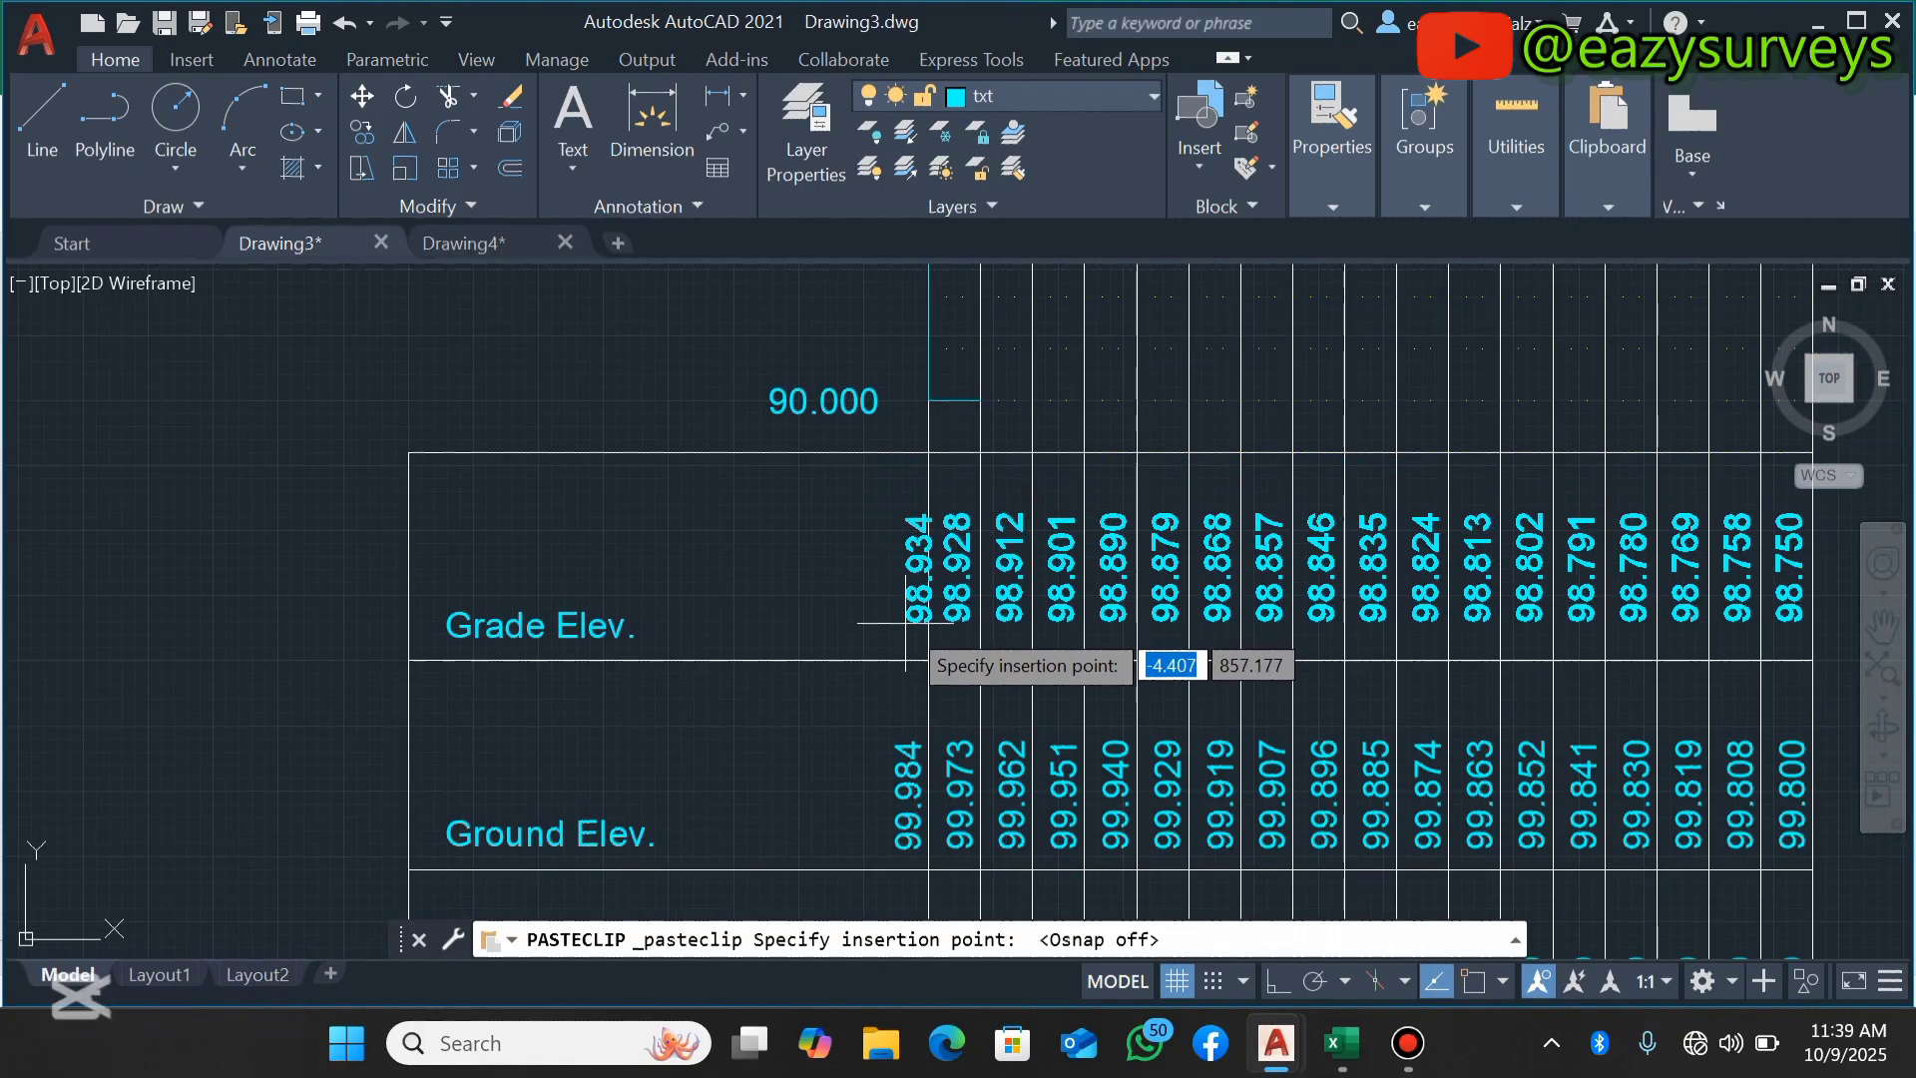
scroll(901, 649, down, 1)
scroll(901, 646, up, 1)
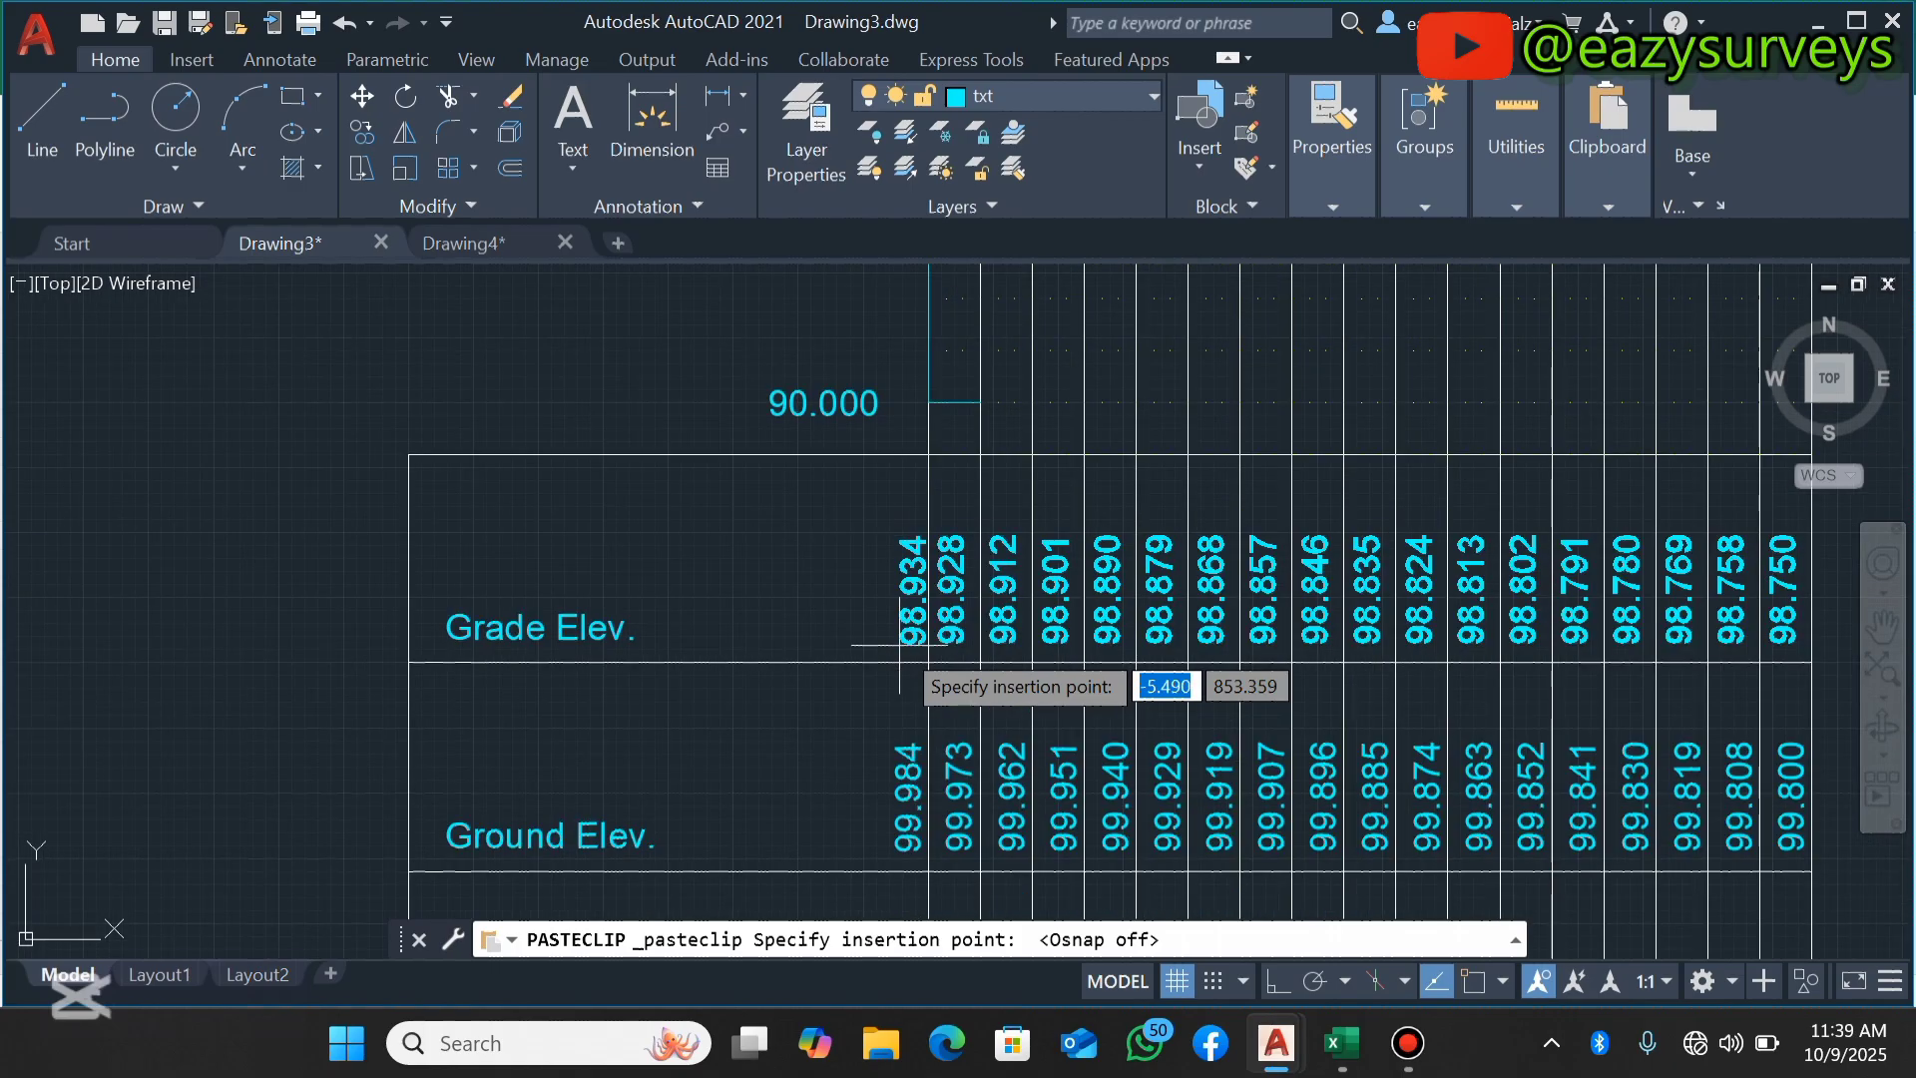
click(899, 645)
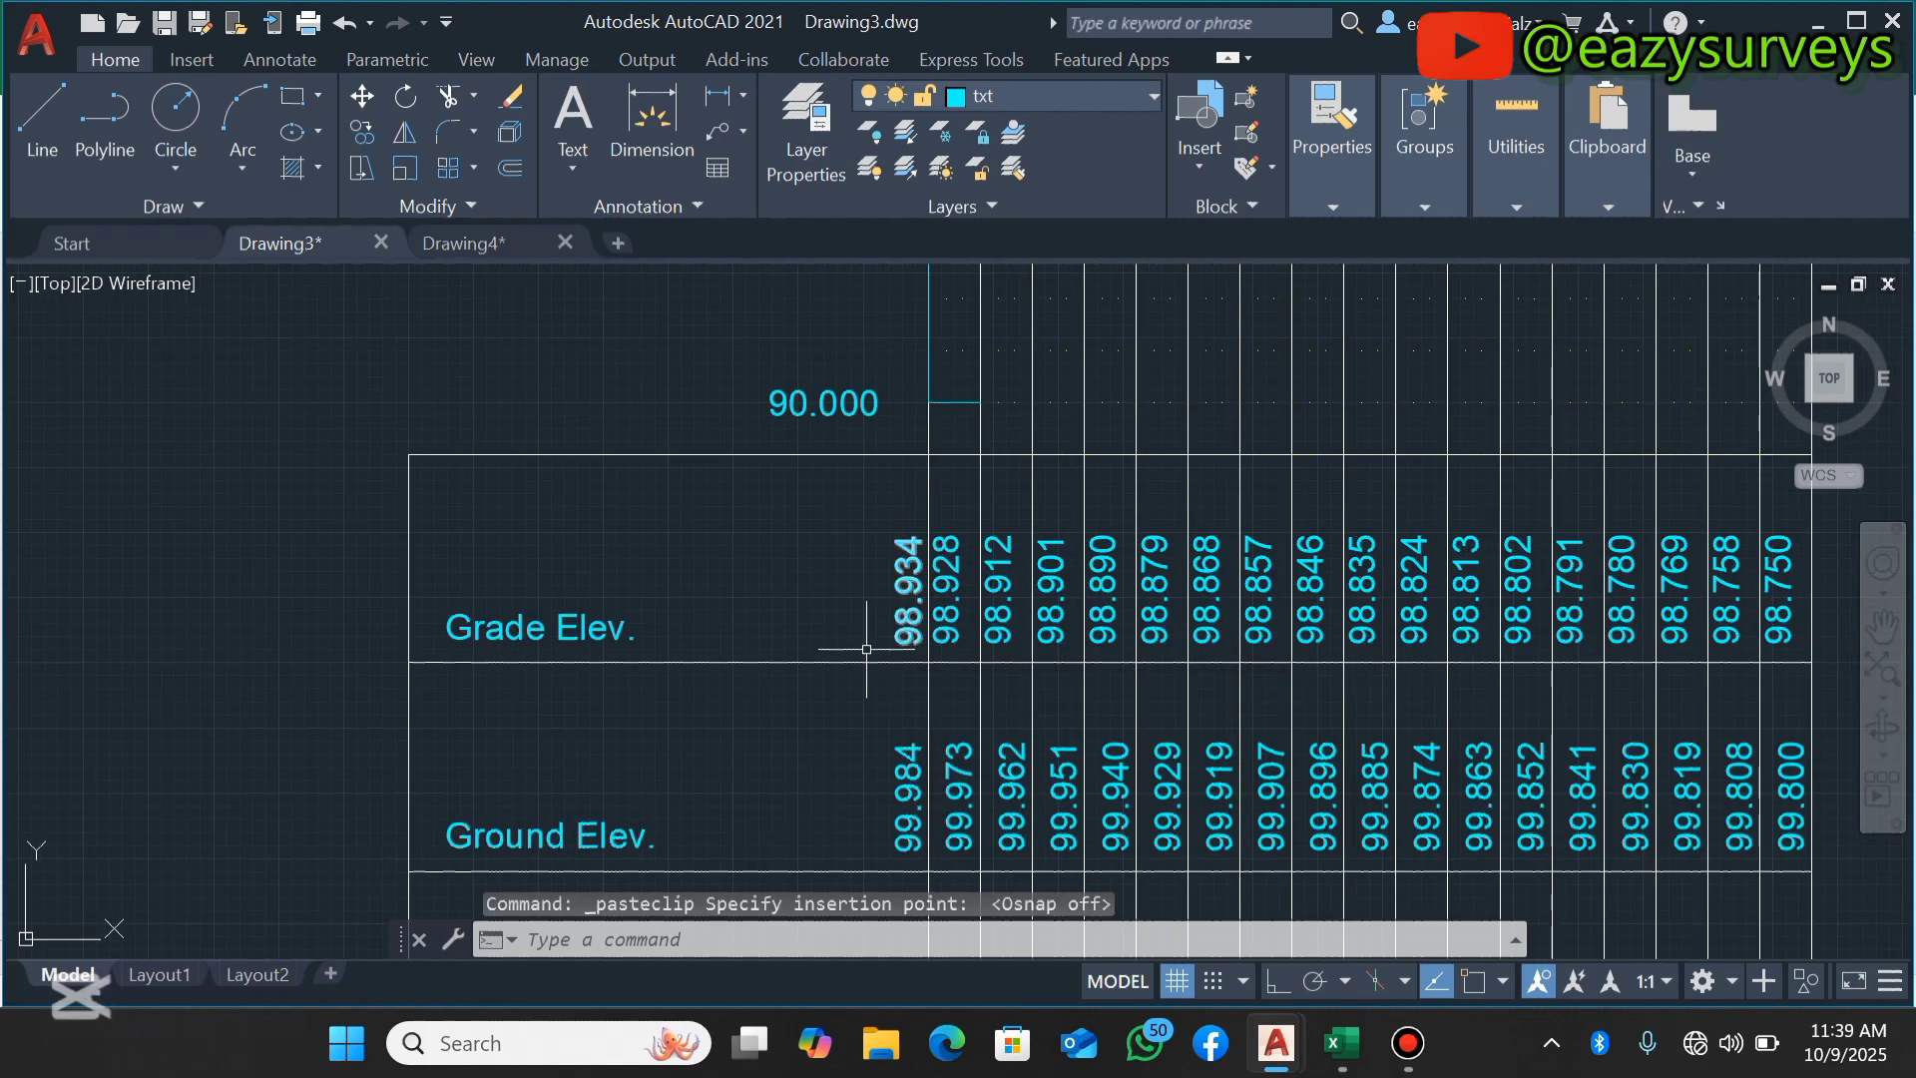
Change the Grade Elev. row label to "PROPOSED LEVEL.".
scroll(877, 633, down, 2)
scroll(776, 649, up, 3)
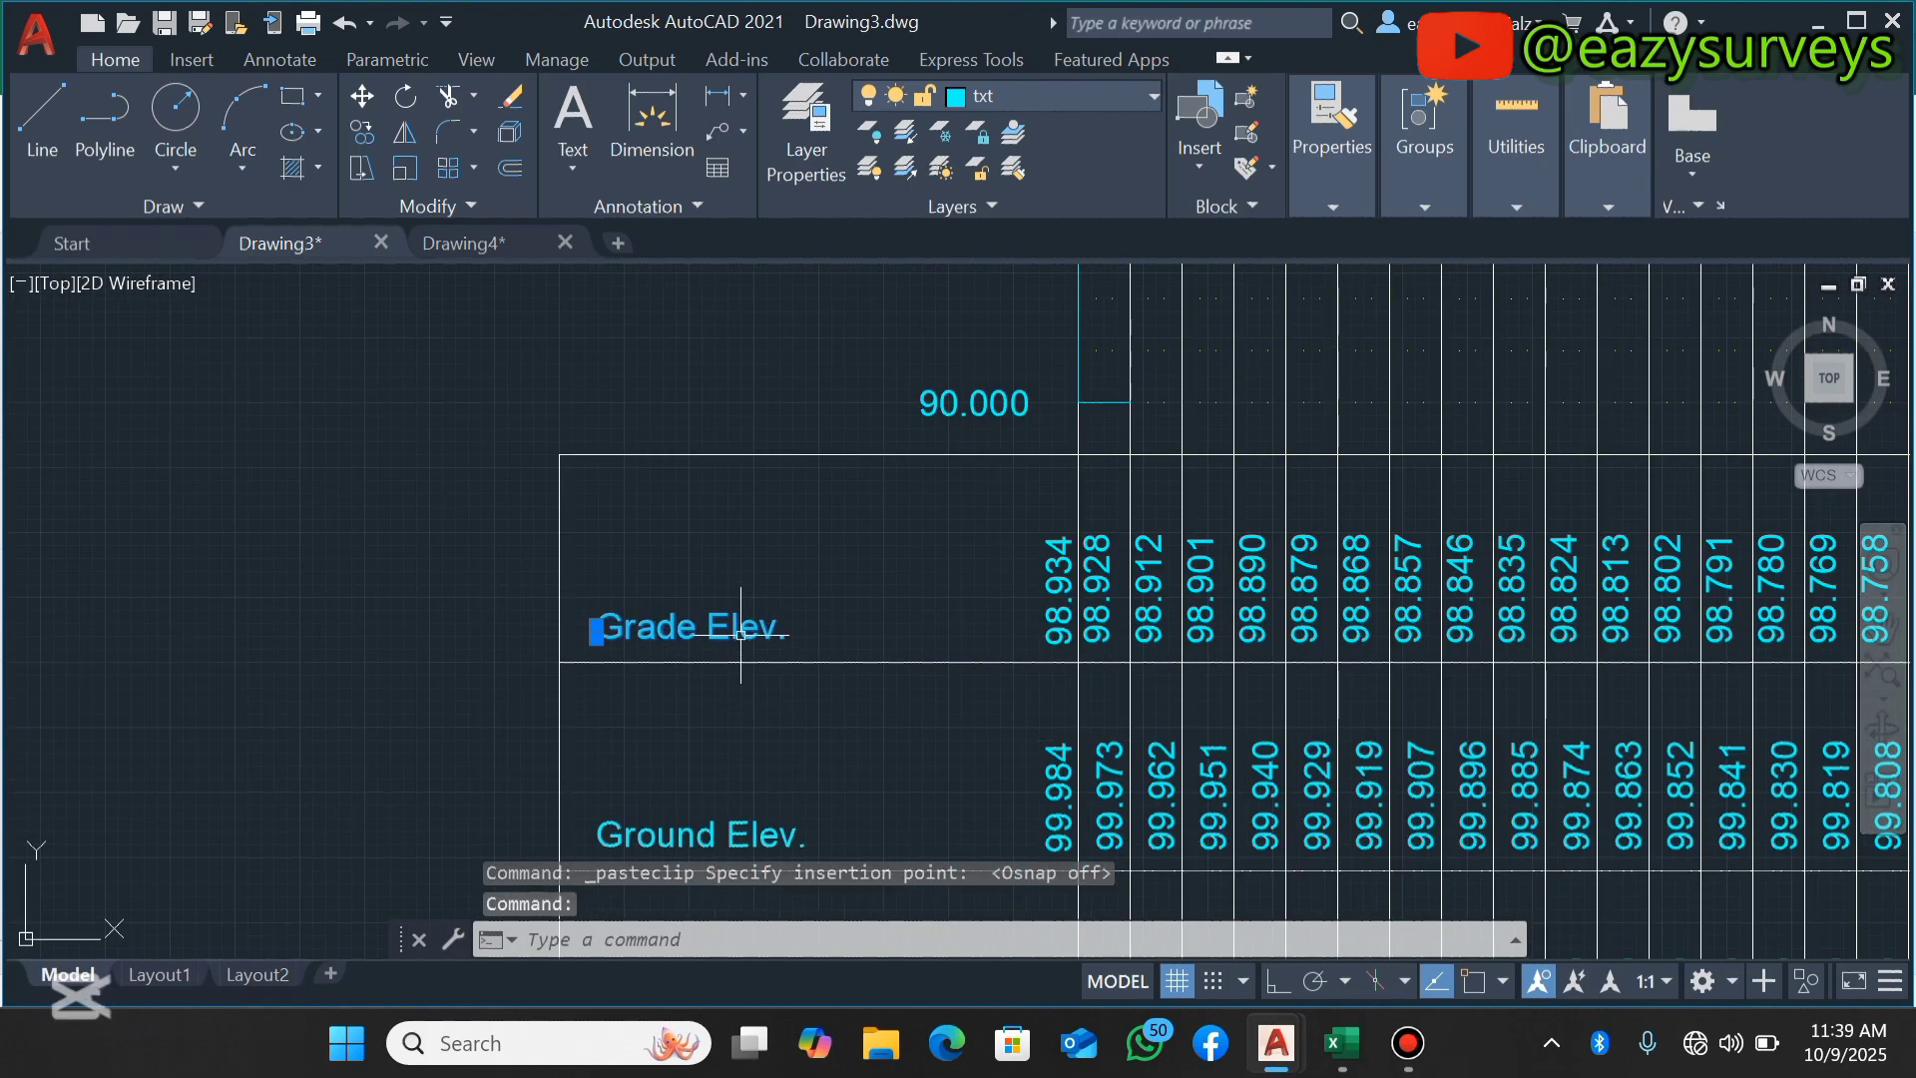
double_click(741, 637)
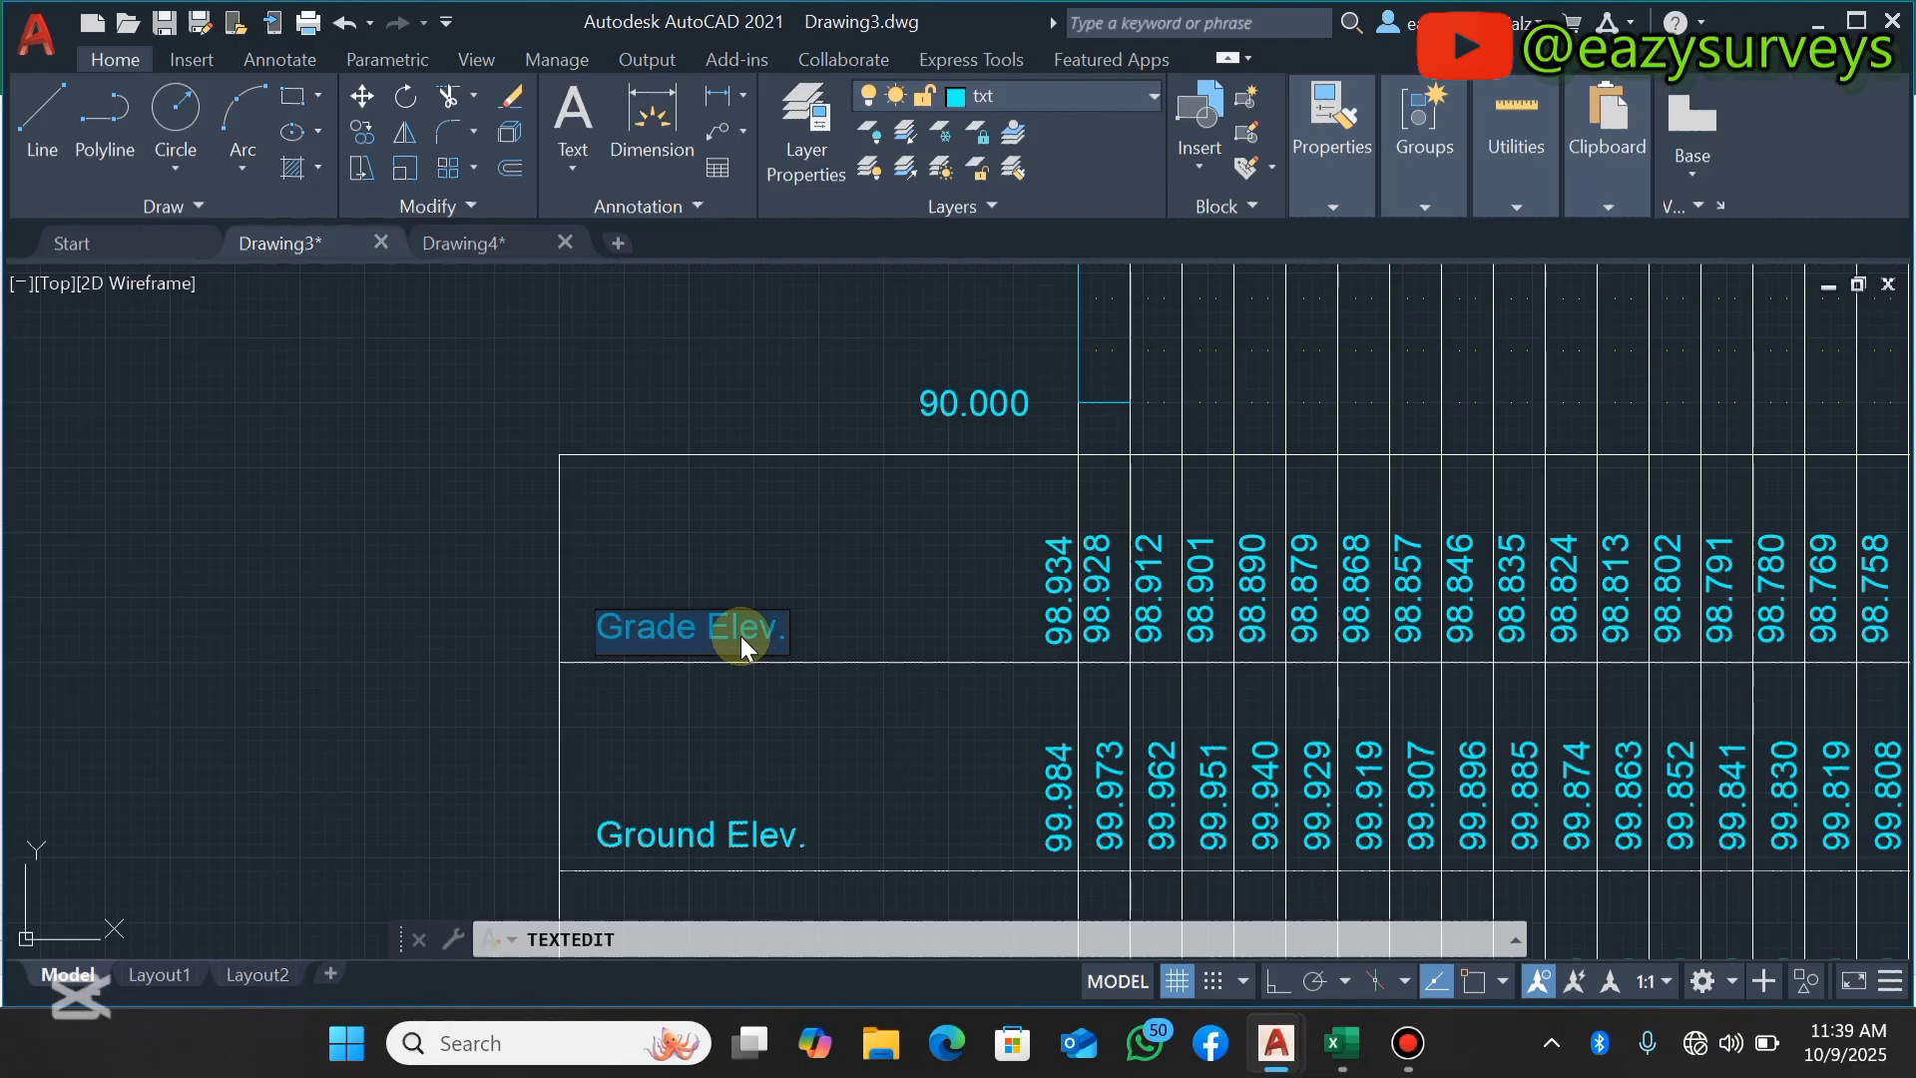
text(P)
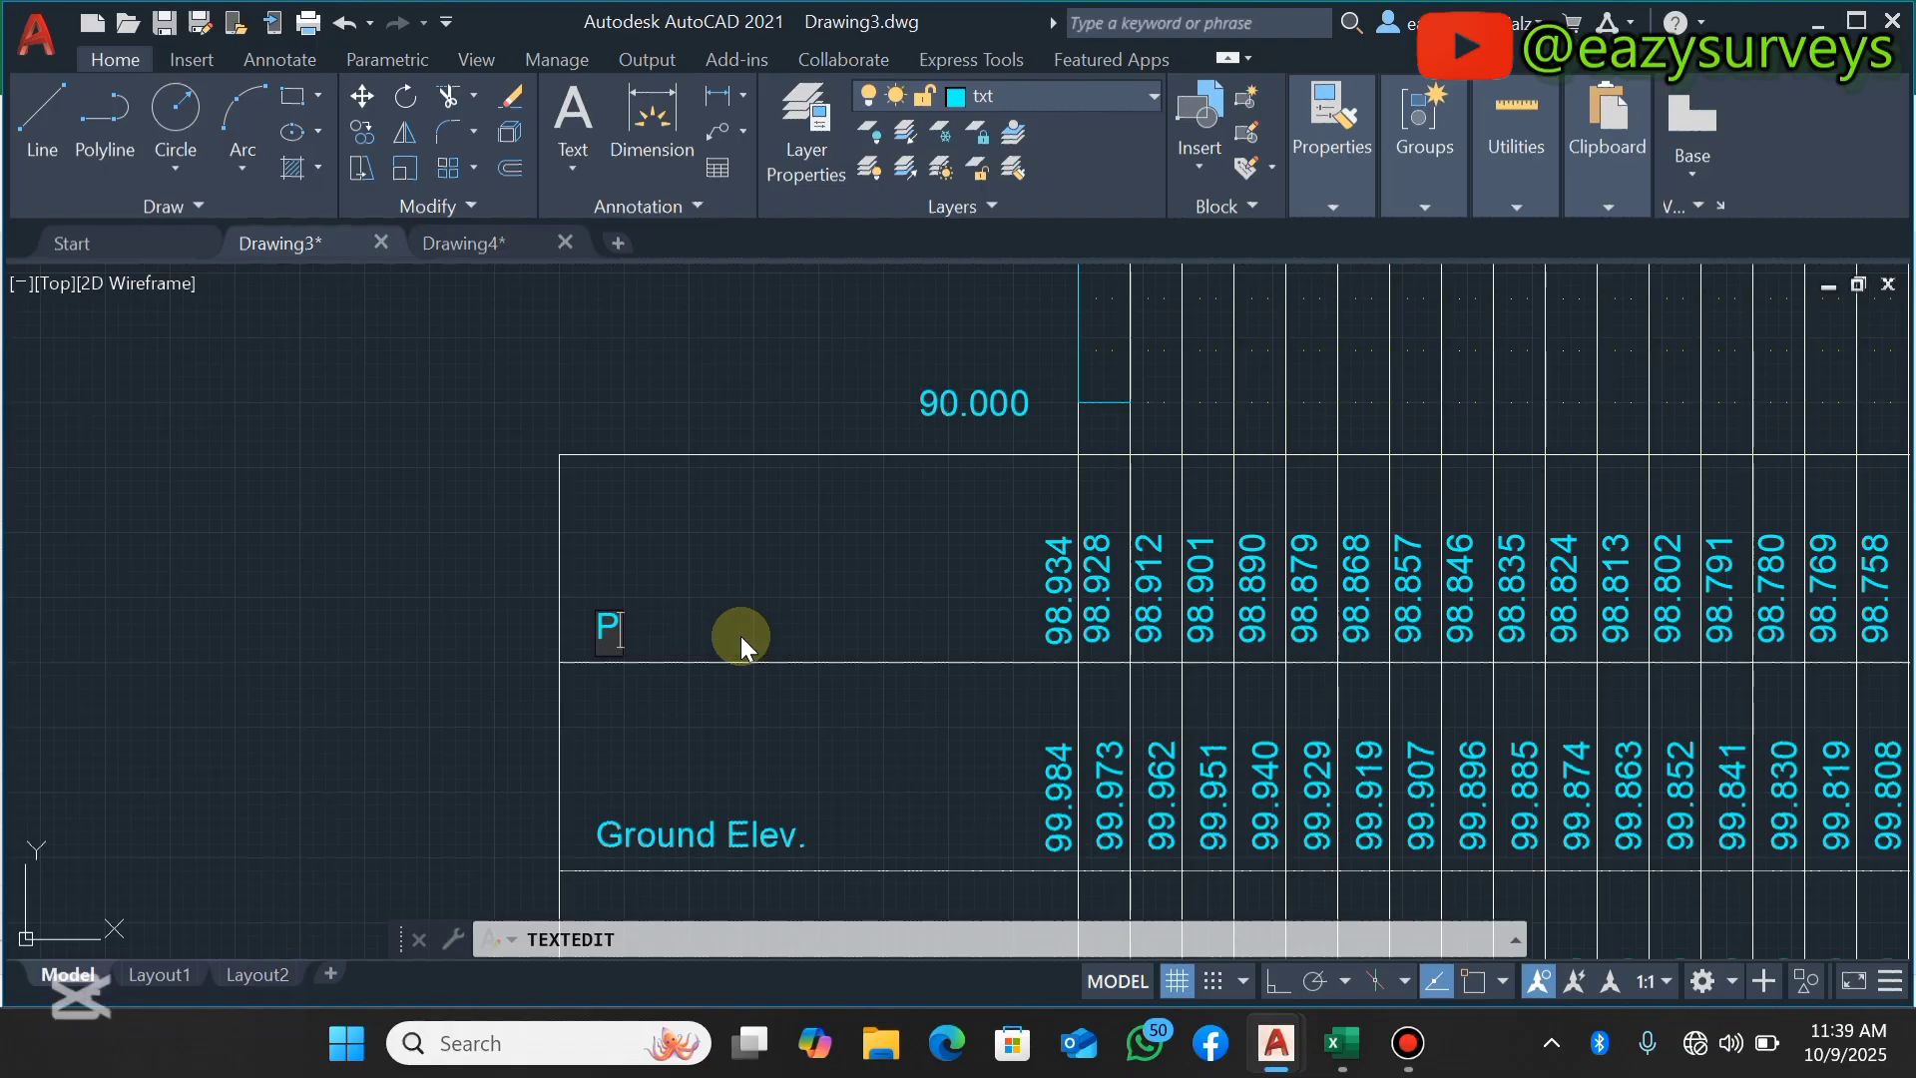
text(ROP)
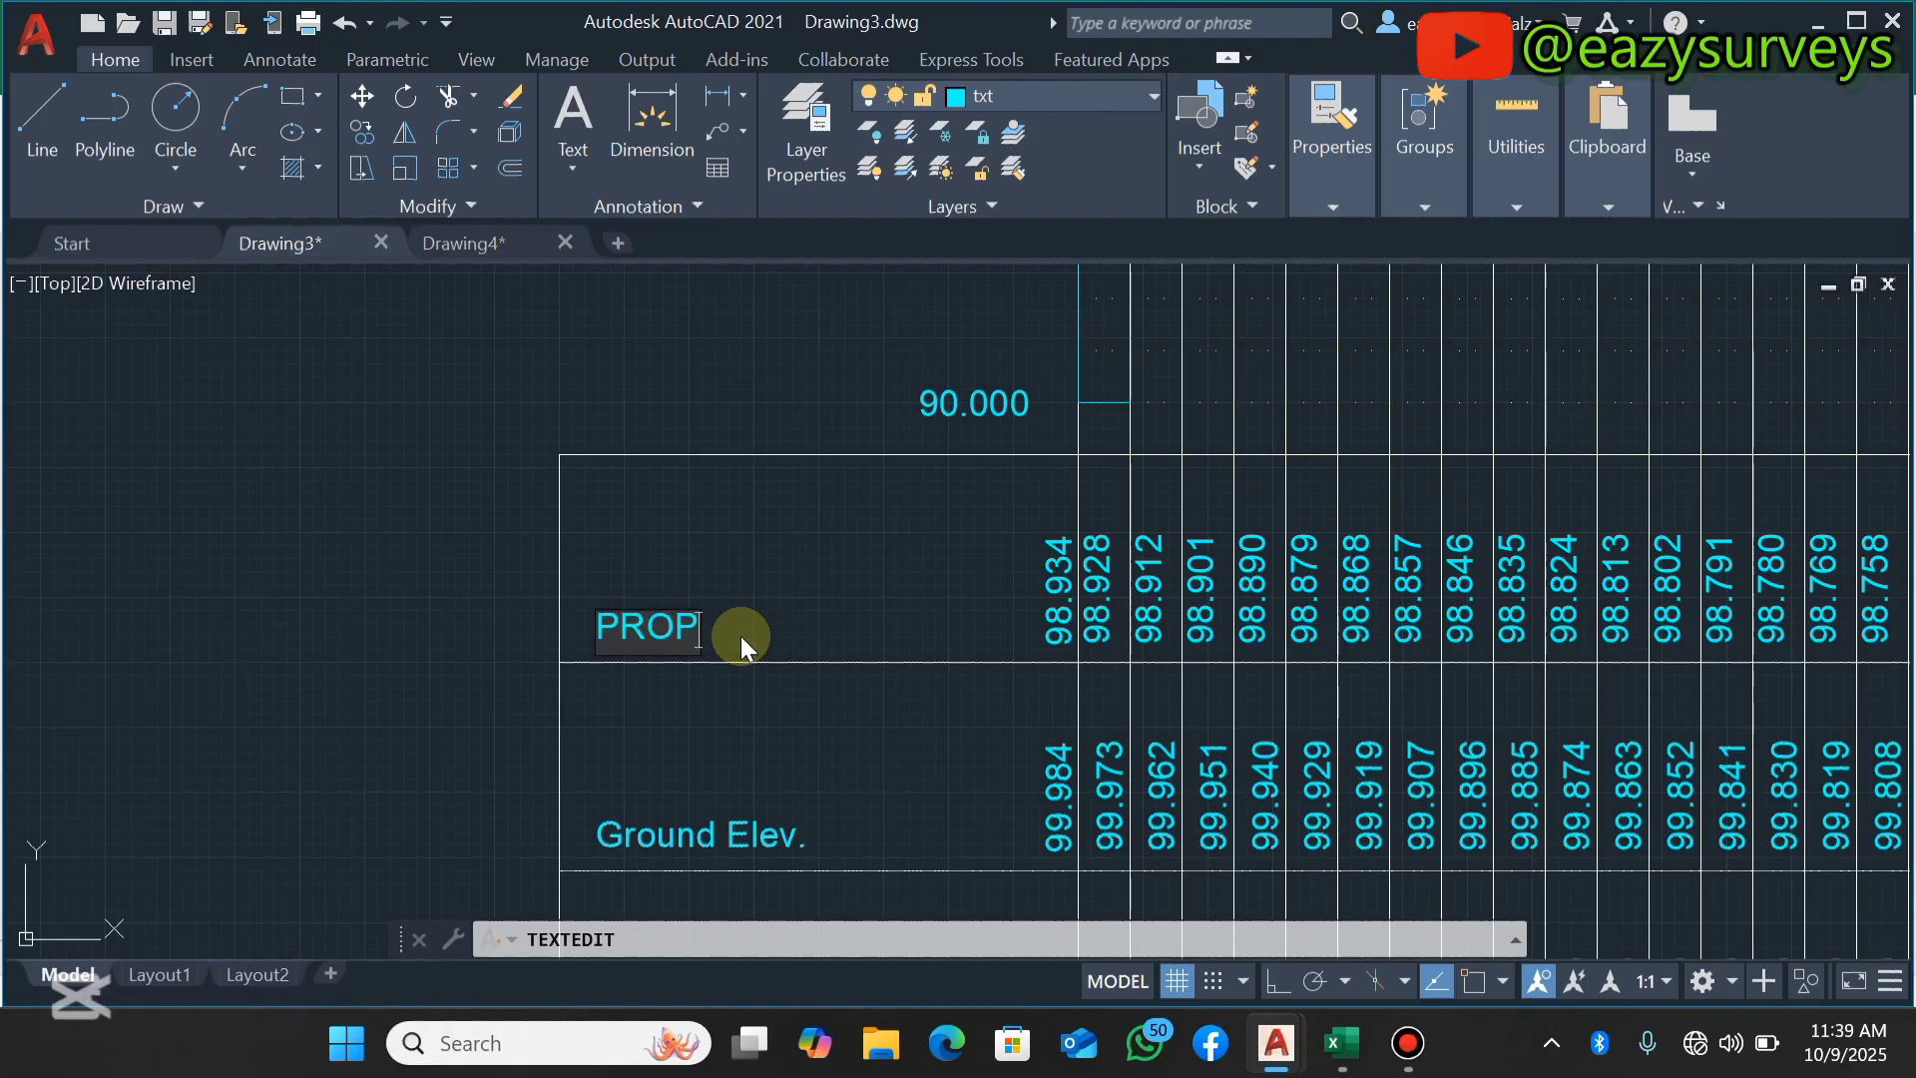
text(OSED )
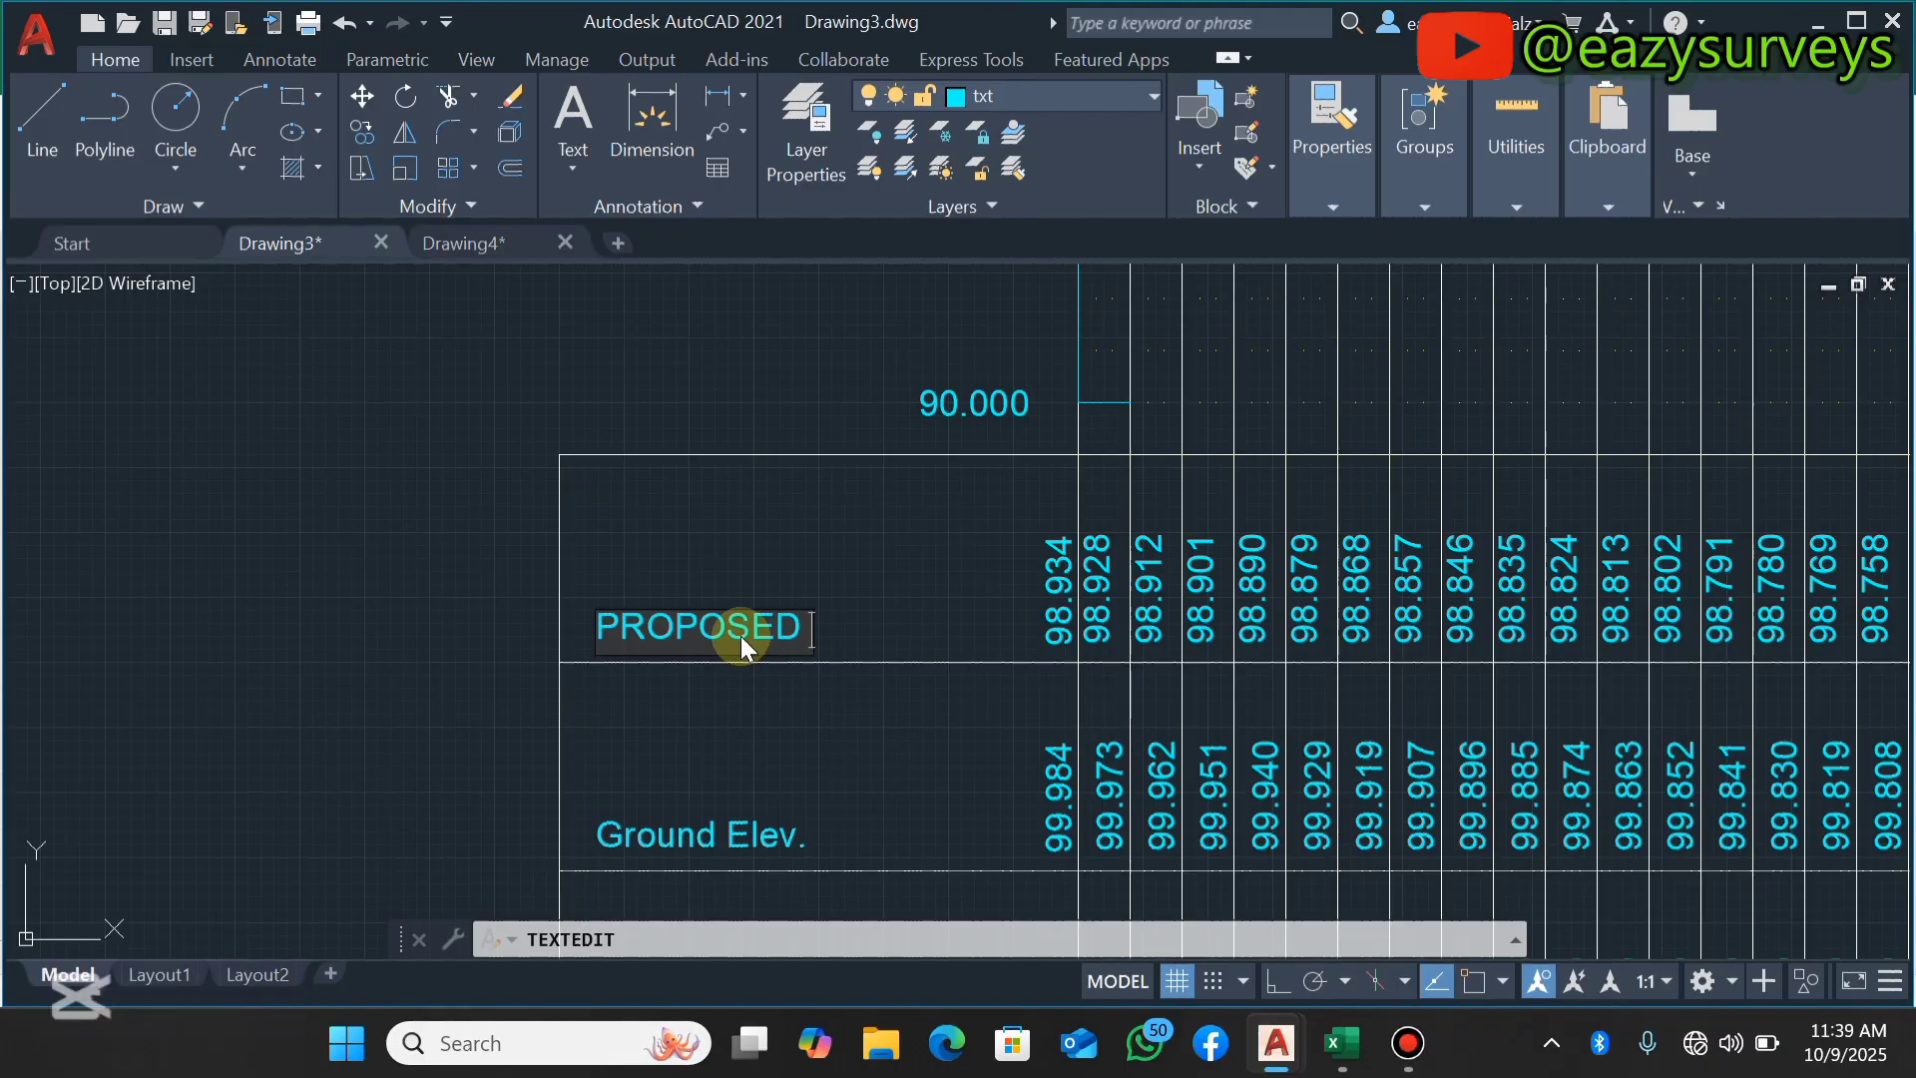
text(LEVEL.)
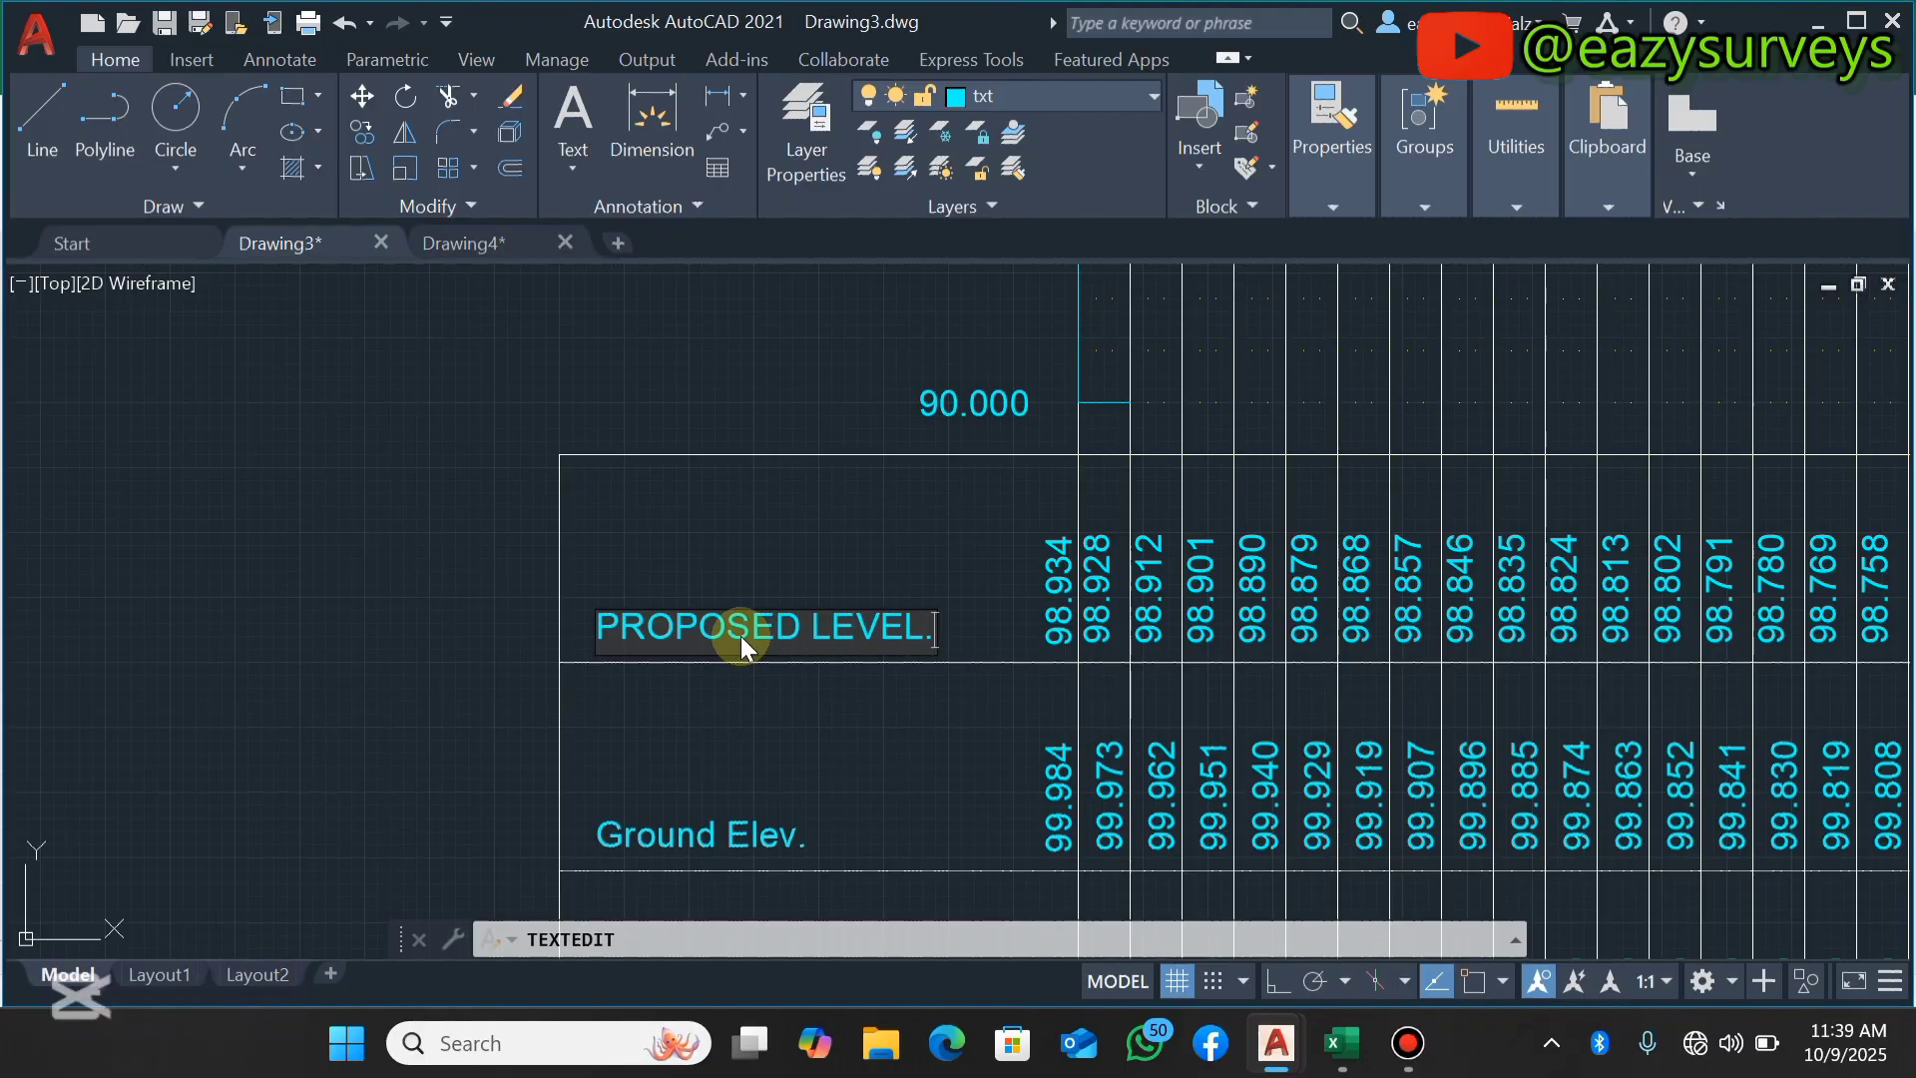
click(750, 824)
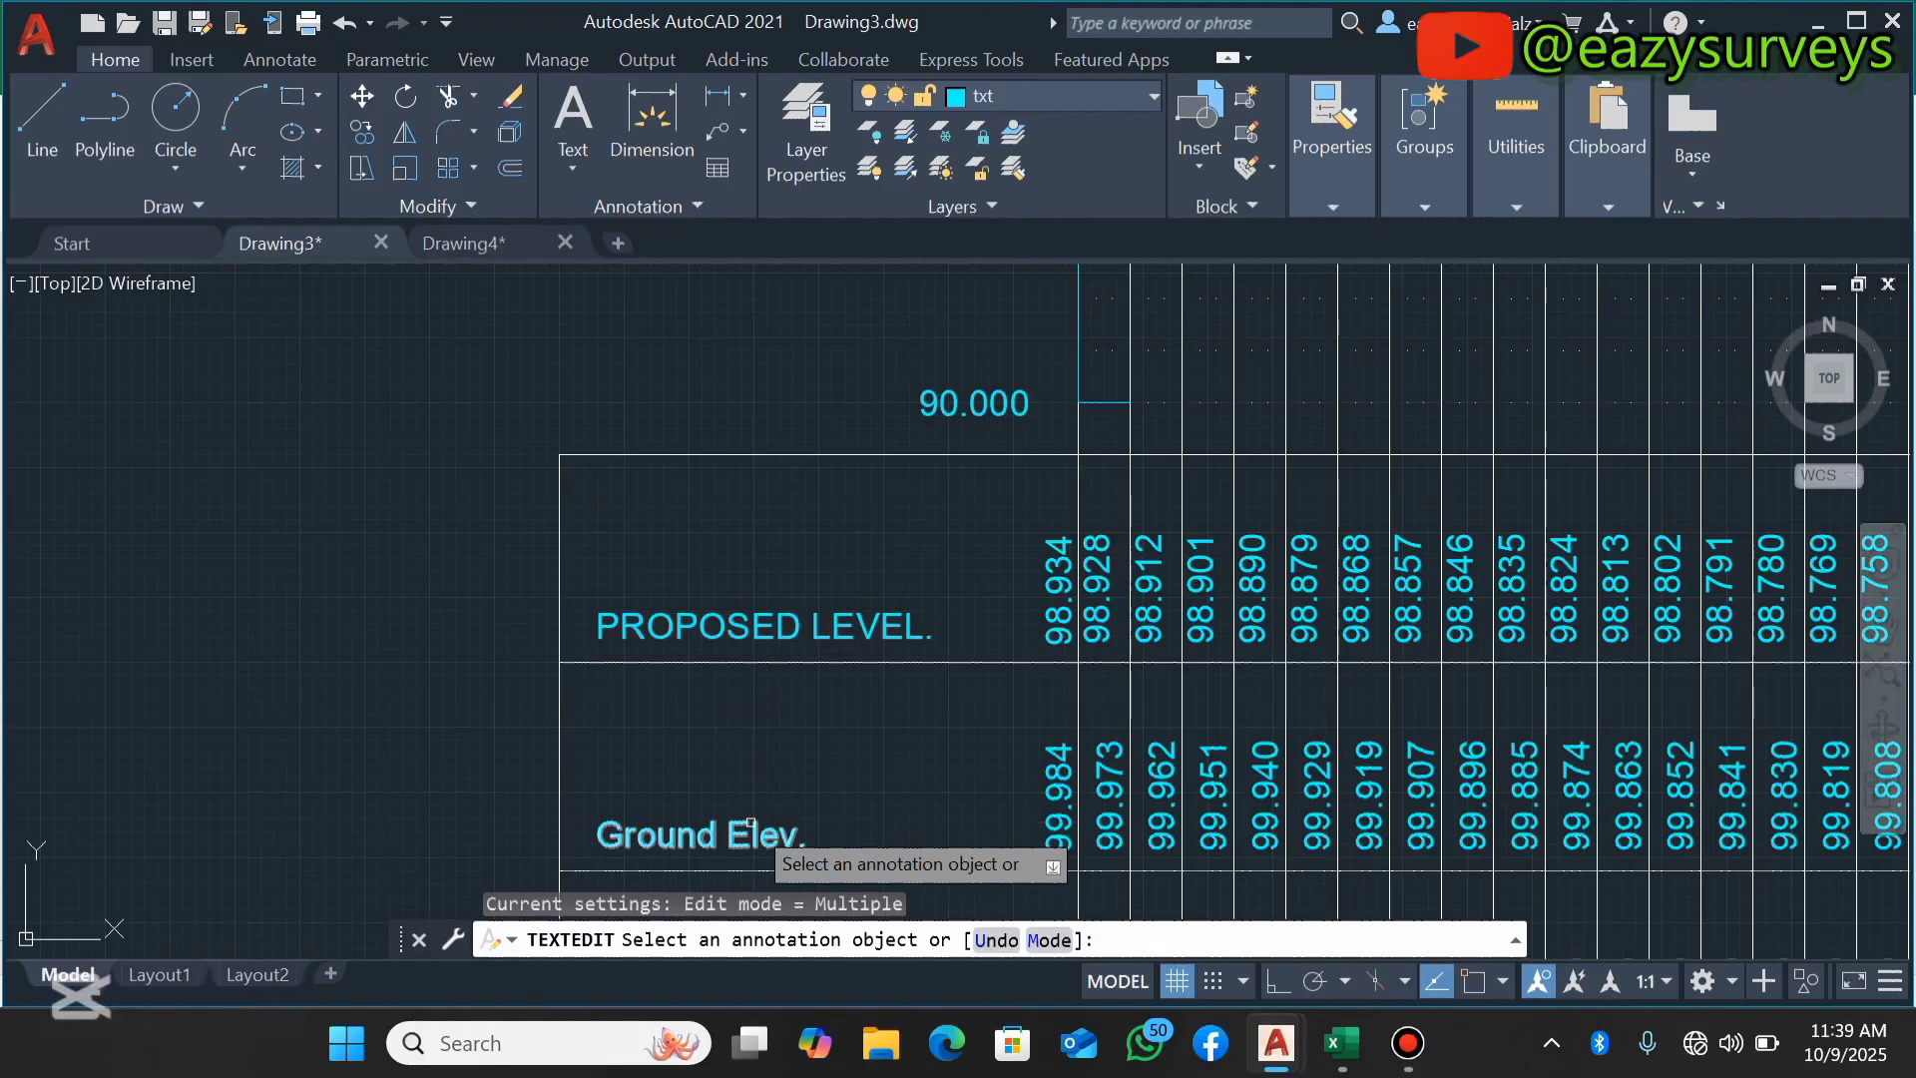
Change the Ground Elev. row label to "DRAIN TOP." and end text editing.
click(750, 824)
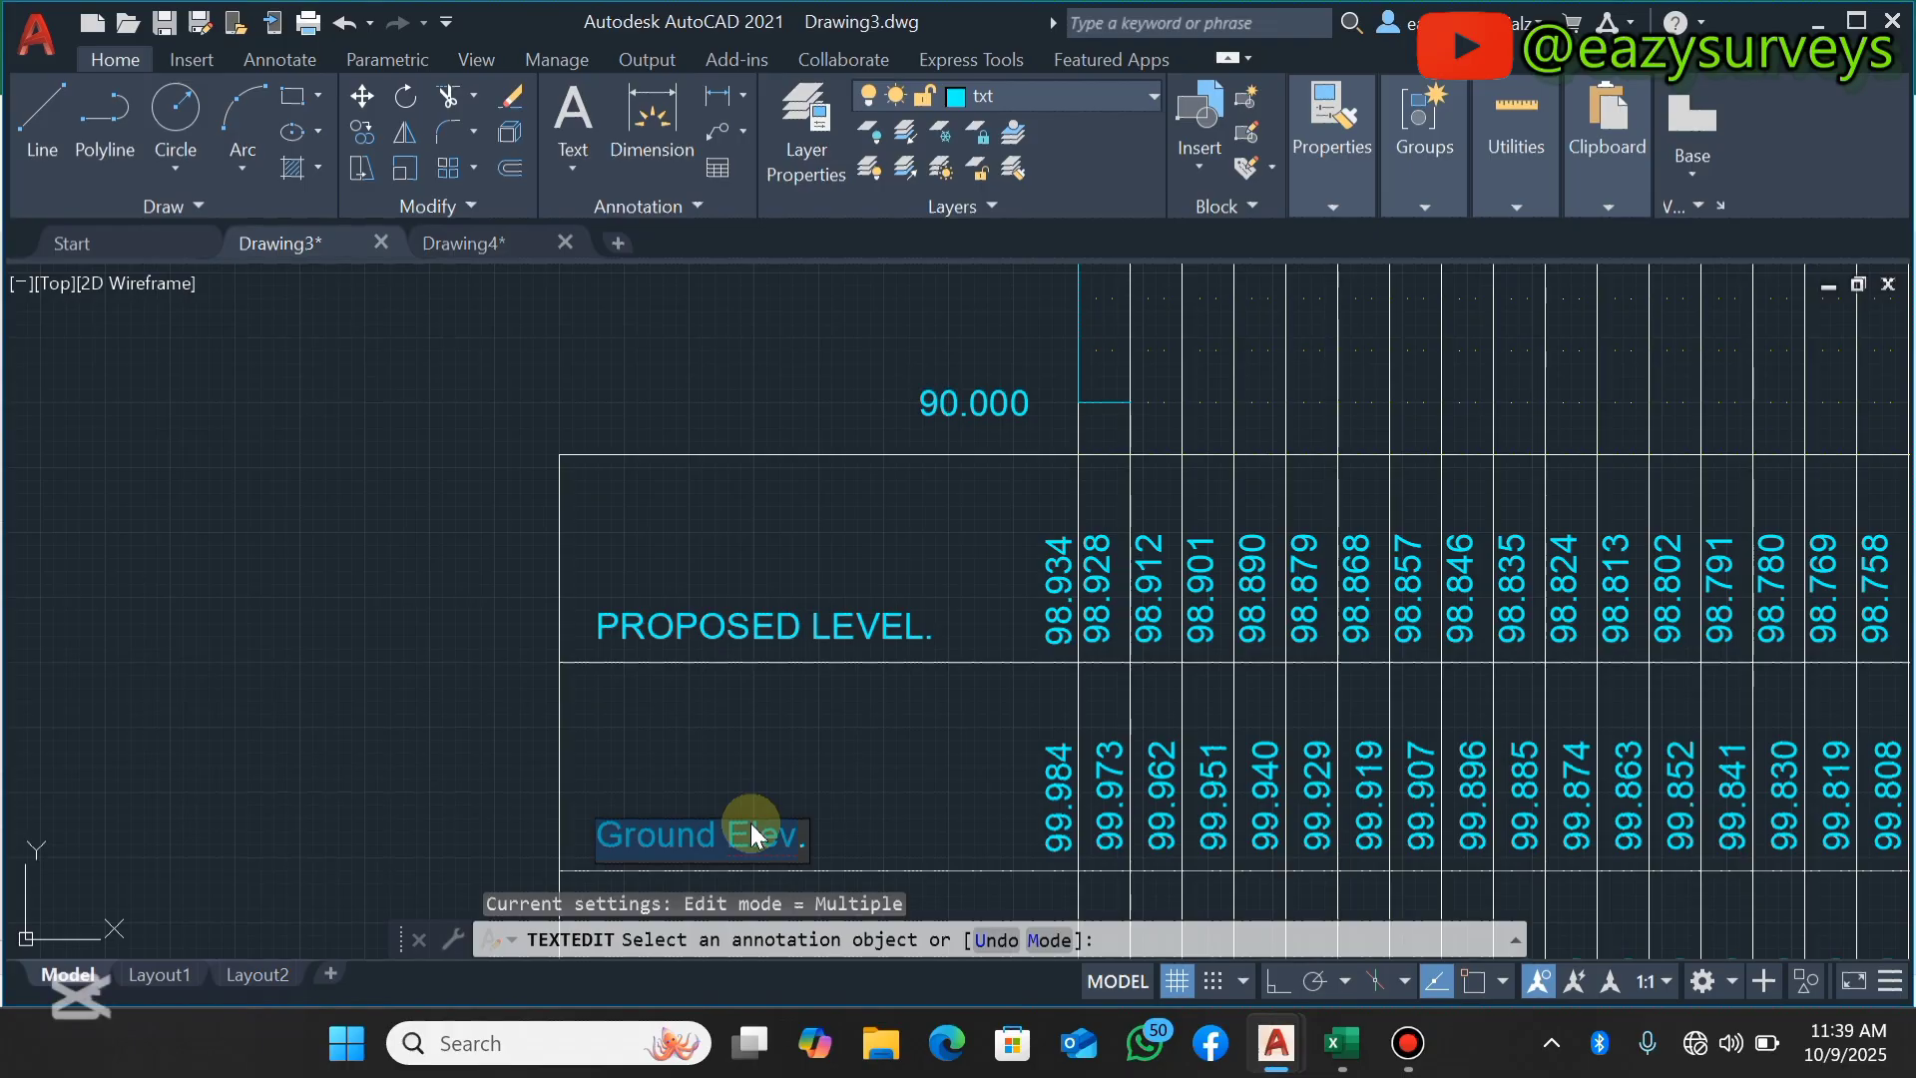
text(DRAI)
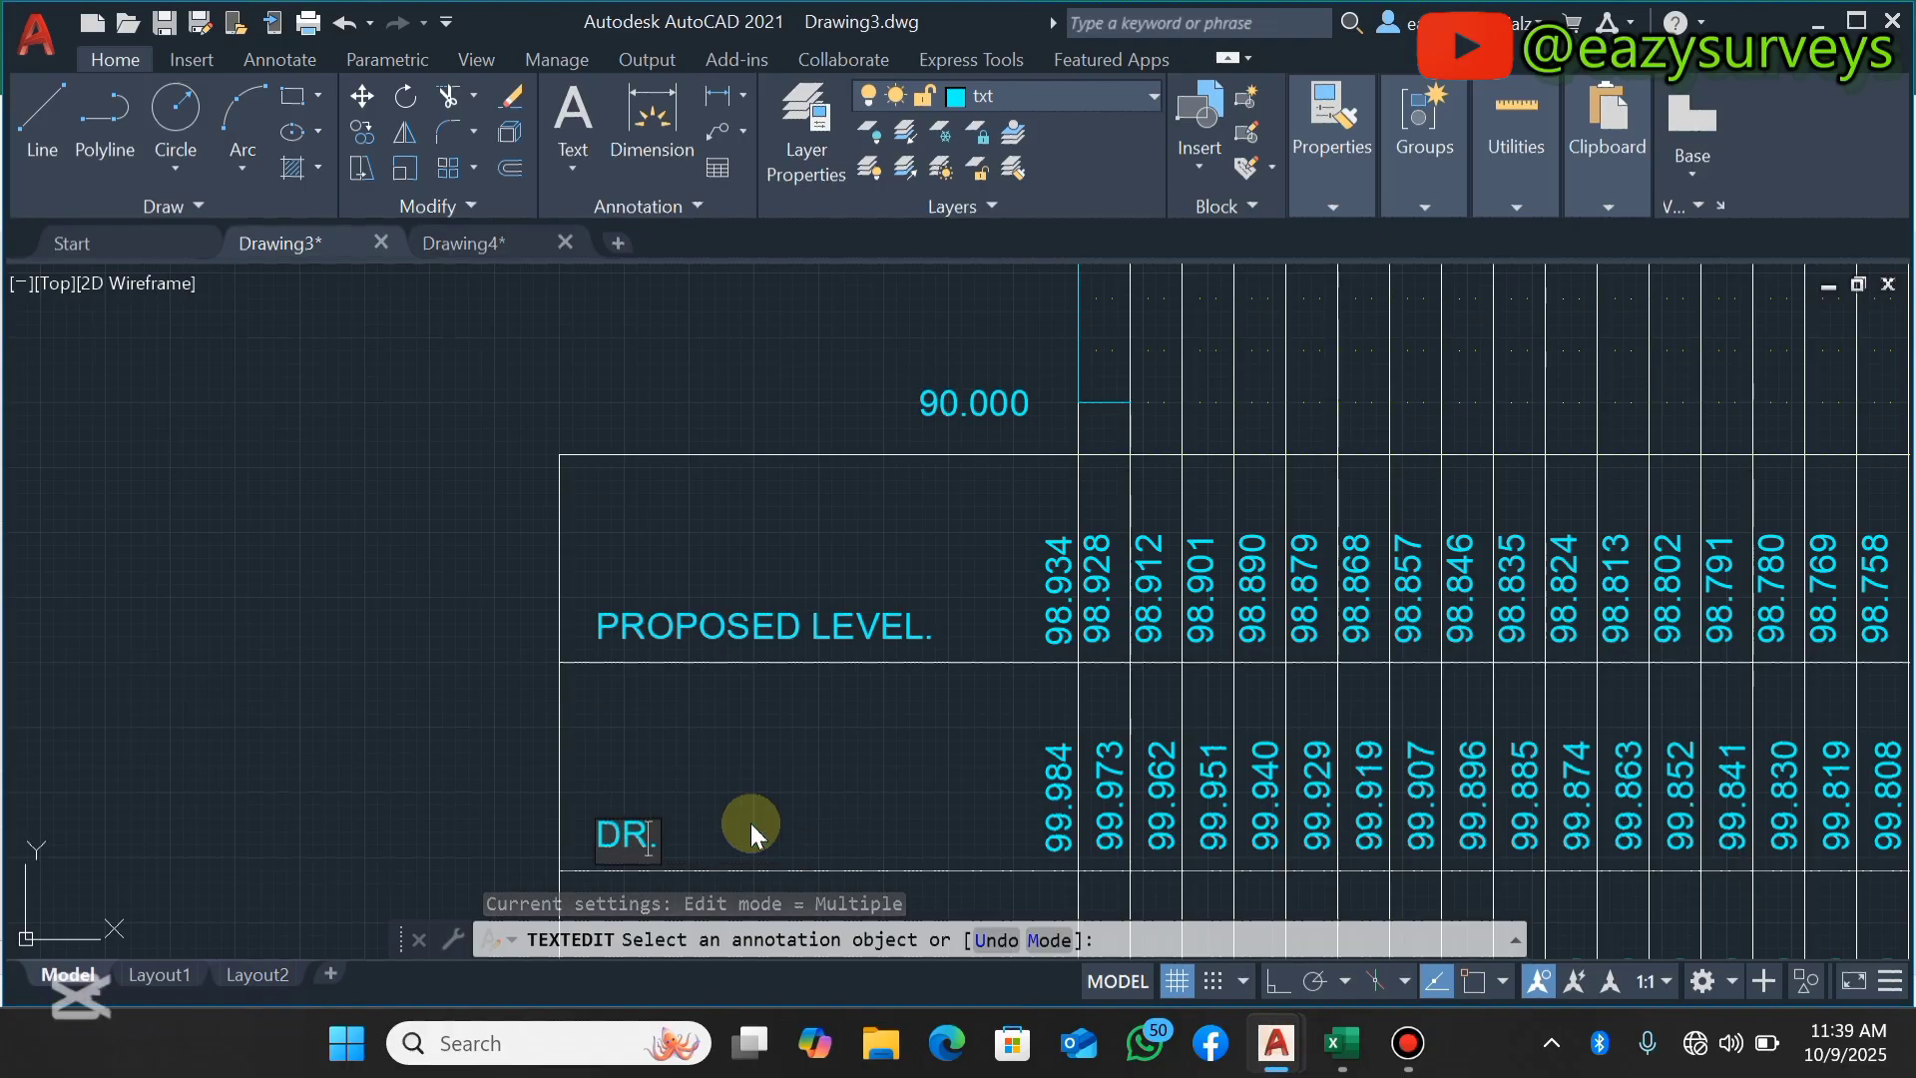
text(N TOP)
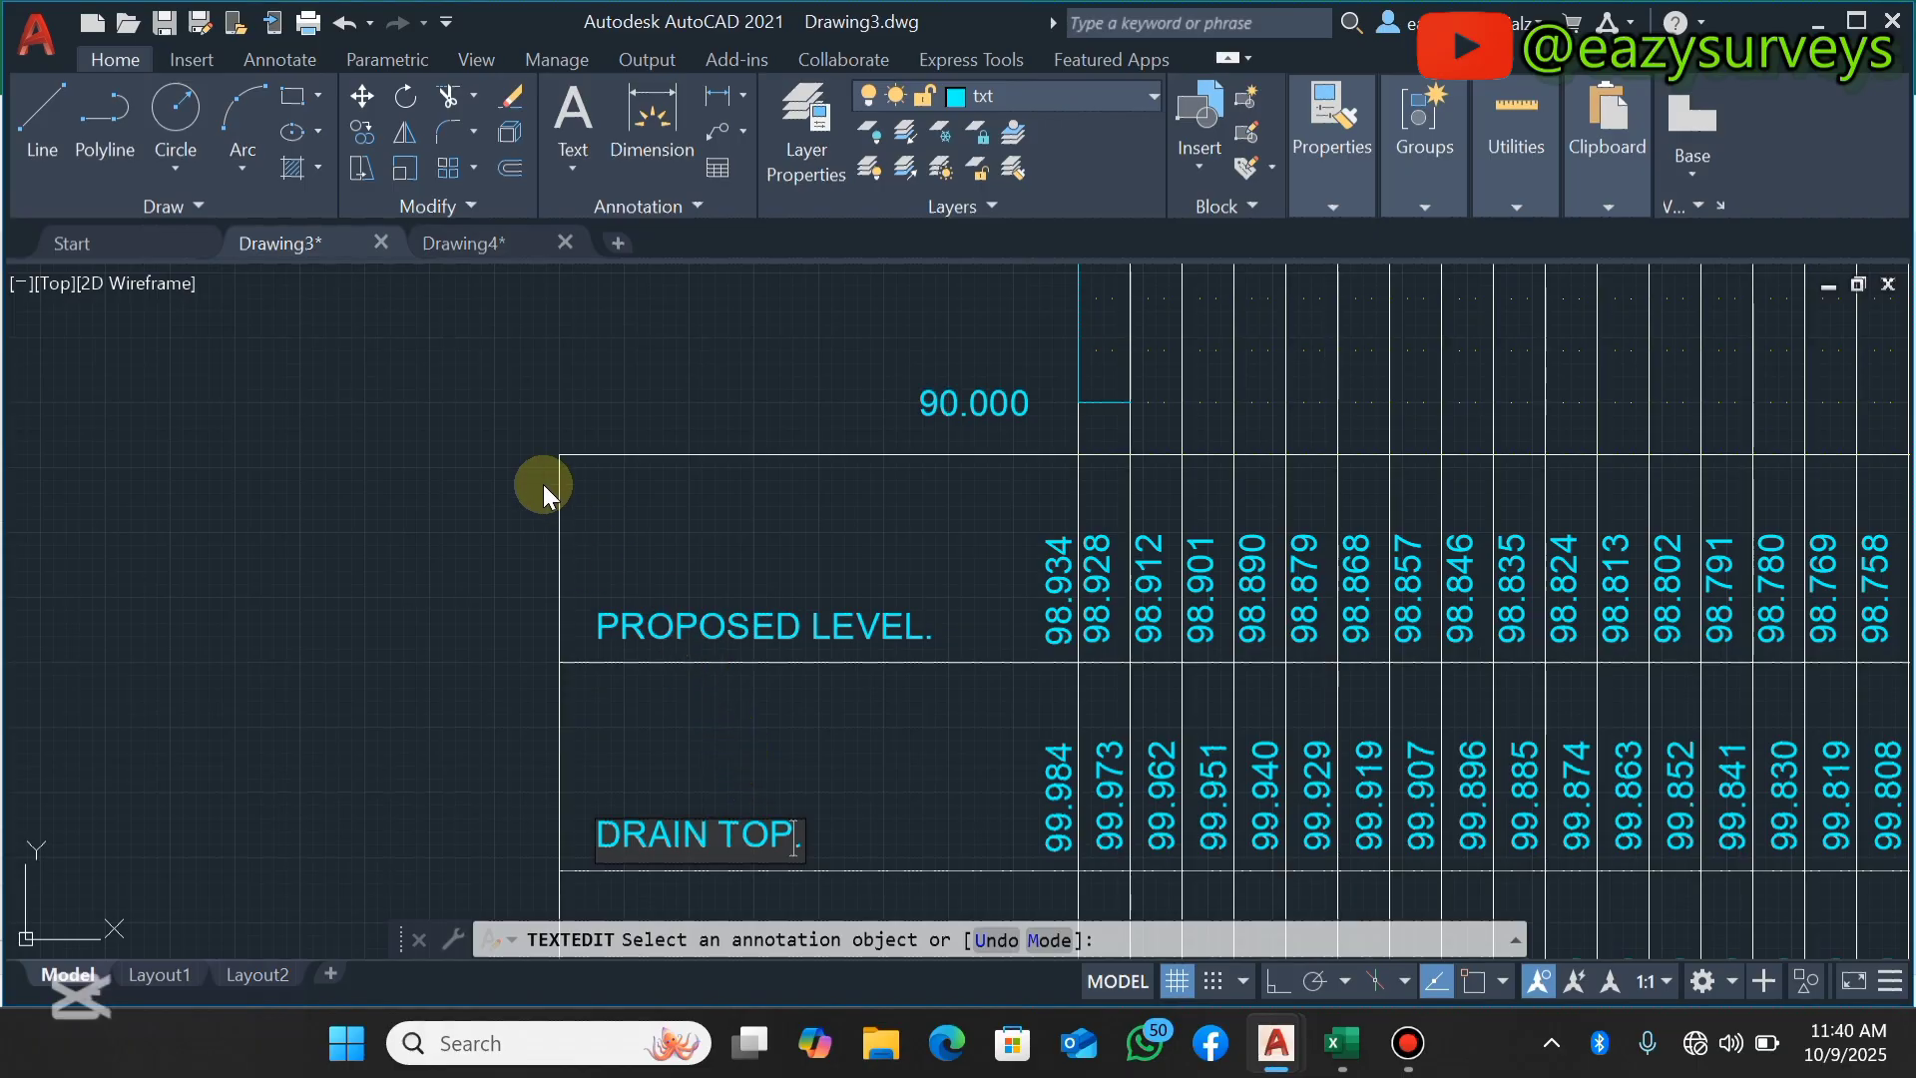
scroll(557, 417, down, 2)
scroll(669, 759, up, 2)
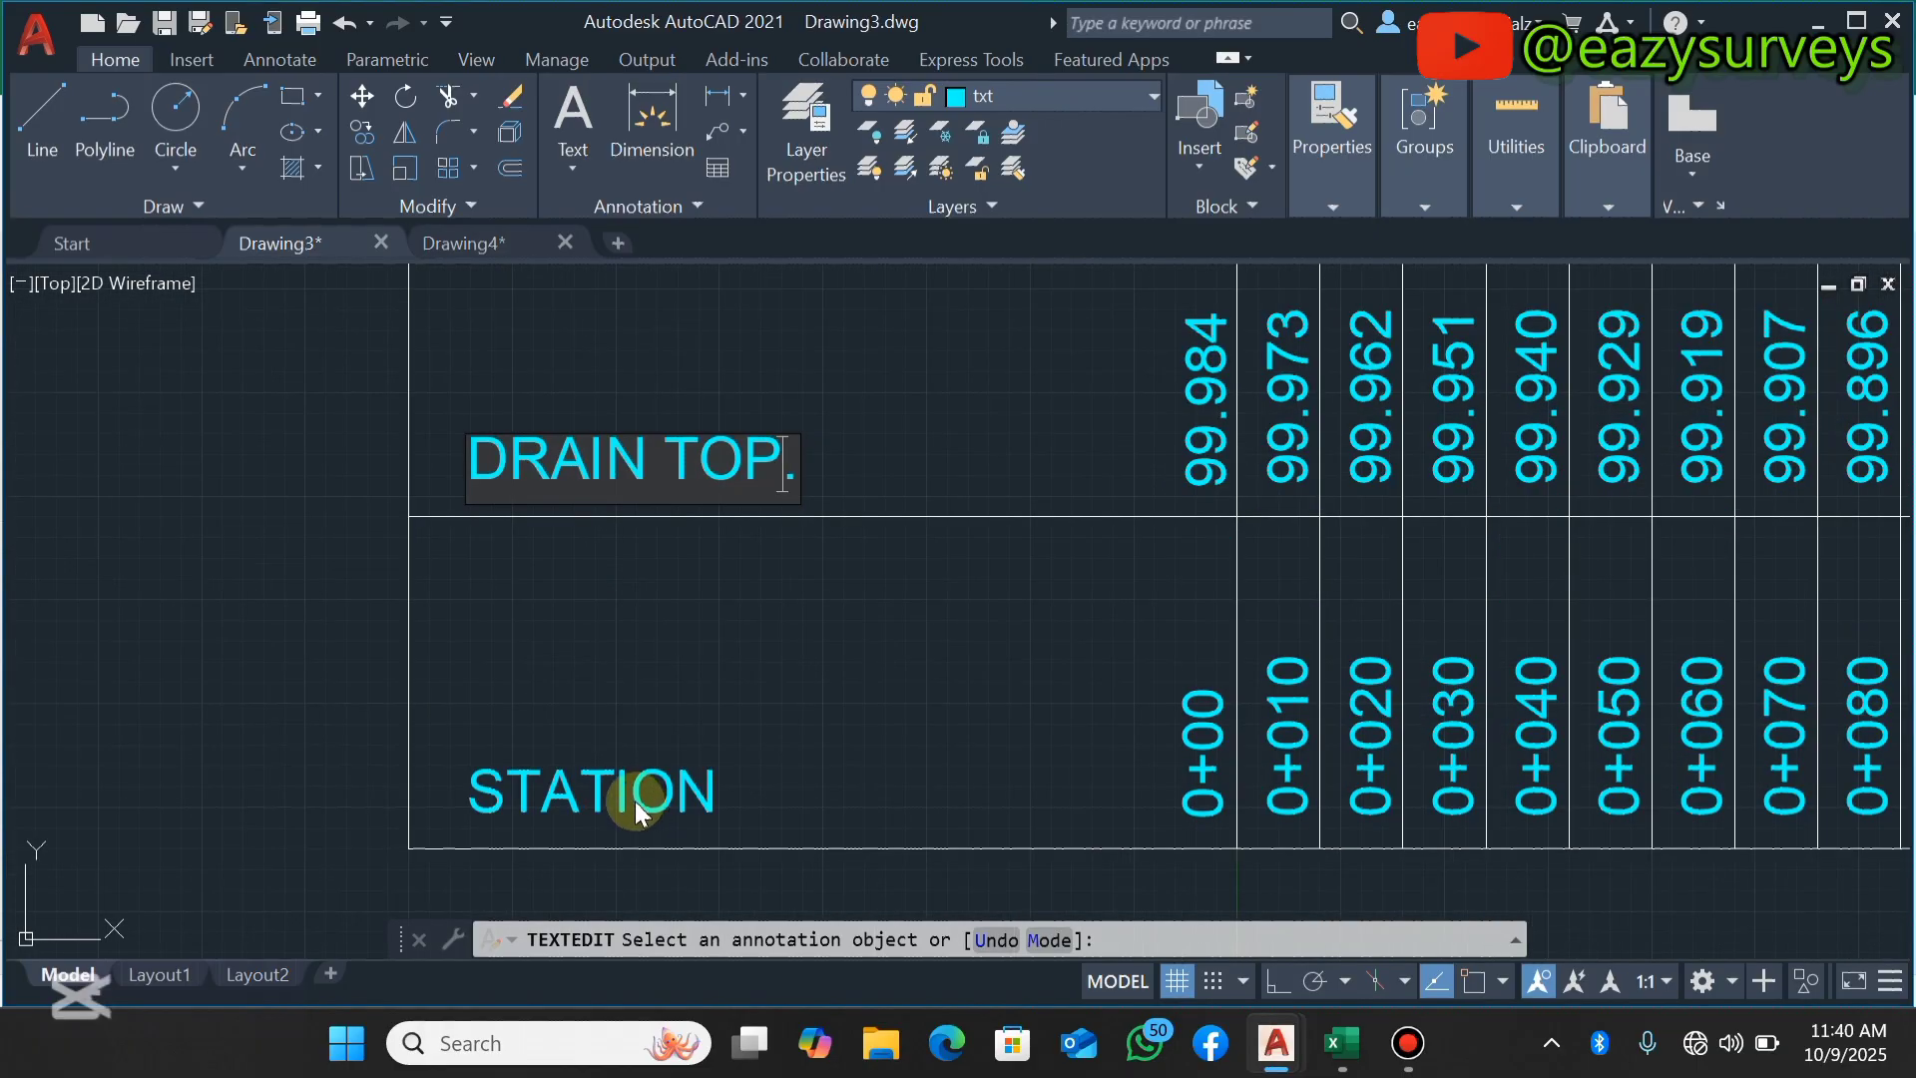
scroll(641, 793, down, 2)
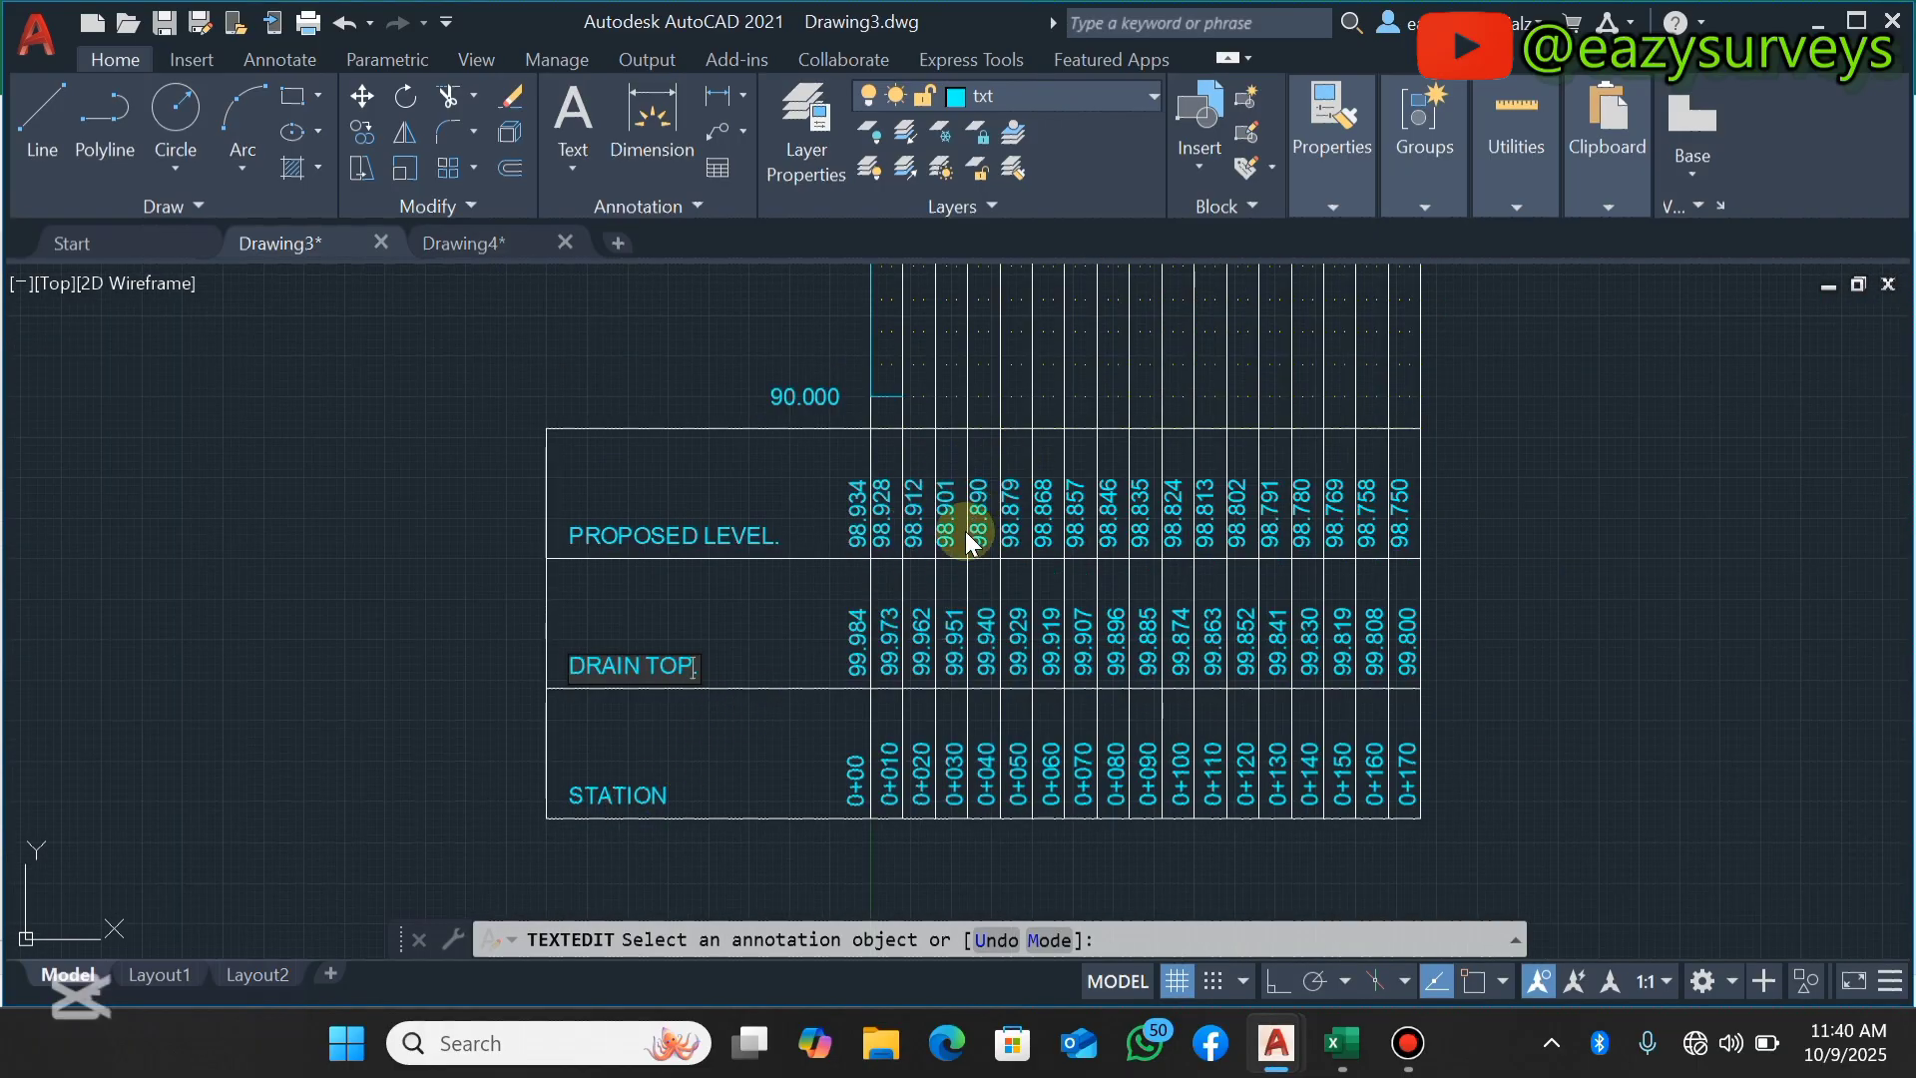
scroll(833, 513, up, 2)
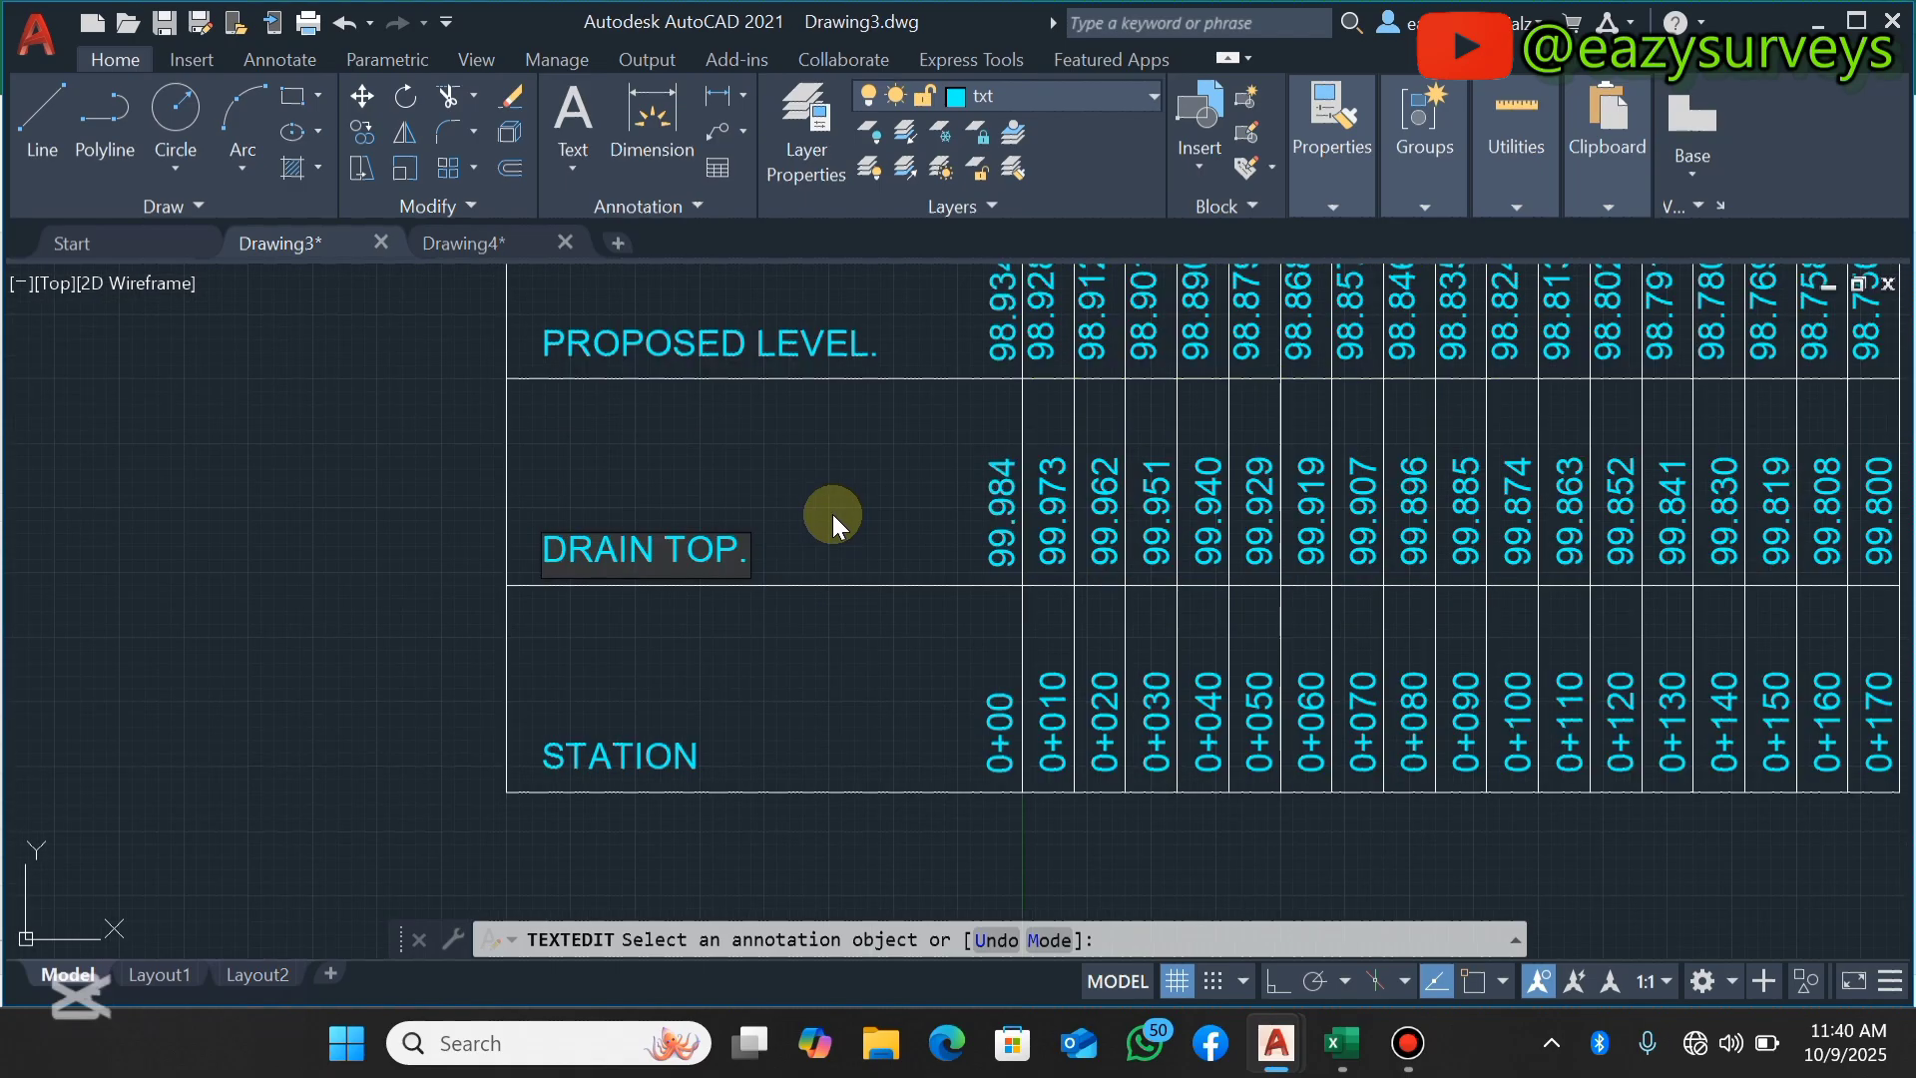
click(872, 530)
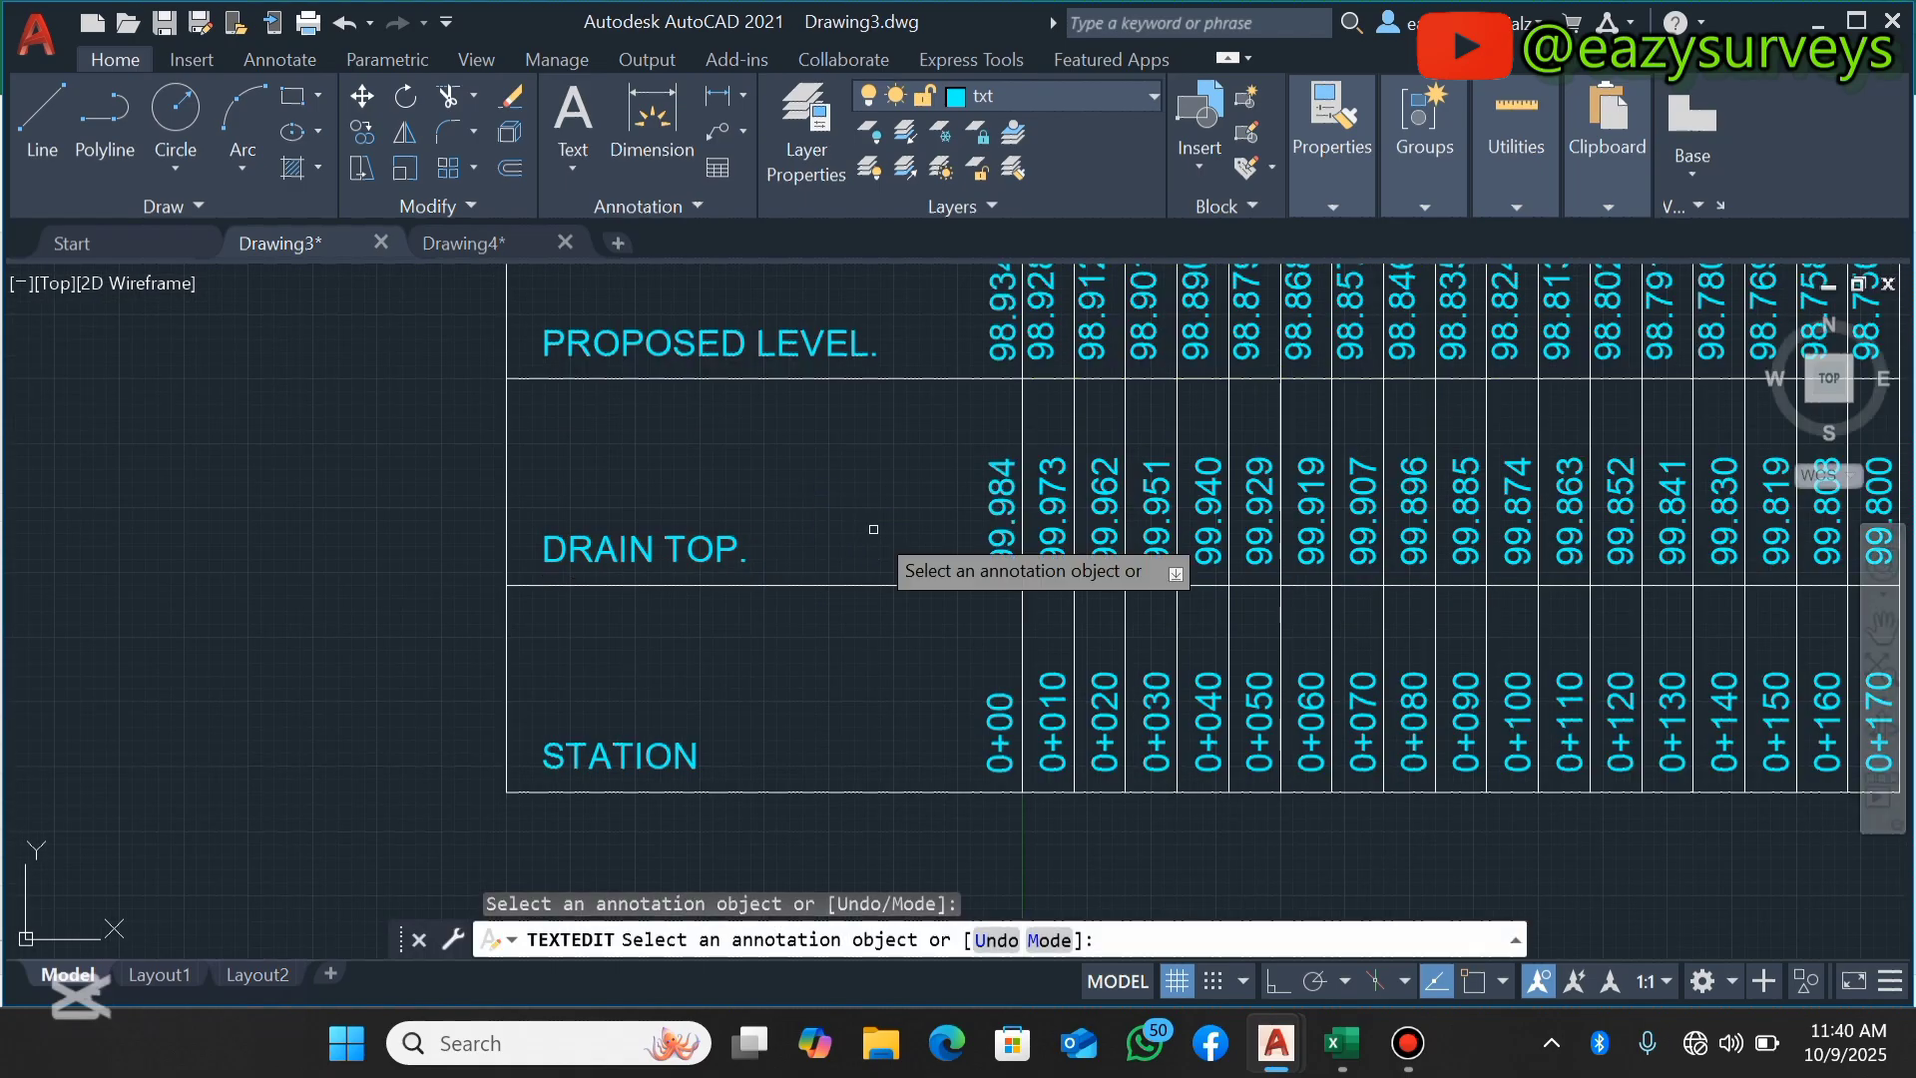
key(Escape)
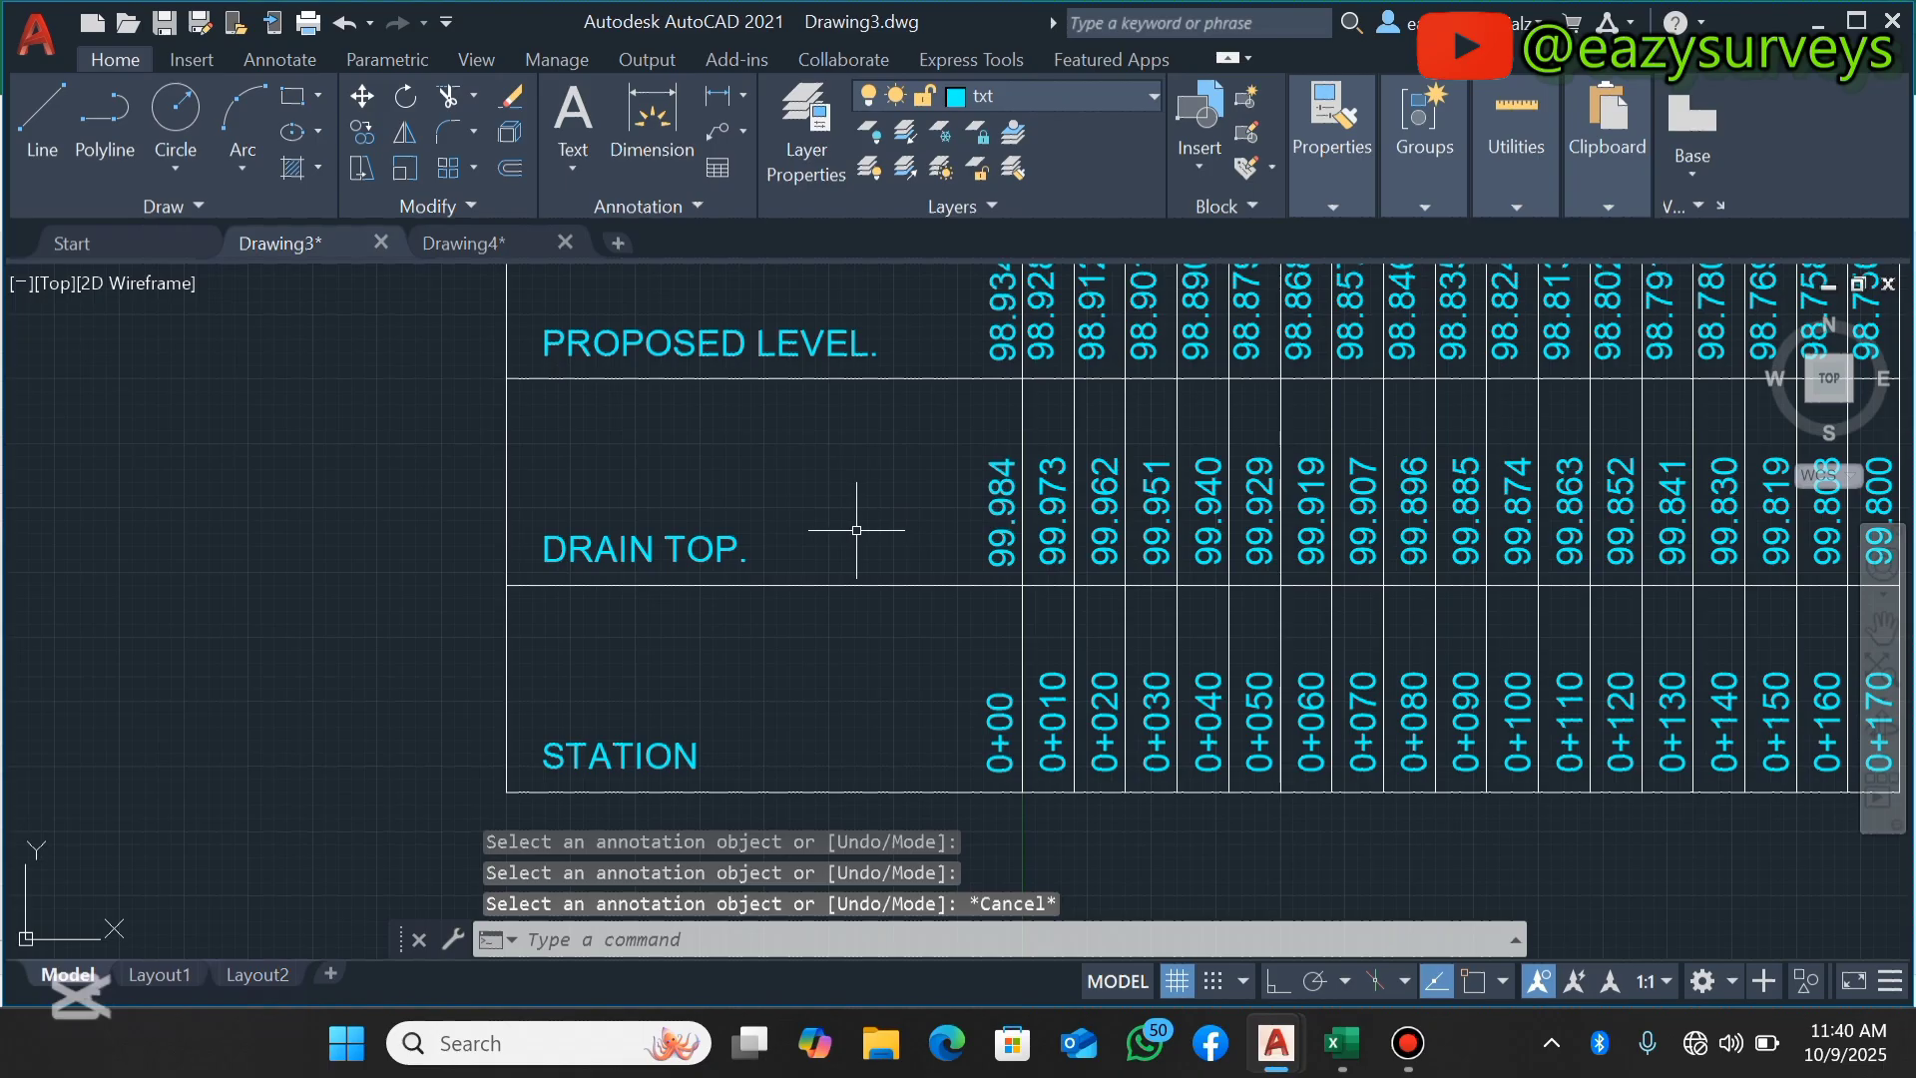
Examine the combined profile in Drawing3, checking the relabelled rows and both red profile lines against the elevation scale.
scroll(868, 524, down, 4)
scroll(858, 530, up, 3)
scroll(858, 530, up, 2)
scroll(855, 530, down, 6)
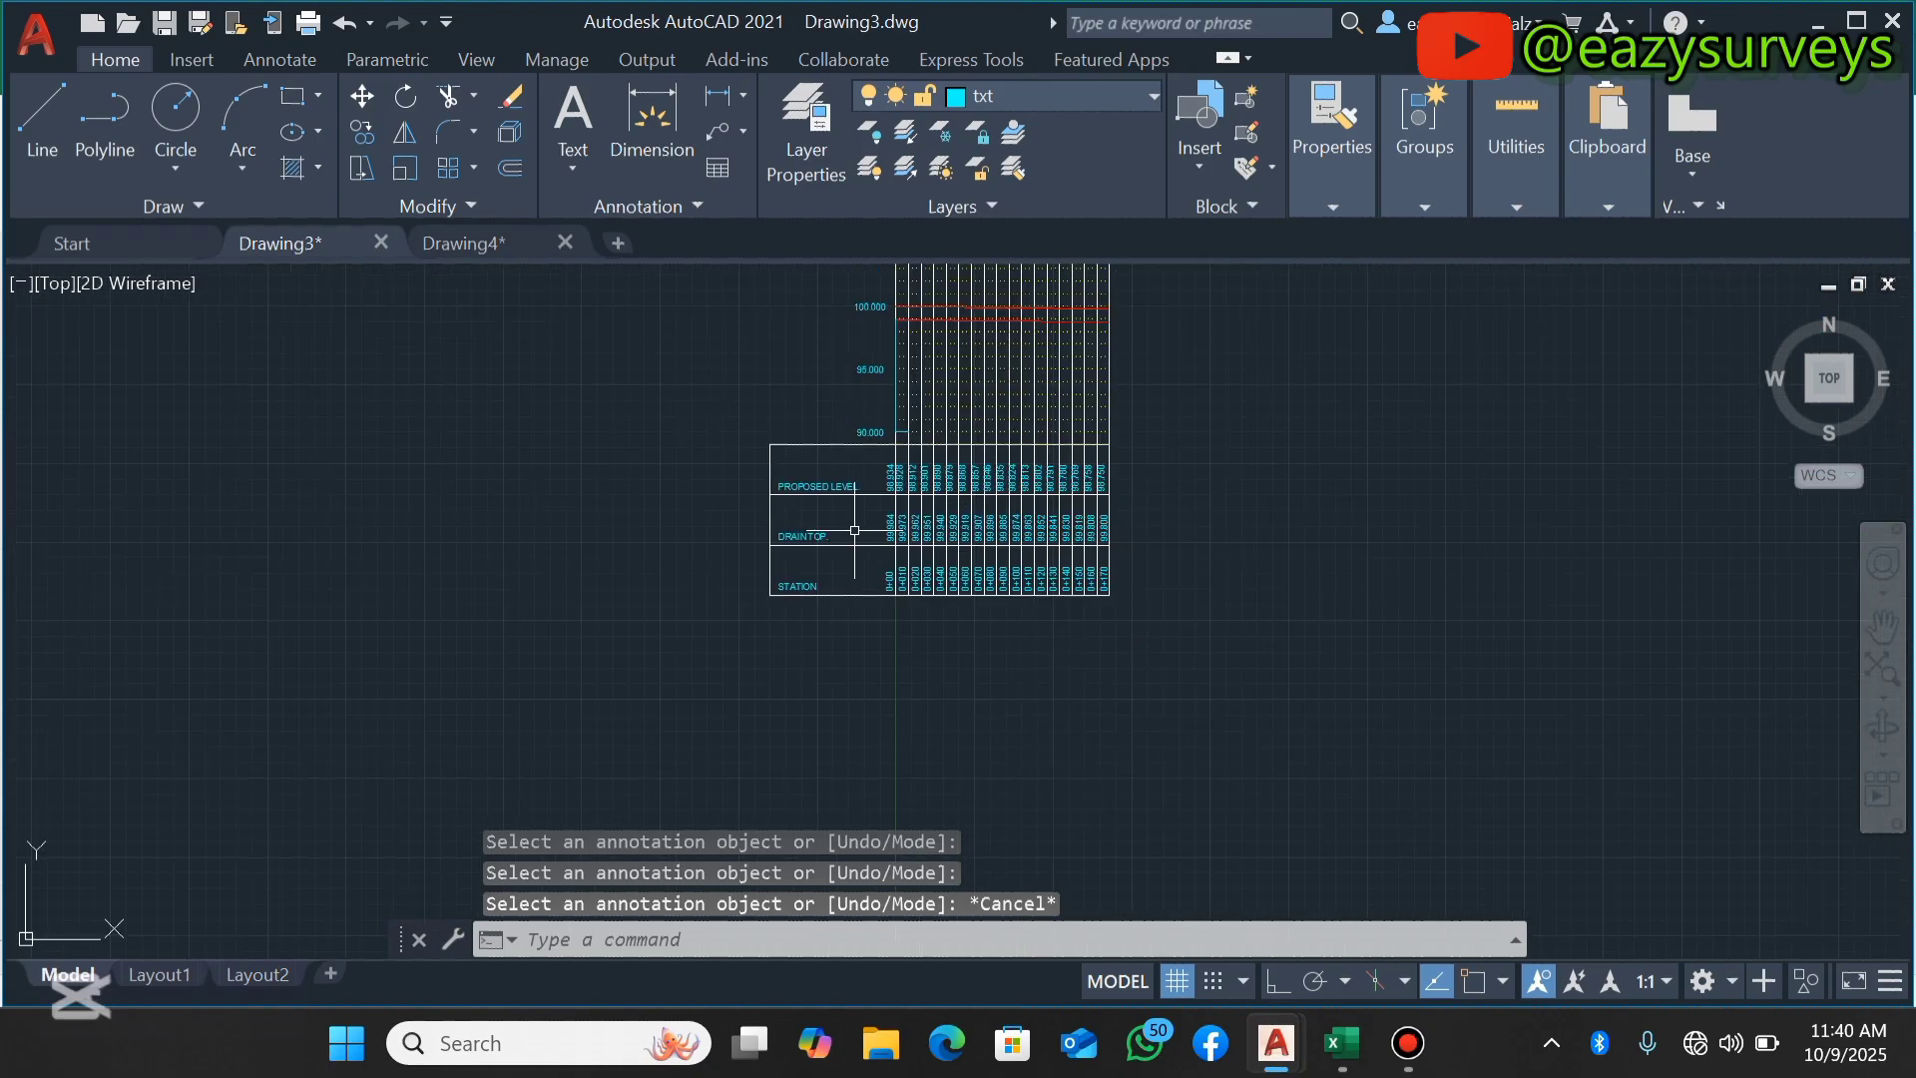
scroll(964, 284, up, 4)
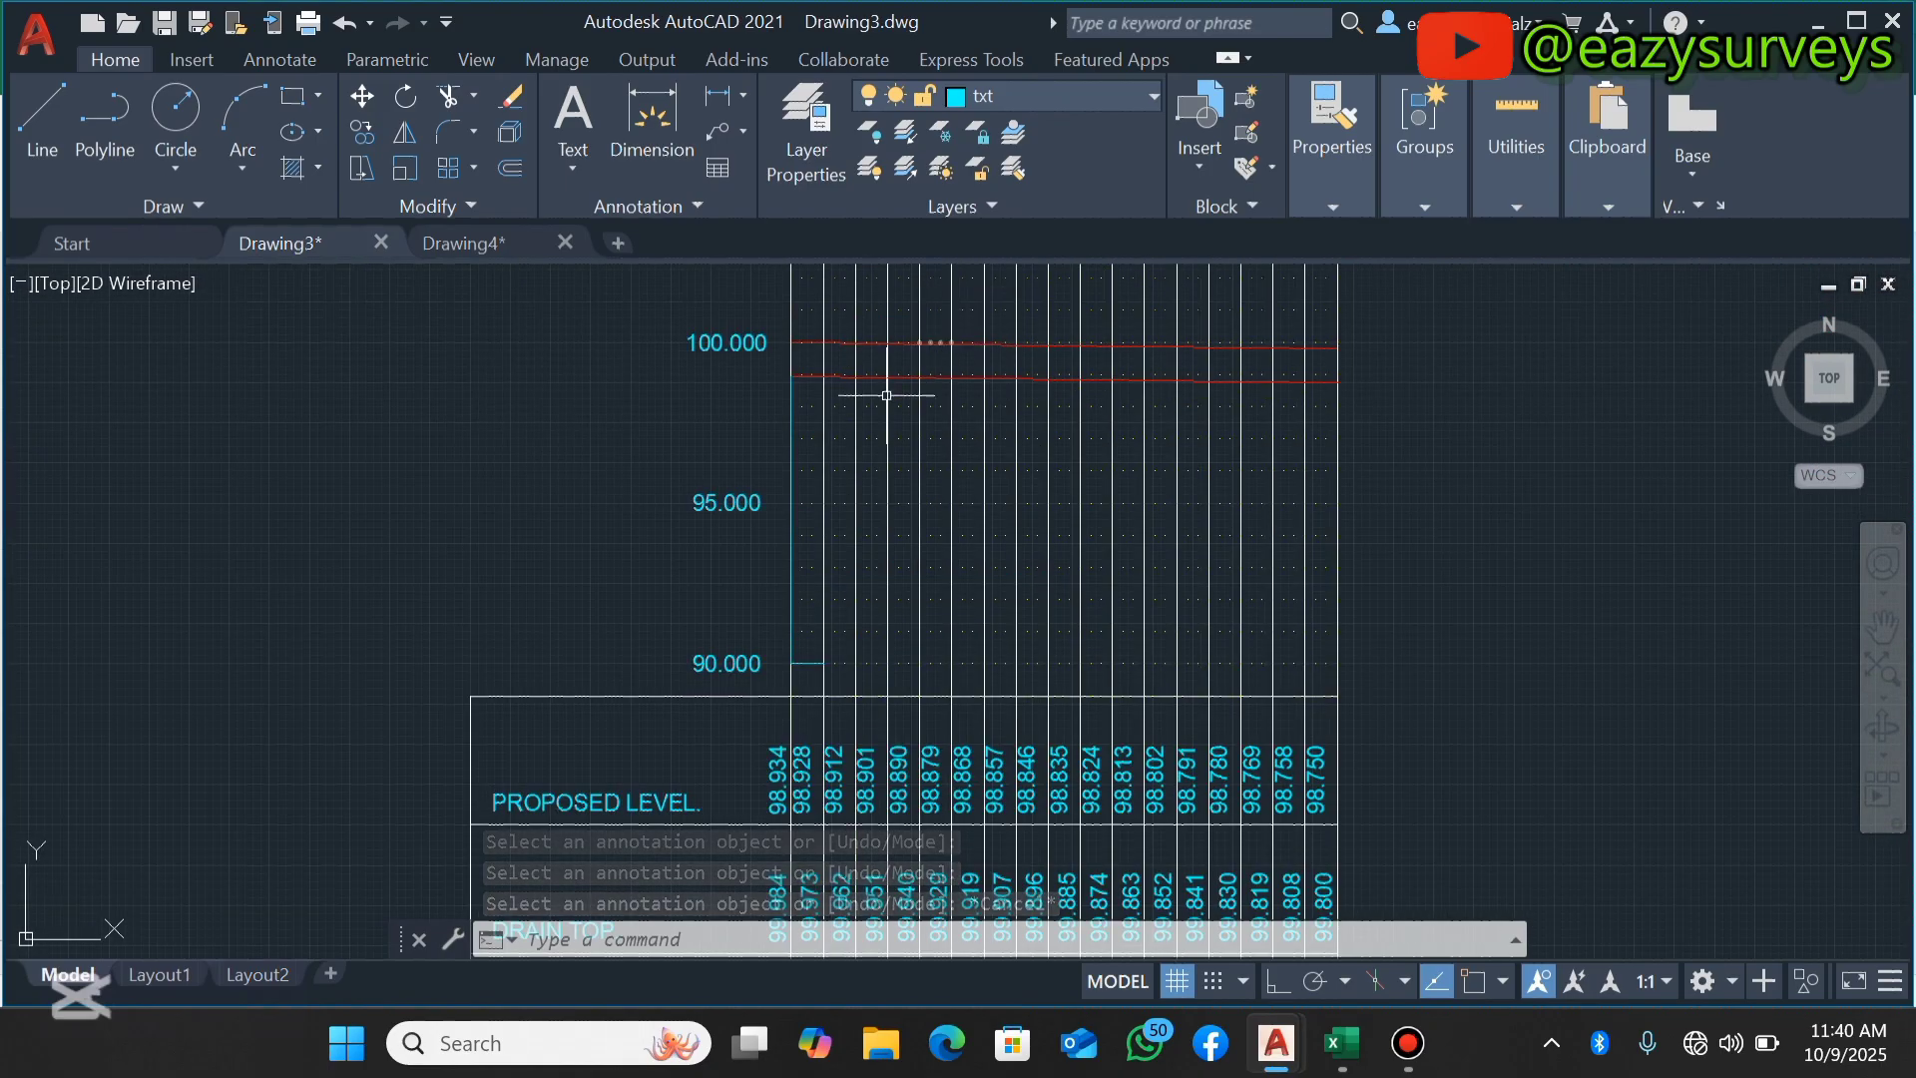
scroll(886, 396, up, 2)
scroll(885, 366, down, 4)
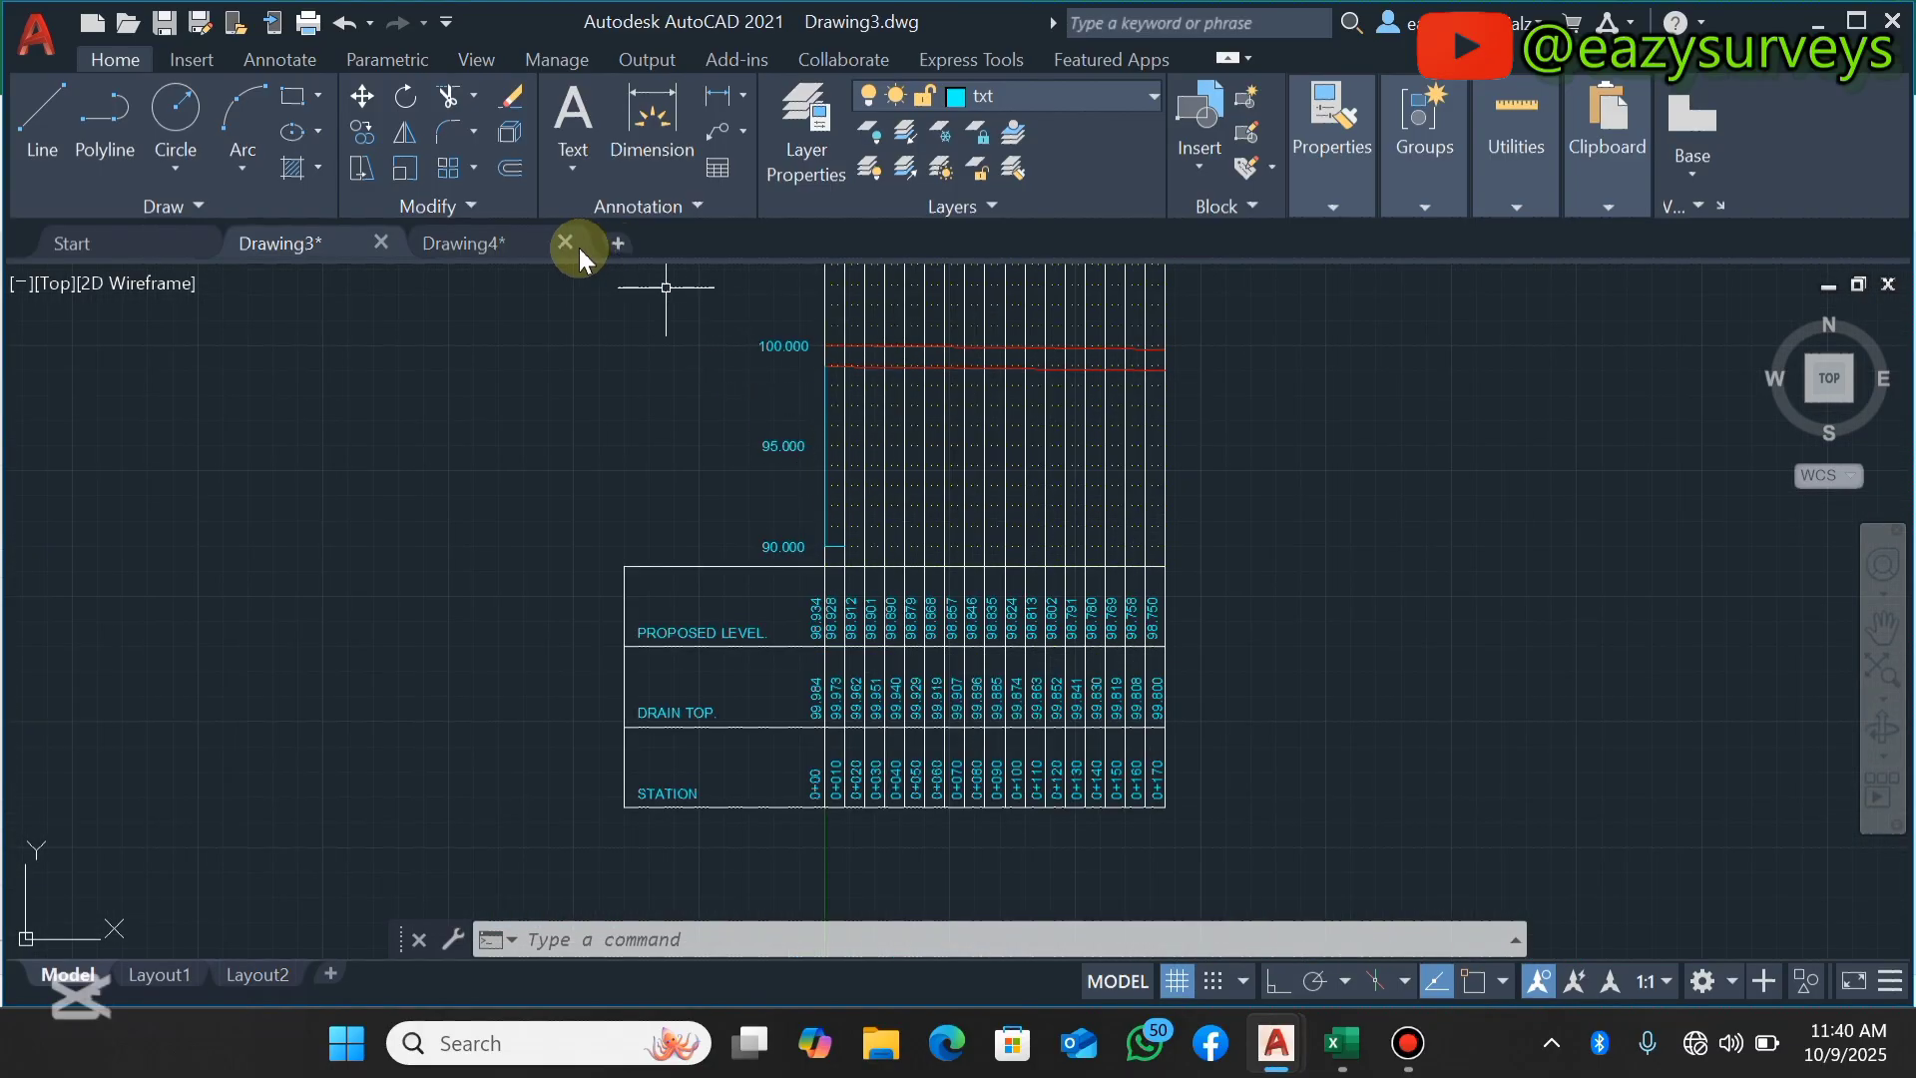
Close Drawing4 without saving its changes and return to Drawing3.
click(535, 242)
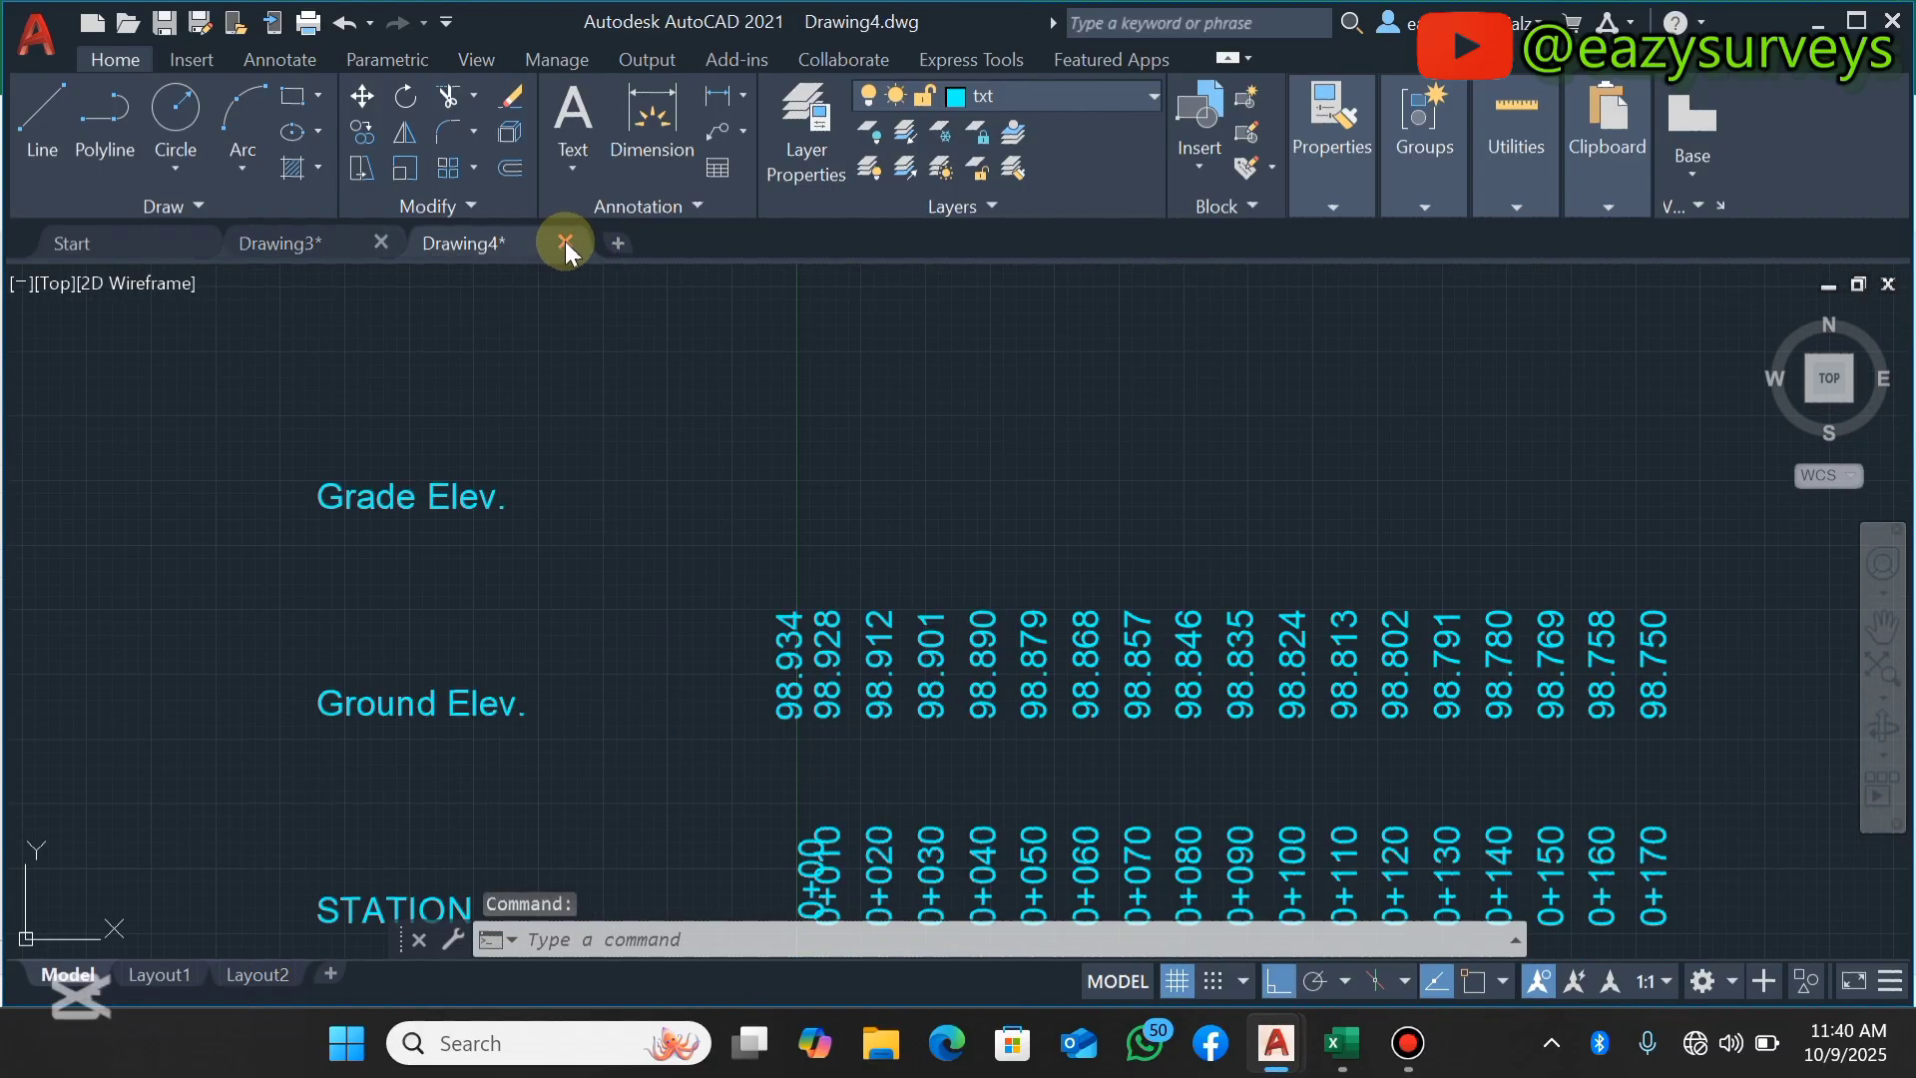
click(564, 244)
click(963, 583)
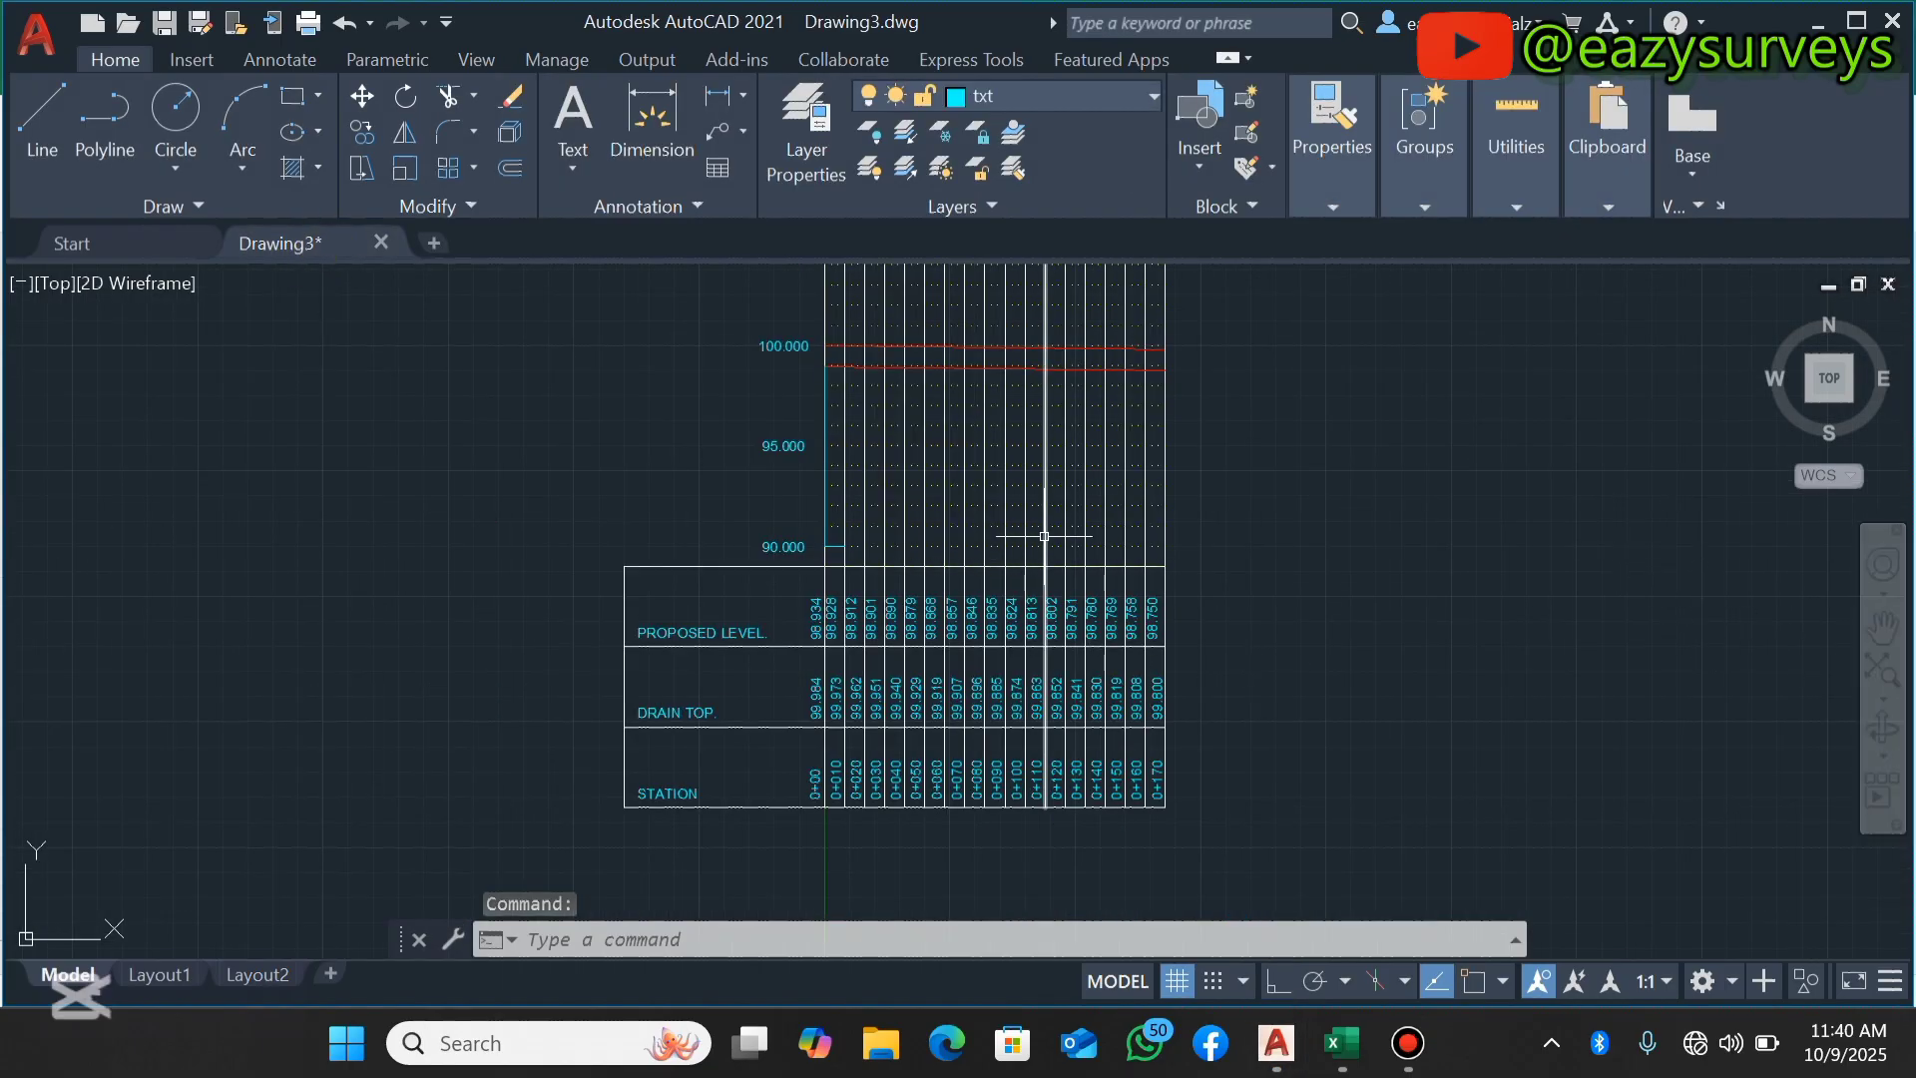
Erase the cyan vertical reference line along the first grid line and both overlapping short horizontal lines at the 90.000 level.
scroll(1044, 536, down, 2)
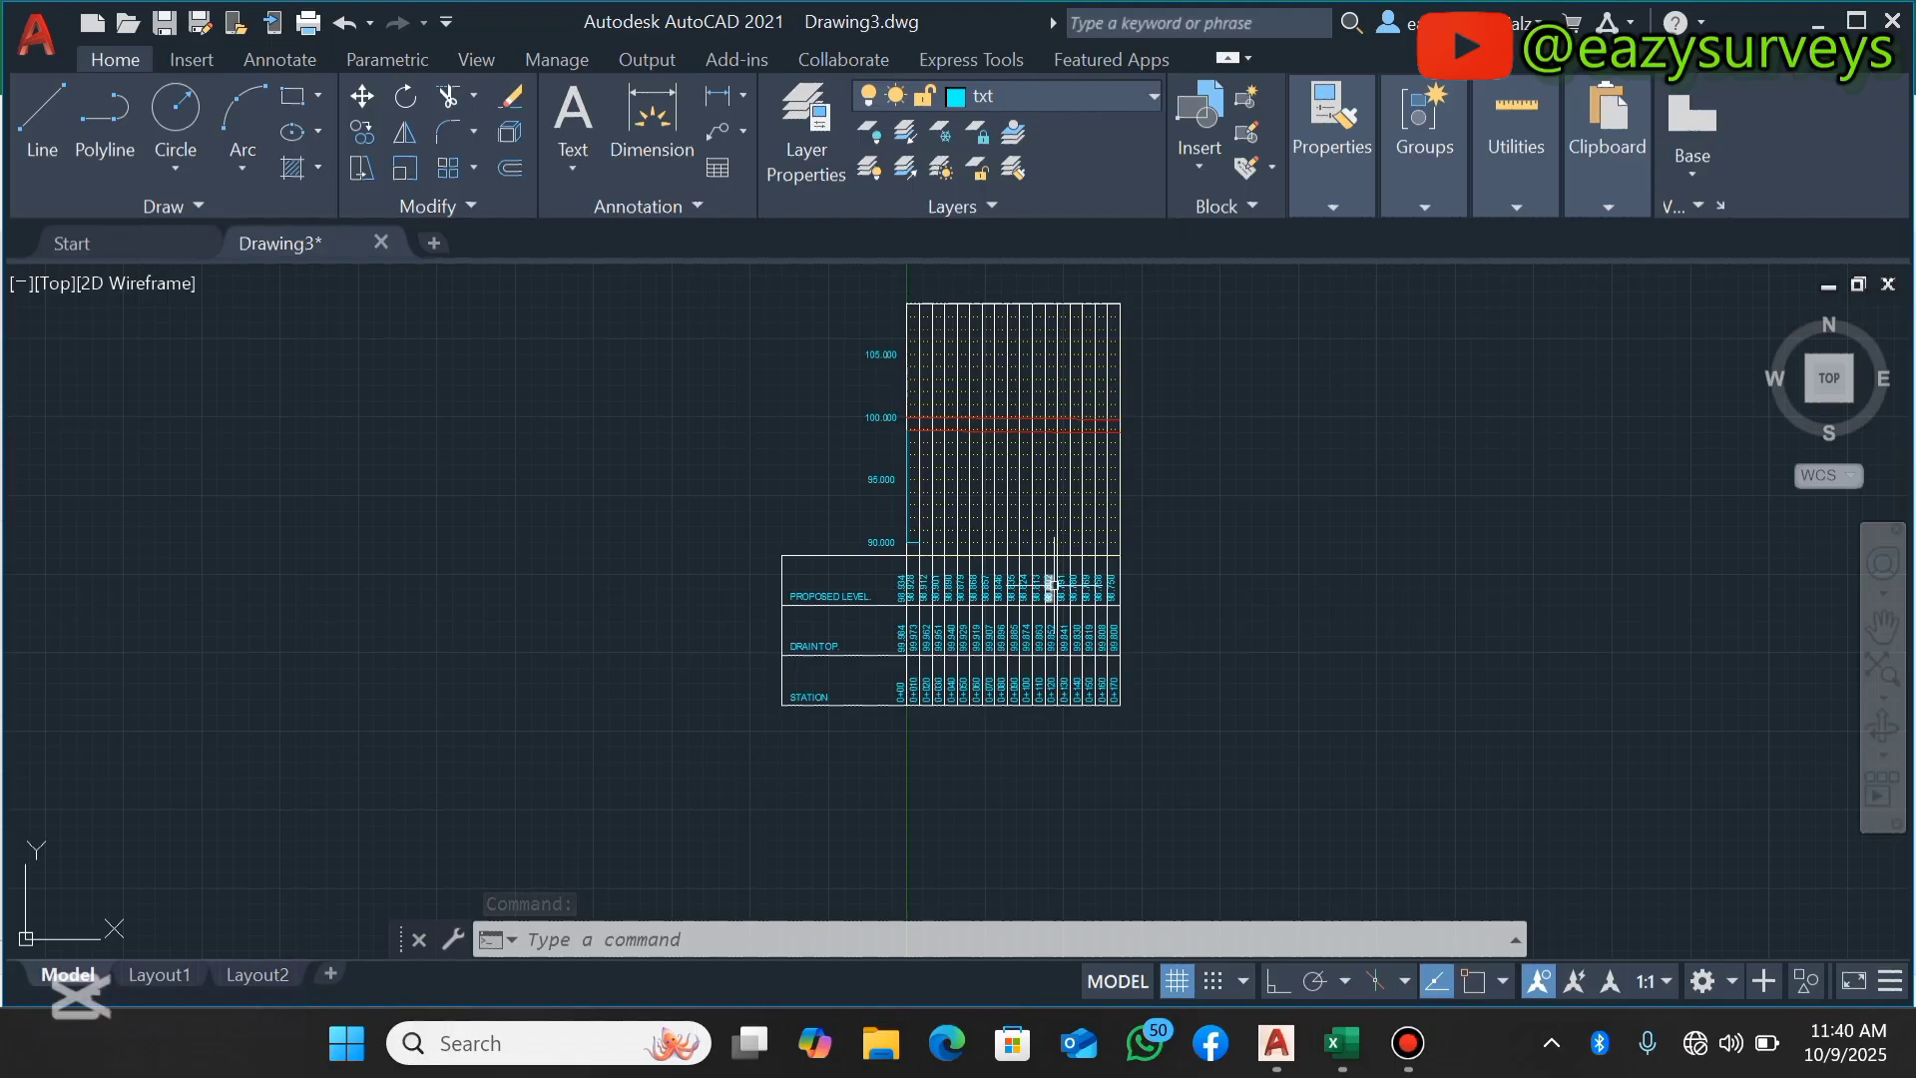
scroll(1046, 559, up, 3)
scroll(1098, 556, down, 4)
scroll(995, 589, up, 3)
scroll(876, 718, up, 4)
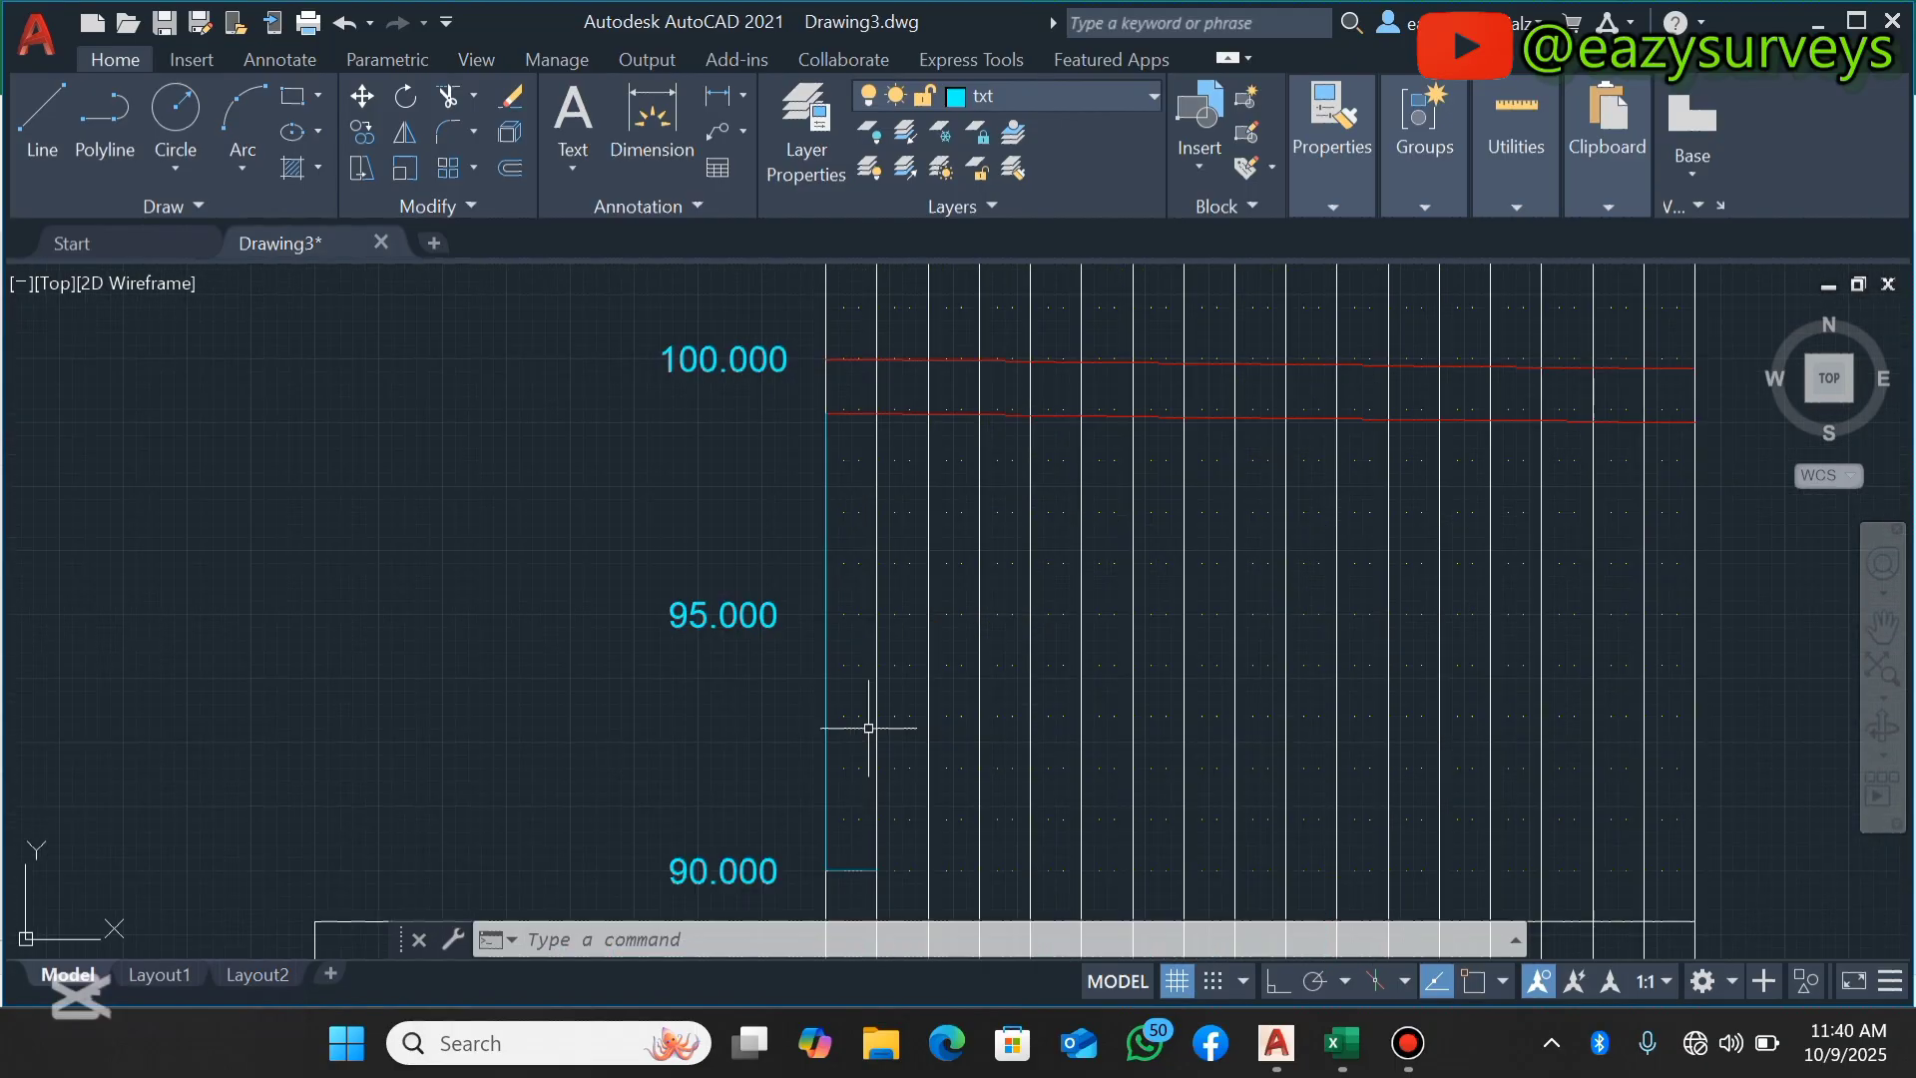
click(825, 726)
scroll(825, 725, down, 2)
scroll(868, 632, up, 6)
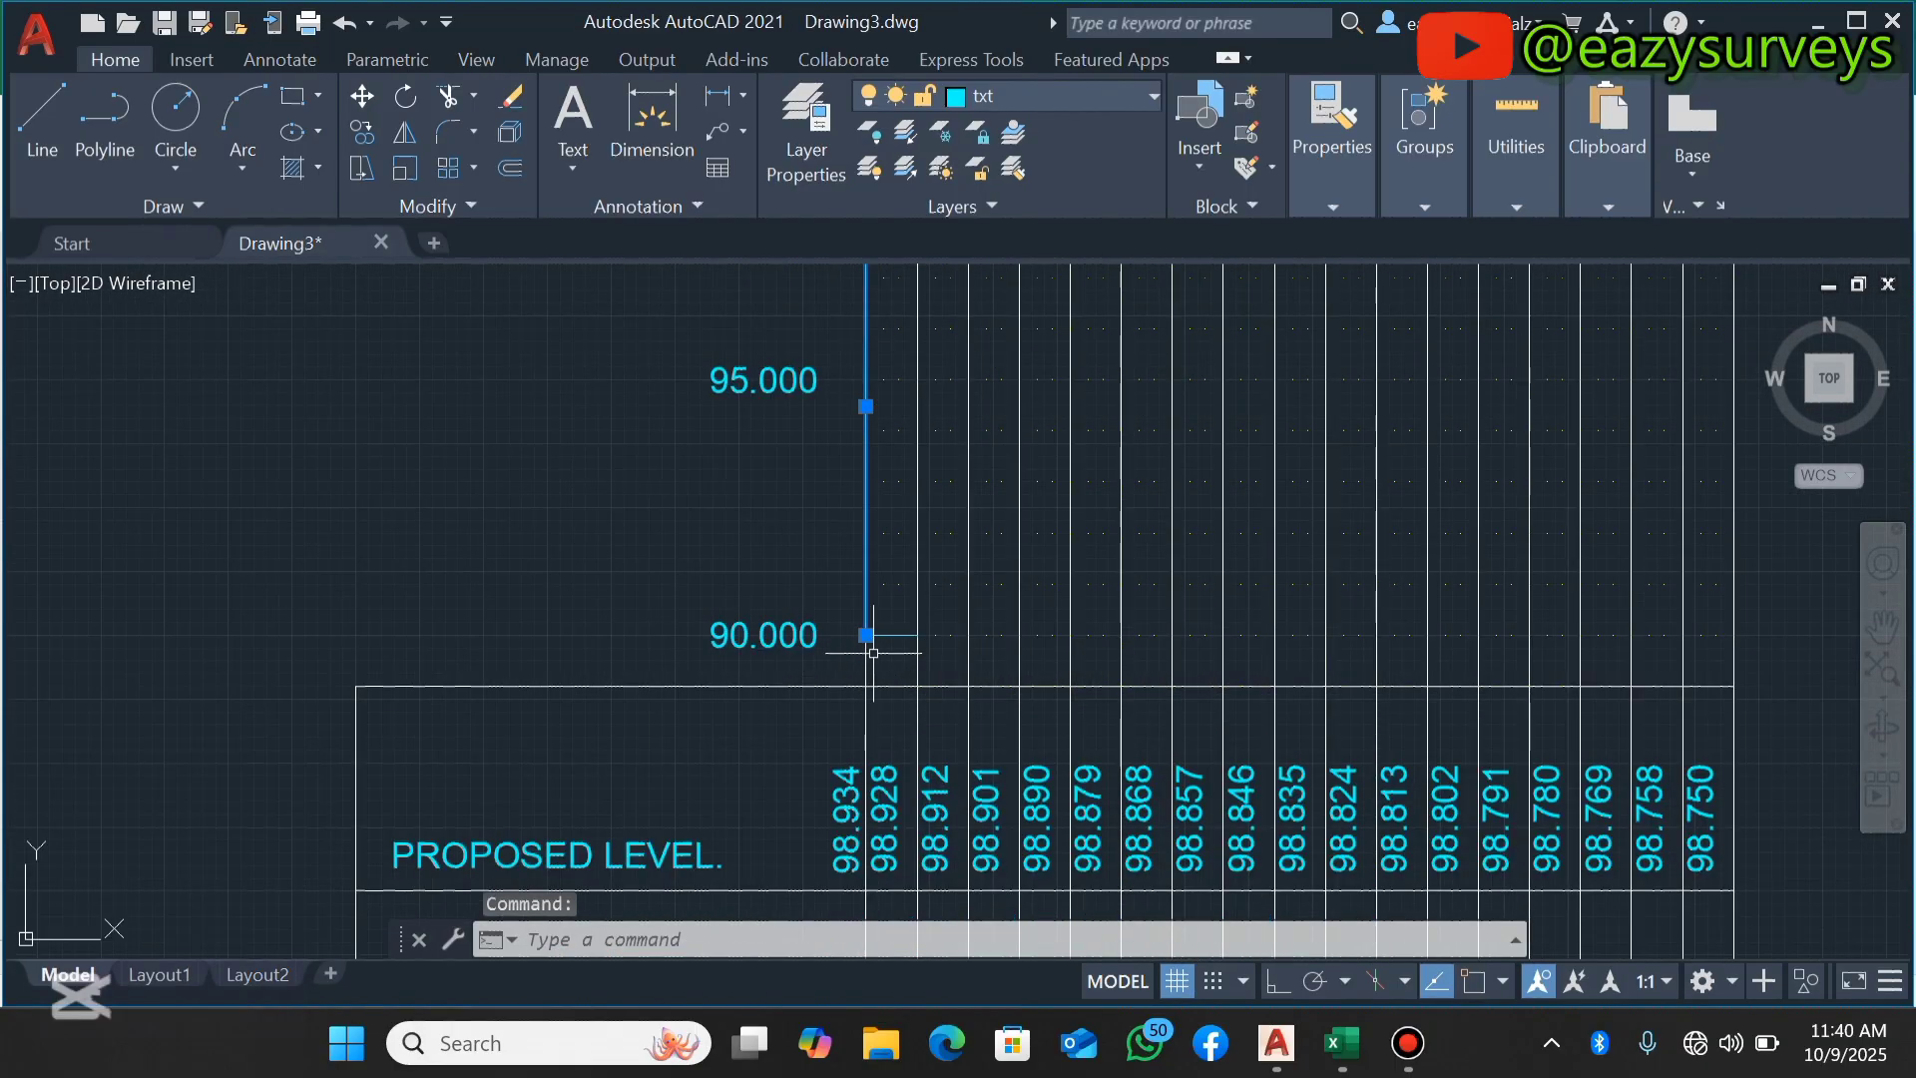
click(890, 644)
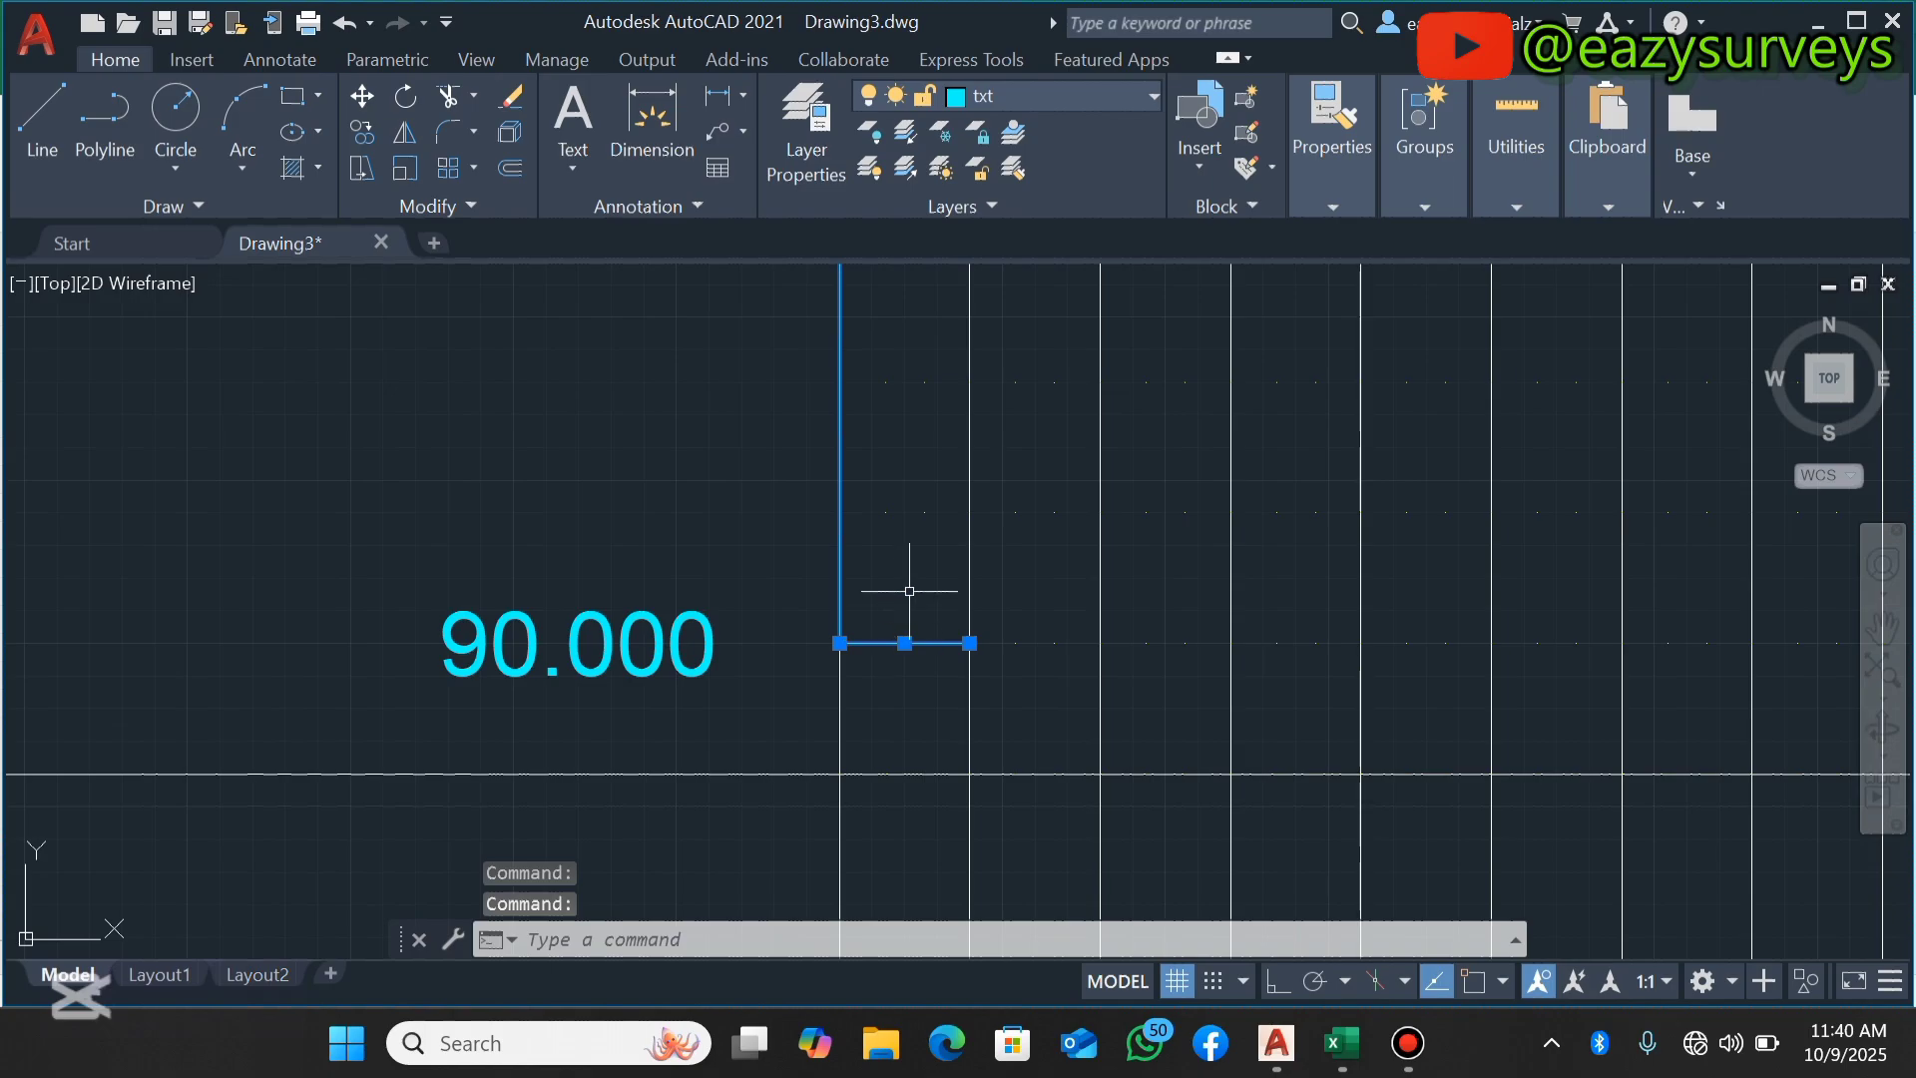
key(Delete)
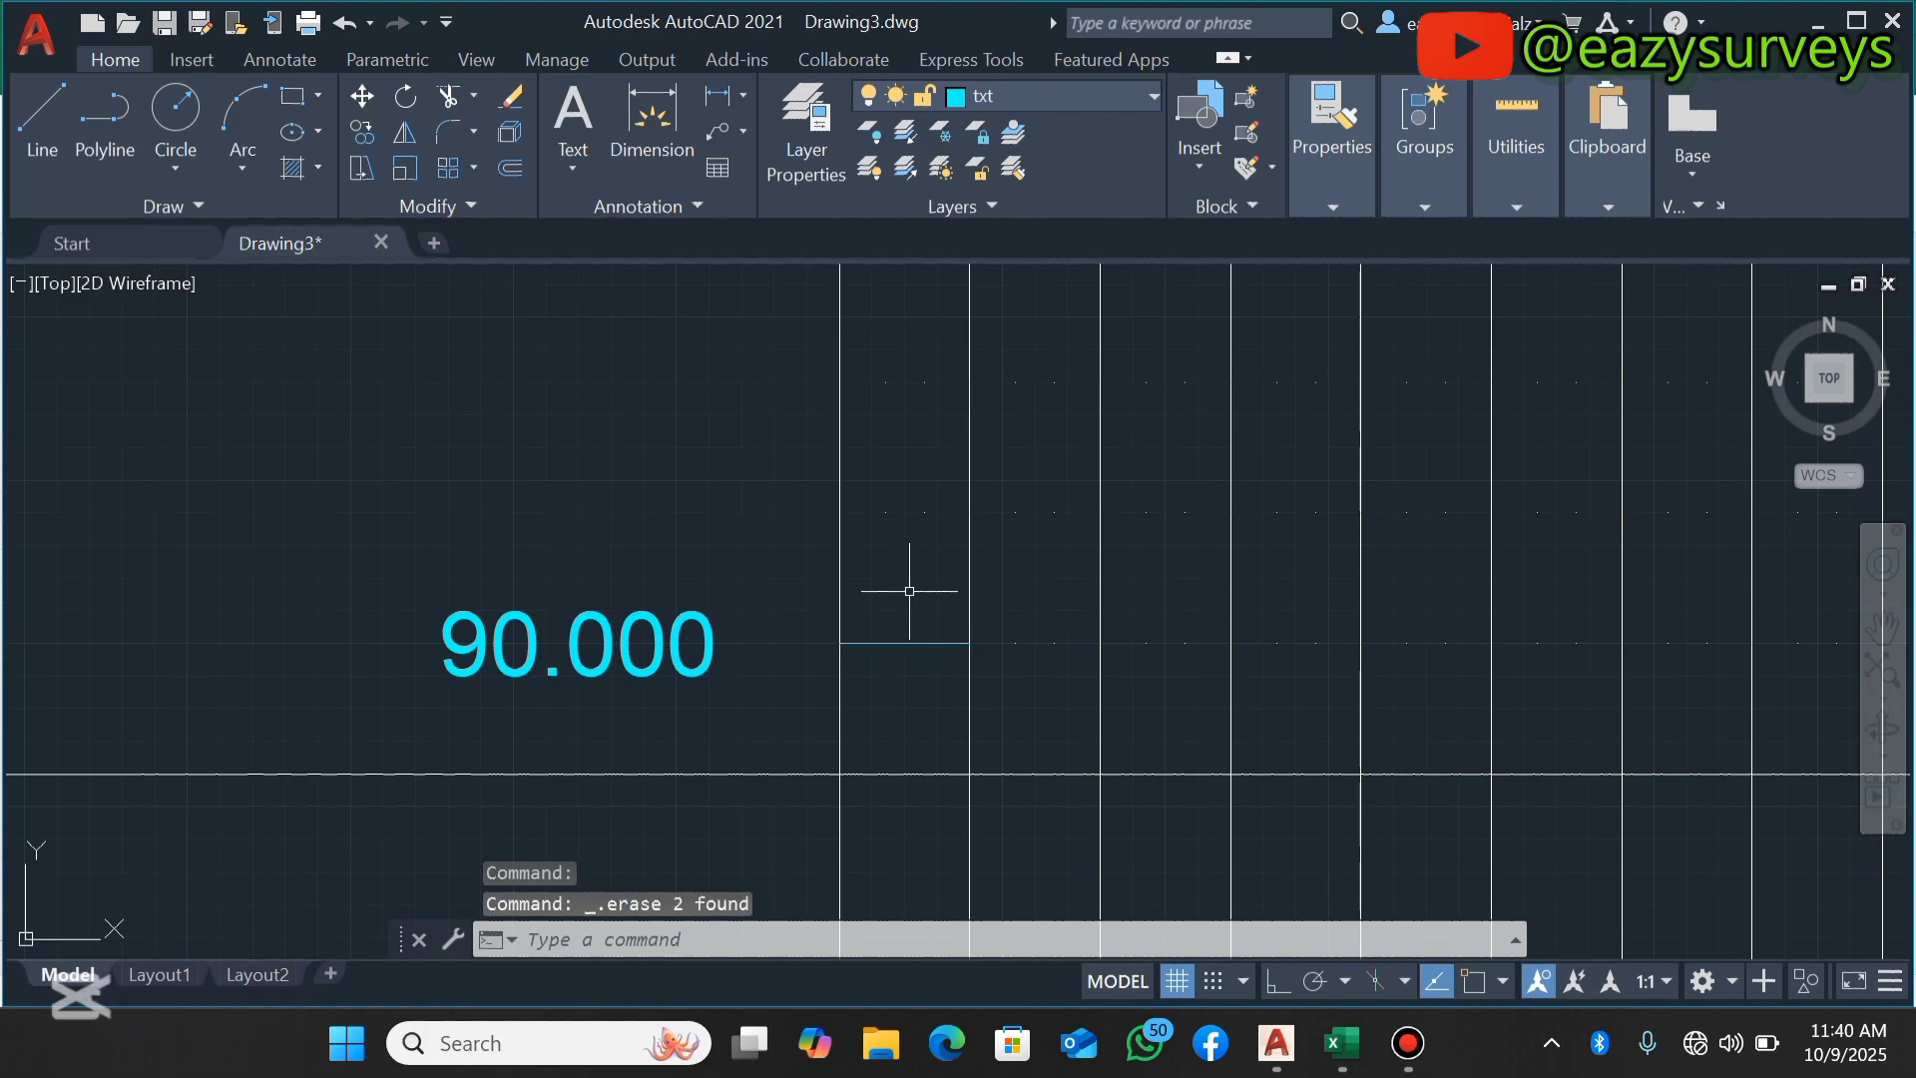
click(857, 646)
key(Delete)
scroll(870, 624, down, 4)
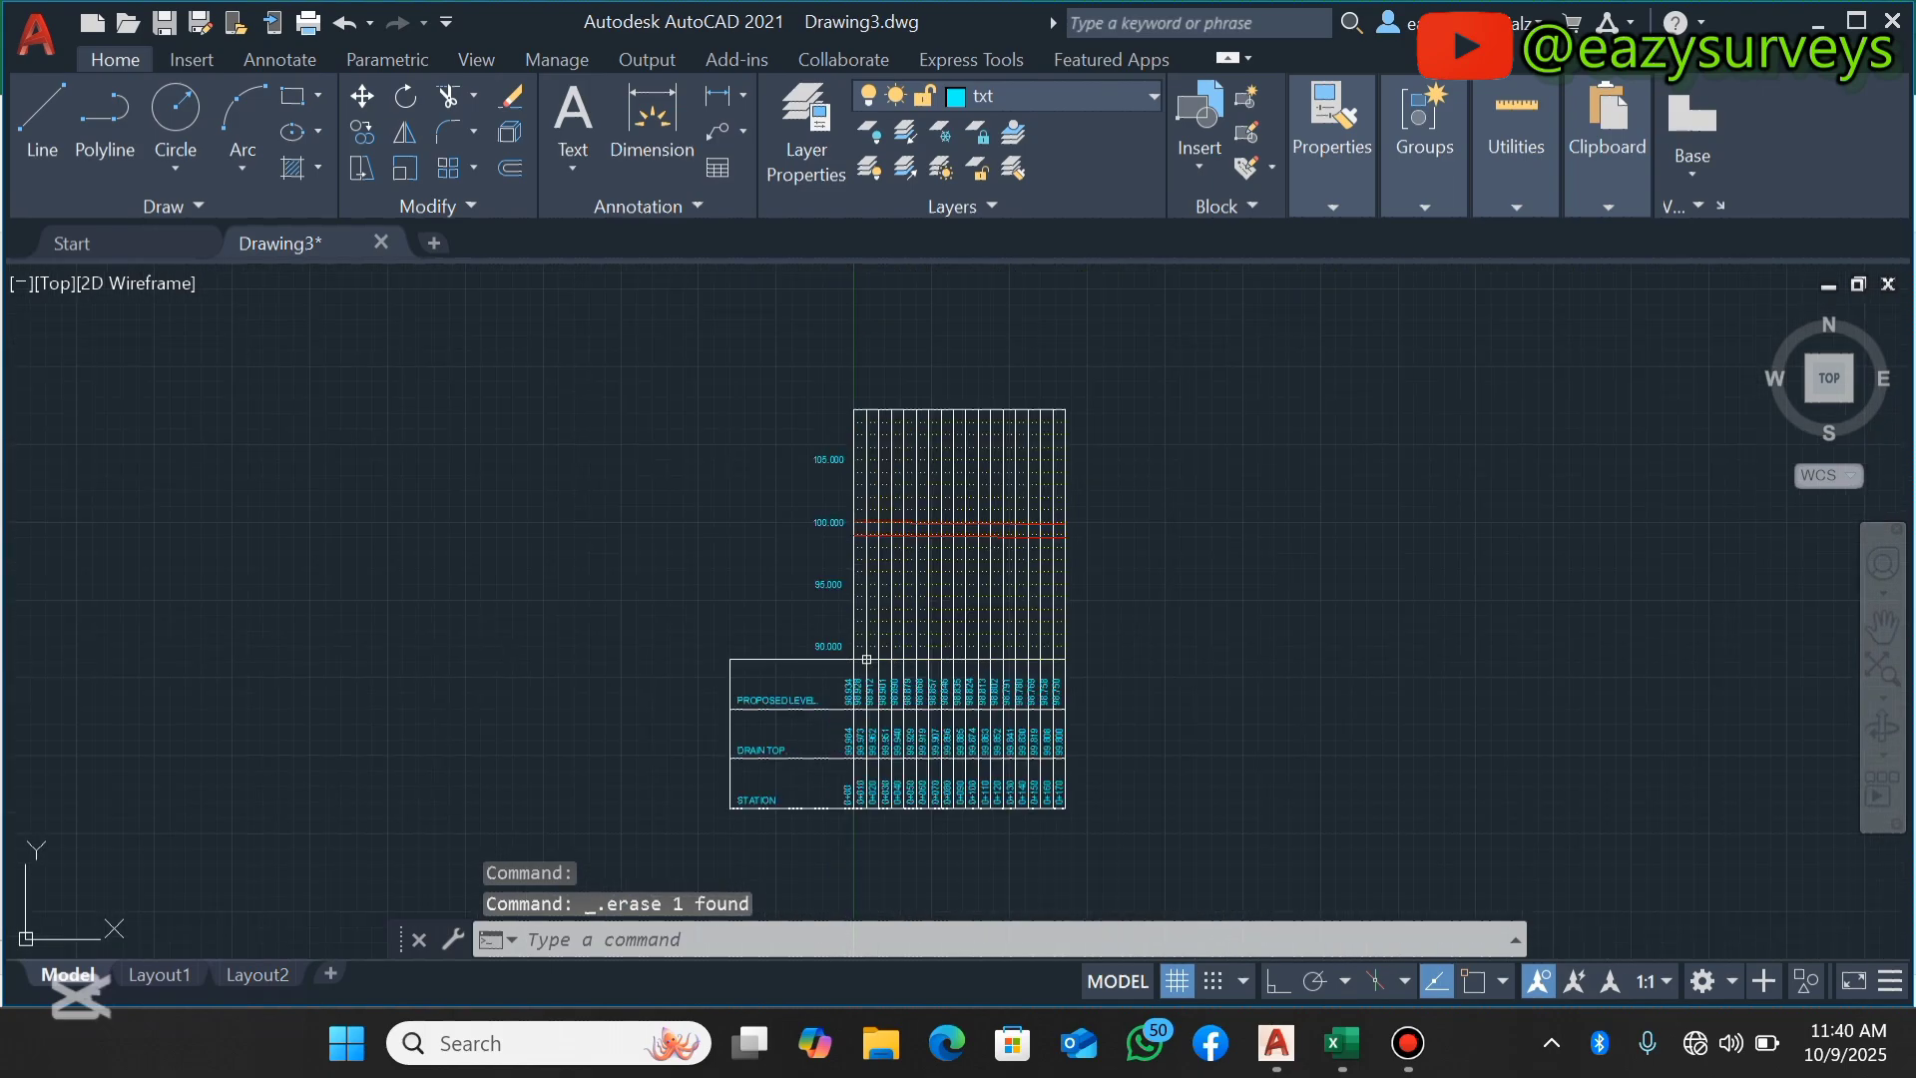
Change the txt layer's color to red.
scroll(854, 700, up, 4)
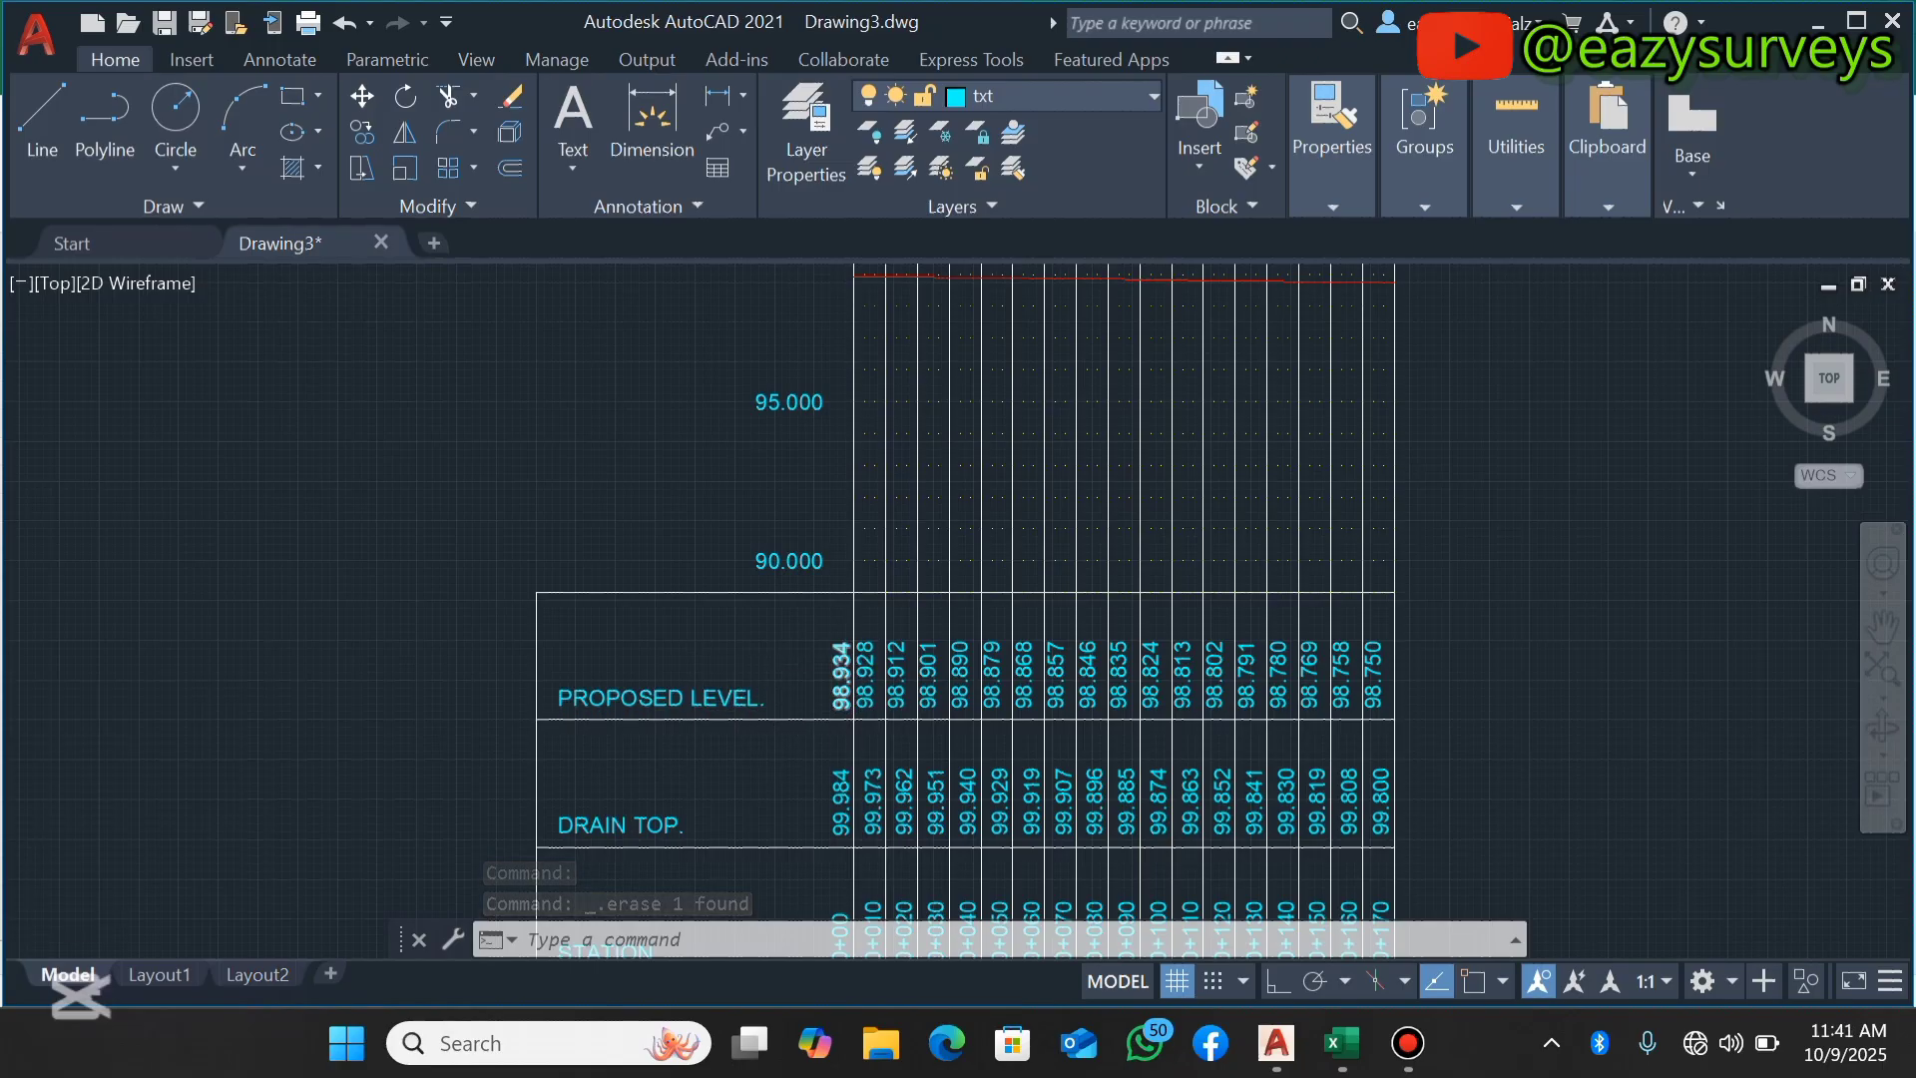
scroll(833, 645, down, 2)
scroll(807, 770, up, 3)
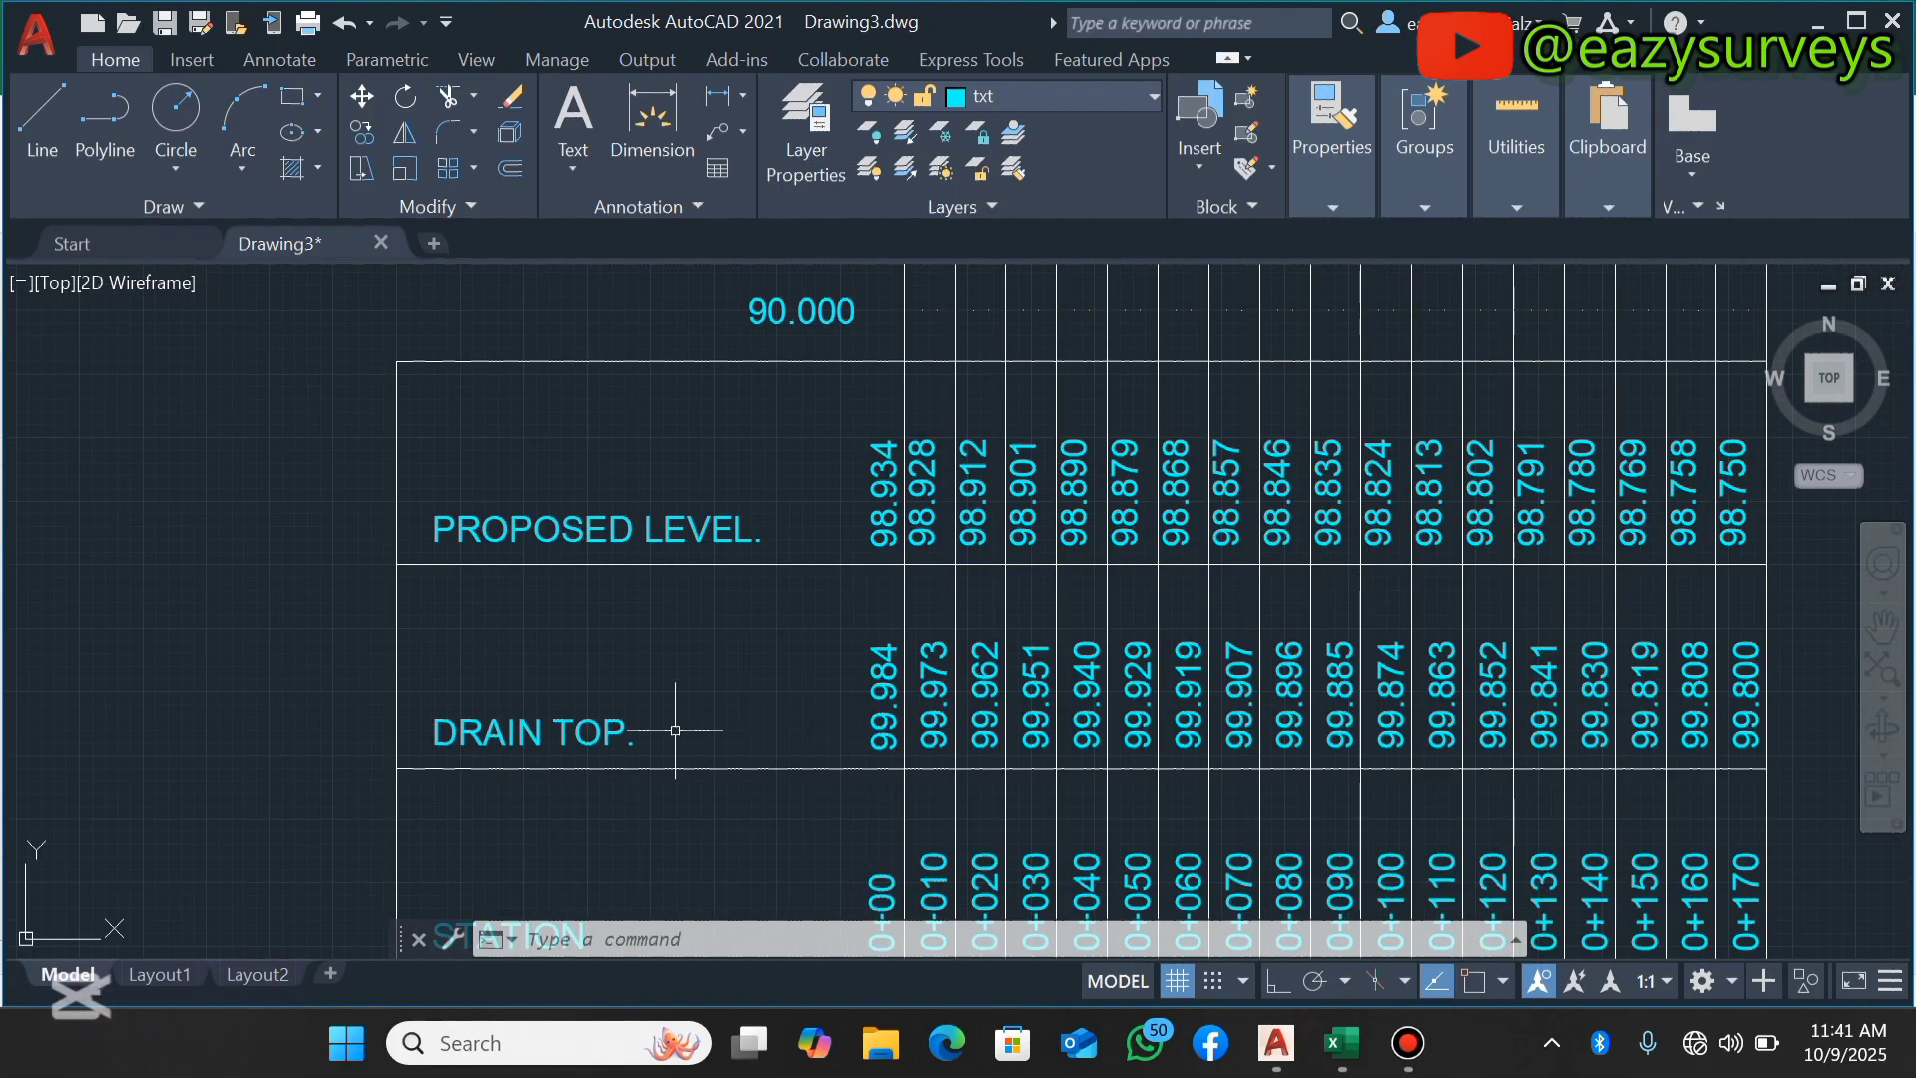
scroll(712, 720, down, 2)
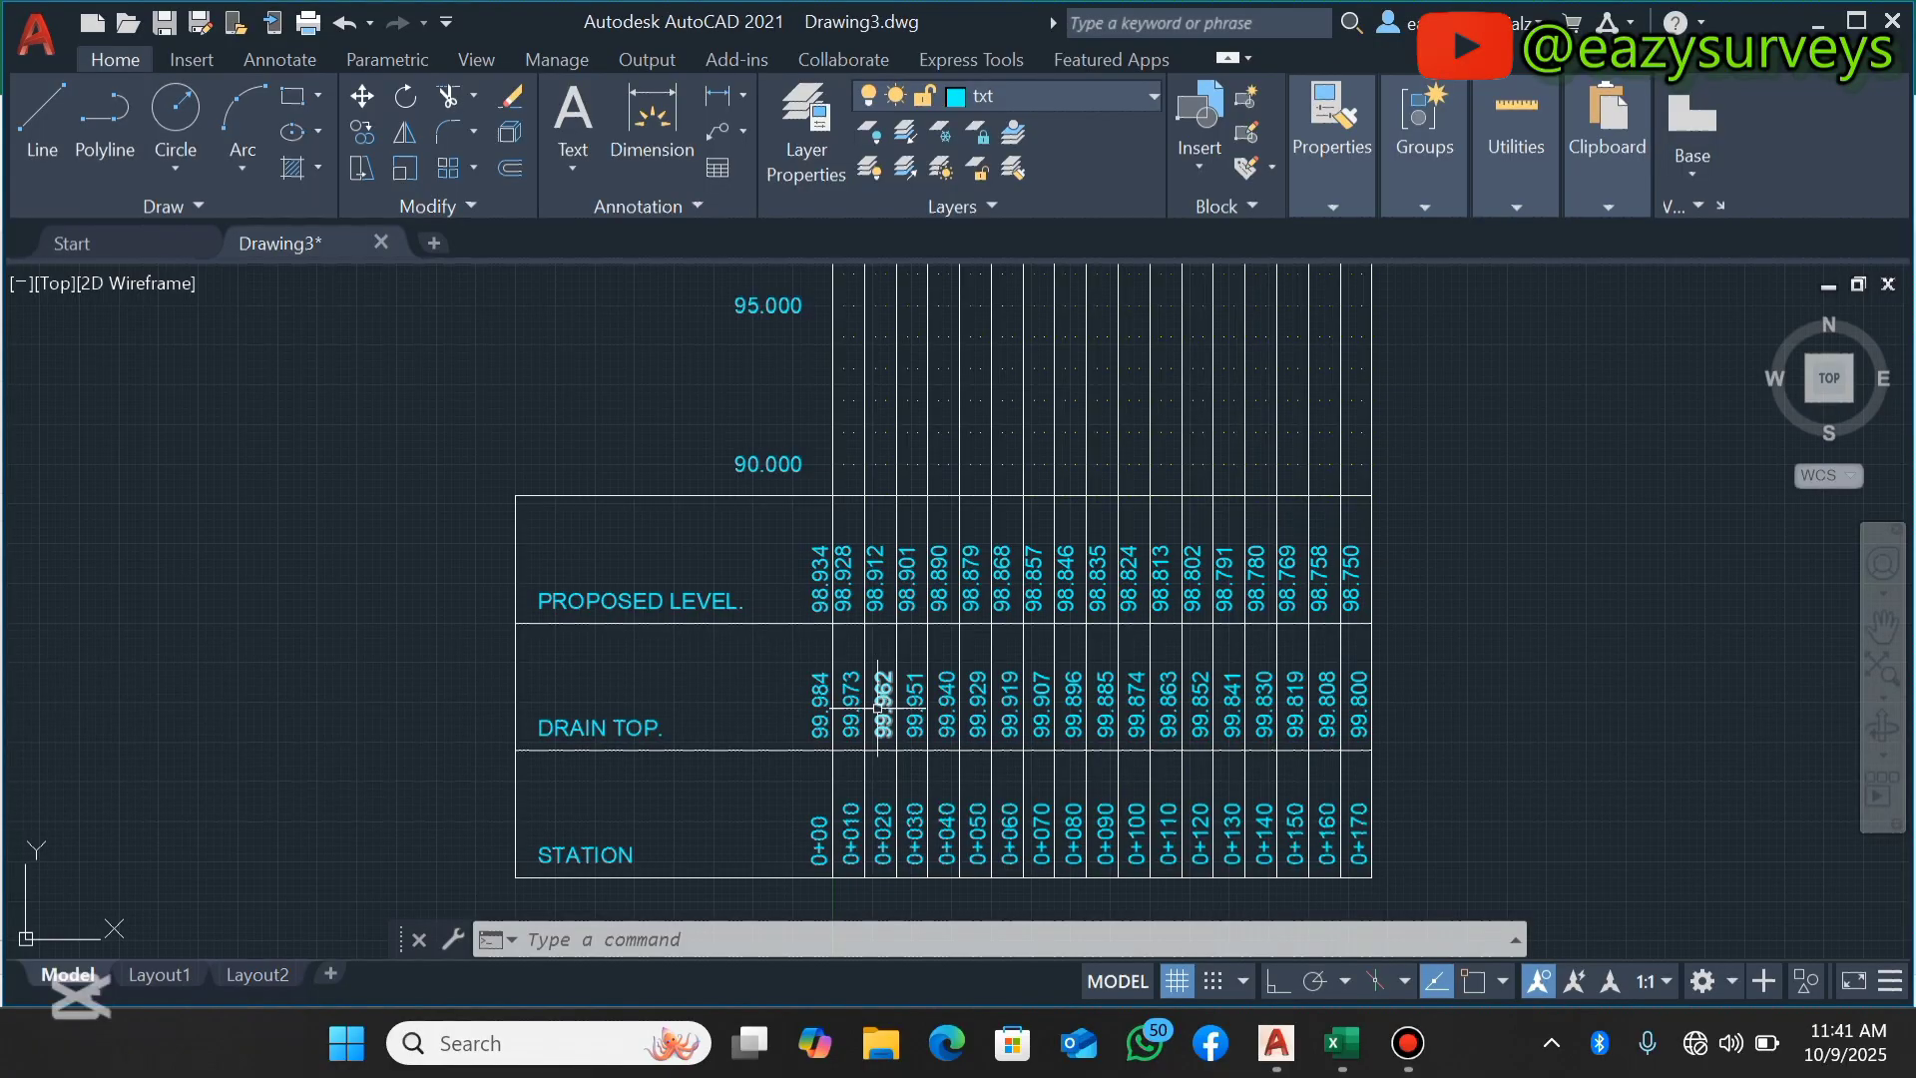
scroll(990, 716, up, 2)
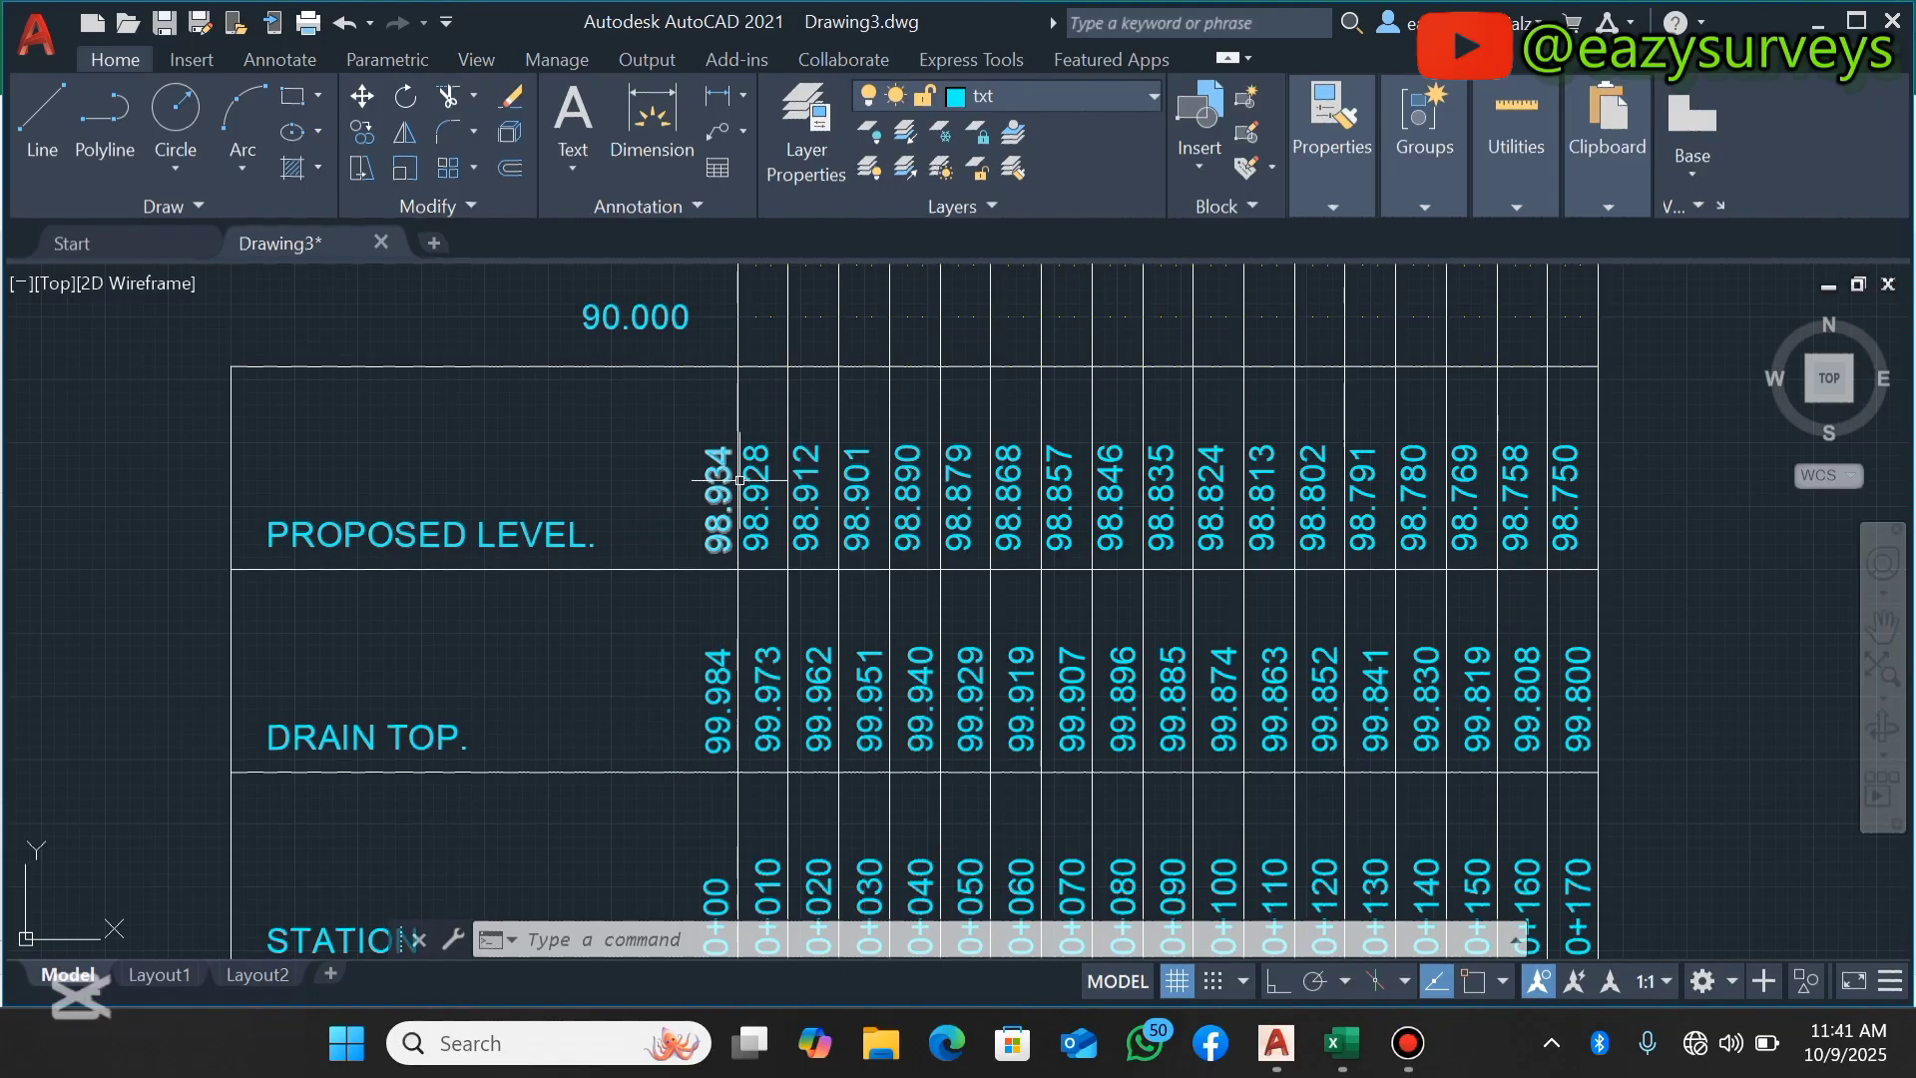
mouse_move(762, 489)
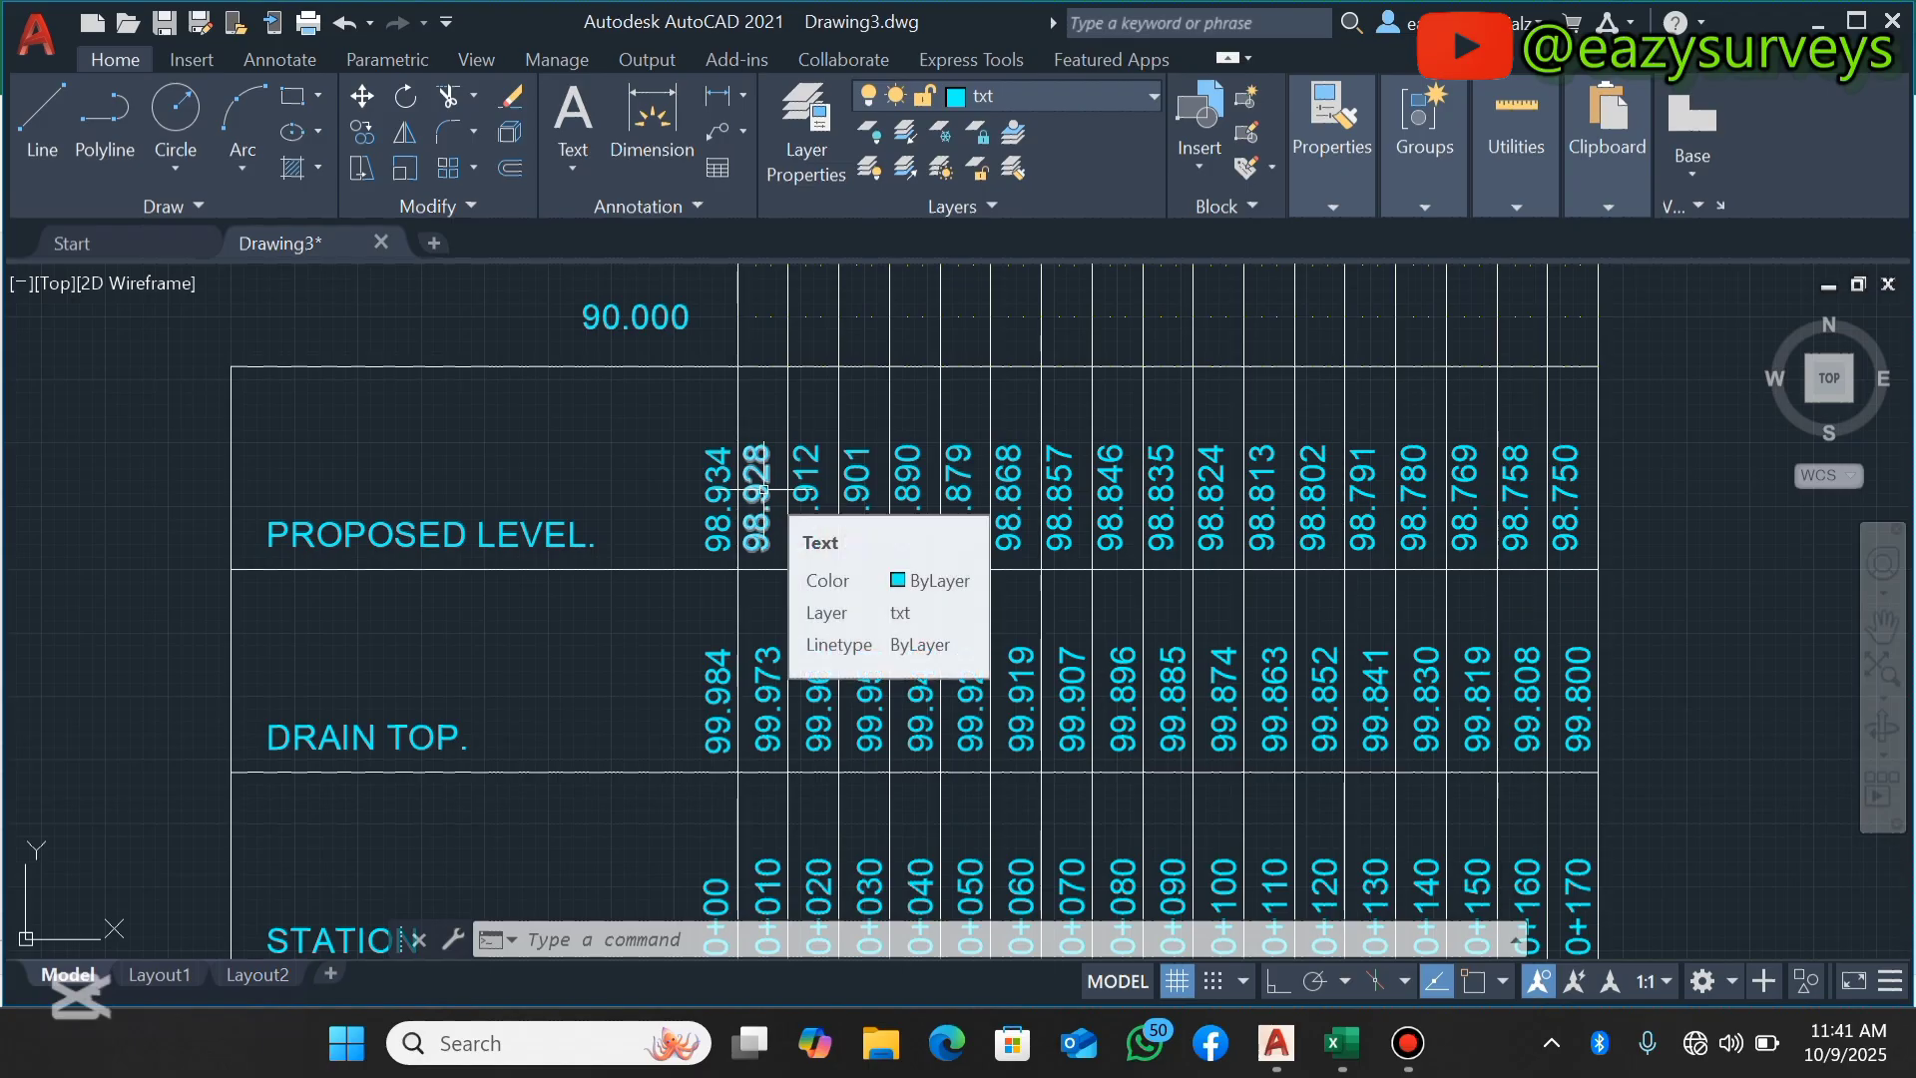
click(774, 656)
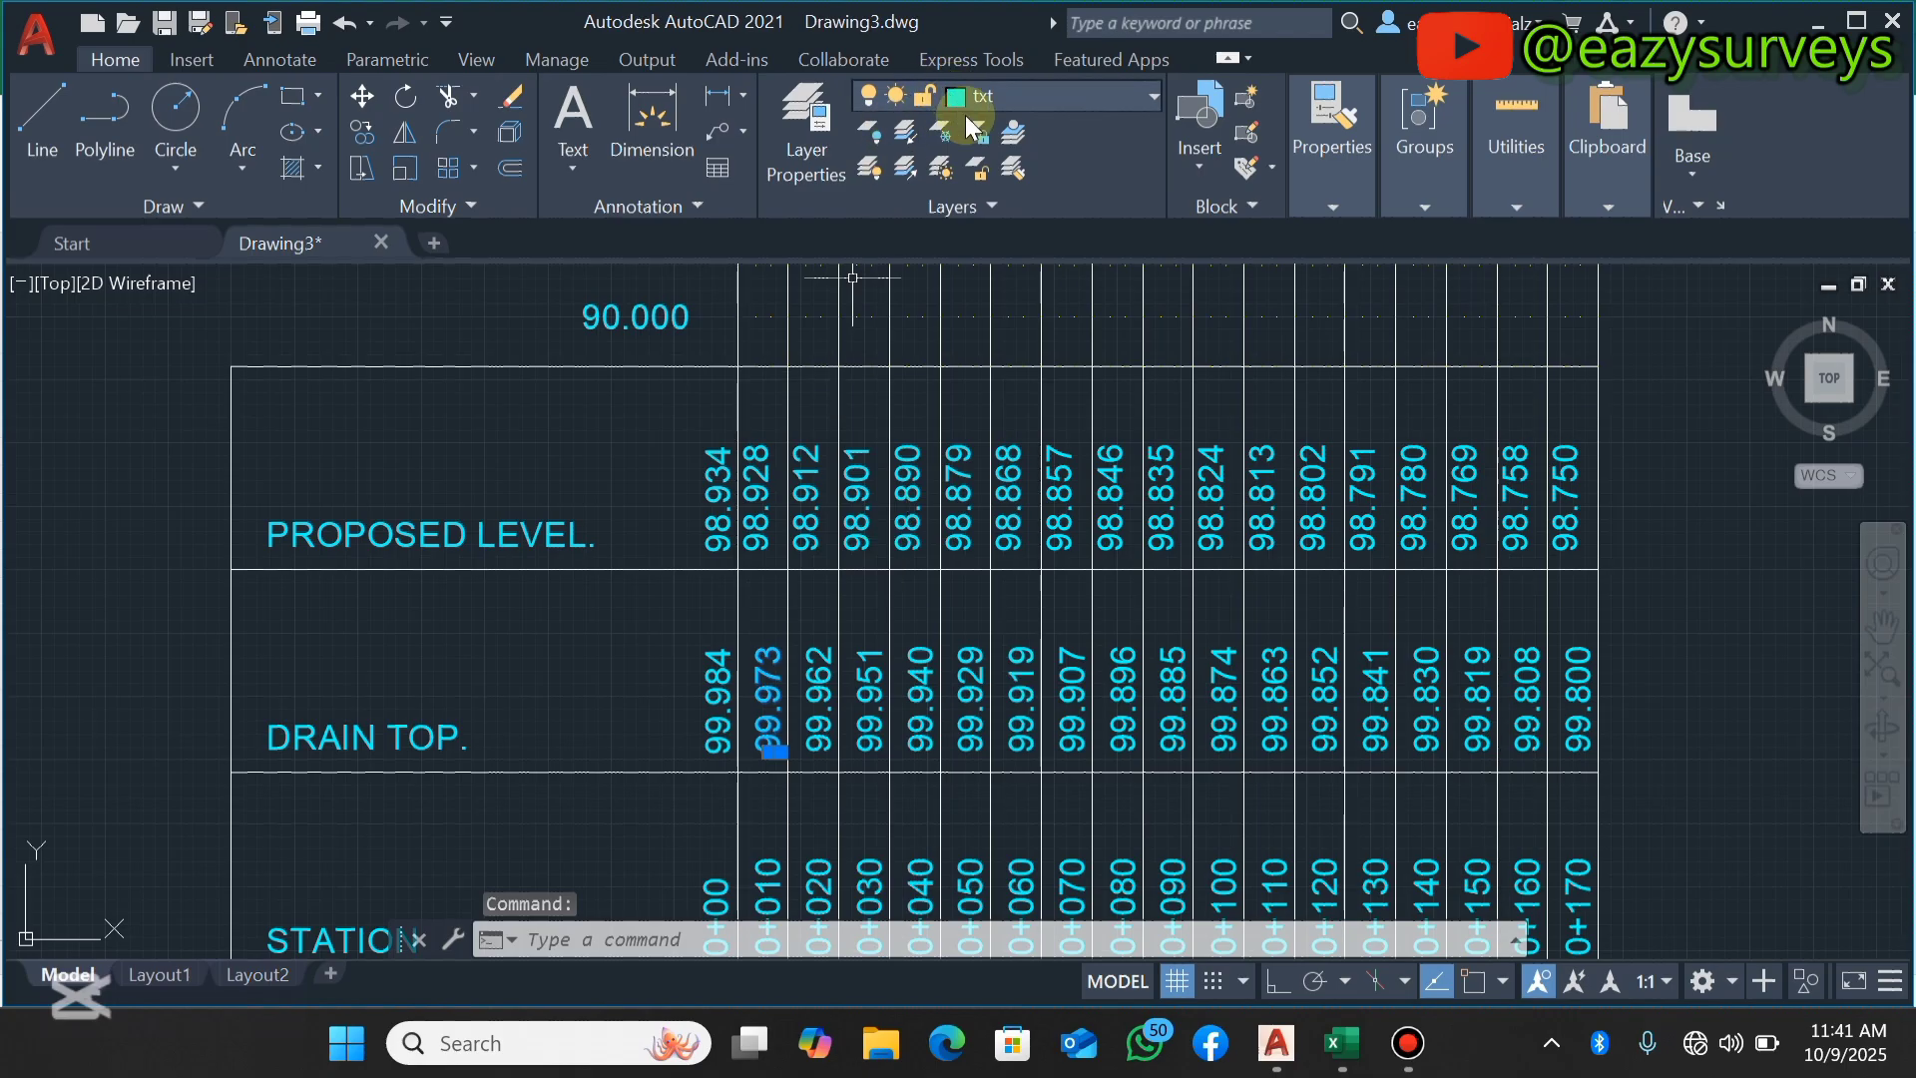
click(827, 135)
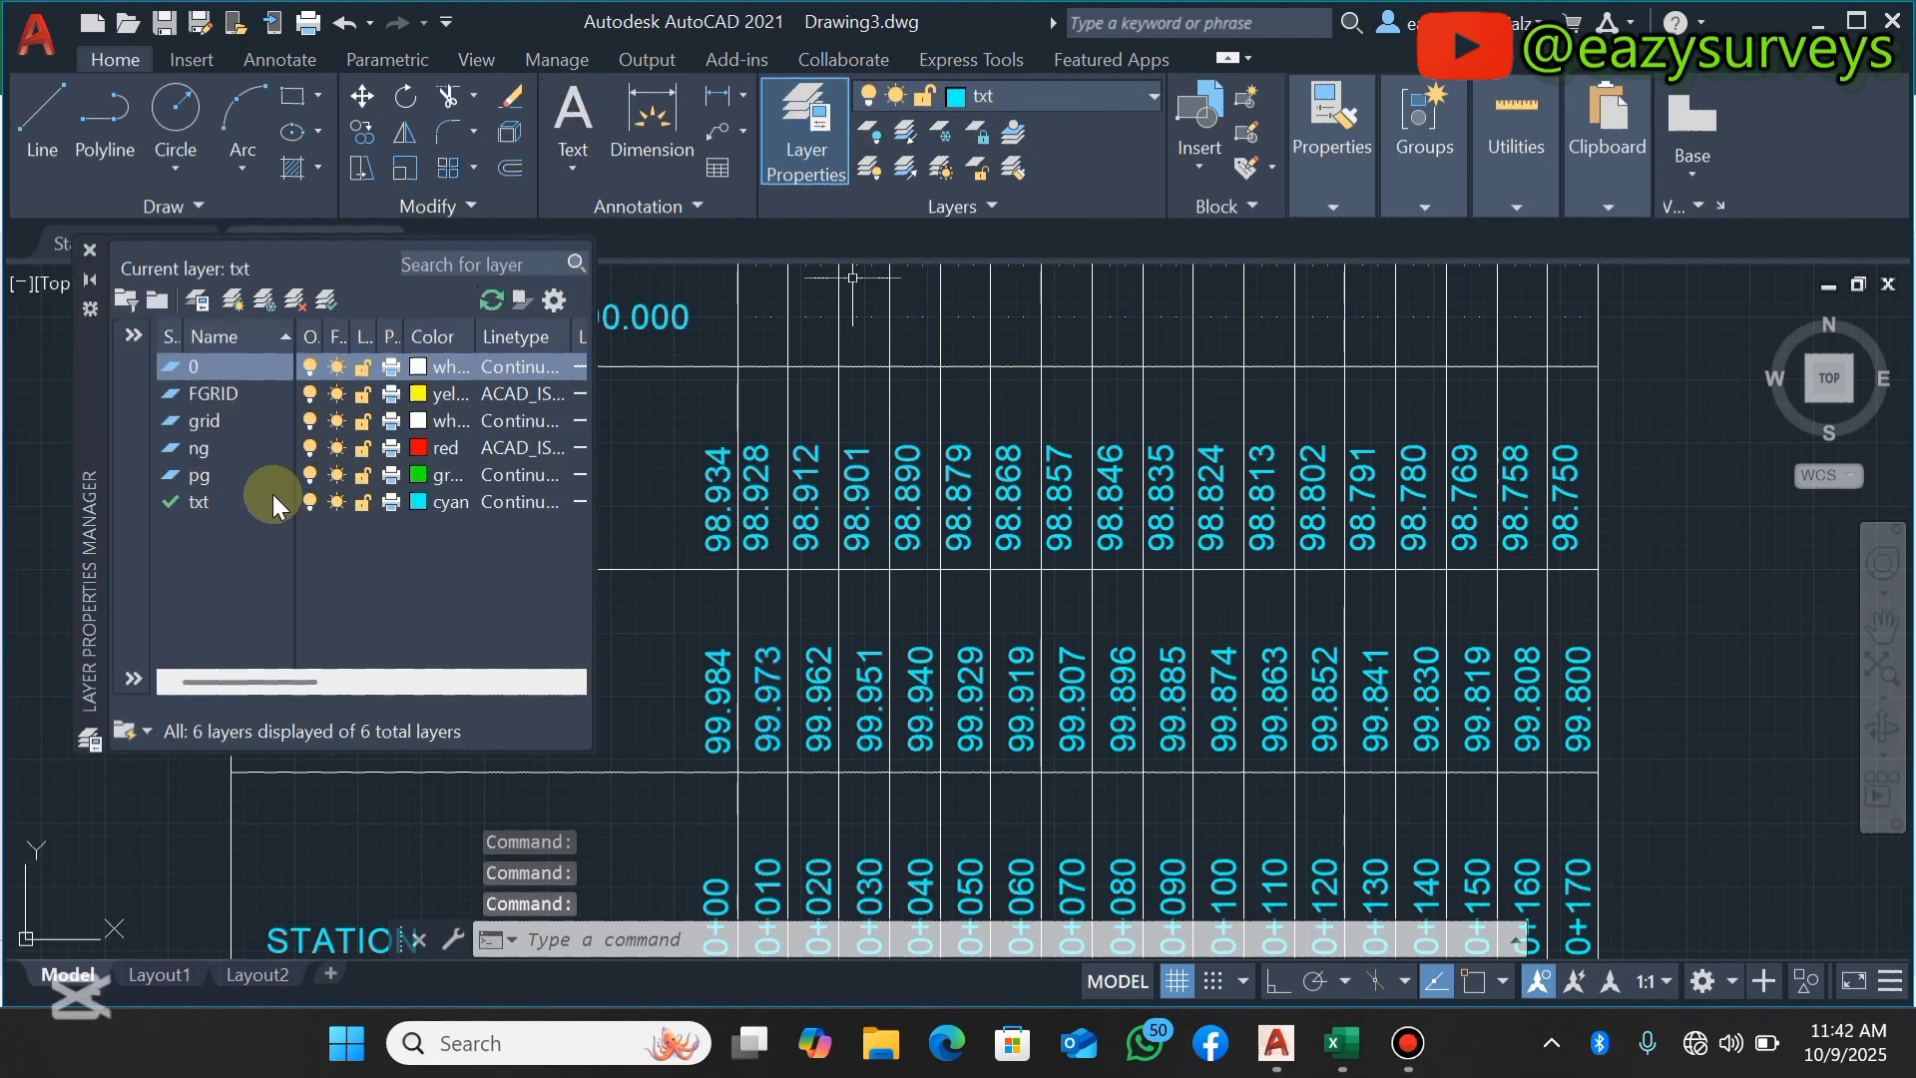
click(420, 502)
click(720, 579)
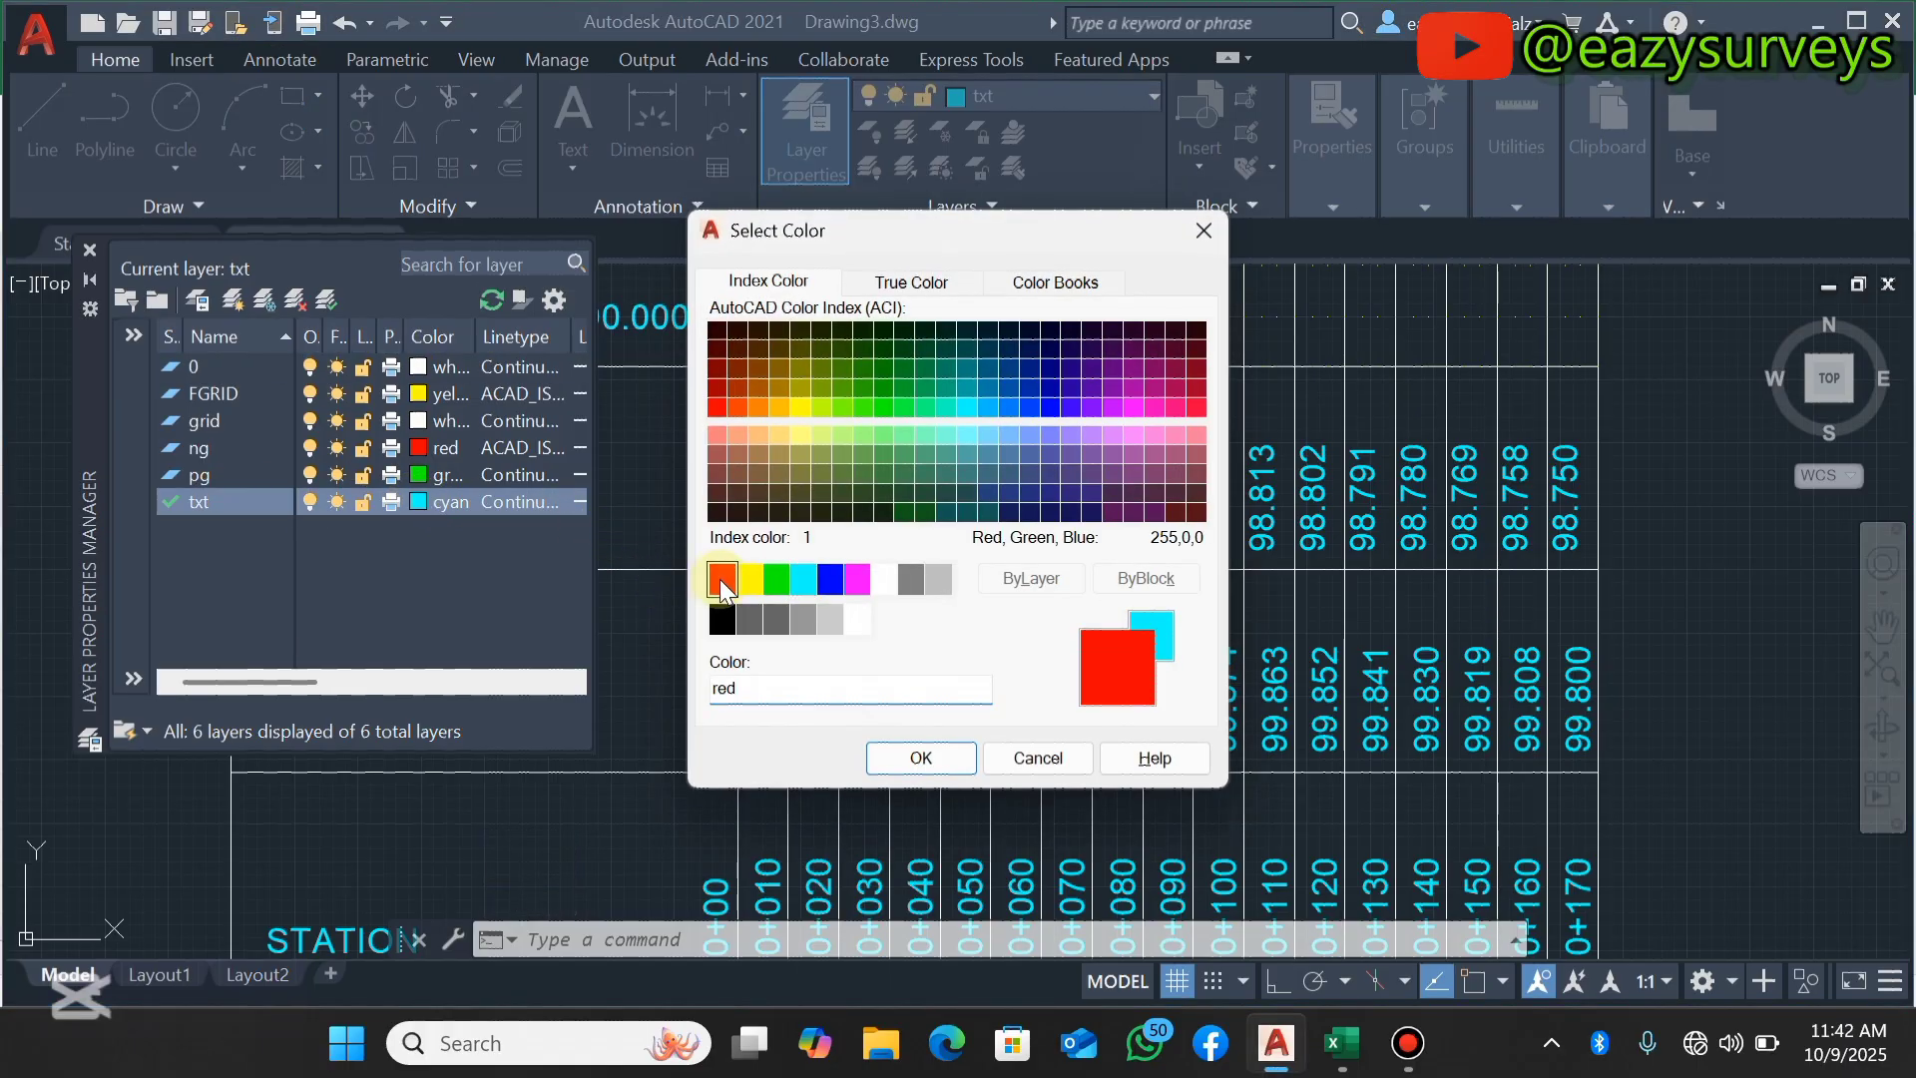
click(908, 761)
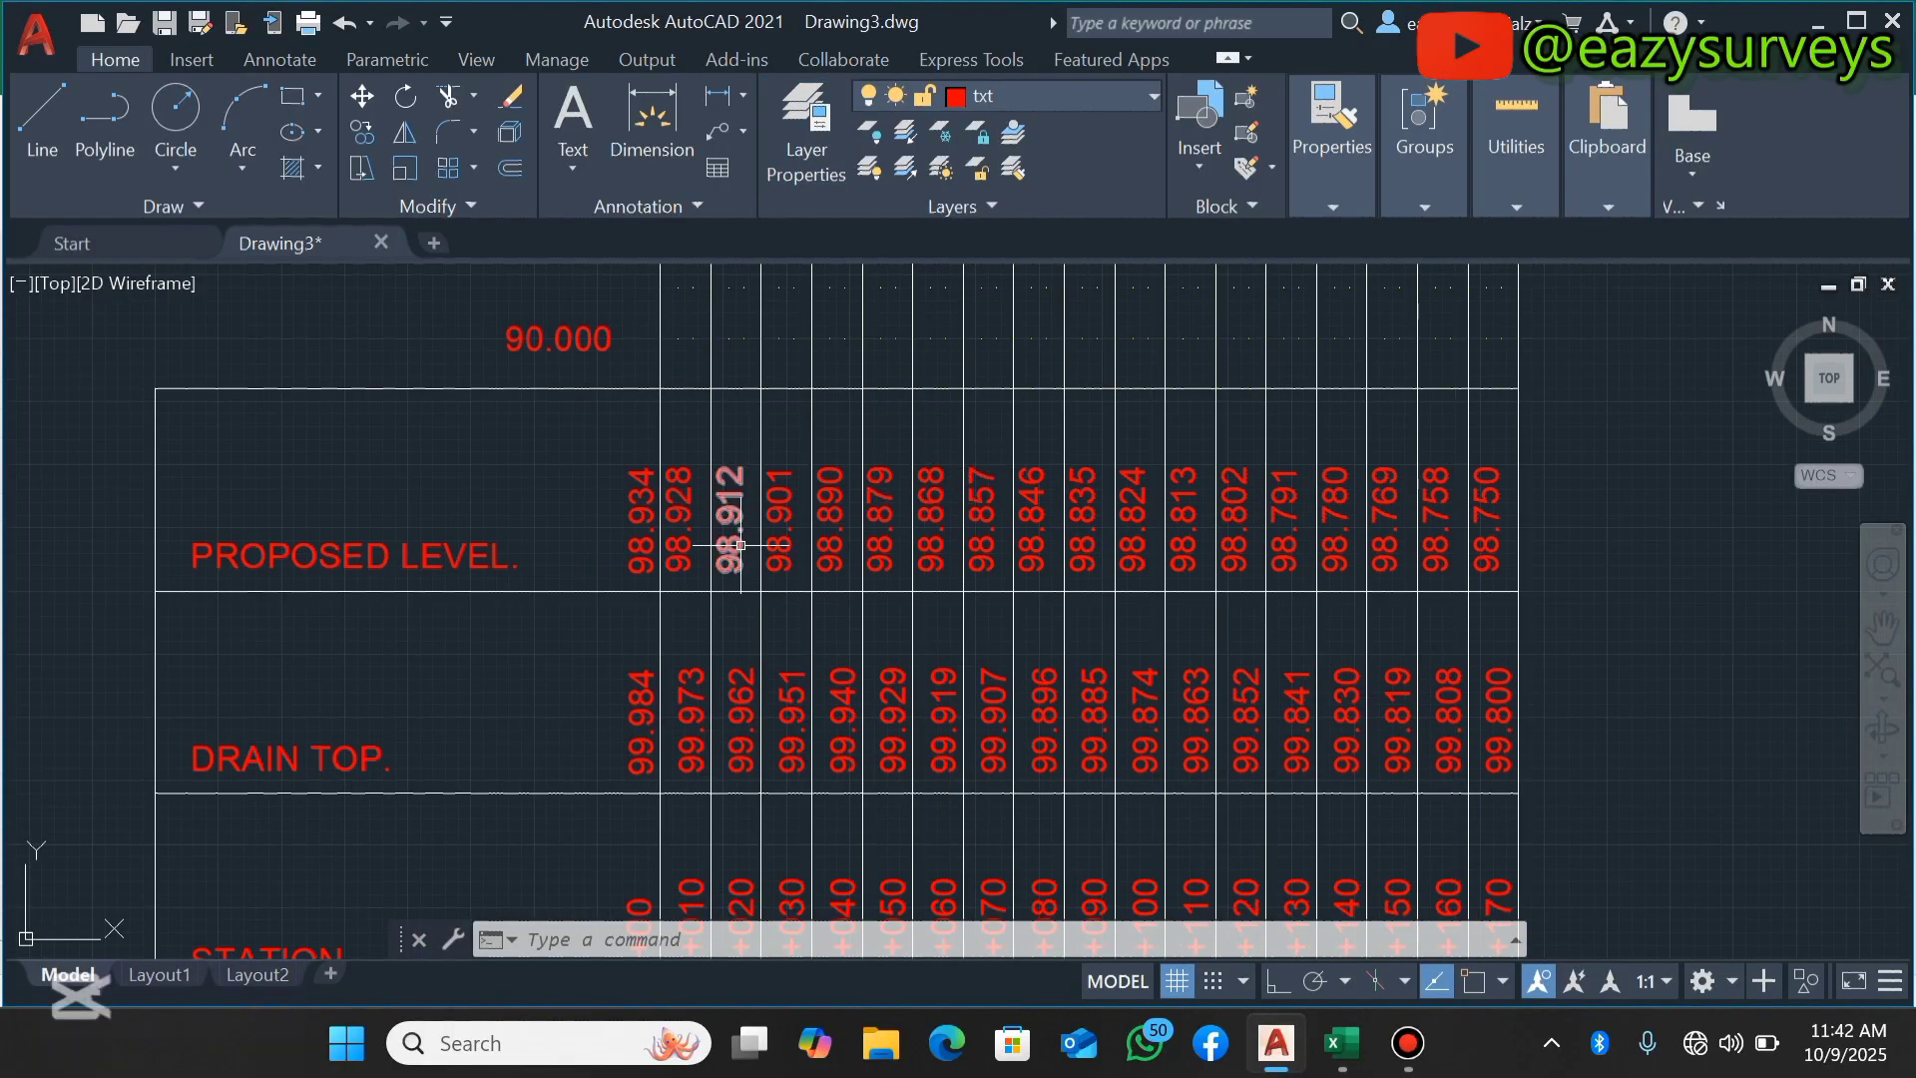
Set the color of the PROPOSED LEVEL., DRAIN TOP. and STATION row labels to White and clear the selection.
scroll(740, 545, down, 2)
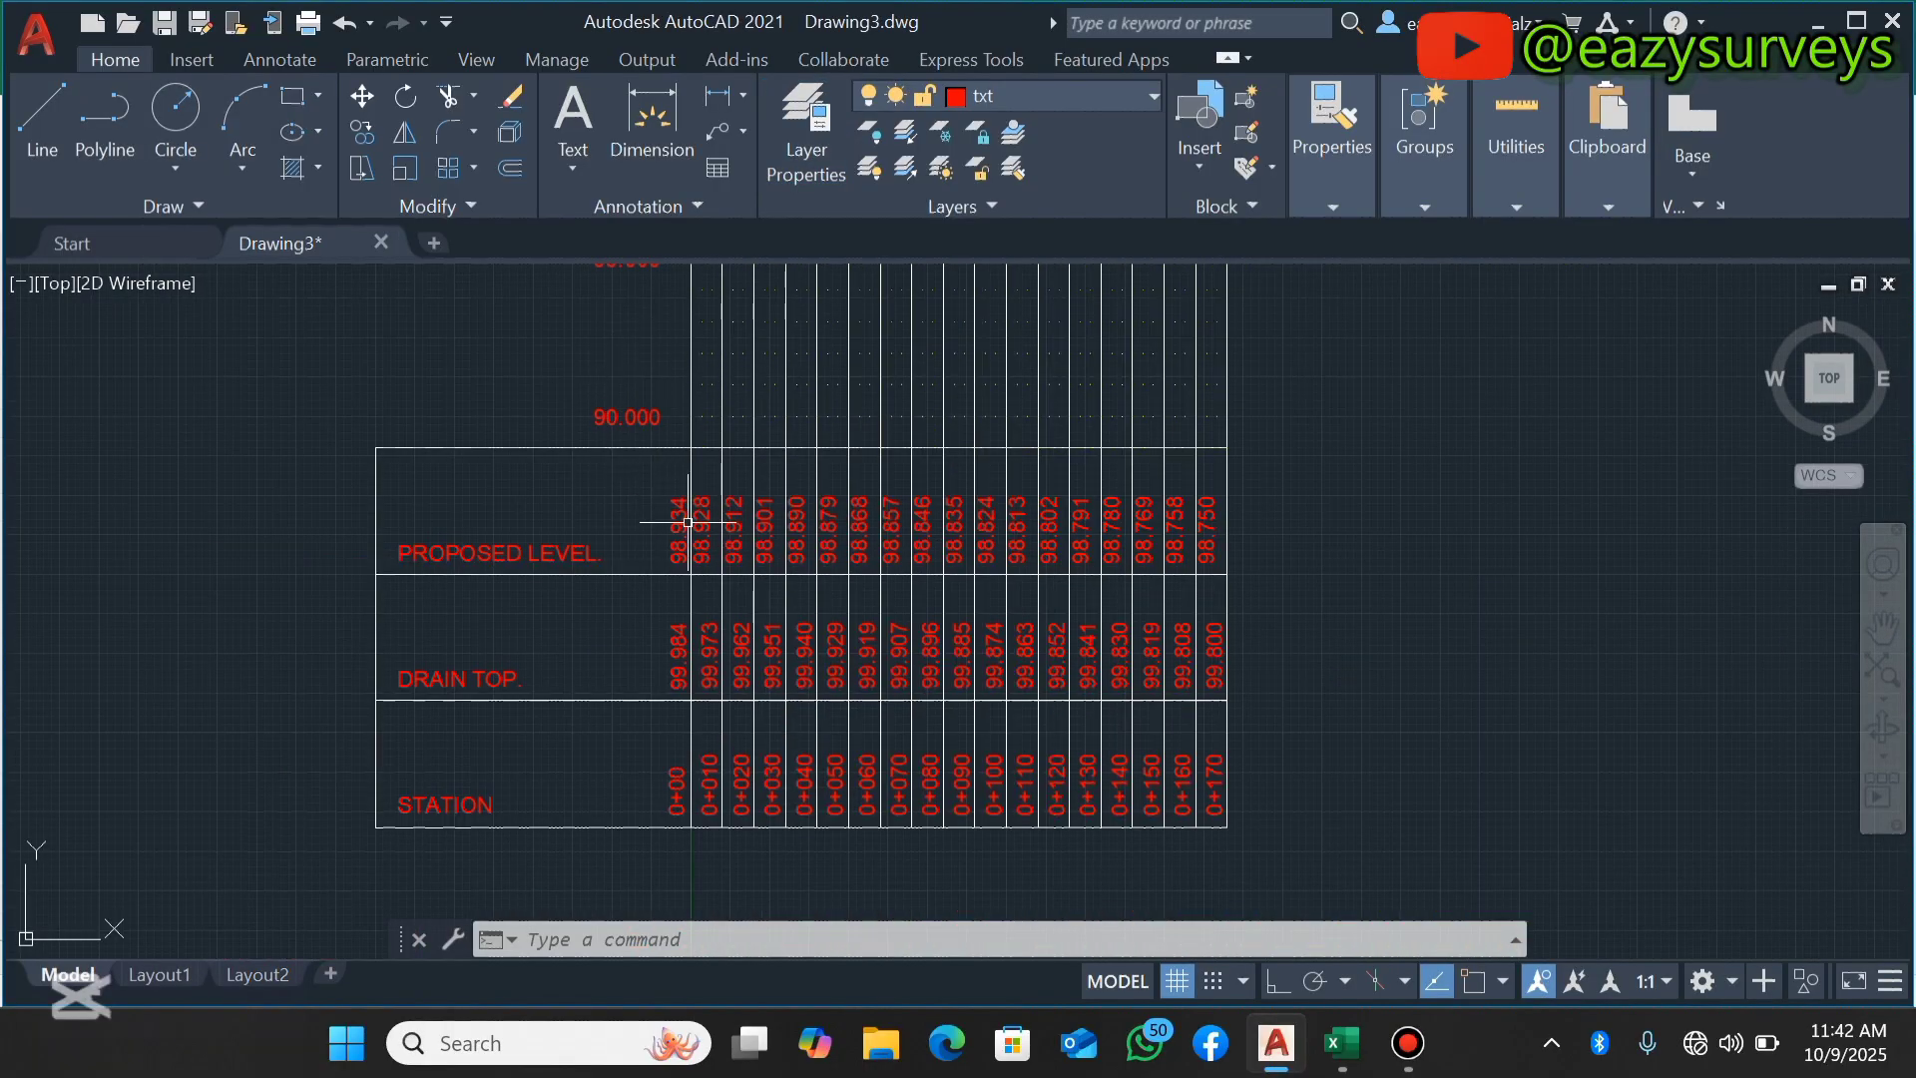
scroll(703, 530, up, 2)
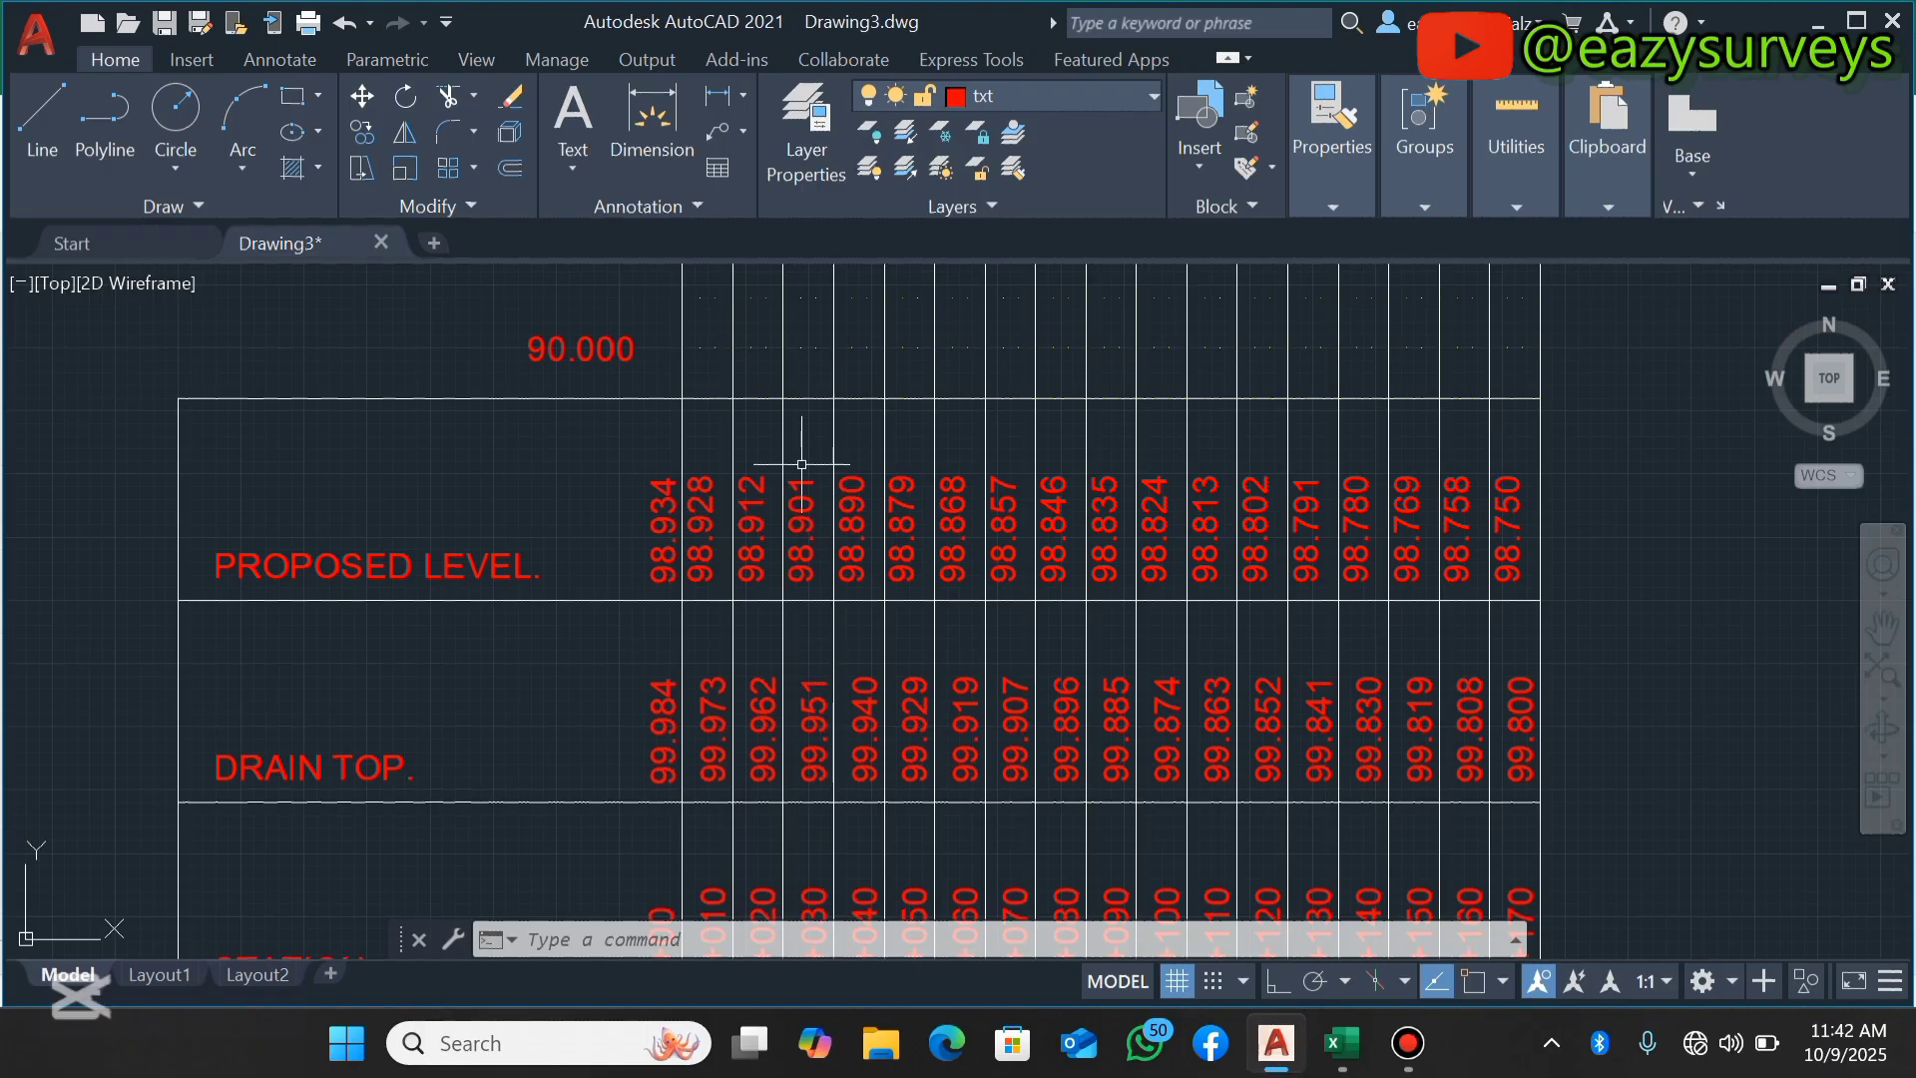
scroll(904, 454, down, 2)
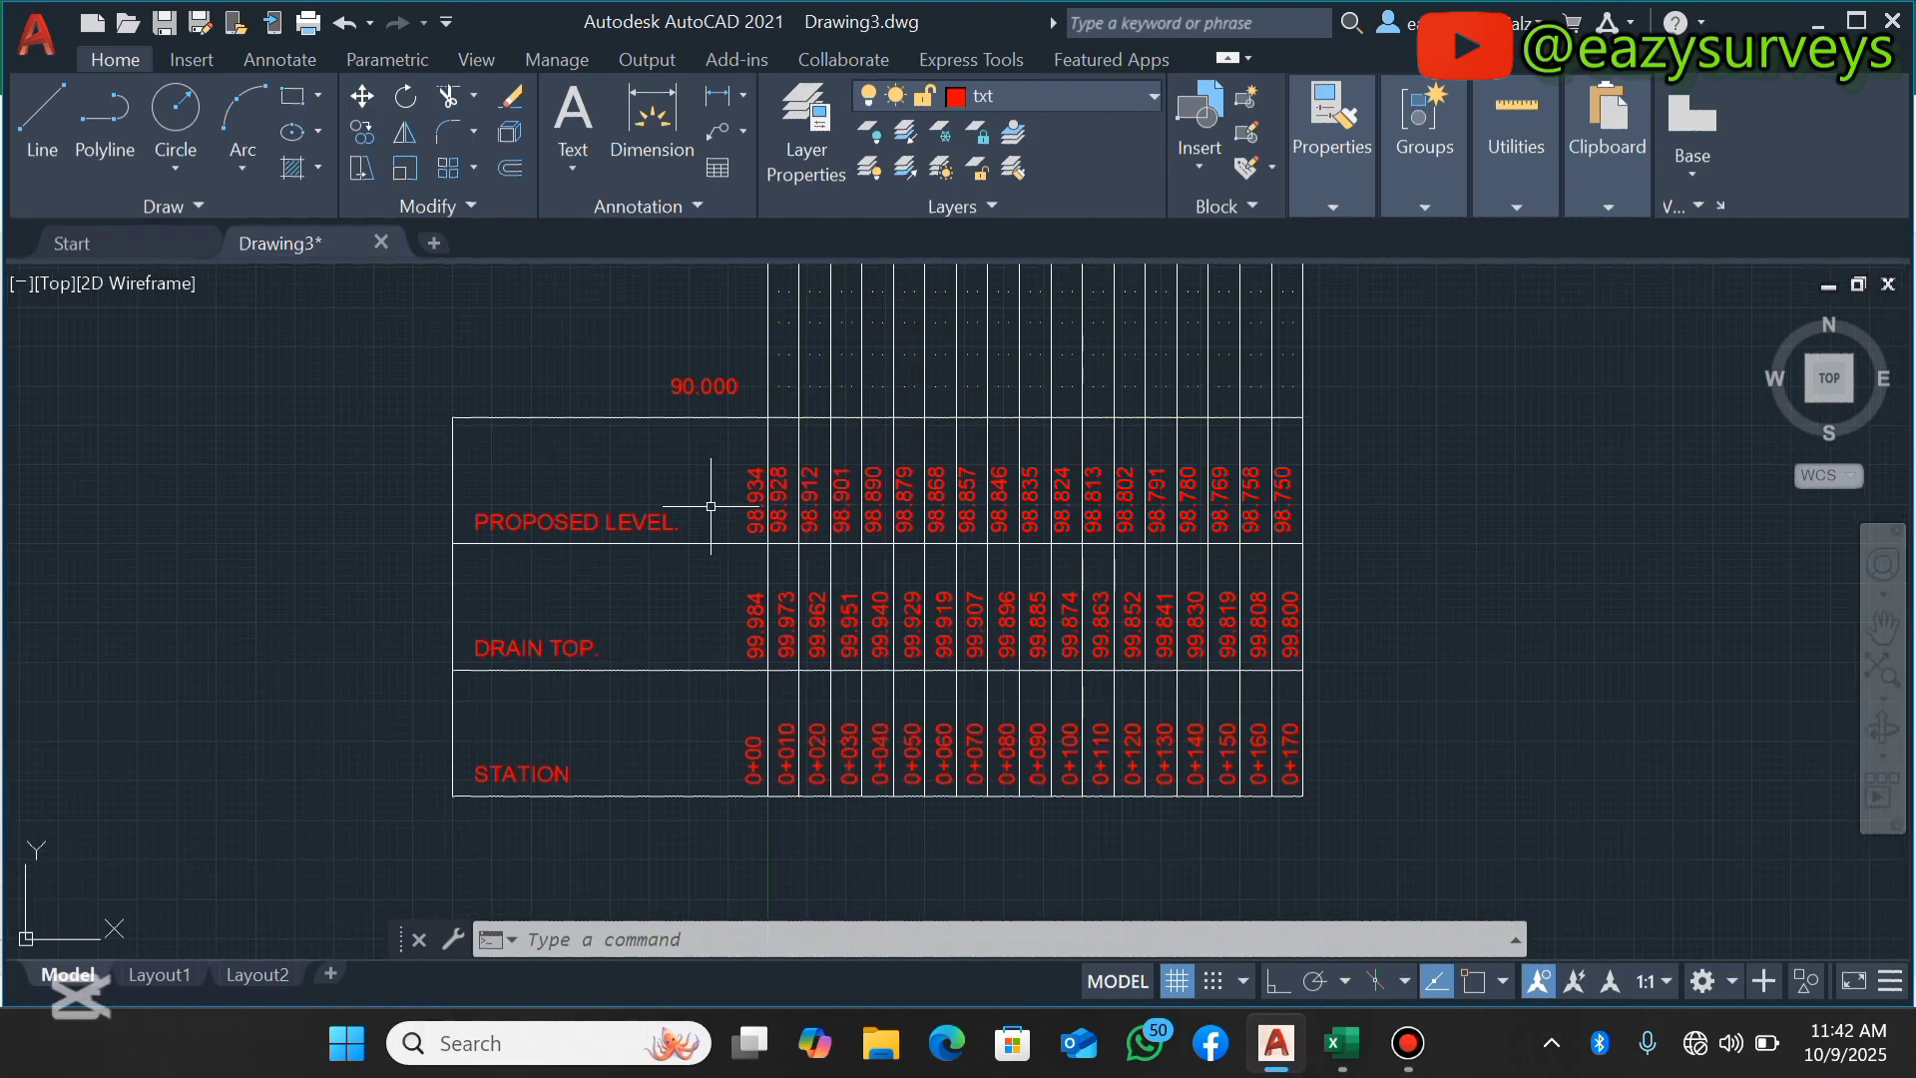
click(638, 523)
click(539, 647)
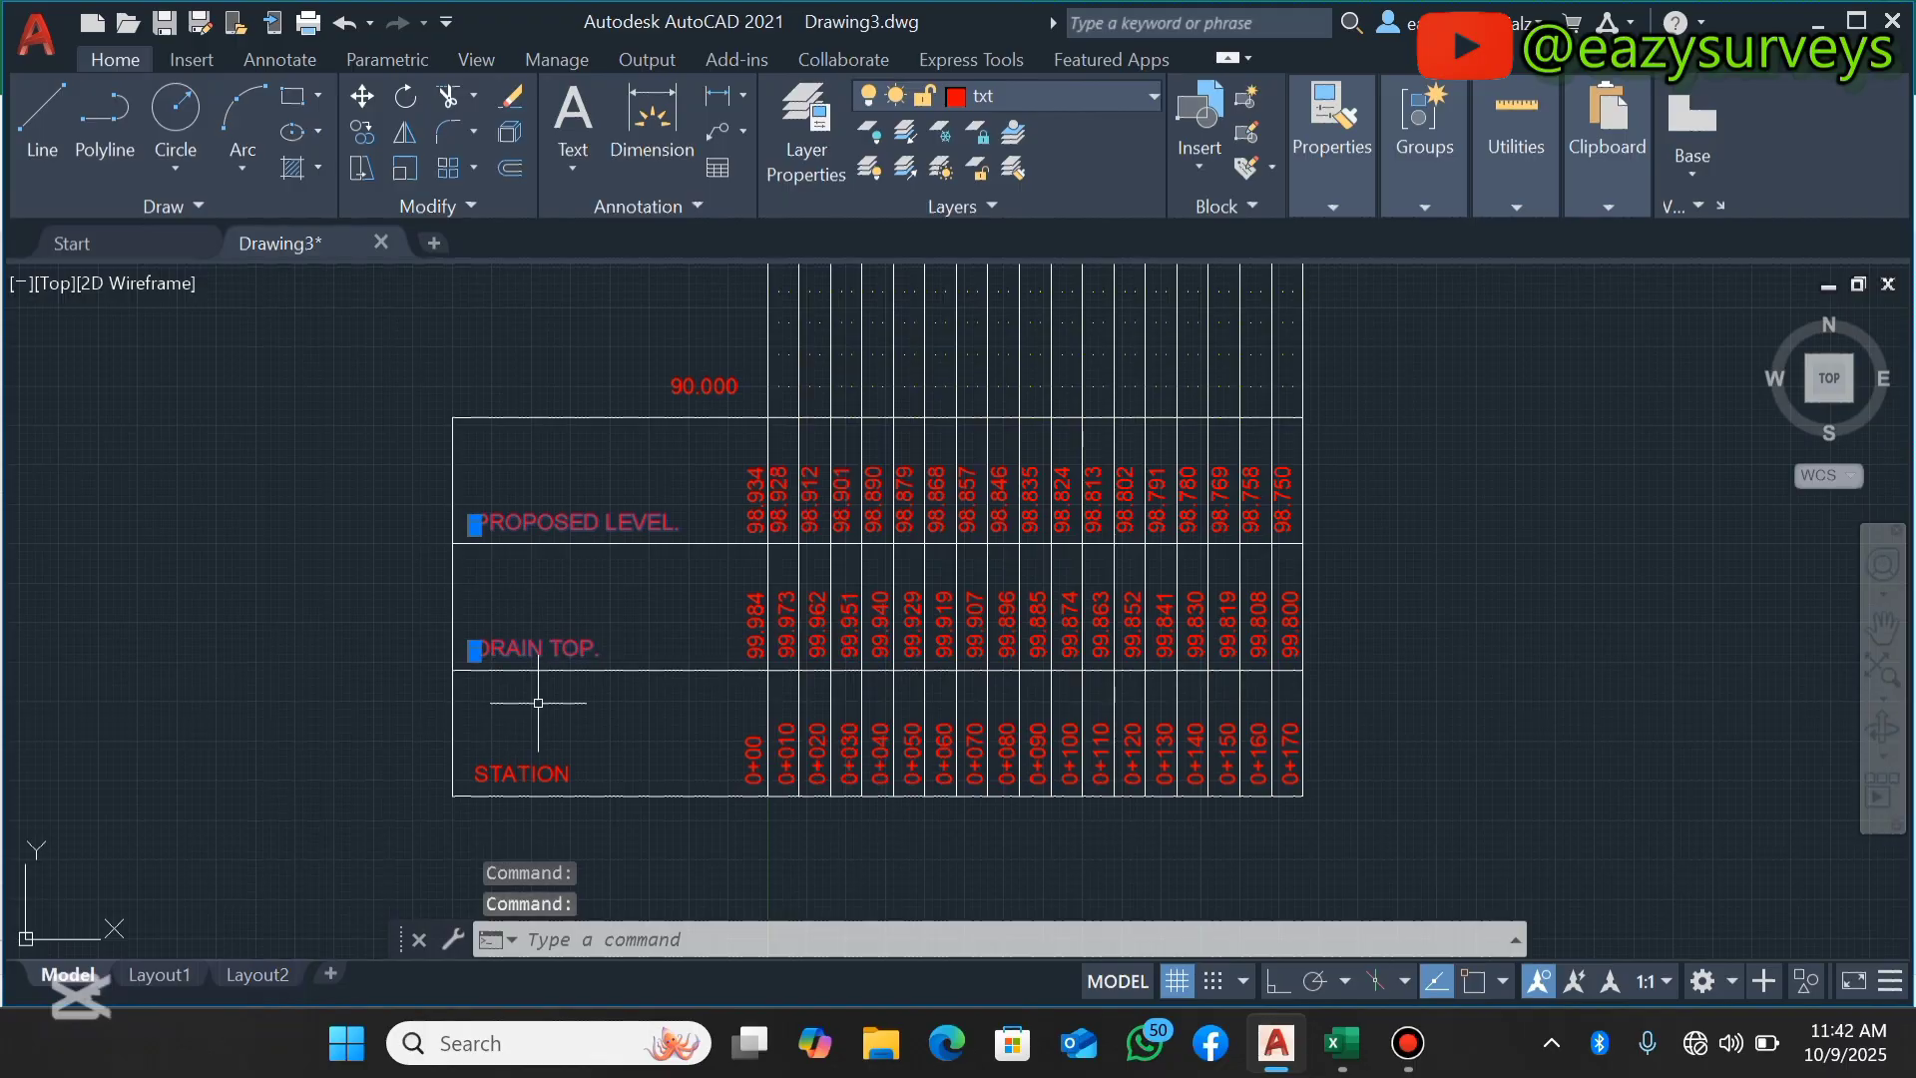
click(534, 765)
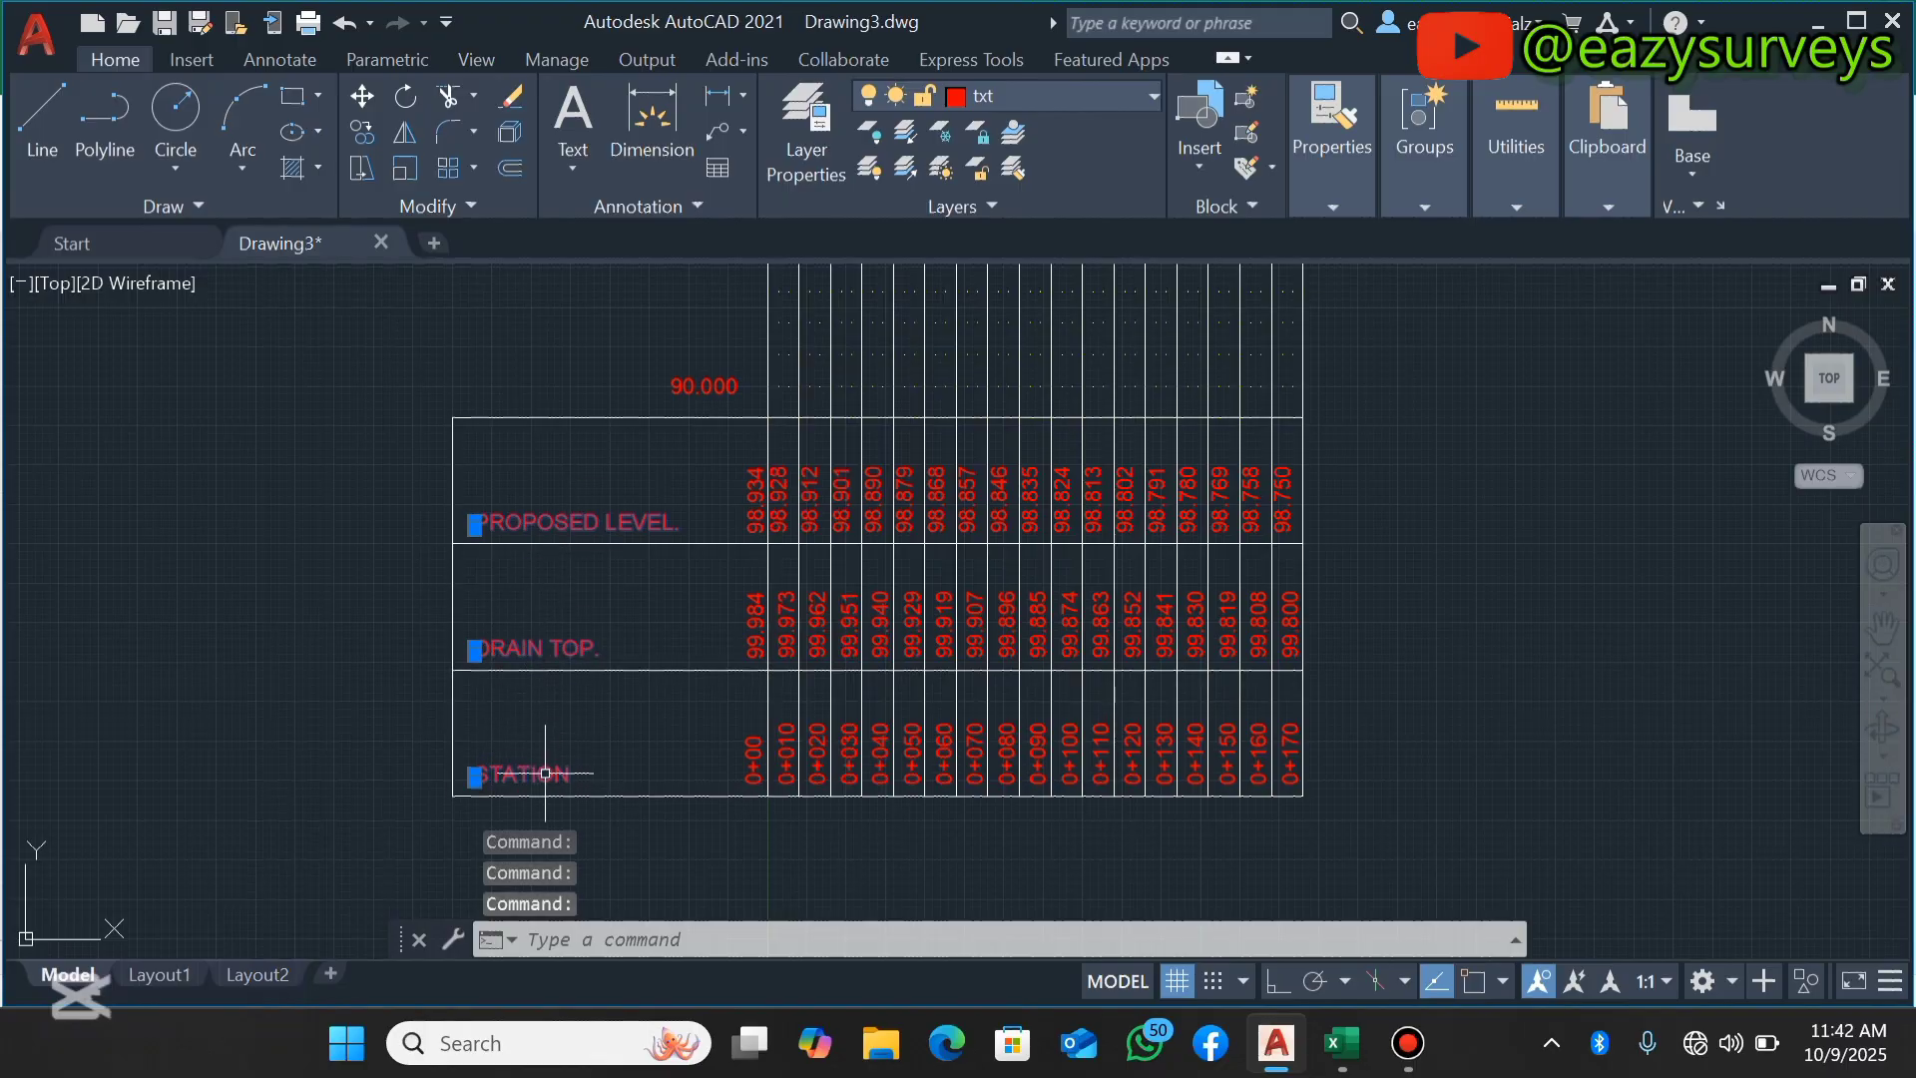
right_click(596, 509)
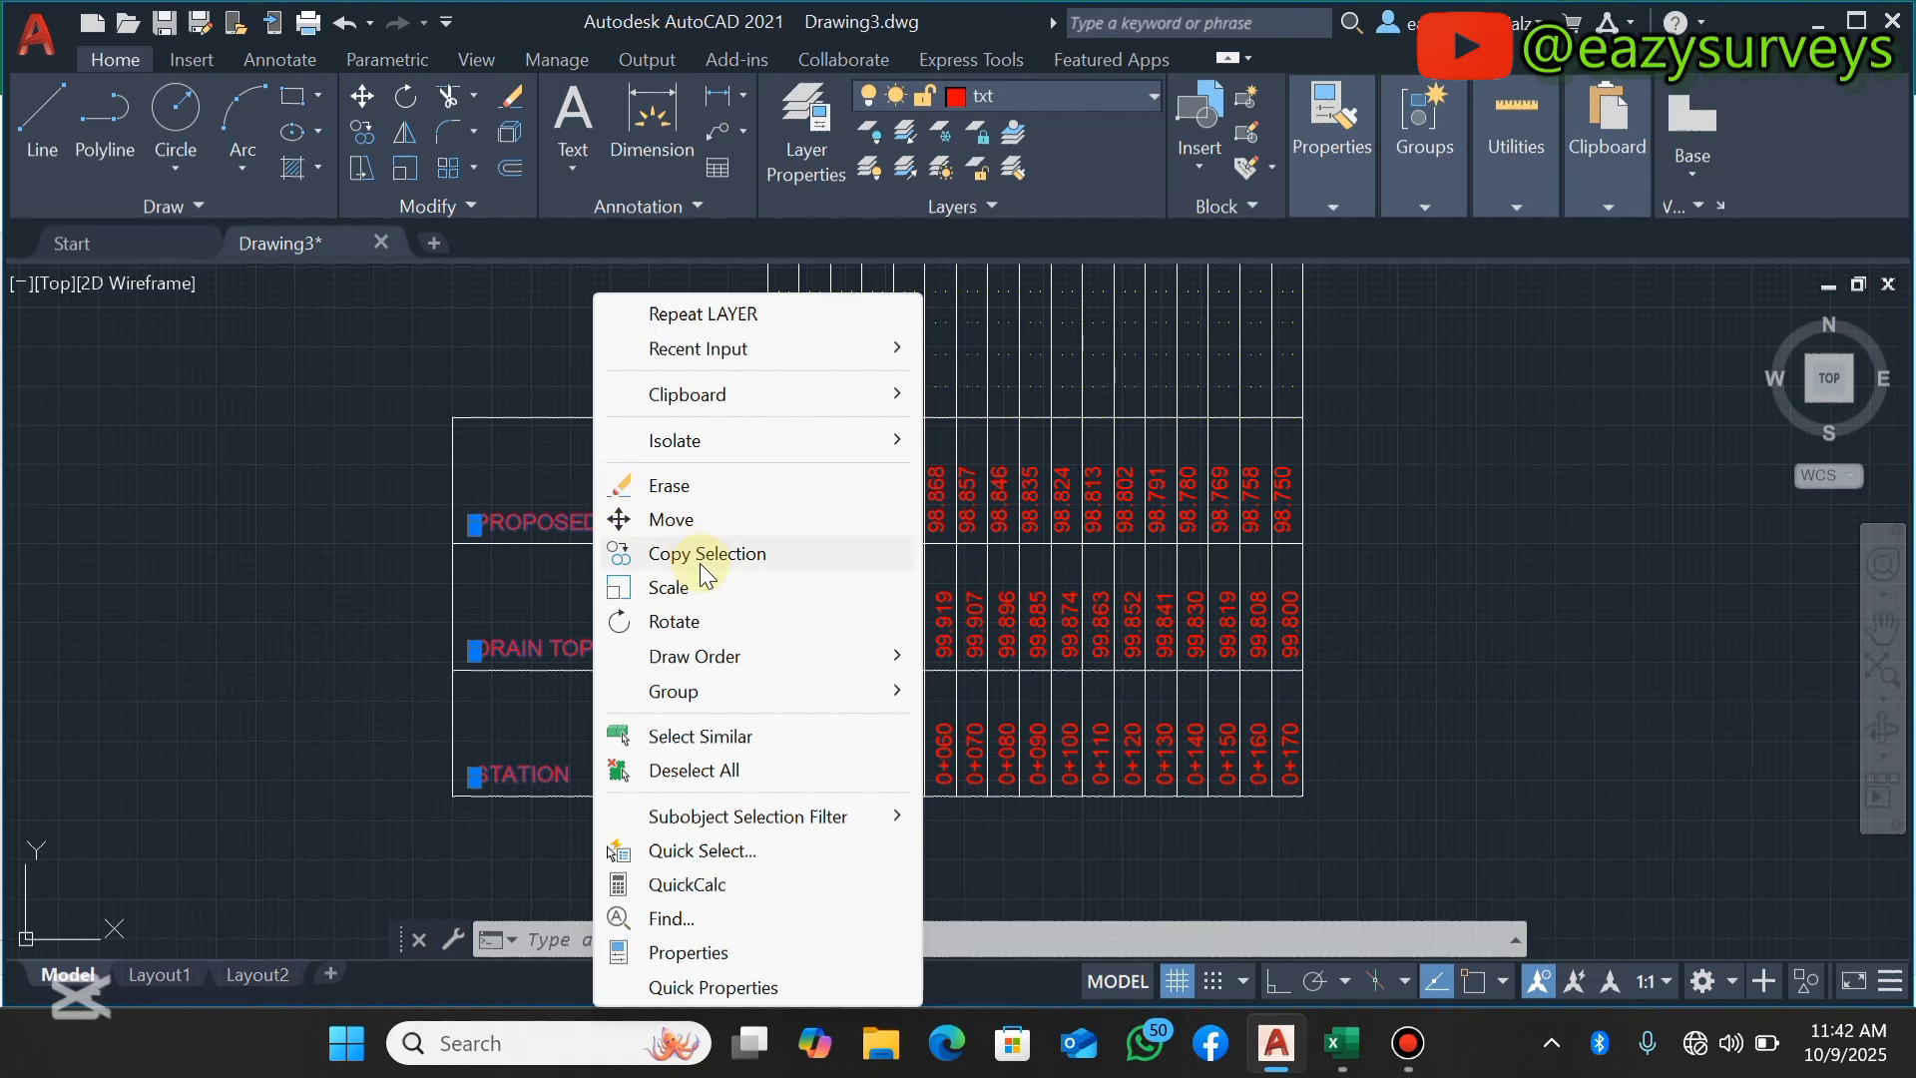
click(698, 952)
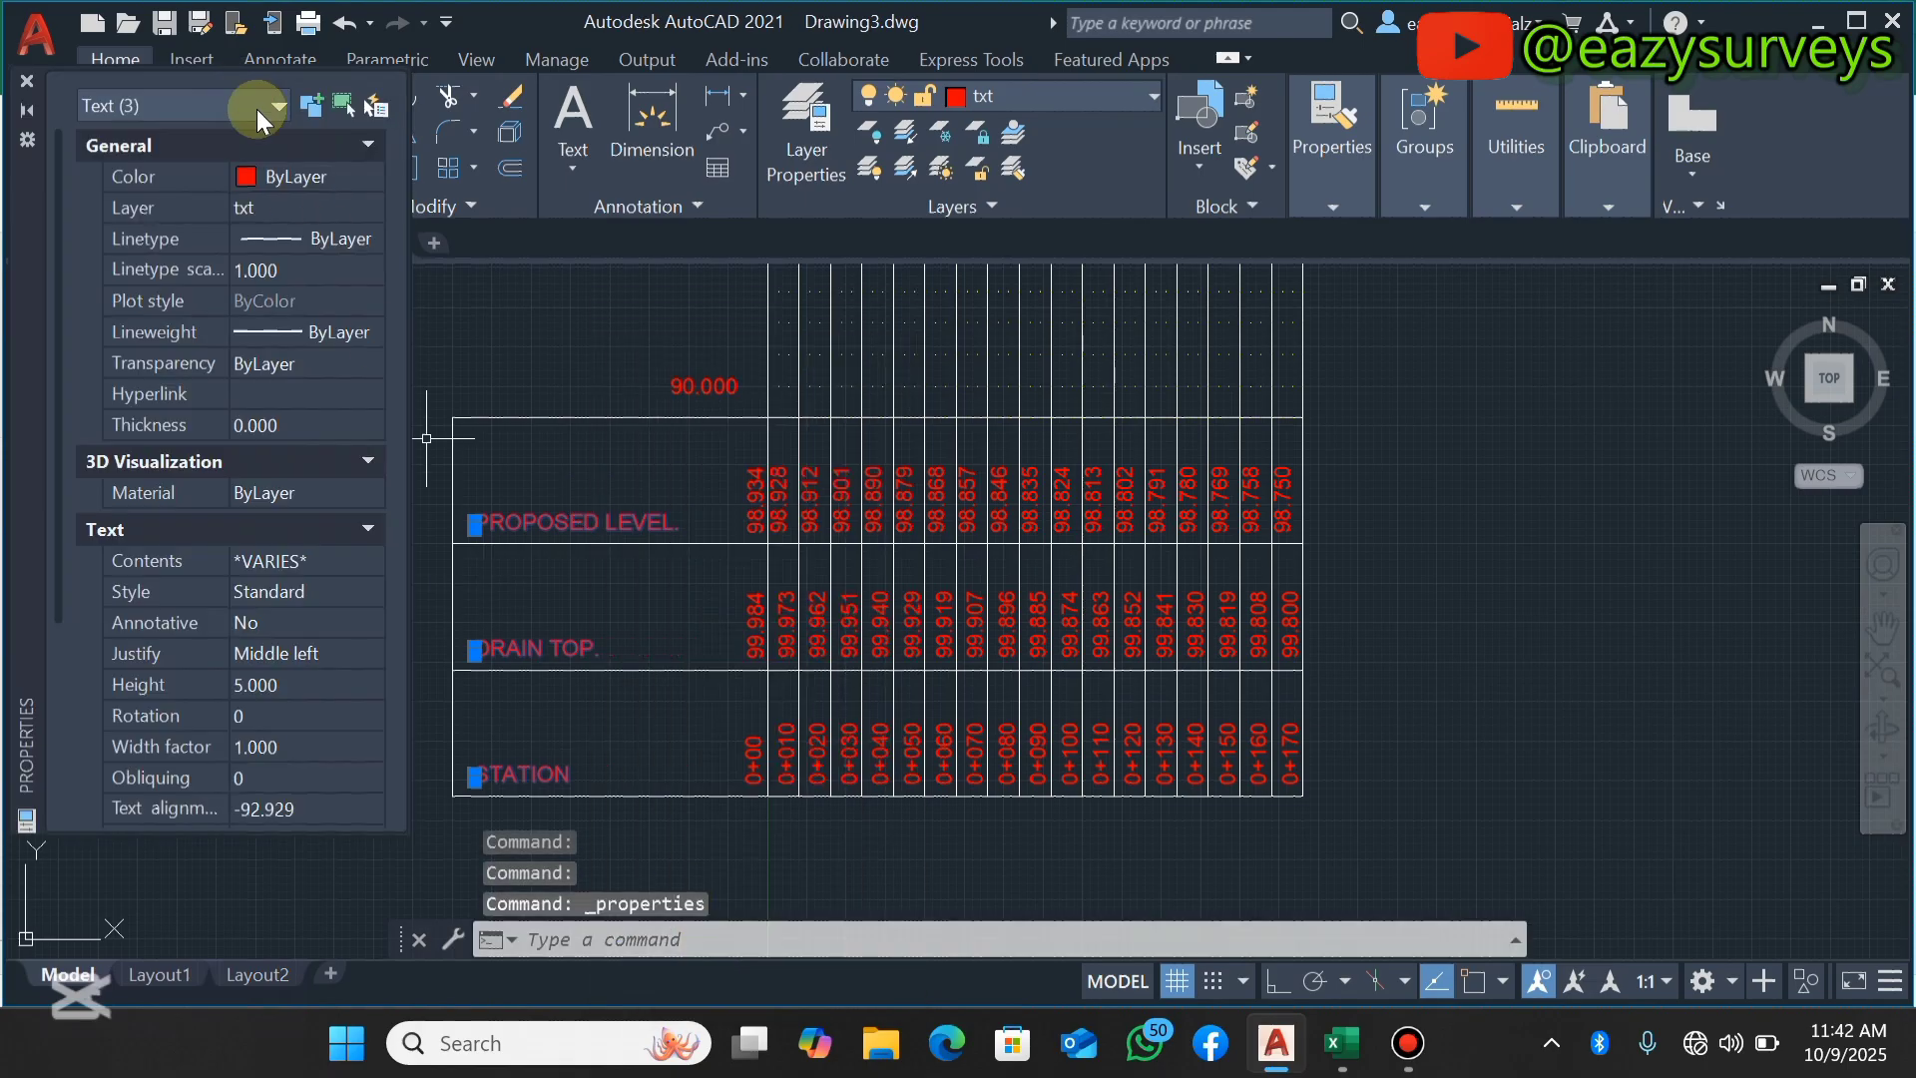
click(279, 173)
click(279, 174)
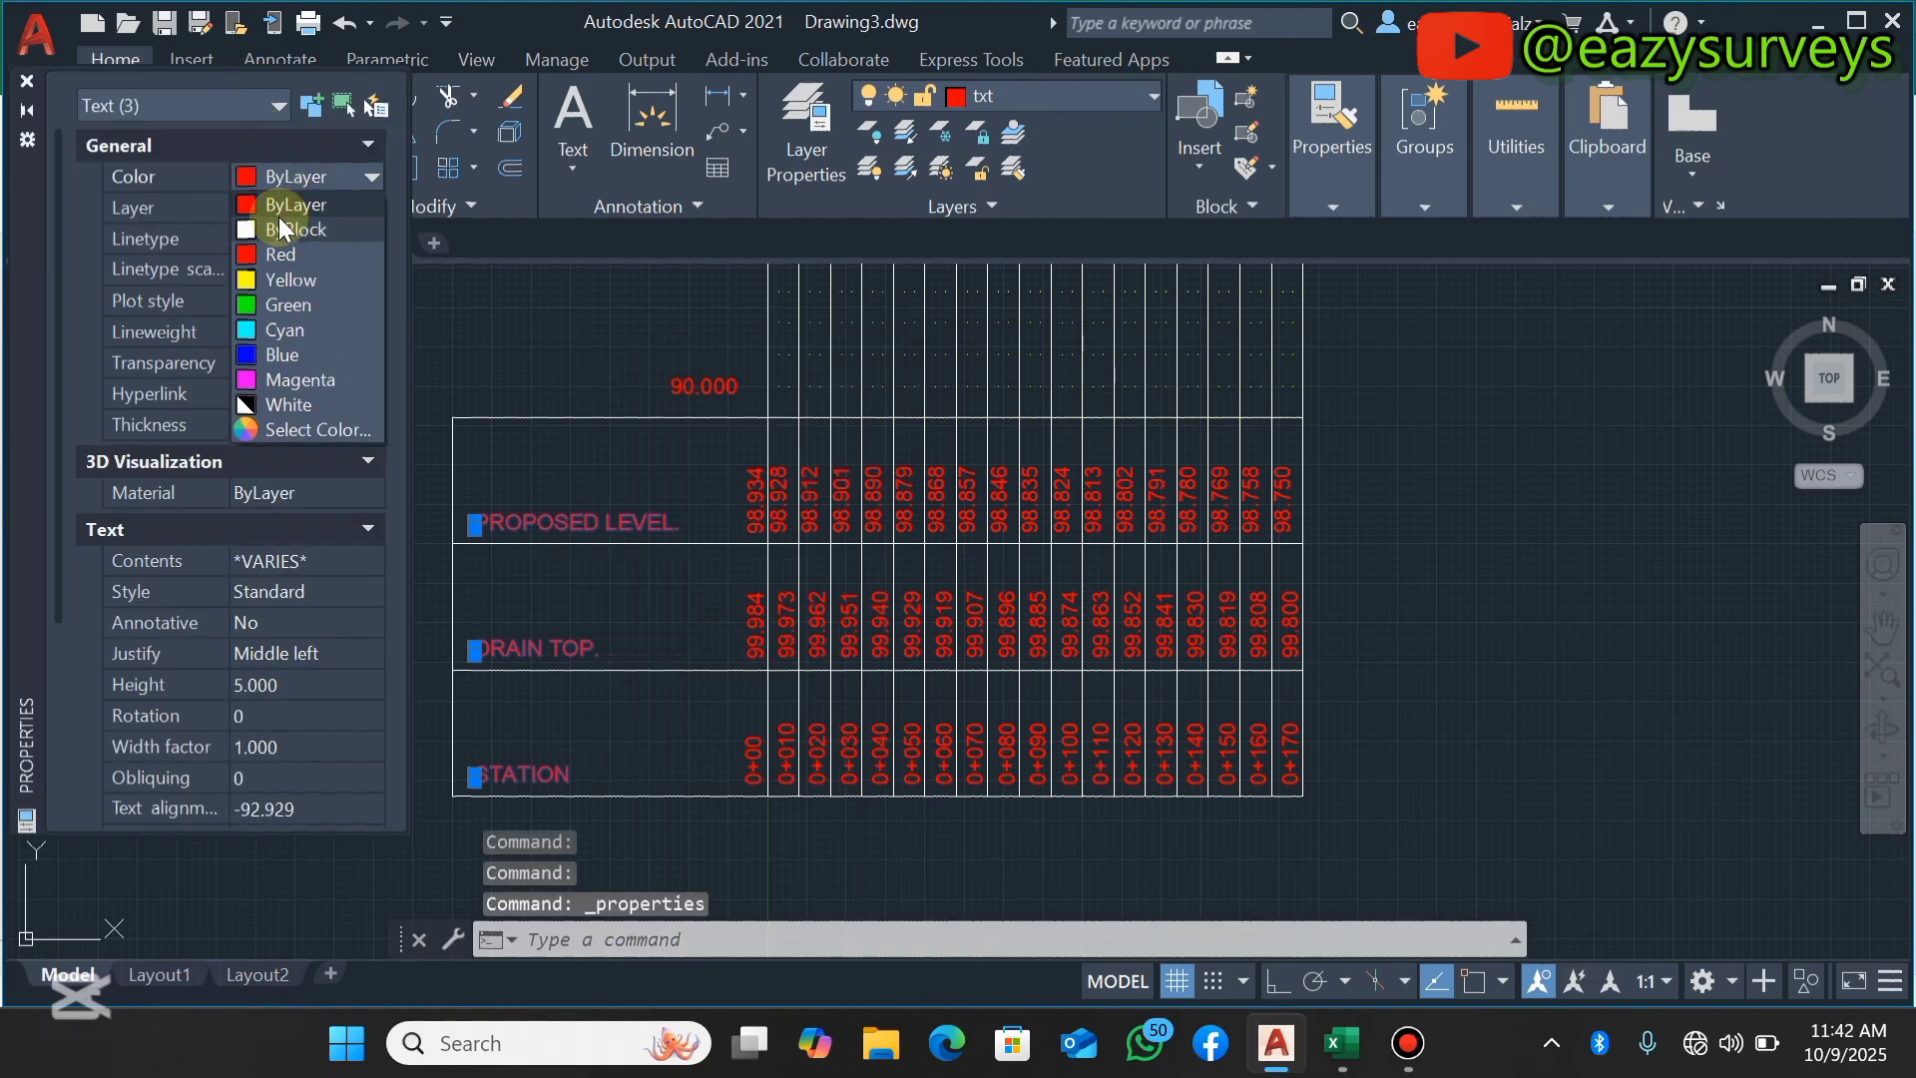
click(292, 406)
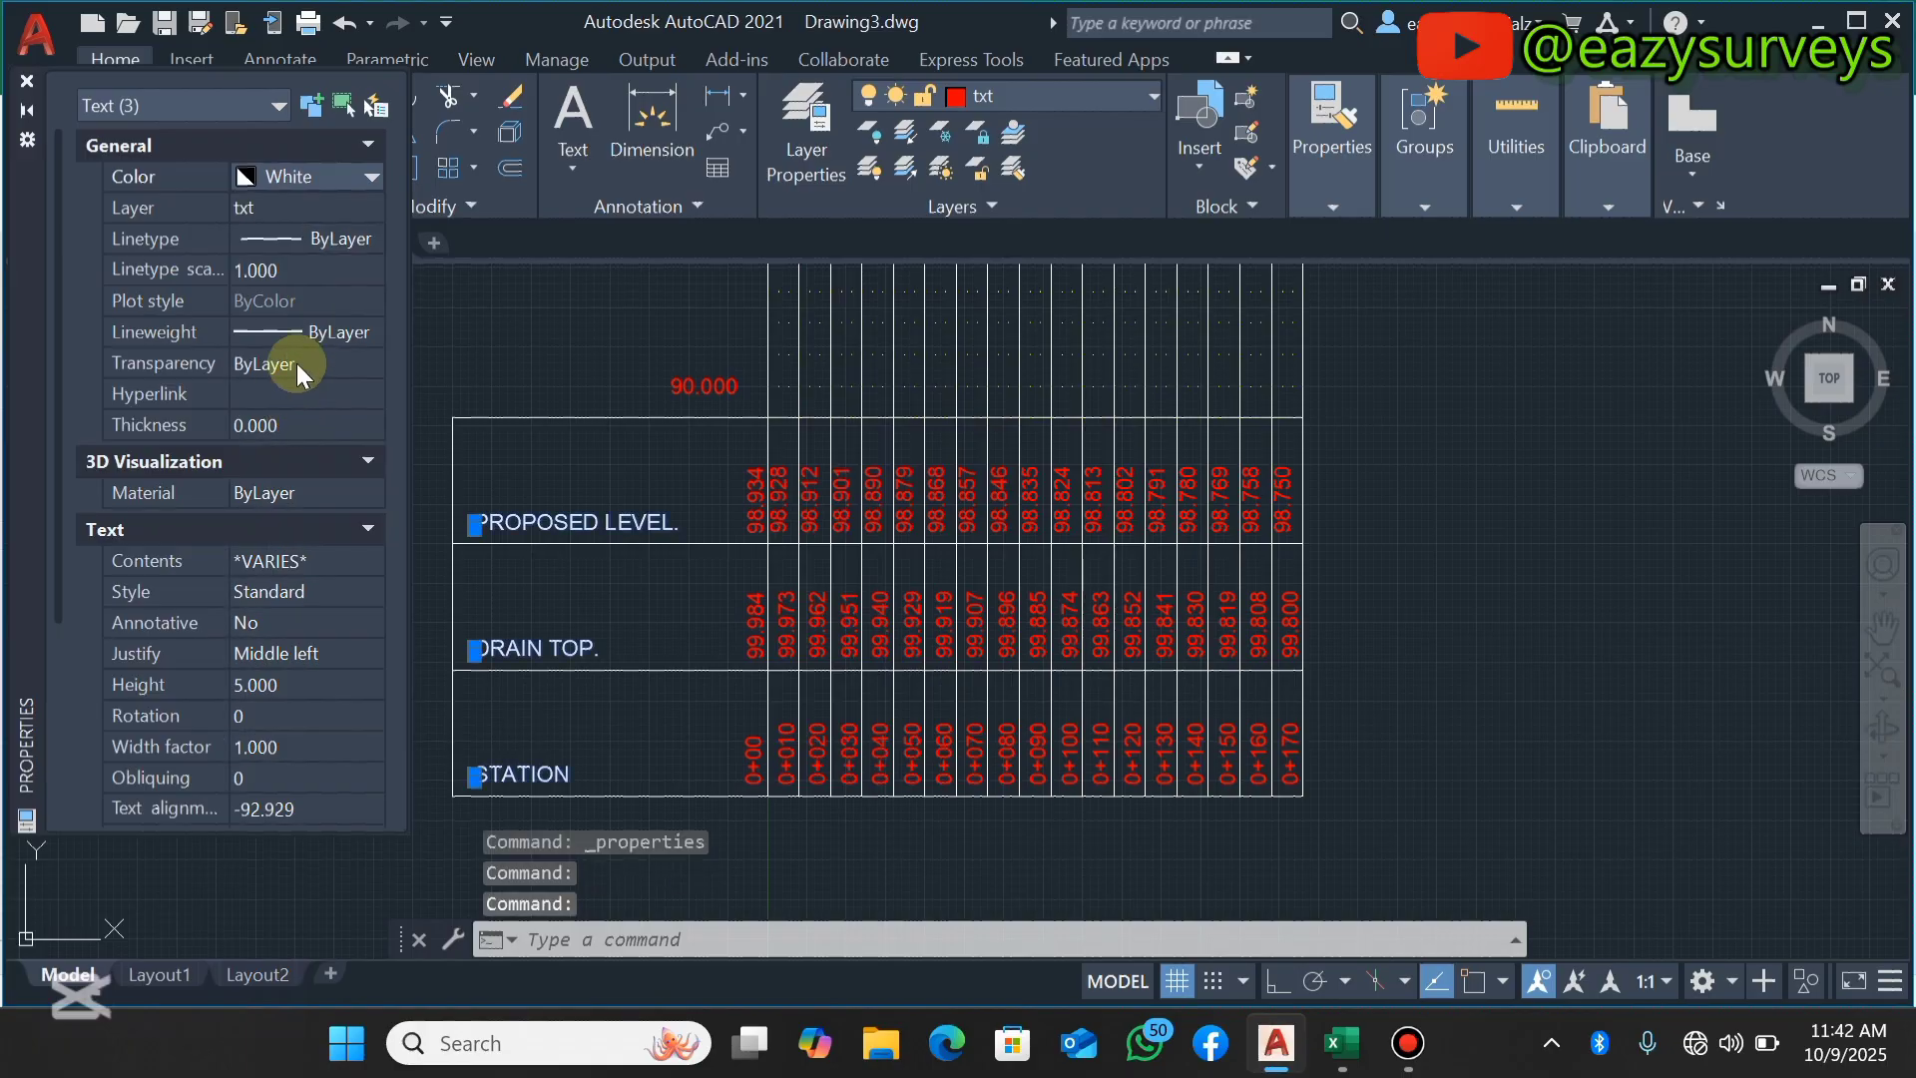
click(27, 80)
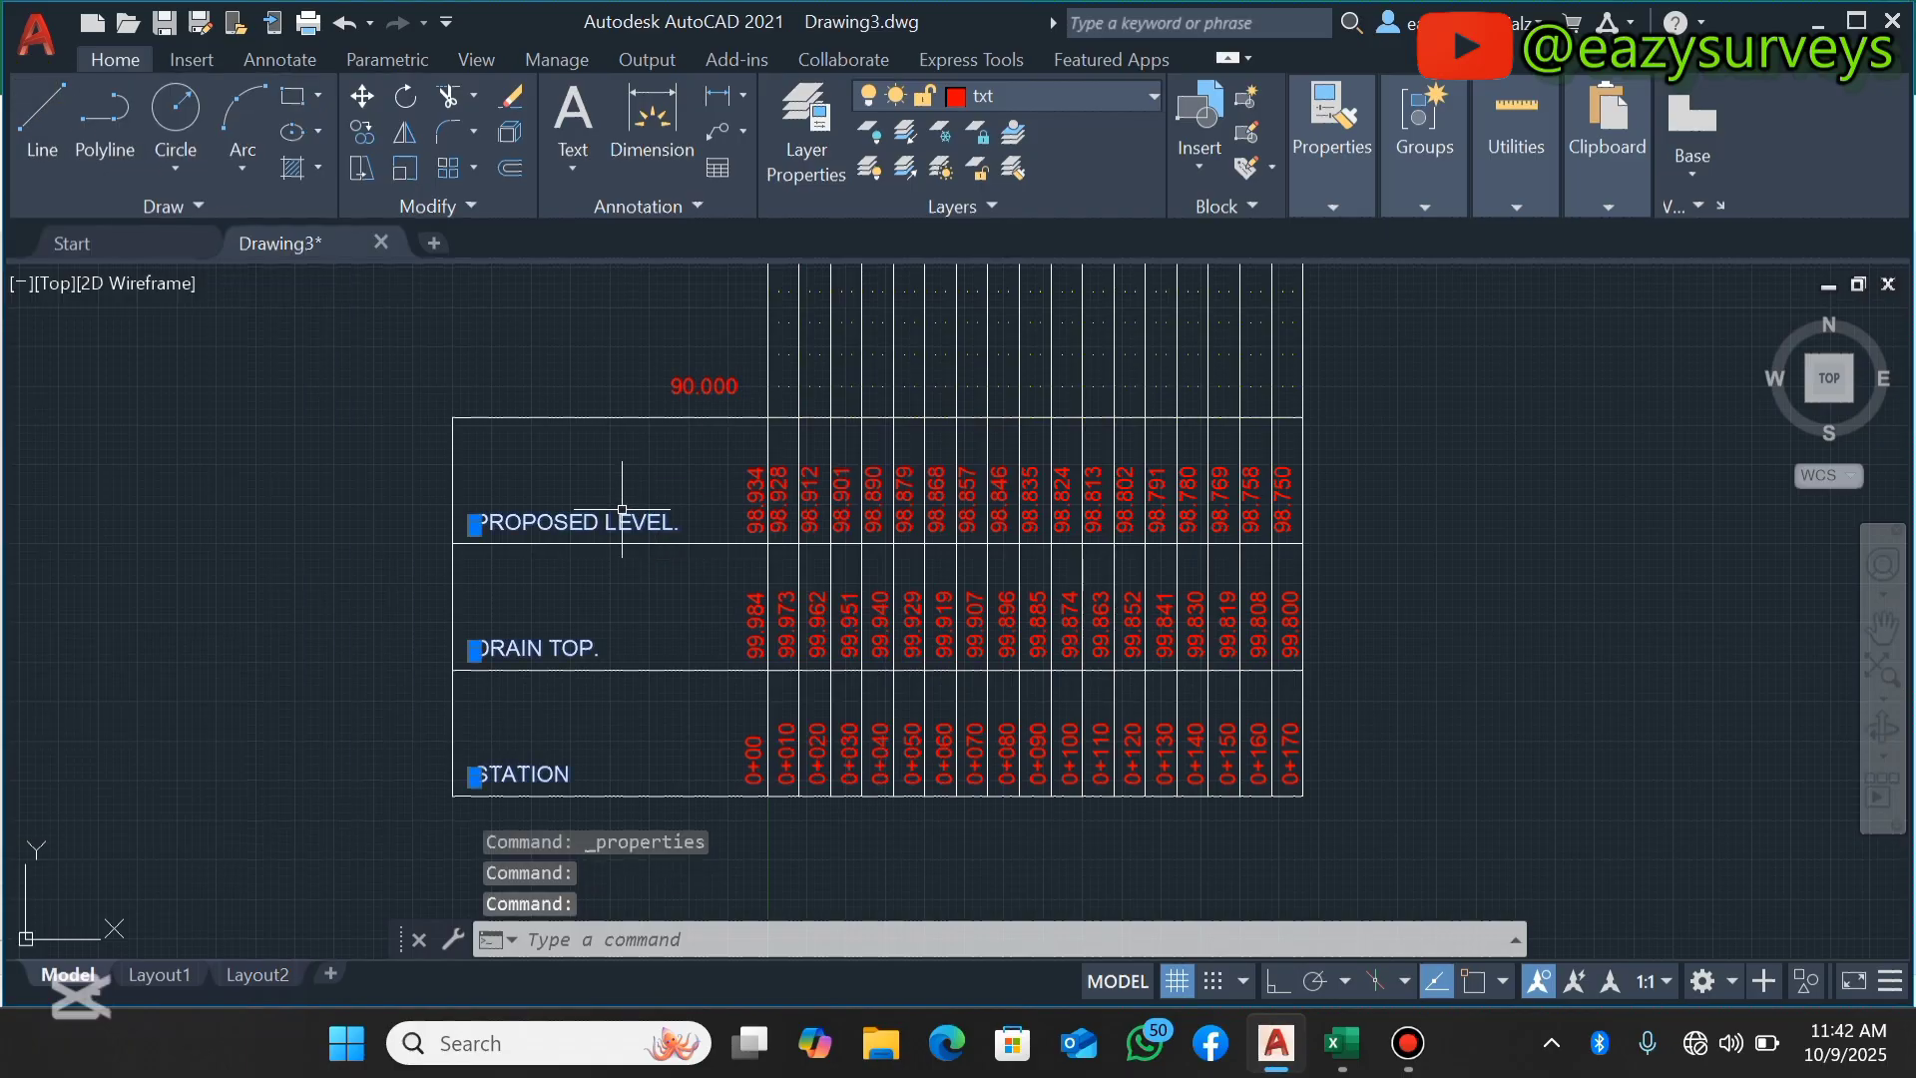
key(Escape)
Set the color of the four elevation scale labels from 90.000 to 105.000 to White and clear the selection.
click(704, 386)
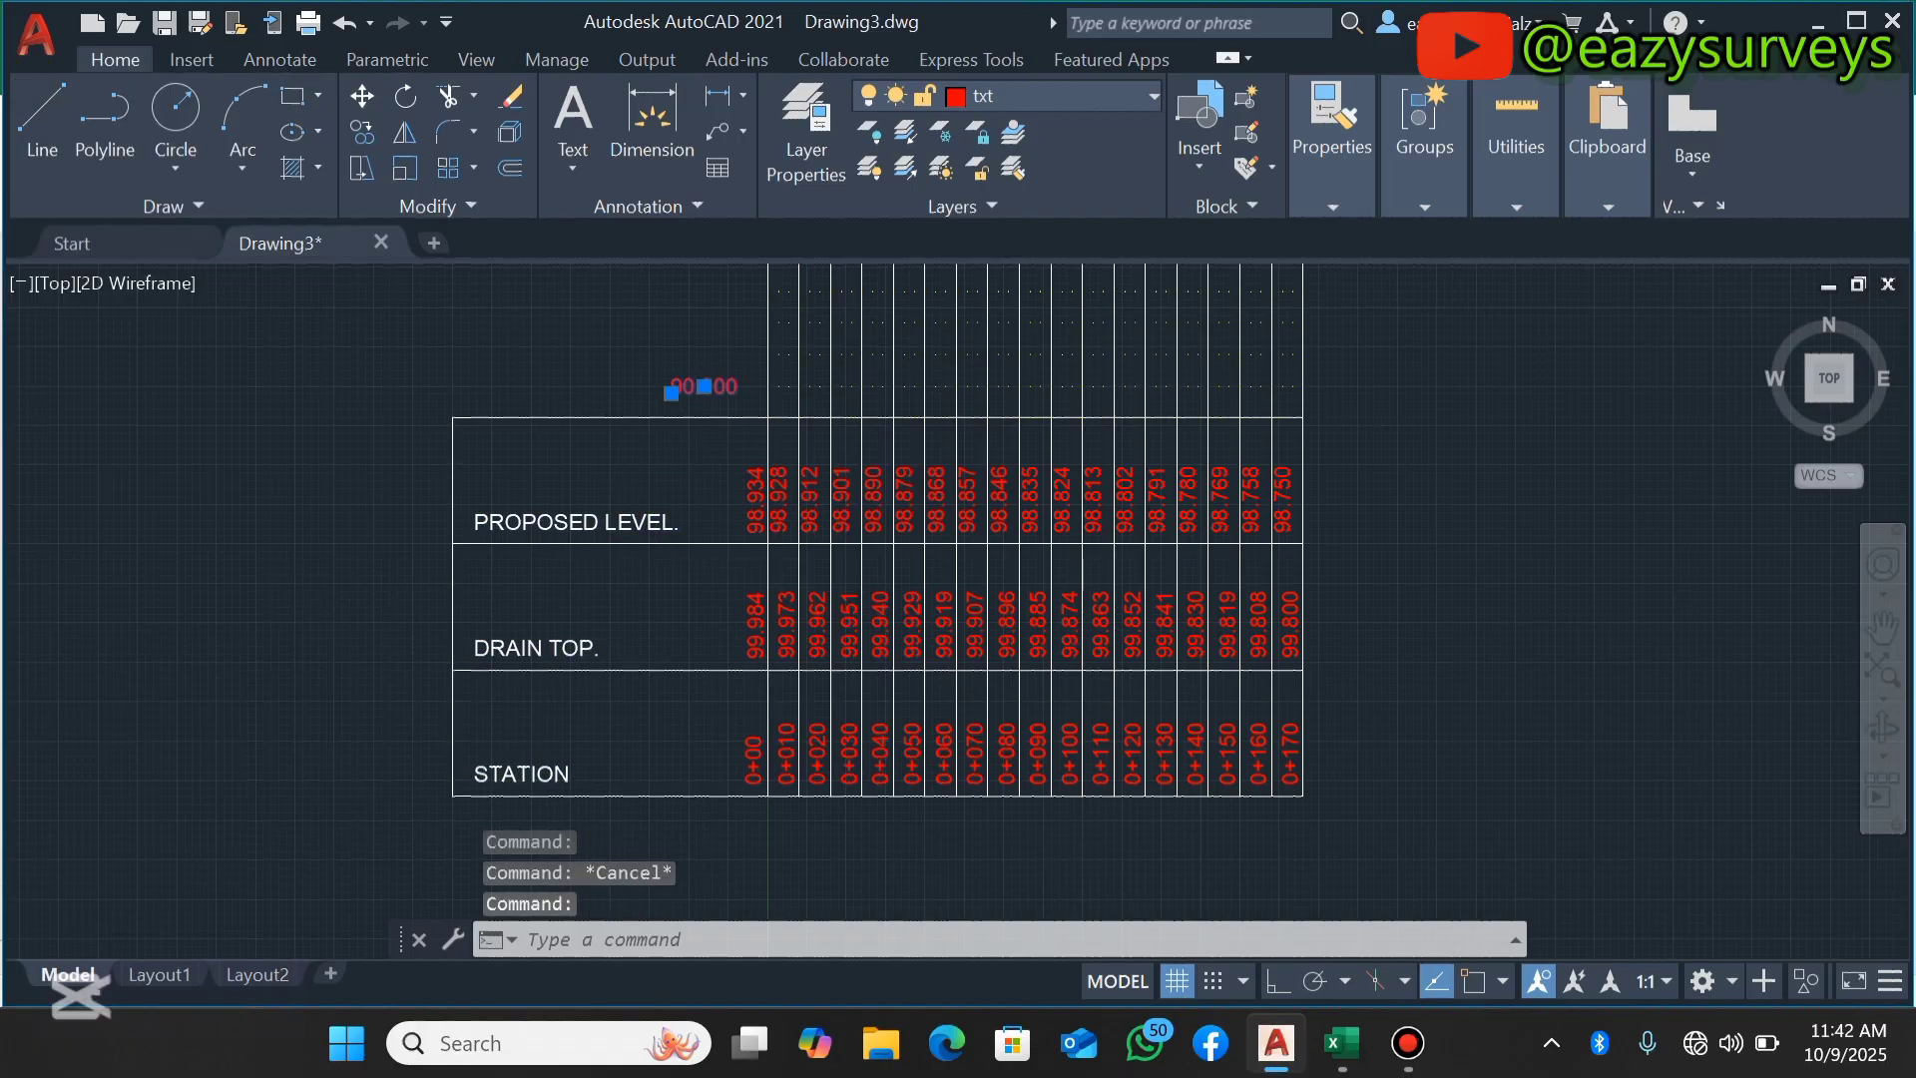
scroll(728, 394, down, 4)
scroll(743, 342, up, 3)
click(724, 321)
scroll(728, 321, down, 3)
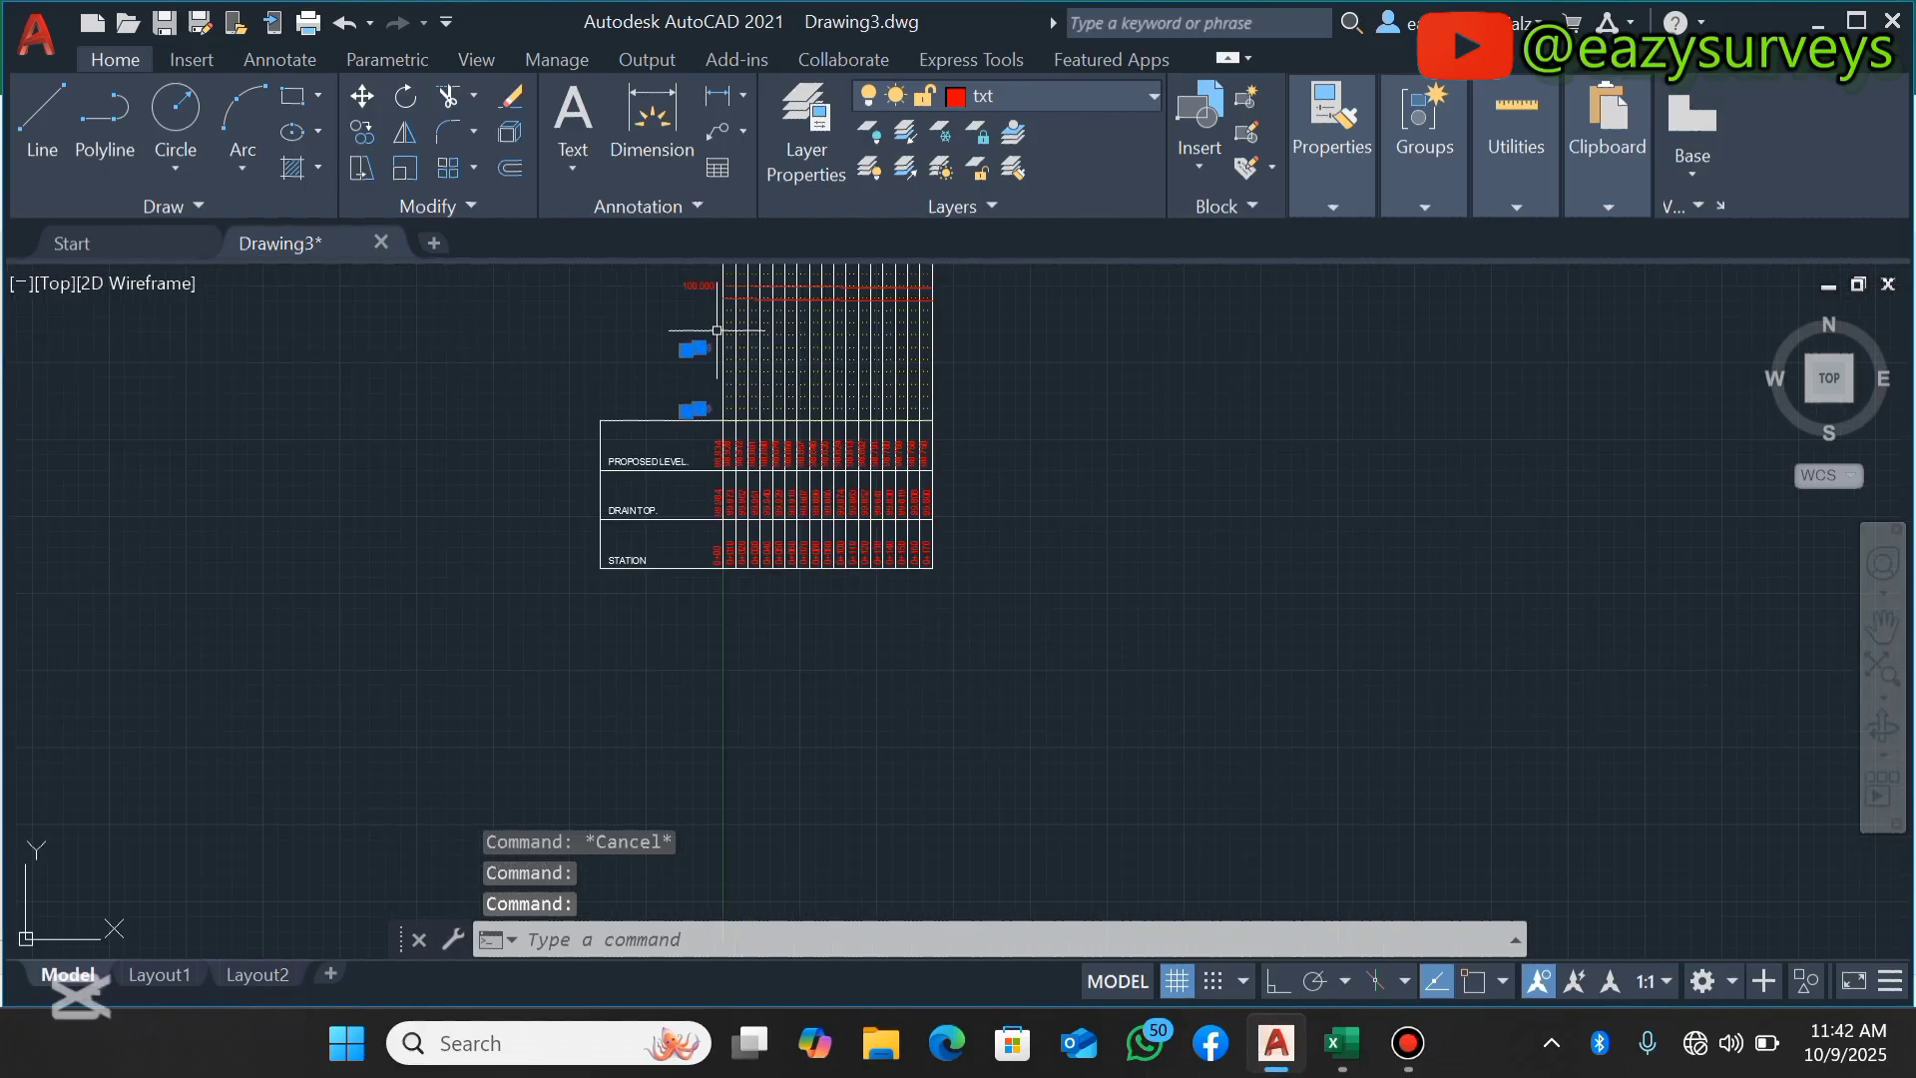
scroll(689, 282, up, 3)
click(689, 285)
scroll(694, 300, down, 3)
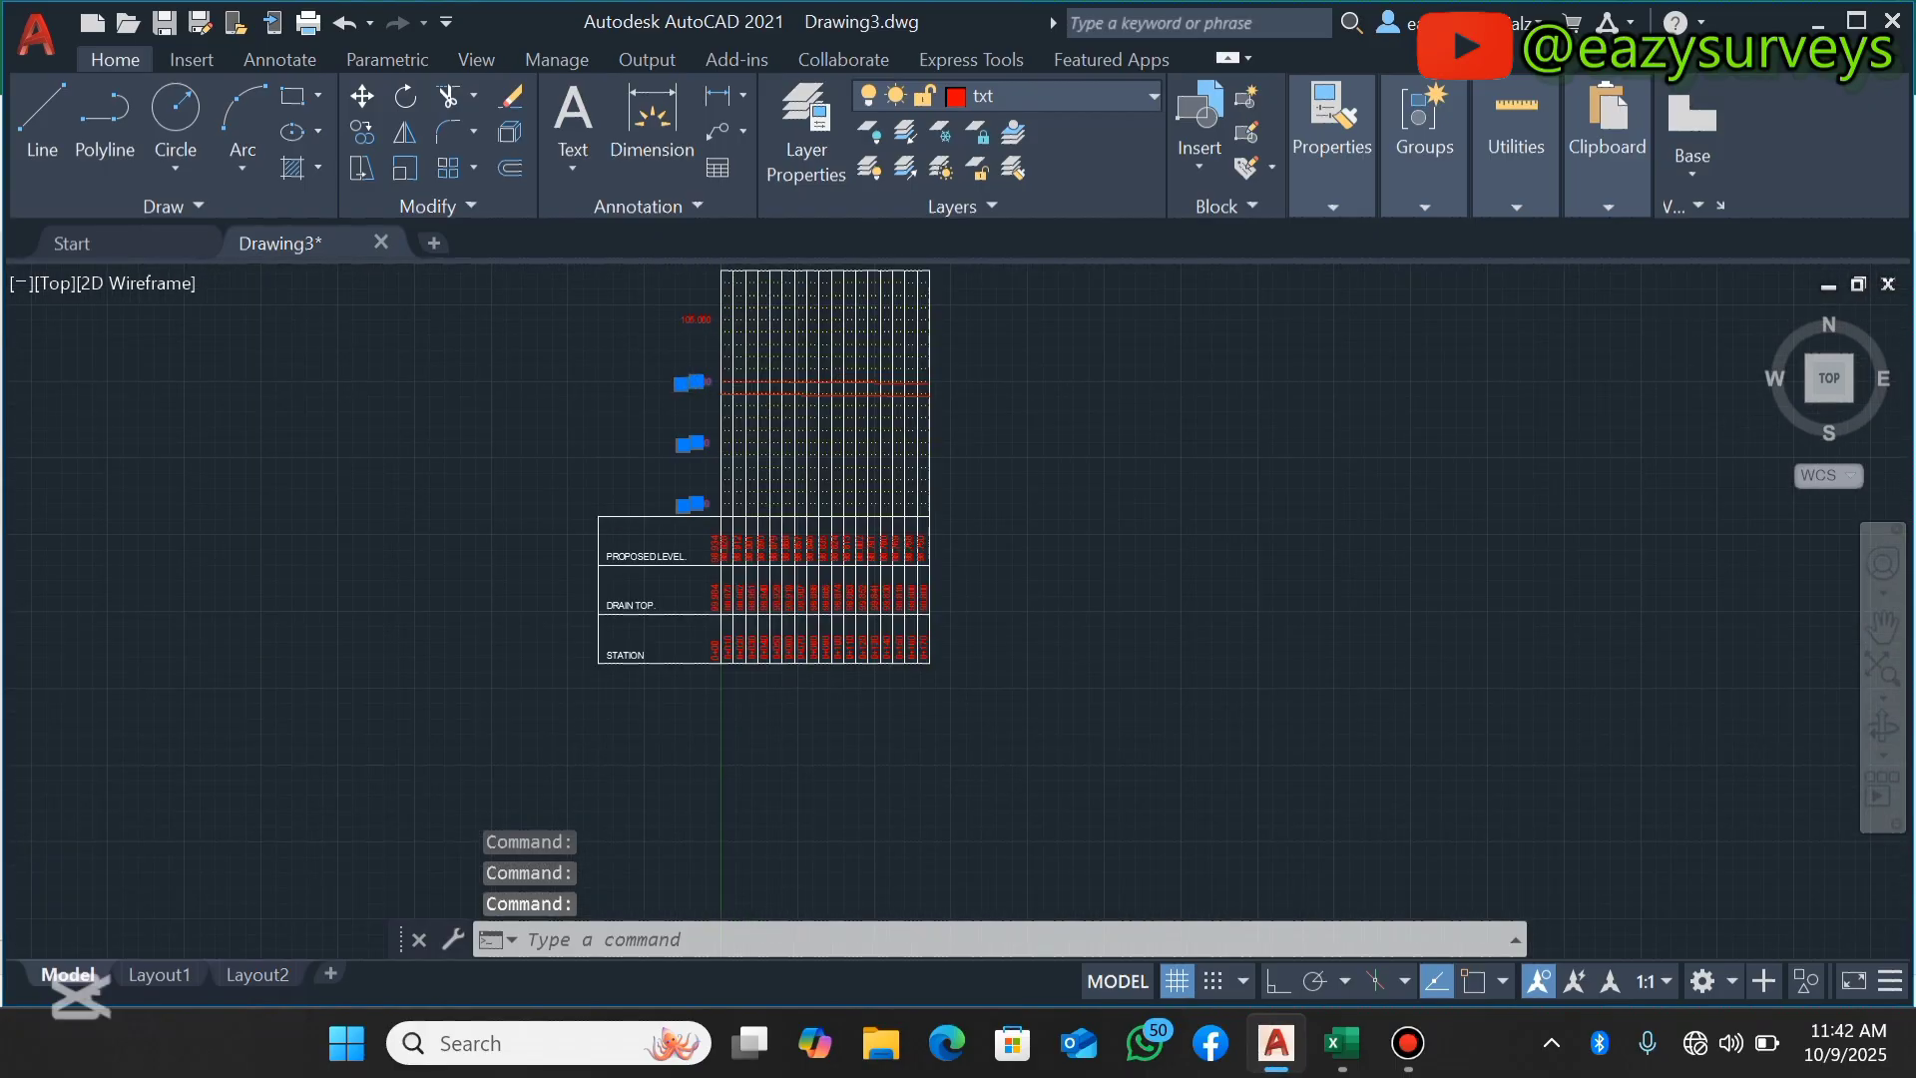
click(698, 323)
scroll(700, 324, up, 3)
right_click(614, 327)
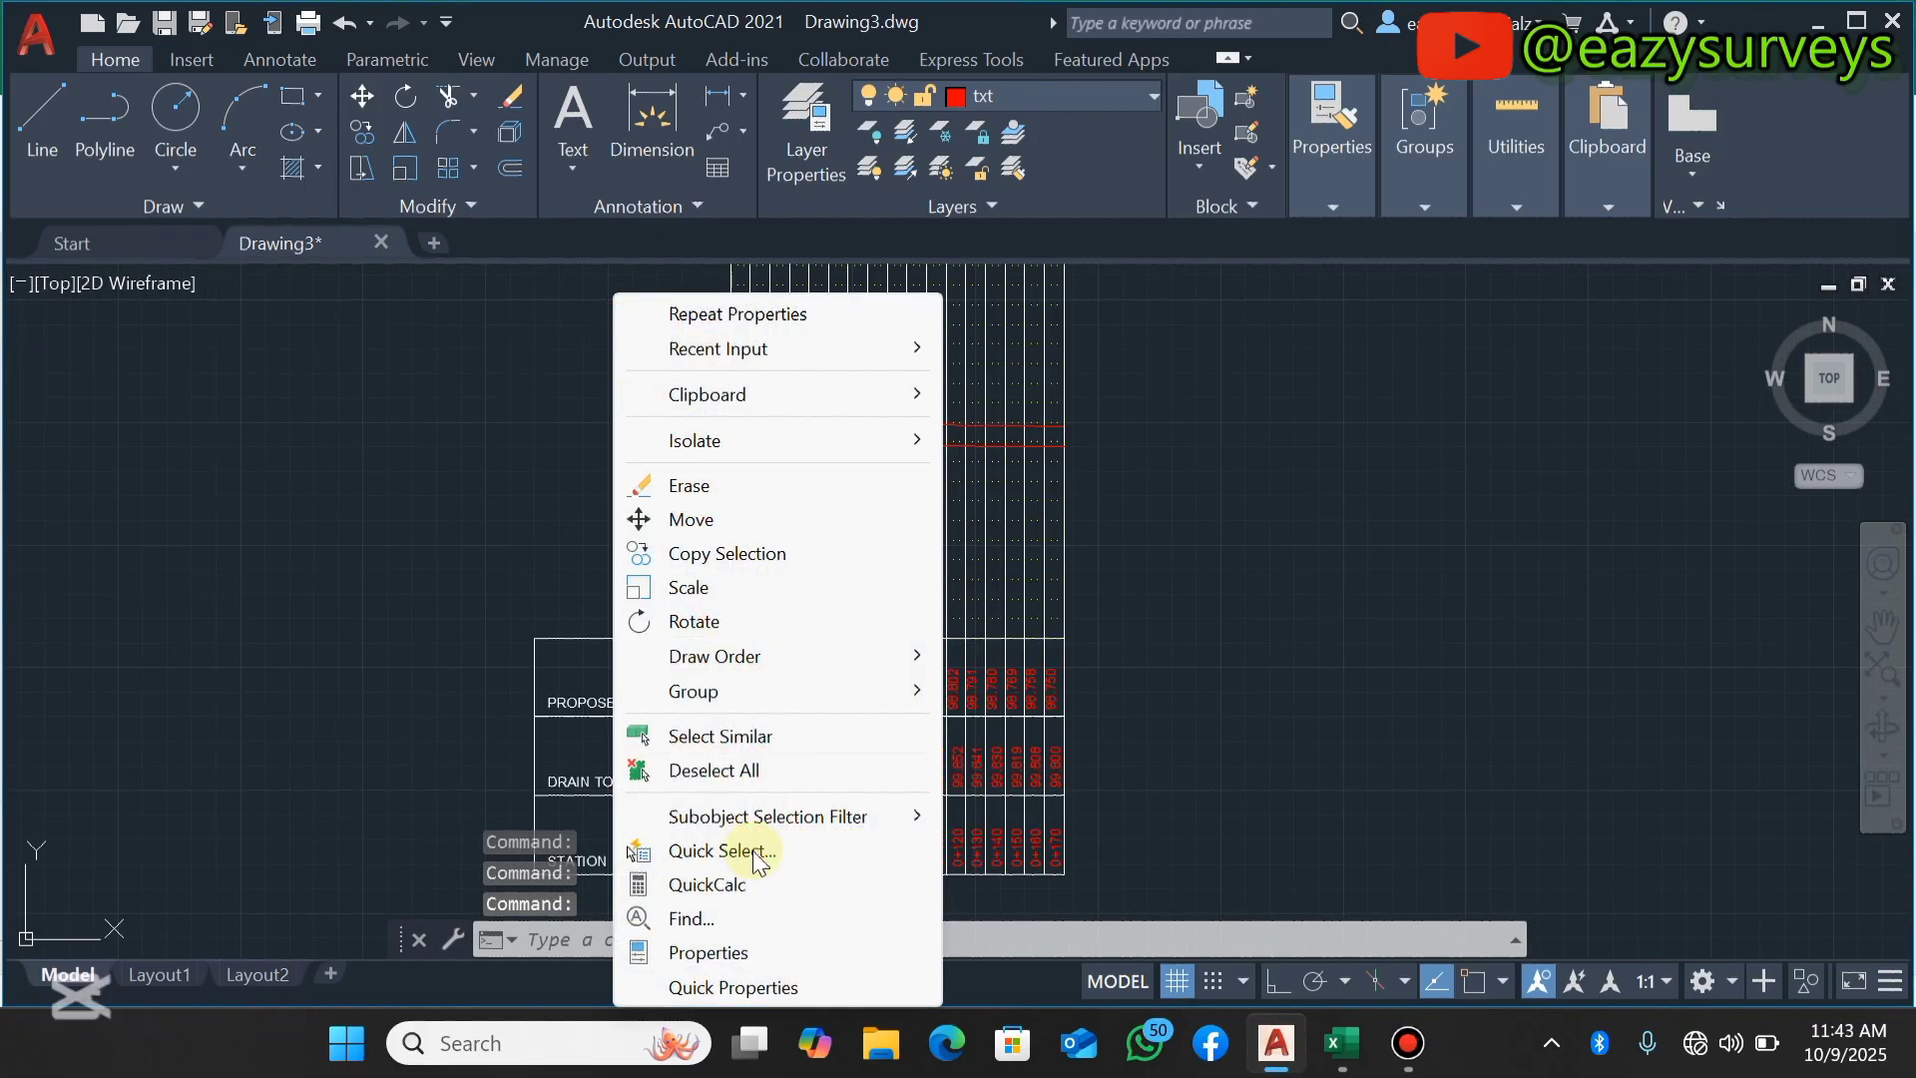
click(723, 950)
click(305, 176)
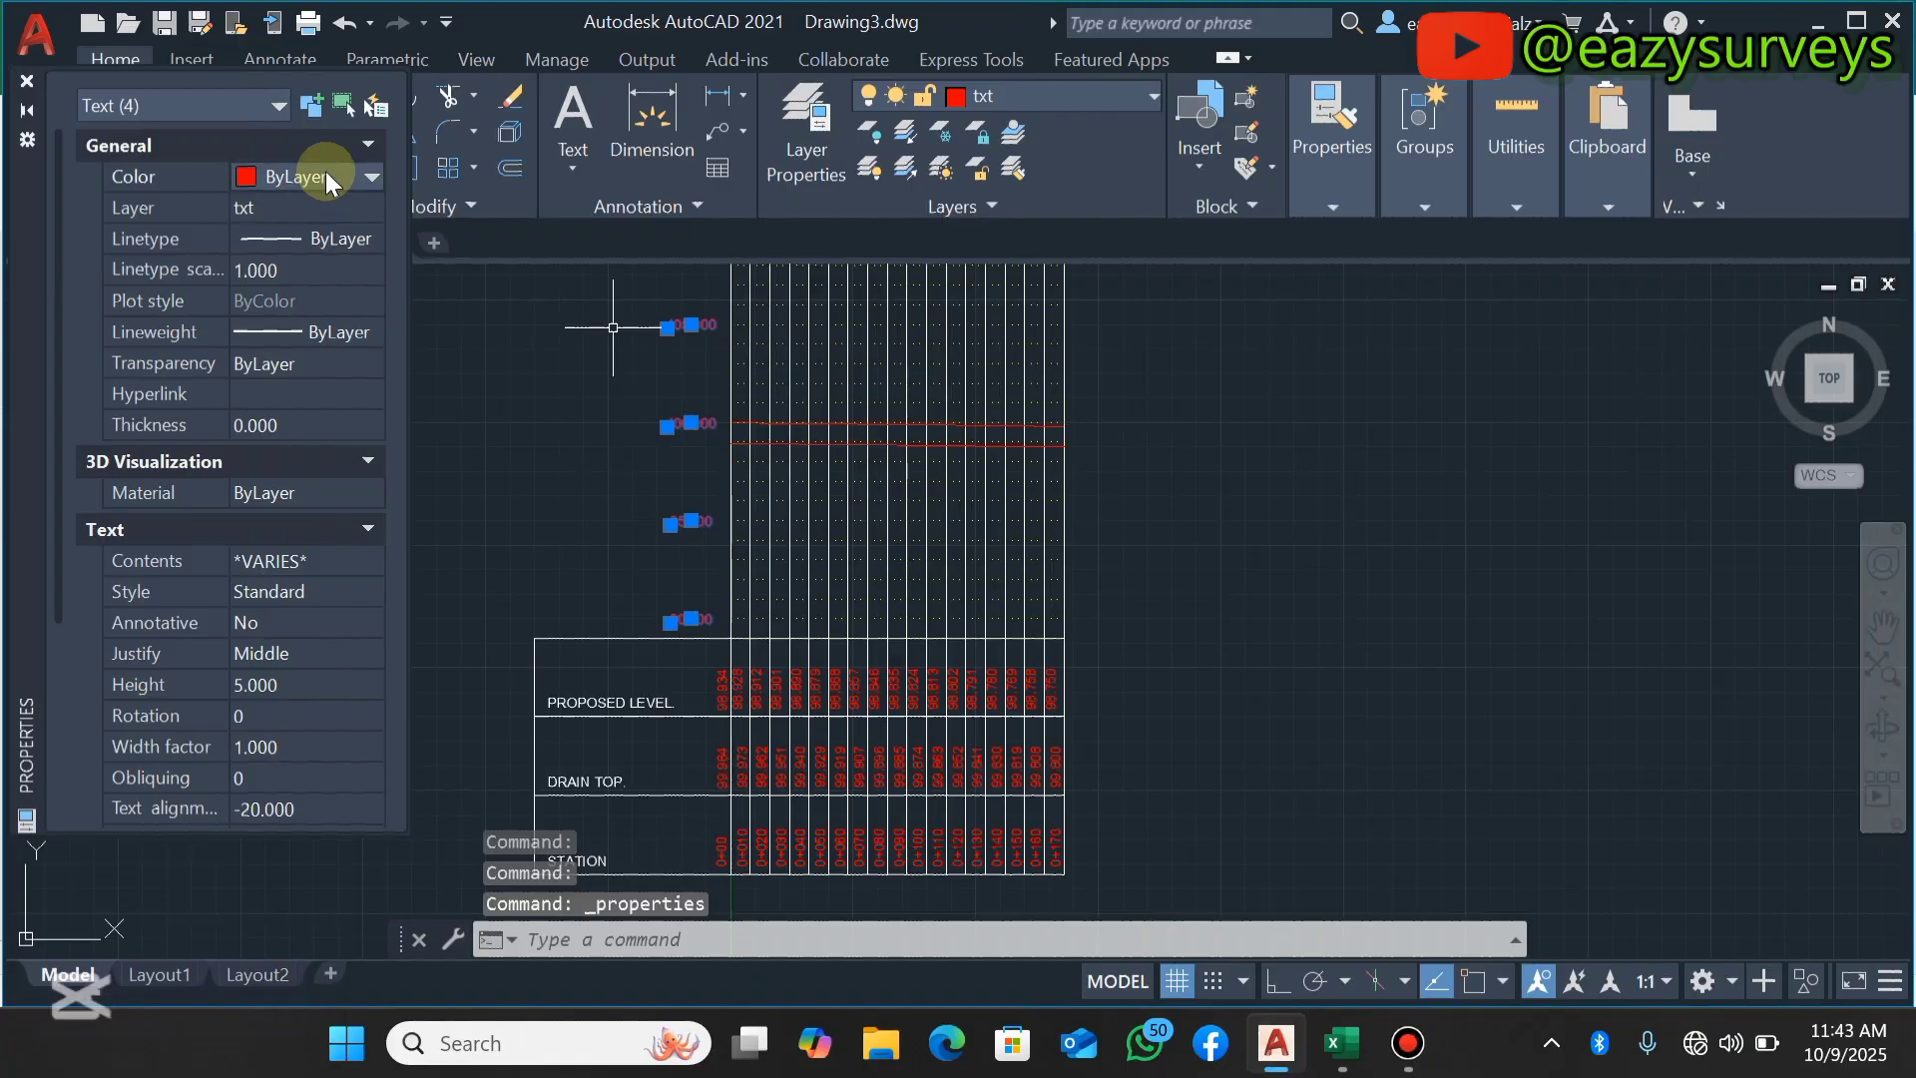
click(304, 177)
click(290, 406)
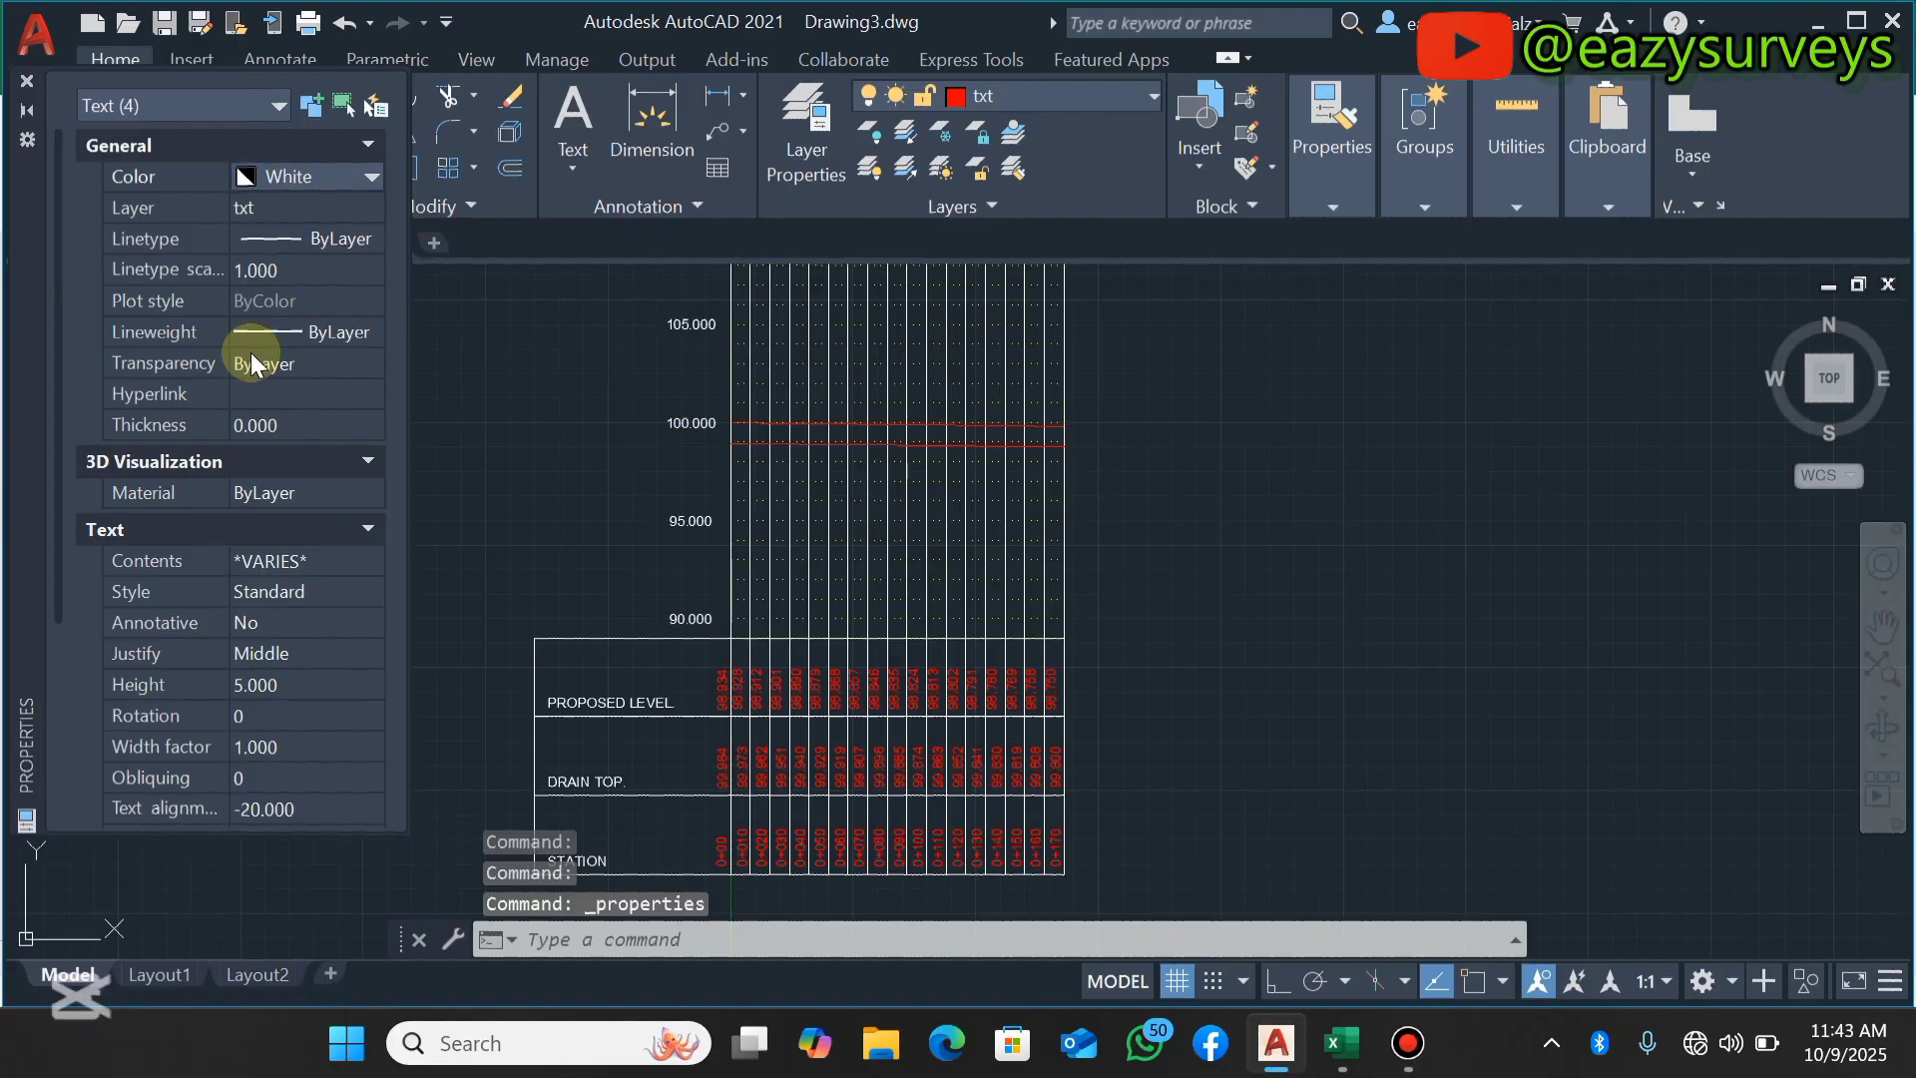
click(27, 80)
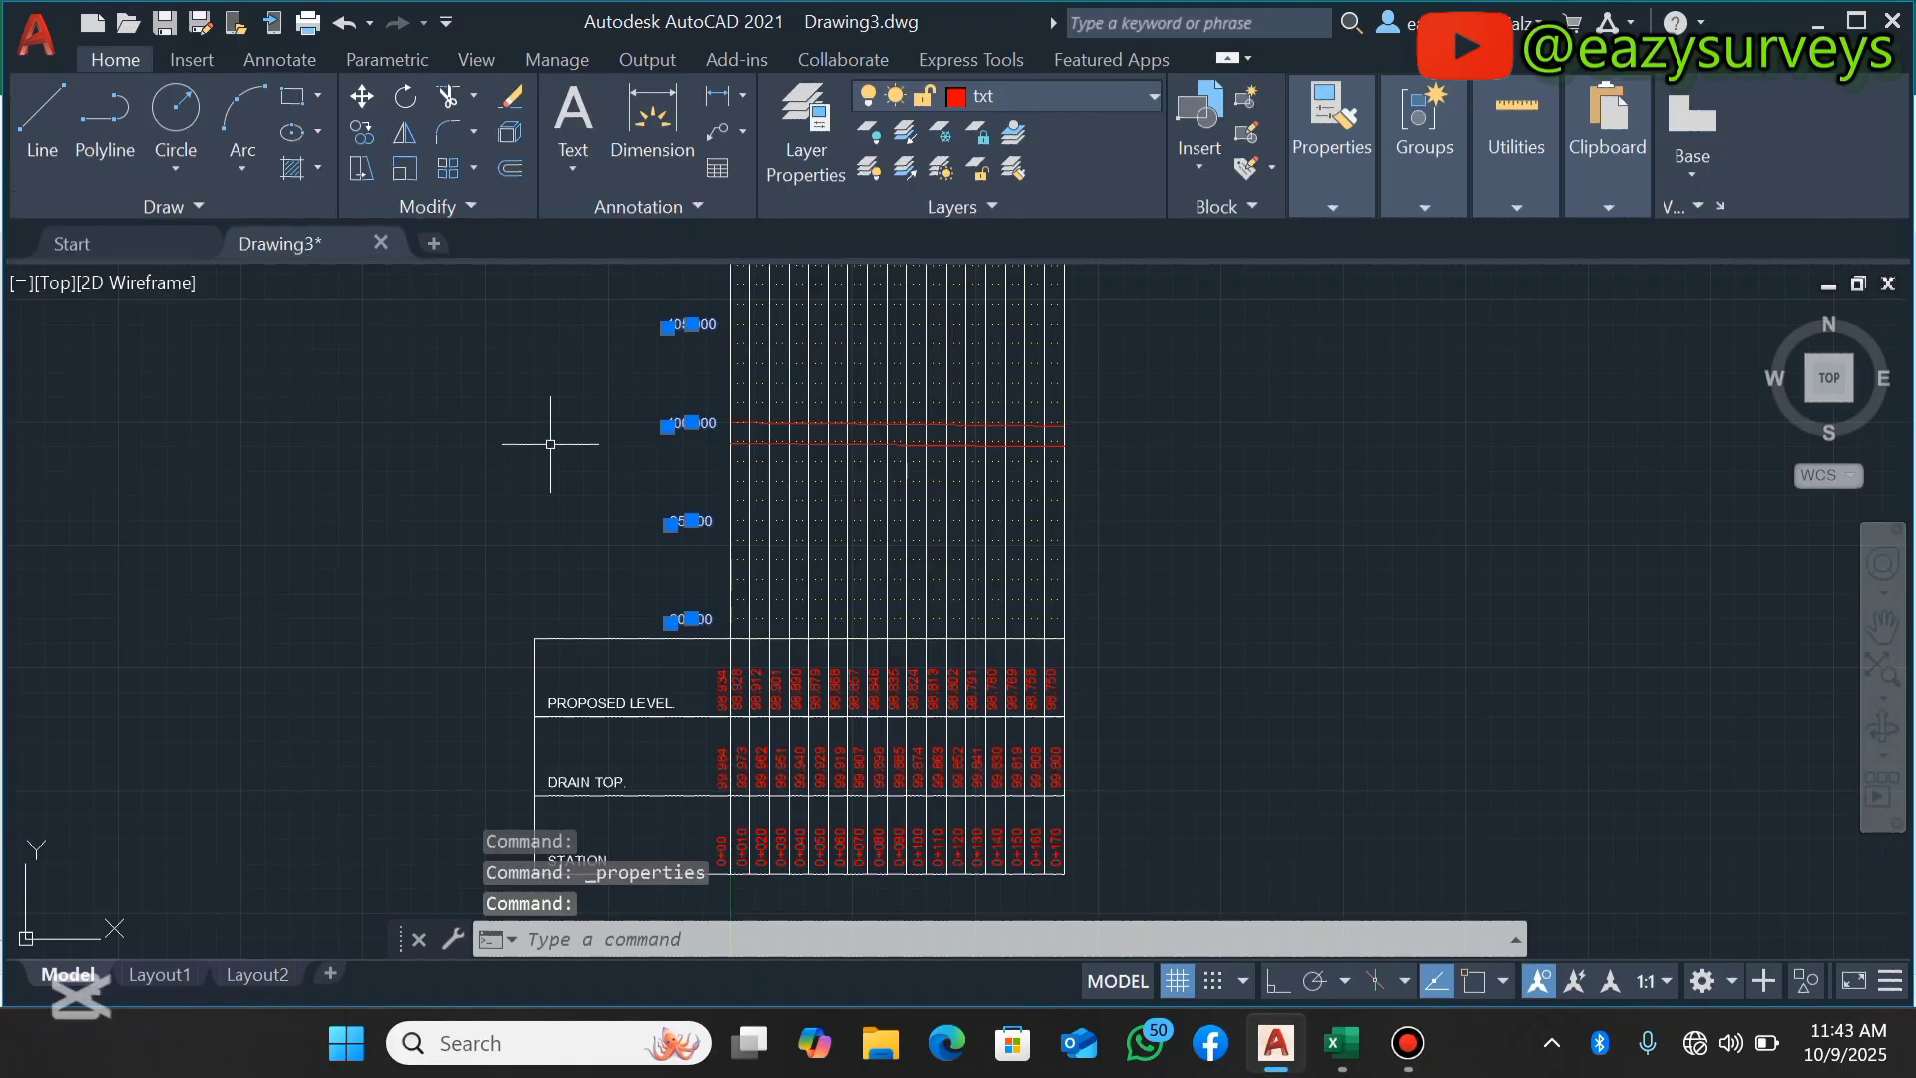
key(Escape)
Rename the pg layer as pgL.
scroll(784, 763, up, 4)
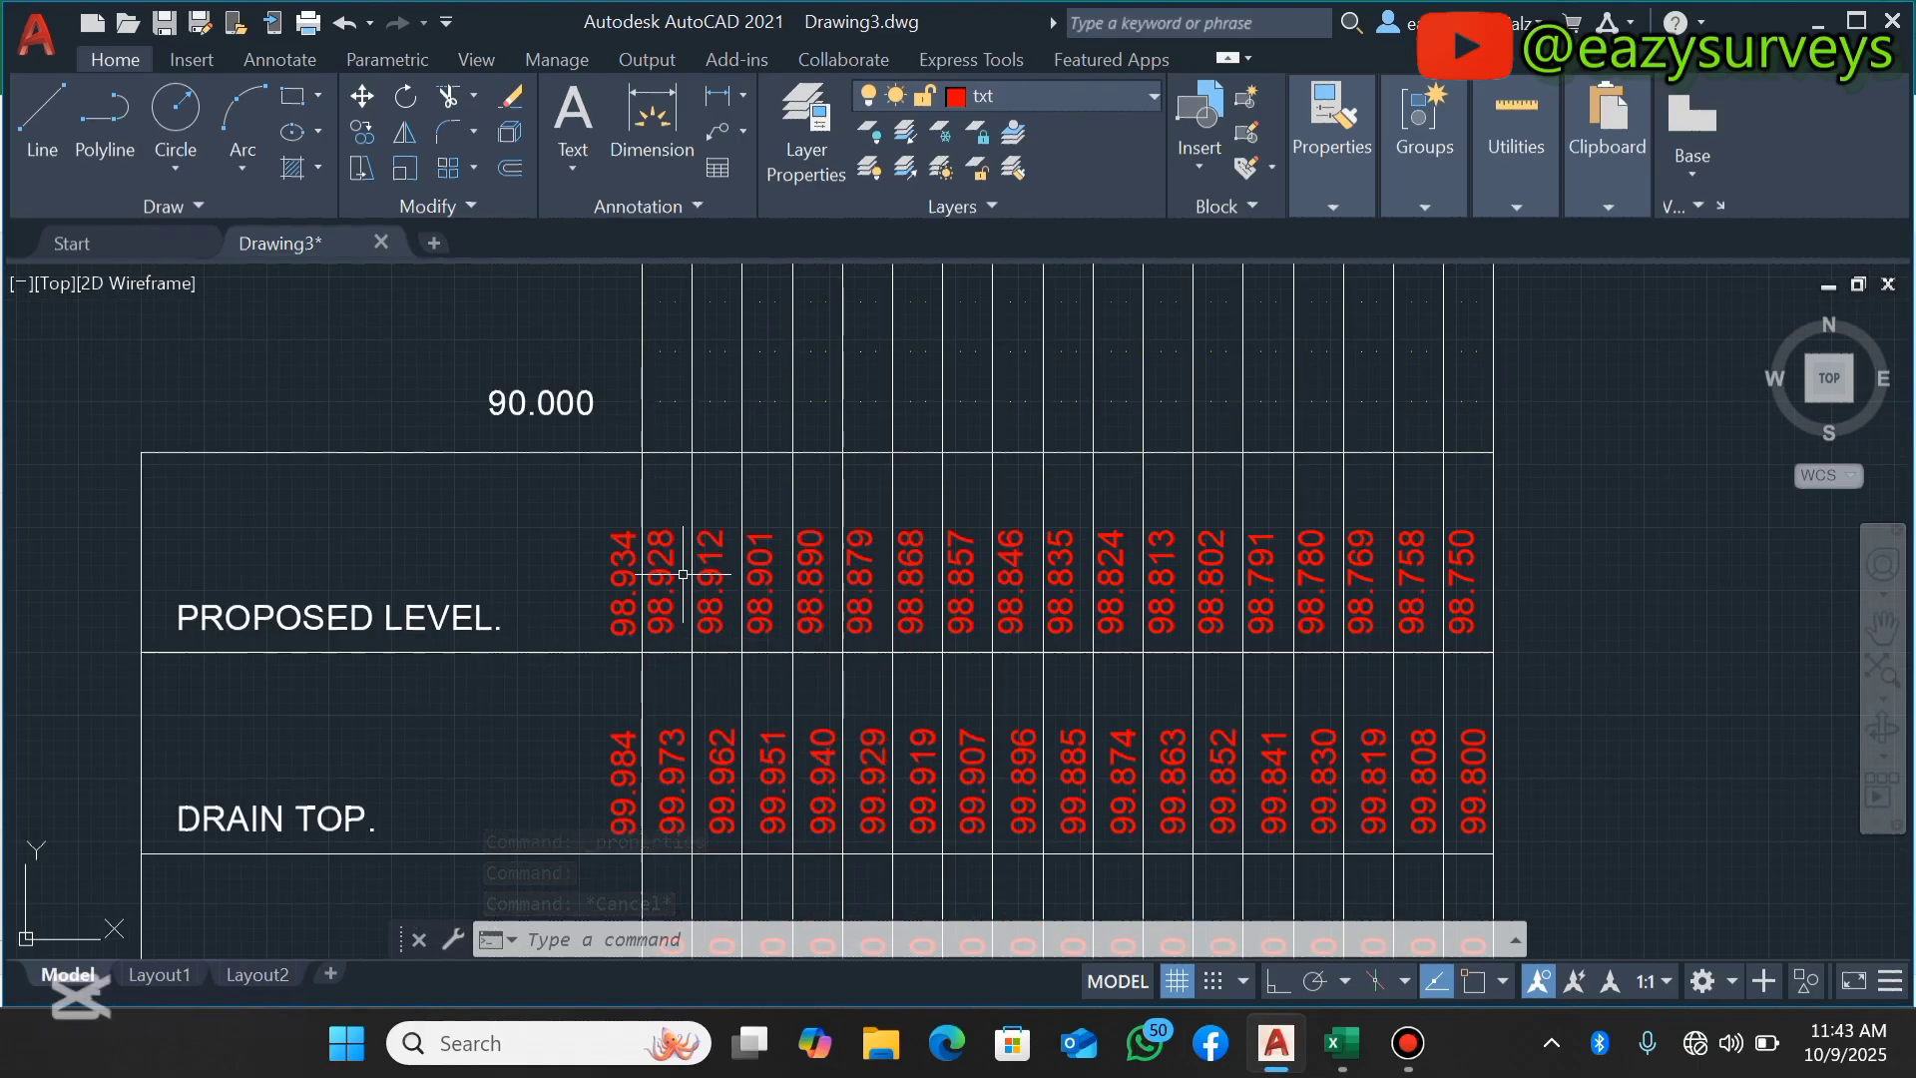
click(837, 122)
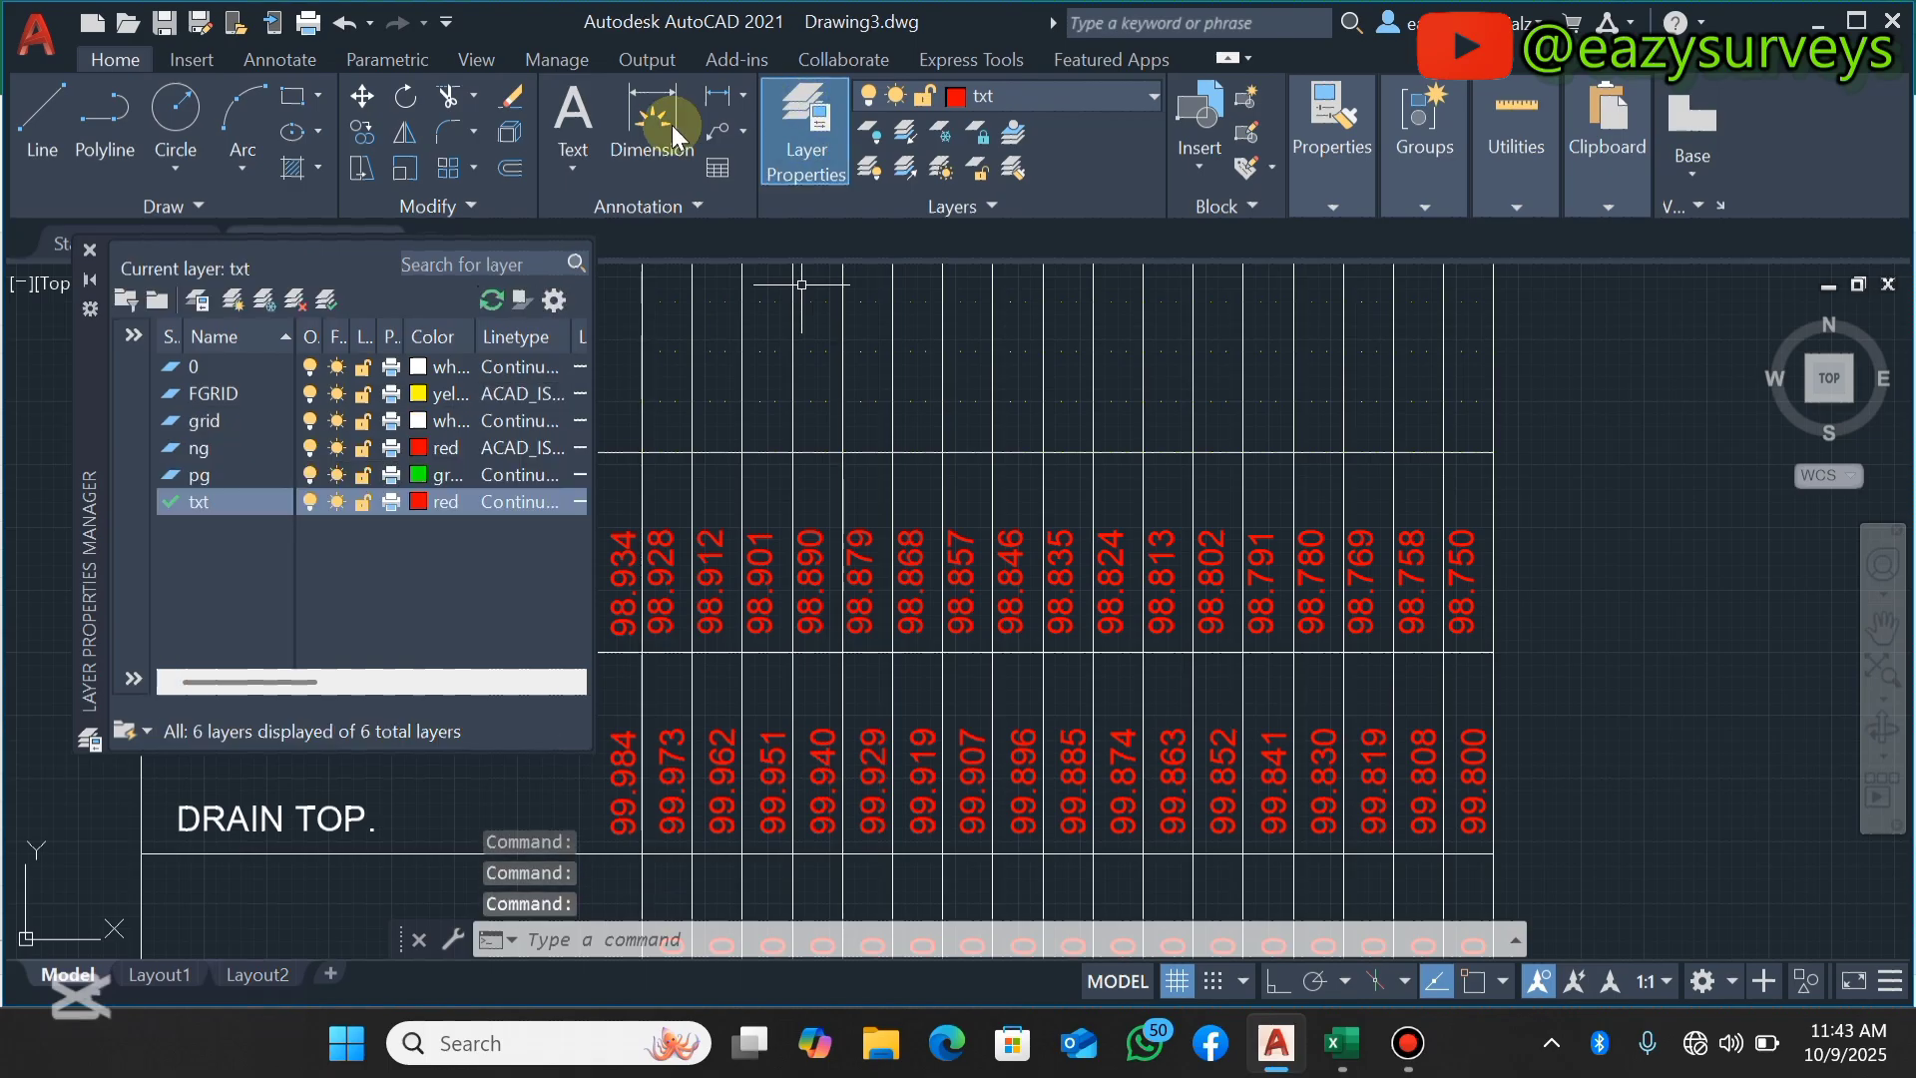
click(202, 477)
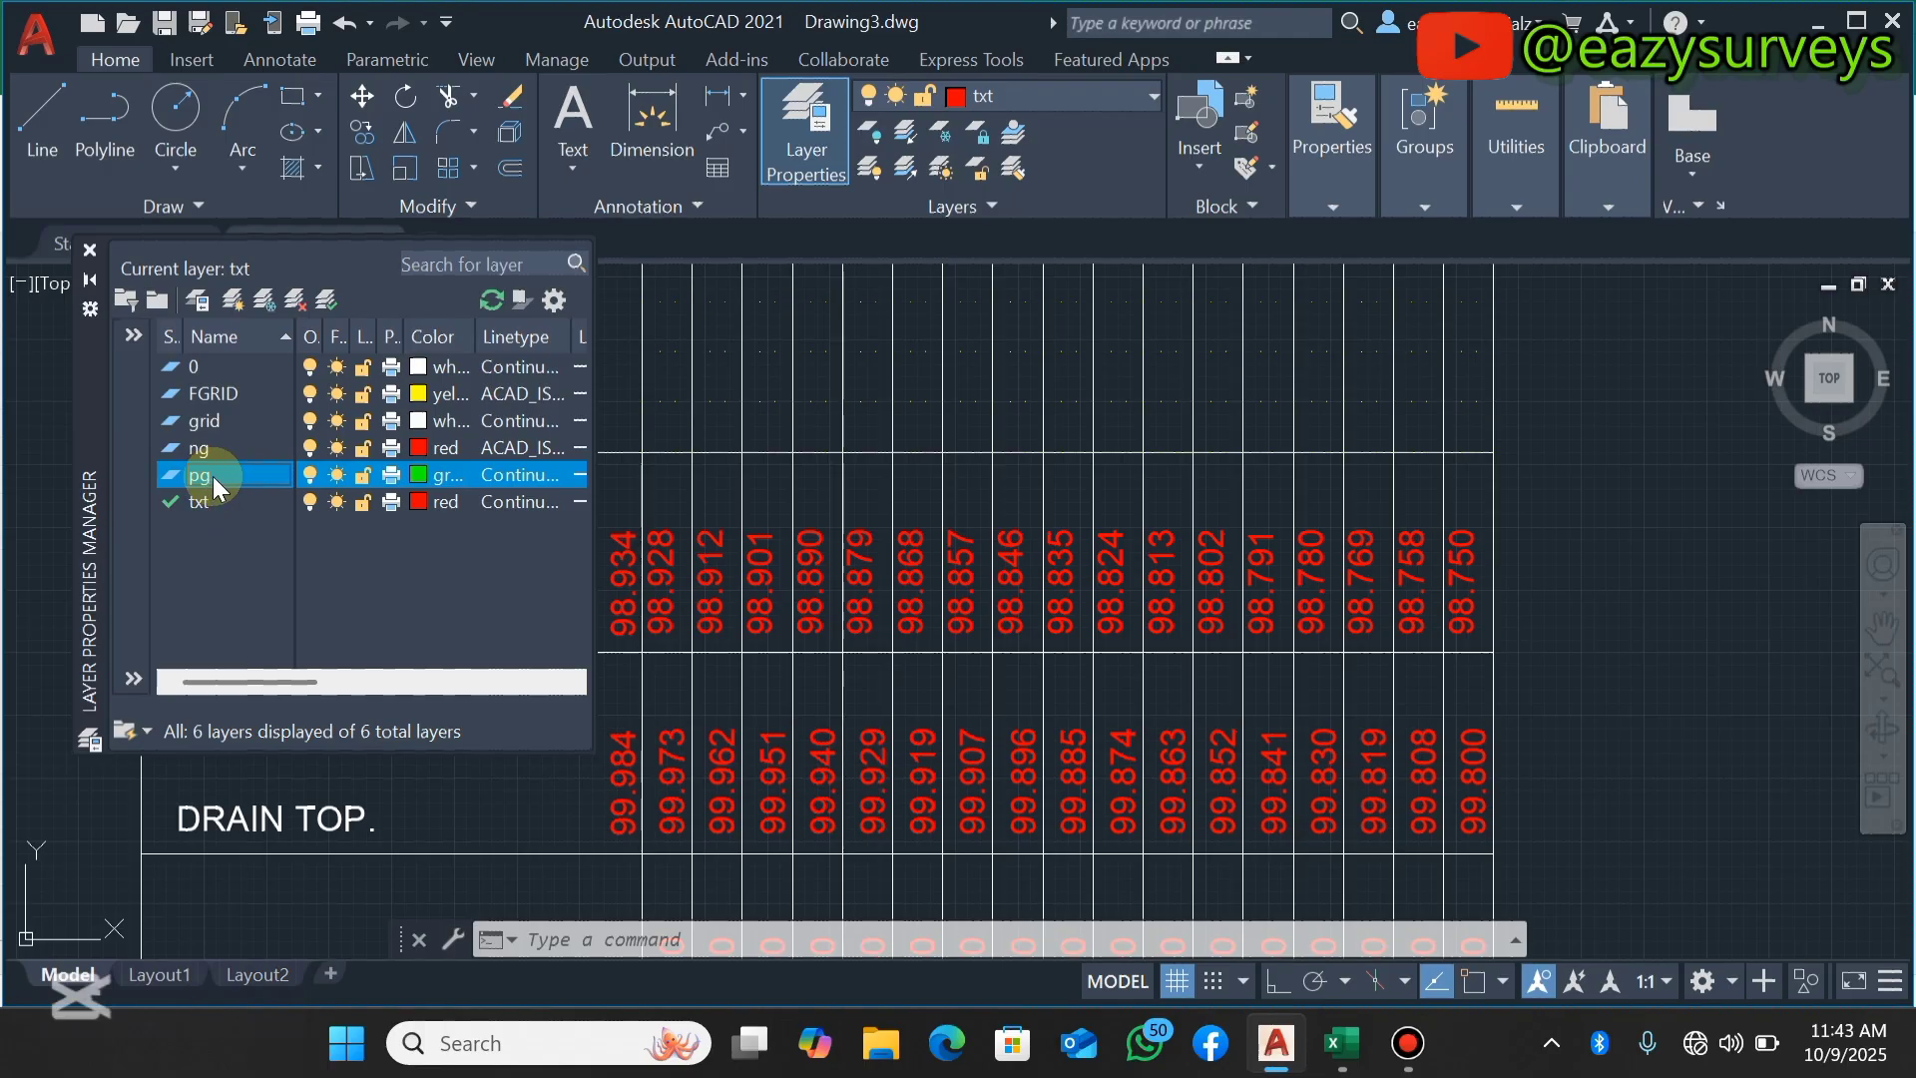
right_click(213, 476)
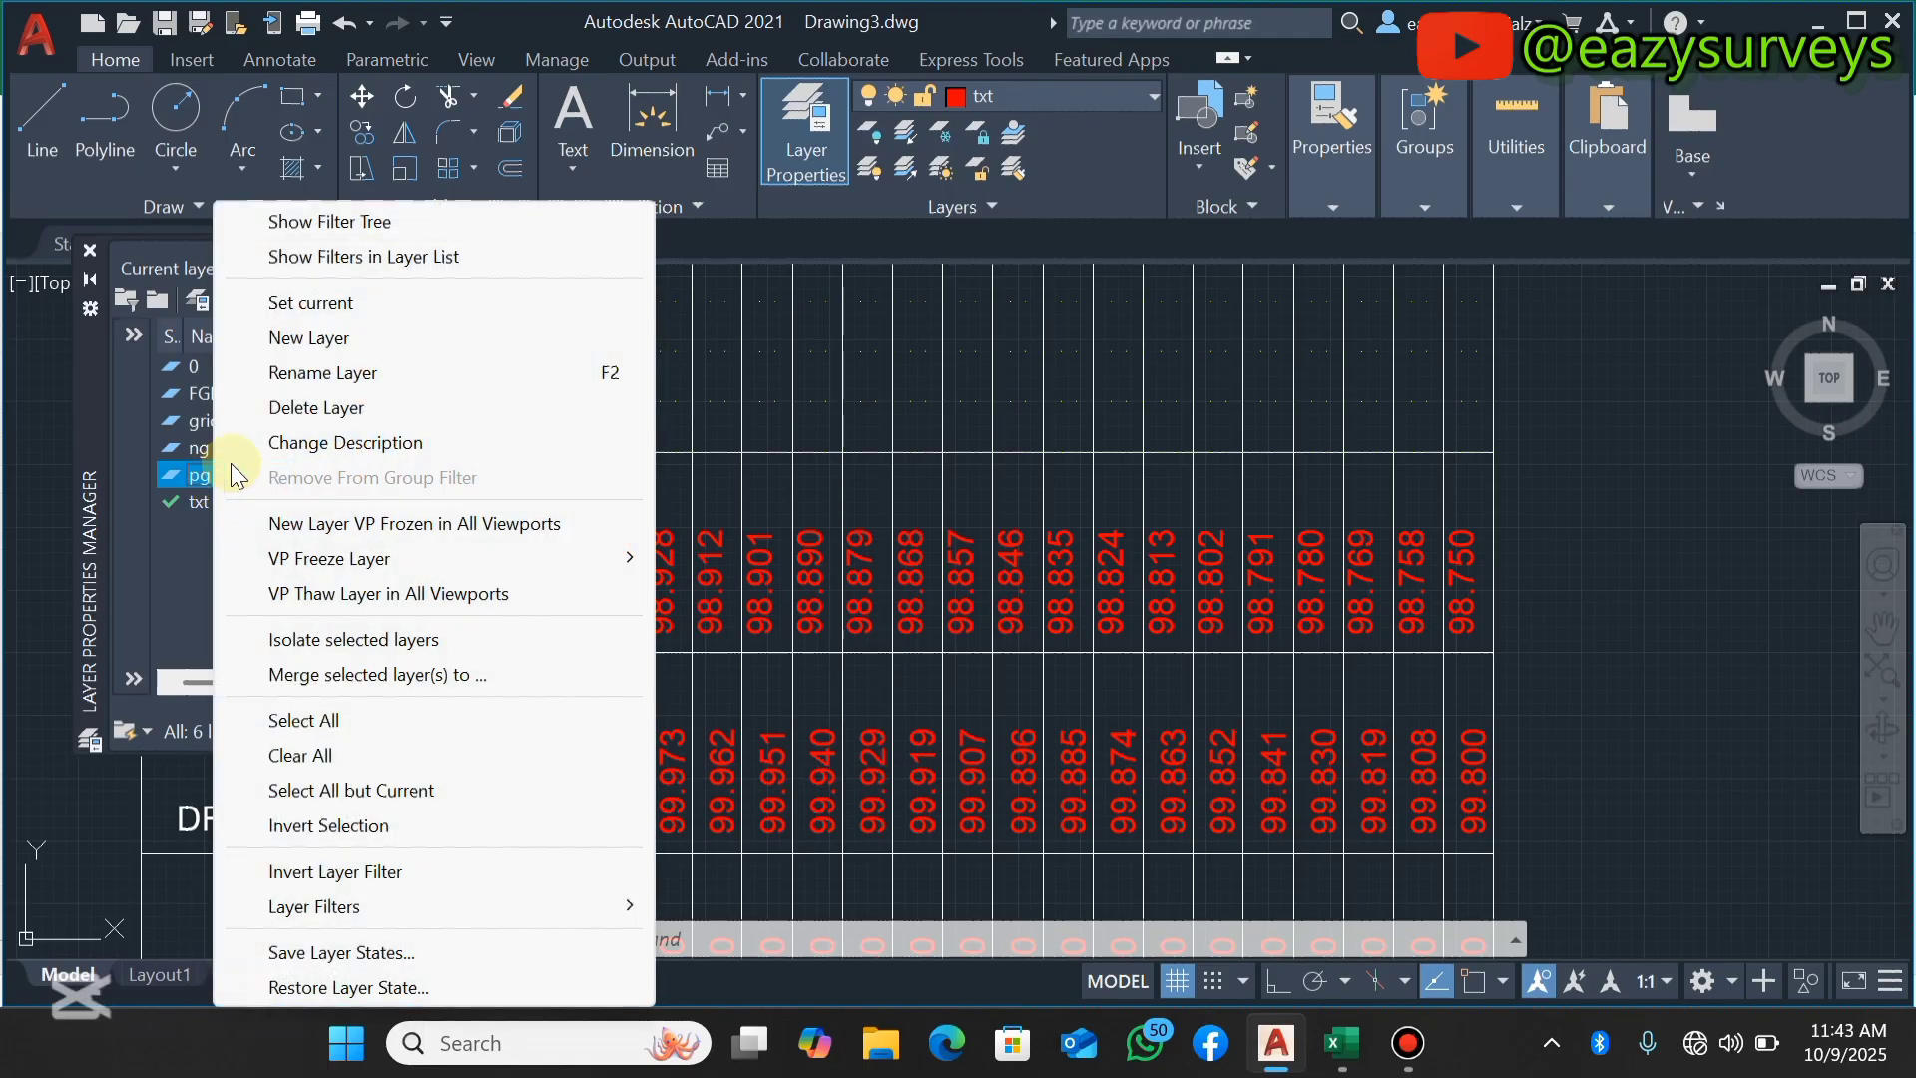
click(300, 374)
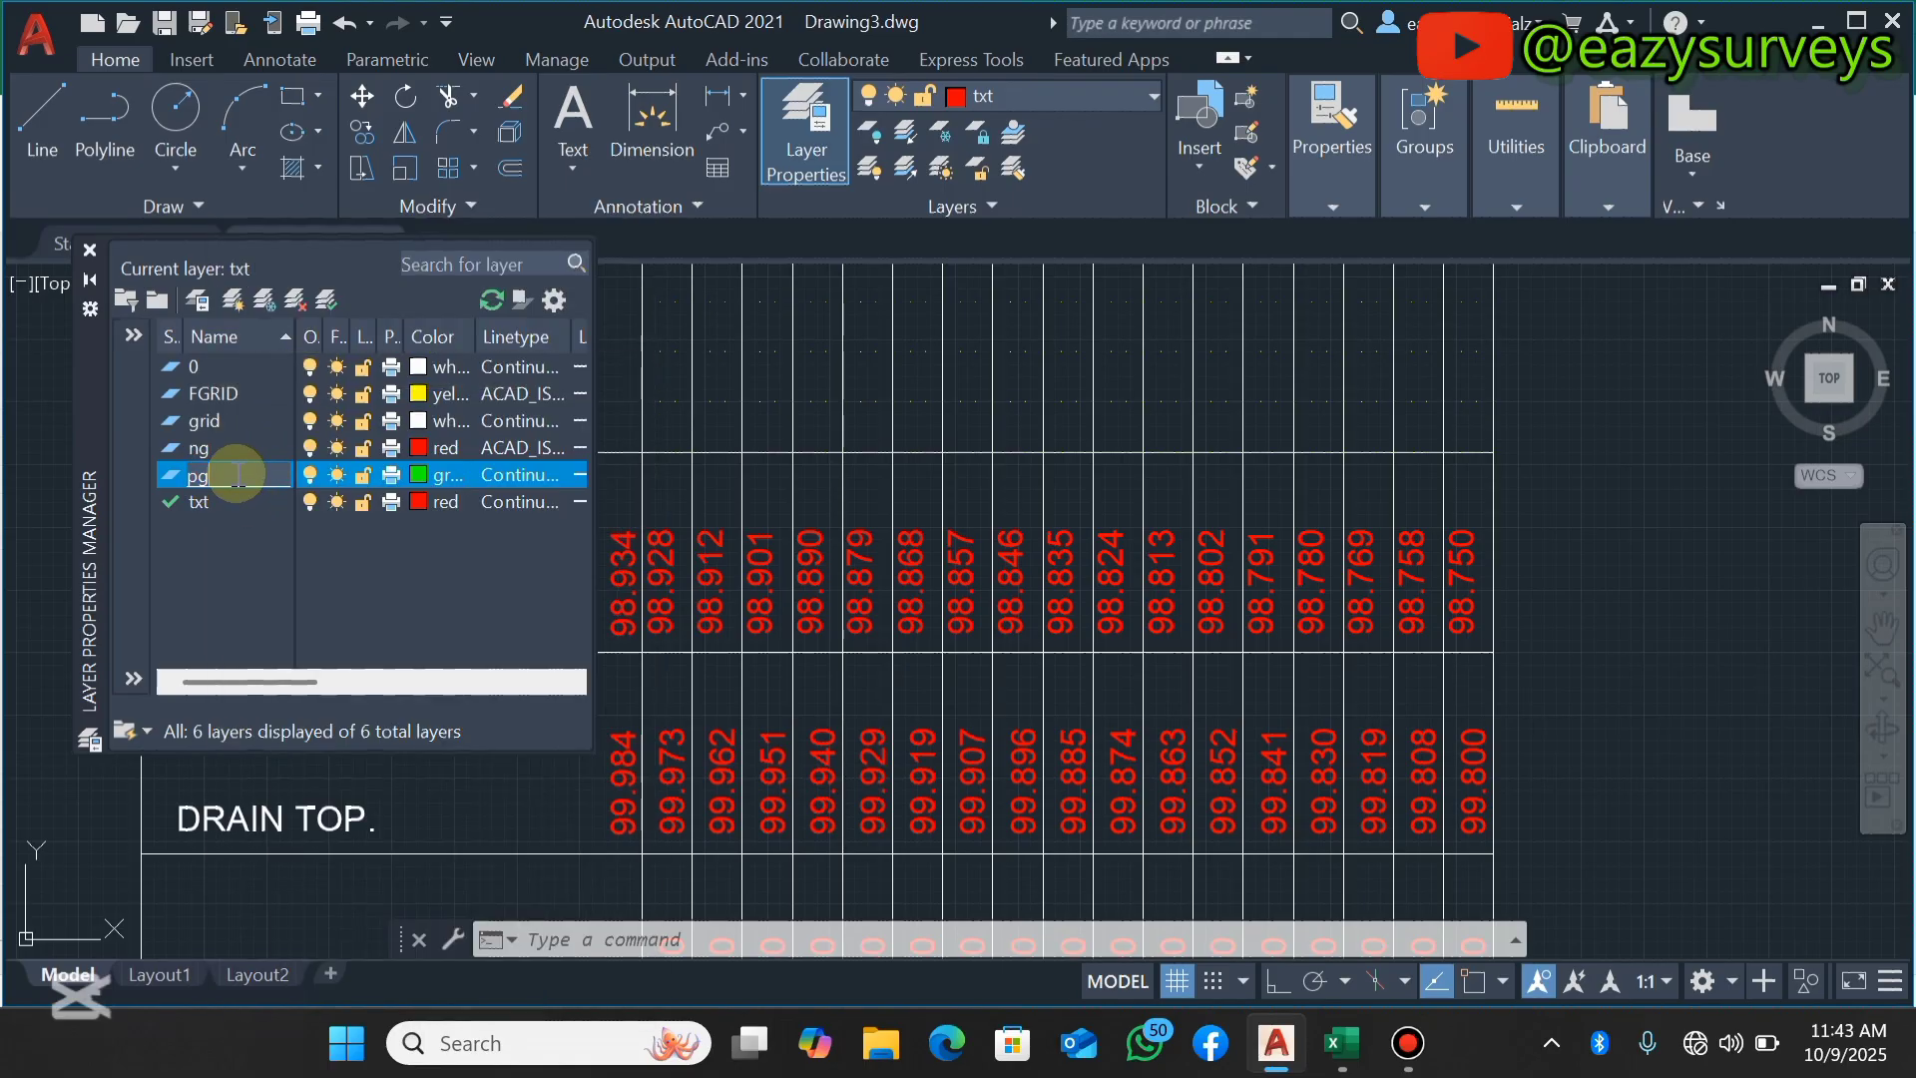
text(L)
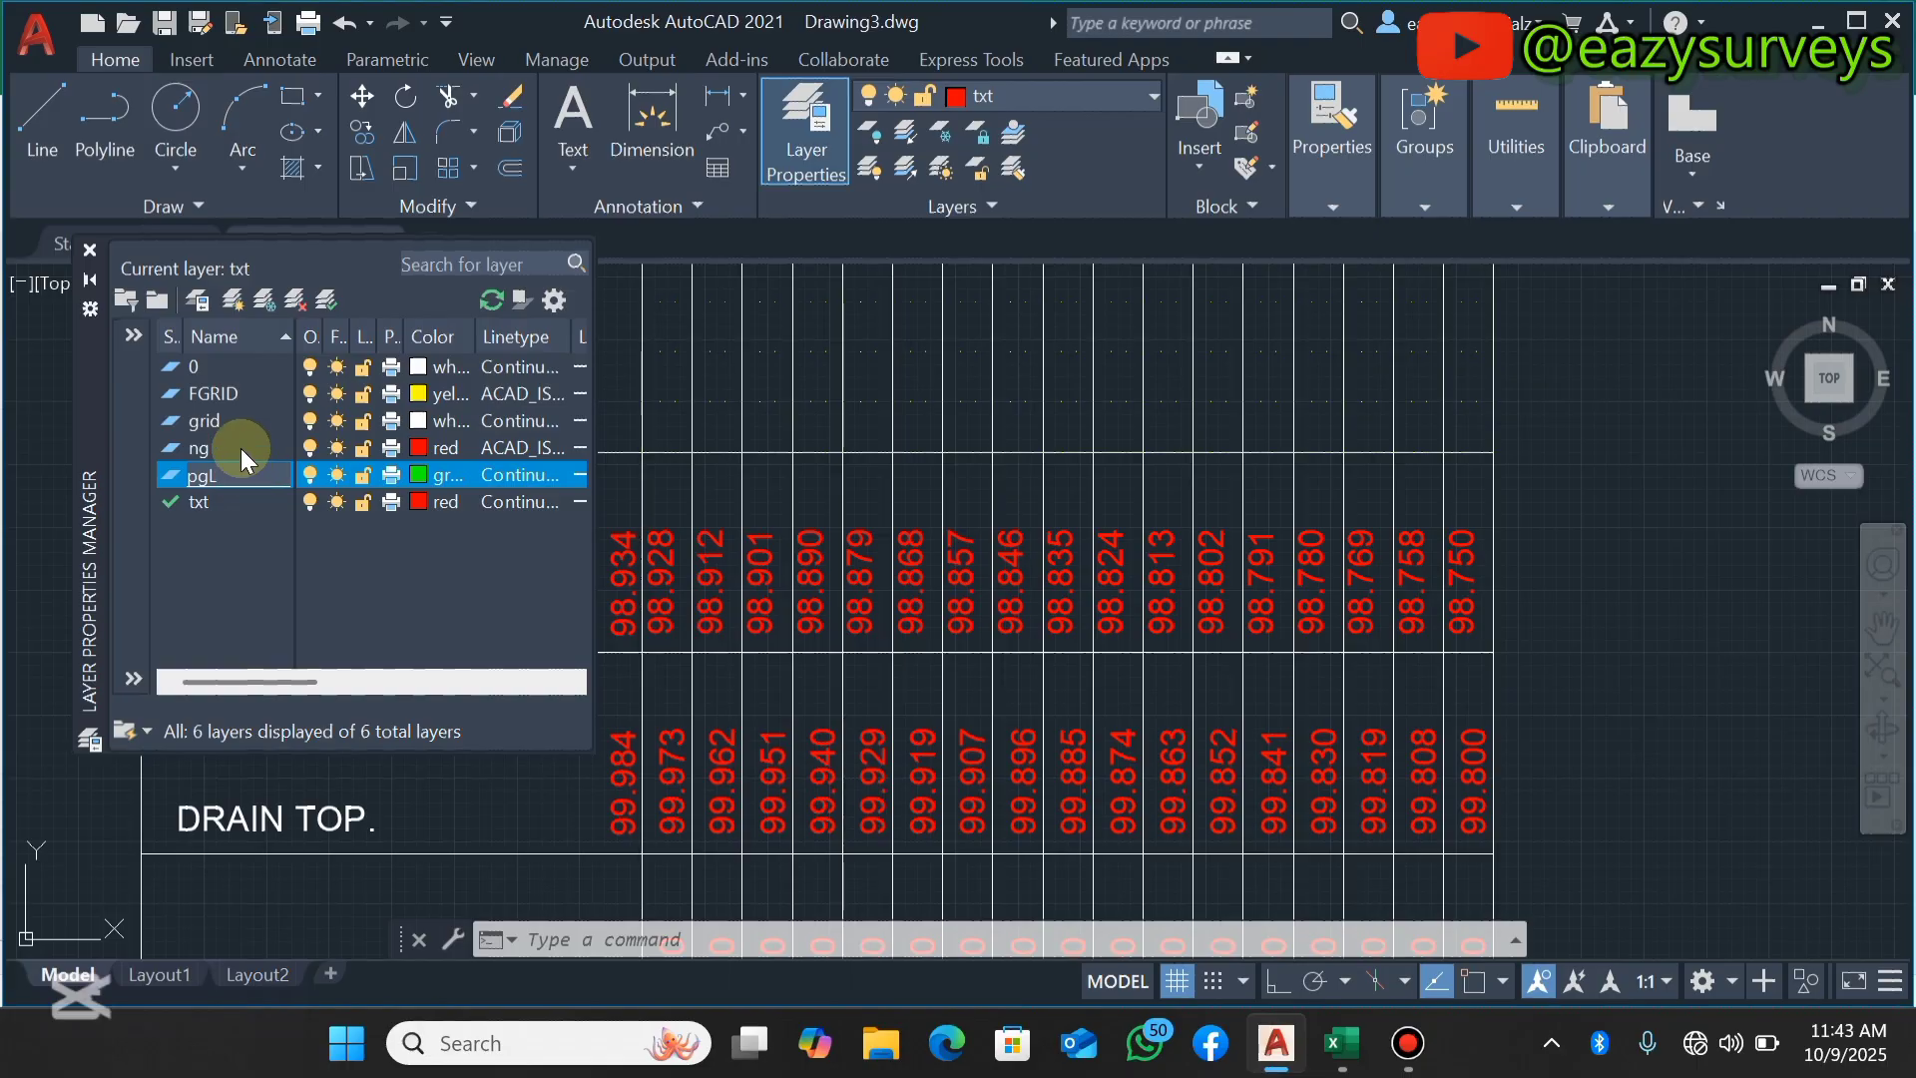
click(260, 447)
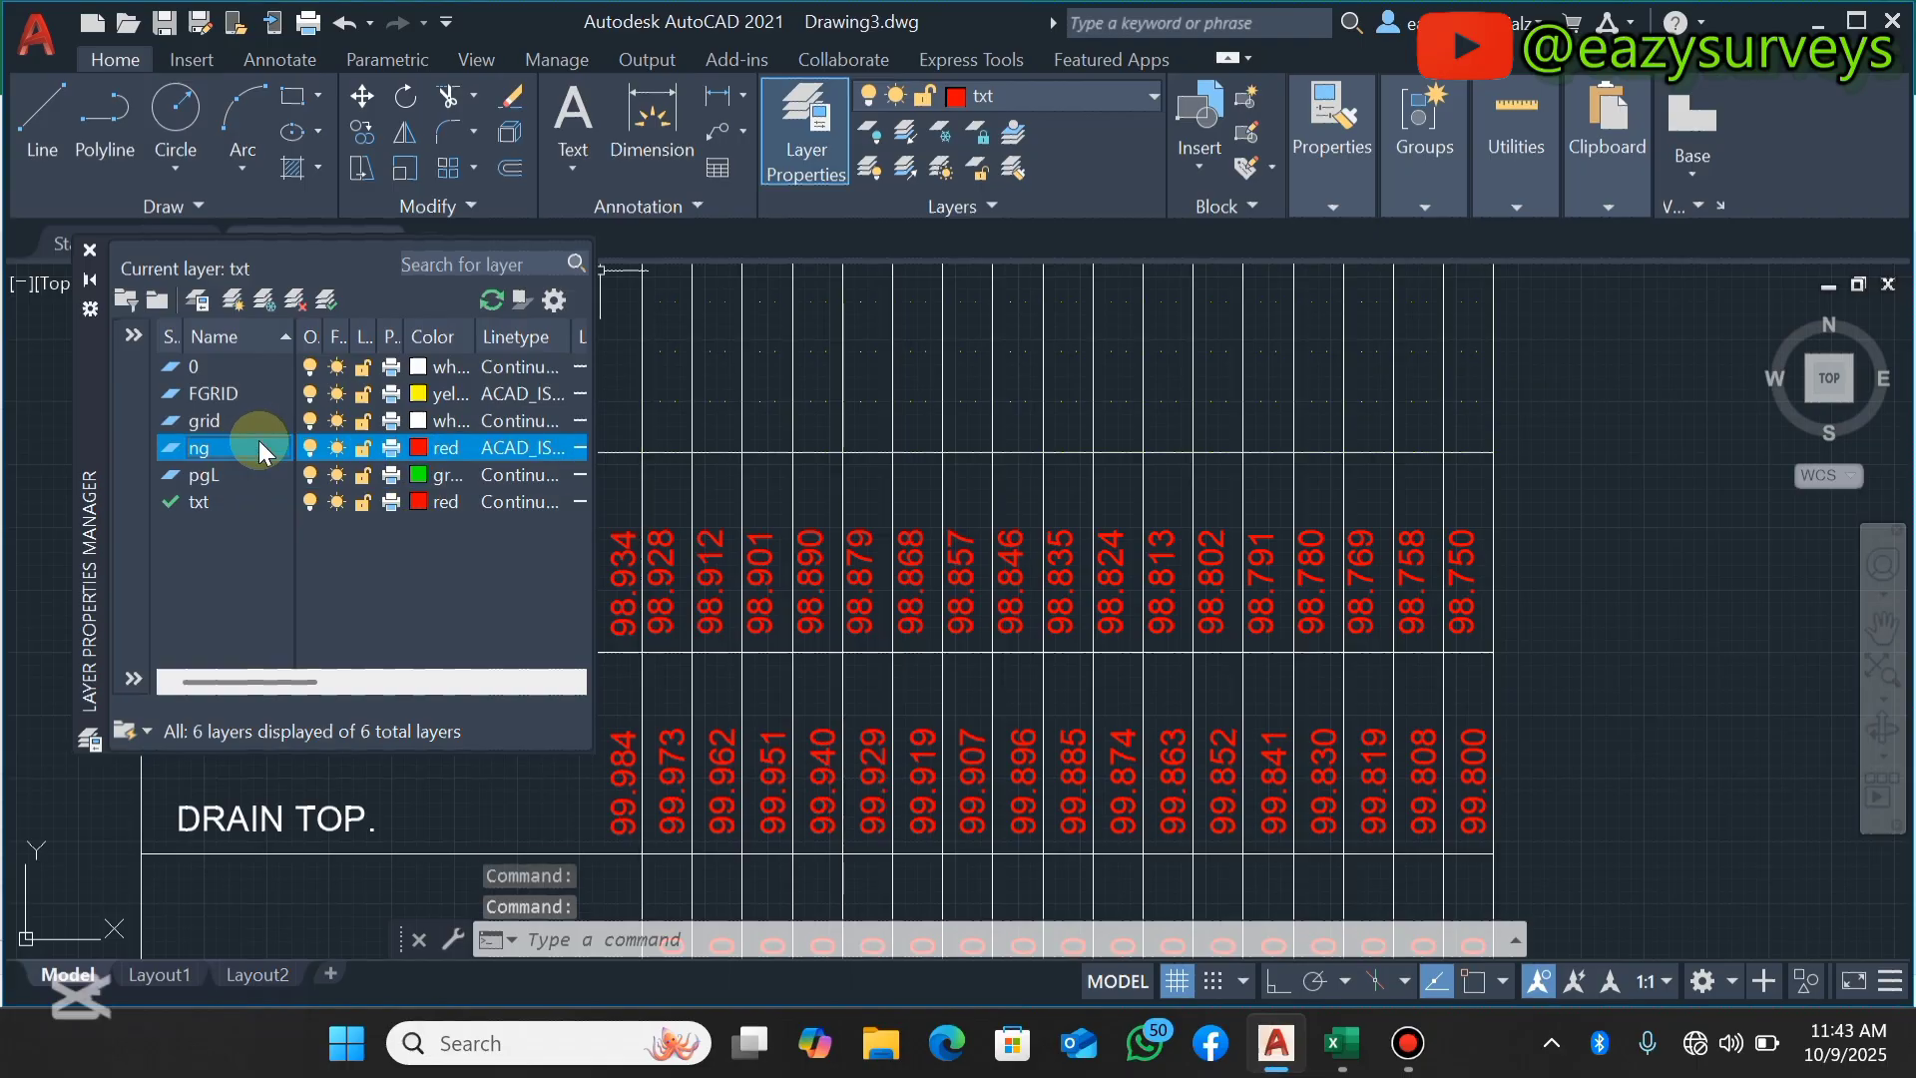
Change the pgL layer's color to blue and make pgL the current layer.
click(229, 473)
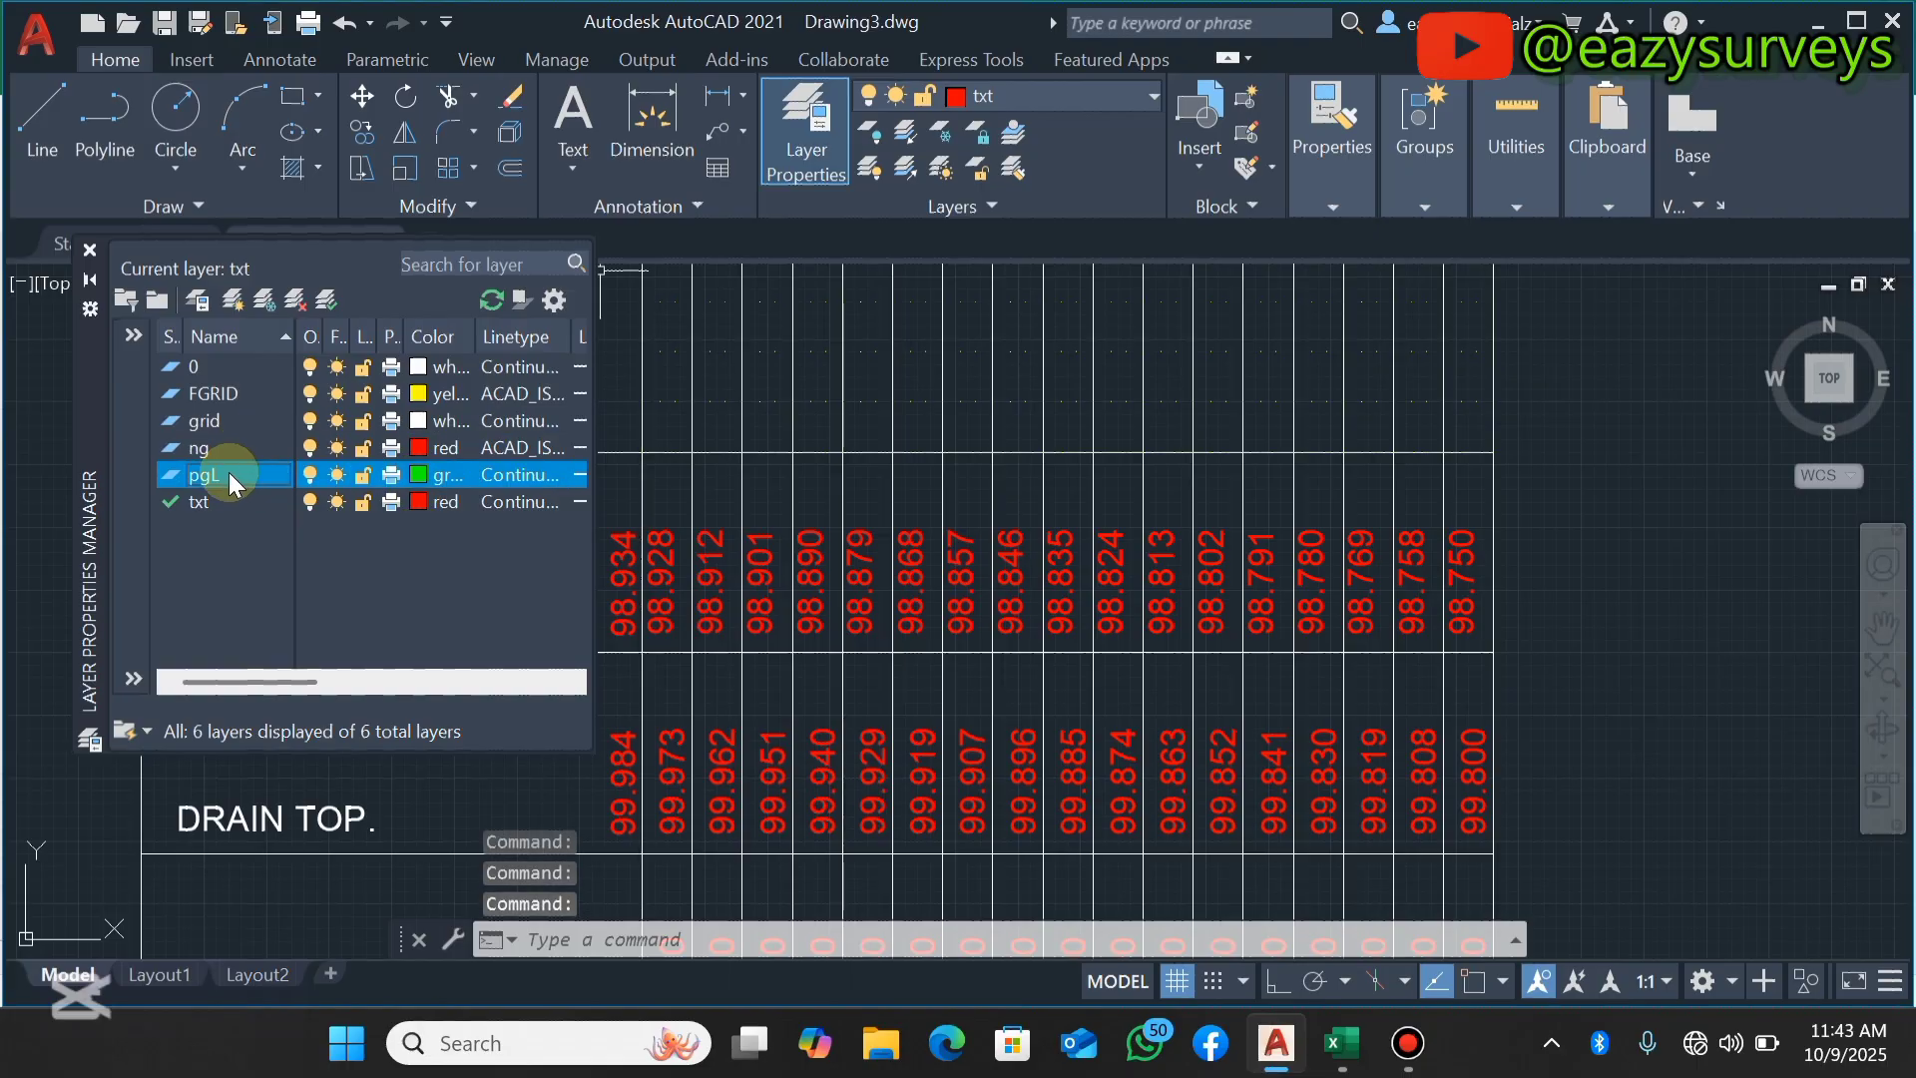
click(416, 477)
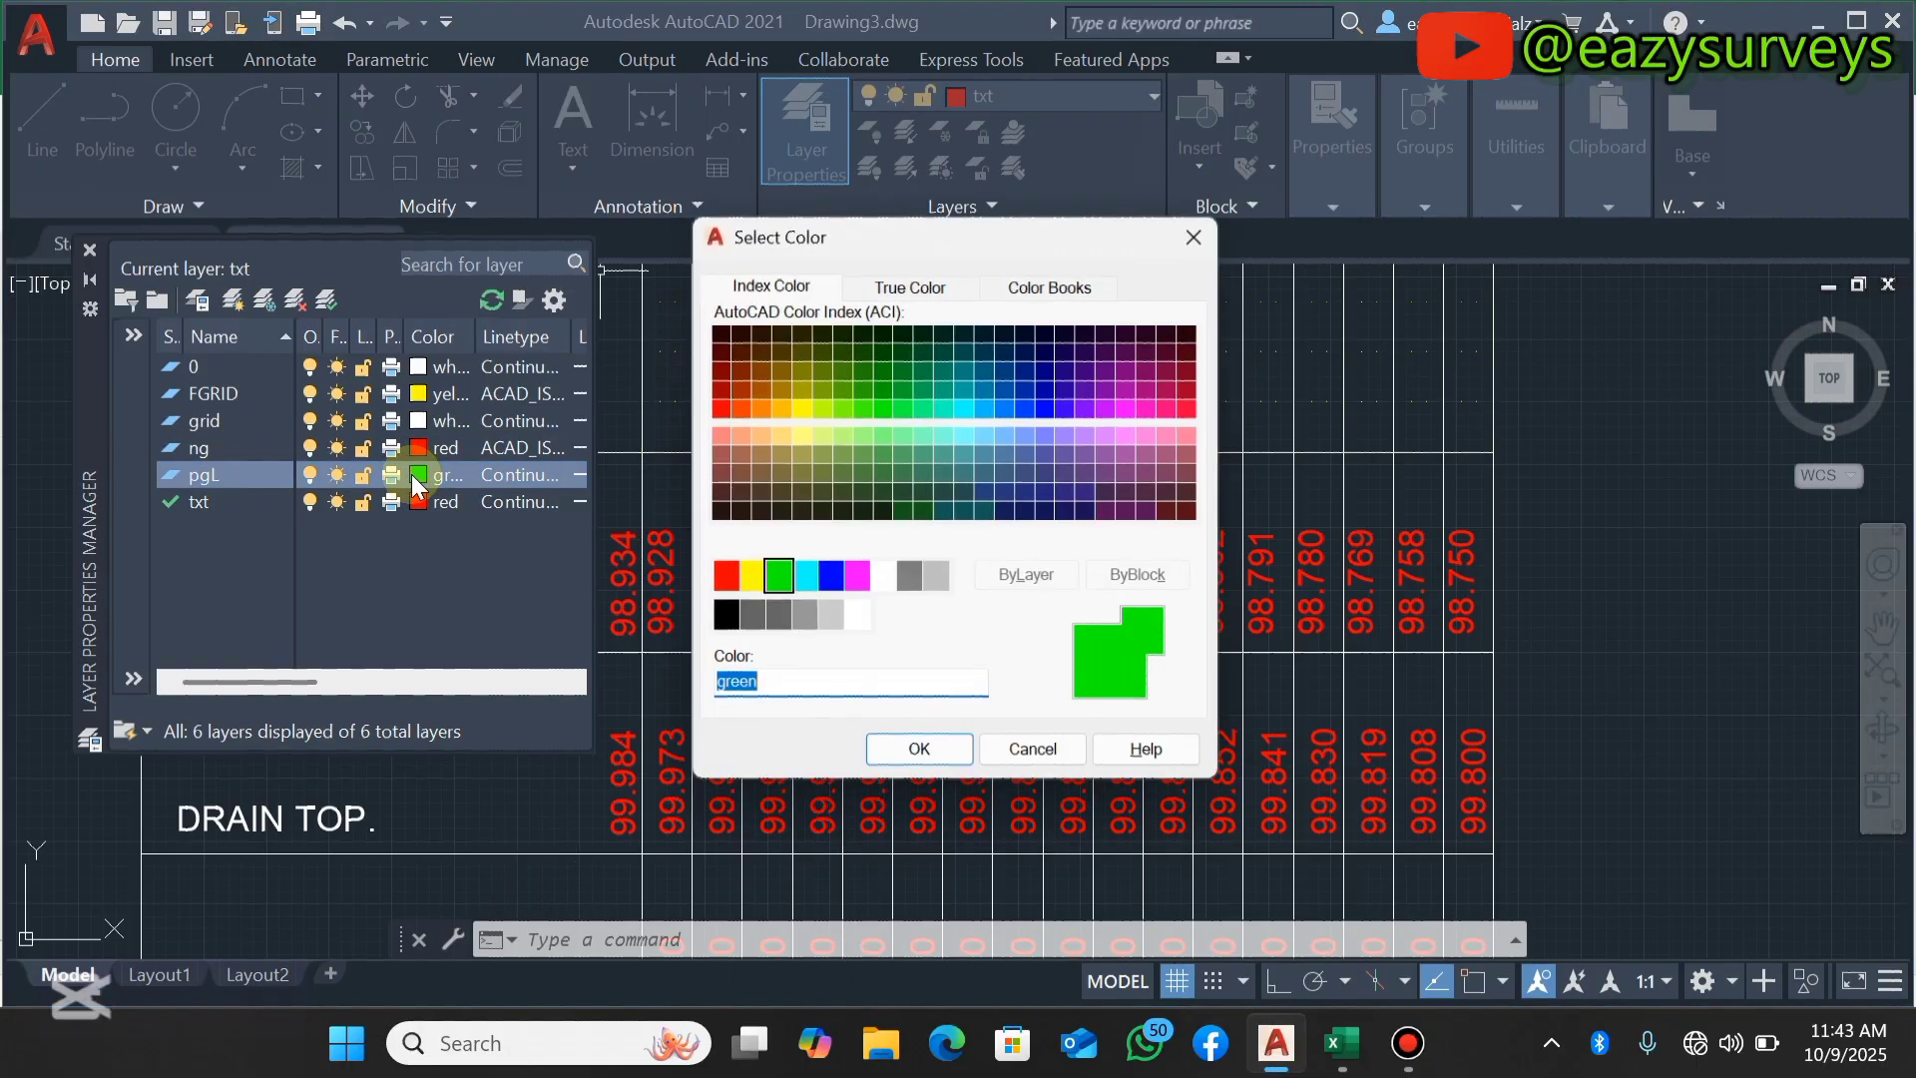
click(830, 579)
click(918, 758)
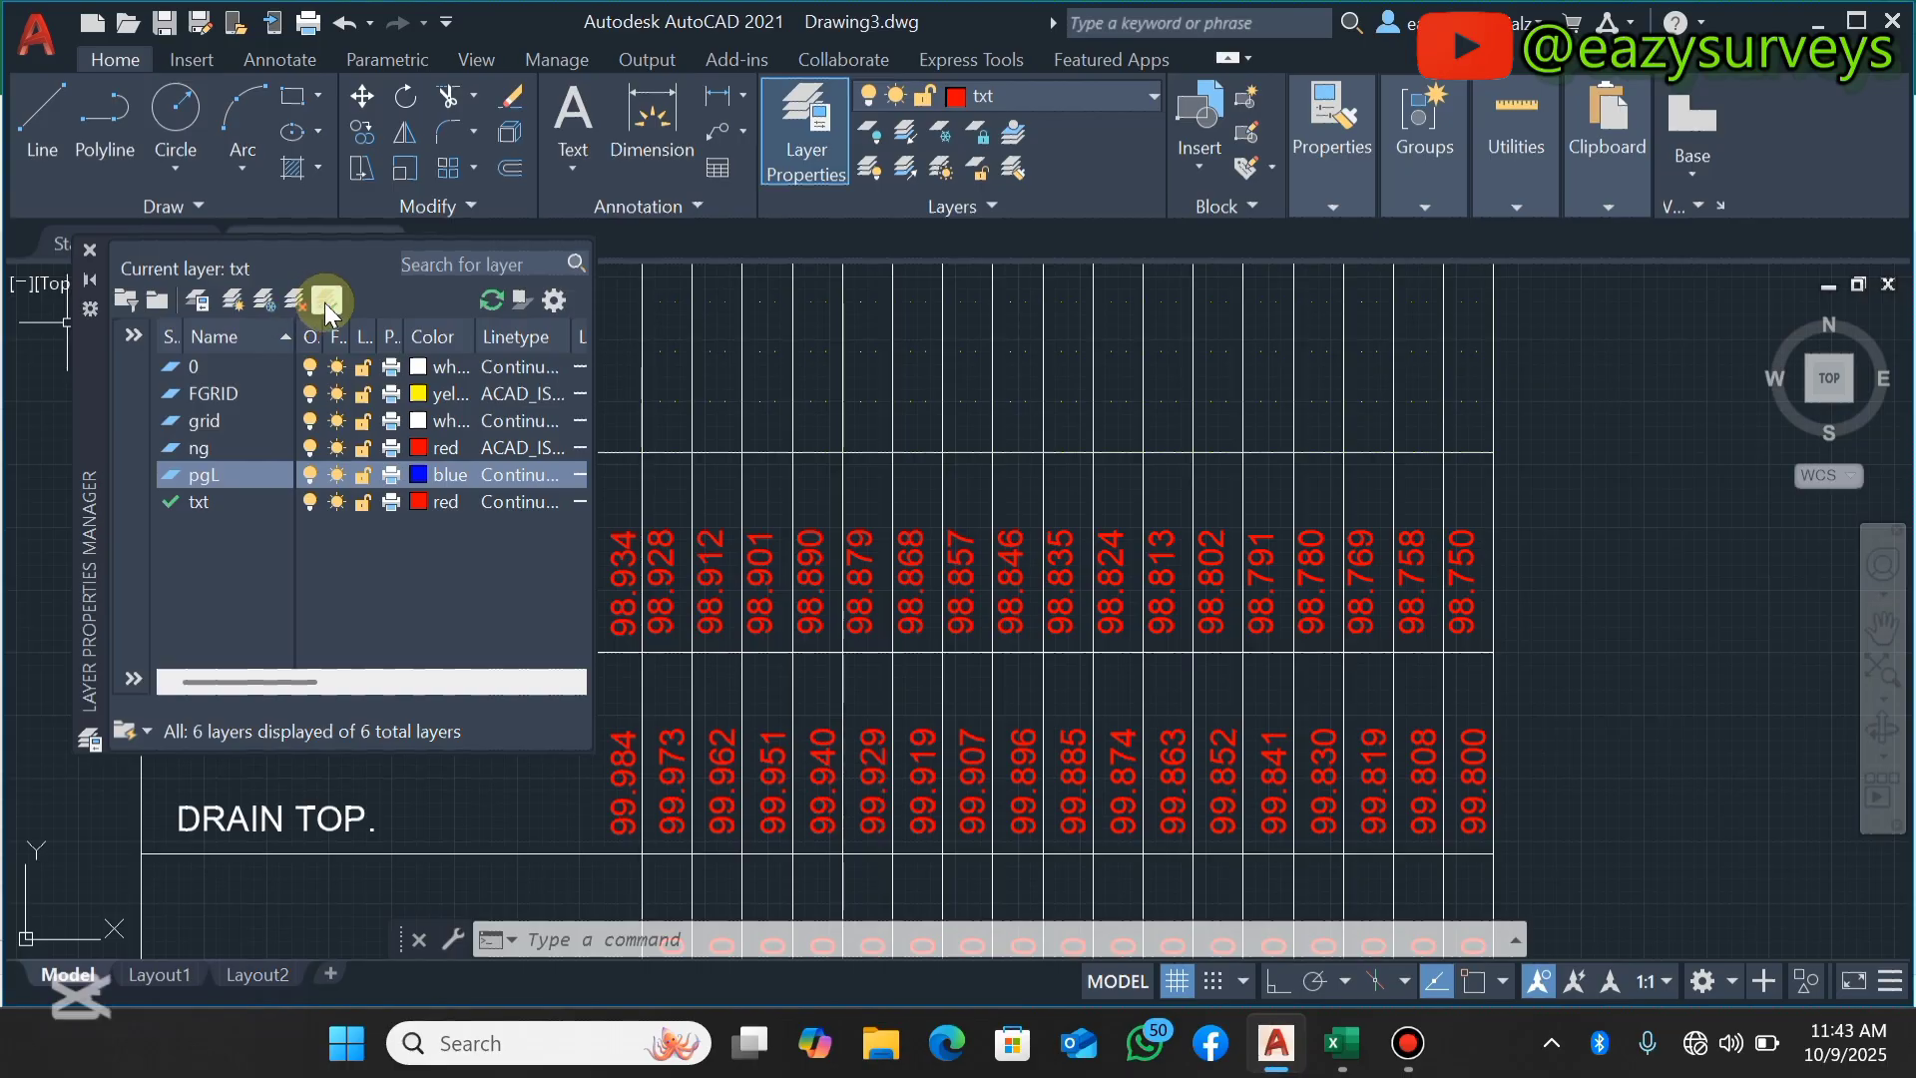
click(89, 250)
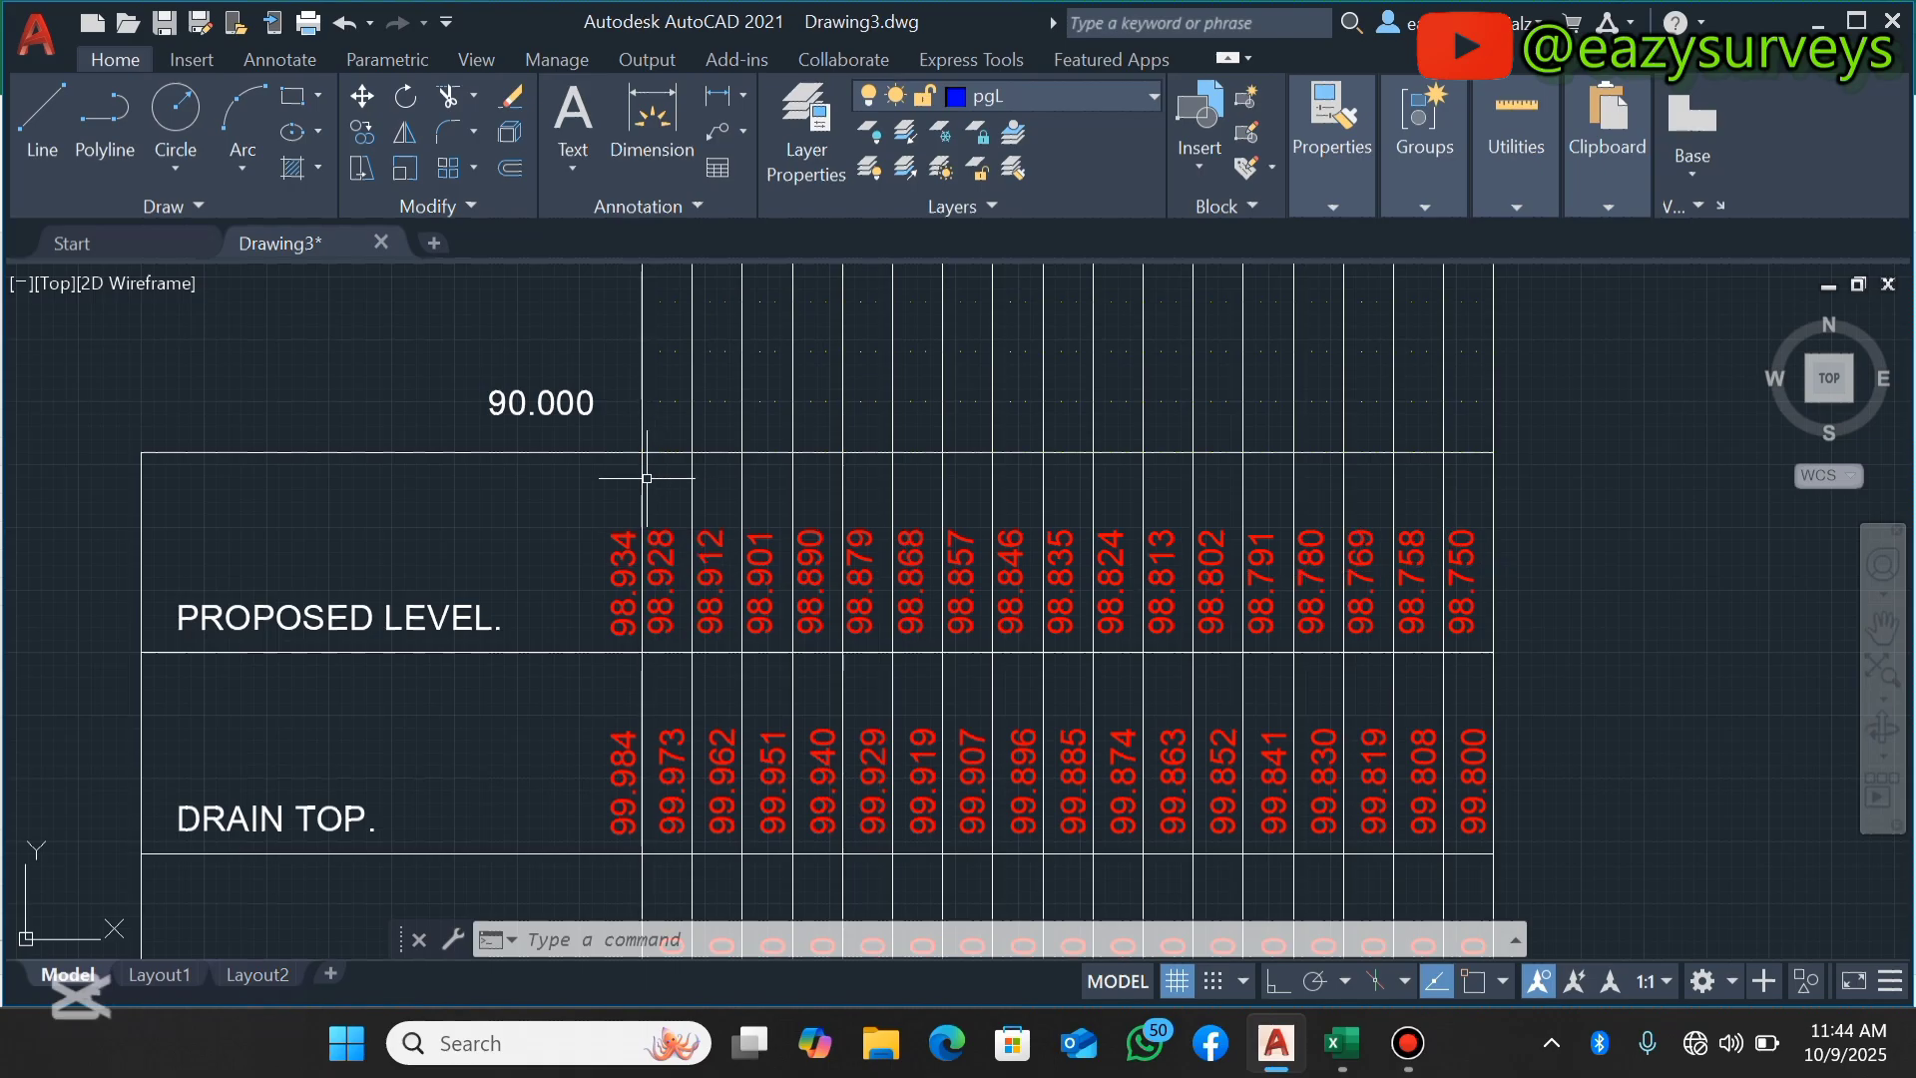
Turn off the grid layer.
click(812, 125)
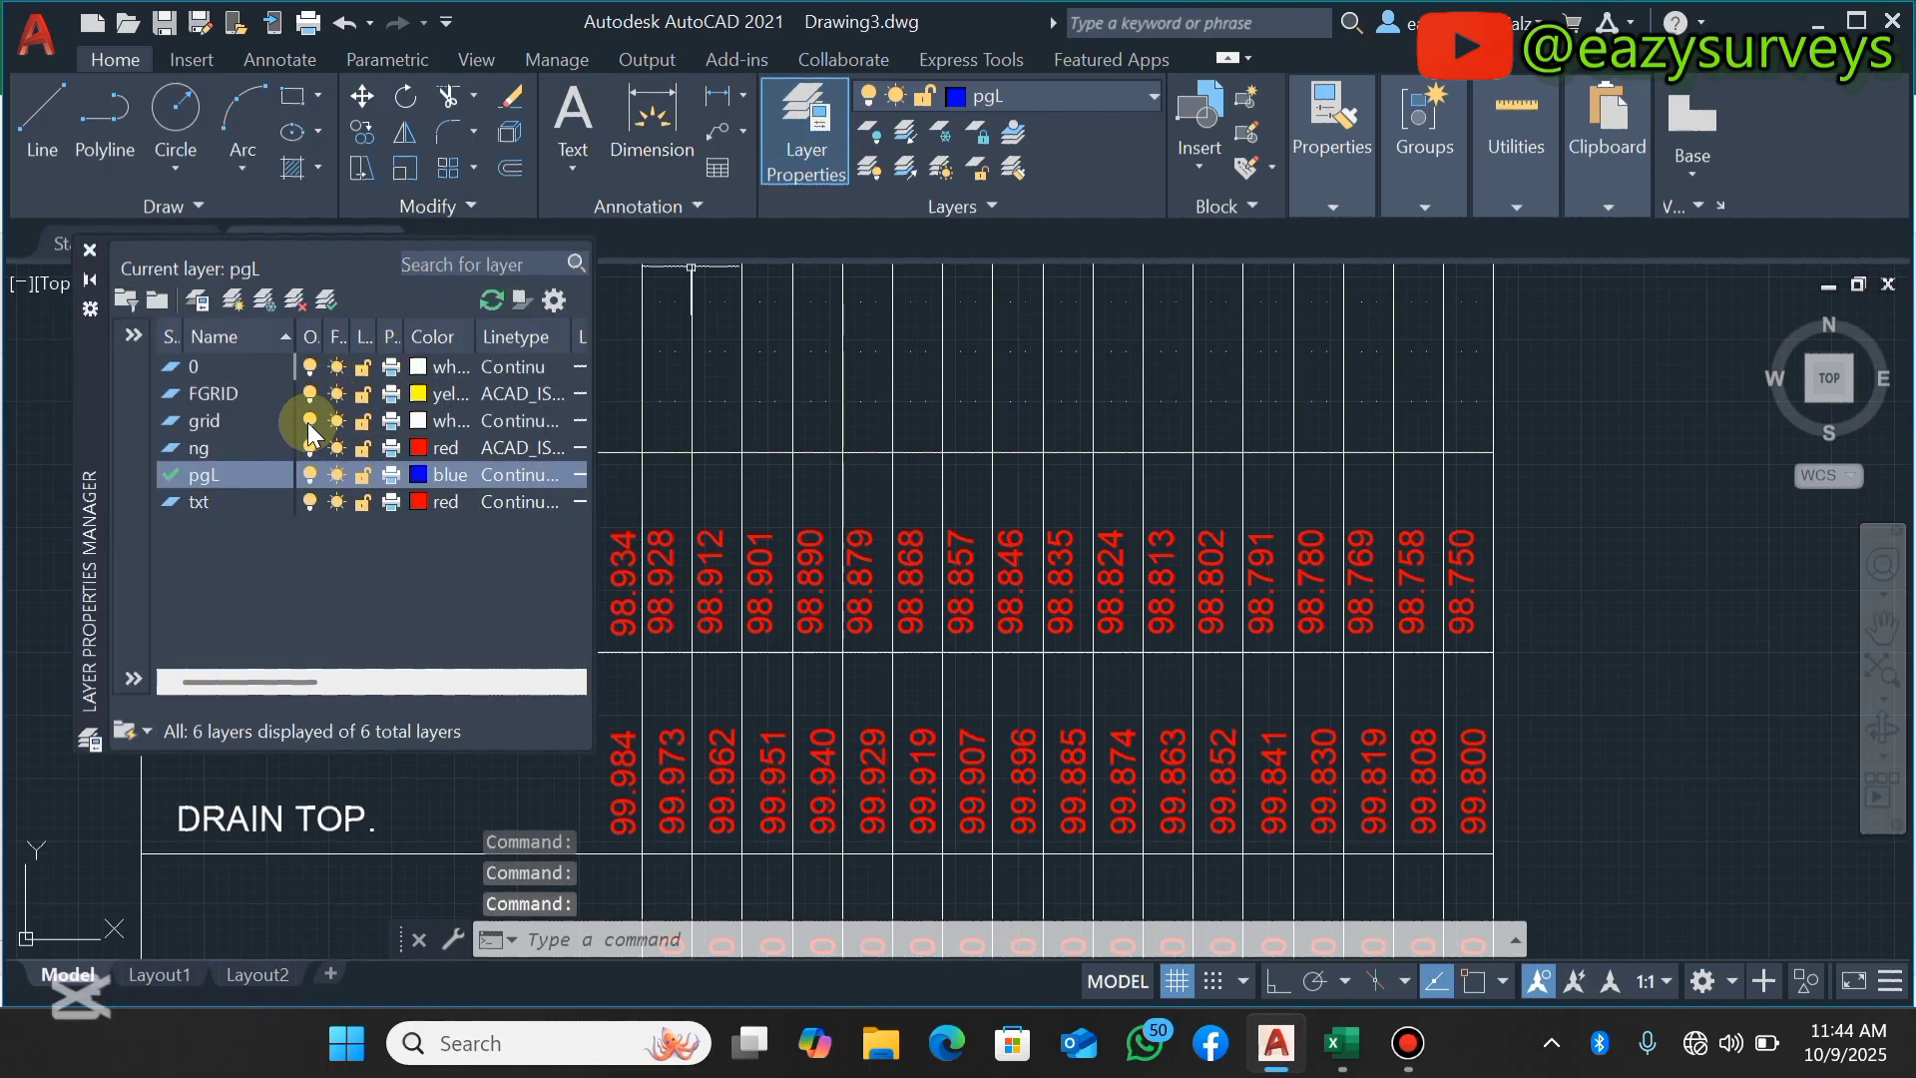
click(310, 420)
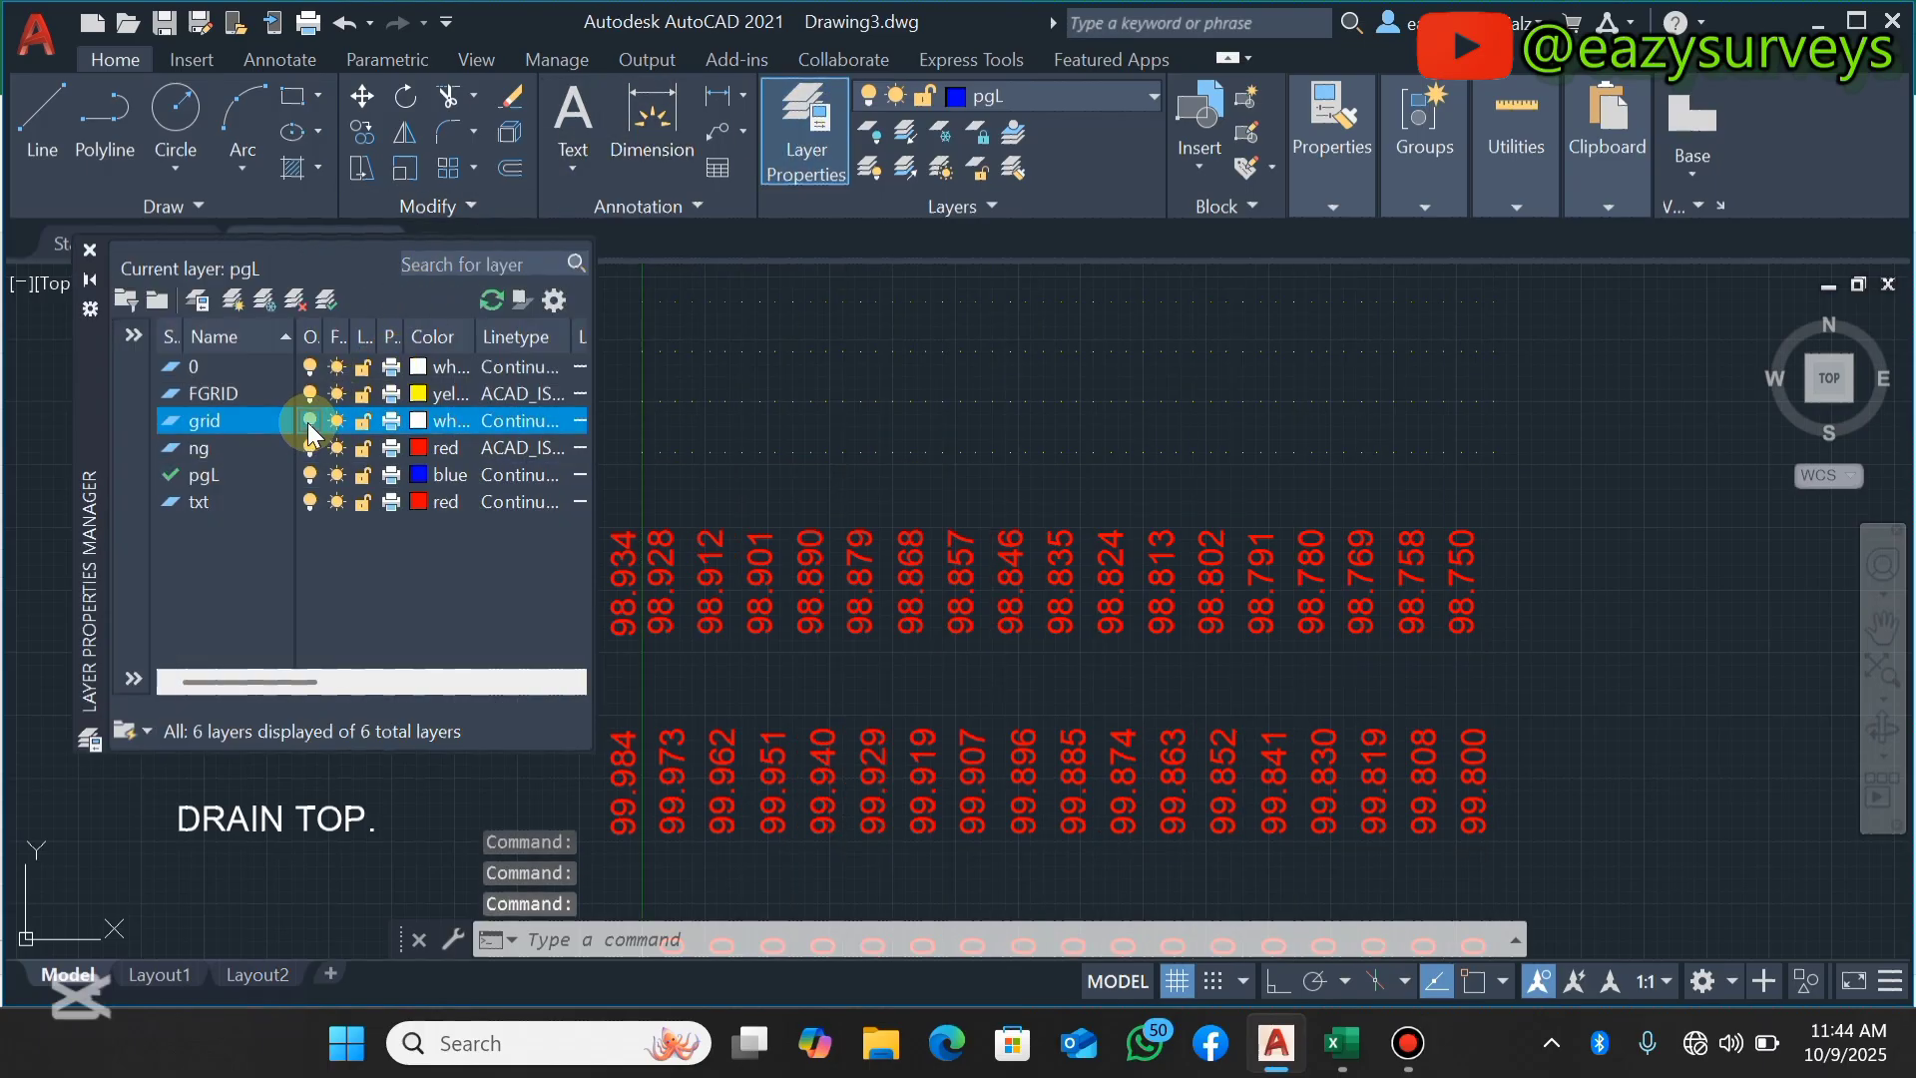
click(89, 250)
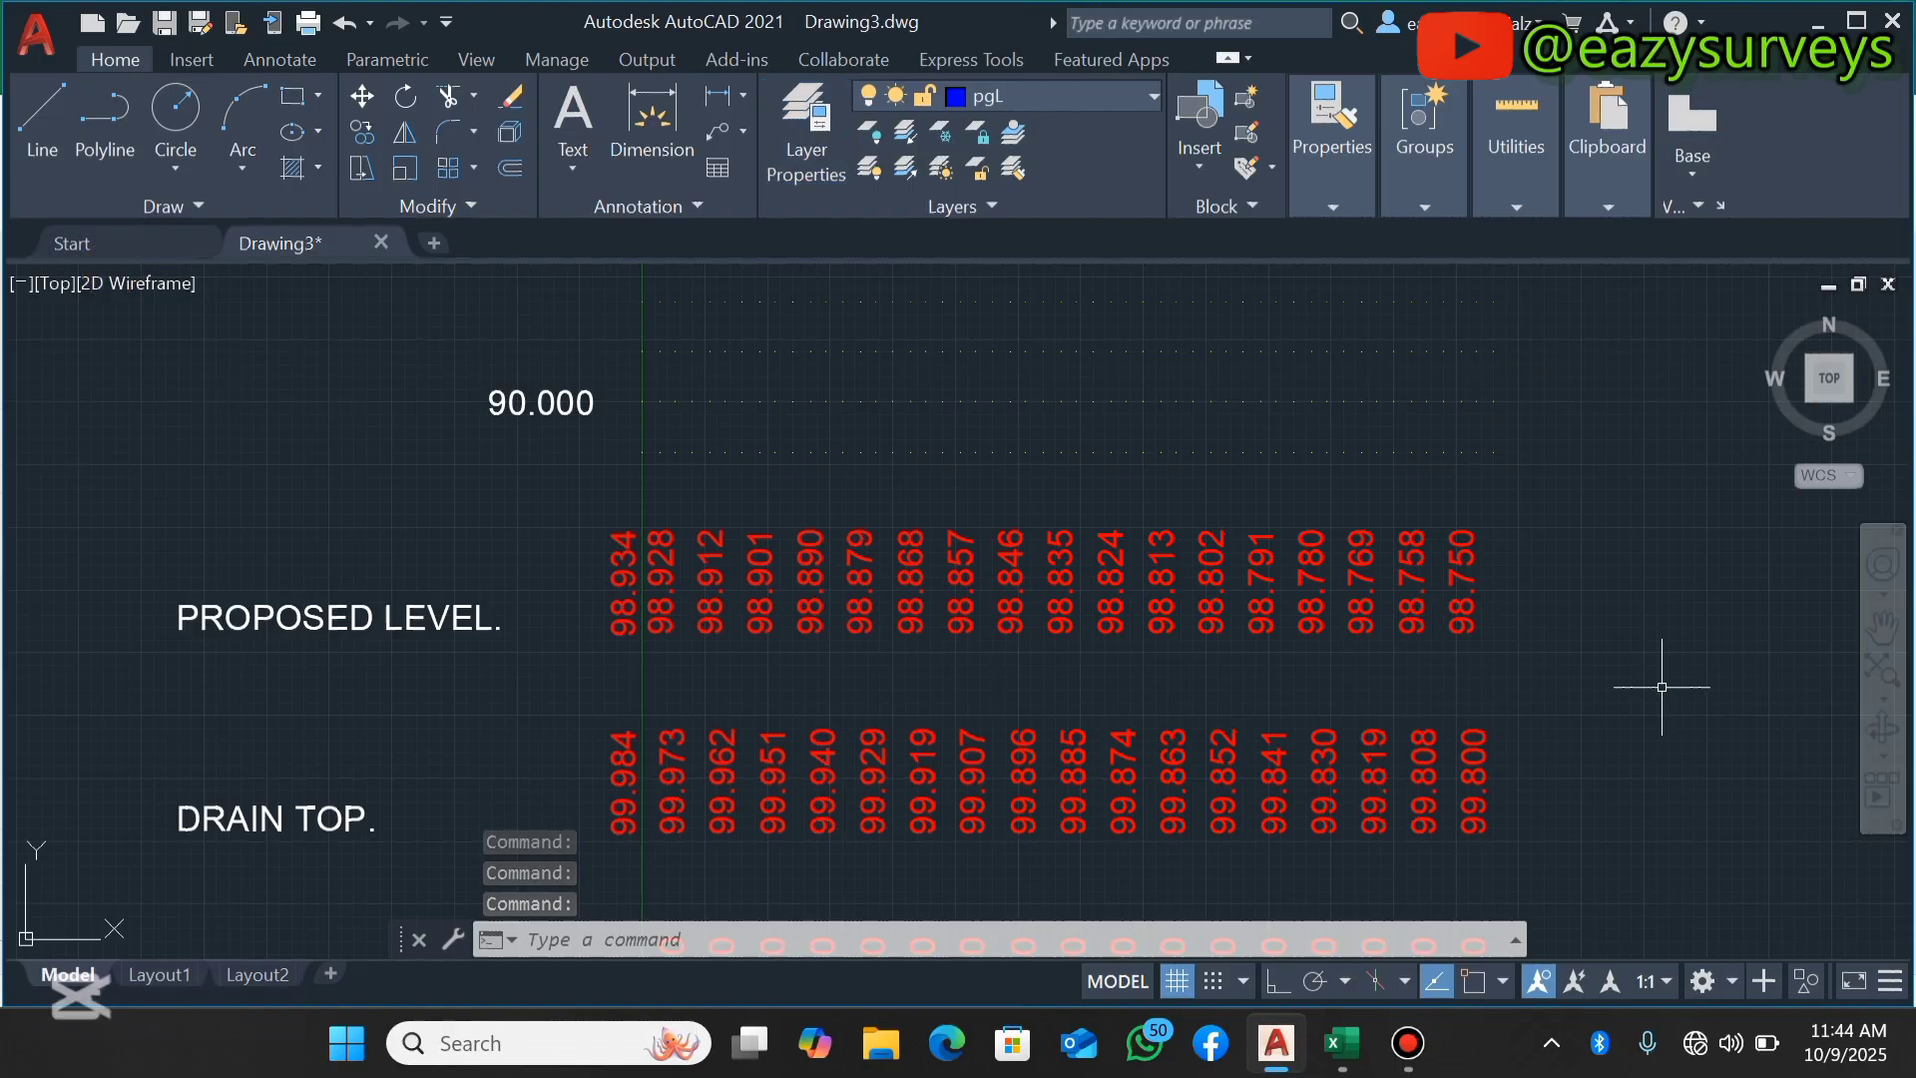
Move all the elevation values in the PROPOSED LEVEL row to the pgL layer and clear the selection.
click(1574, 614)
click(580, 538)
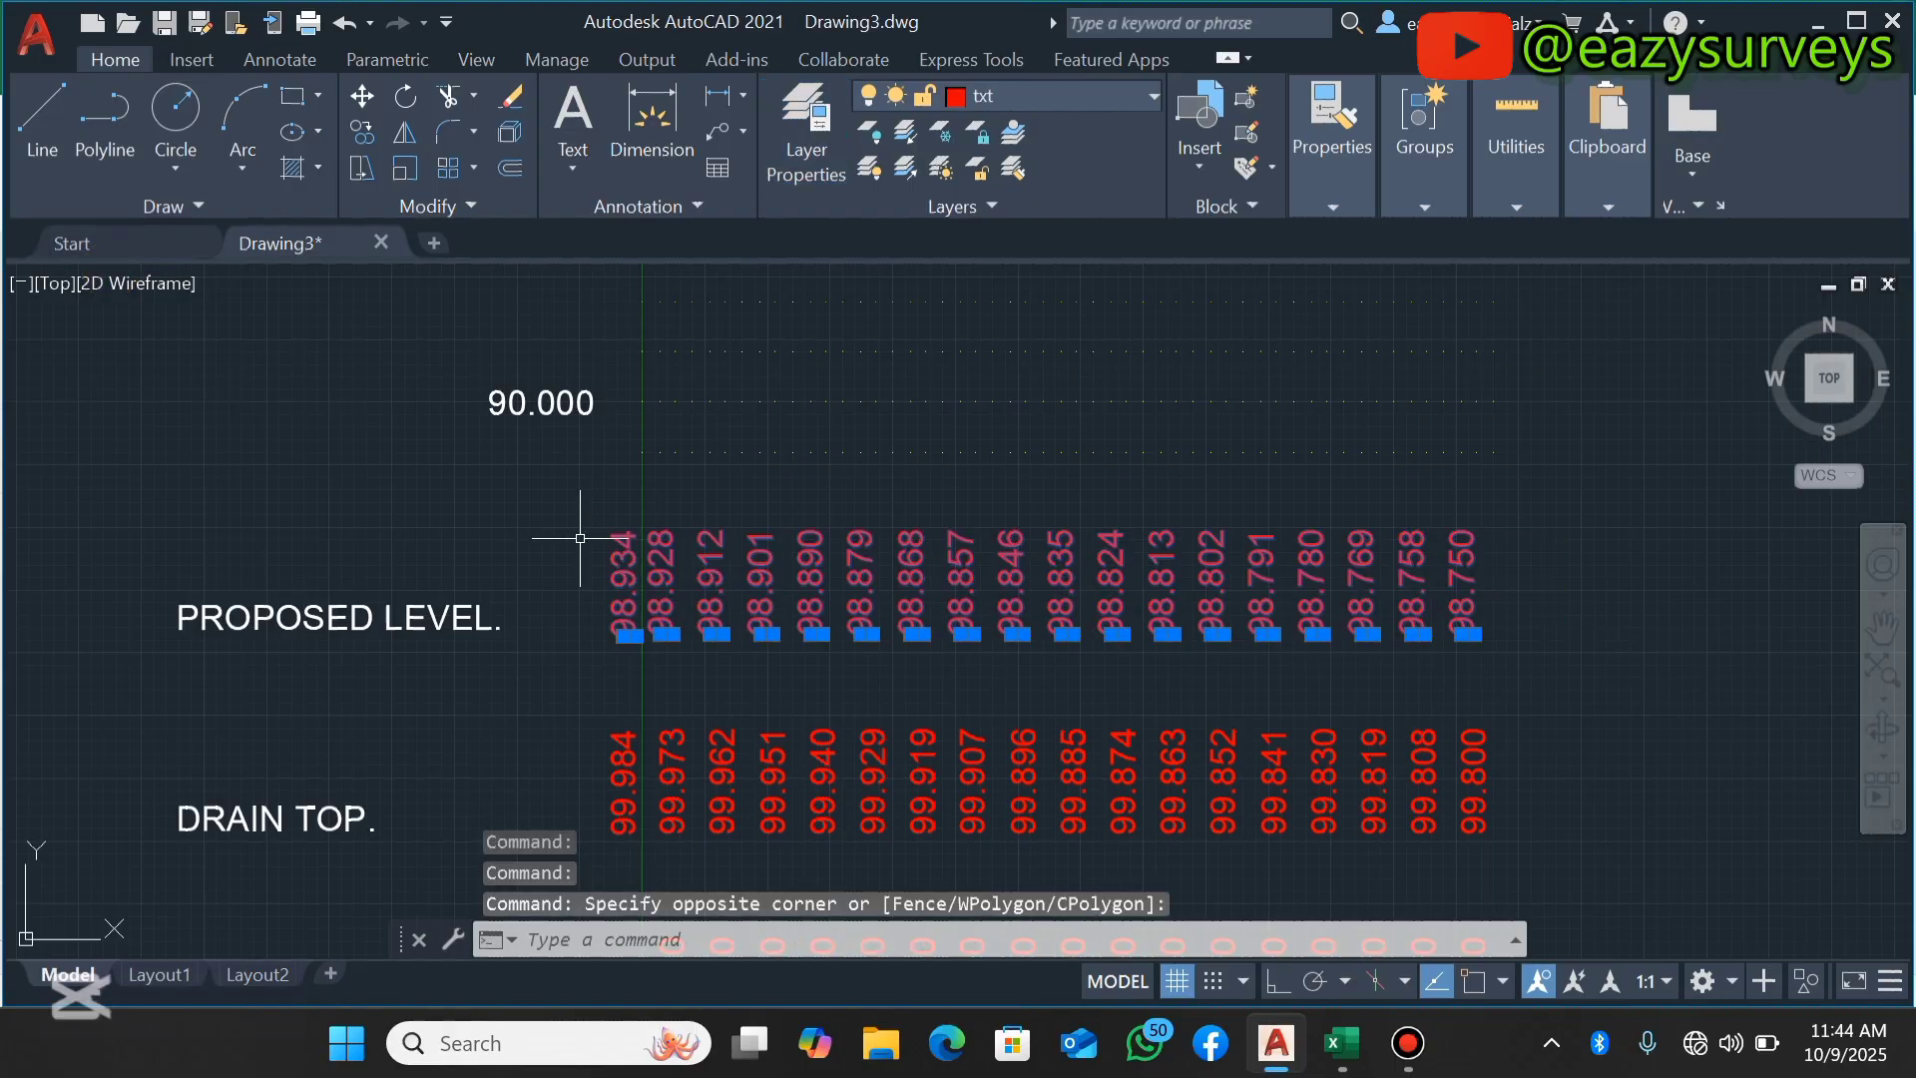
right_click(731, 602)
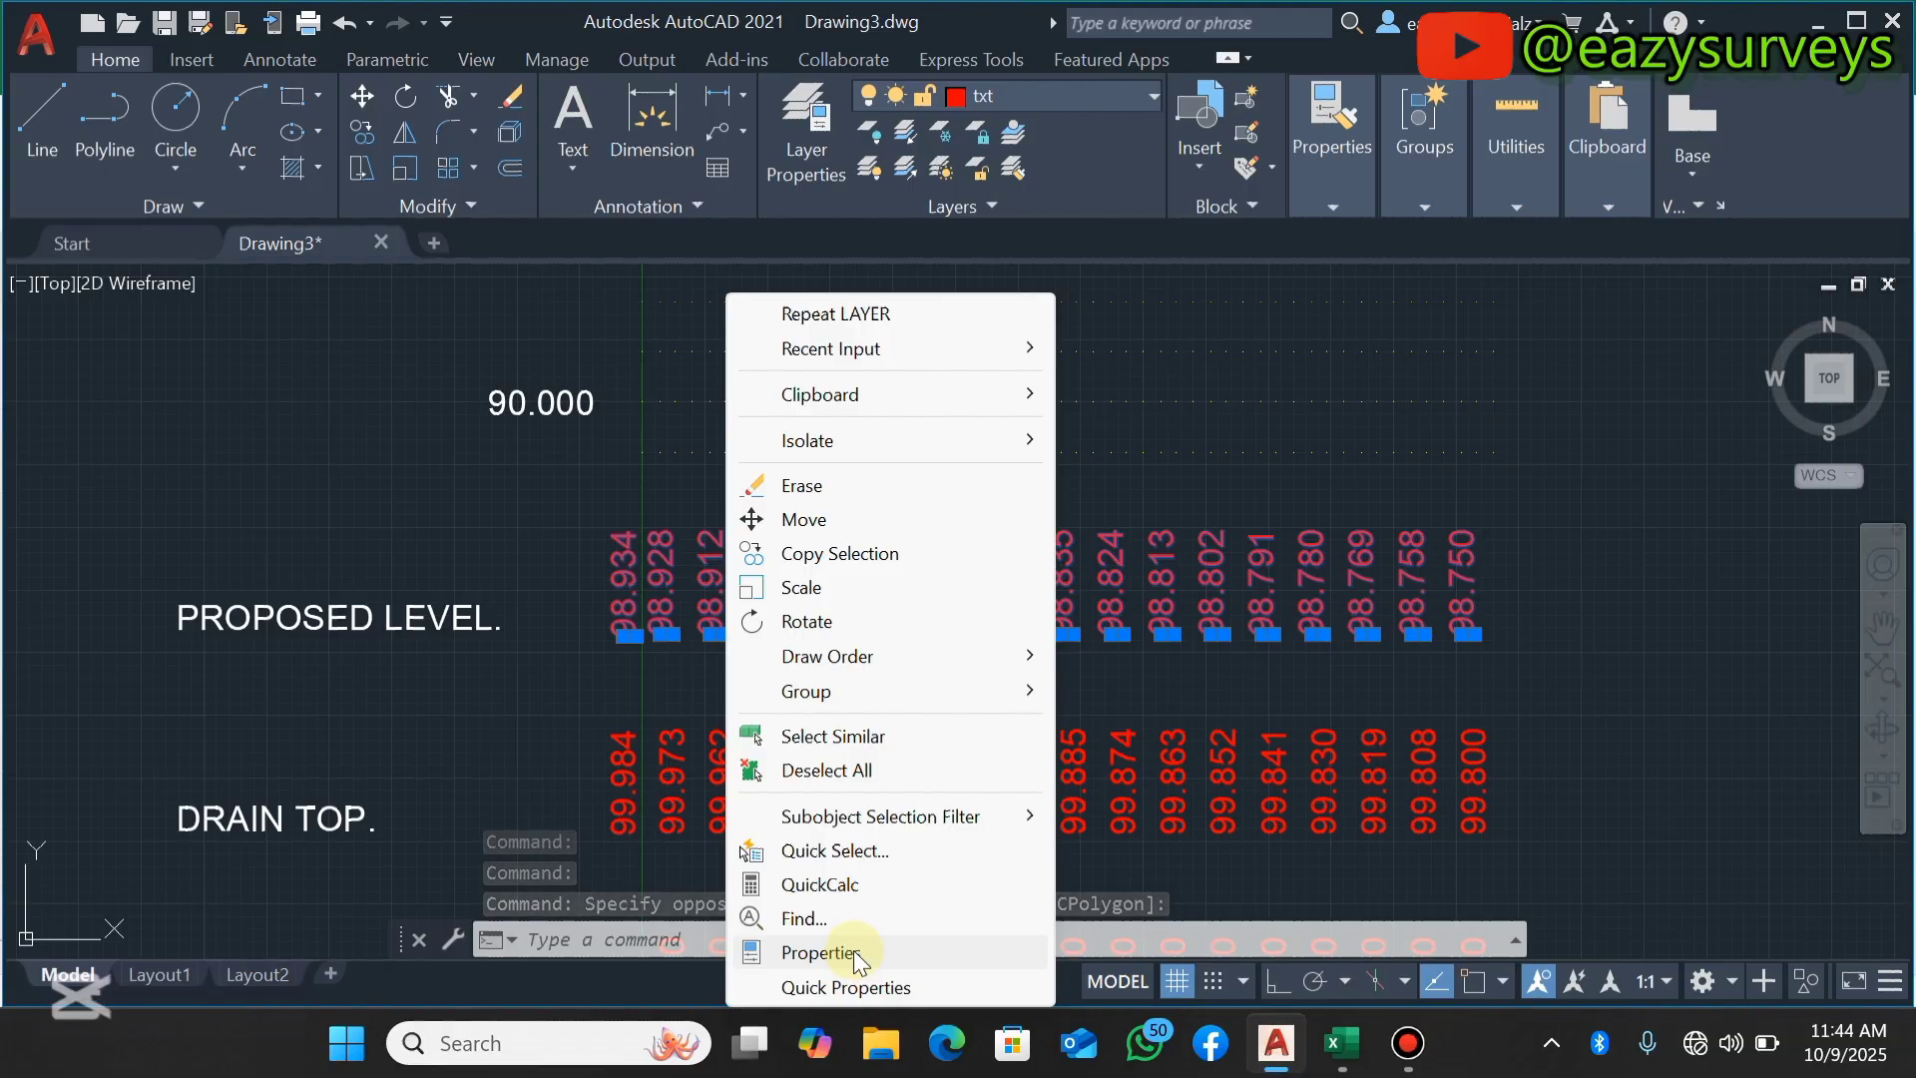
click(854, 951)
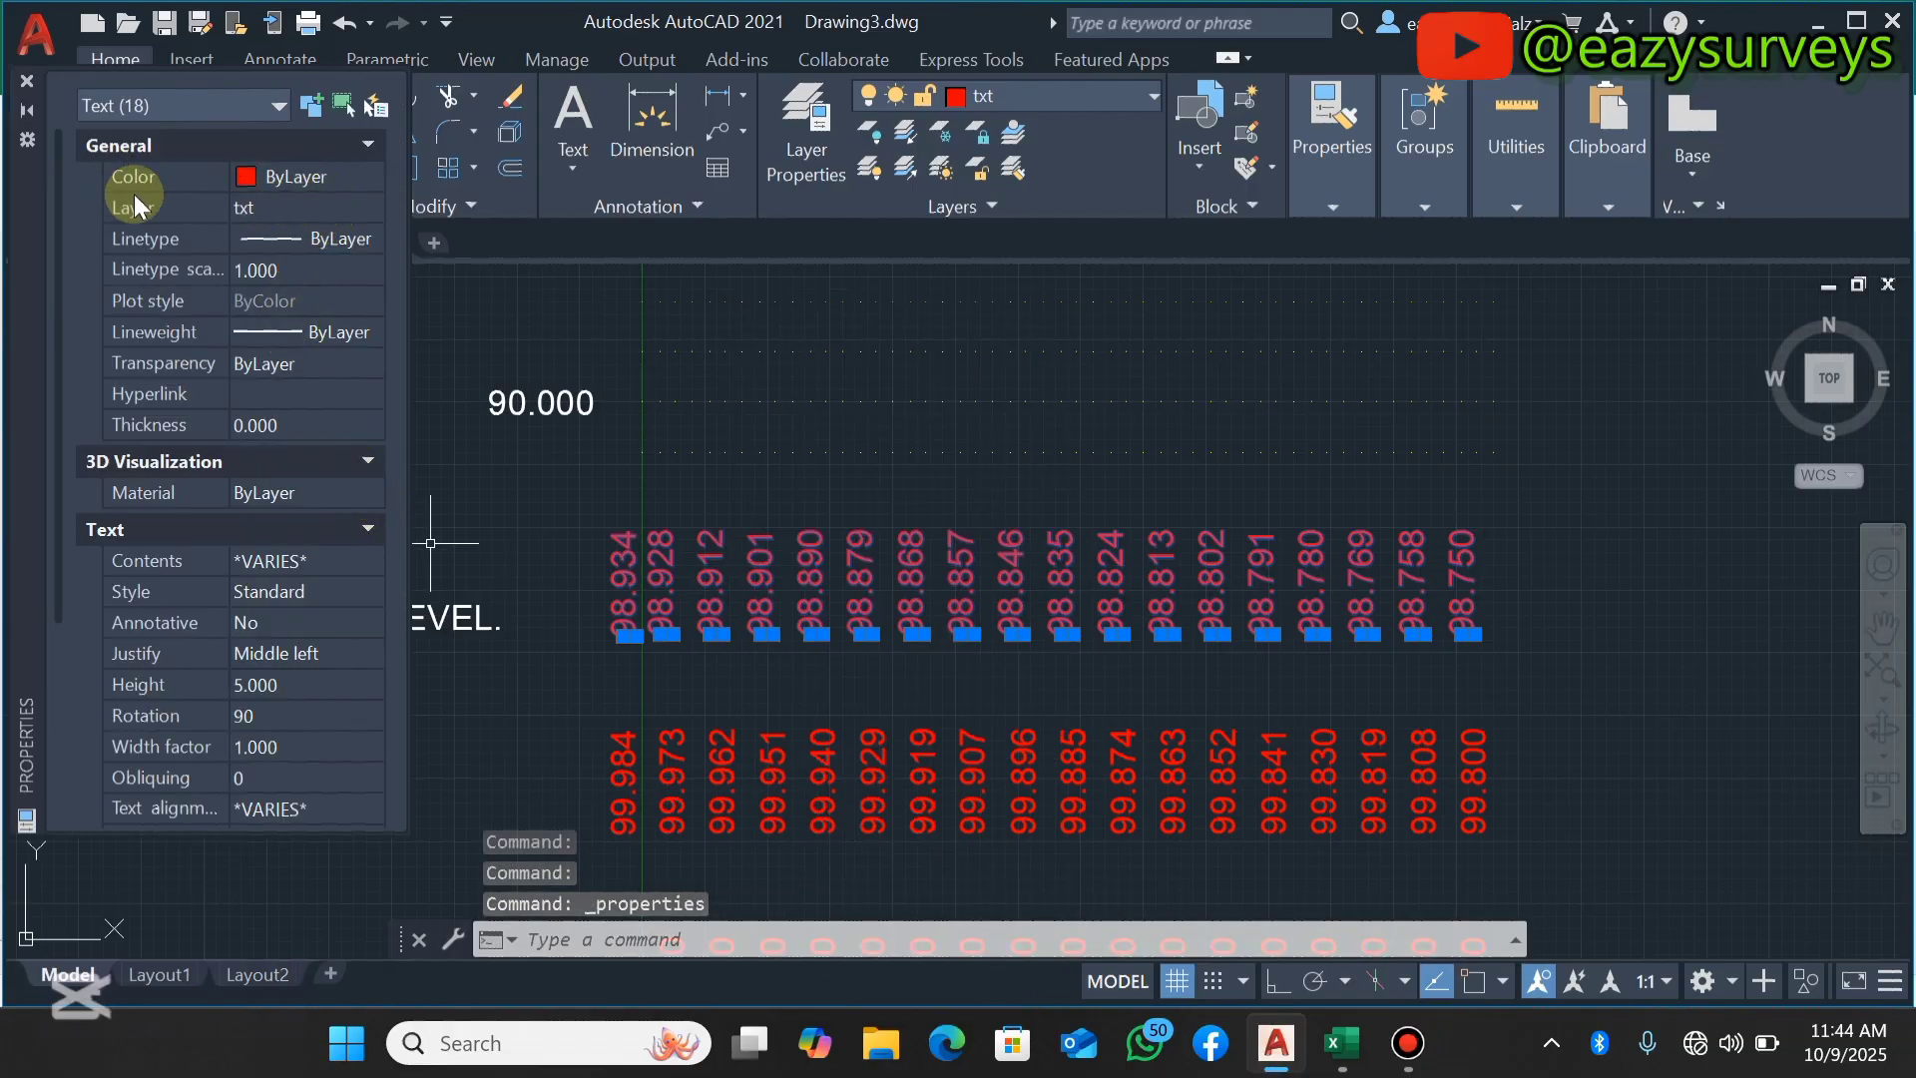
click(272, 207)
click(271, 206)
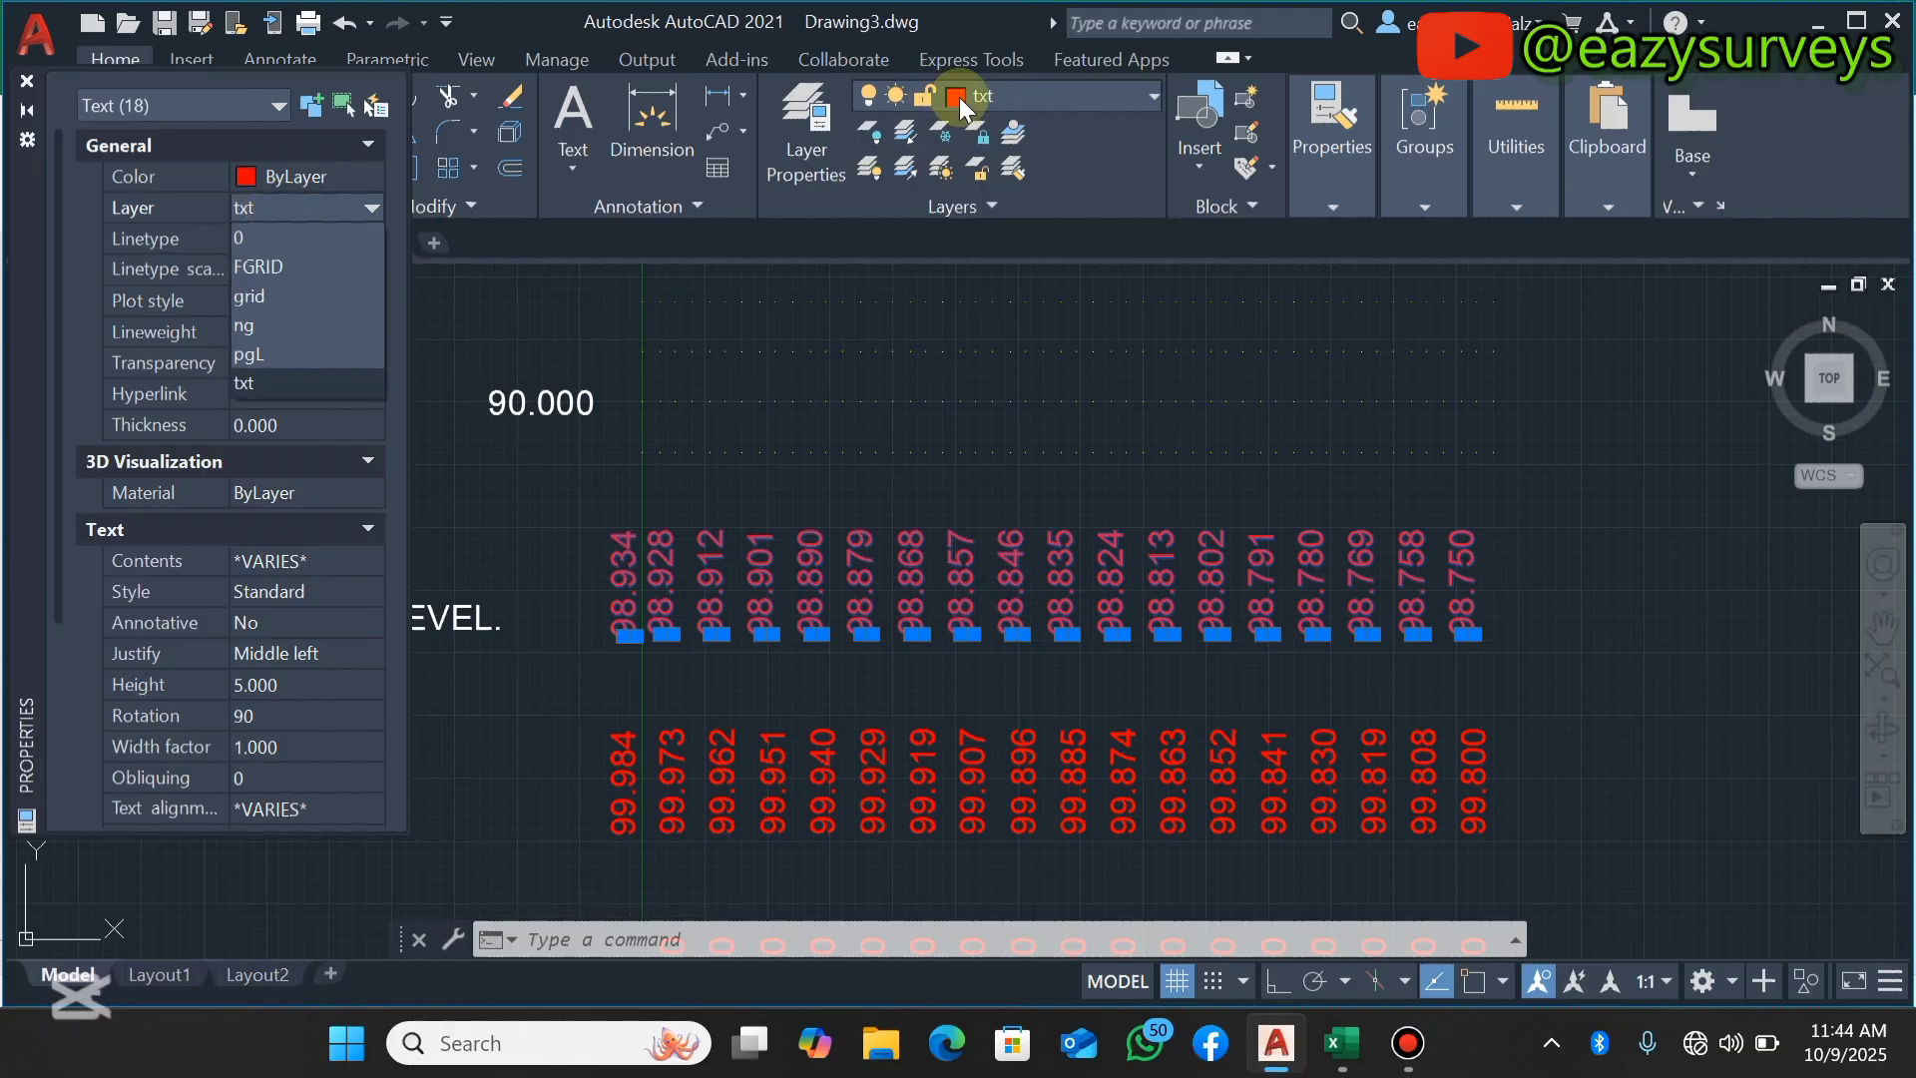
click(280, 354)
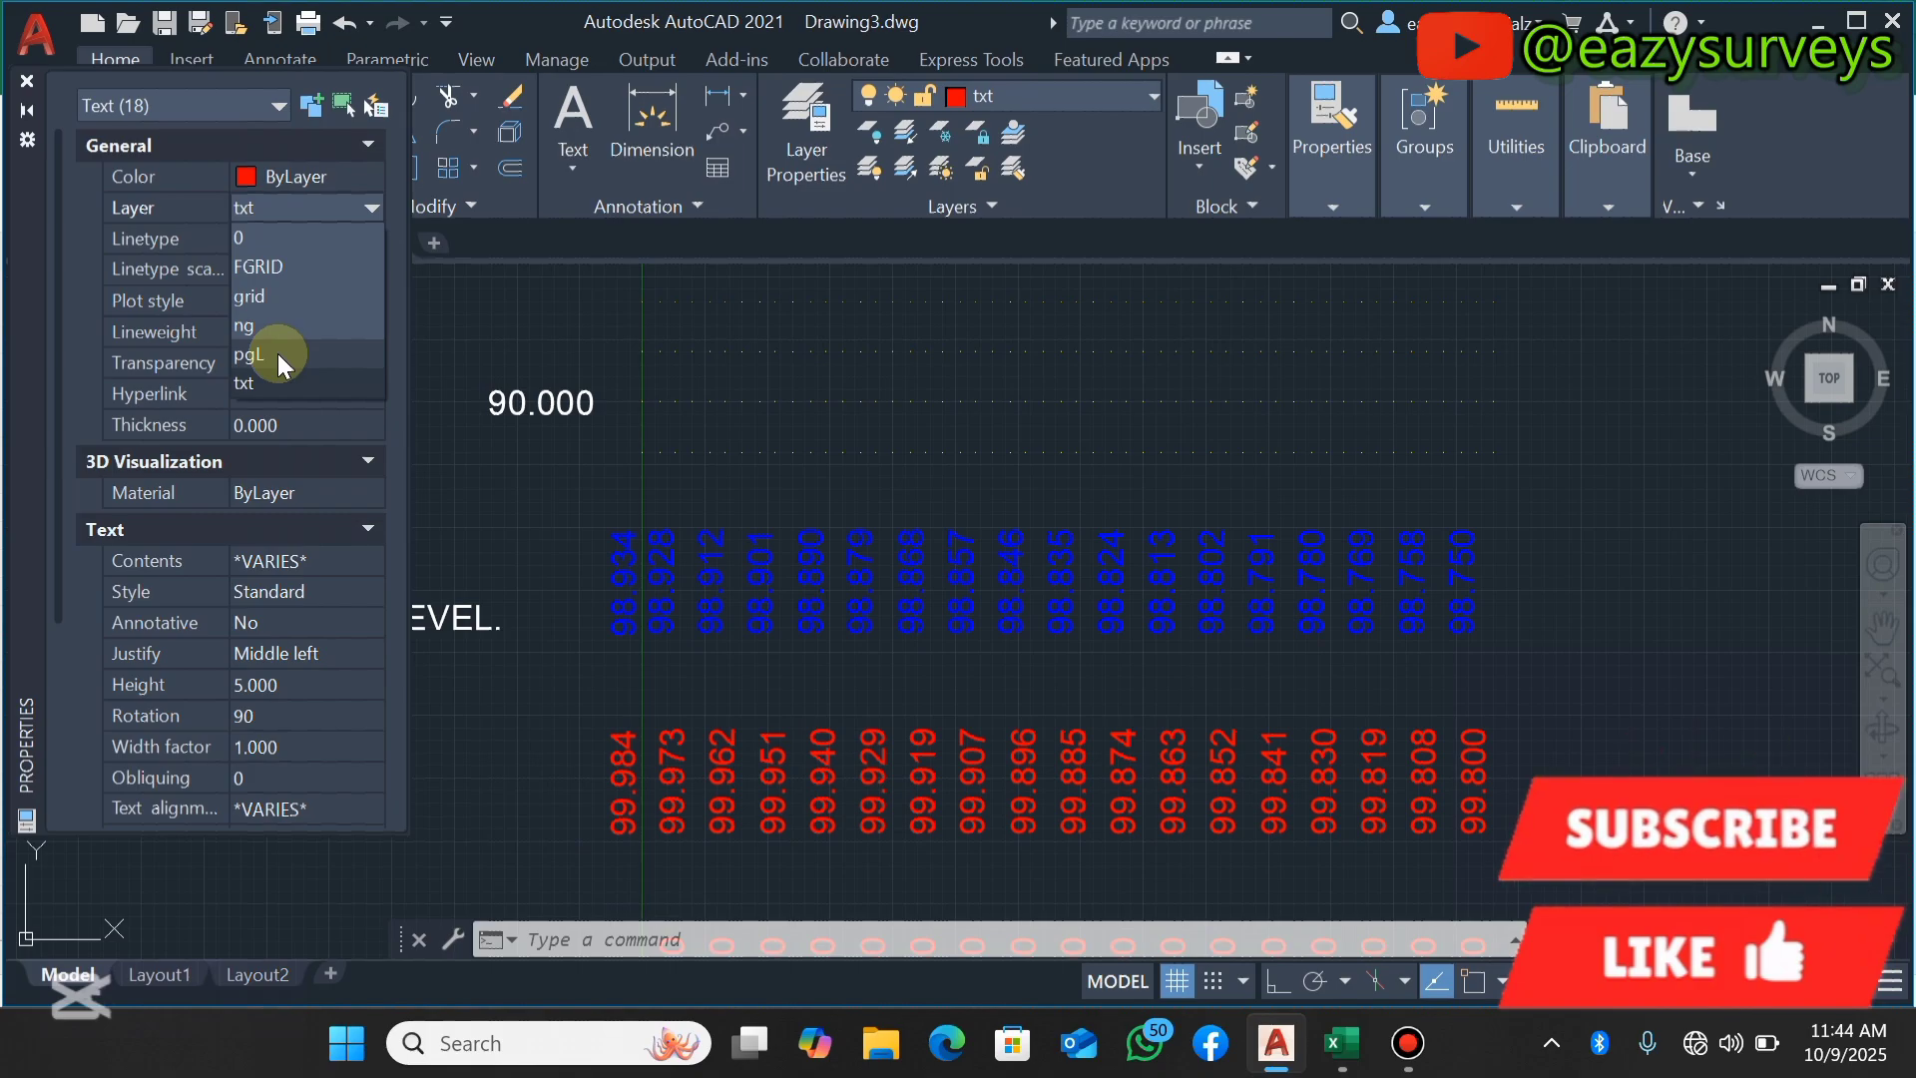
click(277, 354)
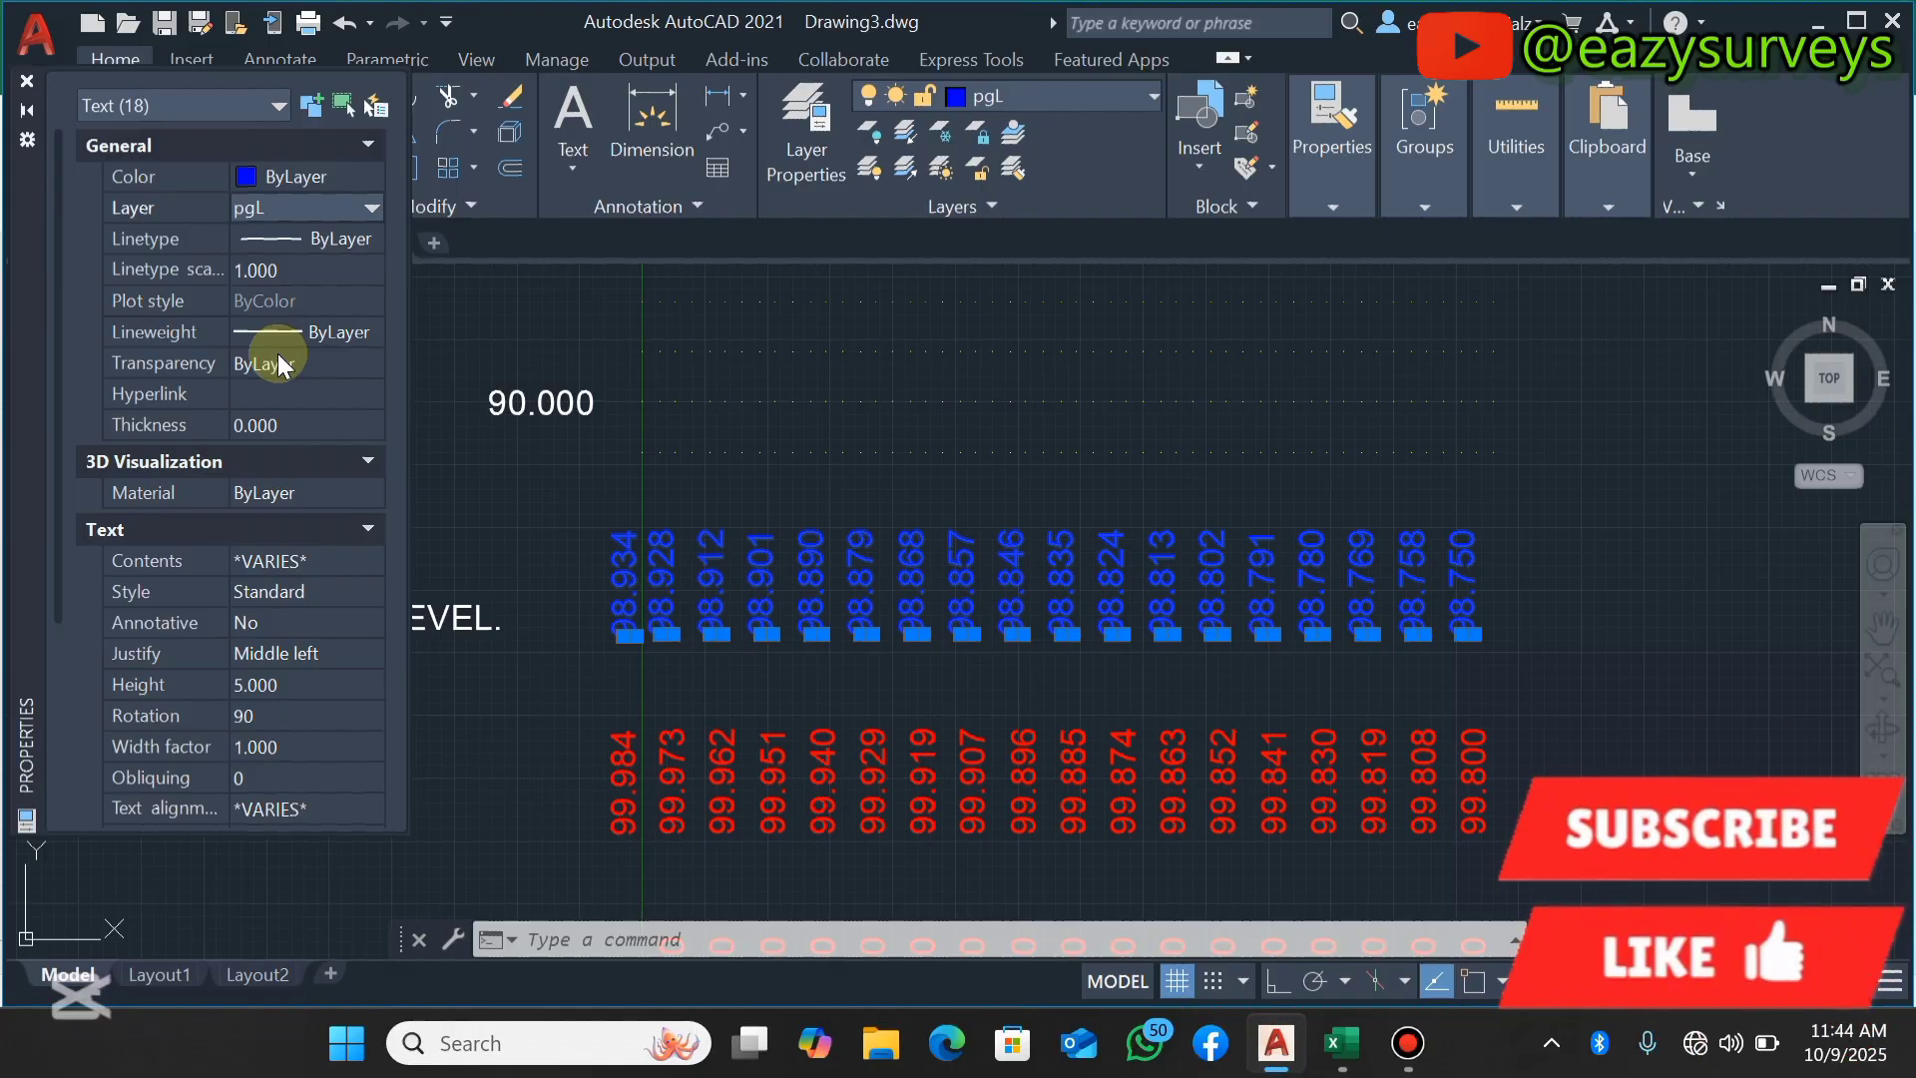
click(26, 81)
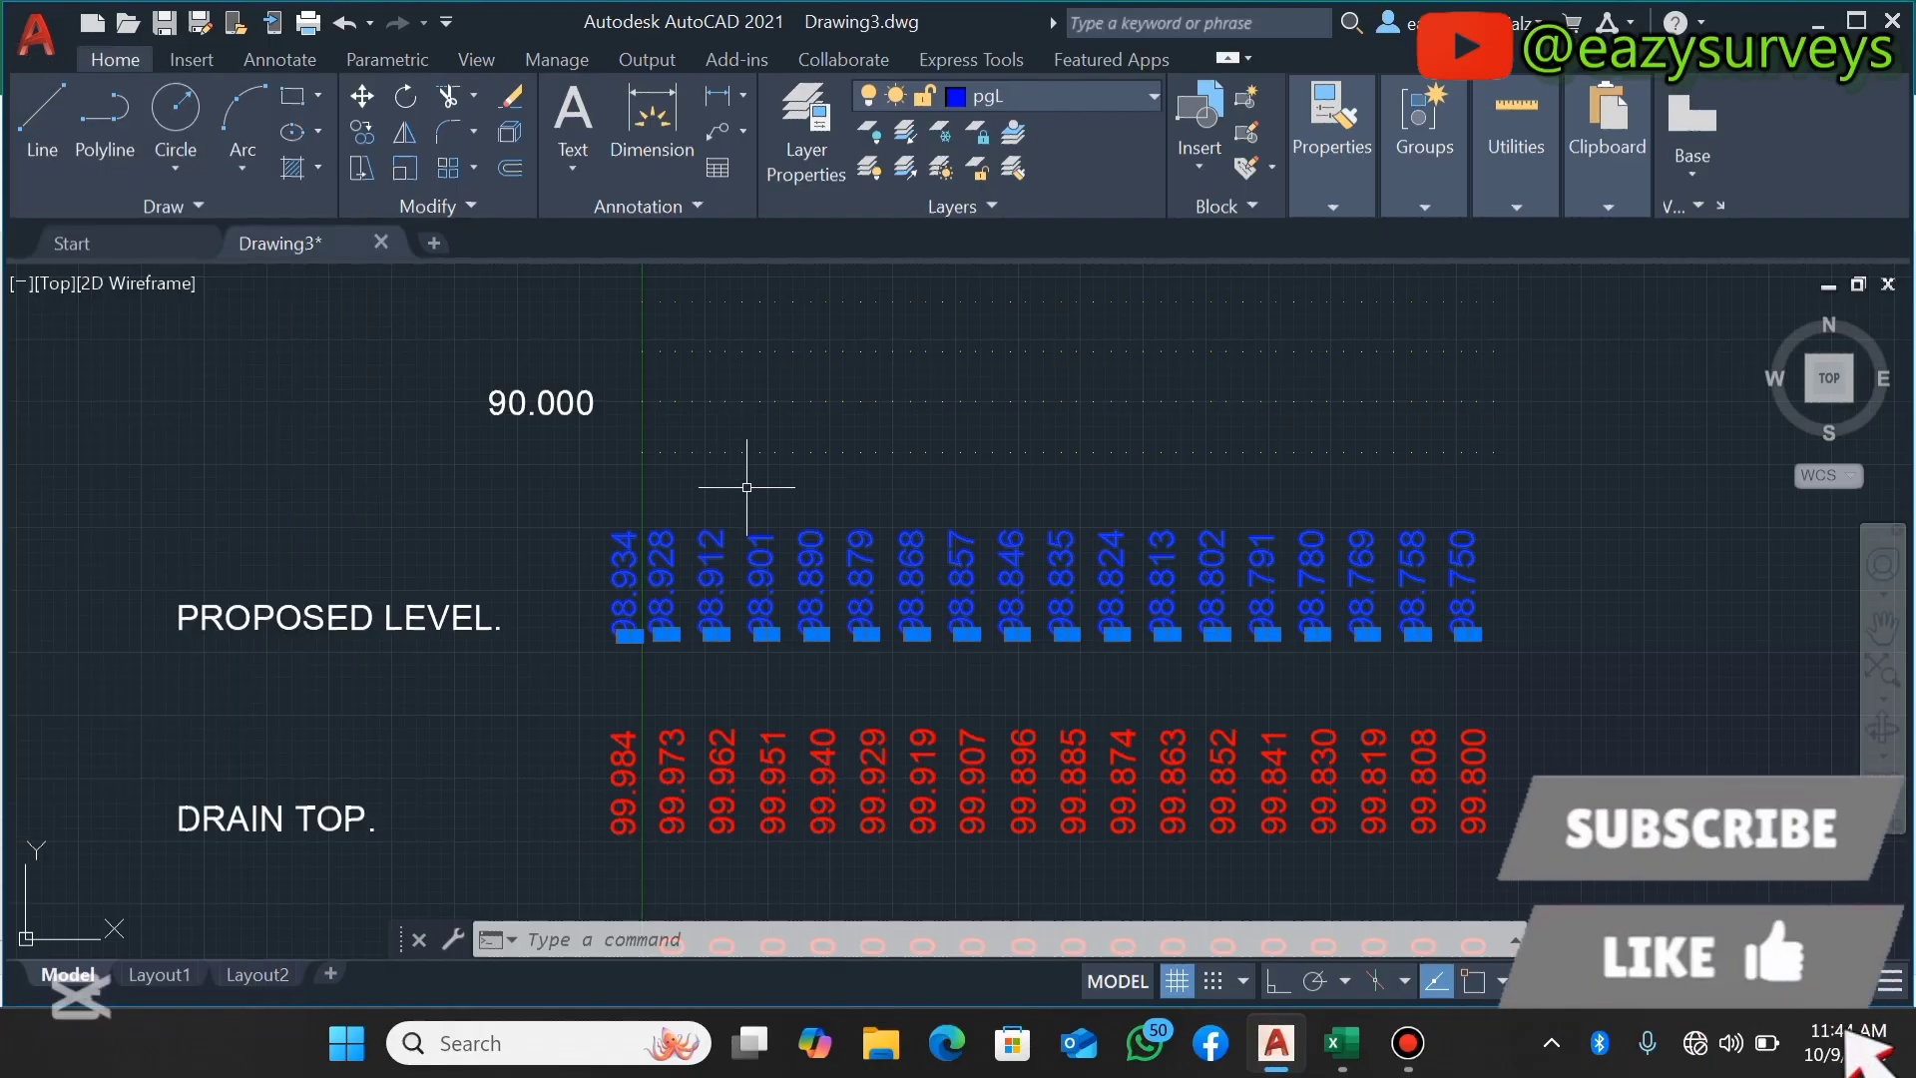
key(Escape)
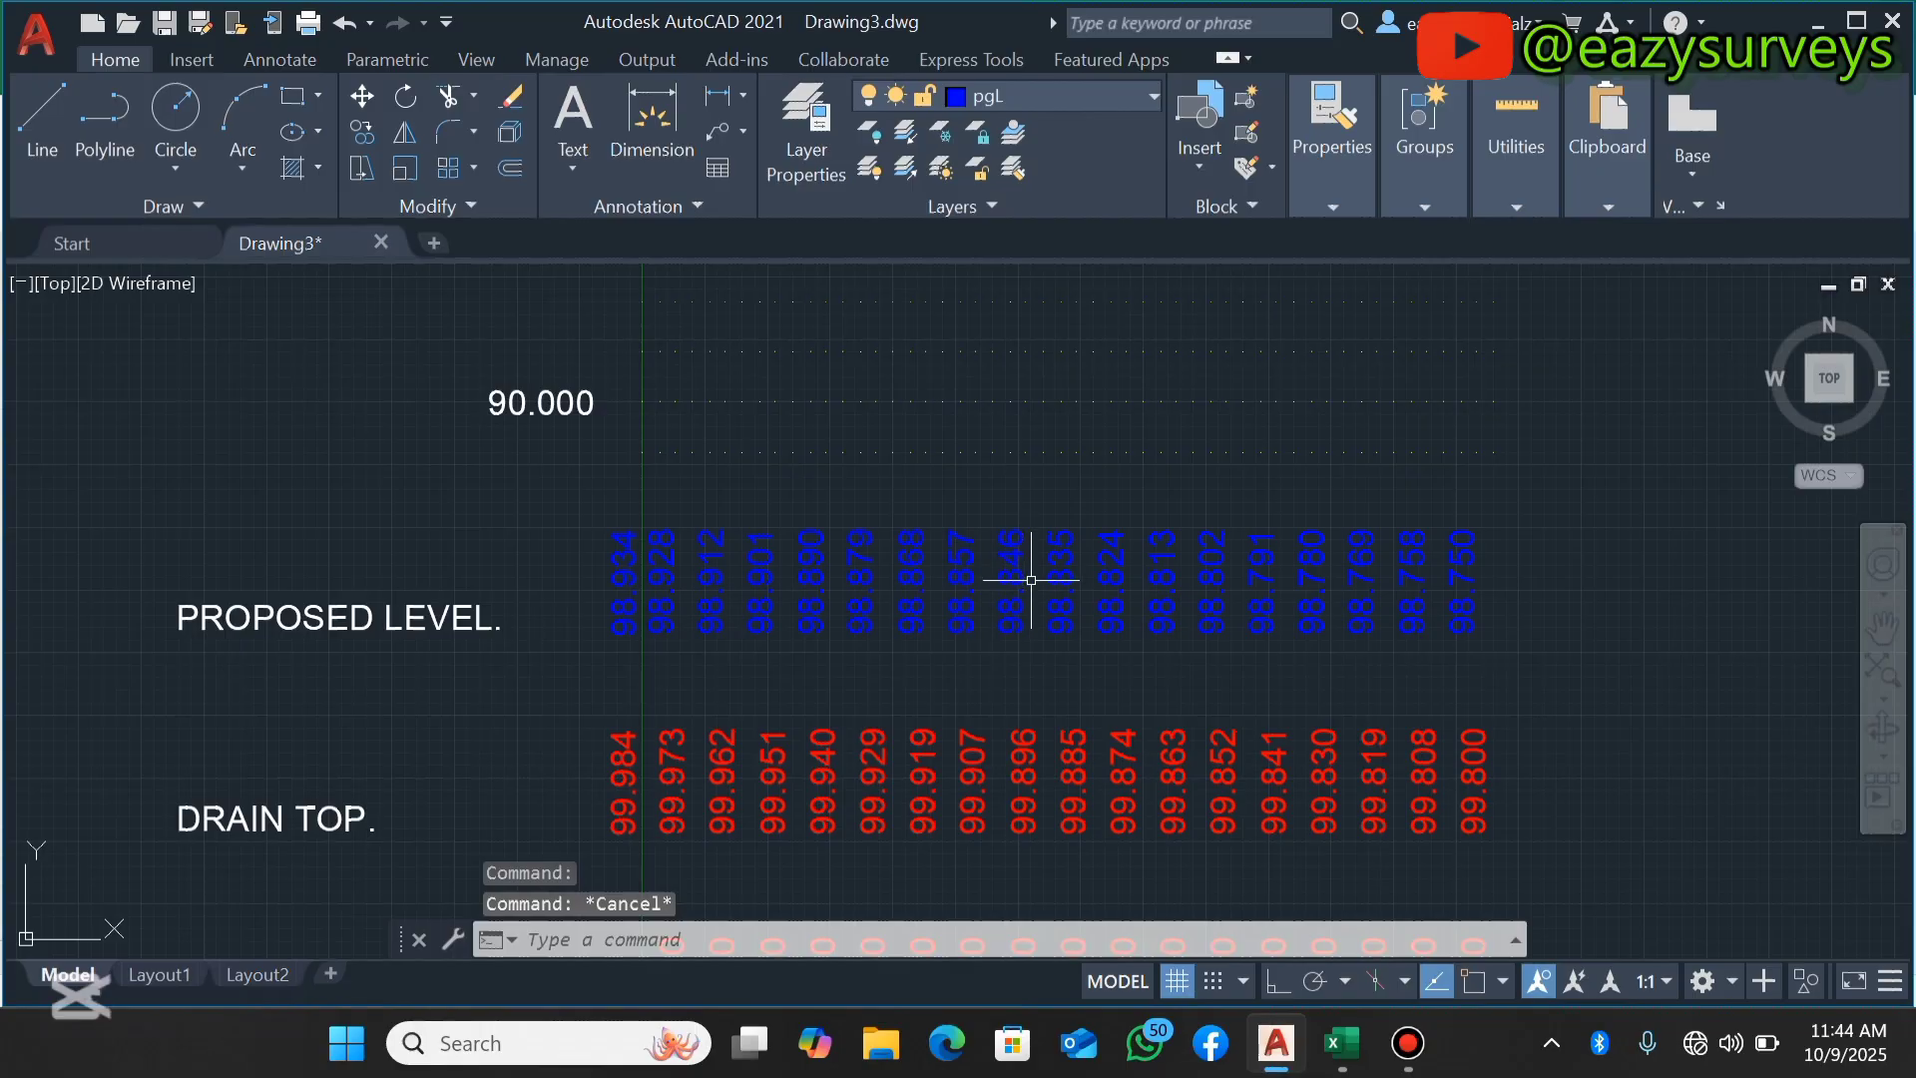
Examine the recolored PROPOSED LEVEL row and the two profile lines near elevation 100.000.
middle_drag(1031, 578, 931, 591)
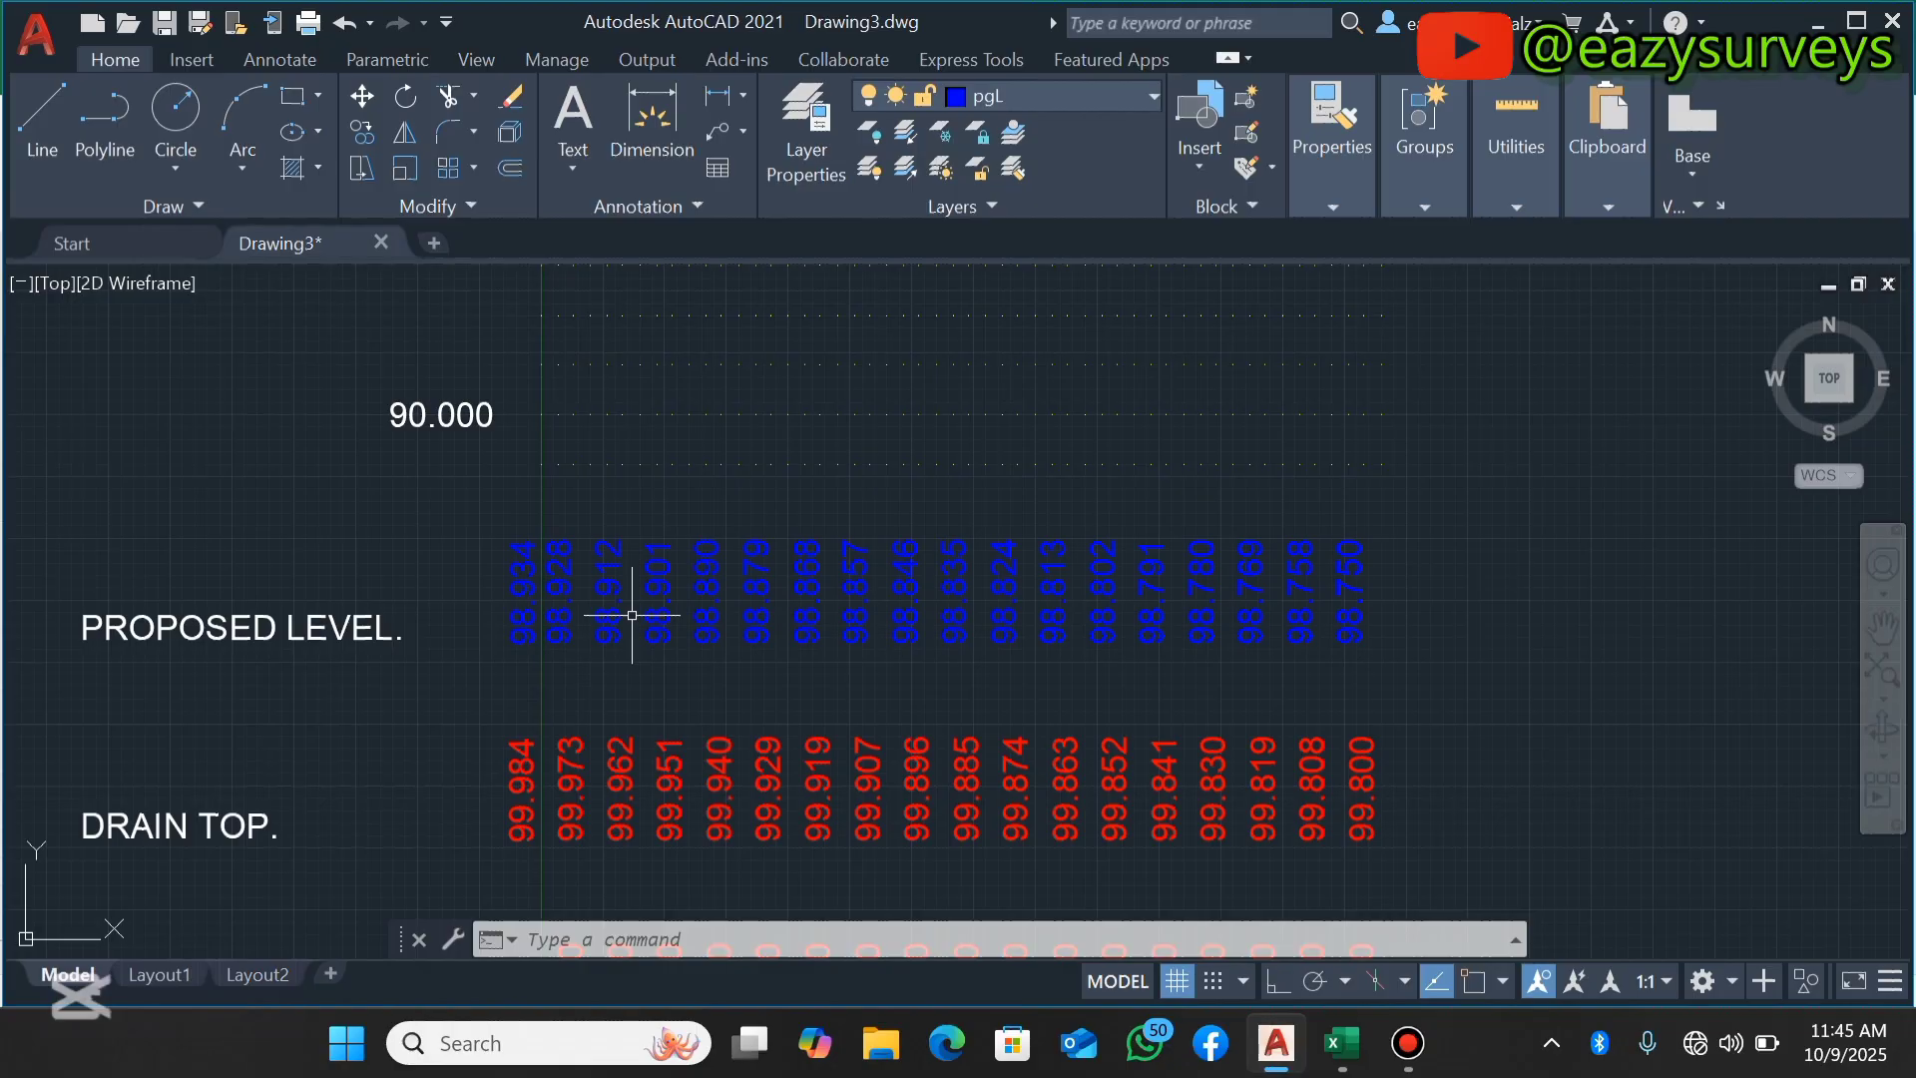
scroll(633, 615, down, 5)
scroll(680, 468, up, 3)
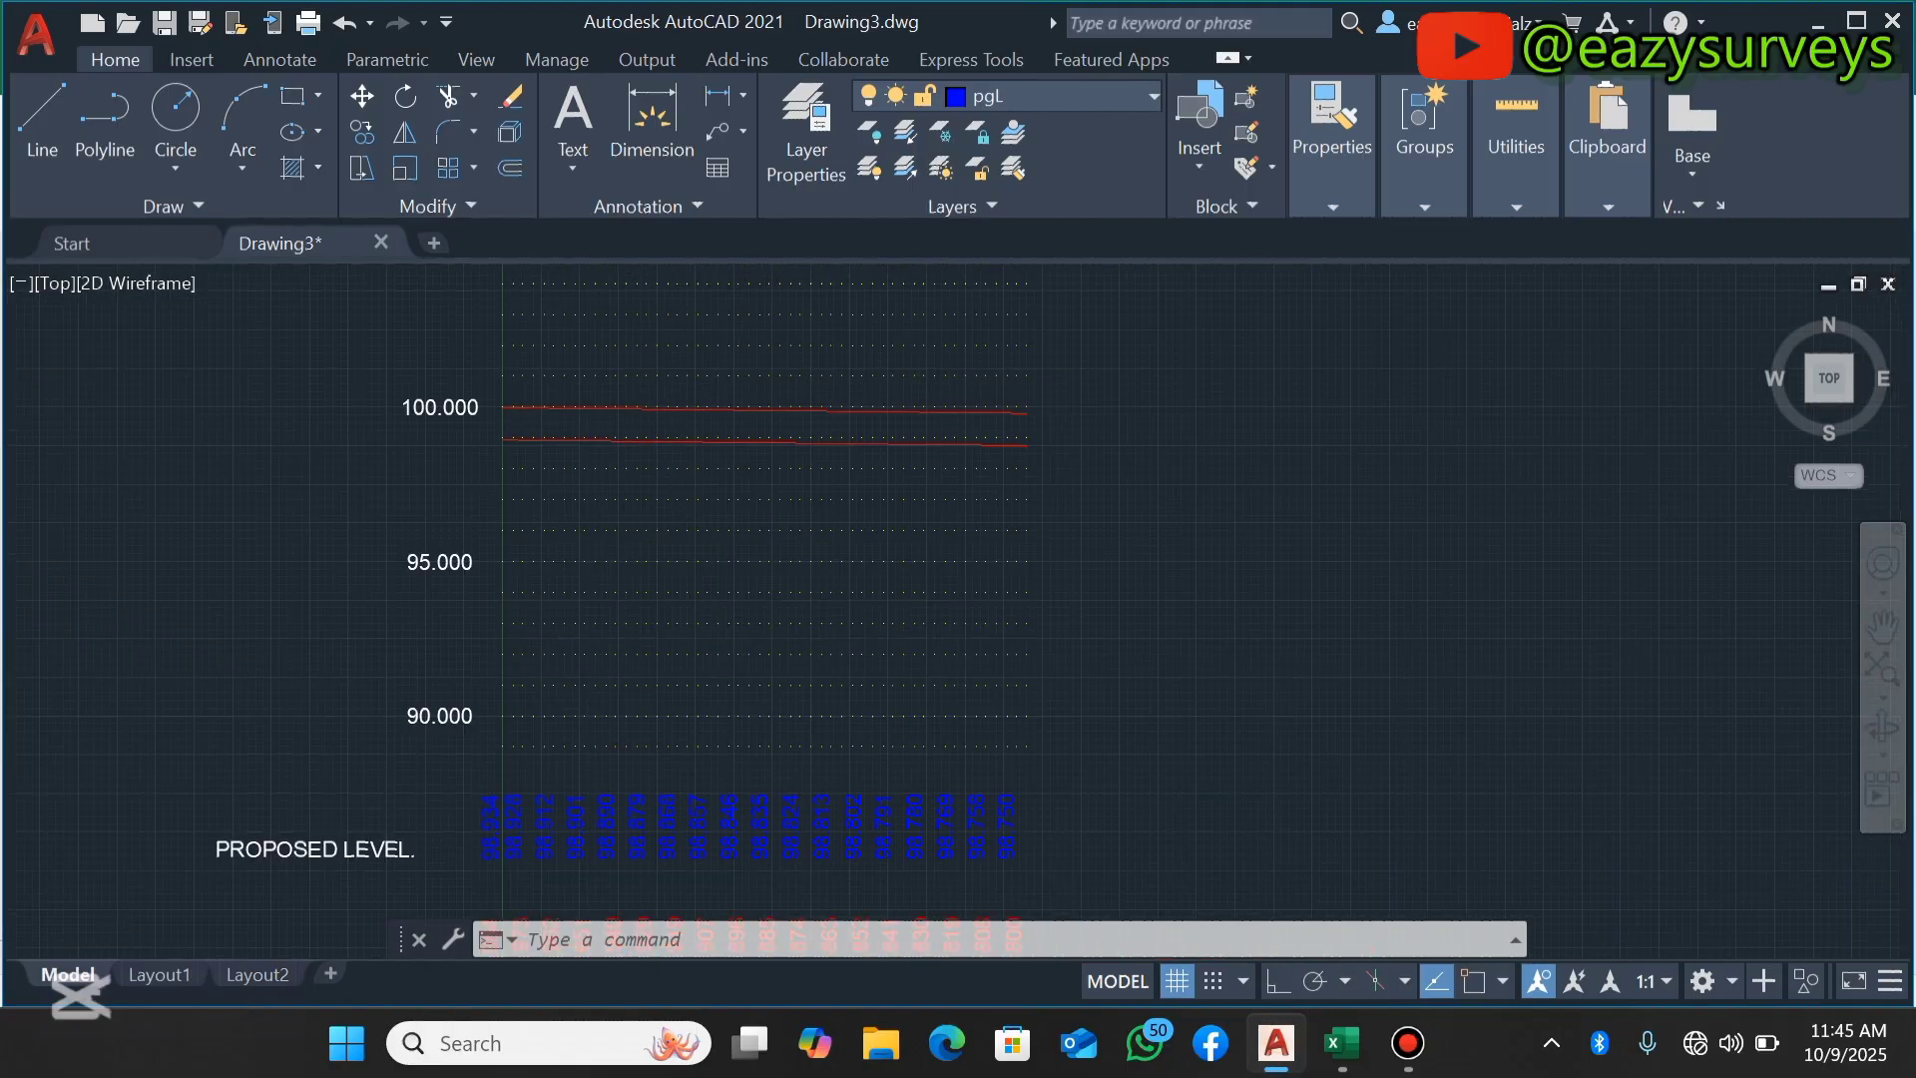
scroll(668, 440, up, 2)
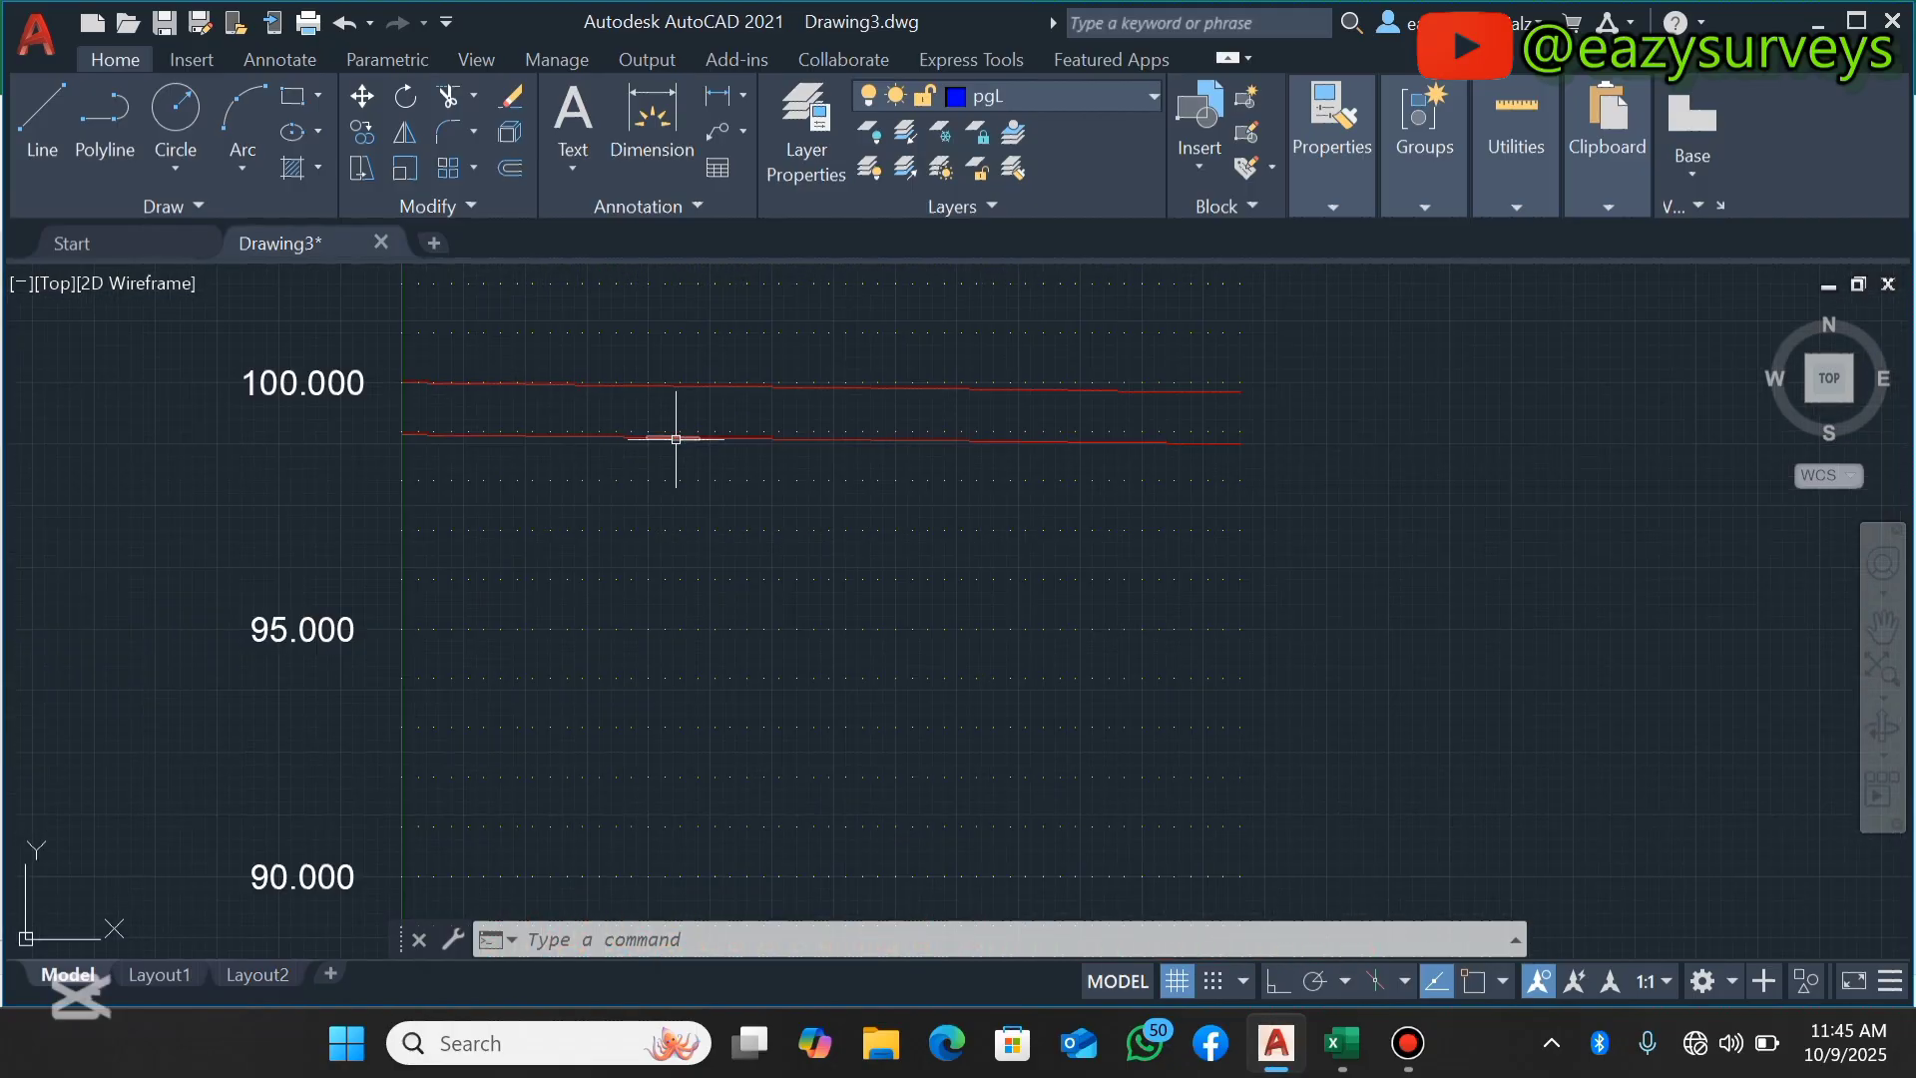
scroll(682, 439, down, 5)
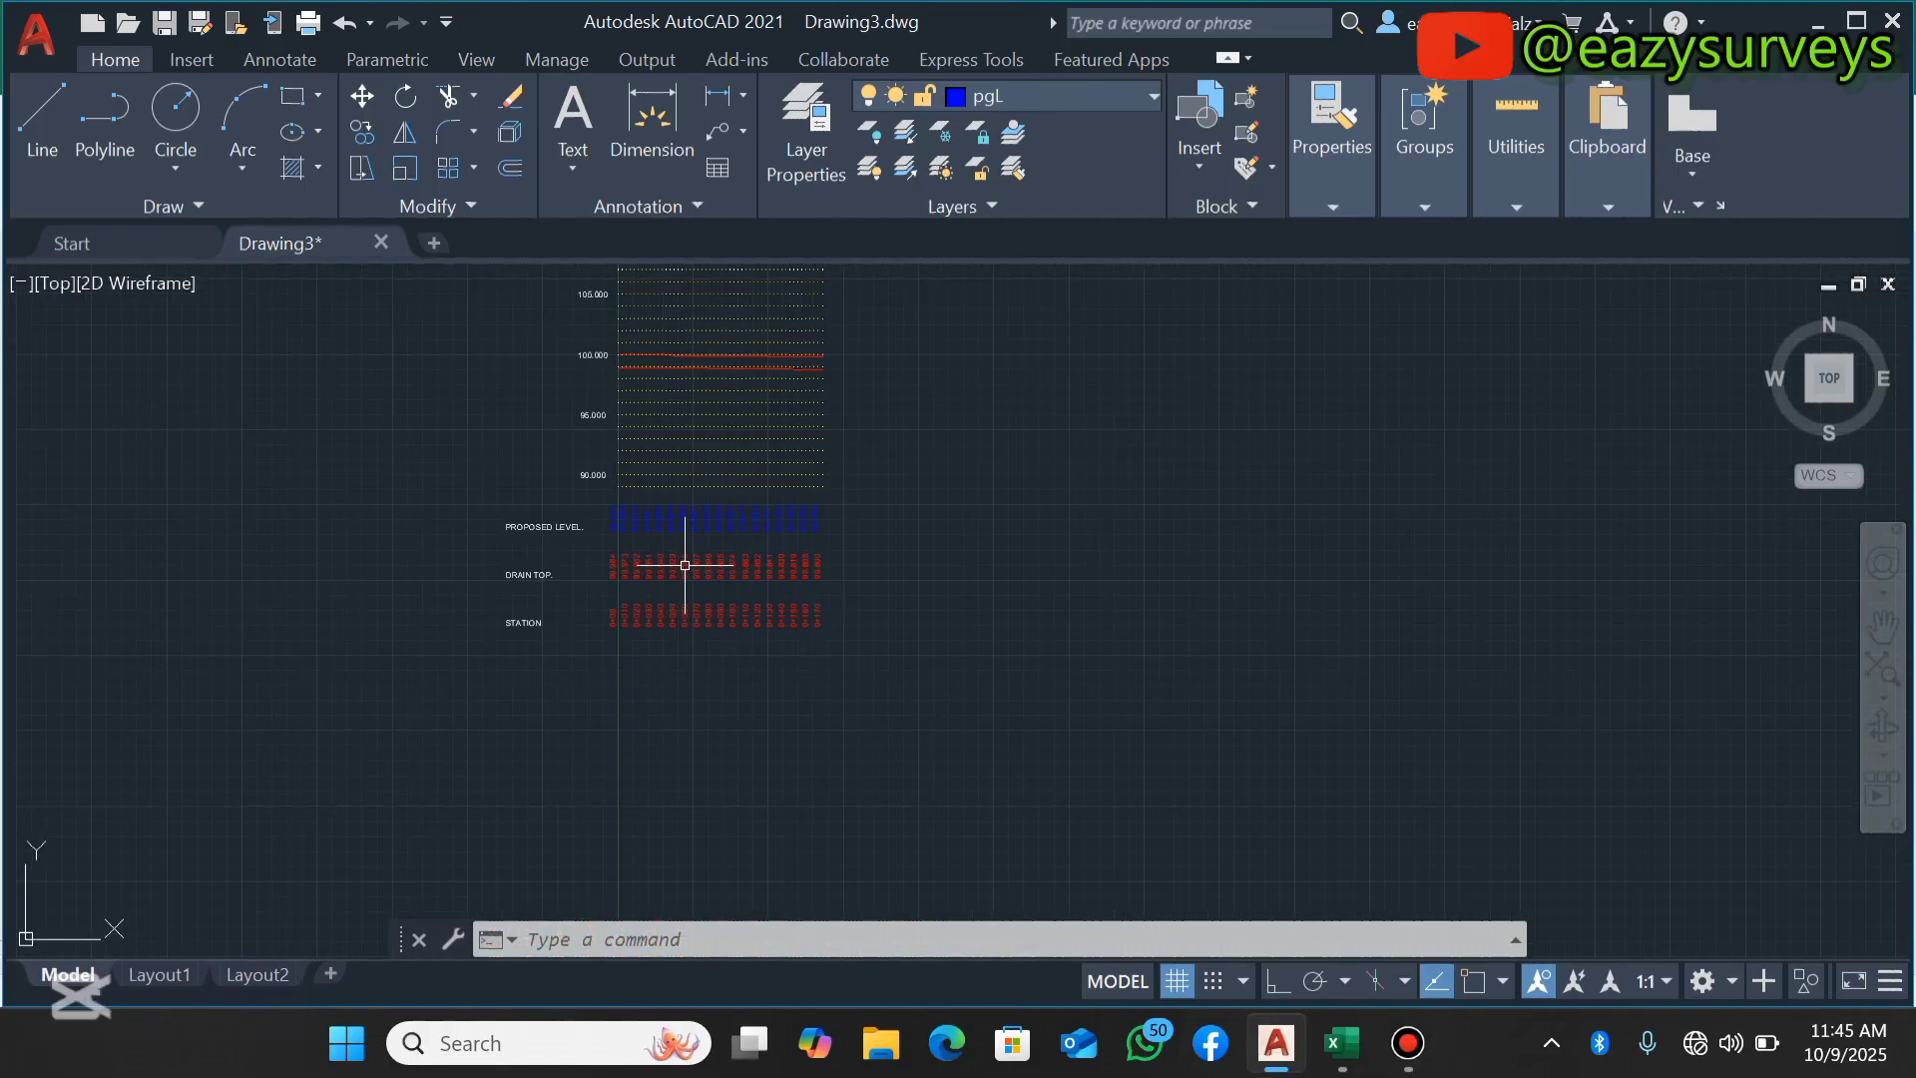
scroll(688, 520, up, 3)
scroll(688, 520, up, 1)
scroll(698, 449, down, 4)
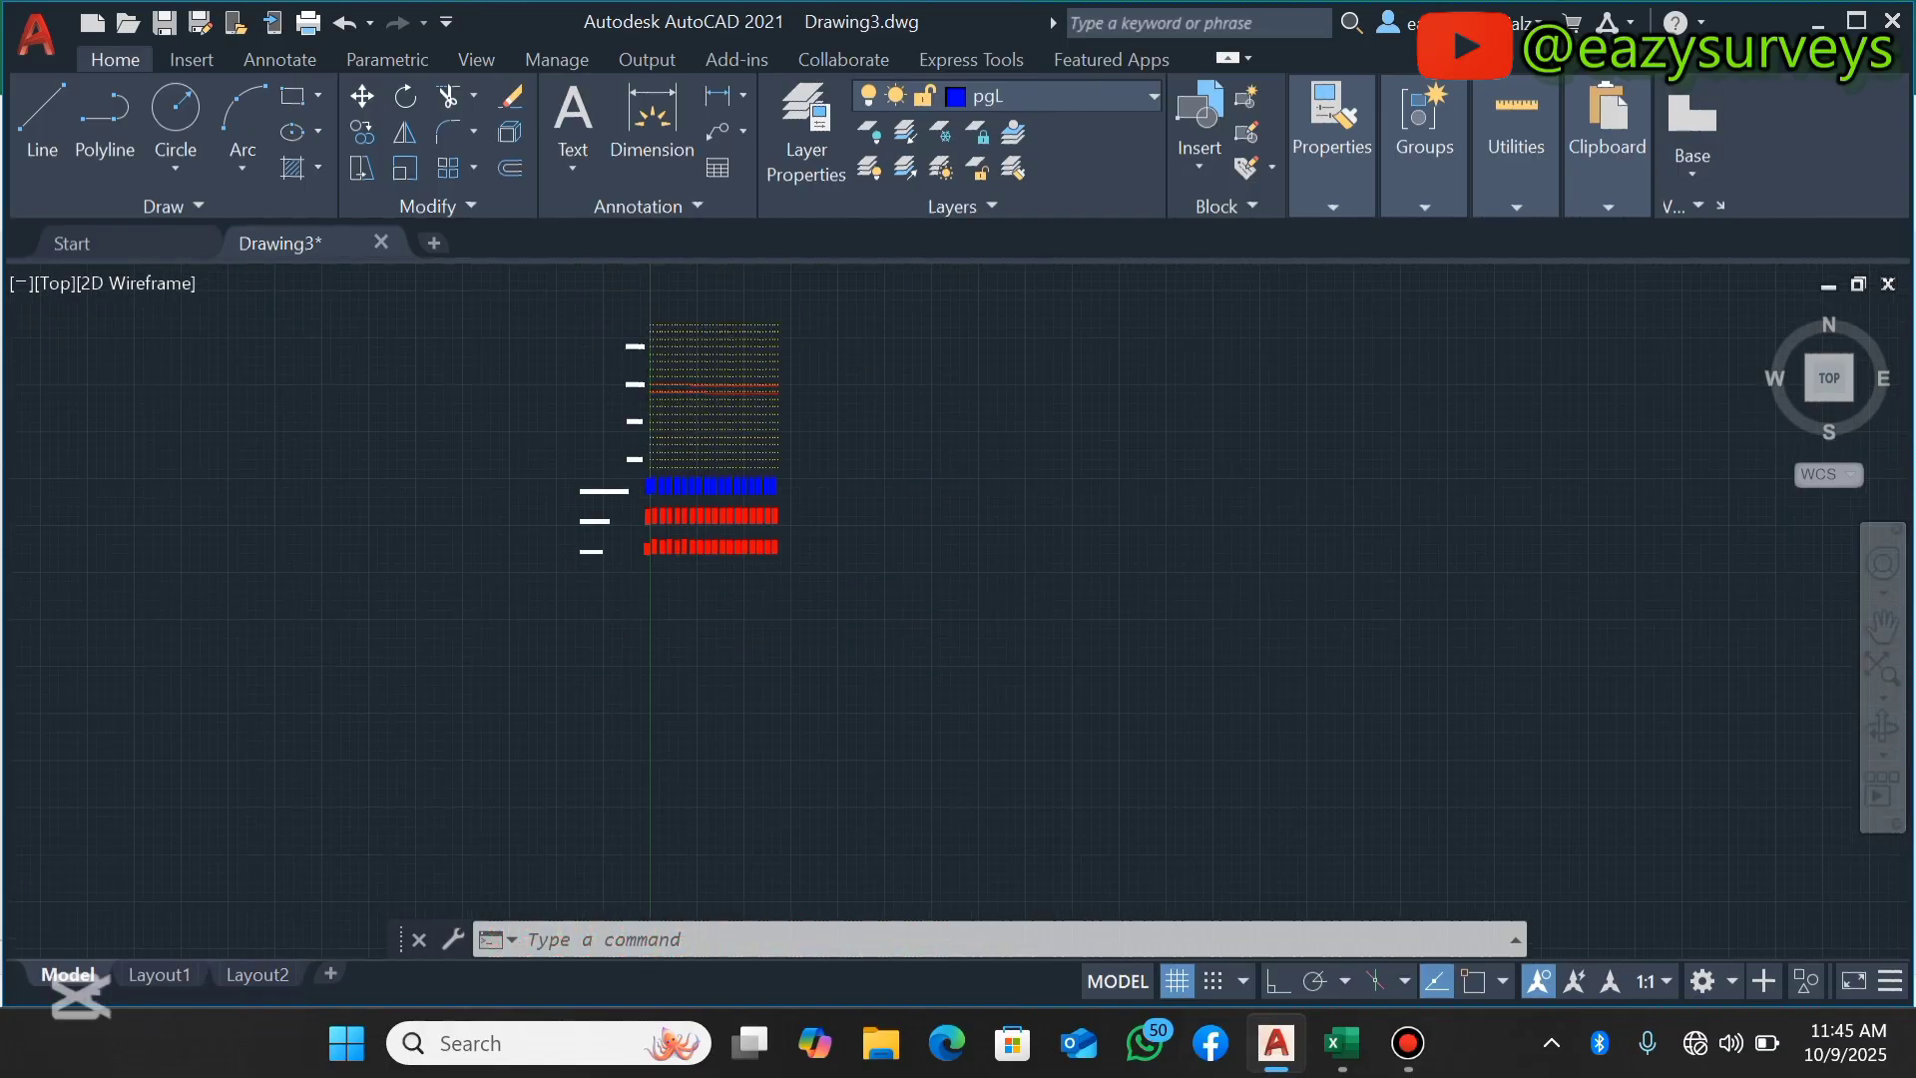
scroll(694, 490, up, 3)
scroll(693, 490, down, 4)
scroll(686, 454, up, 6)
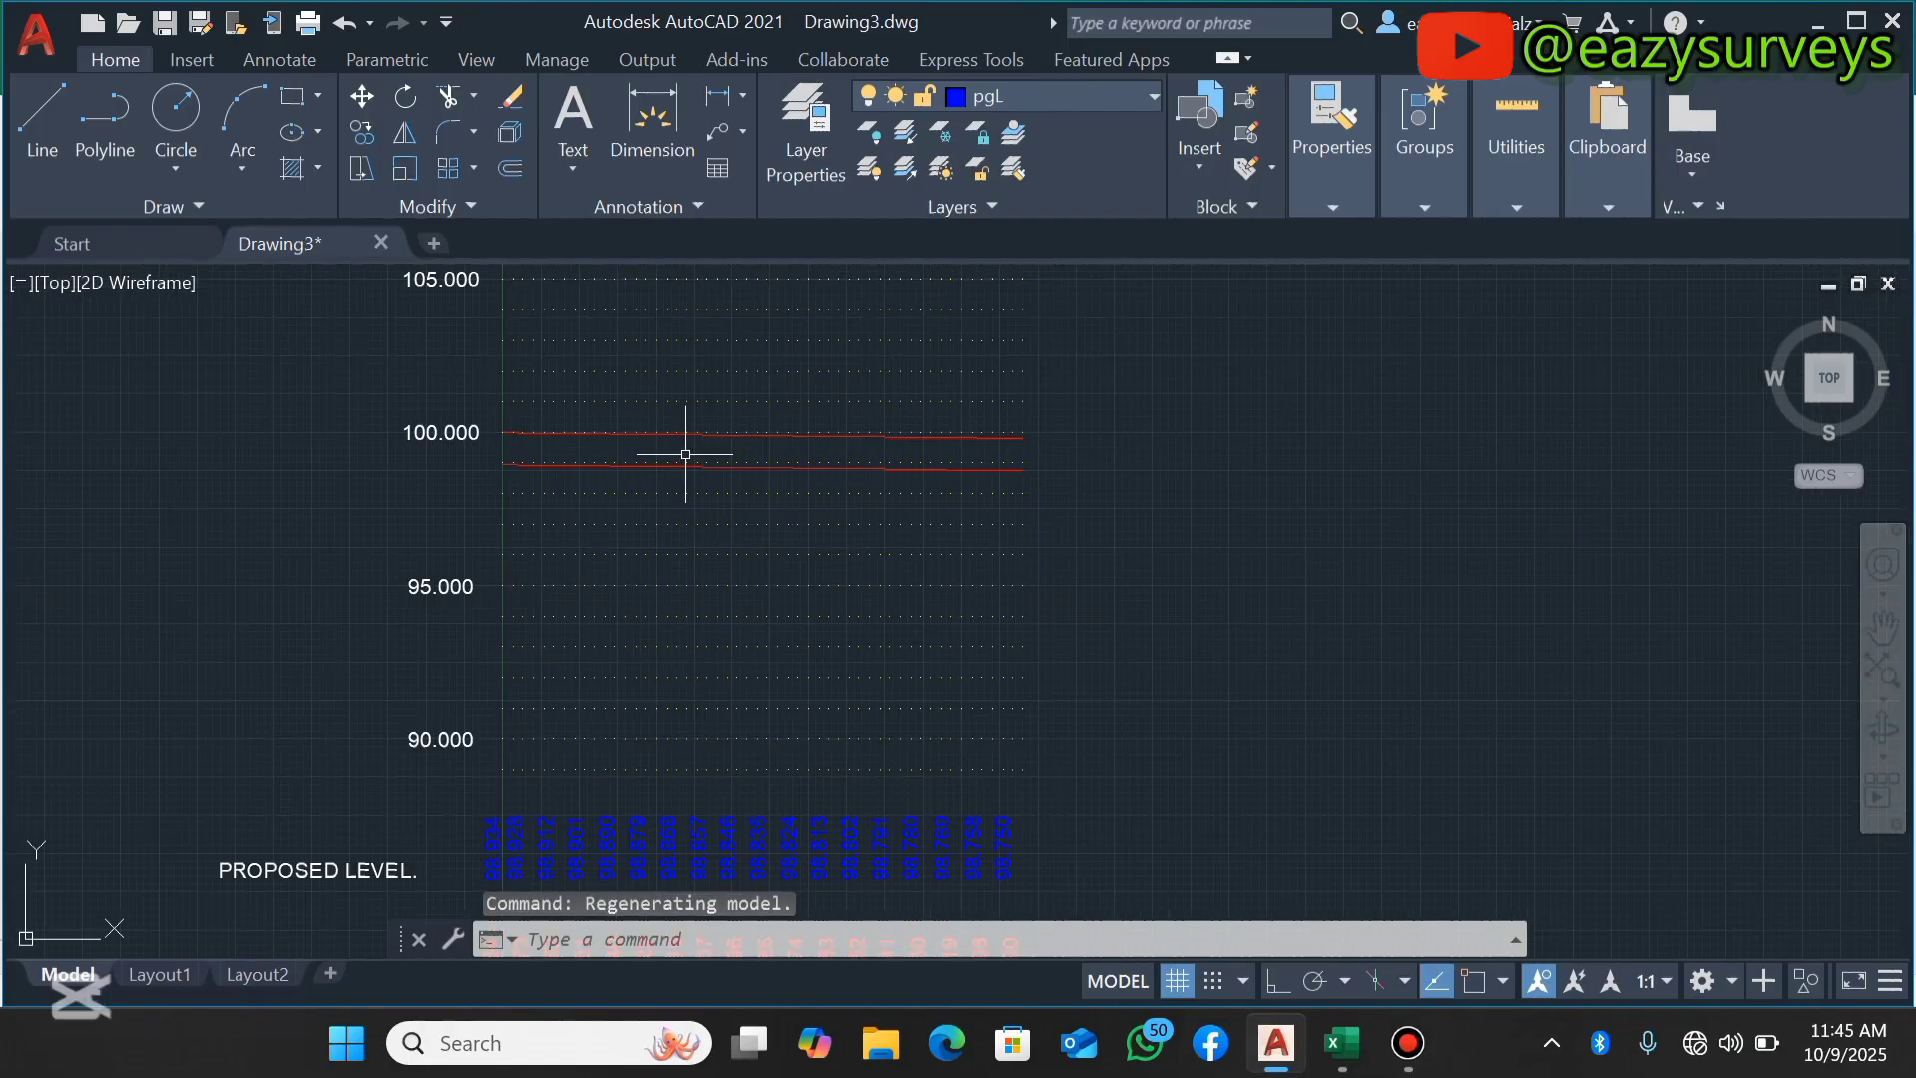
scroll(677, 459, up, 2)
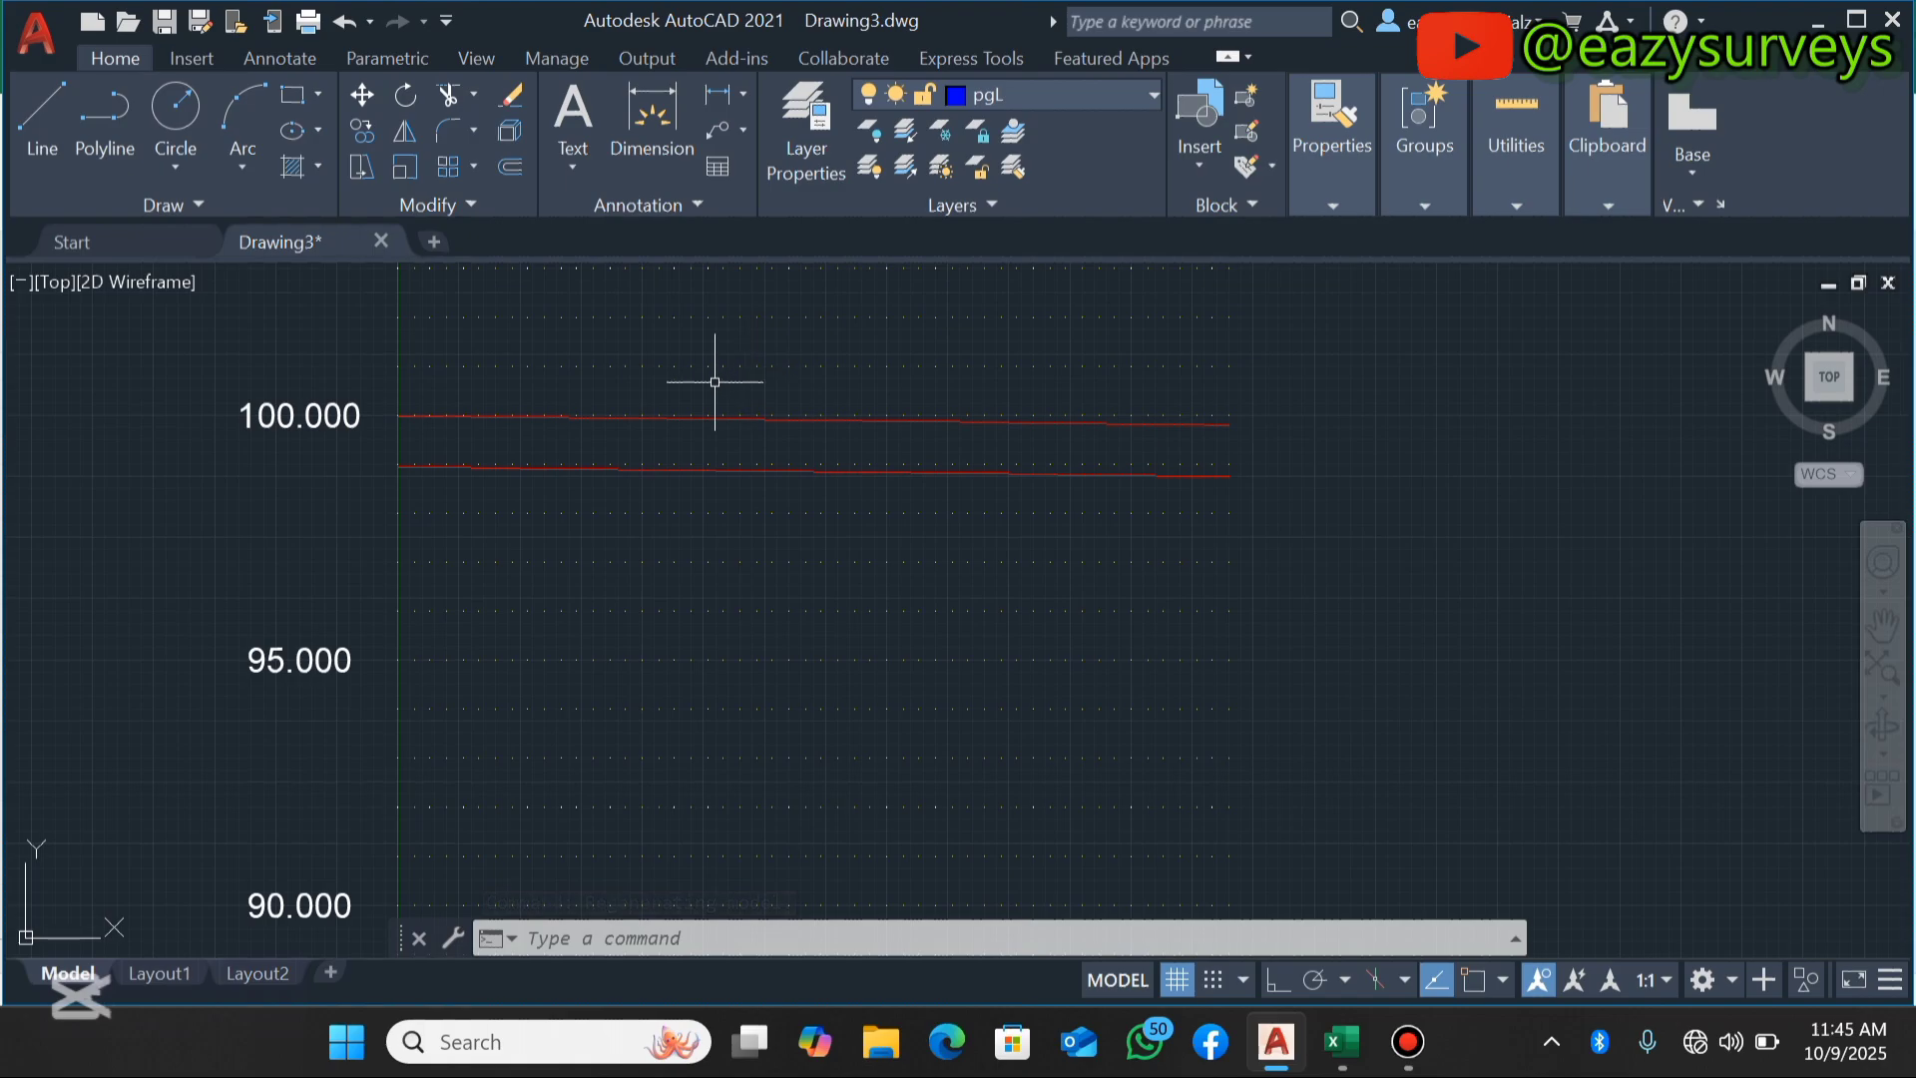
scroll(760, 362, up, 3)
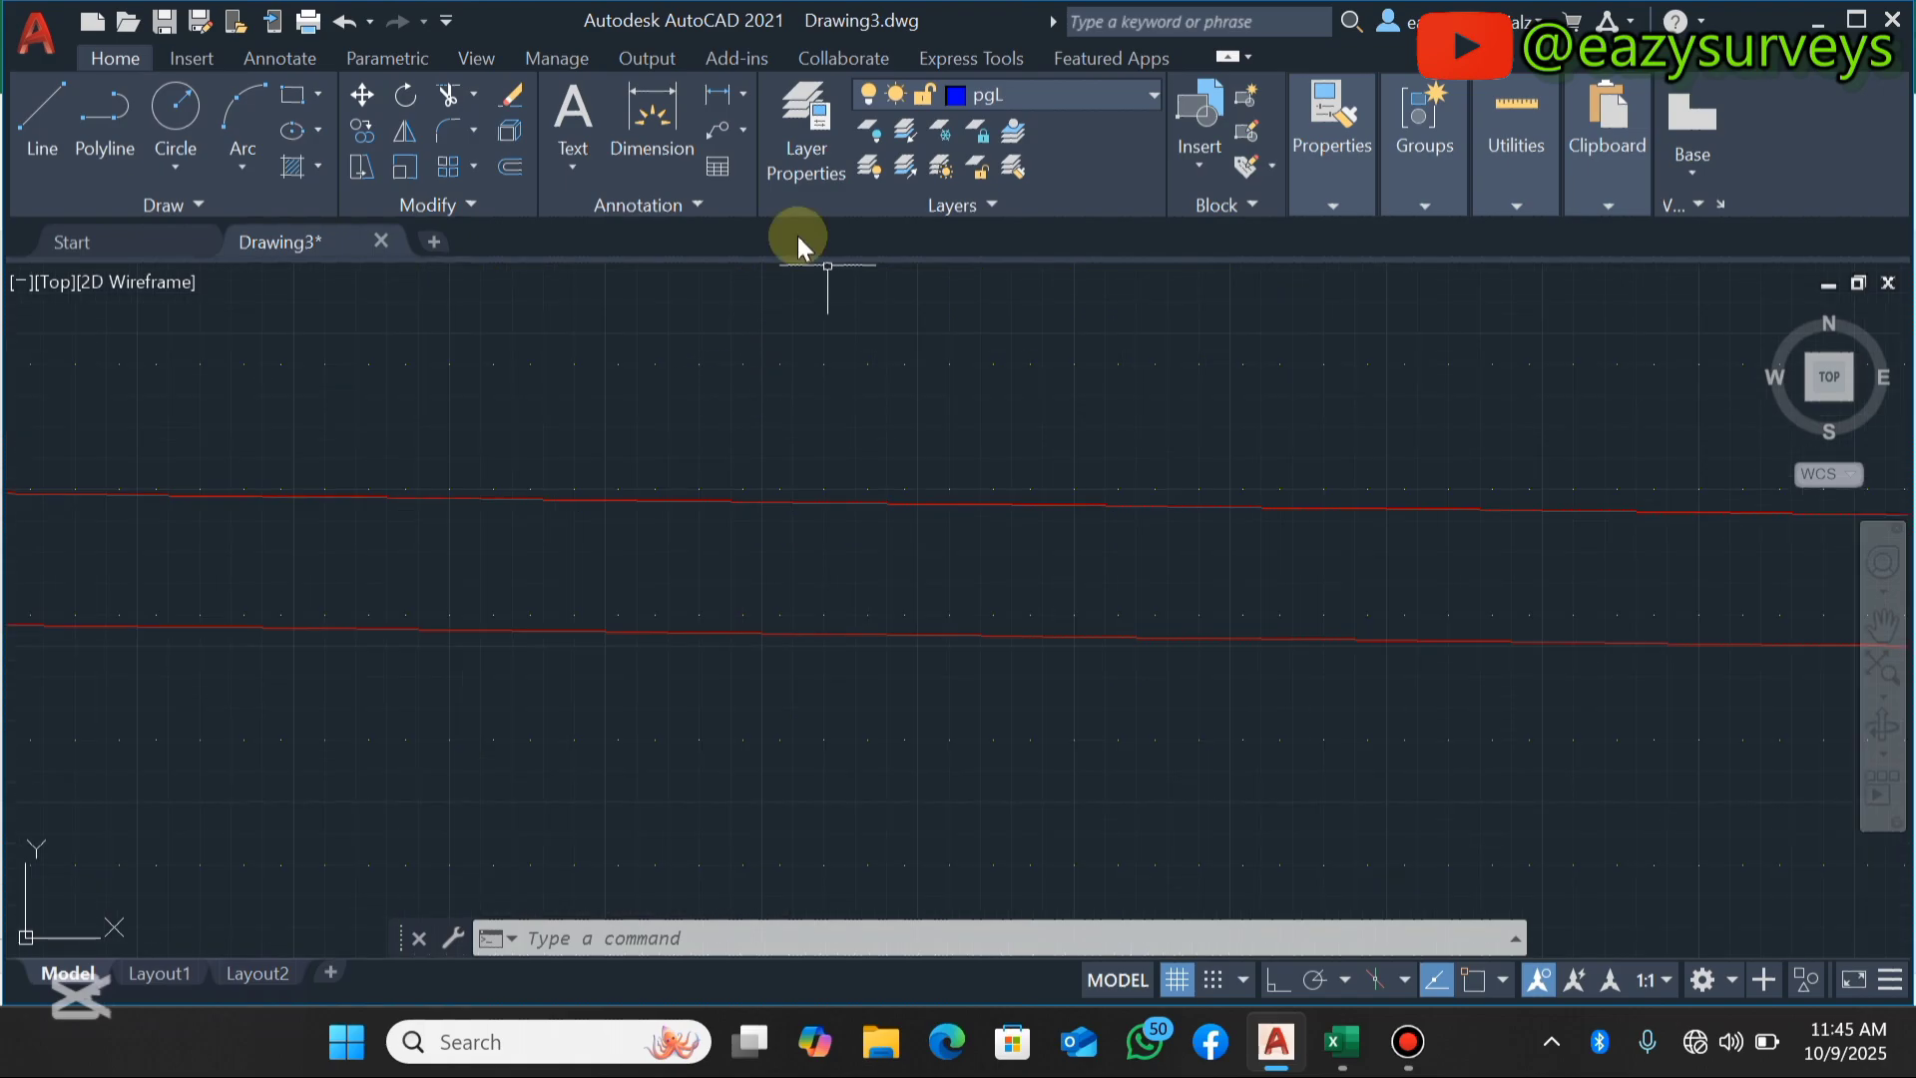
Turn off the FGRID layer.
click(814, 135)
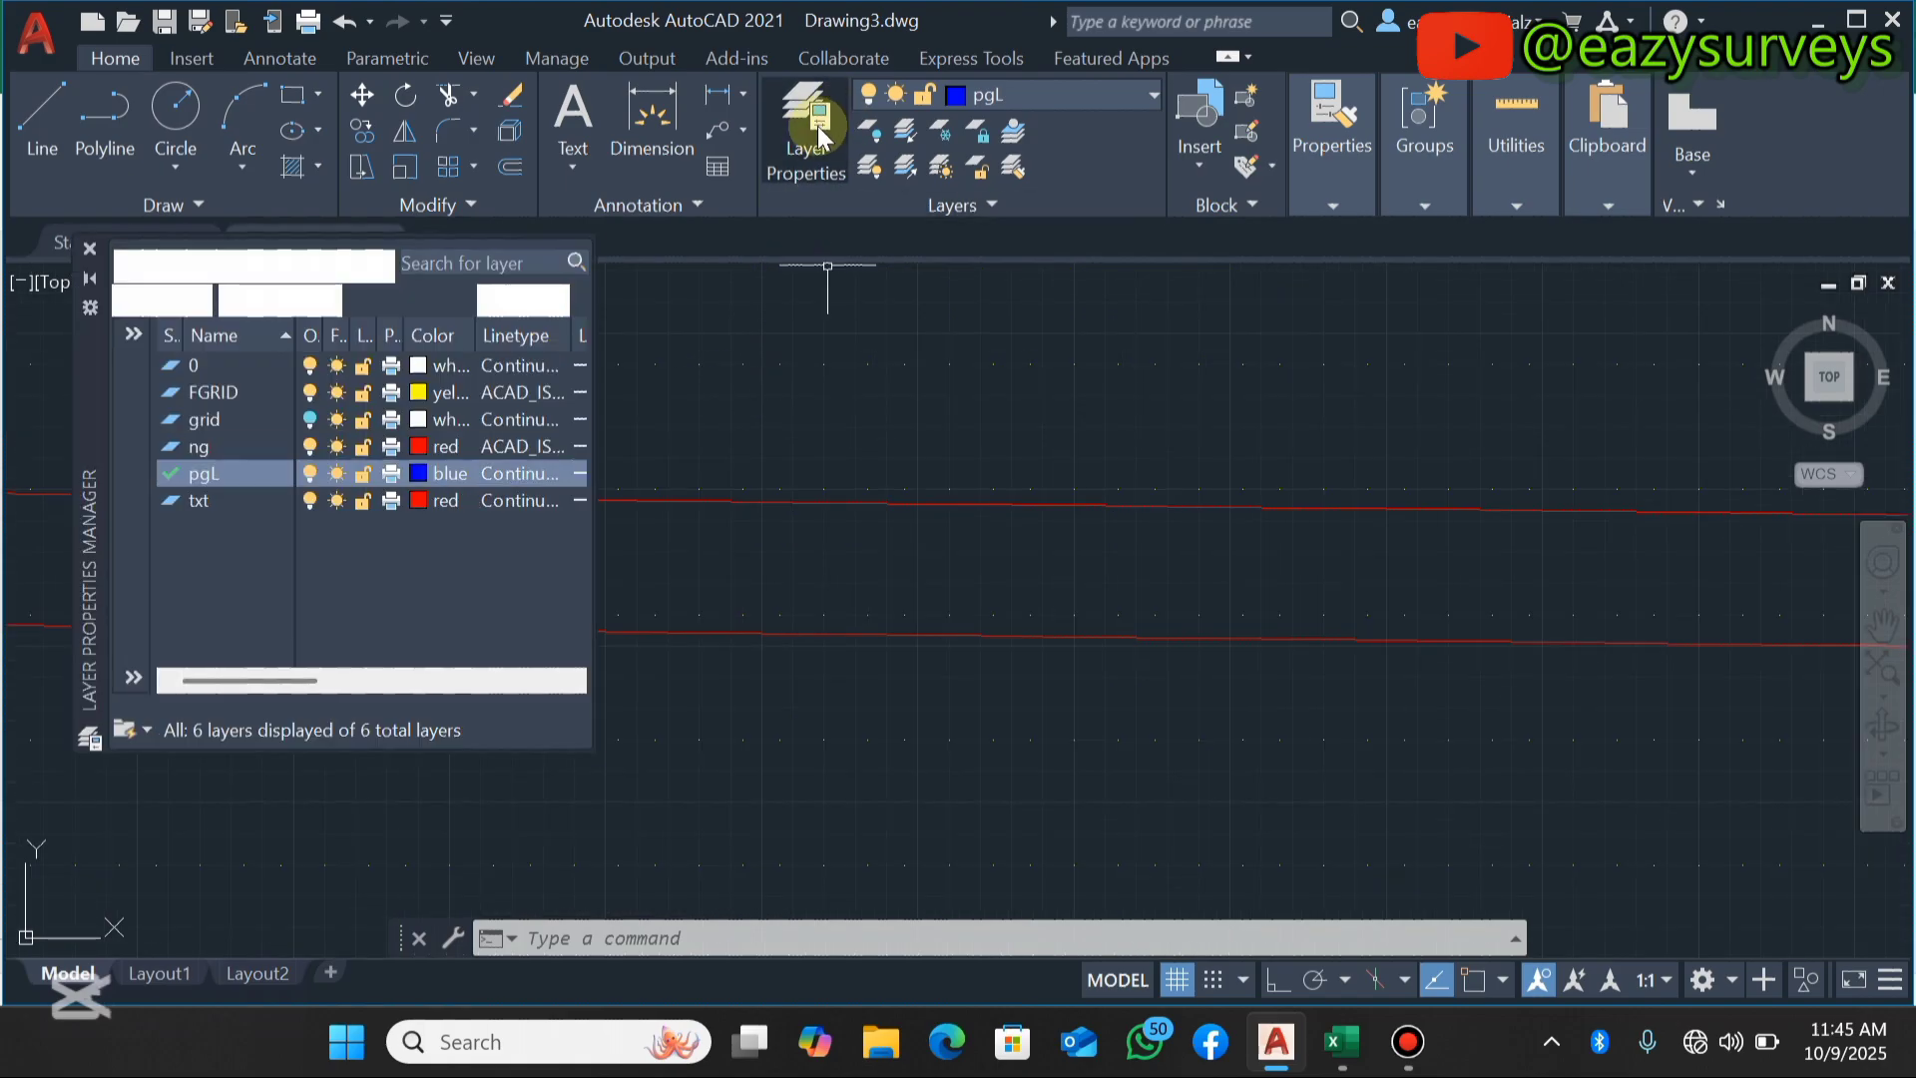
click(313, 391)
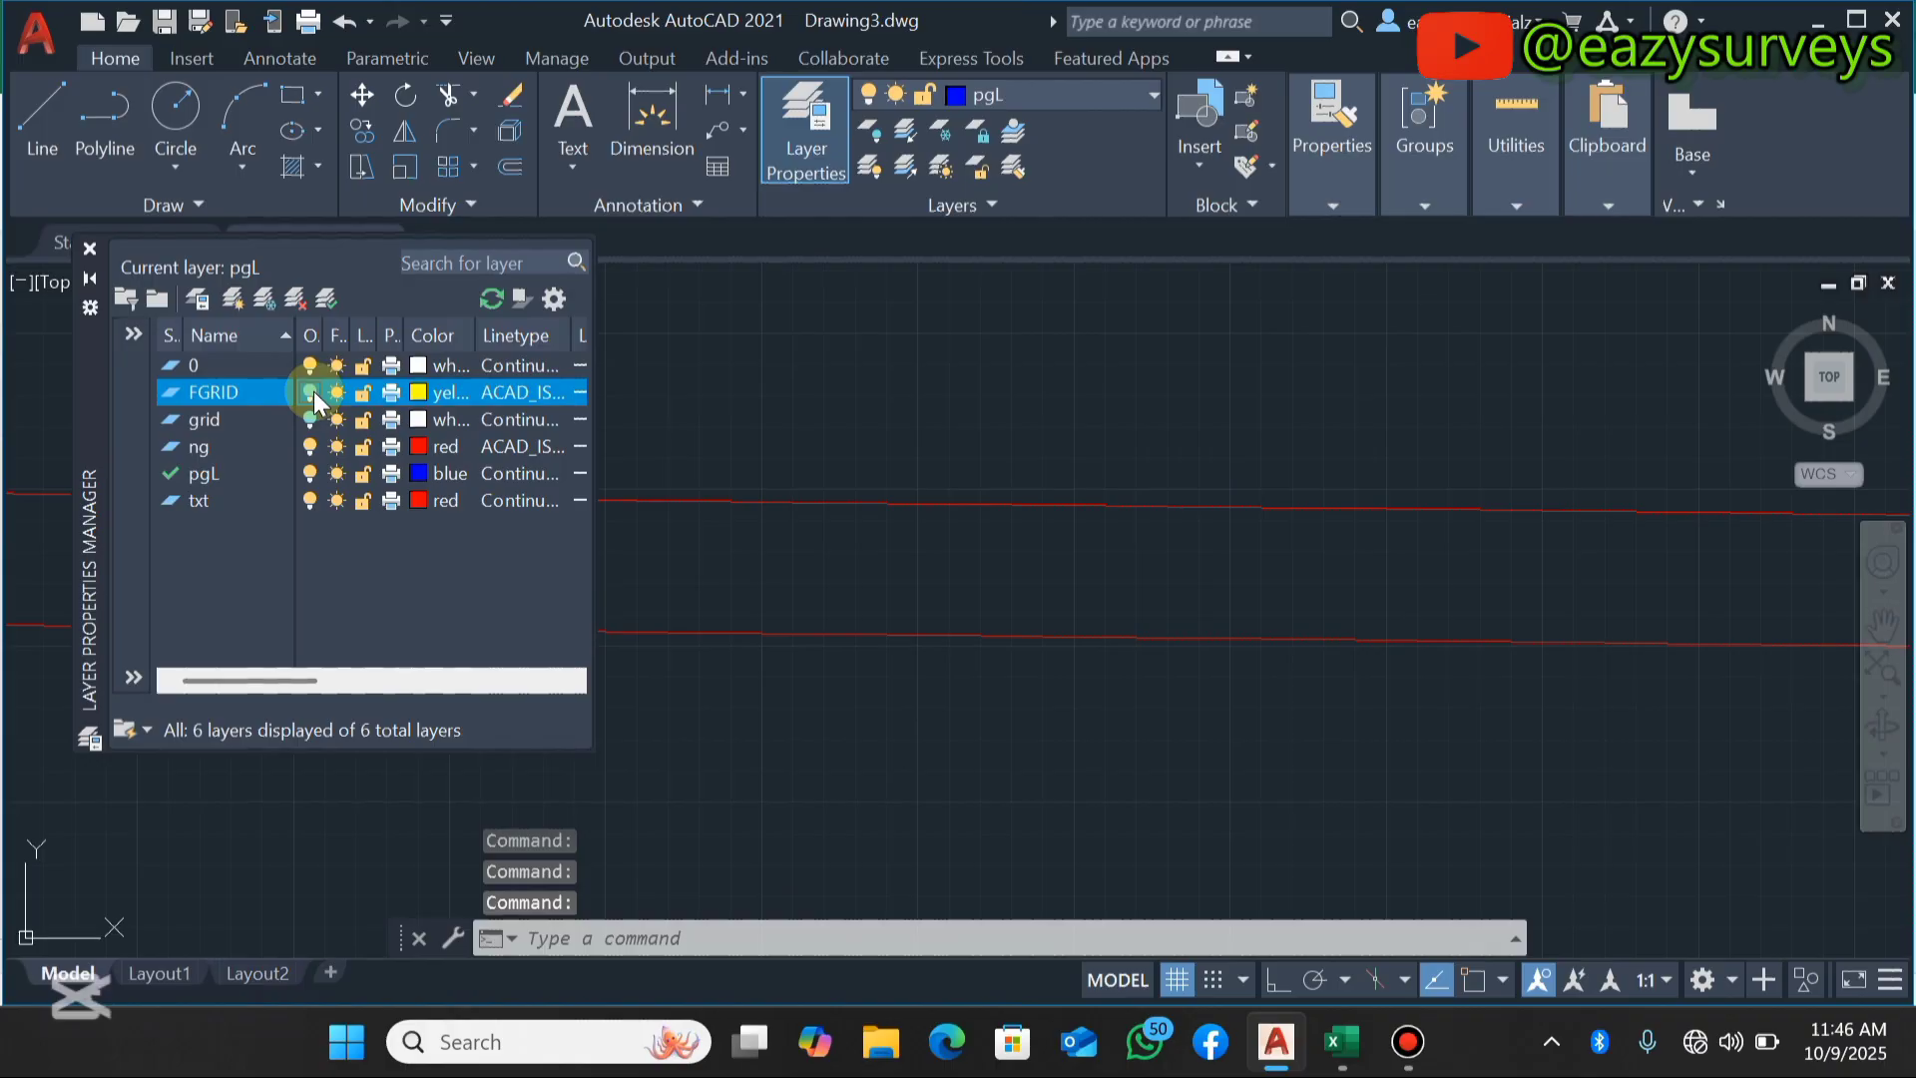
click(90, 249)
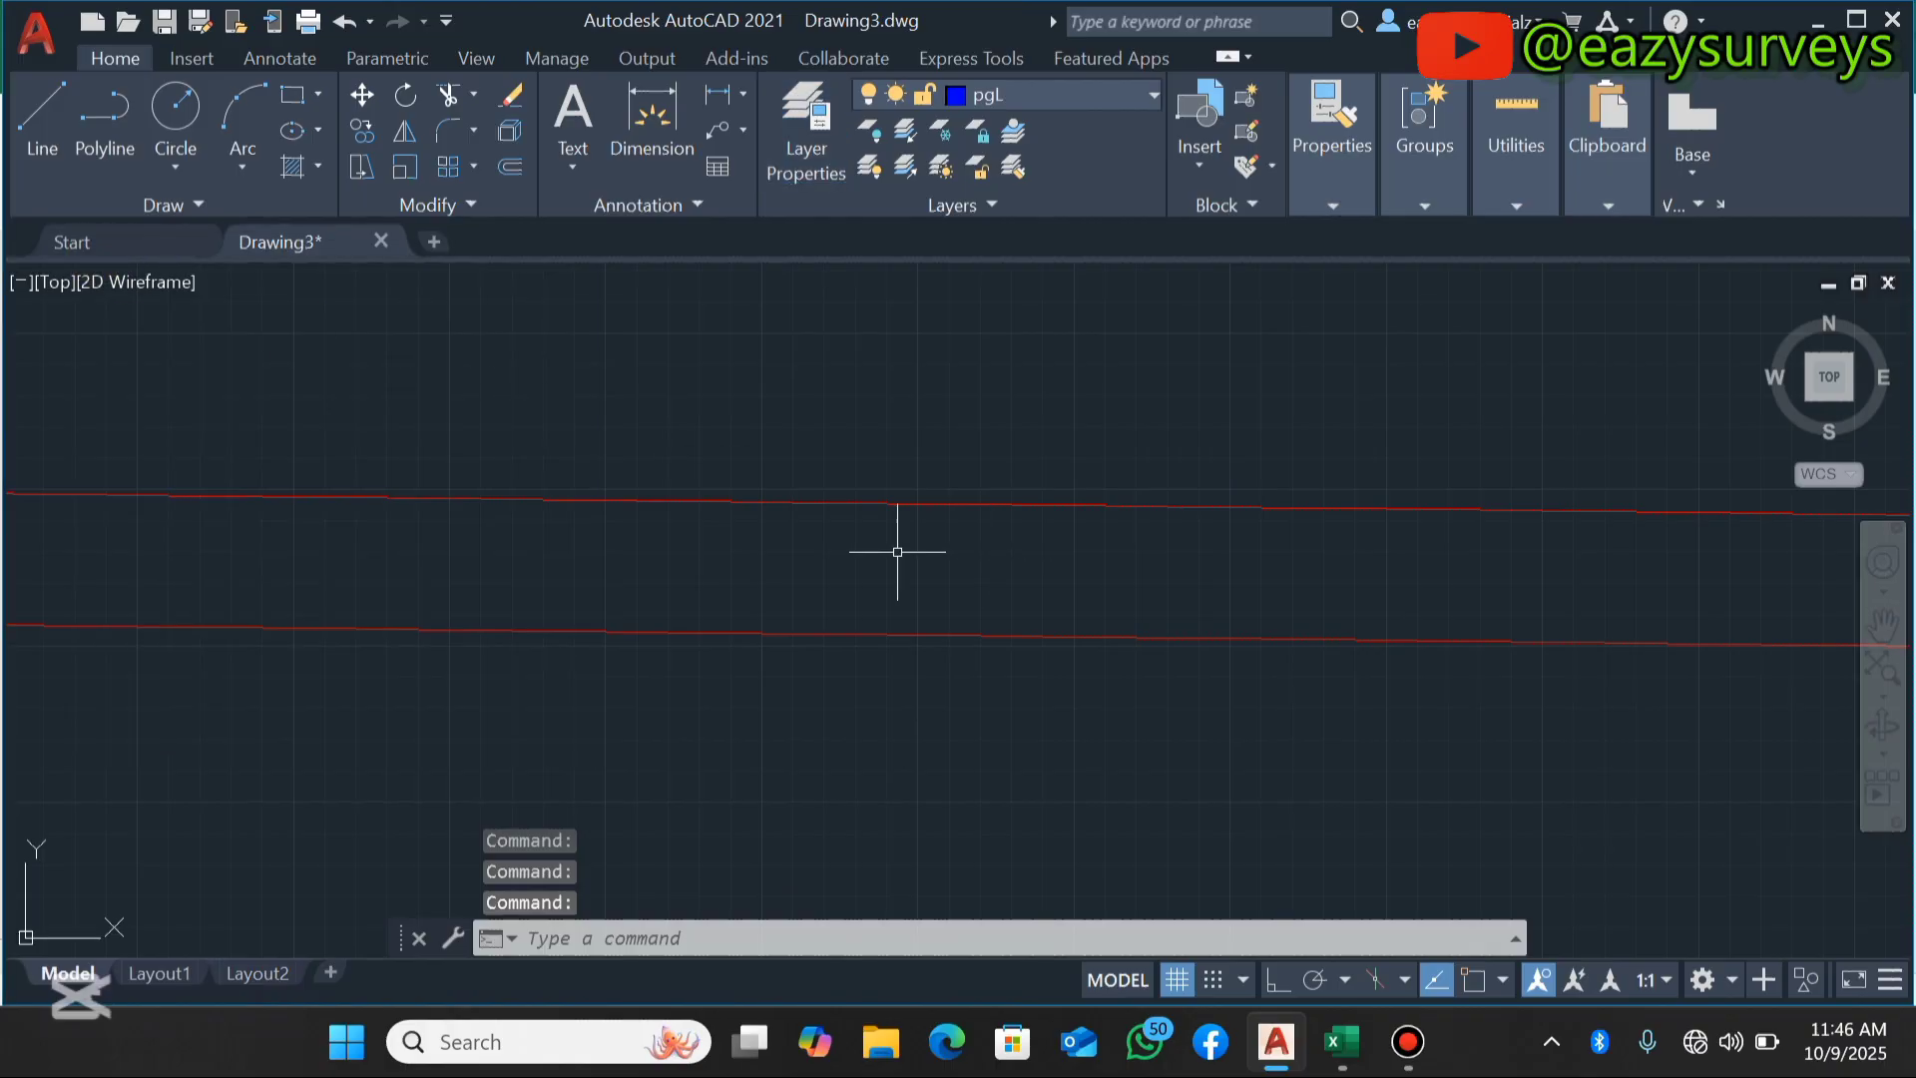
Move the line segments of the lower profile, just below elevation 100.000, to the pgL layer and clear the selection.
scroll(894, 543, down, 5)
click(1134, 613)
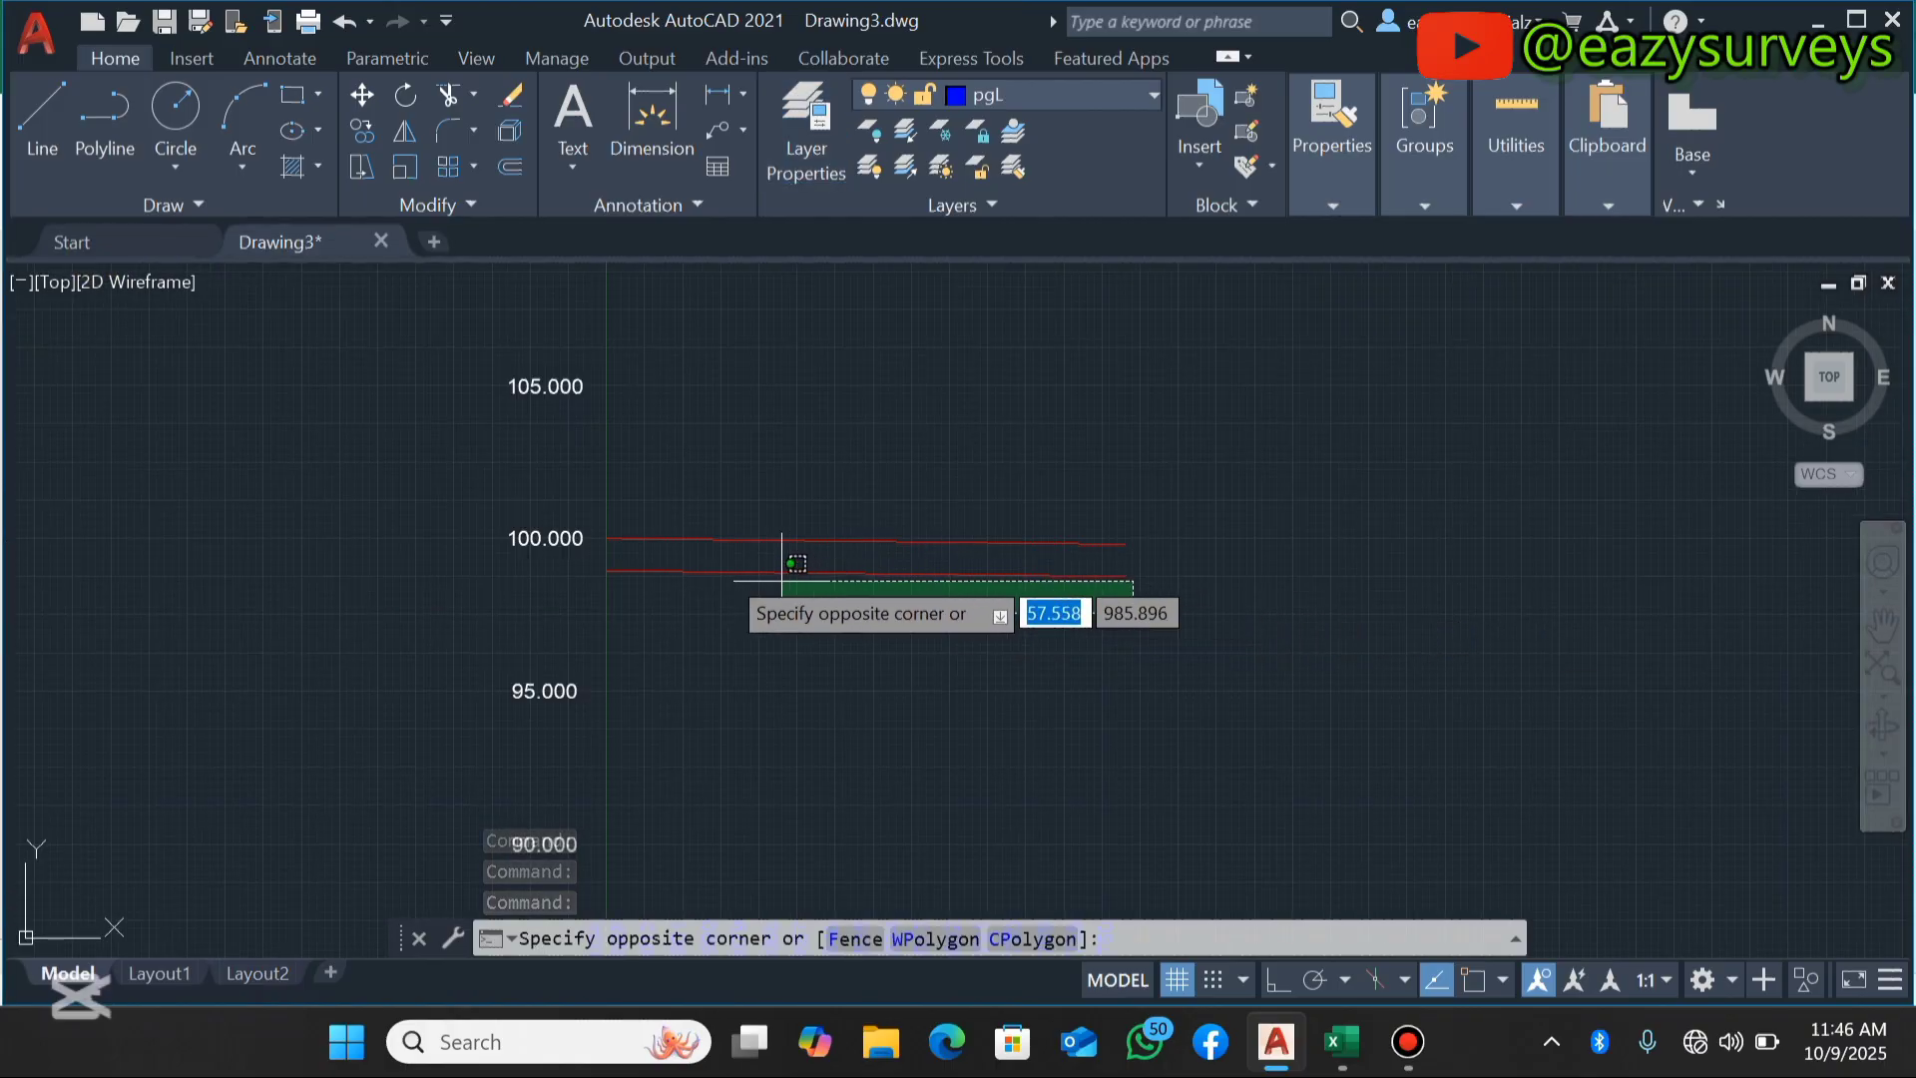
click(606, 547)
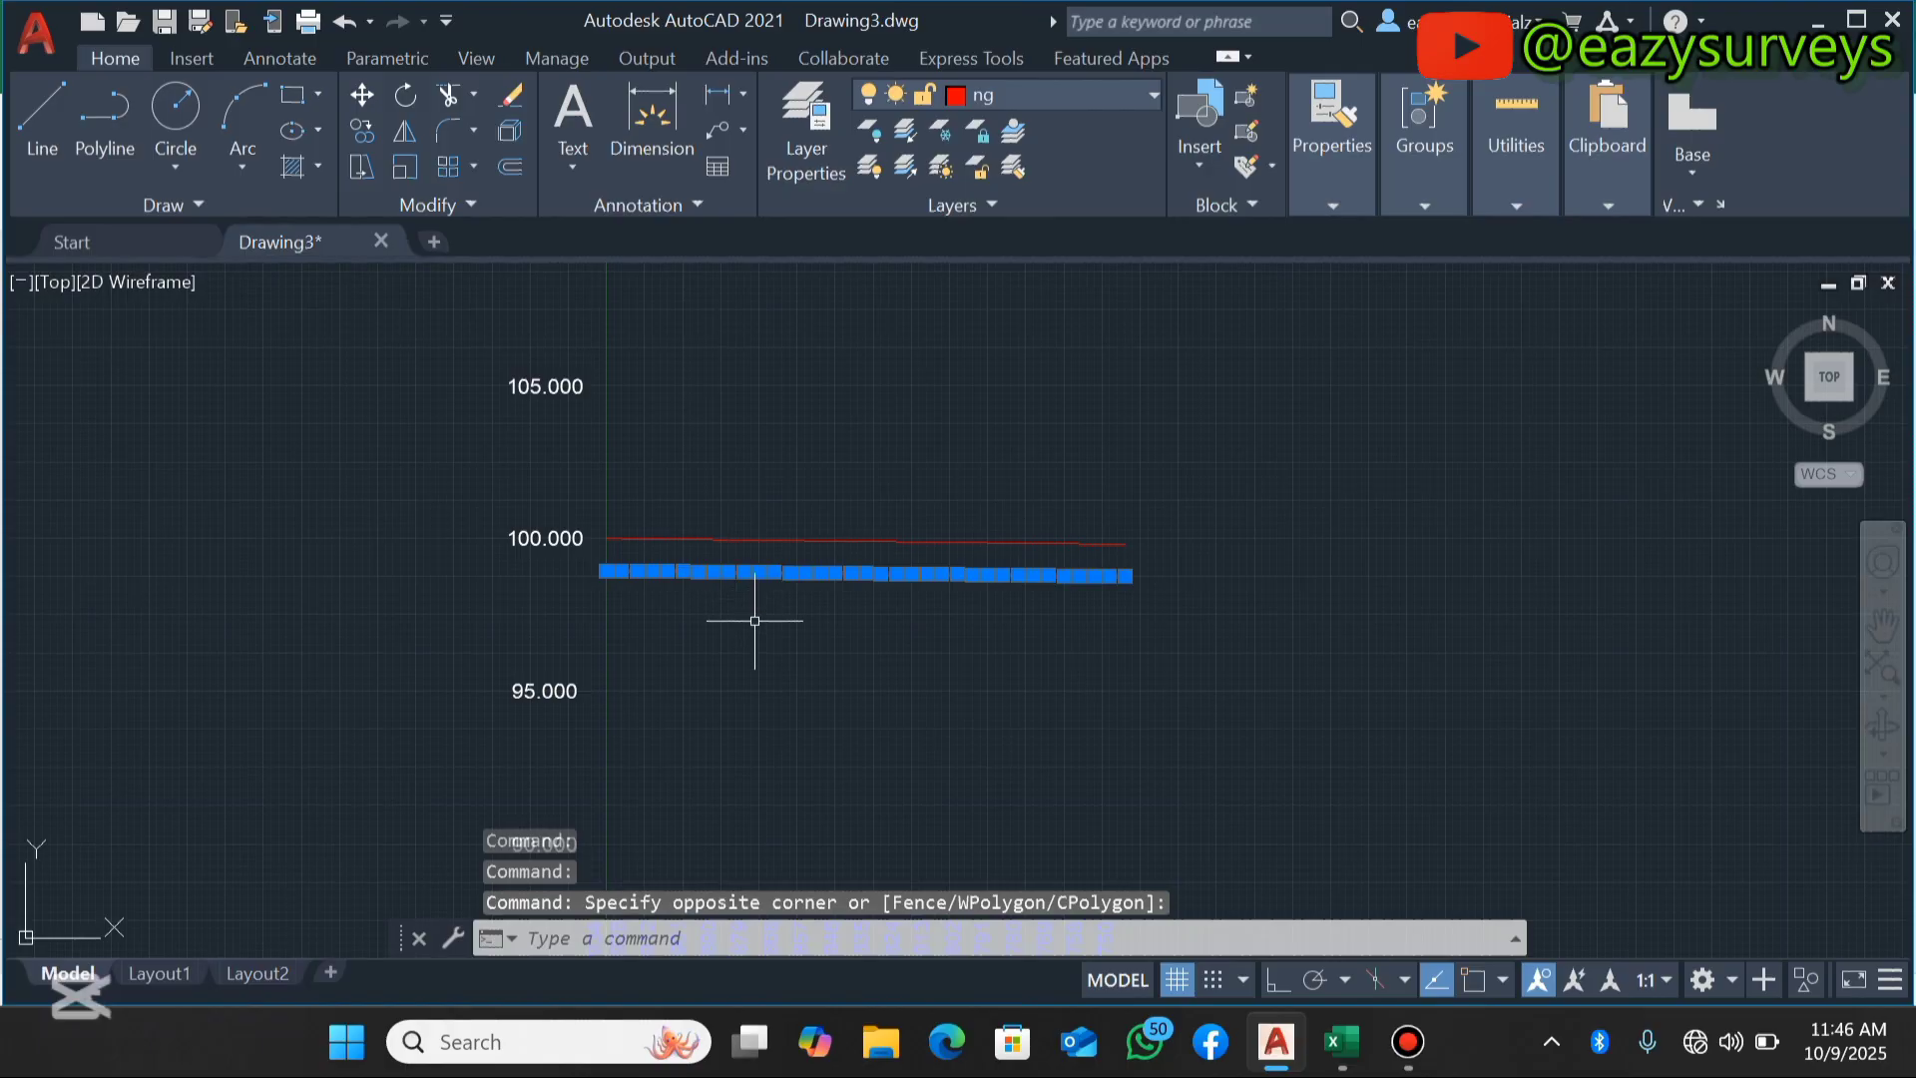
right_click(795, 398)
click(901, 942)
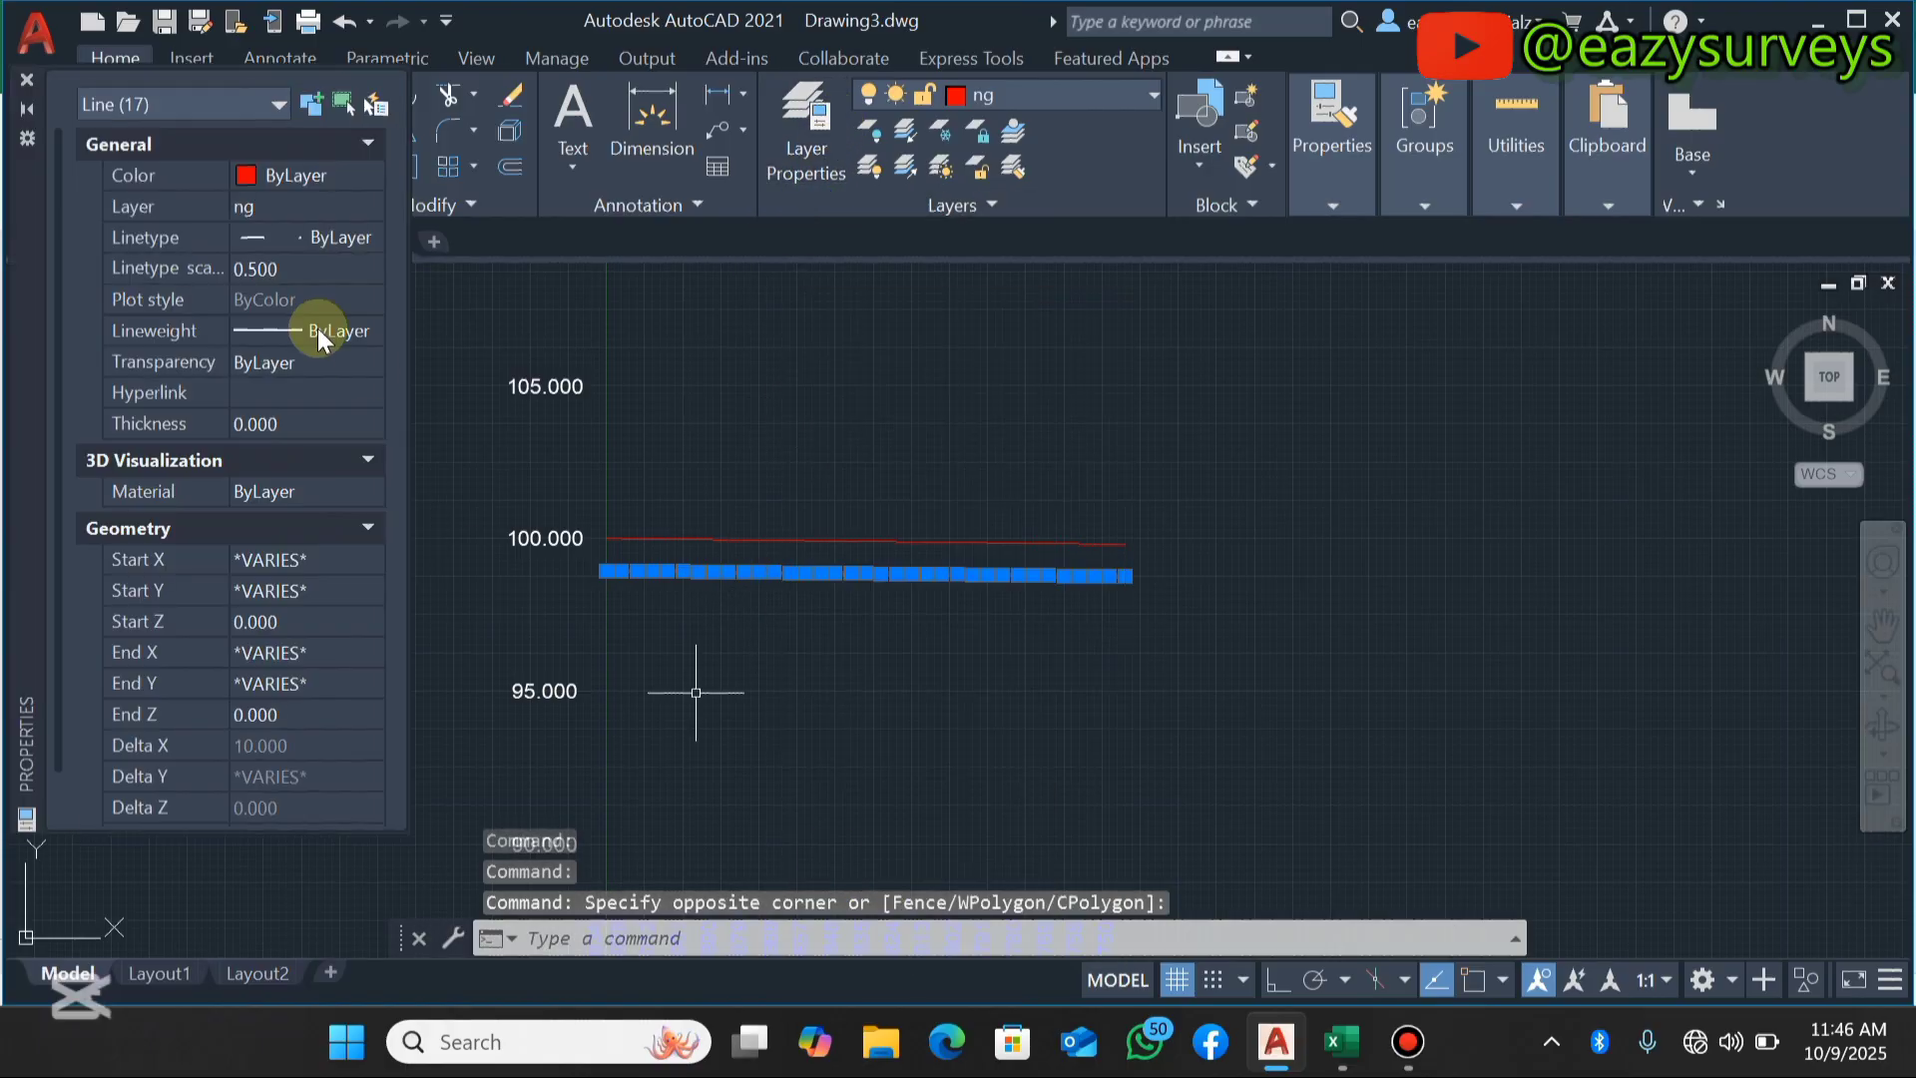
click(296, 208)
click(295, 208)
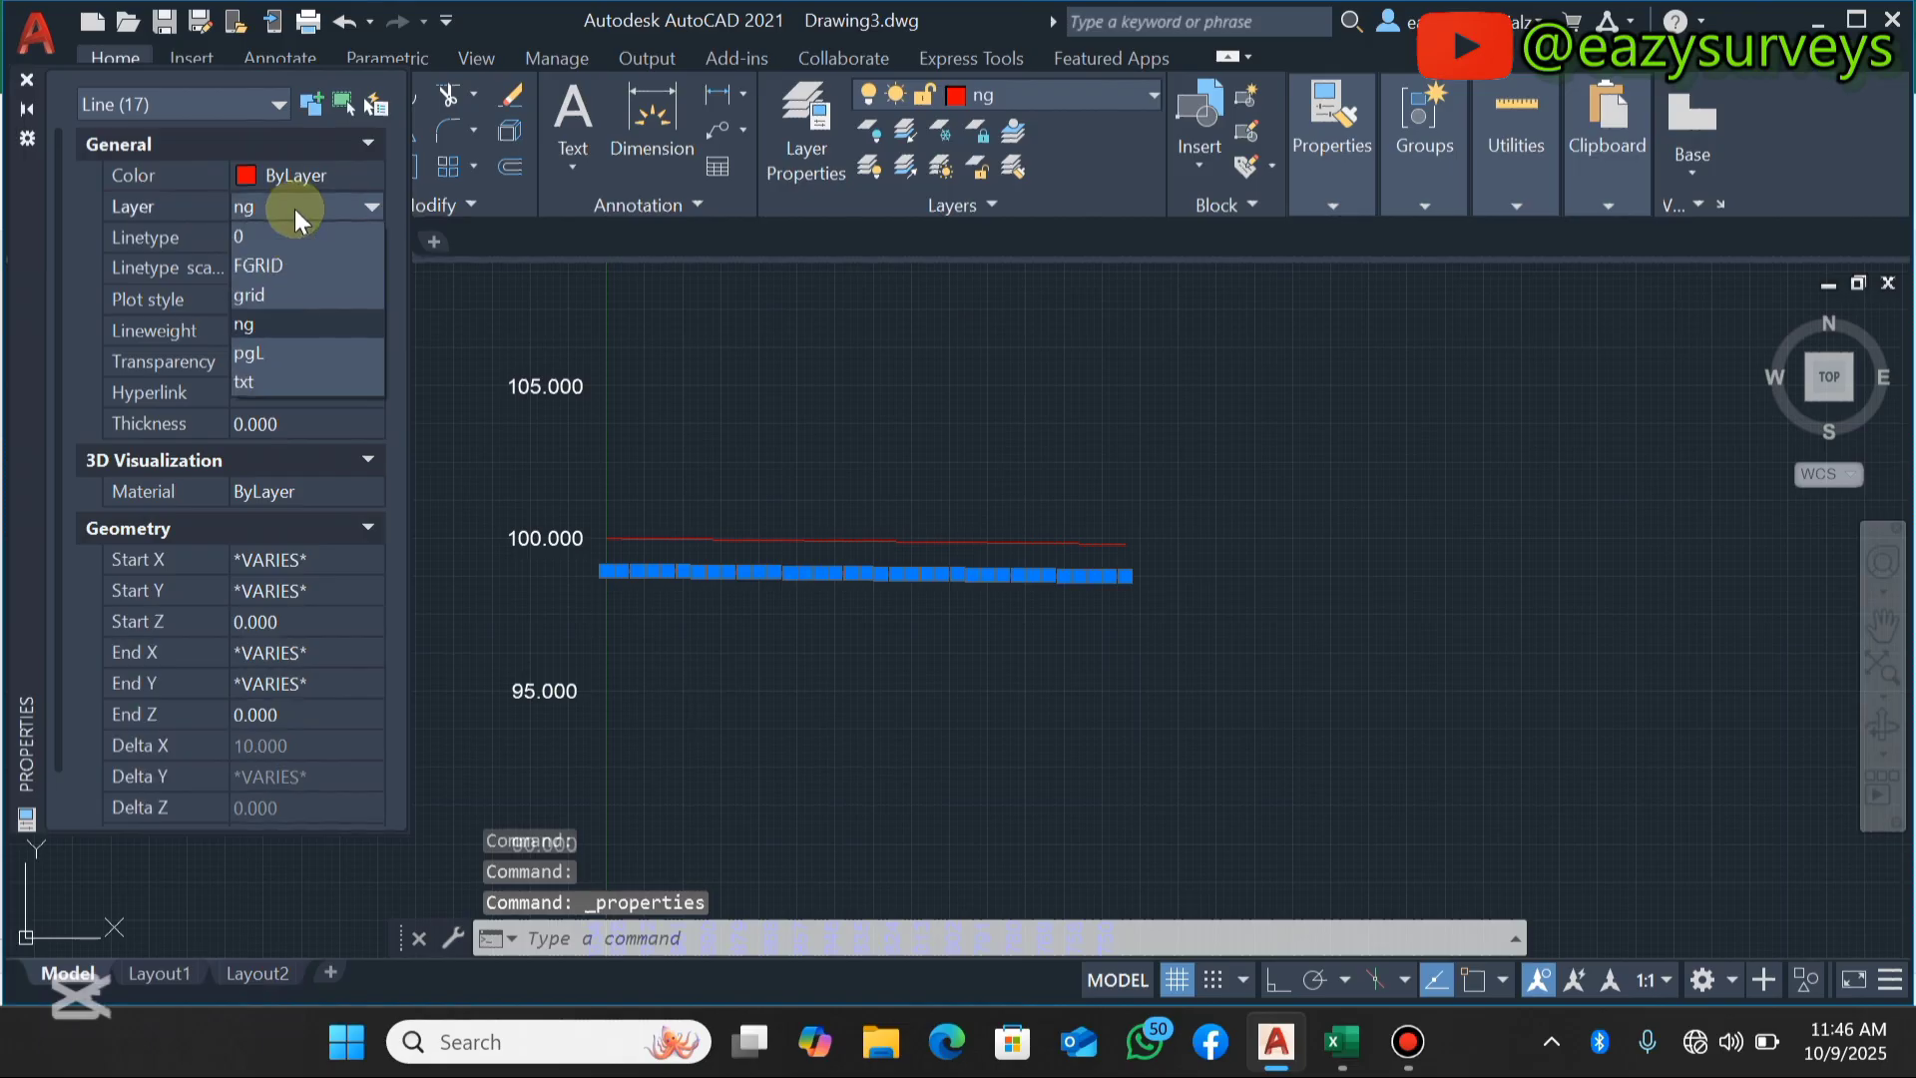
click(262, 355)
click(27, 79)
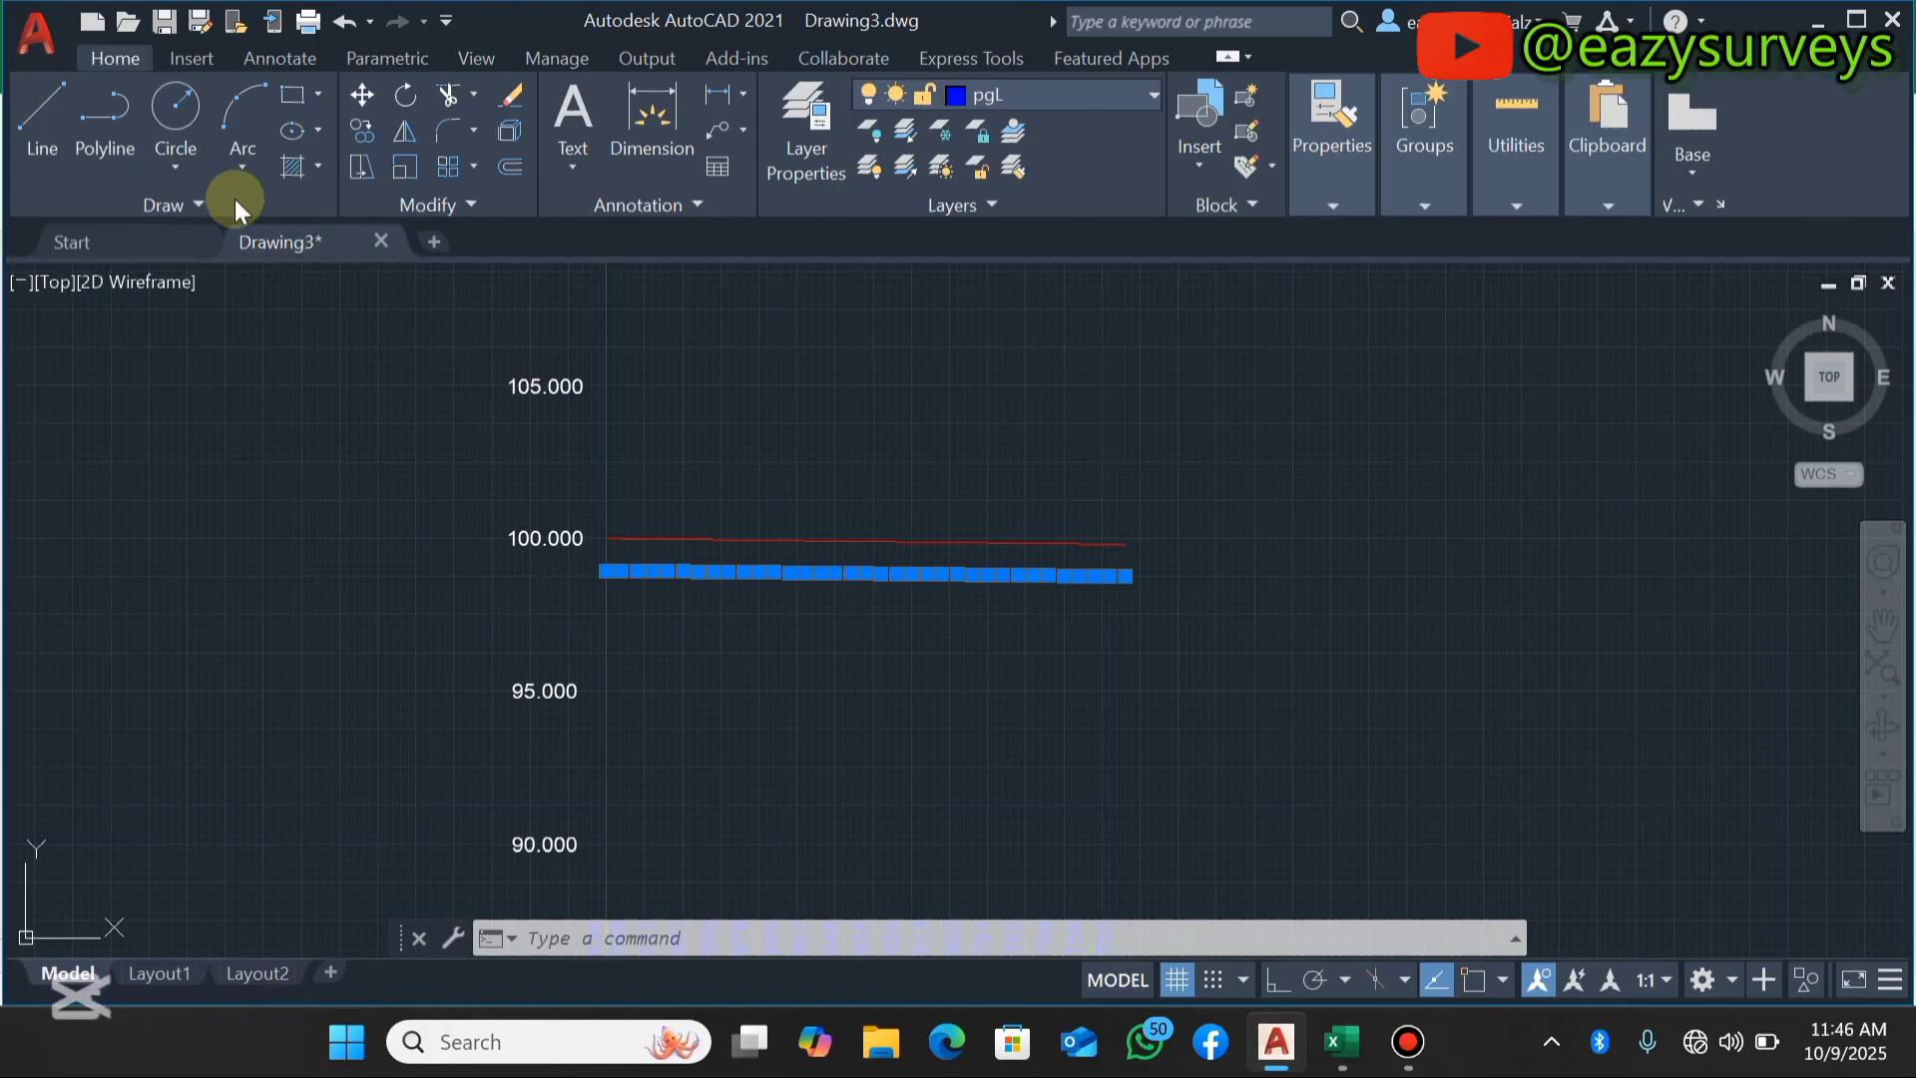
key(Escape)
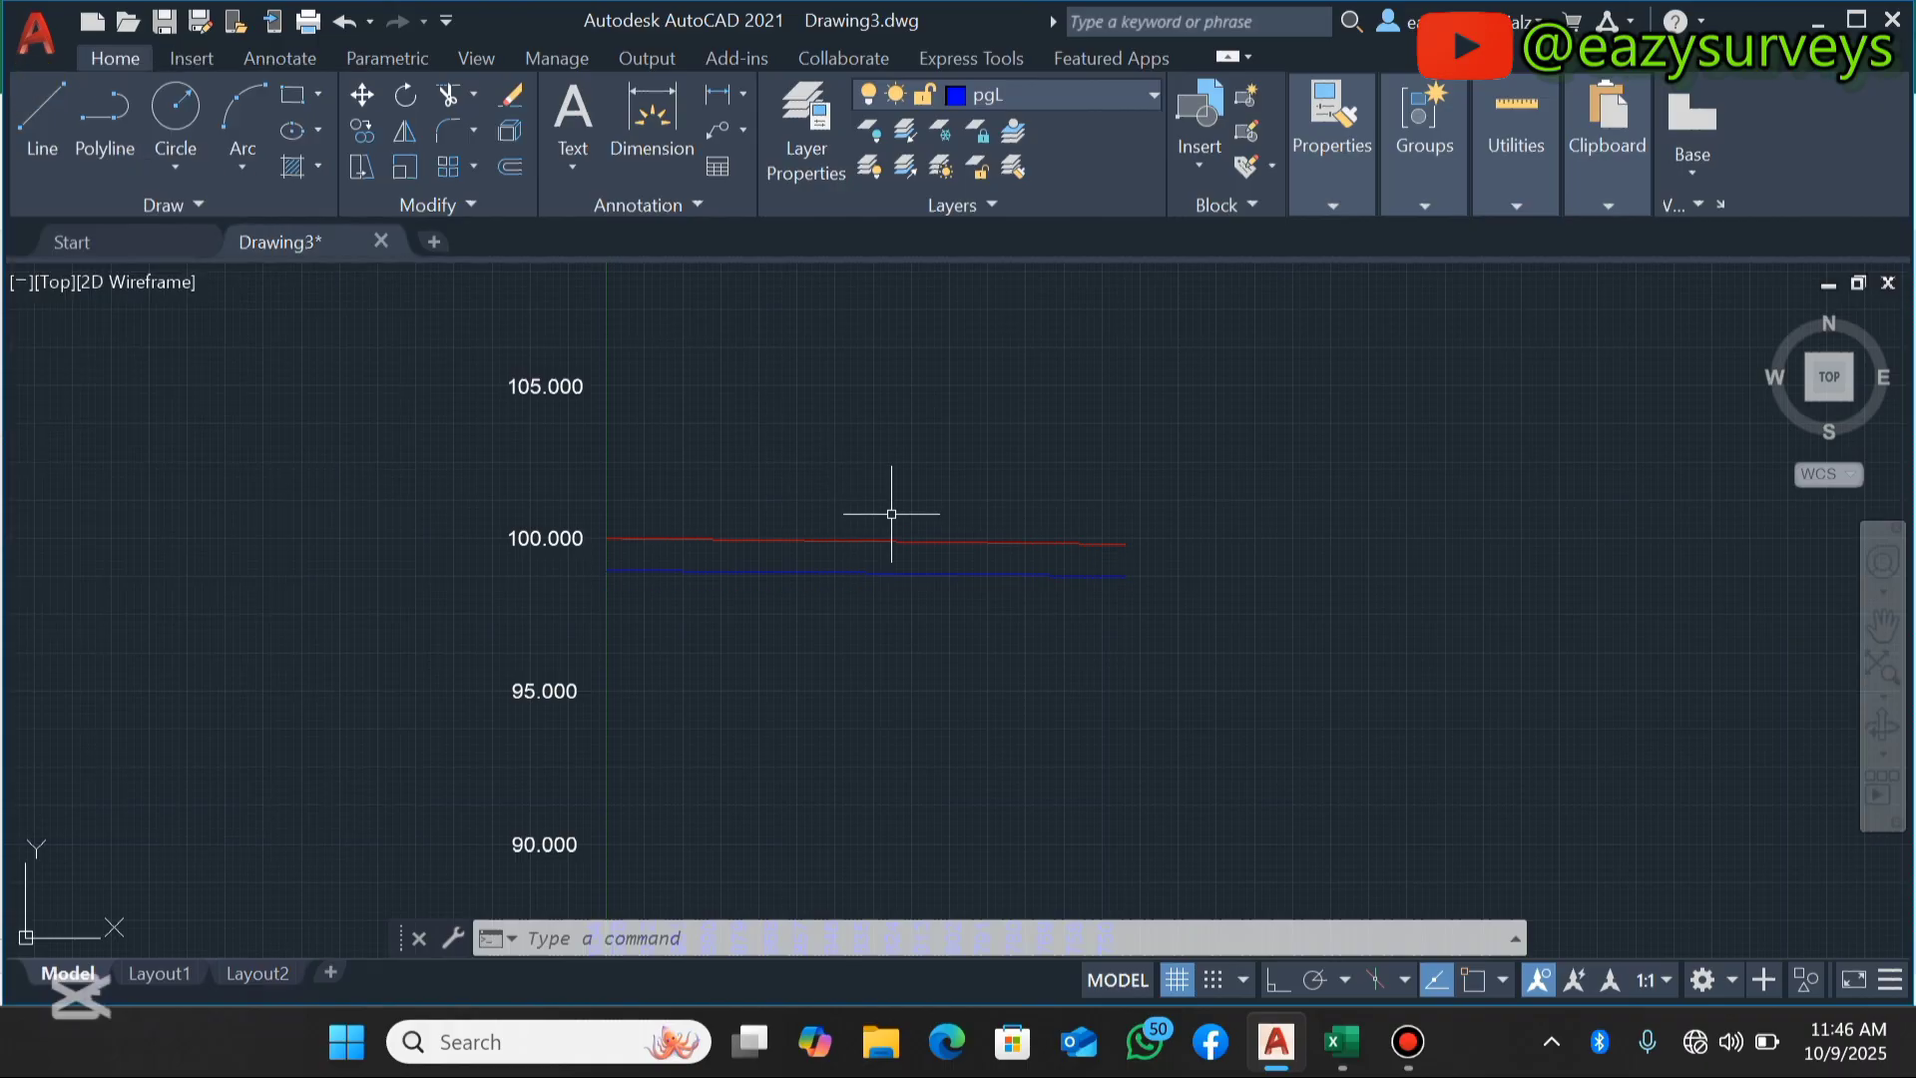
scroll(759, 567, up, 4)
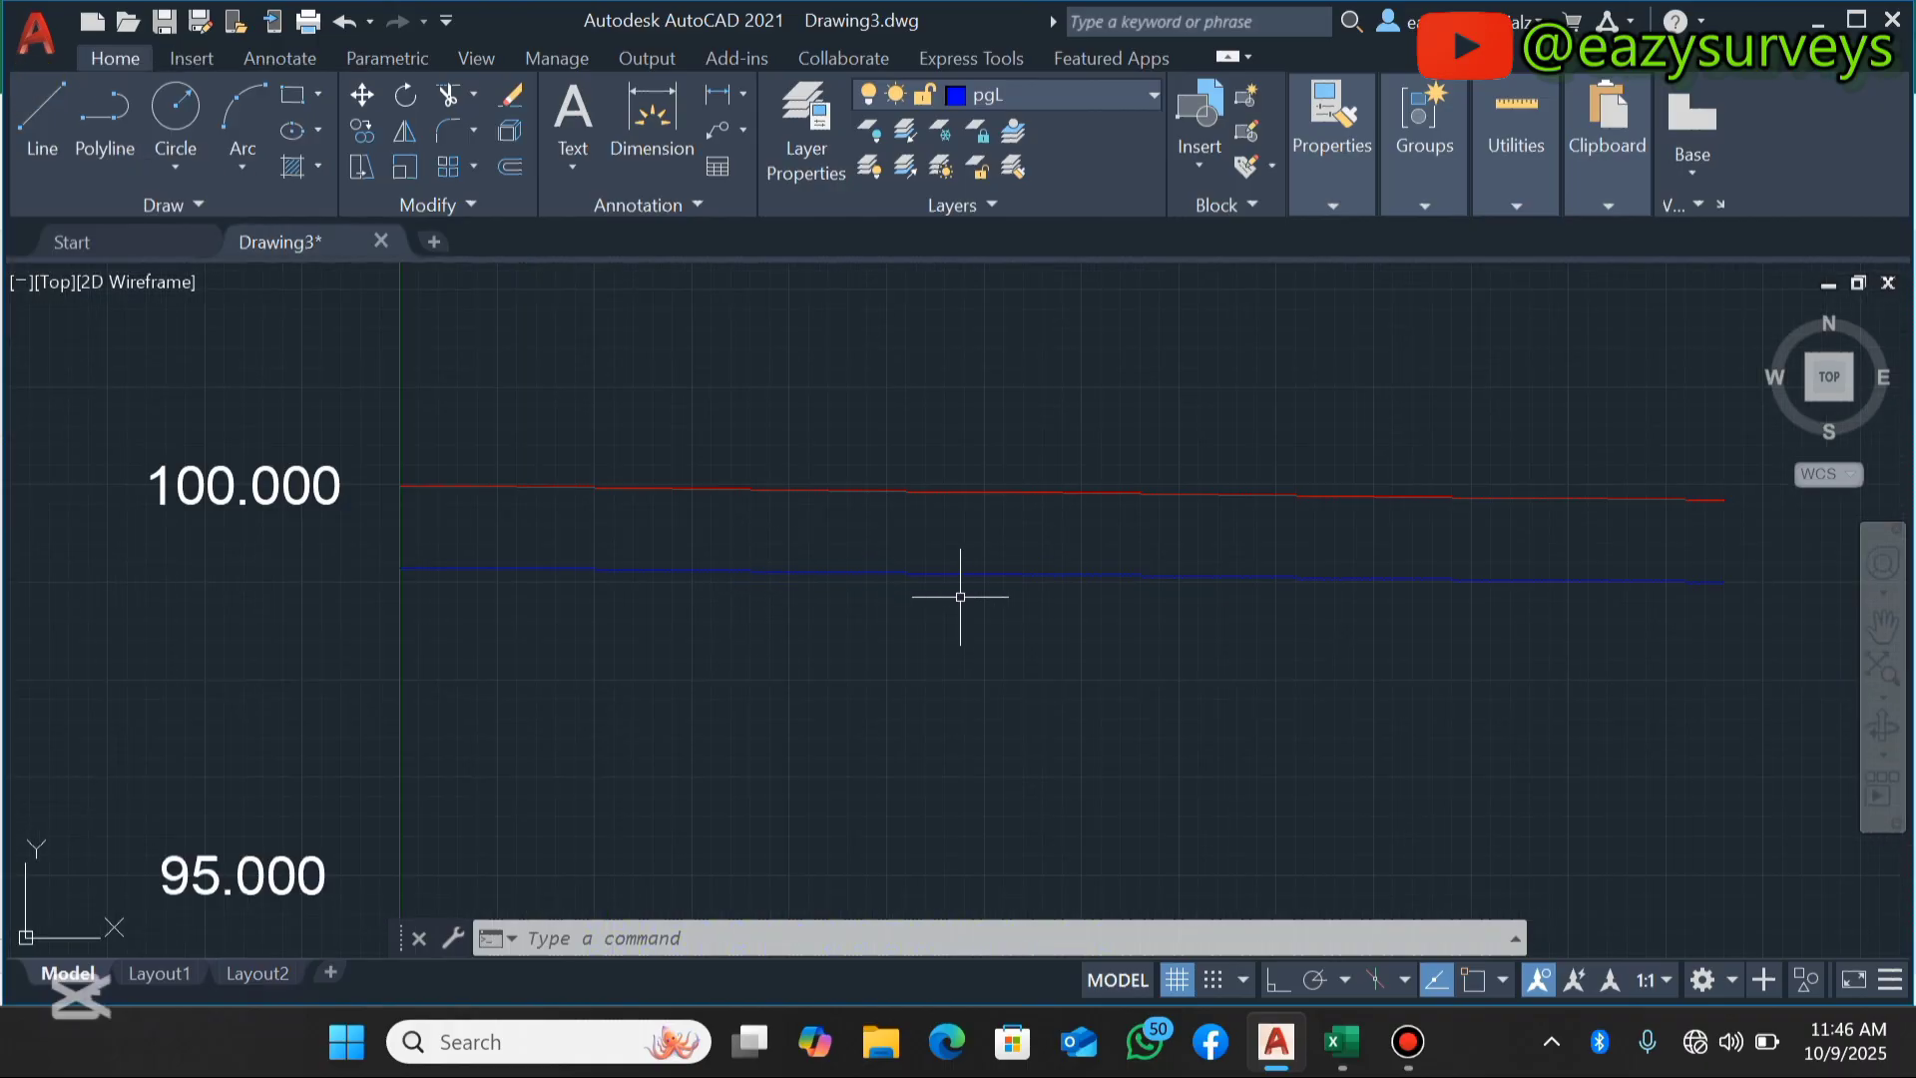
scroll(981, 496, down, 4)
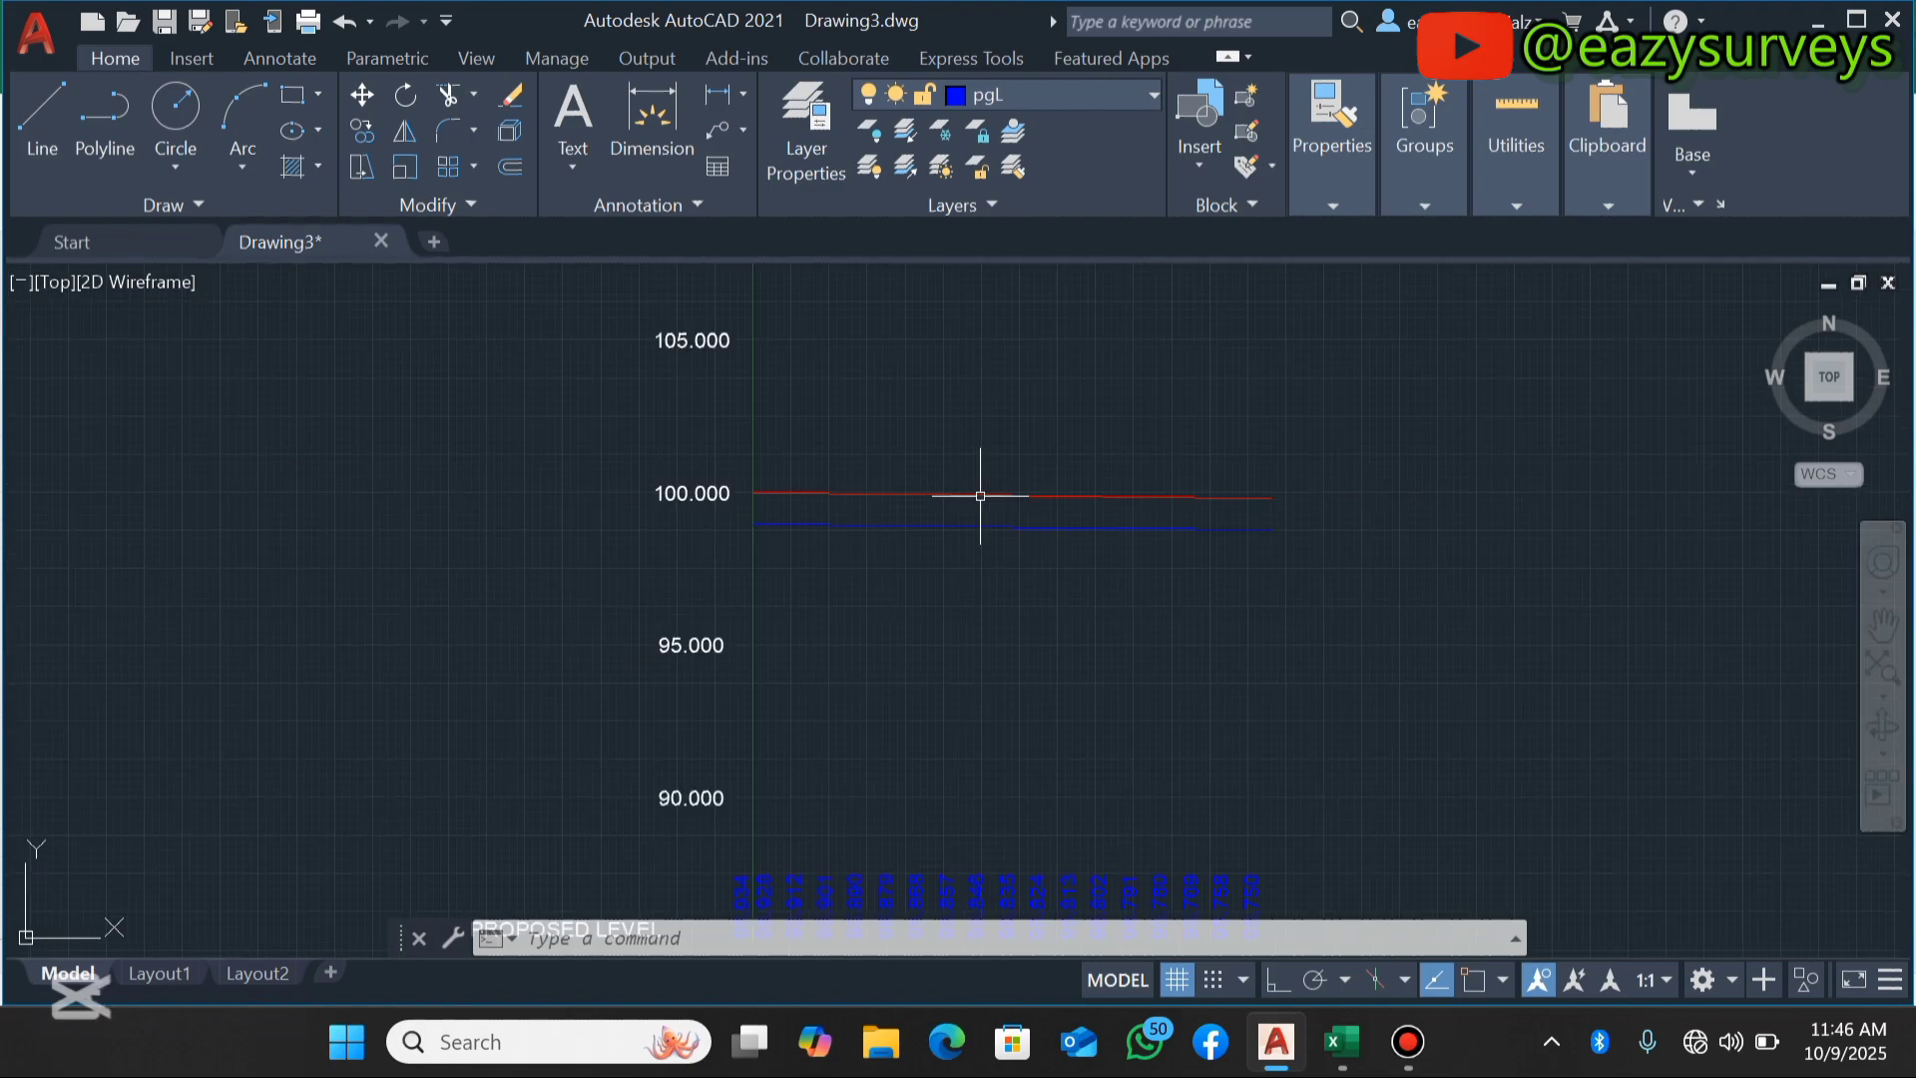
scroll(825, 483, up, 6)
scroll(761, 489, down, 4)
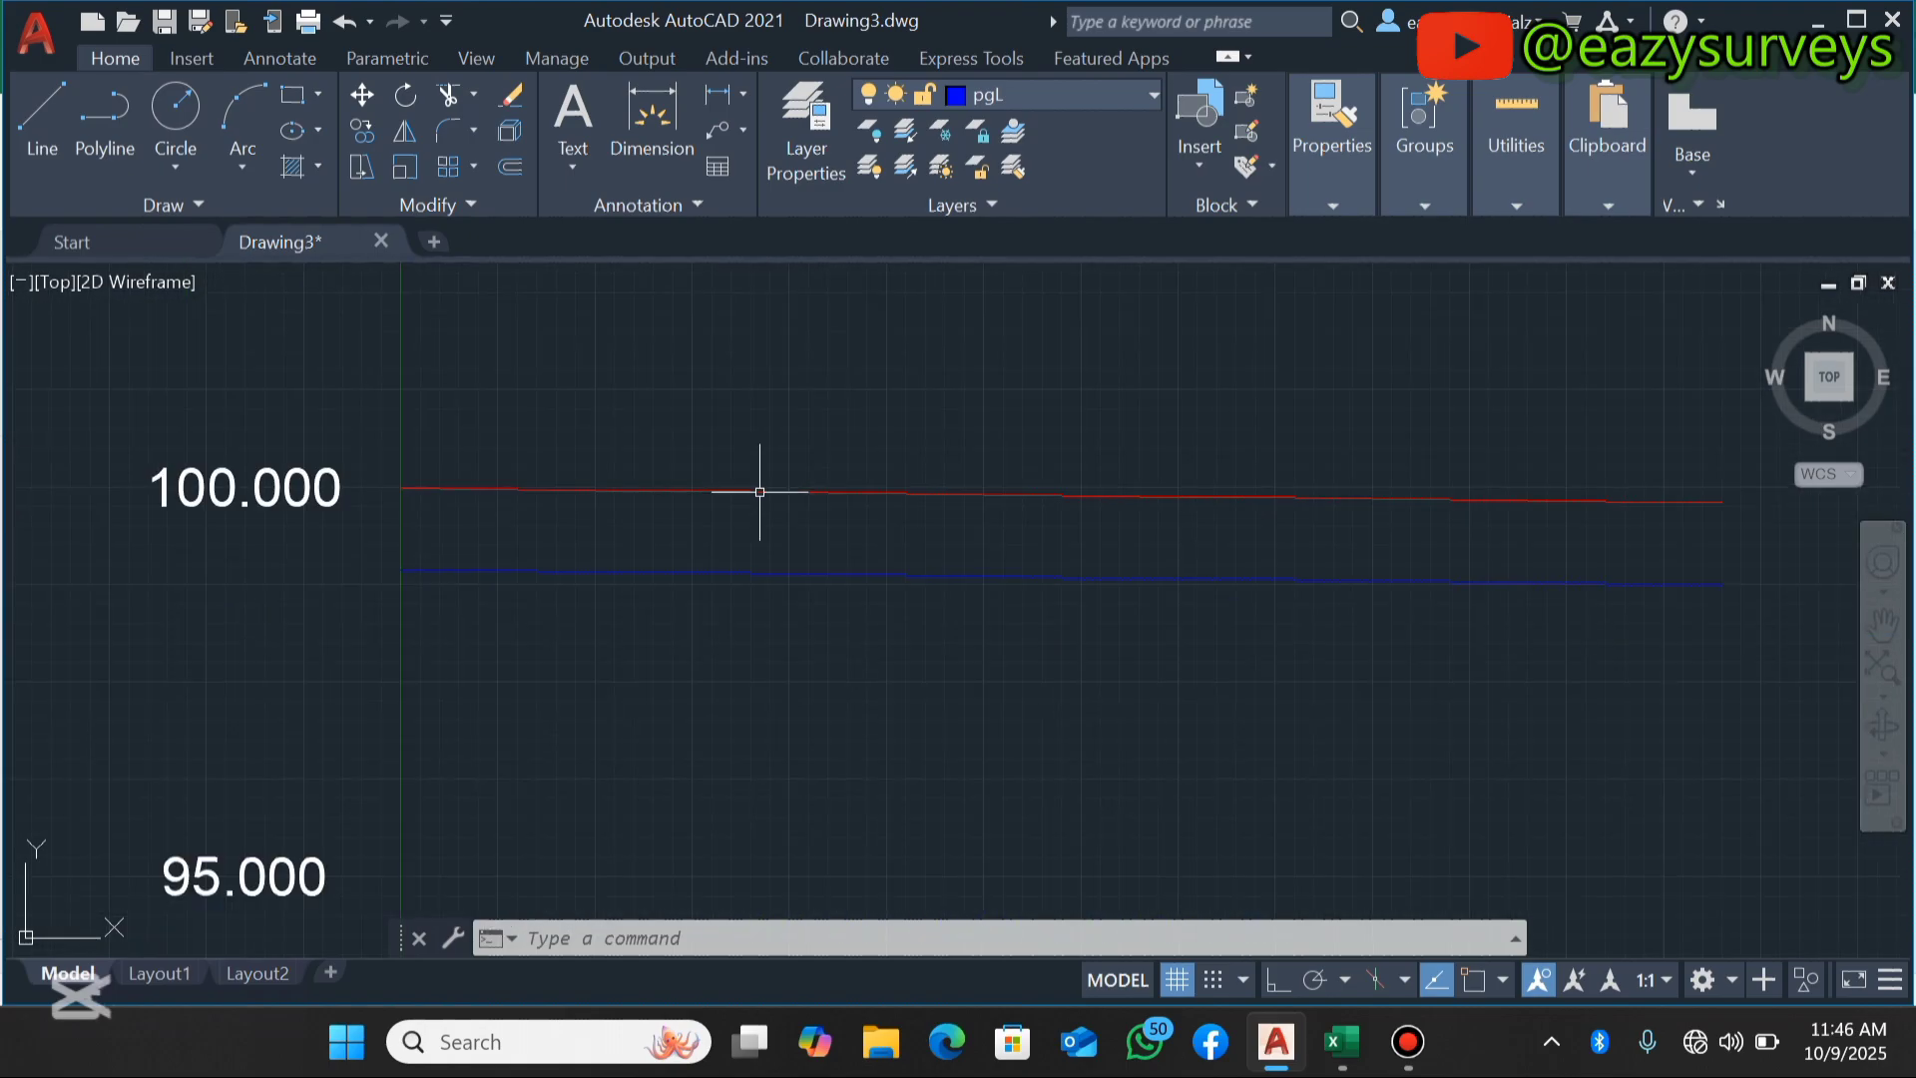
Set the colour of all chainage values in the STATION row to White and clear the selection.
scroll(849, 494, up, 4)
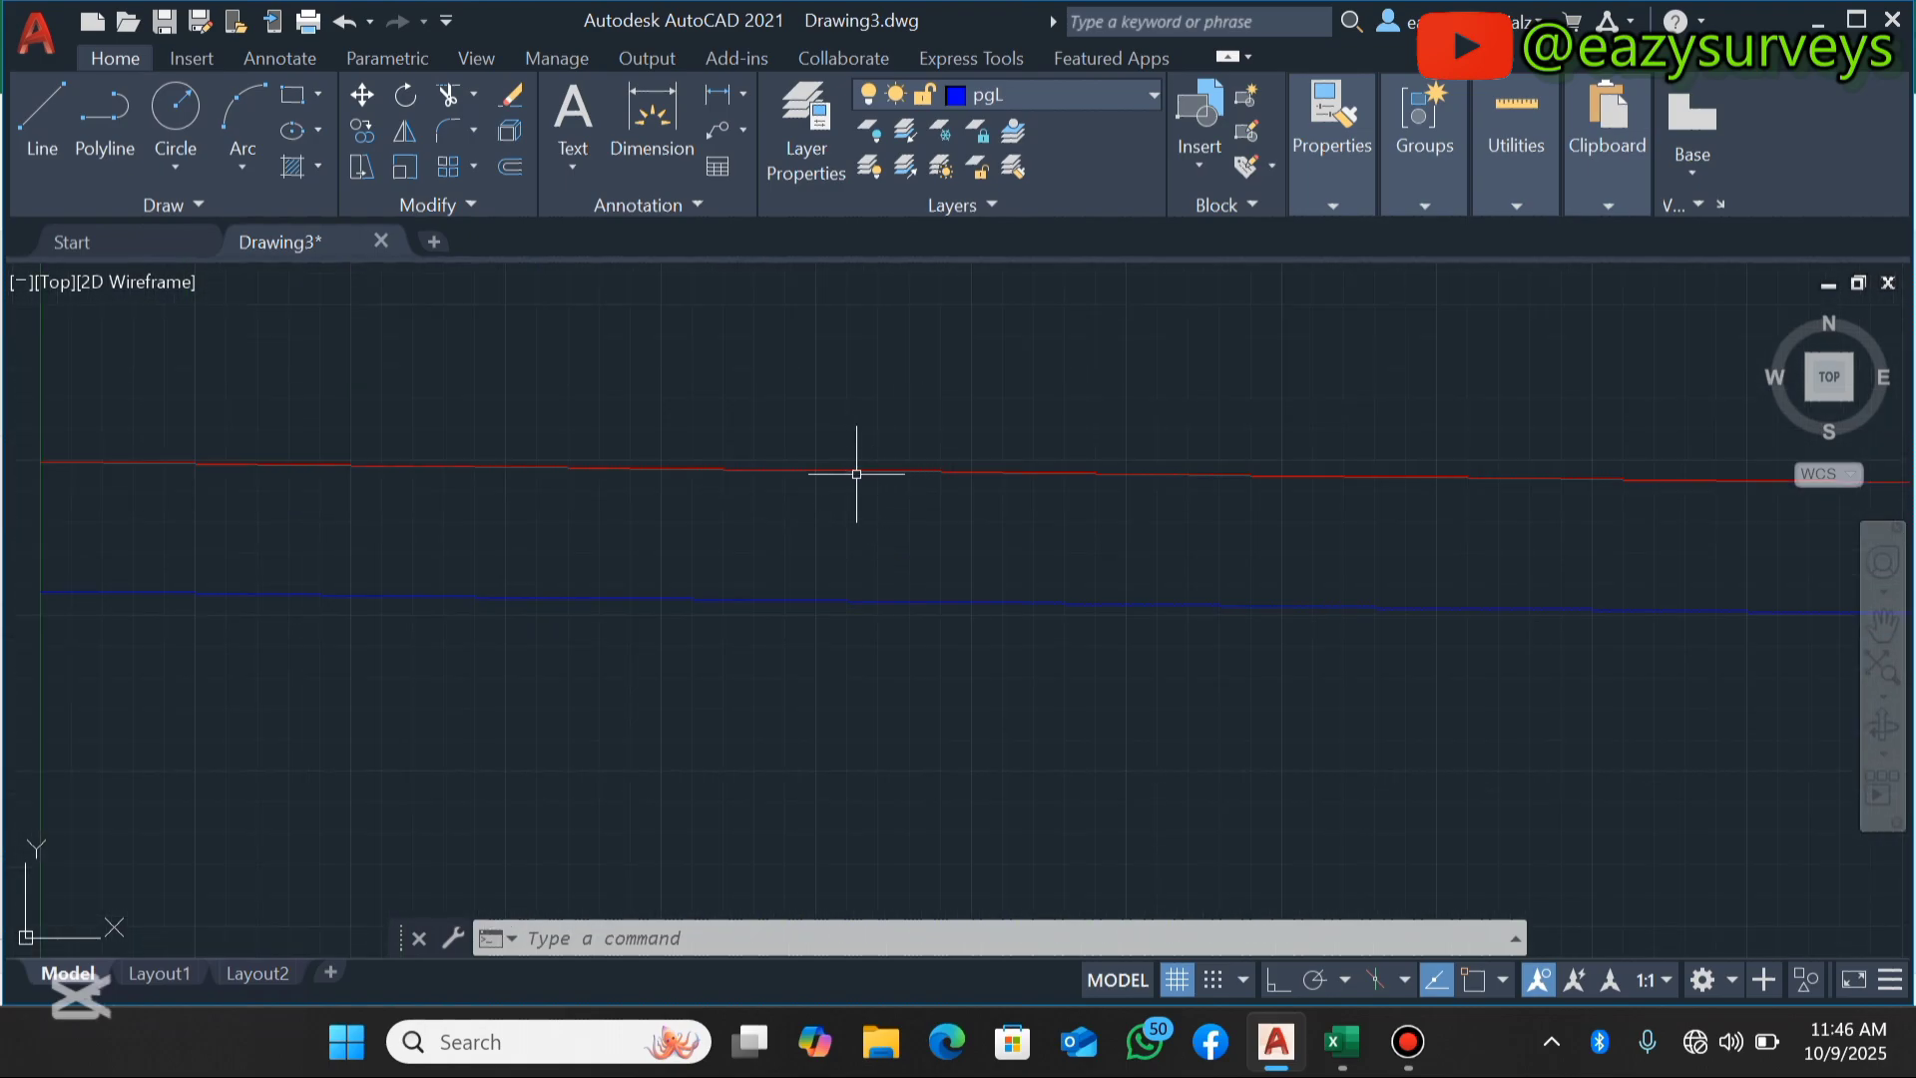
scroll(854, 467, down, 5)
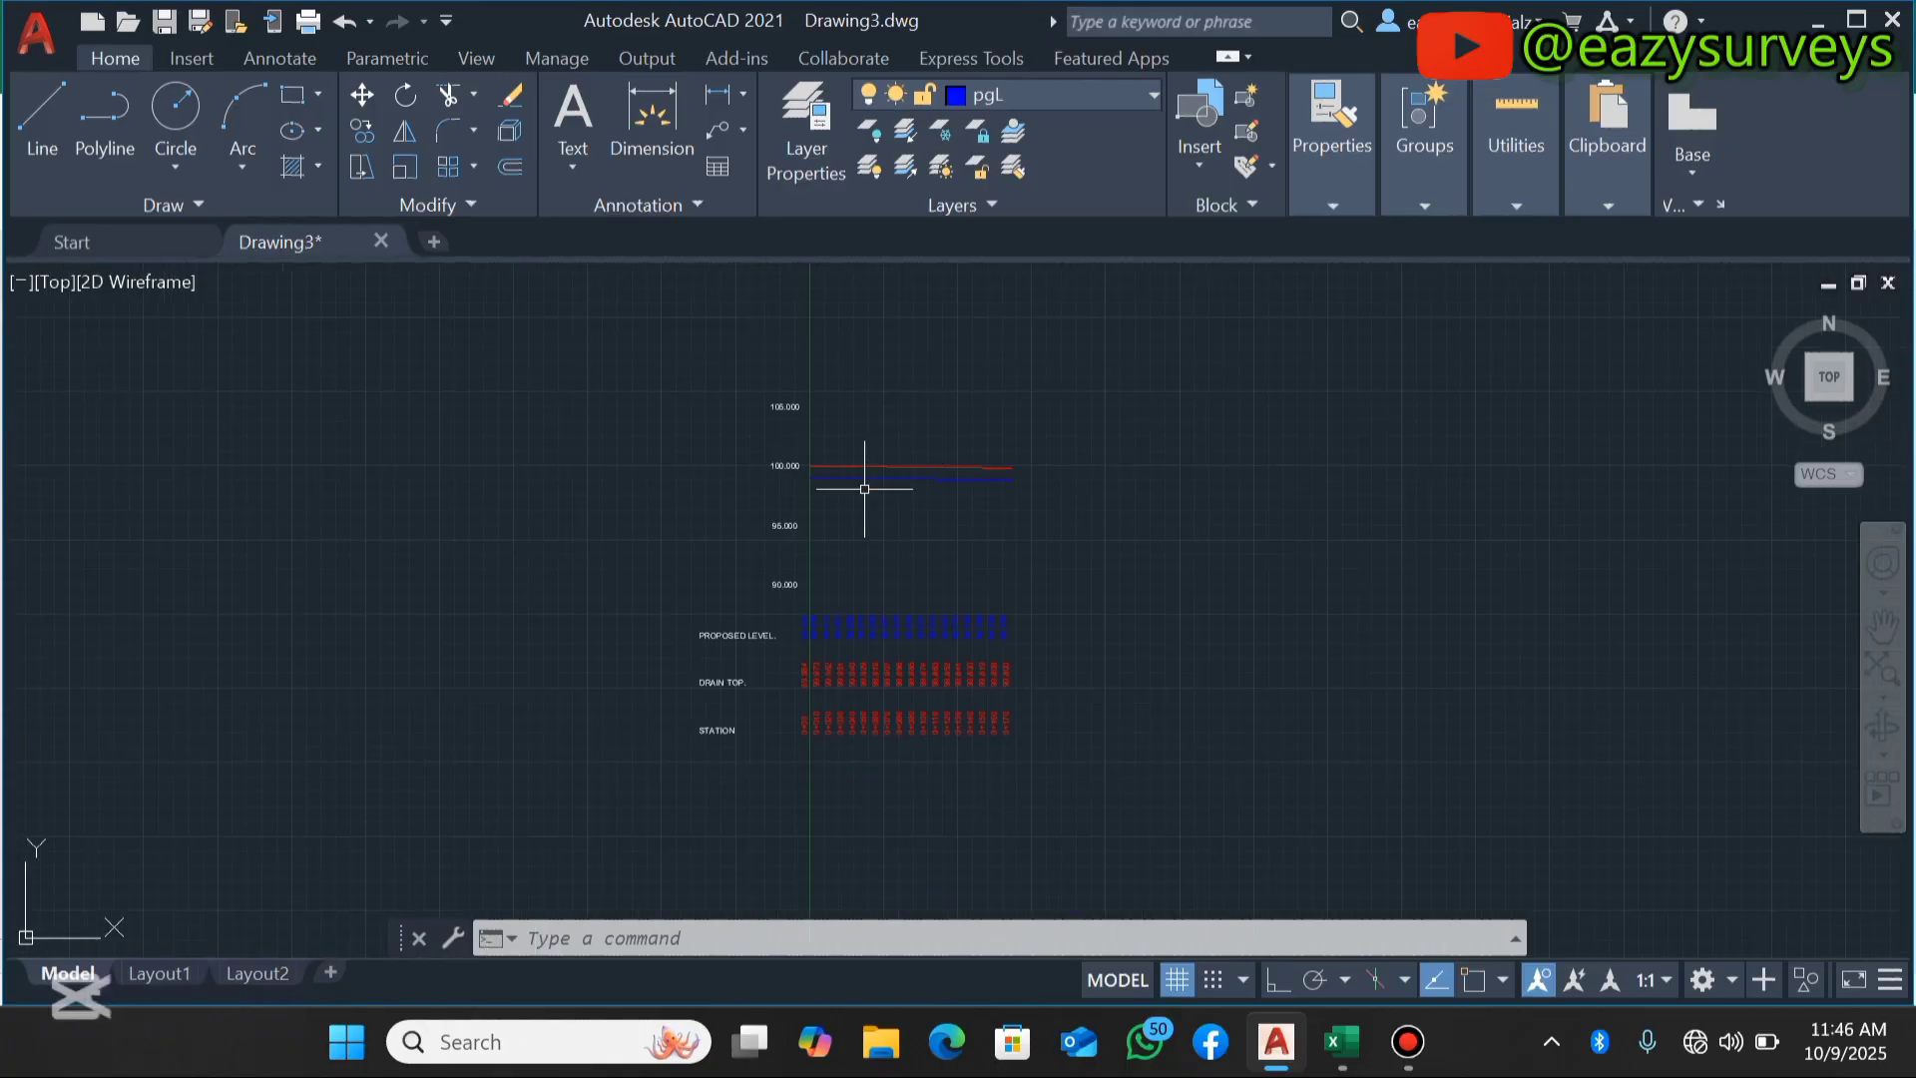
scroll(868, 637, up, 8)
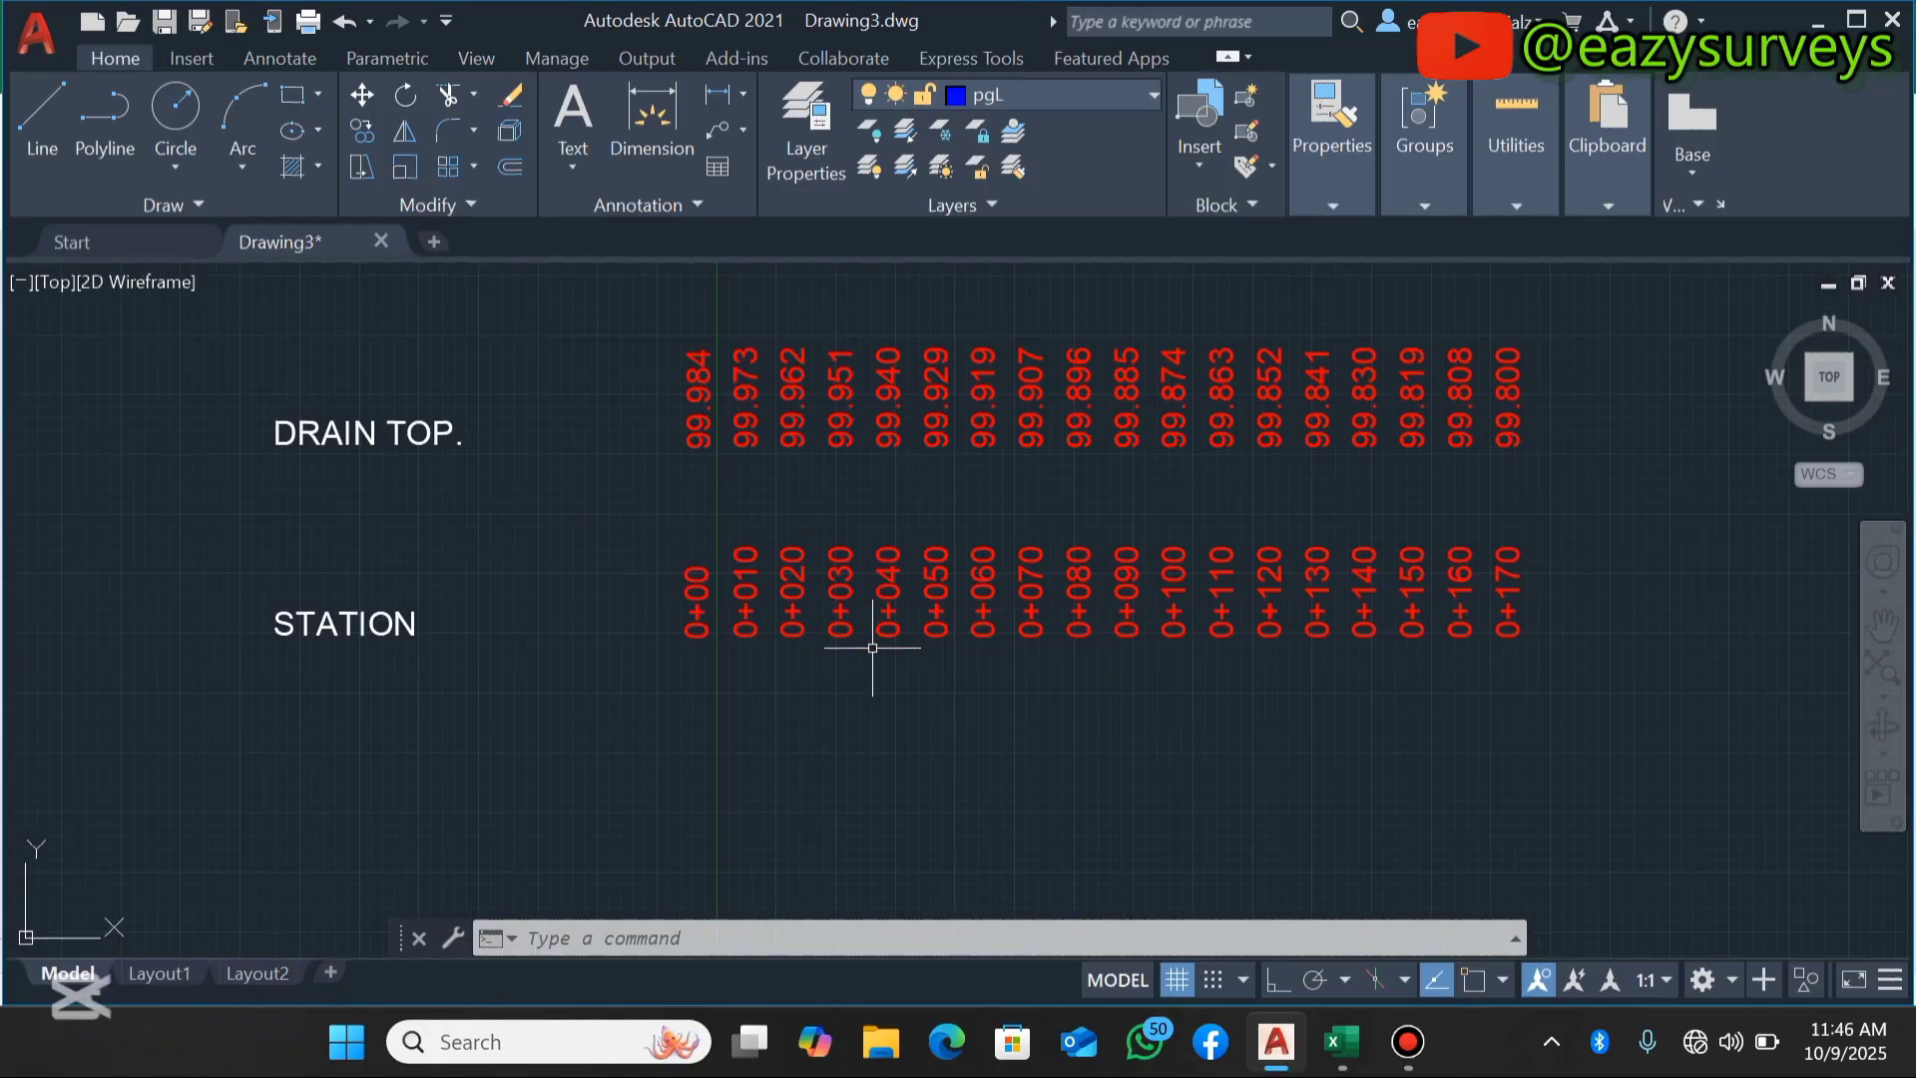
click(1564, 714)
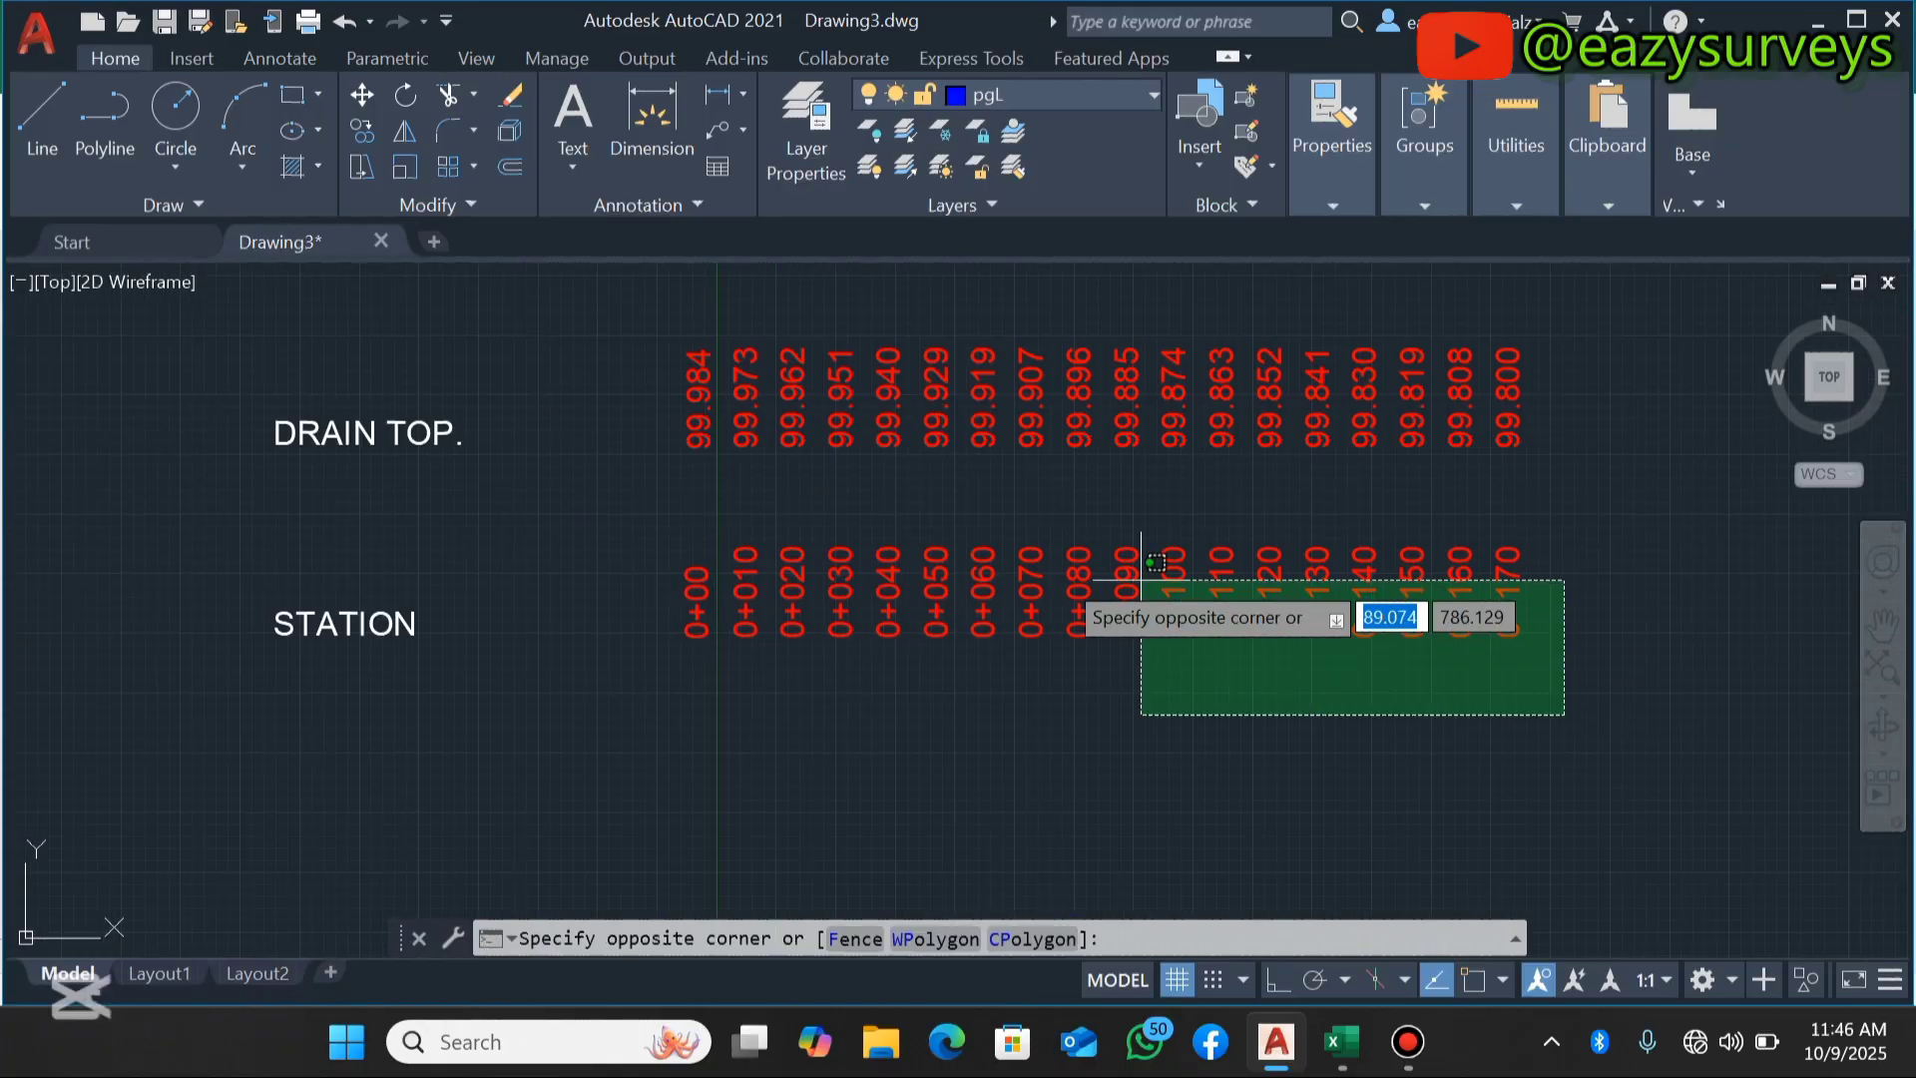
click(628, 521)
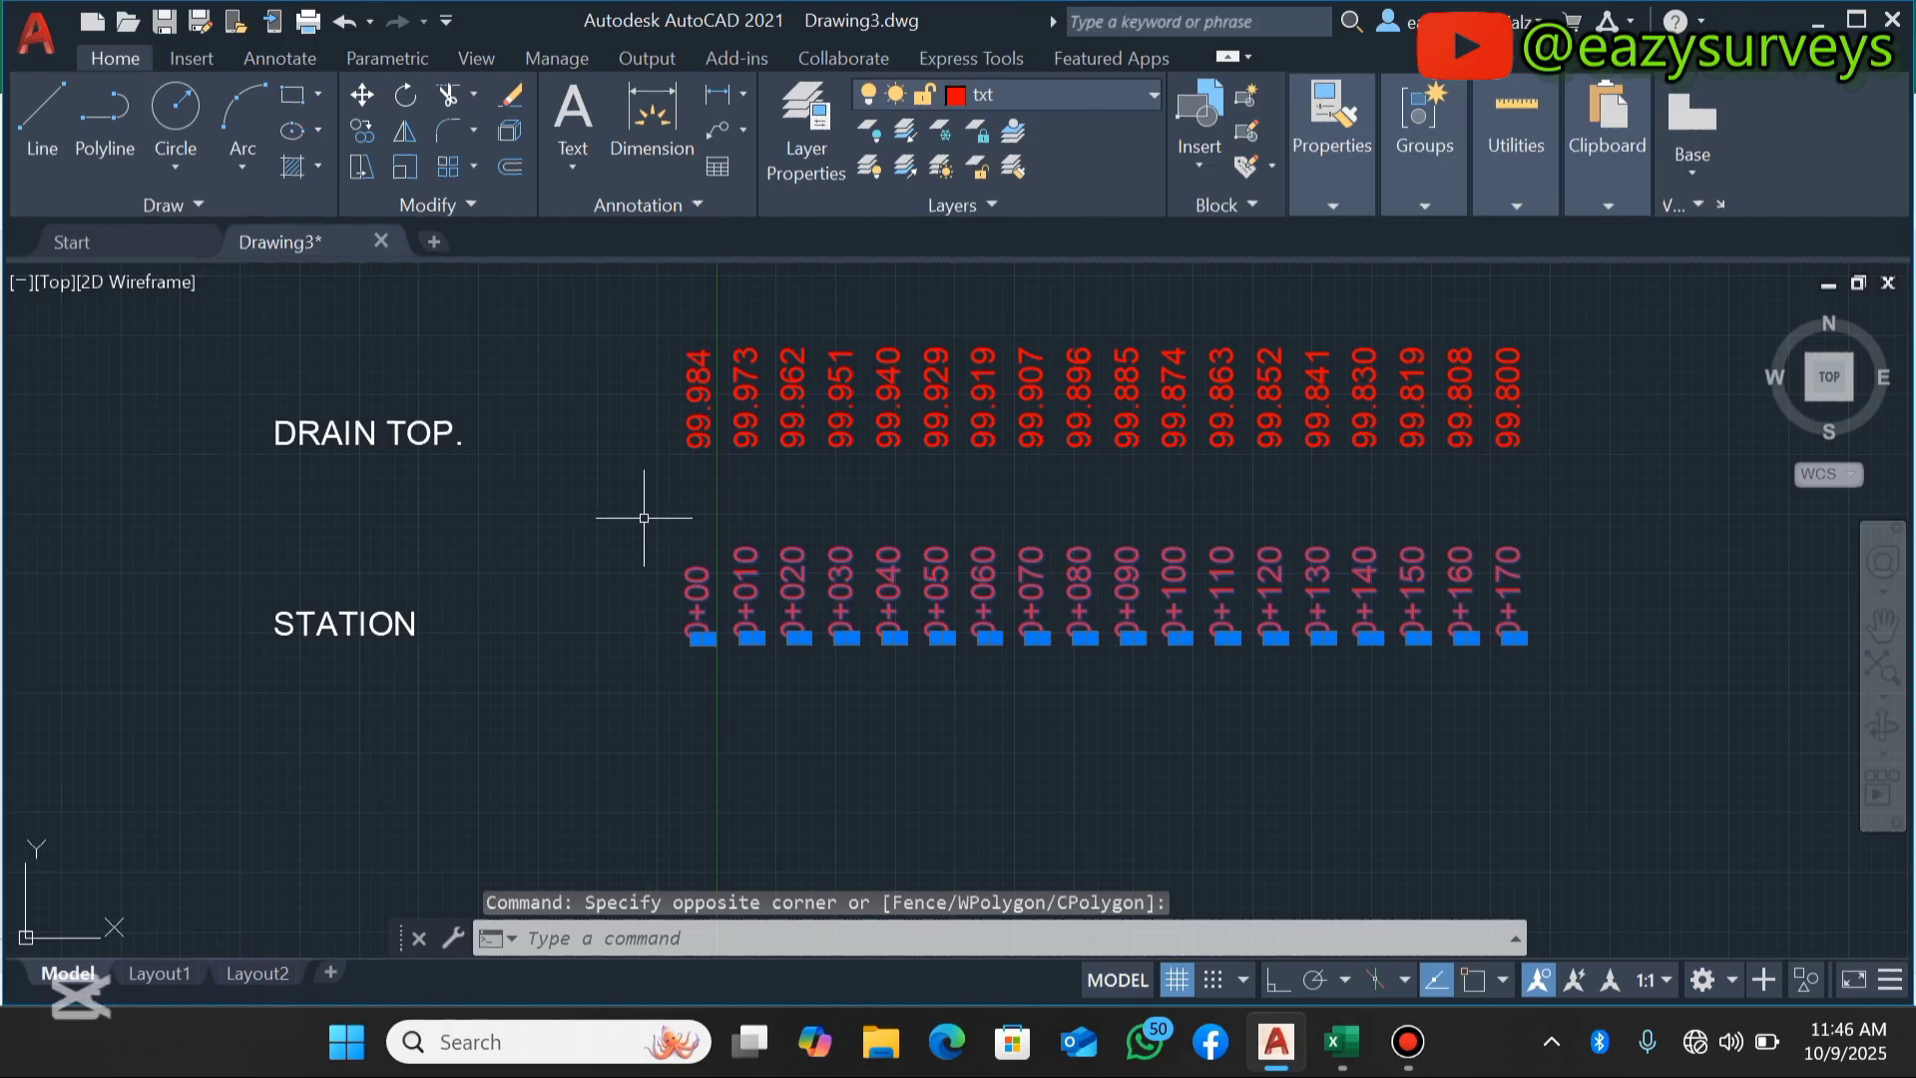
right_click(780, 491)
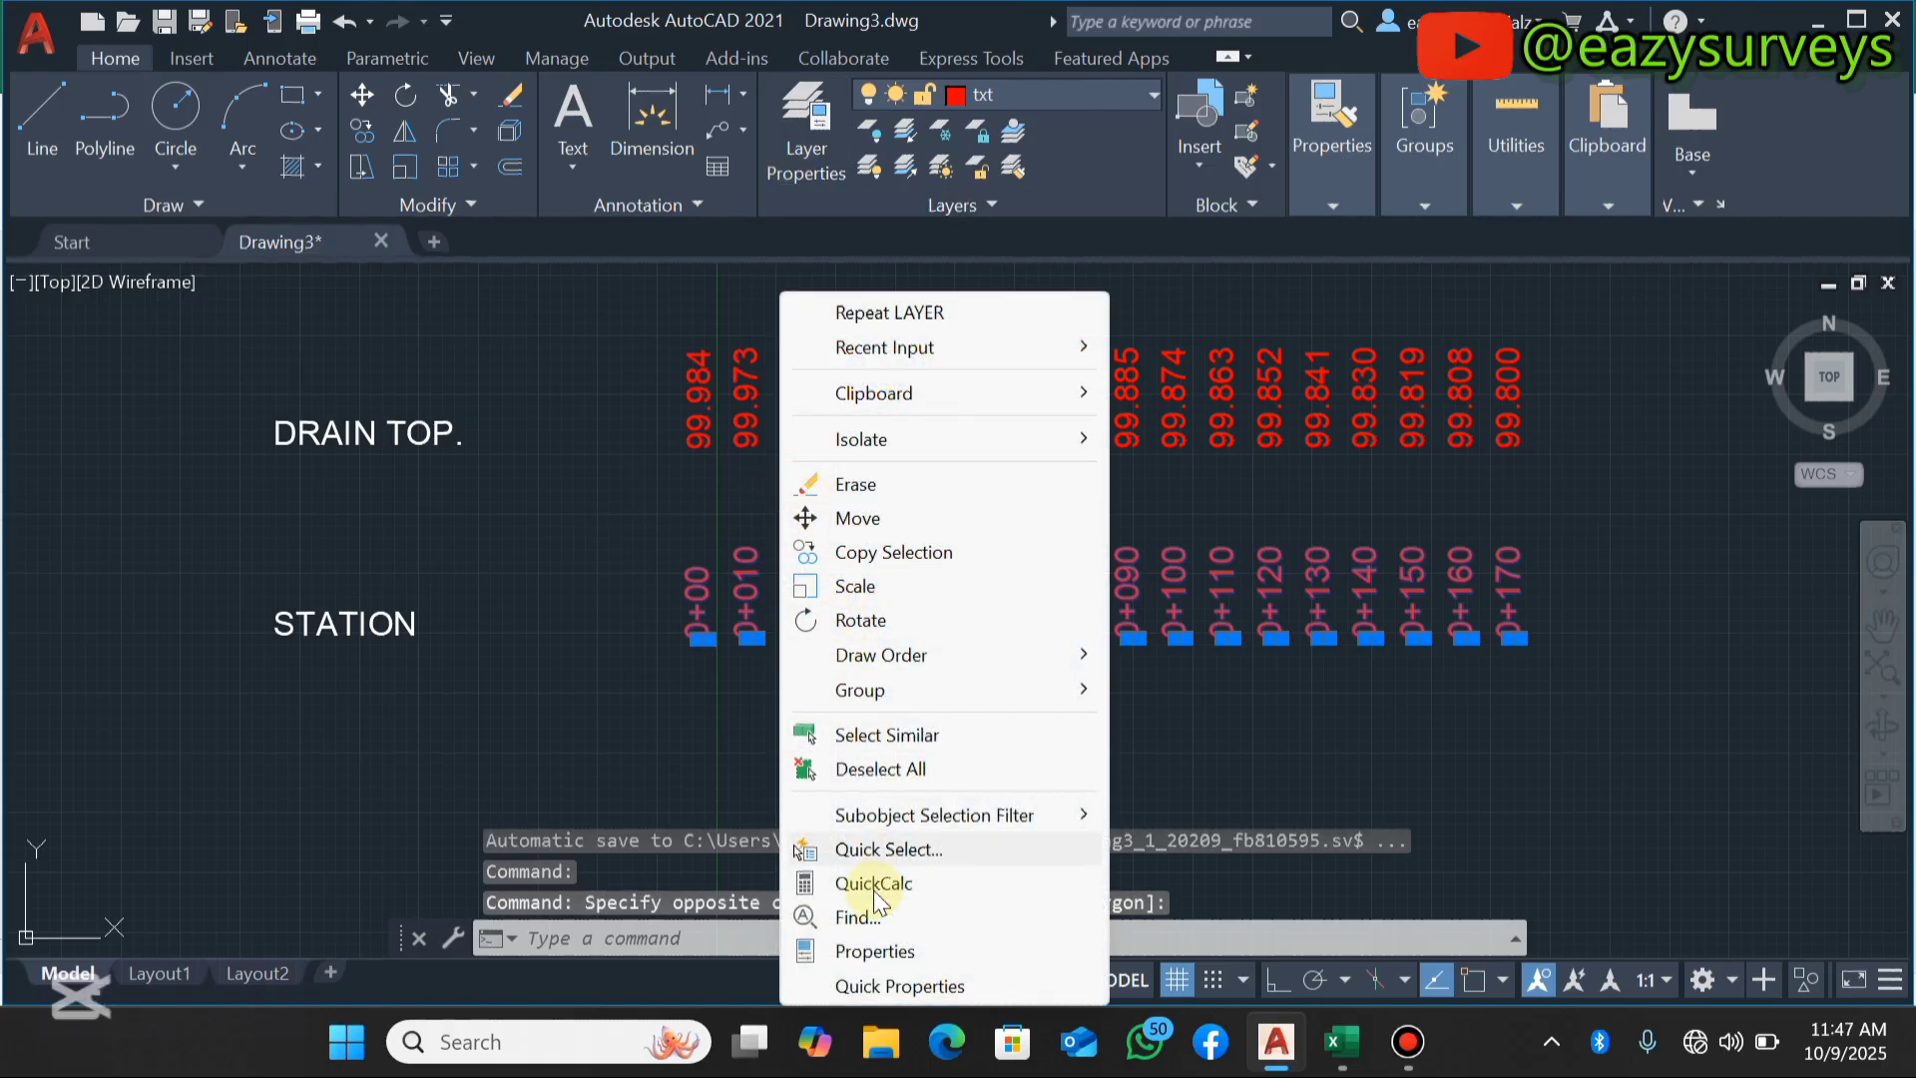
click(894, 957)
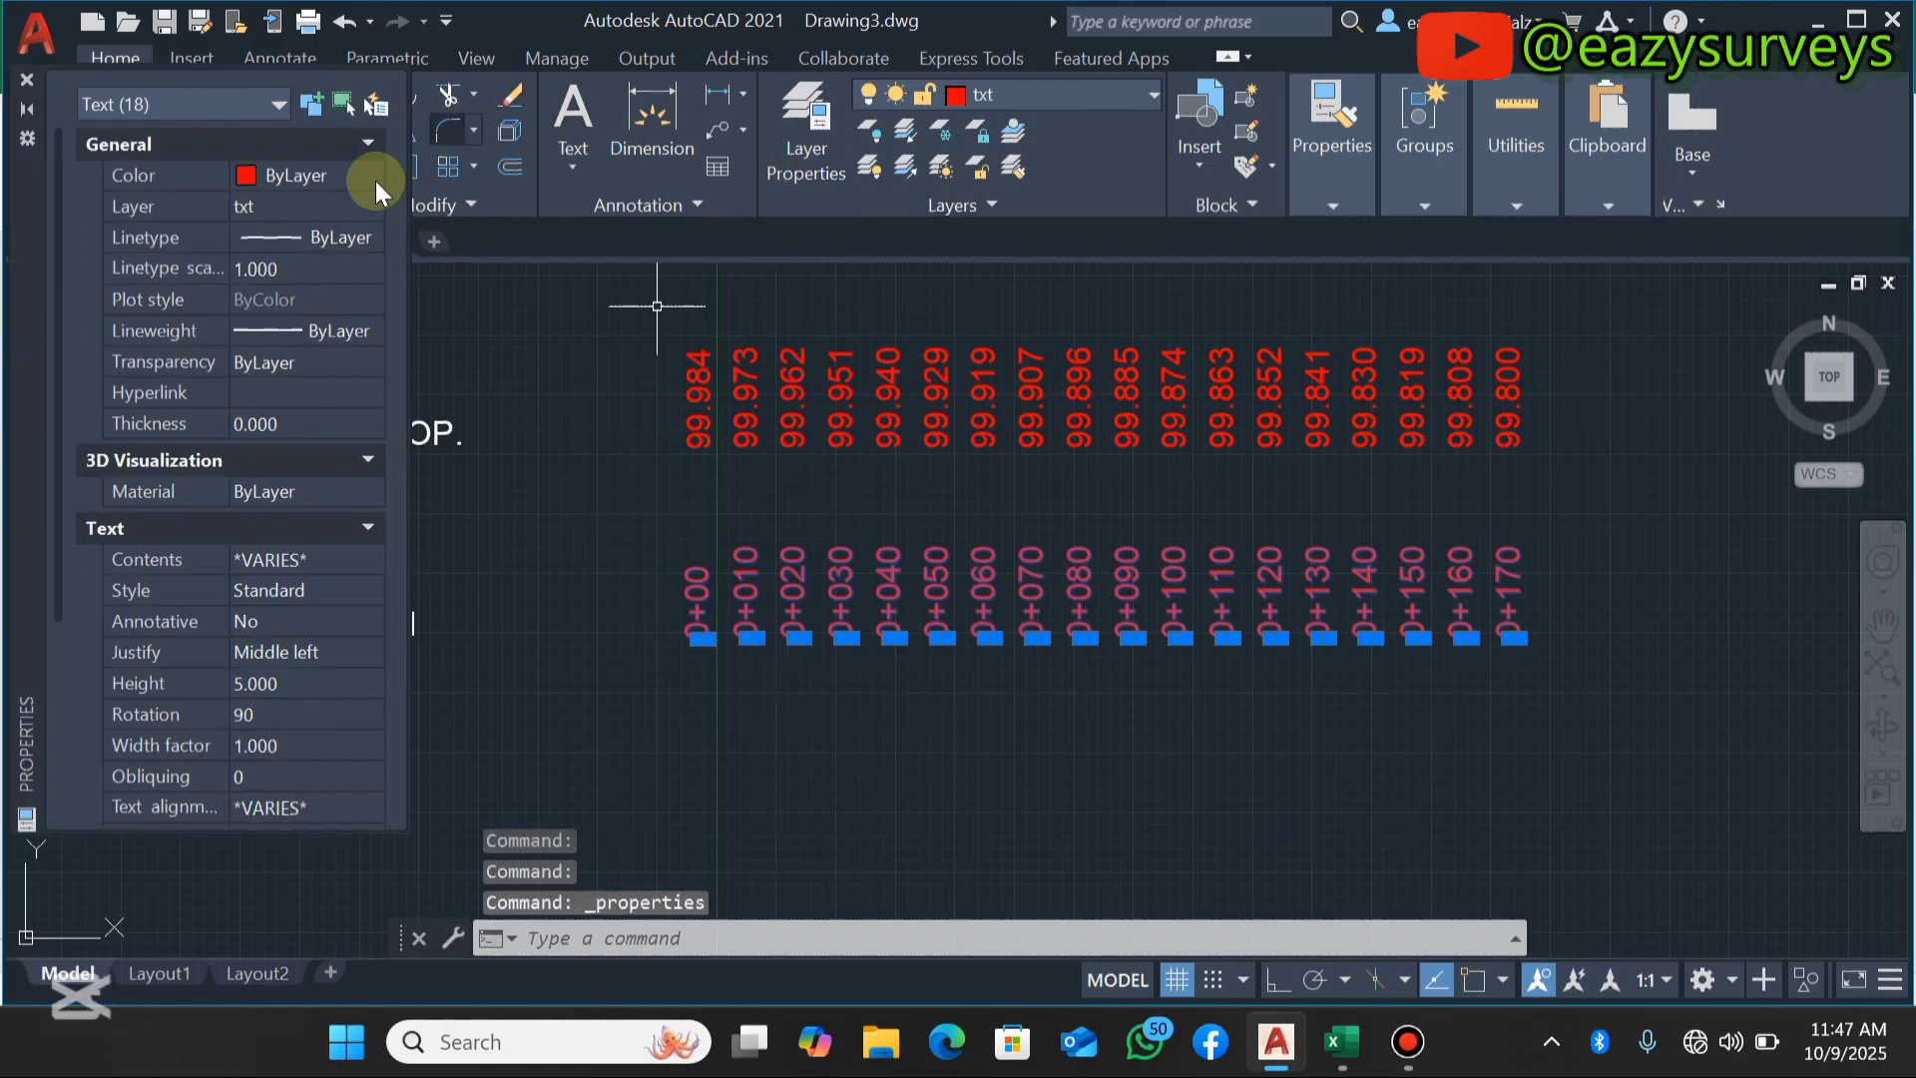
click(295, 177)
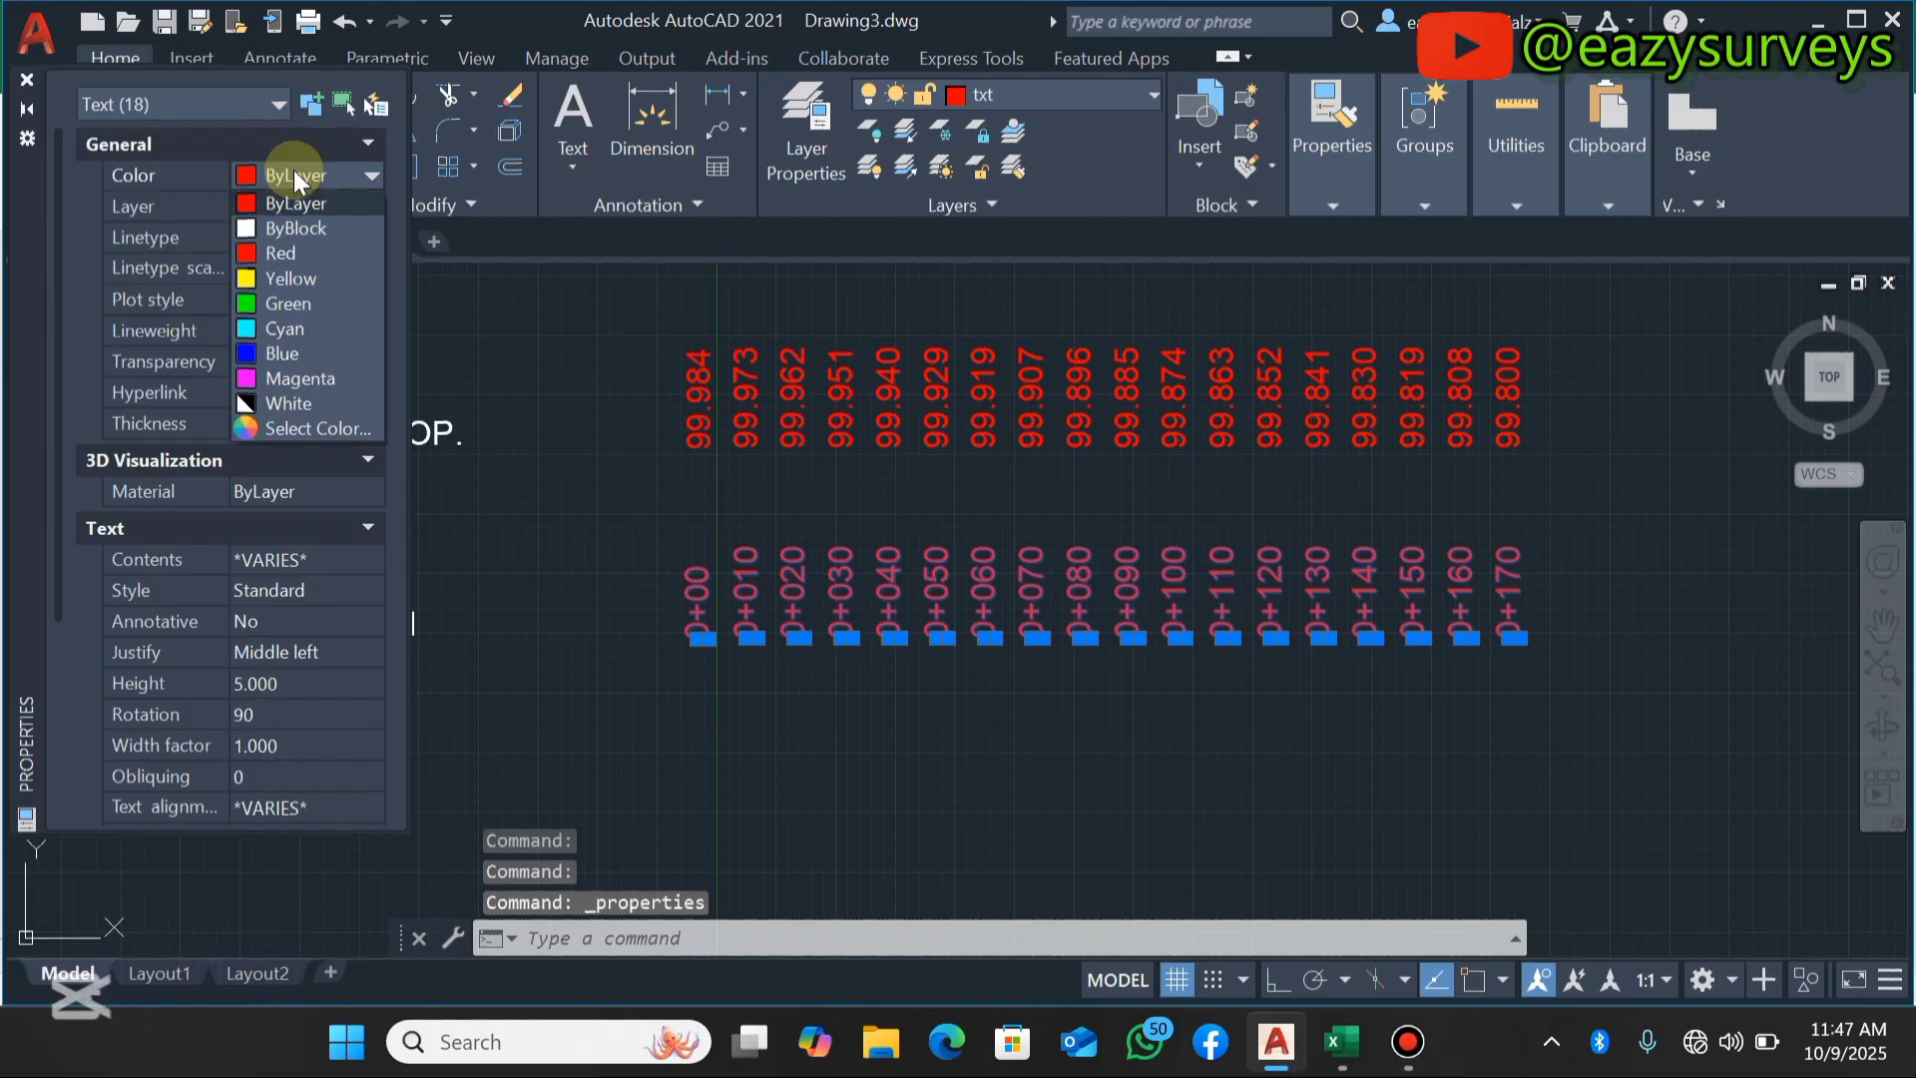
click(259, 403)
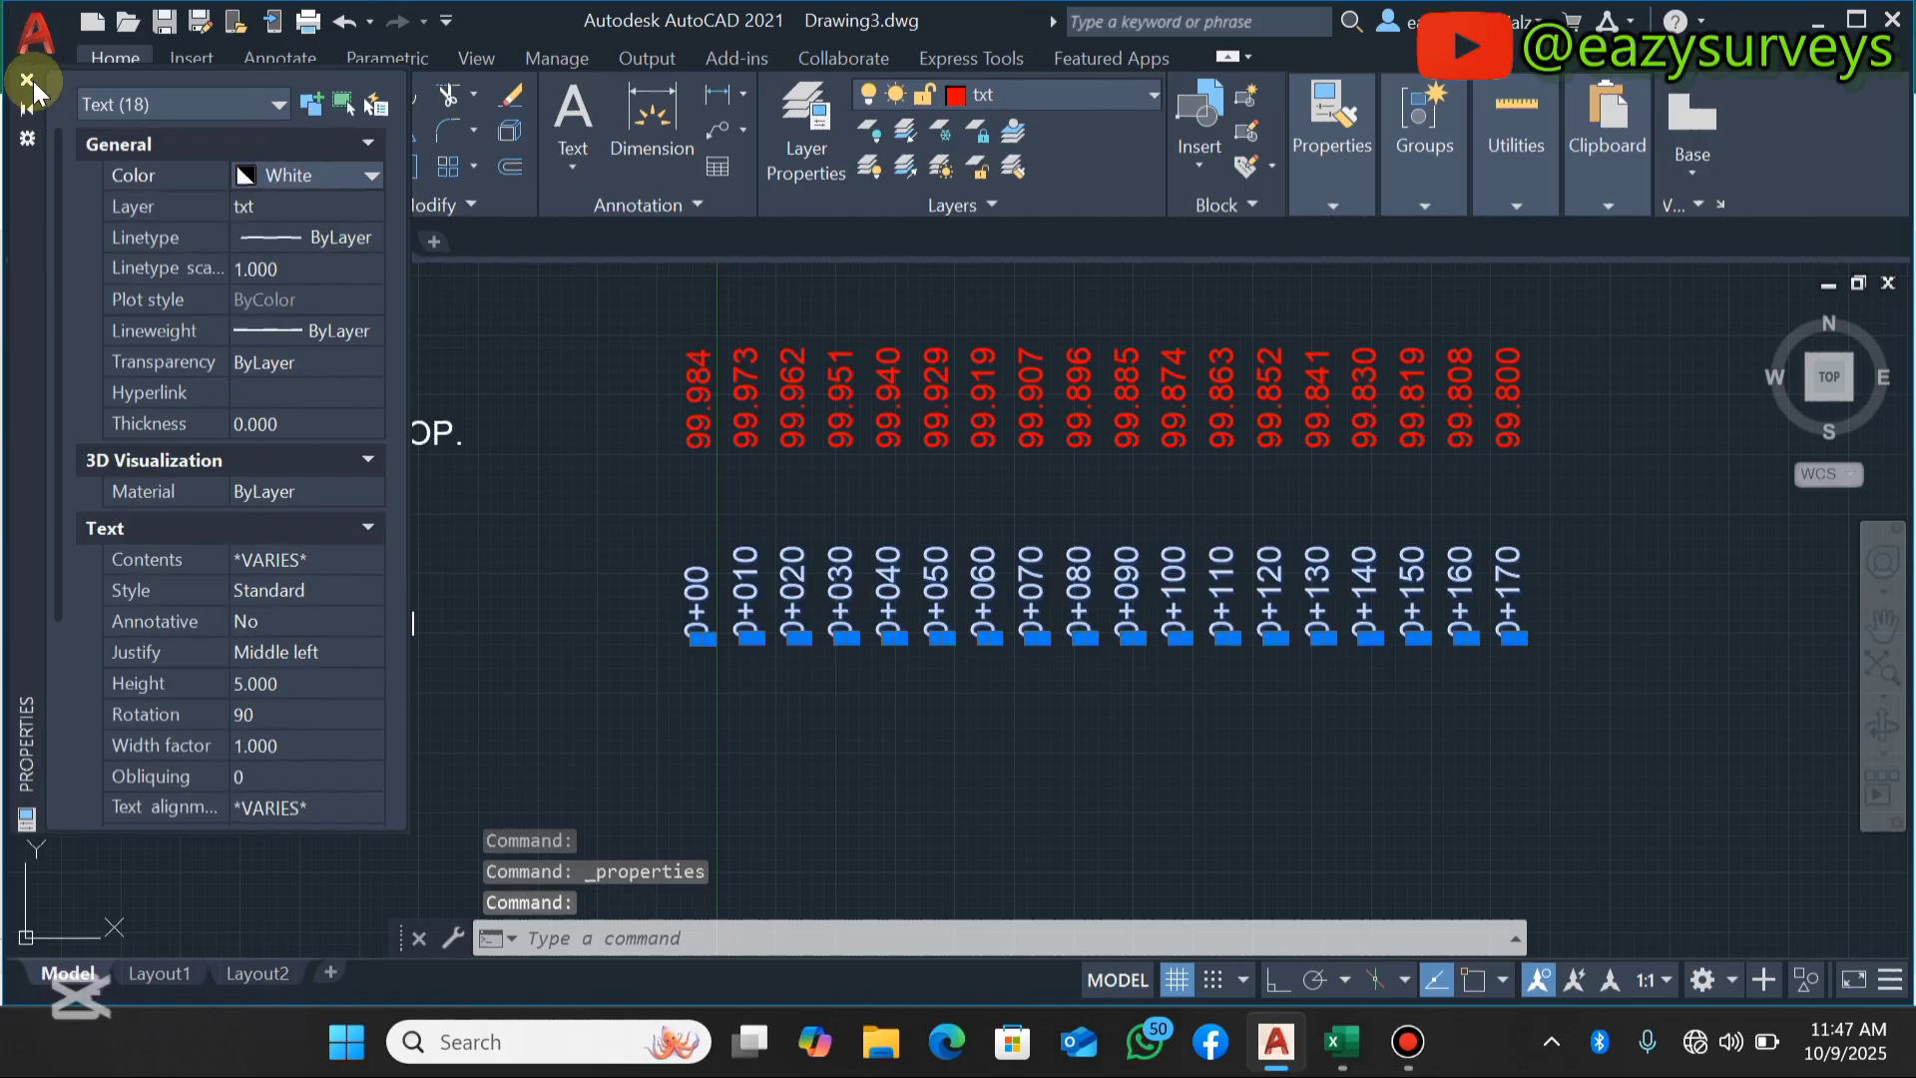
click(27, 78)
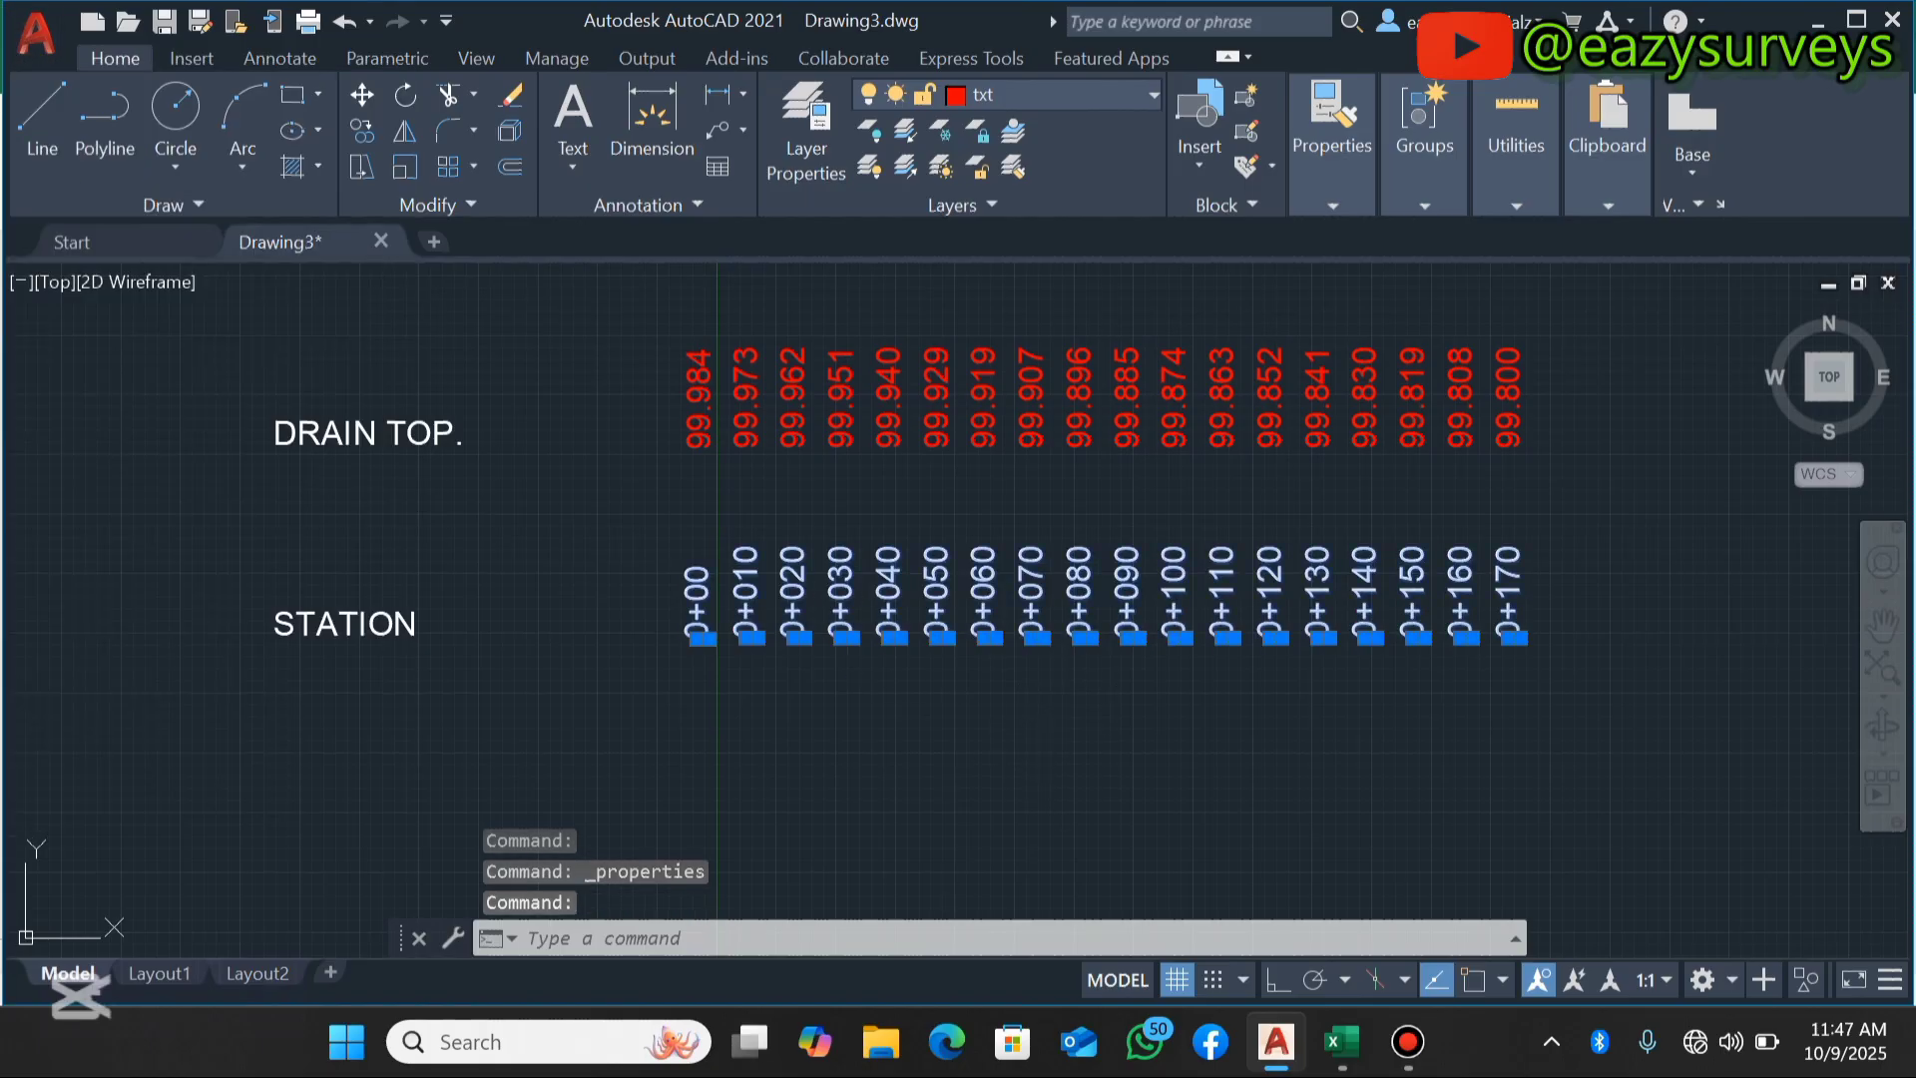
key(Escape)
Turn the grid layer back on so the profile table and its vertical station lines are displayed.
scroll(1069, 685, down, 5)
scroll(1146, 562, up, 3)
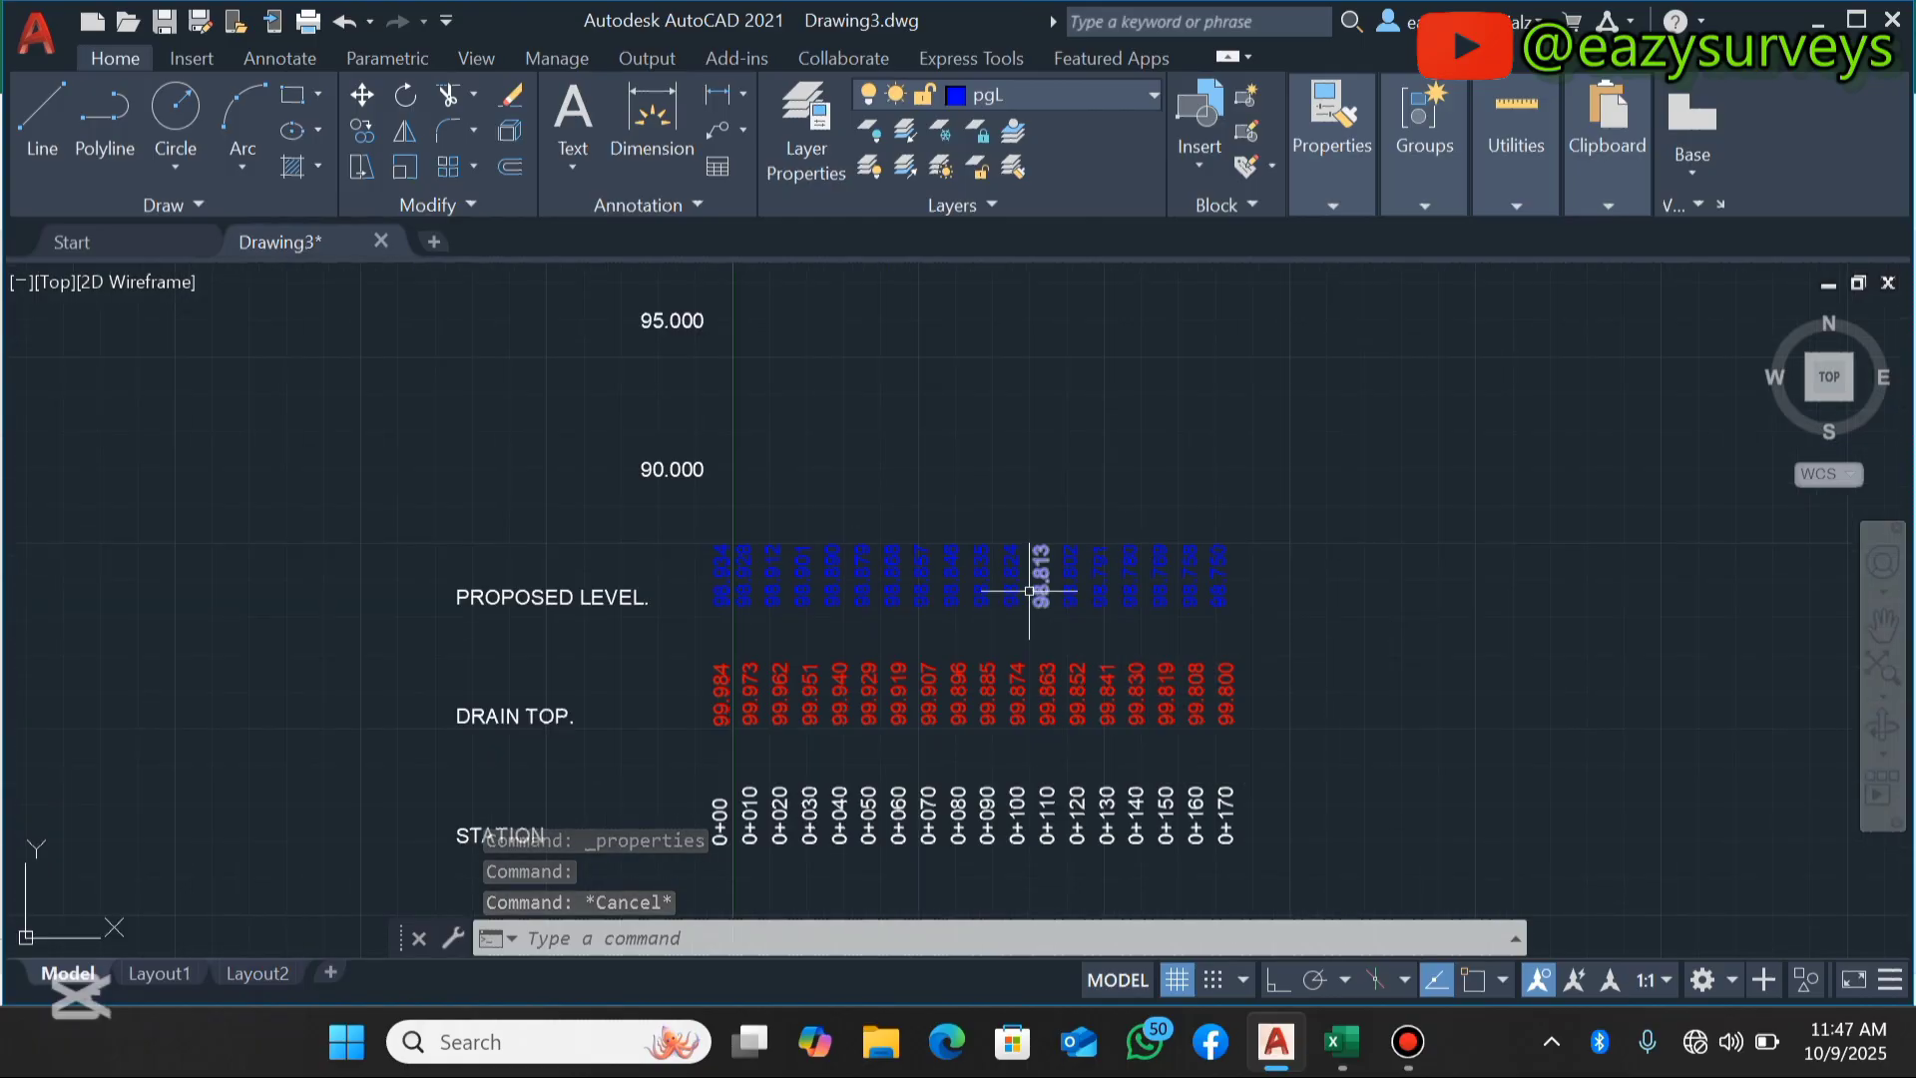
scroll(1029, 591, down, 2)
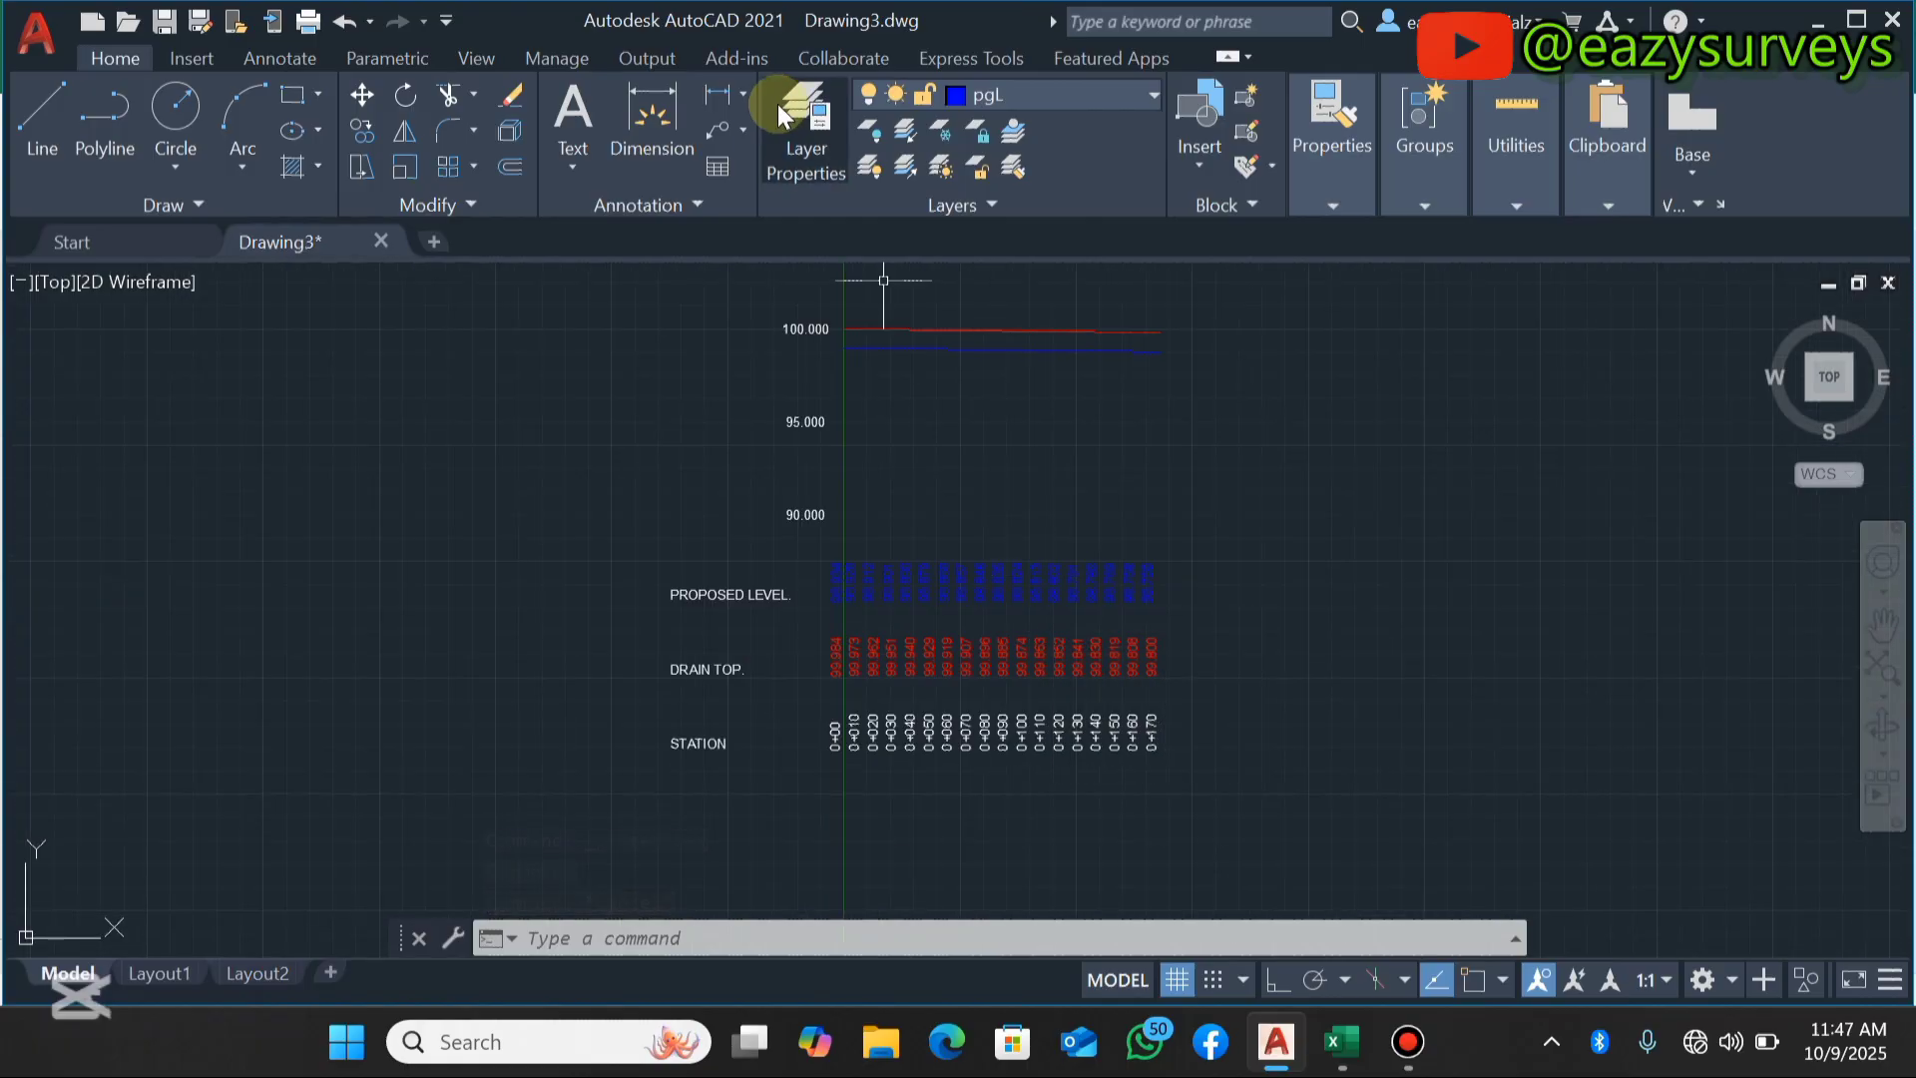
click(812, 139)
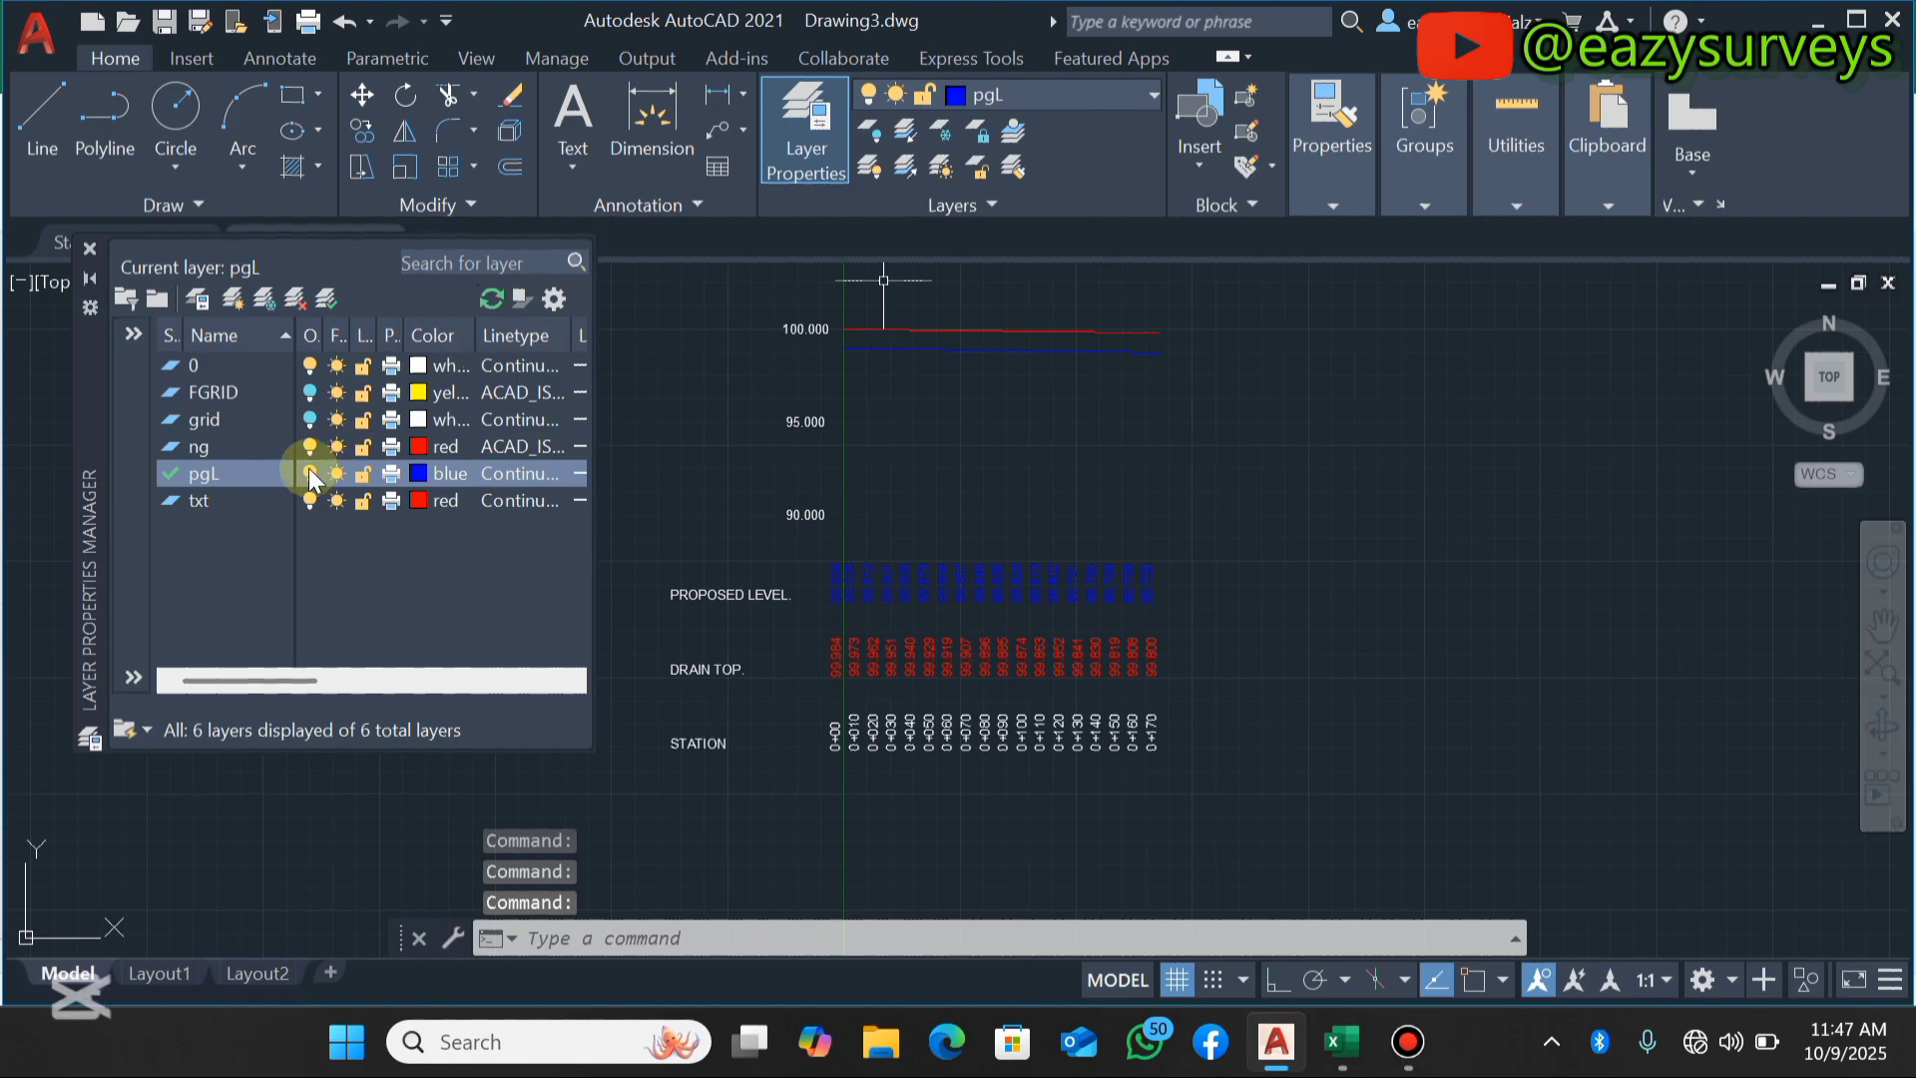
click(310, 419)
click(309, 392)
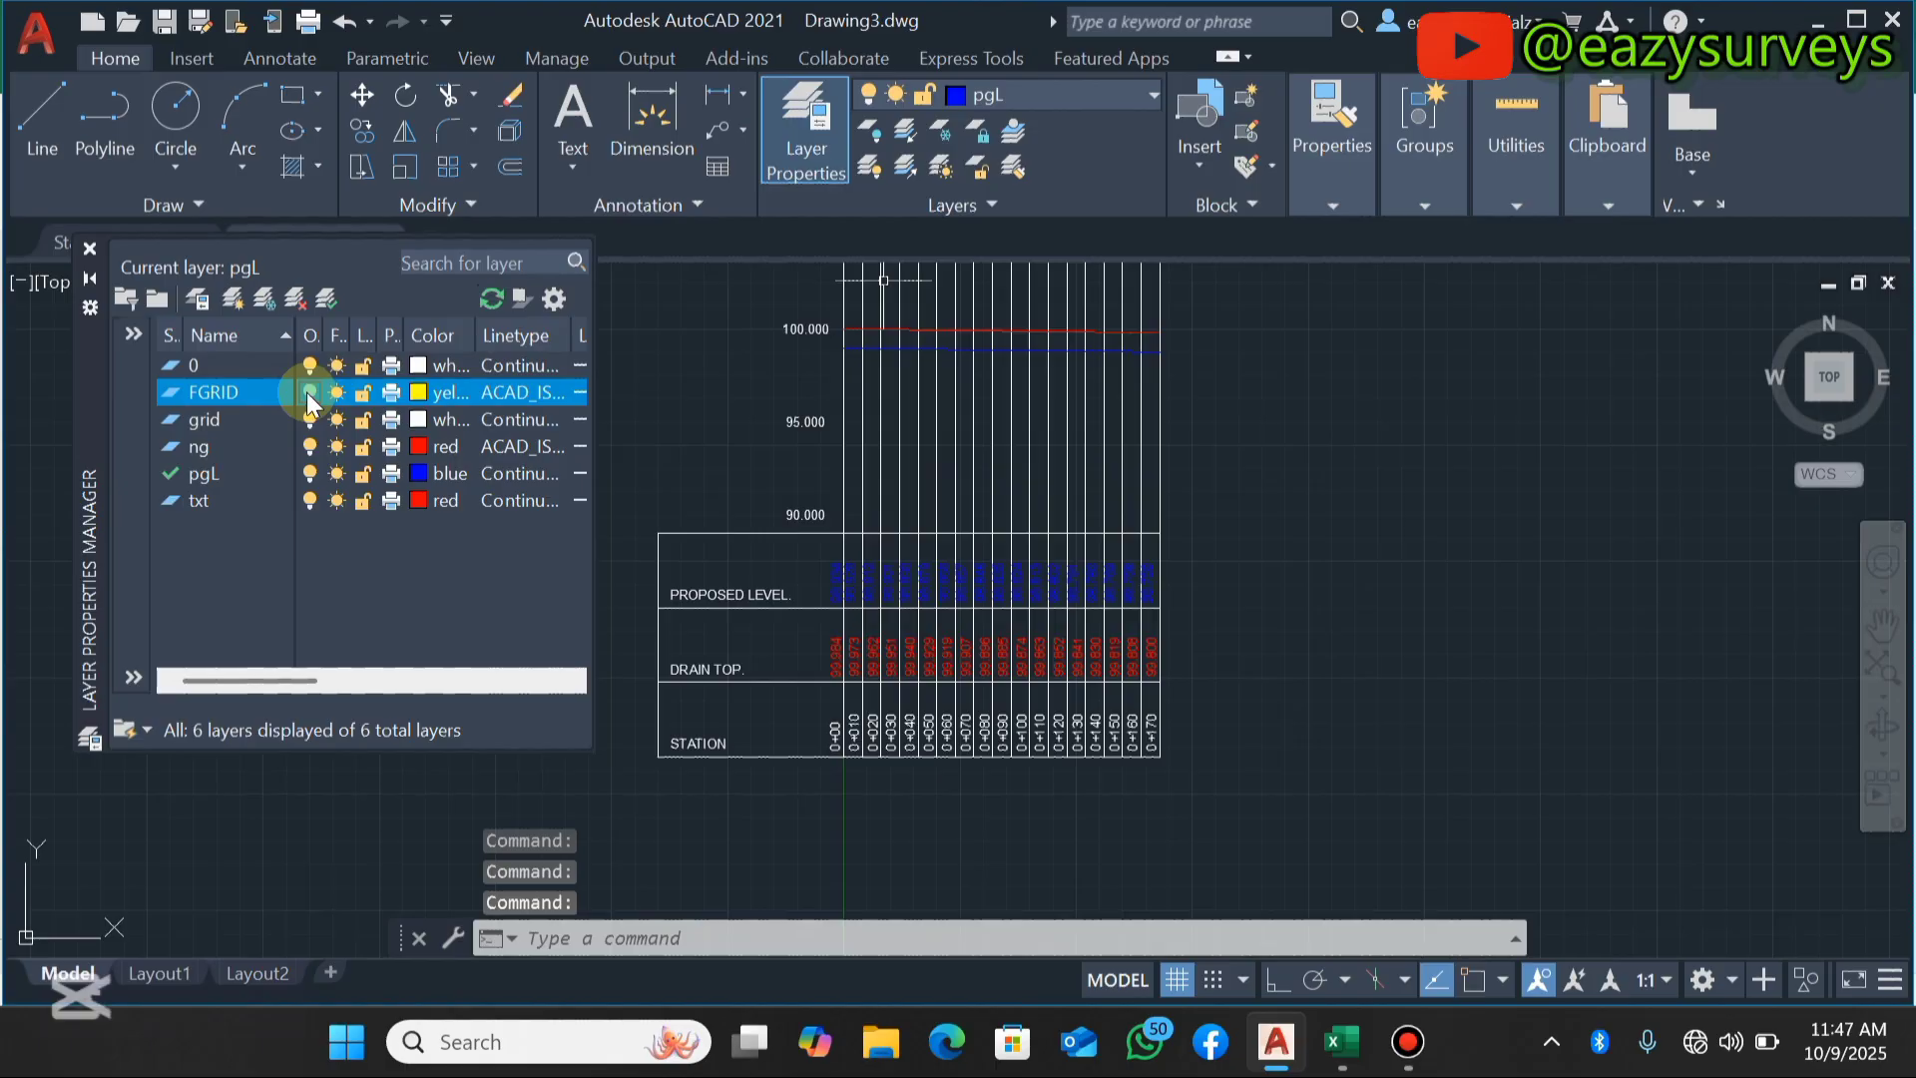
click(89, 249)
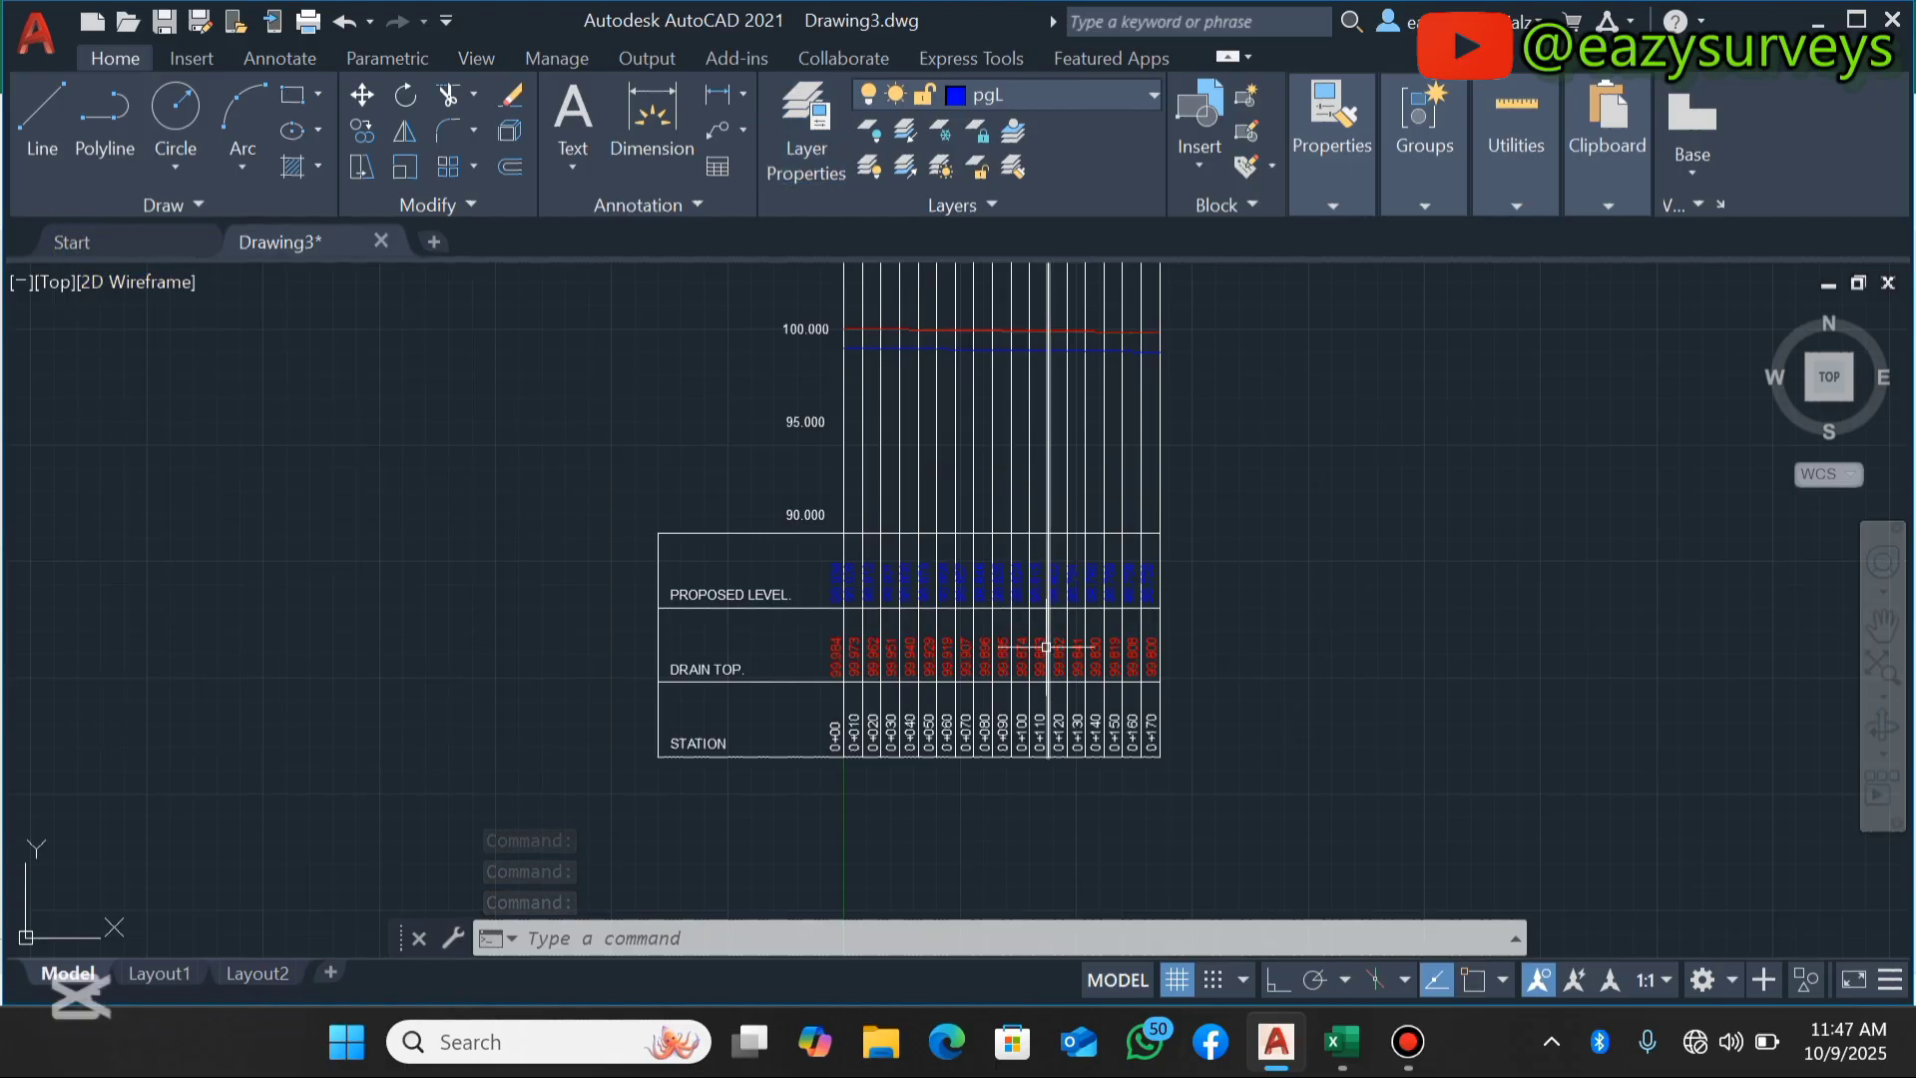
Examine the gridded profile and its PROPOSED LEVEL, DRAIN TOP and STATION rows.
scroll(1028, 619, down, 2)
scroll(977, 474, up, 4)
scroll(941, 514, down, 5)
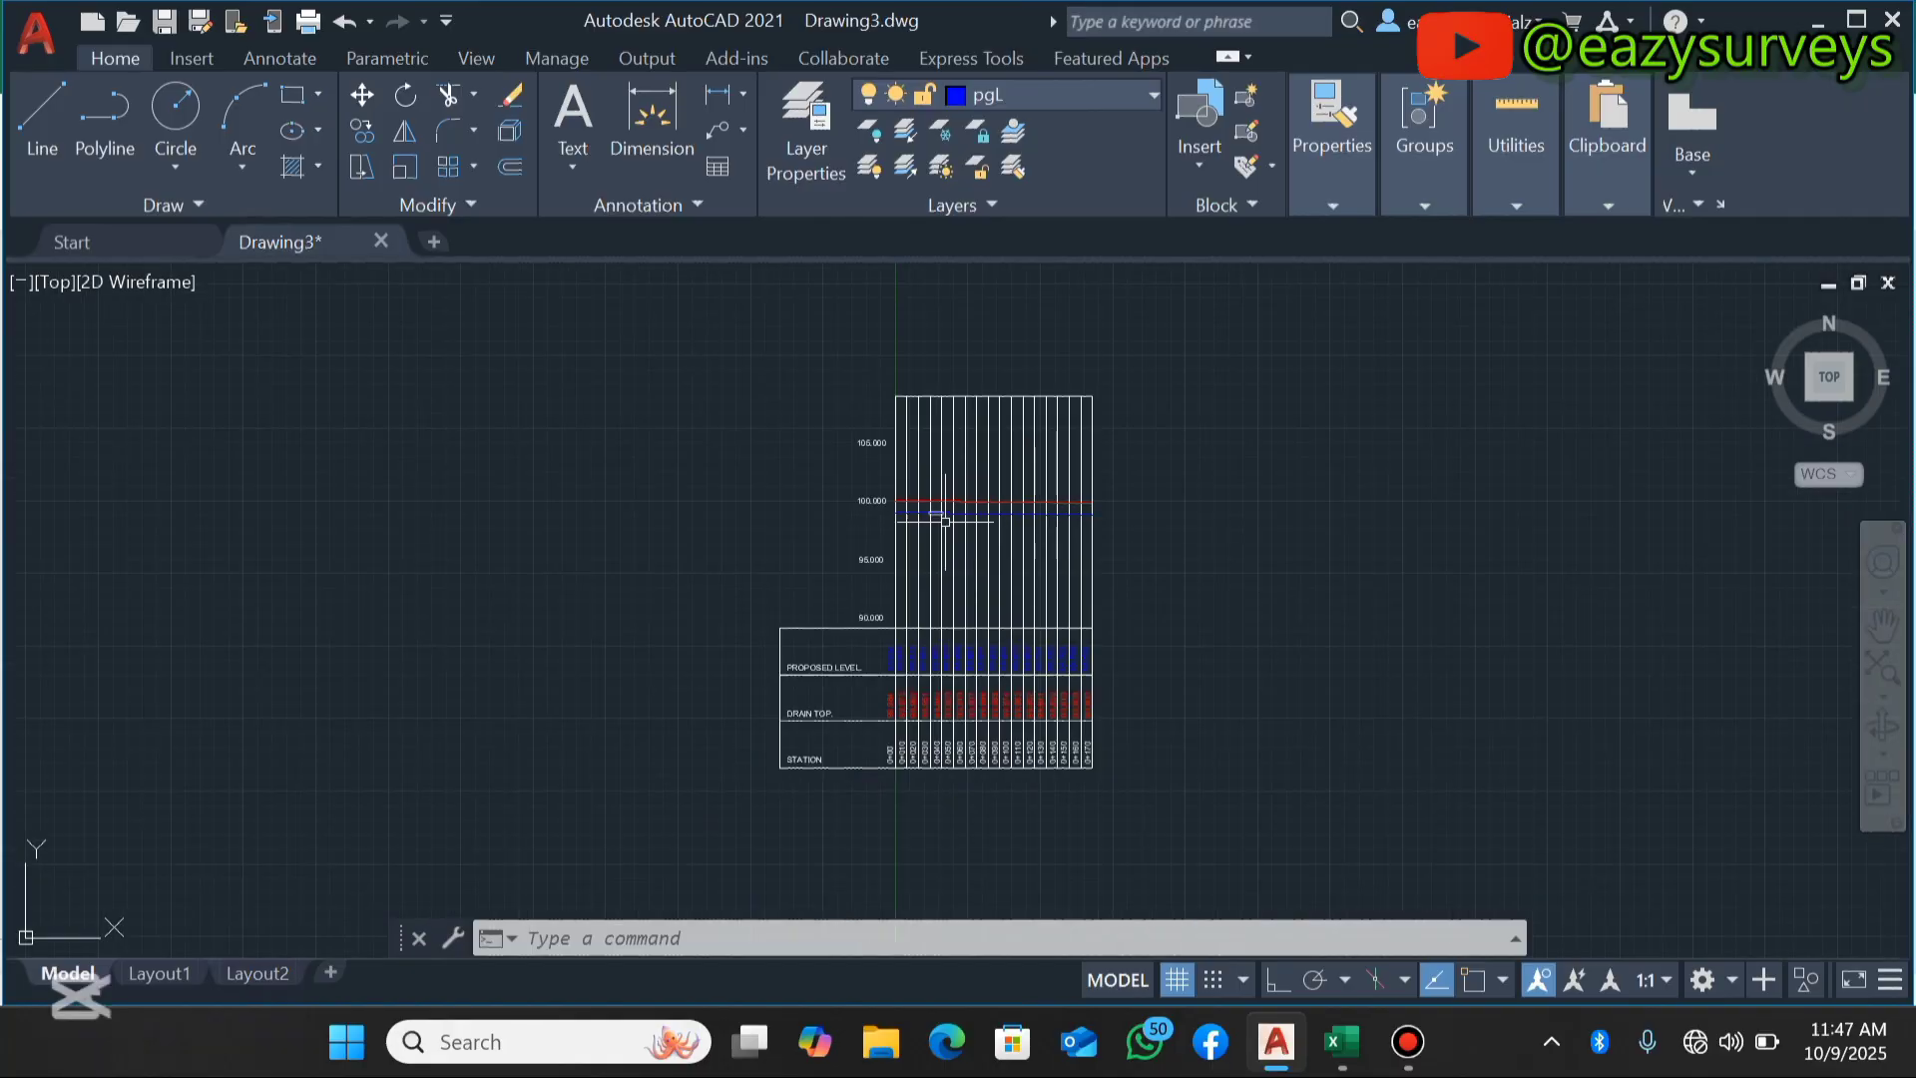
scroll(1027, 731, up, 4)
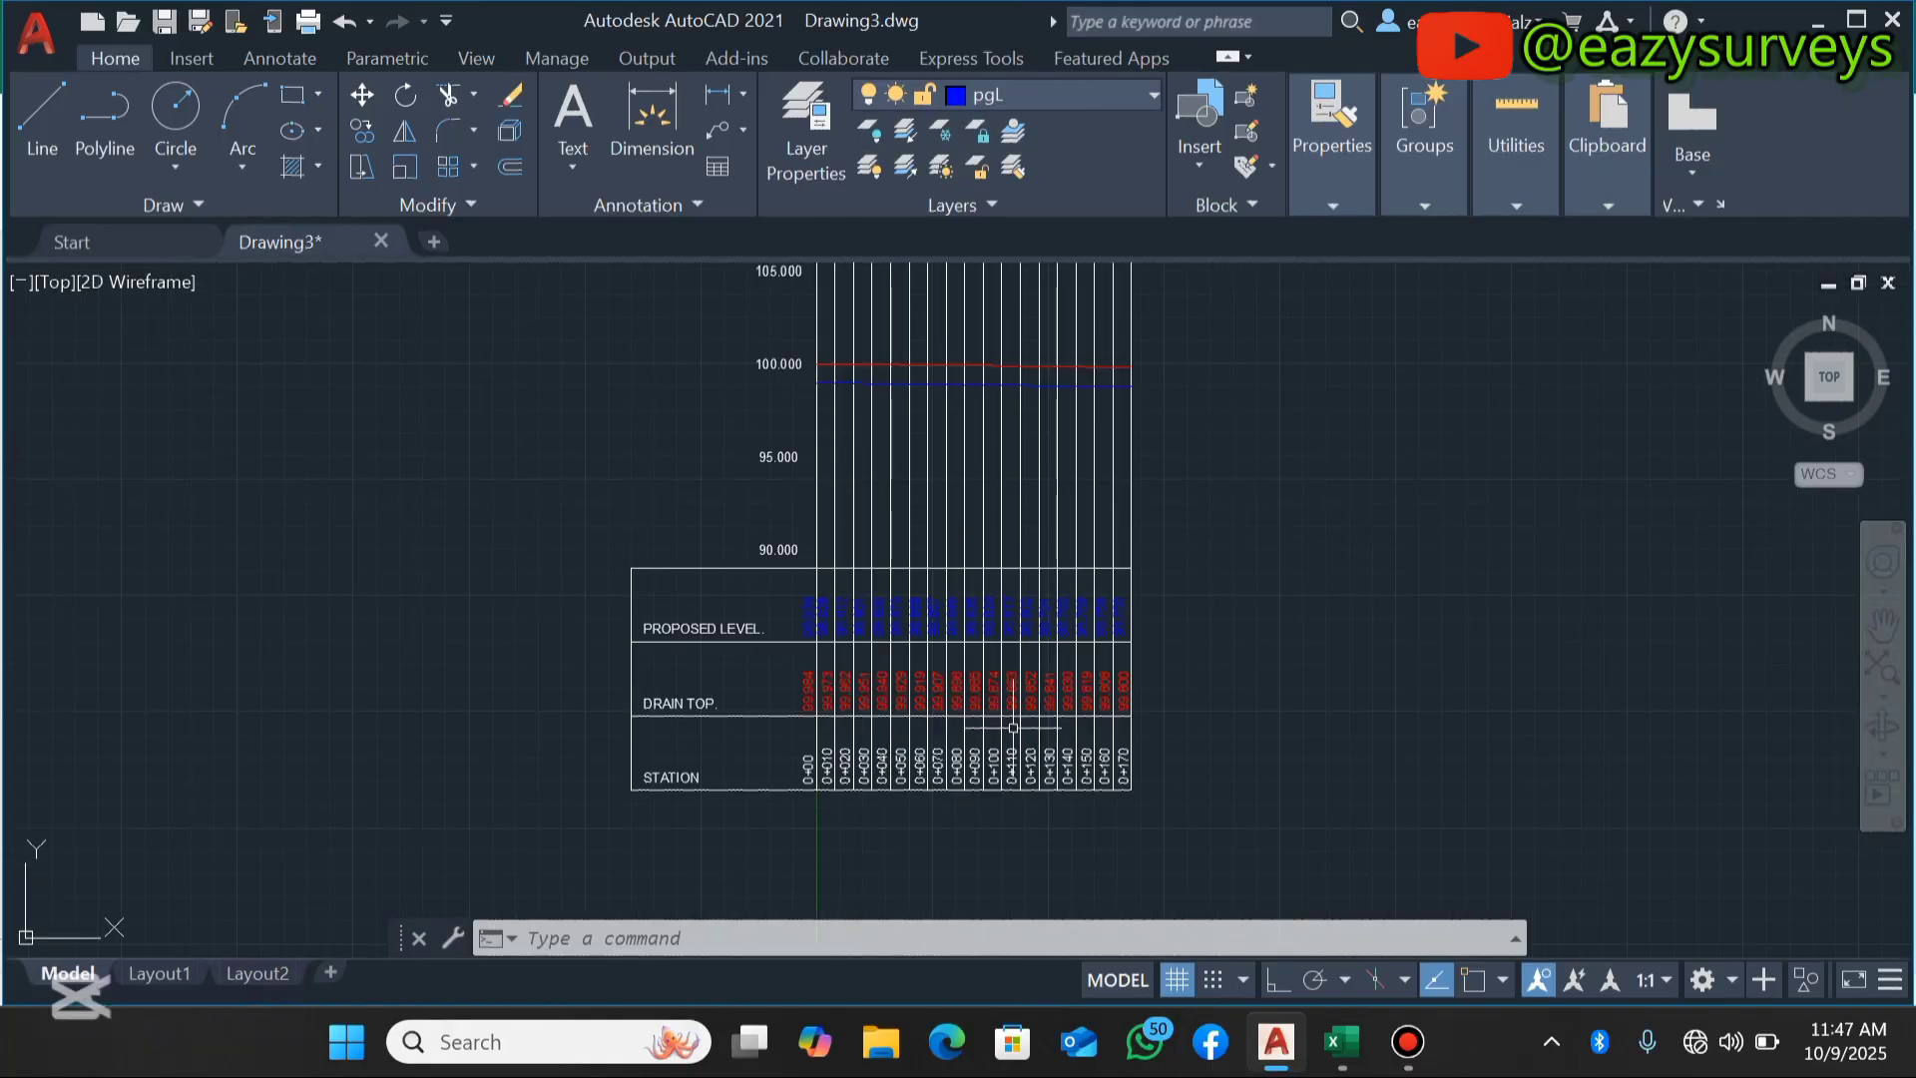
scroll(1013, 659, up, 2)
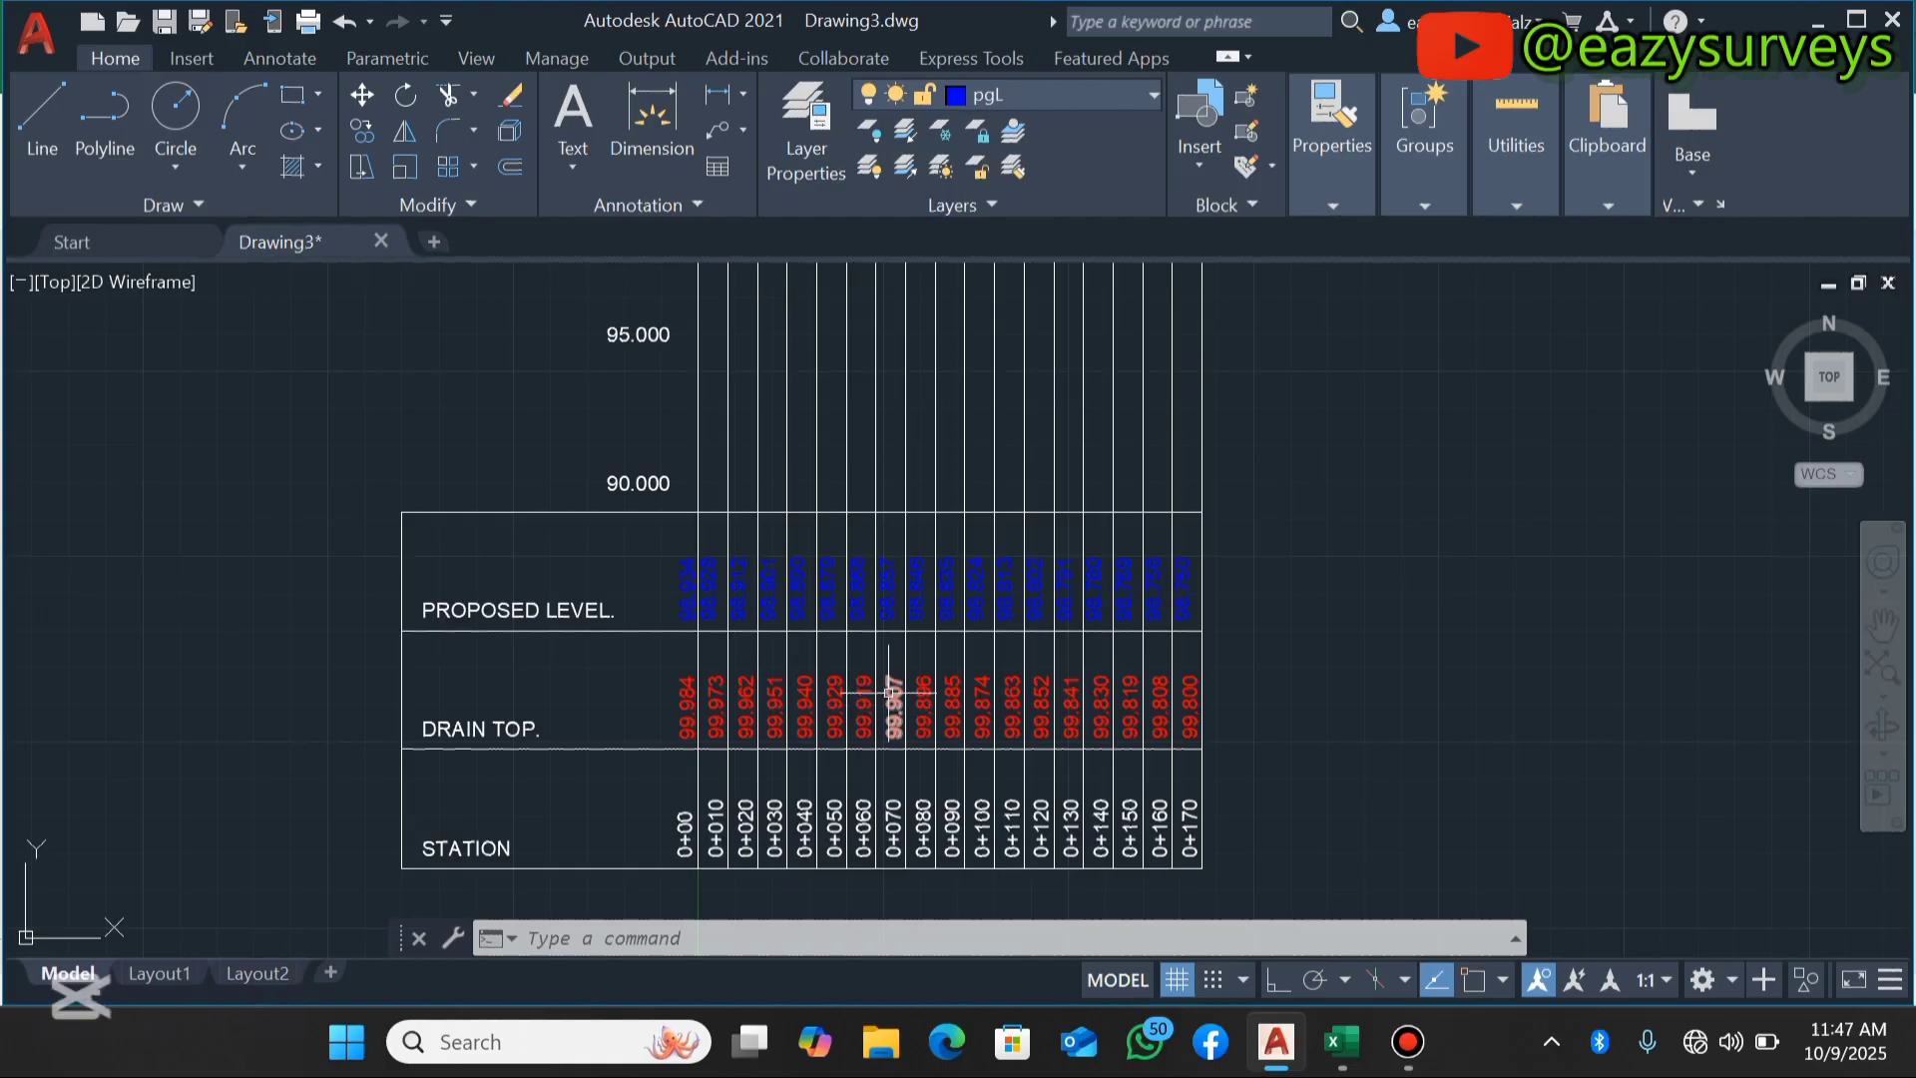
scroll(804, 738, up, 2)
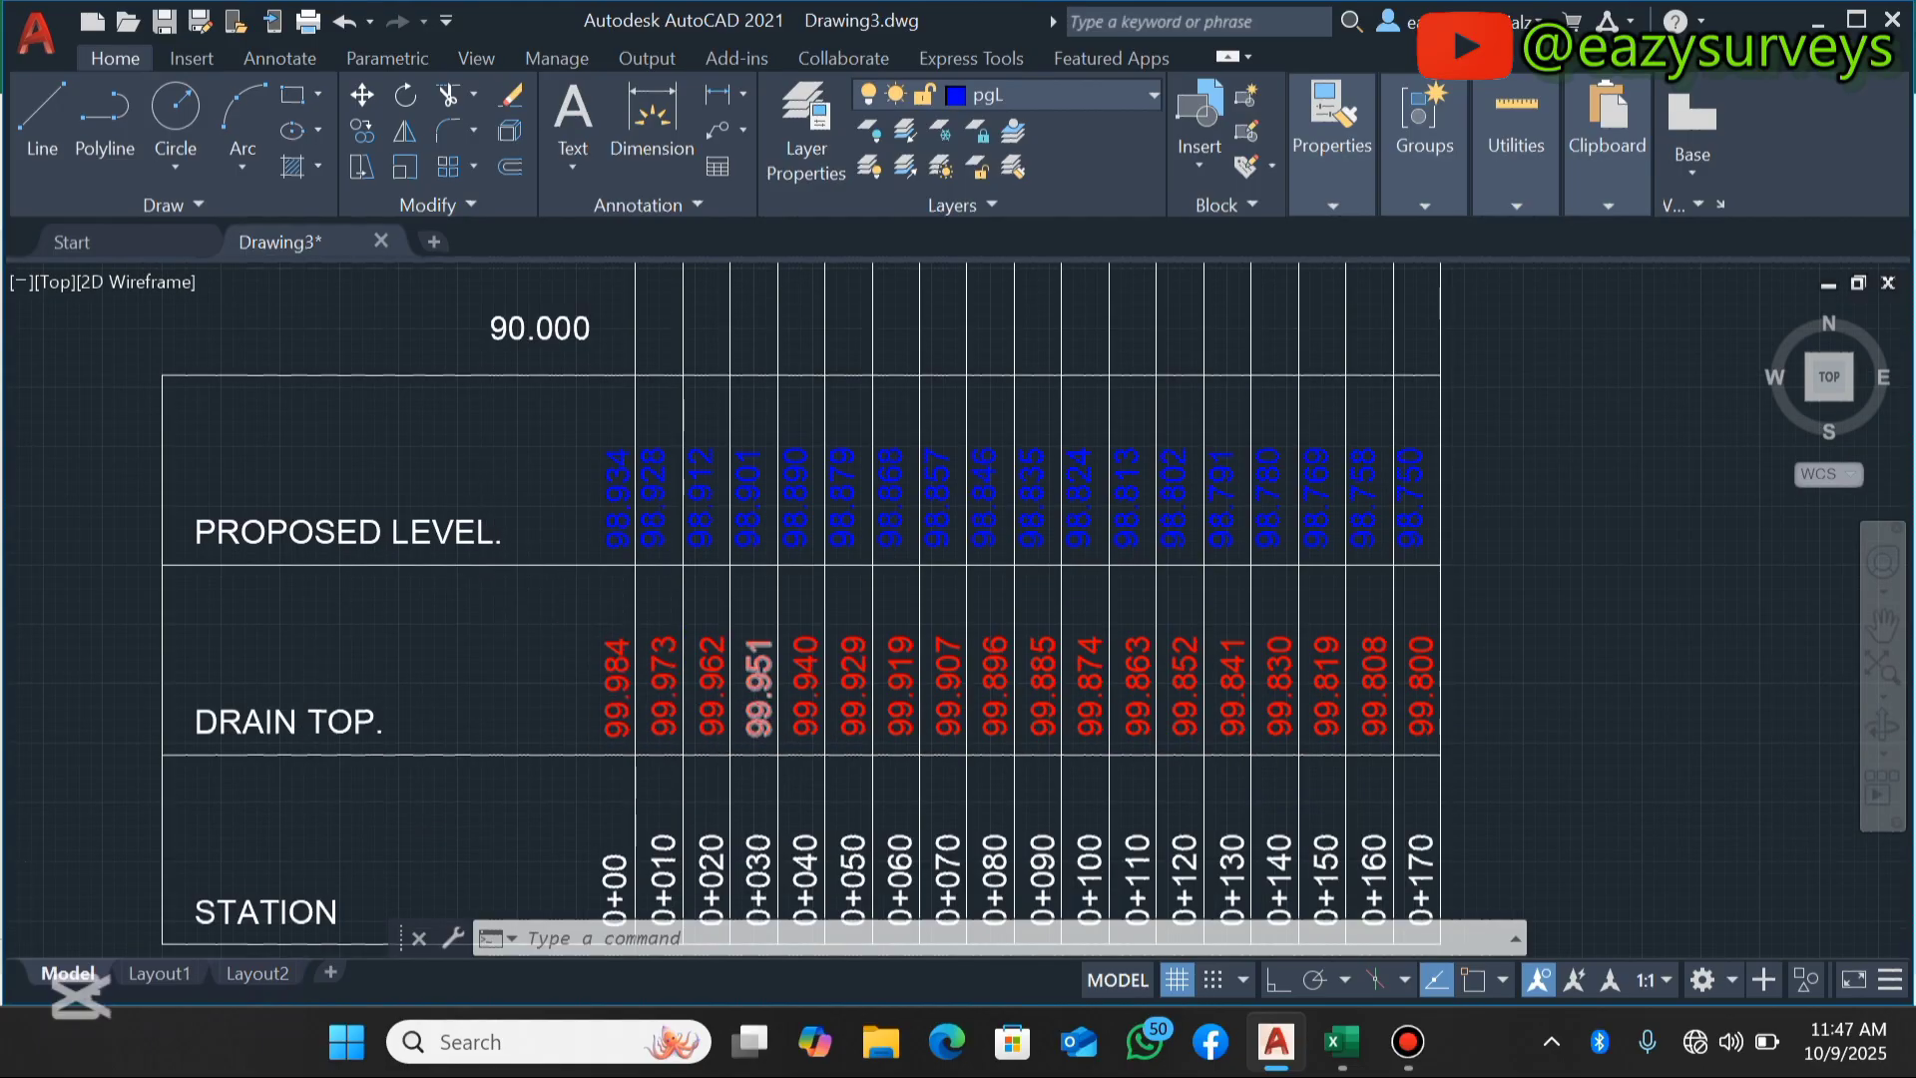
Trim the vertical grid lines above the red drain top profile line.
scroll(628, 654, down, 5)
scroll(1252, 505, up, 2)
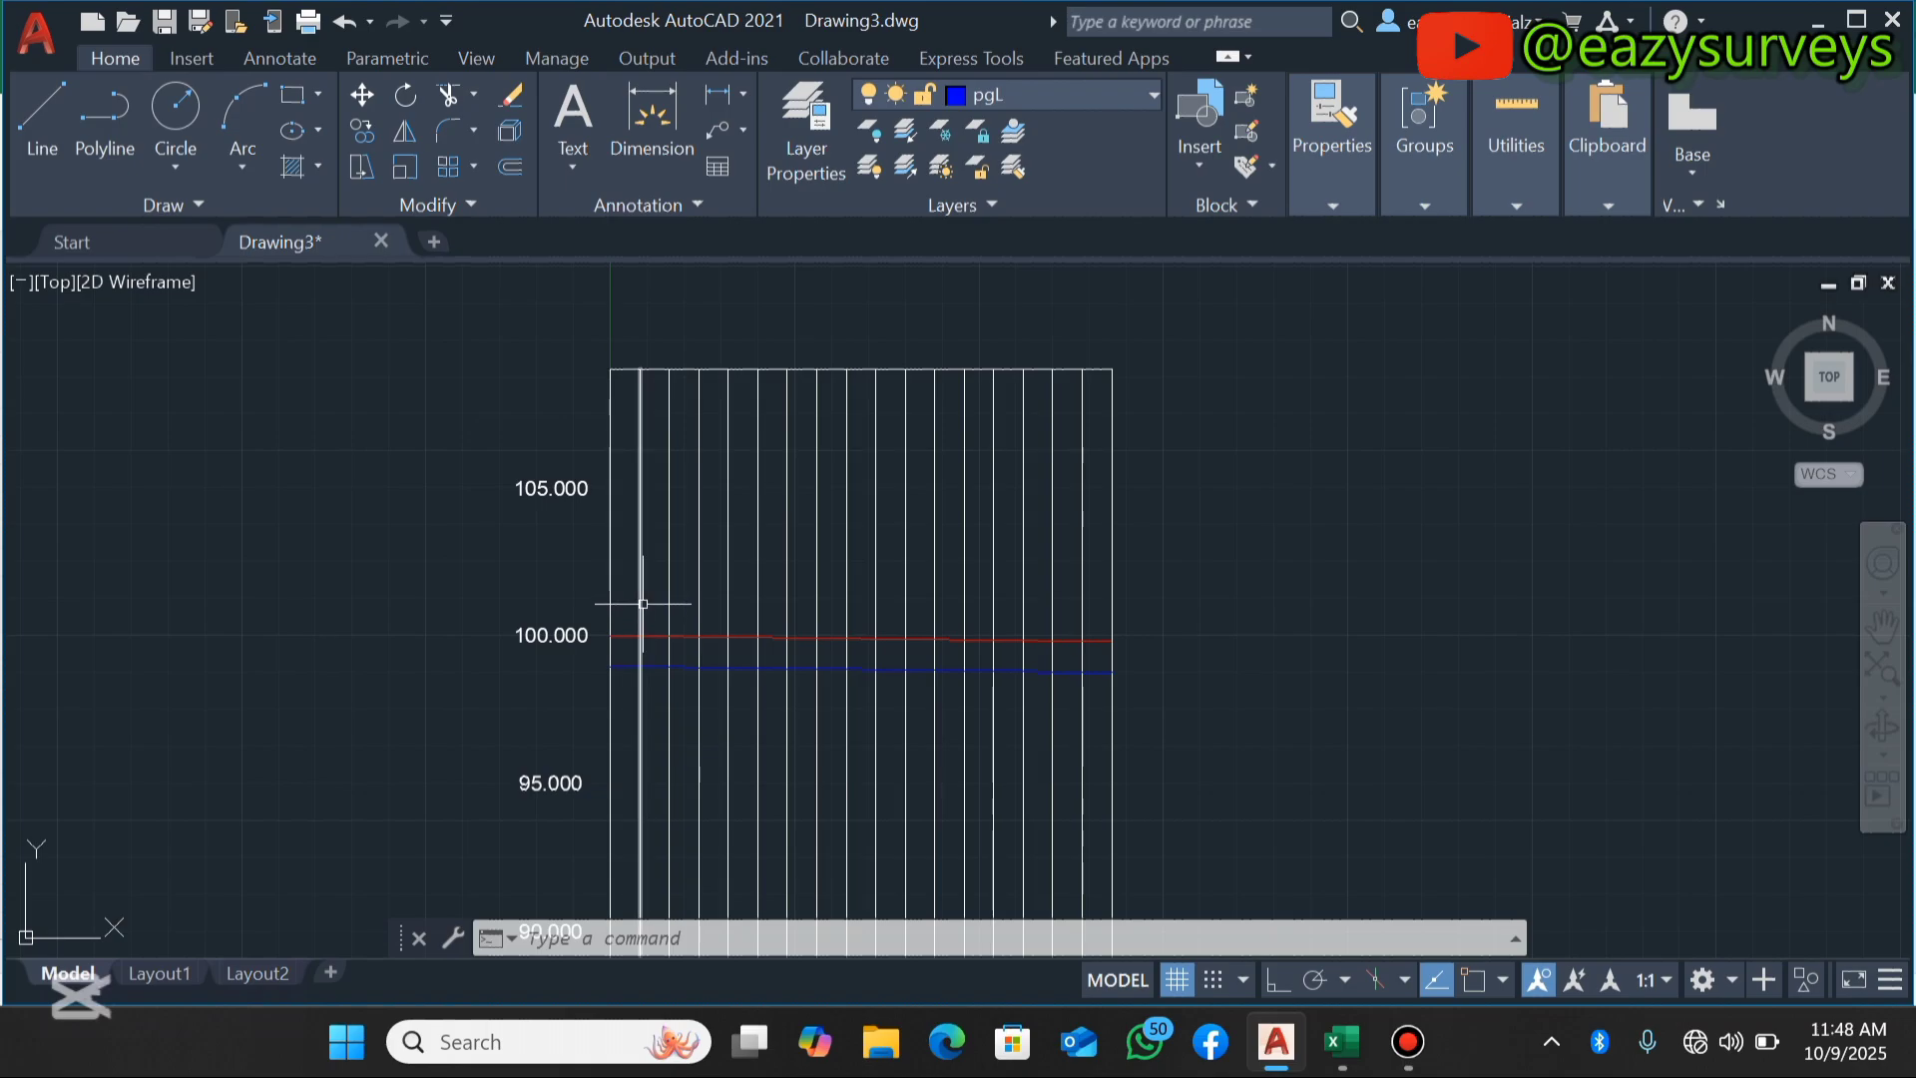
click(467, 96)
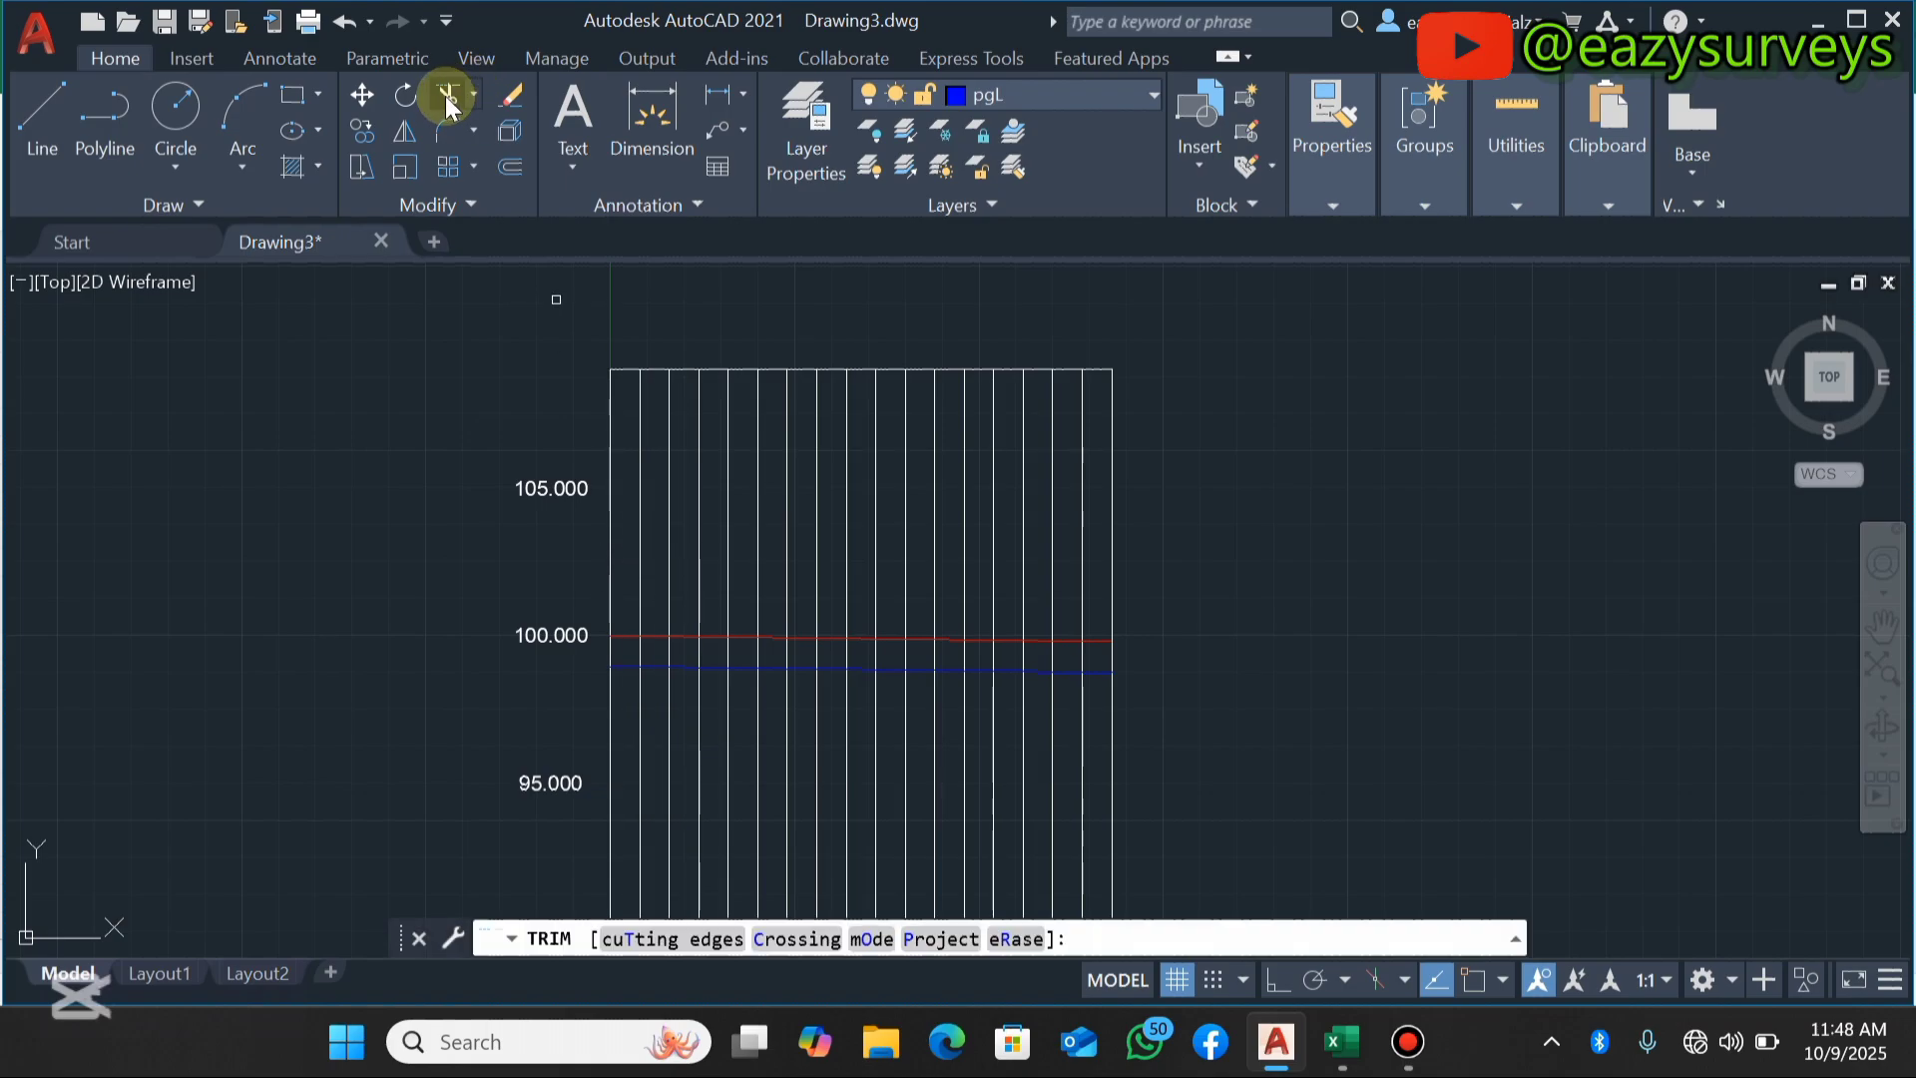
mouse_move(1206, 572)
mouse_down()
mouse_move(791, 539)
mouse_move(505, 483)
mouse_move(472, 496)
mouse_up()
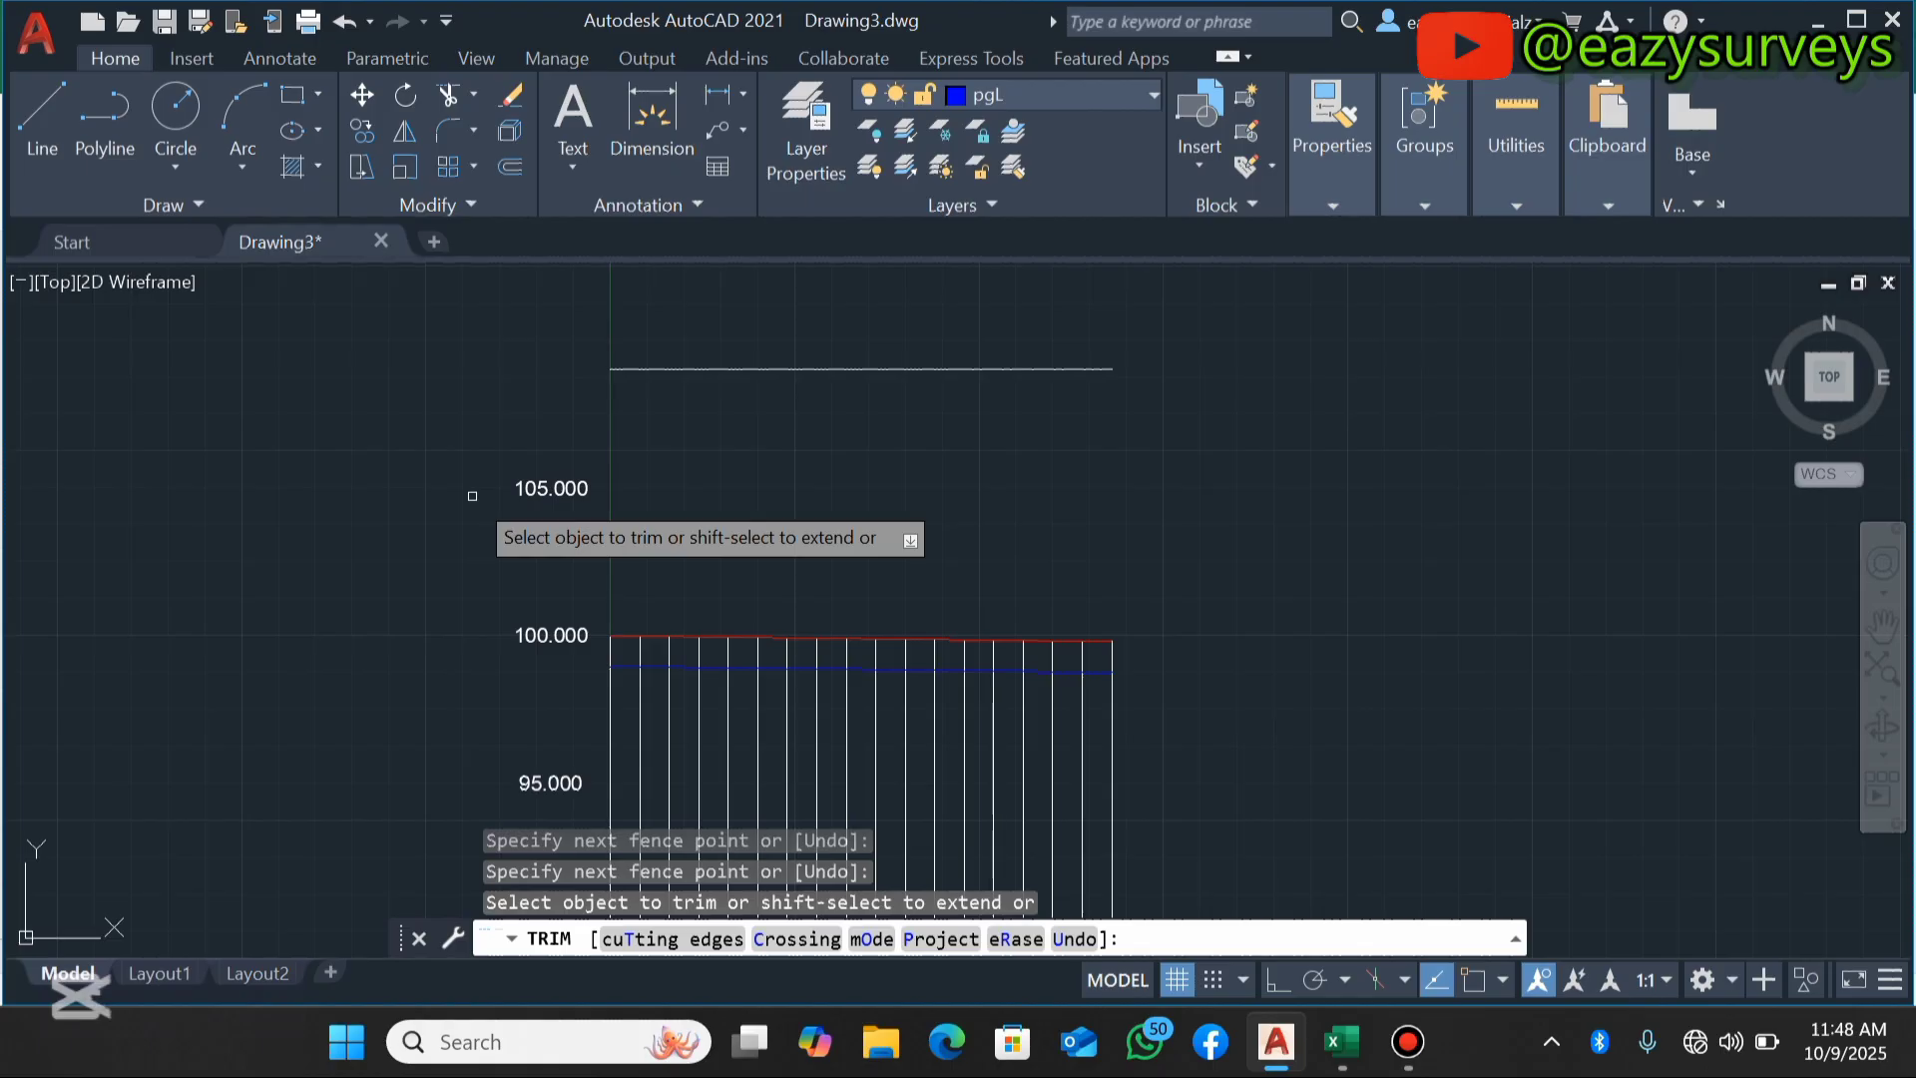
key(Escape)
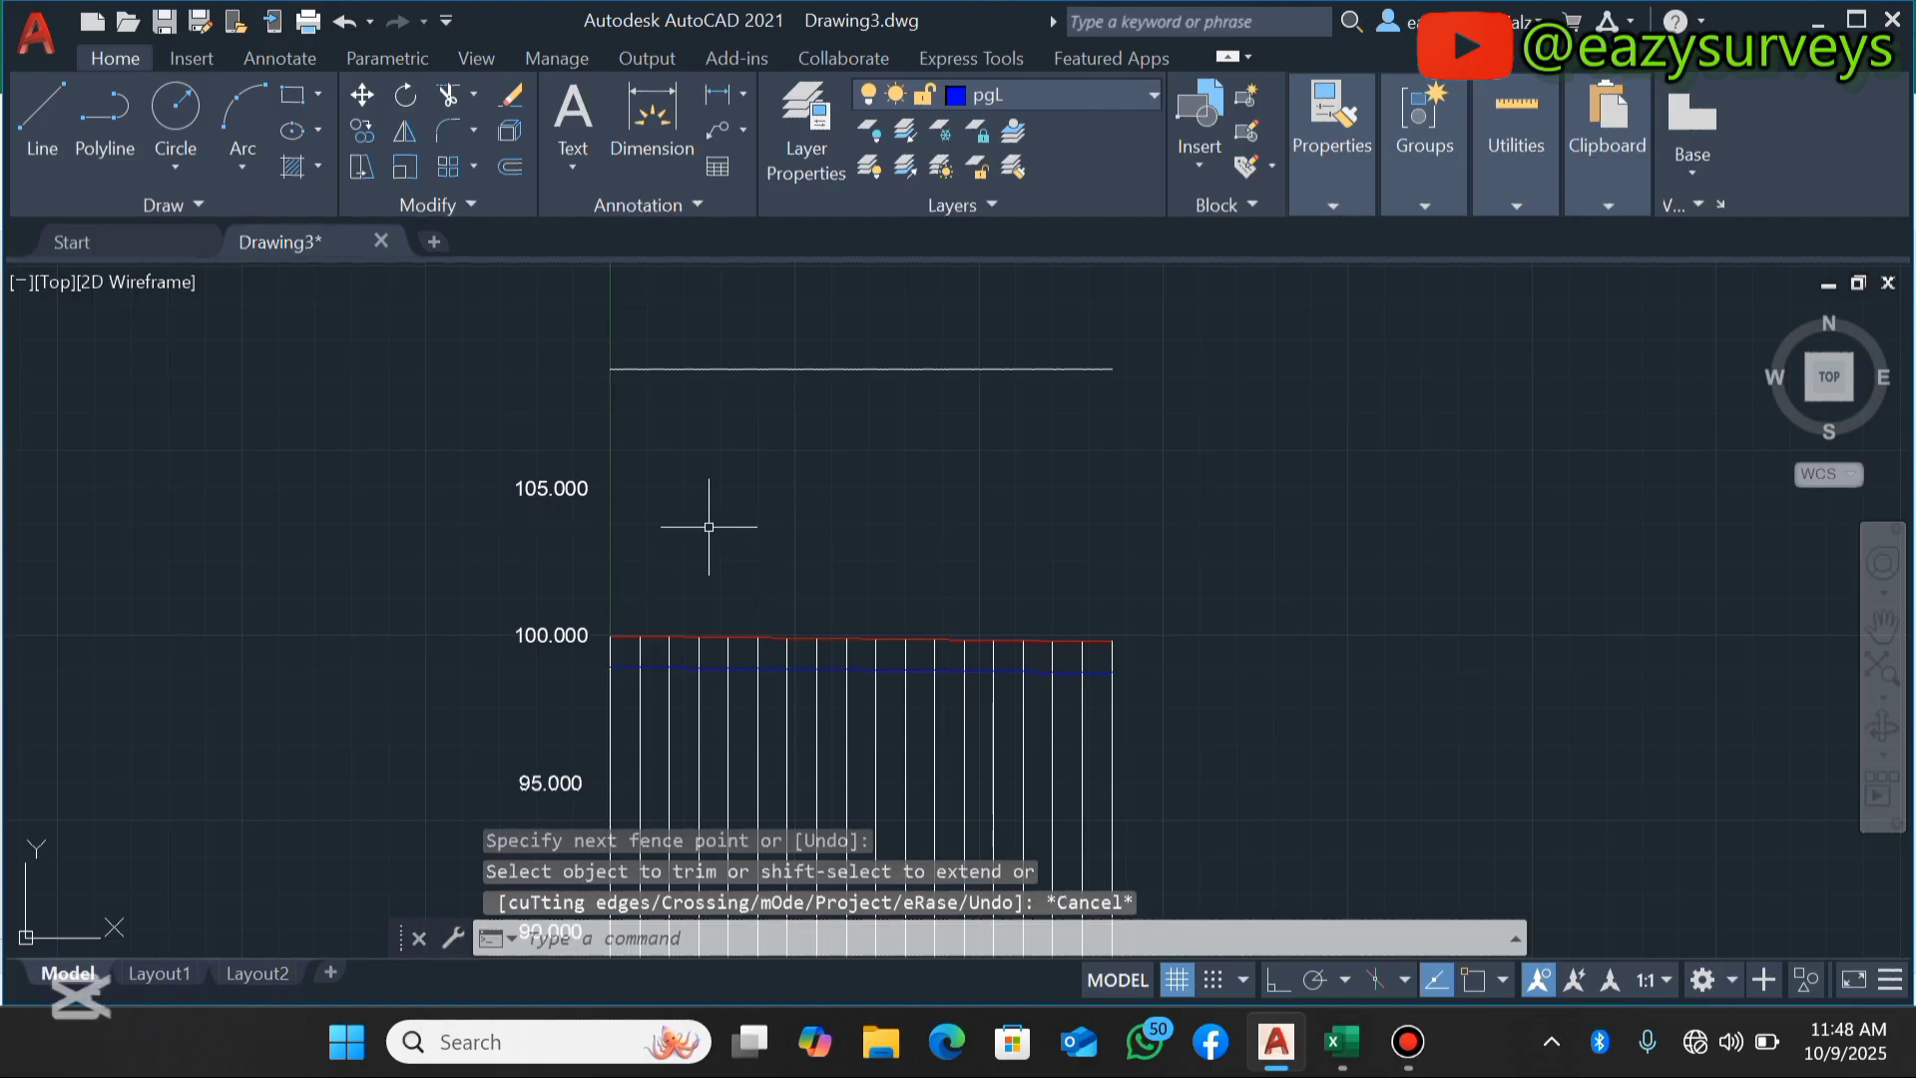
Erase the leftover horizontal grid line above the profile together with the 105.000 elevation label.
click(1173, 550)
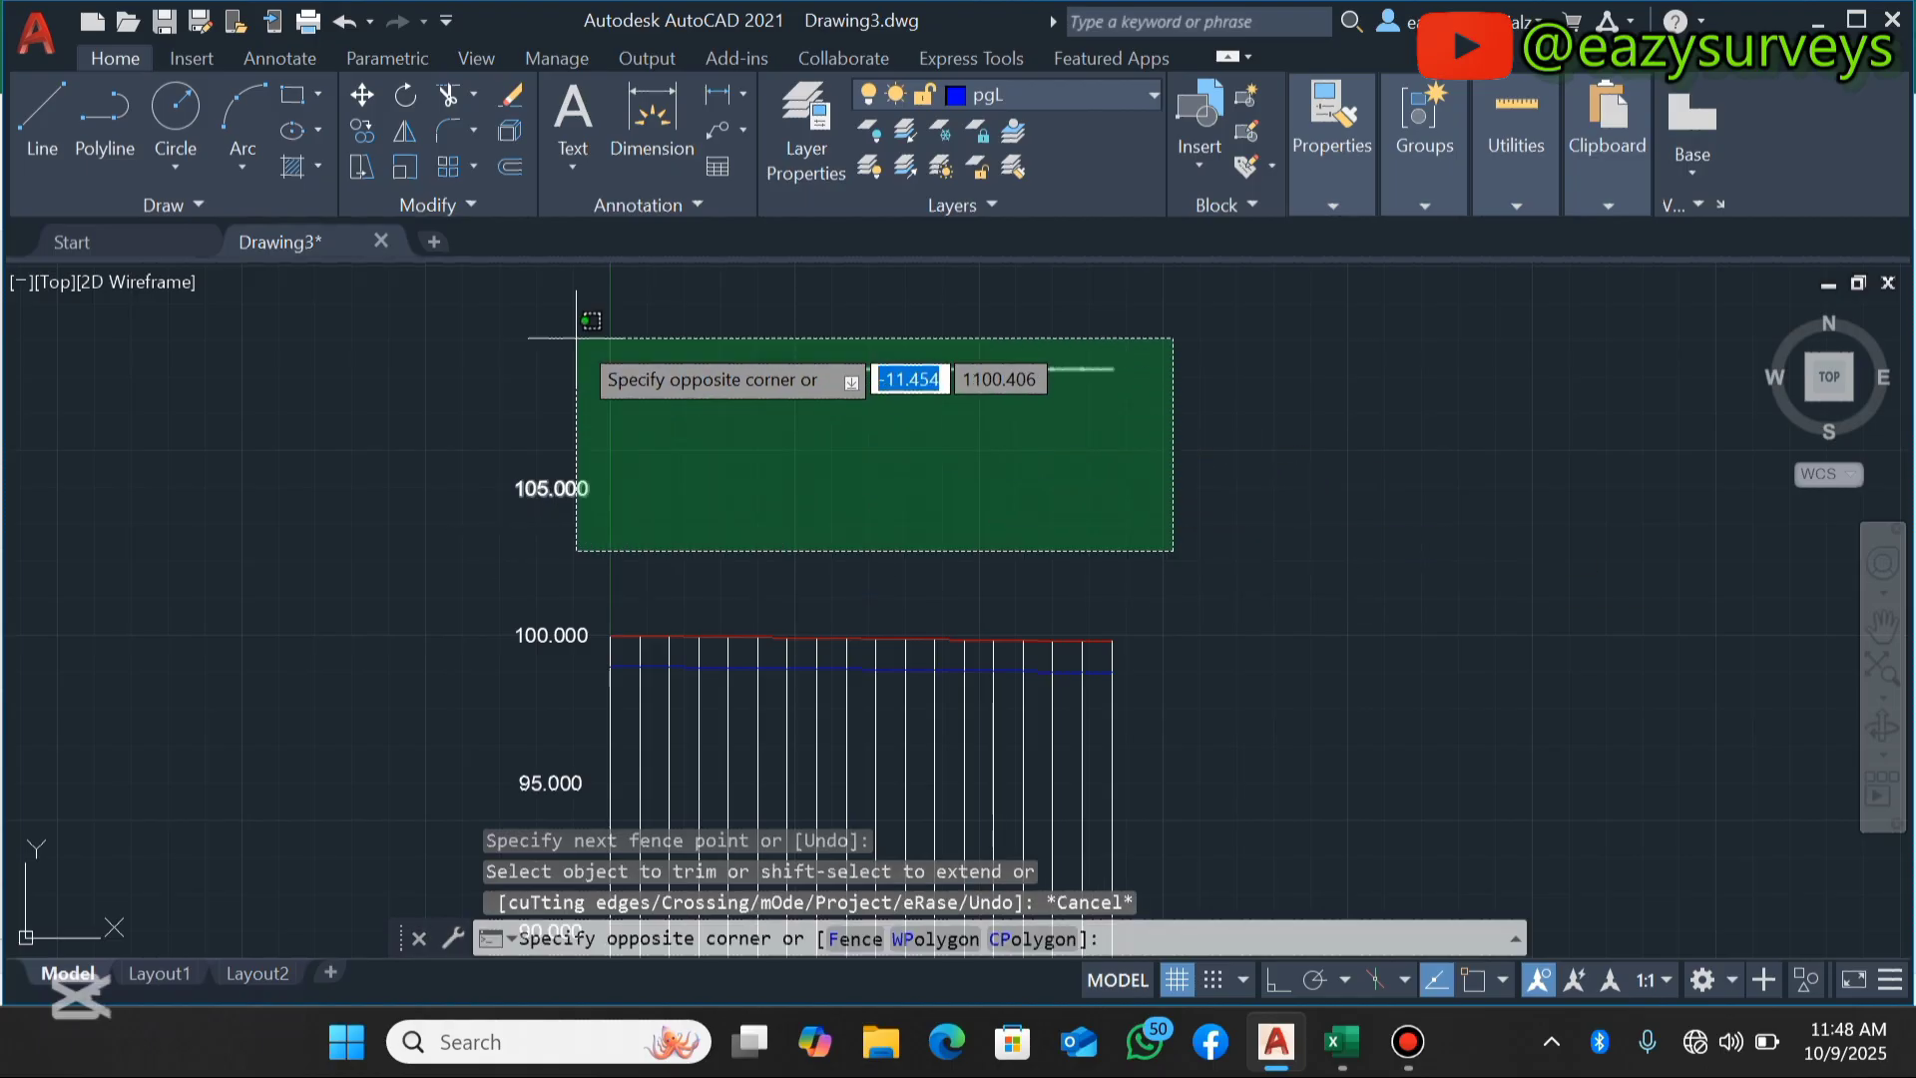
click(468, 312)
key(Delete)
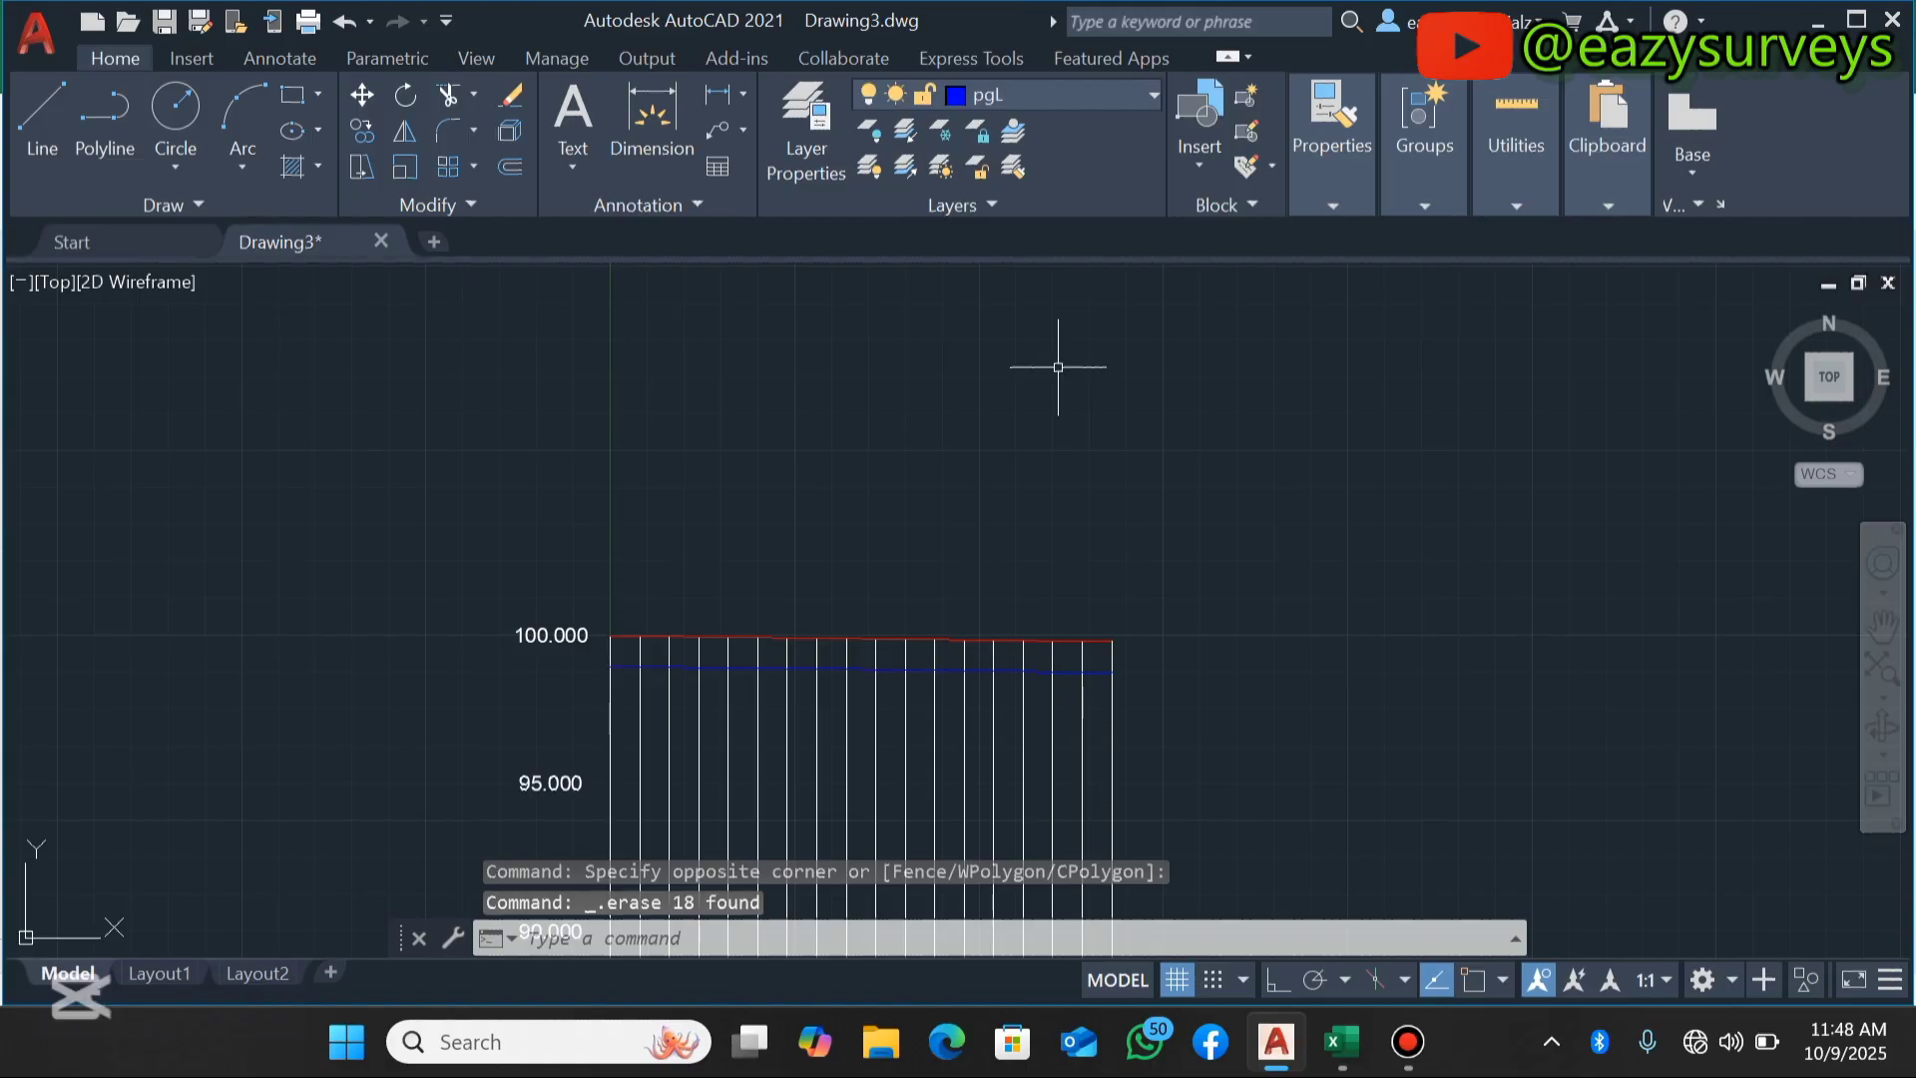
Review the finished drawing, comparing the two profile lines with the PROPOSED LEVEL, DRAIN TOP and STATION values.
click(1880, 675)
scroll(1121, 450, down, 5)
scroll(1048, 505, up, 6)
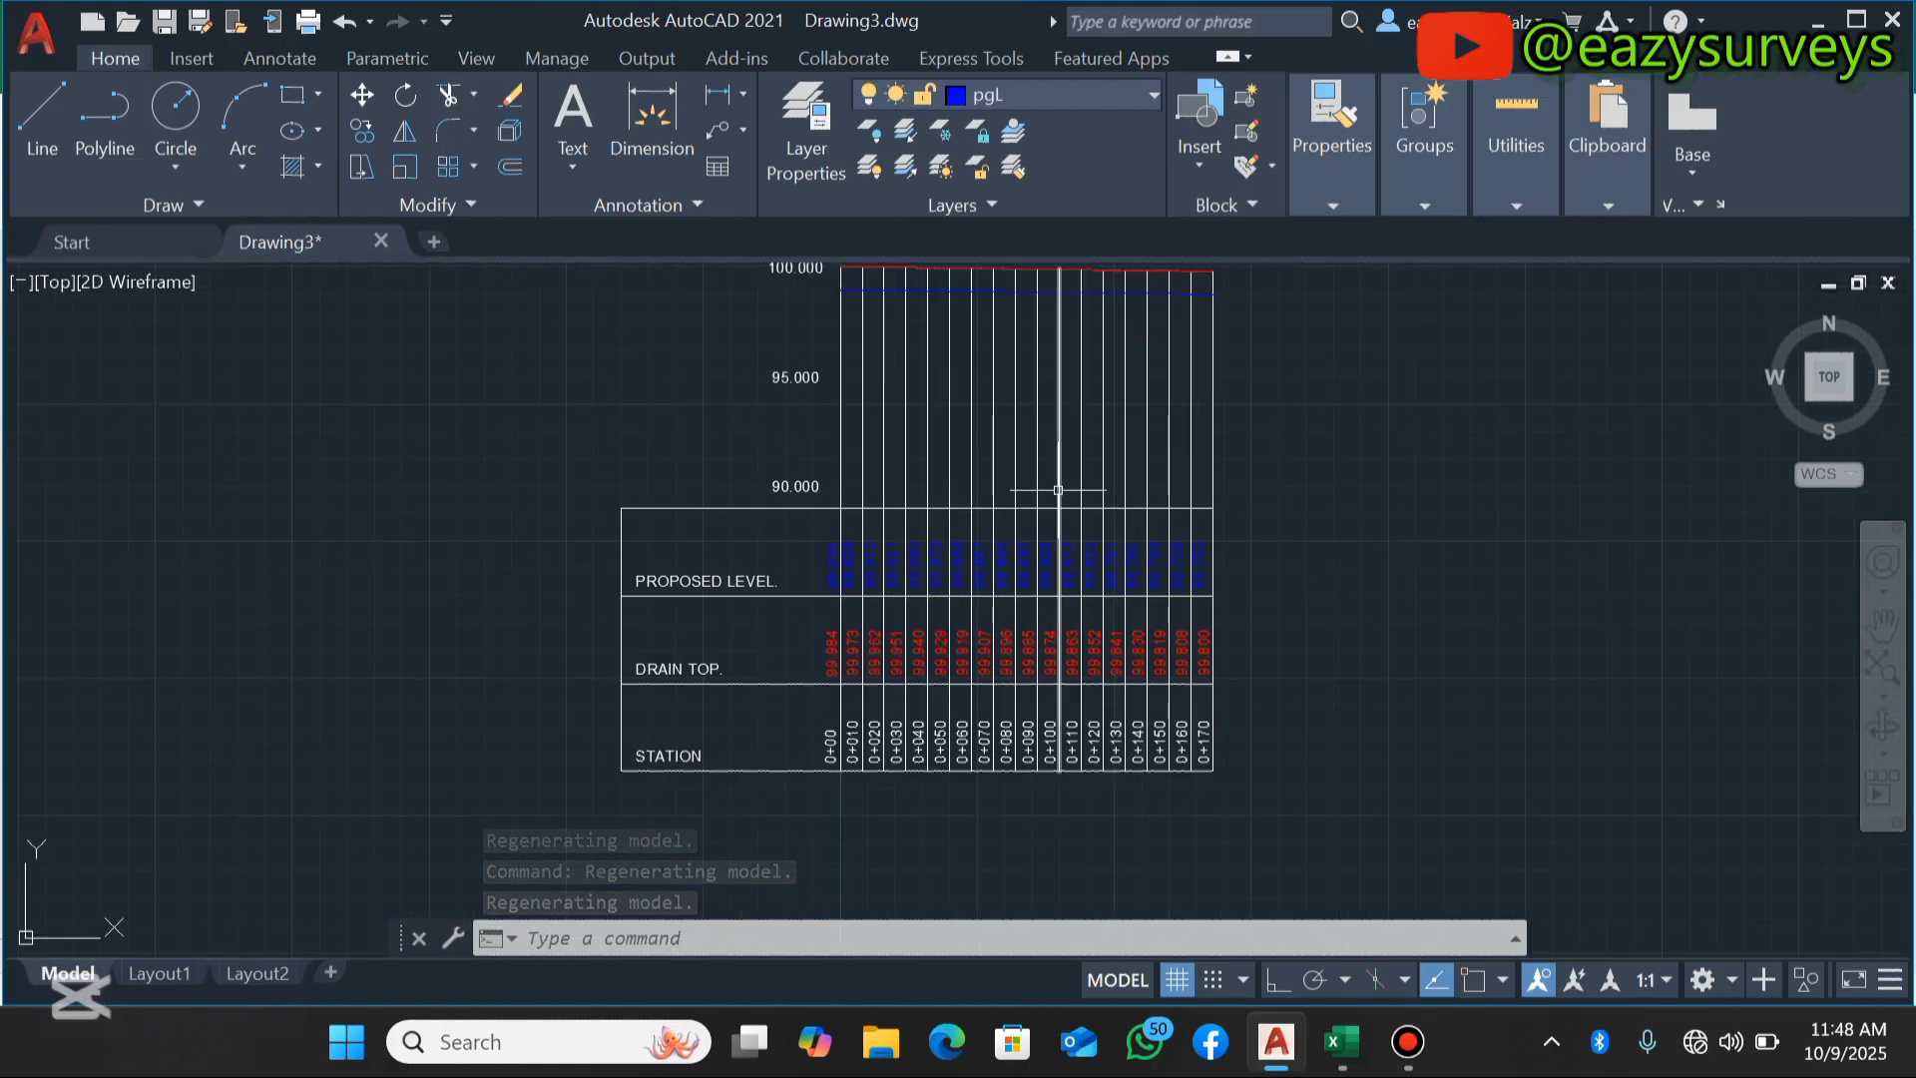
scroll(1048, 505, down, 5)
scroll(1048, 505, up, 3)
scroll(1064, 341, up, 2)
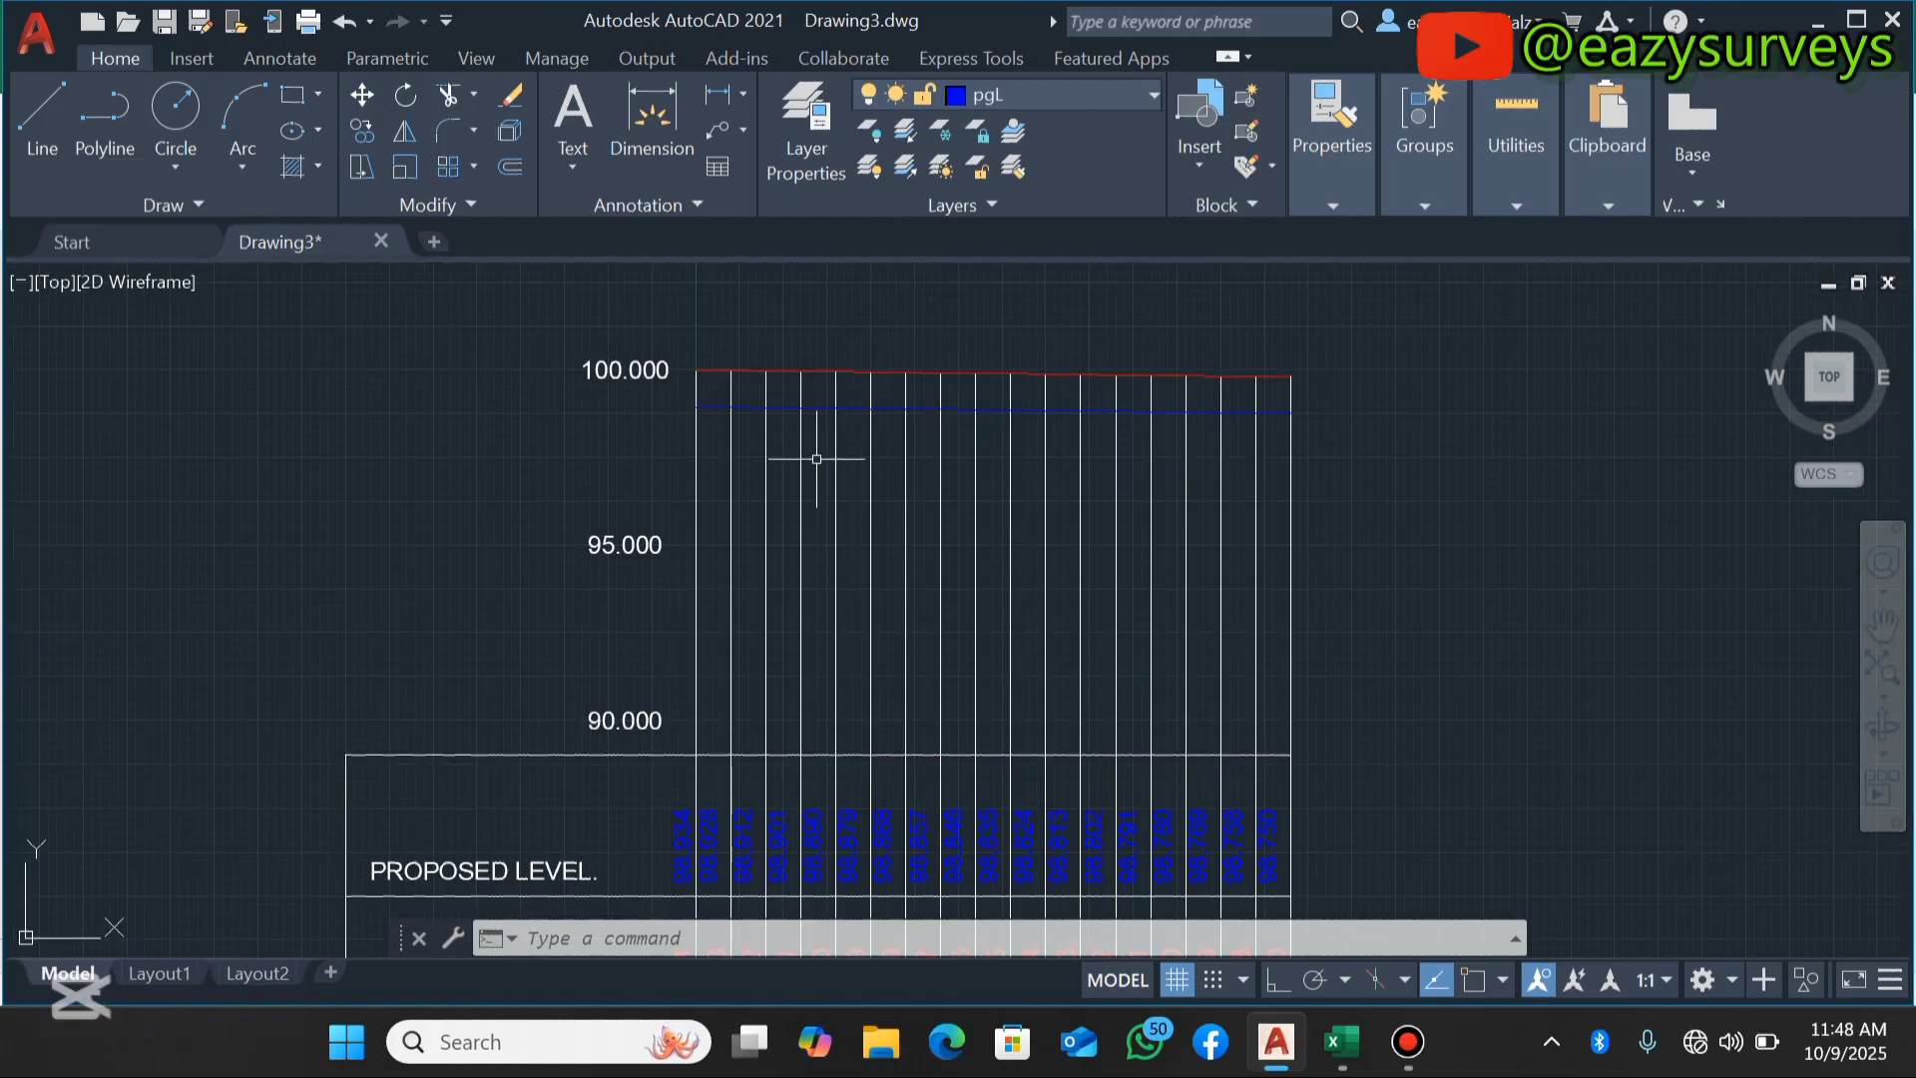
scroll(816, 459, down, 4)
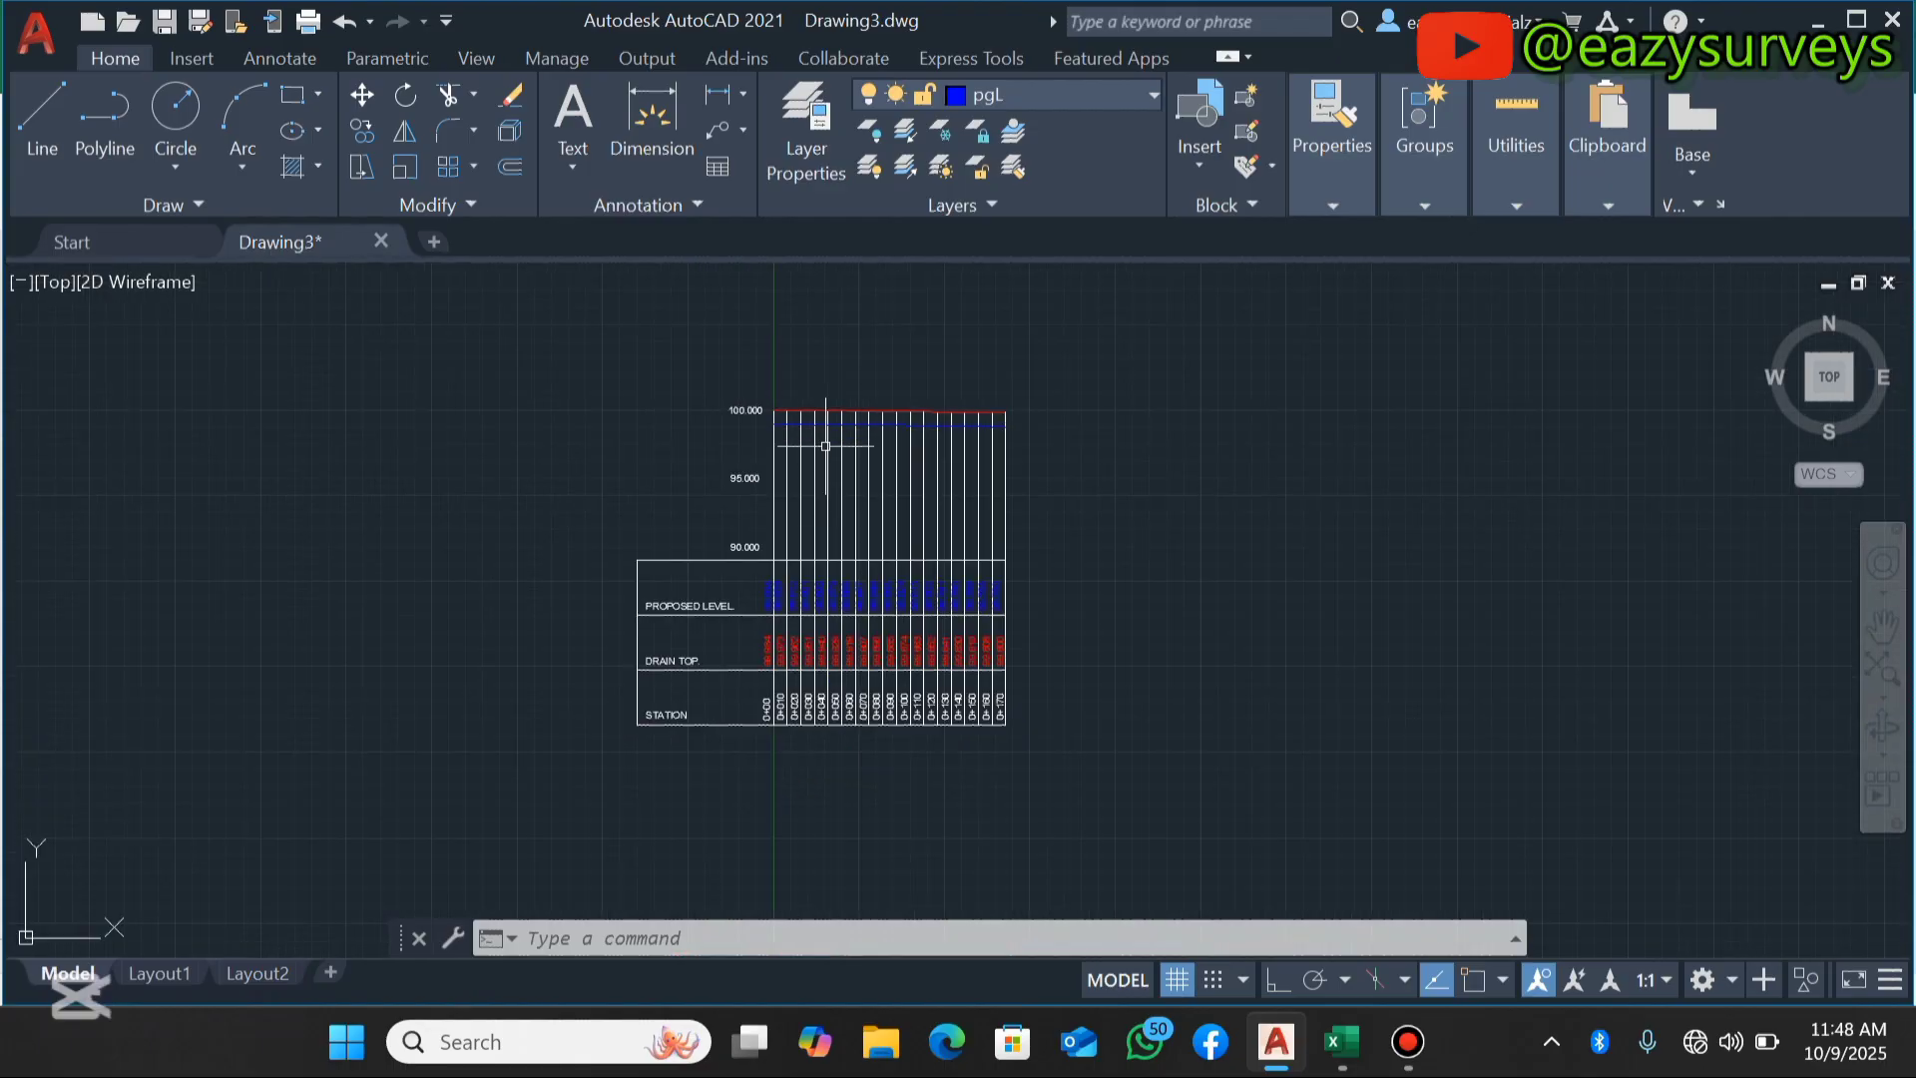
scroll(812, 594, up, 4)
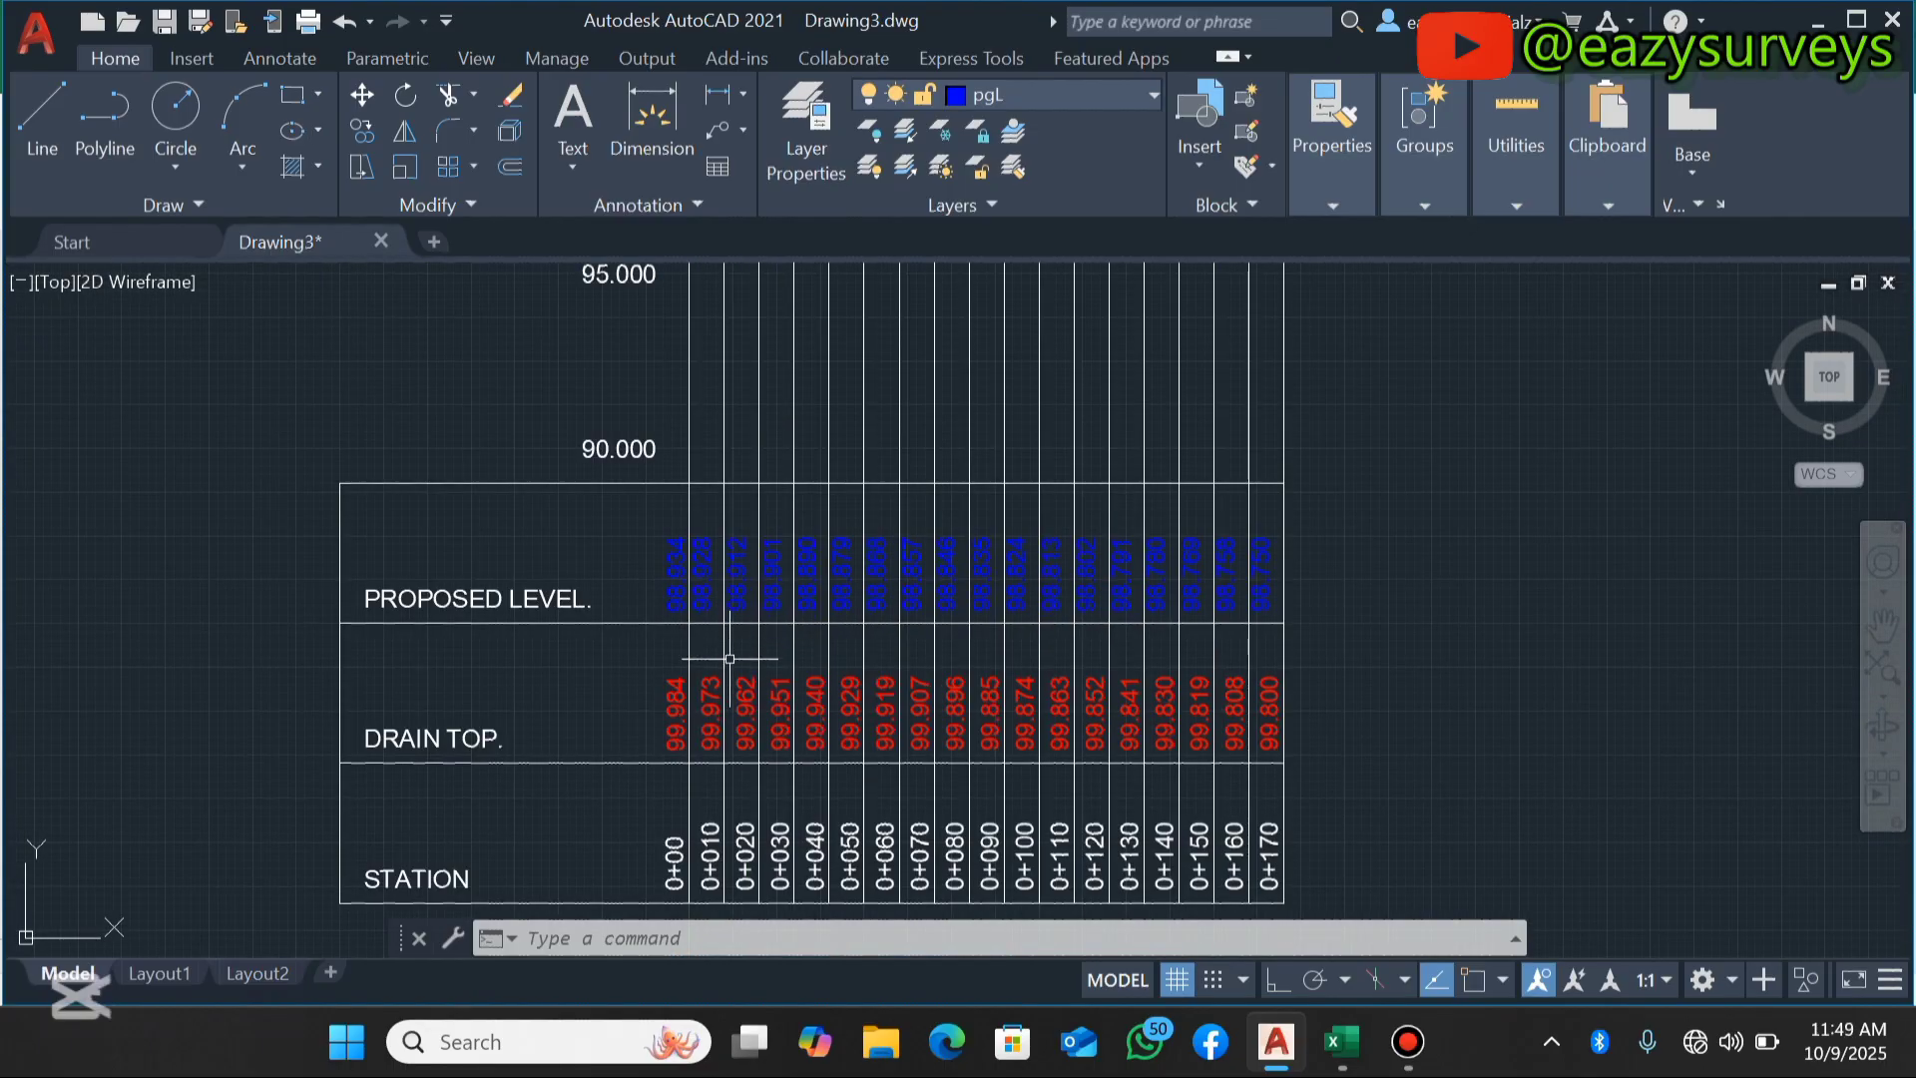
scroll(730, 659, down, 3)
scroll(778, 556, up, 3)
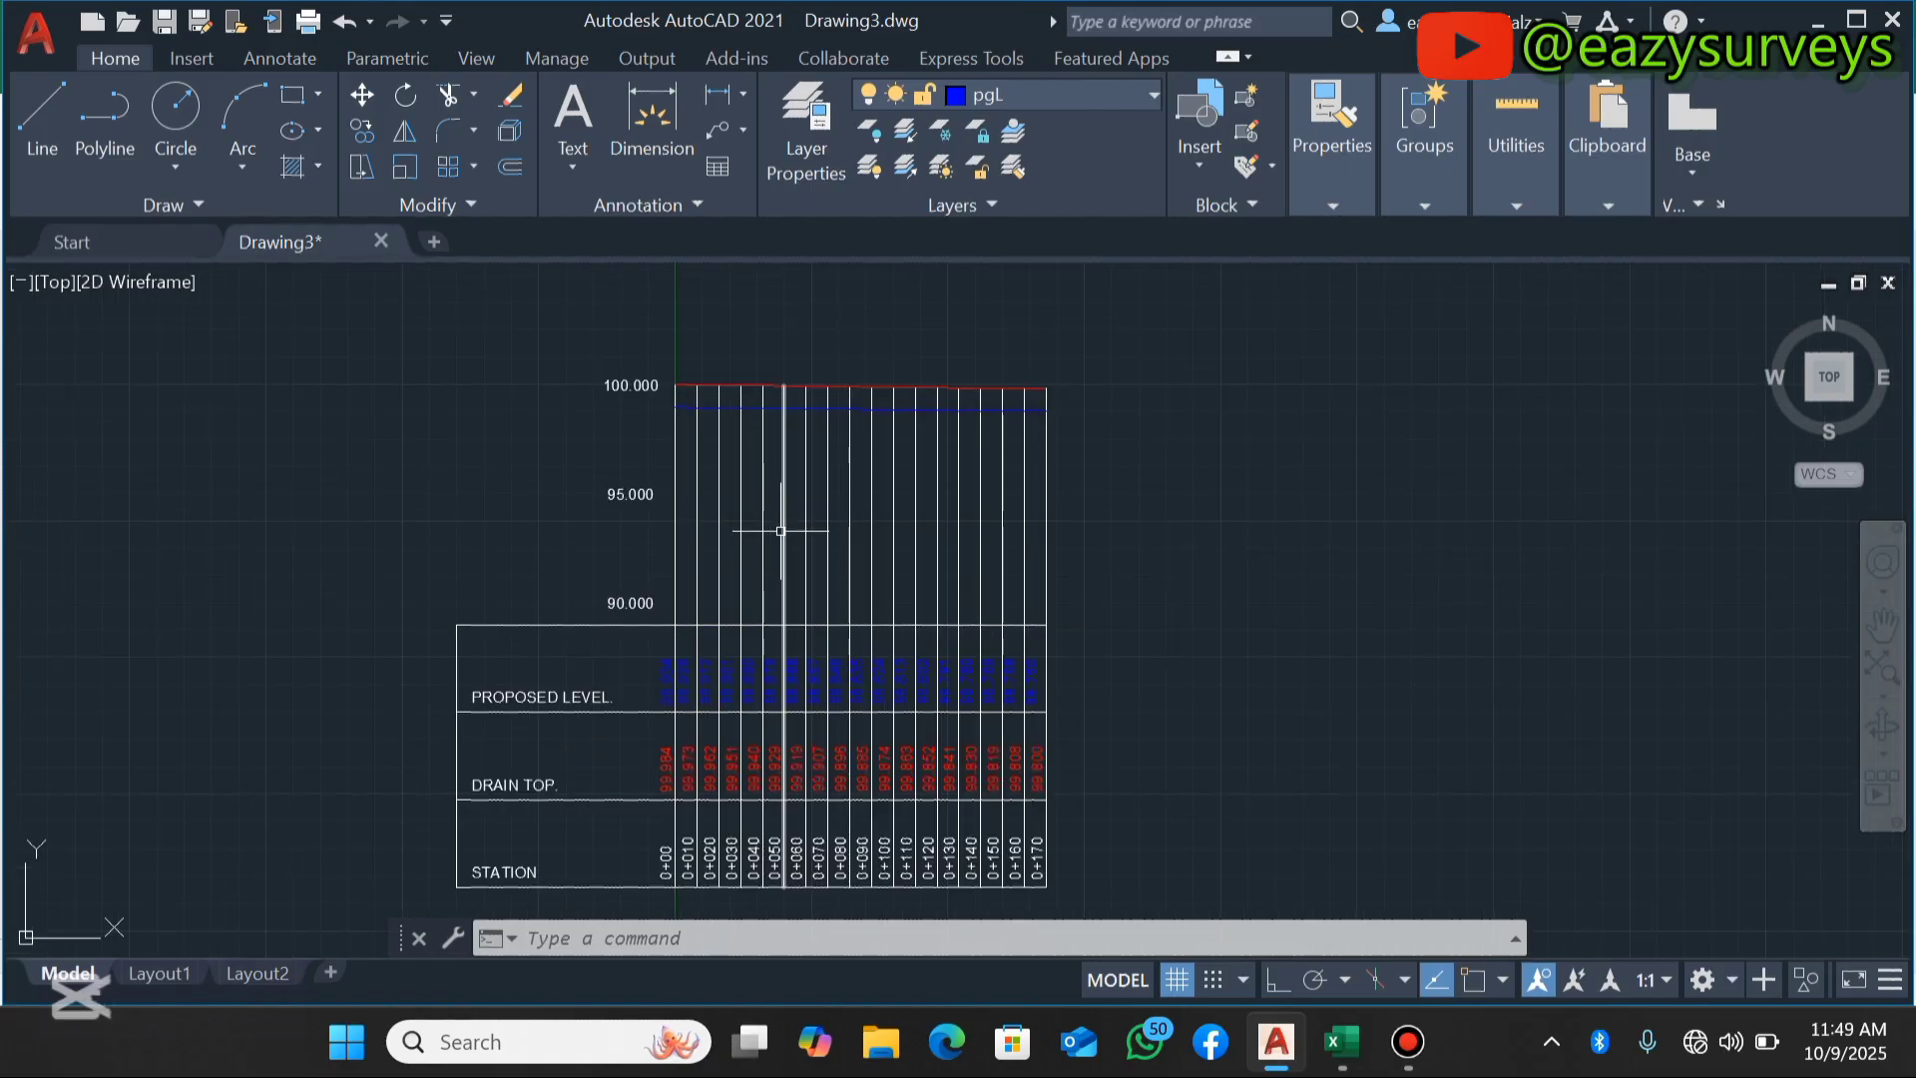
scroll(781, 530, down, 2)
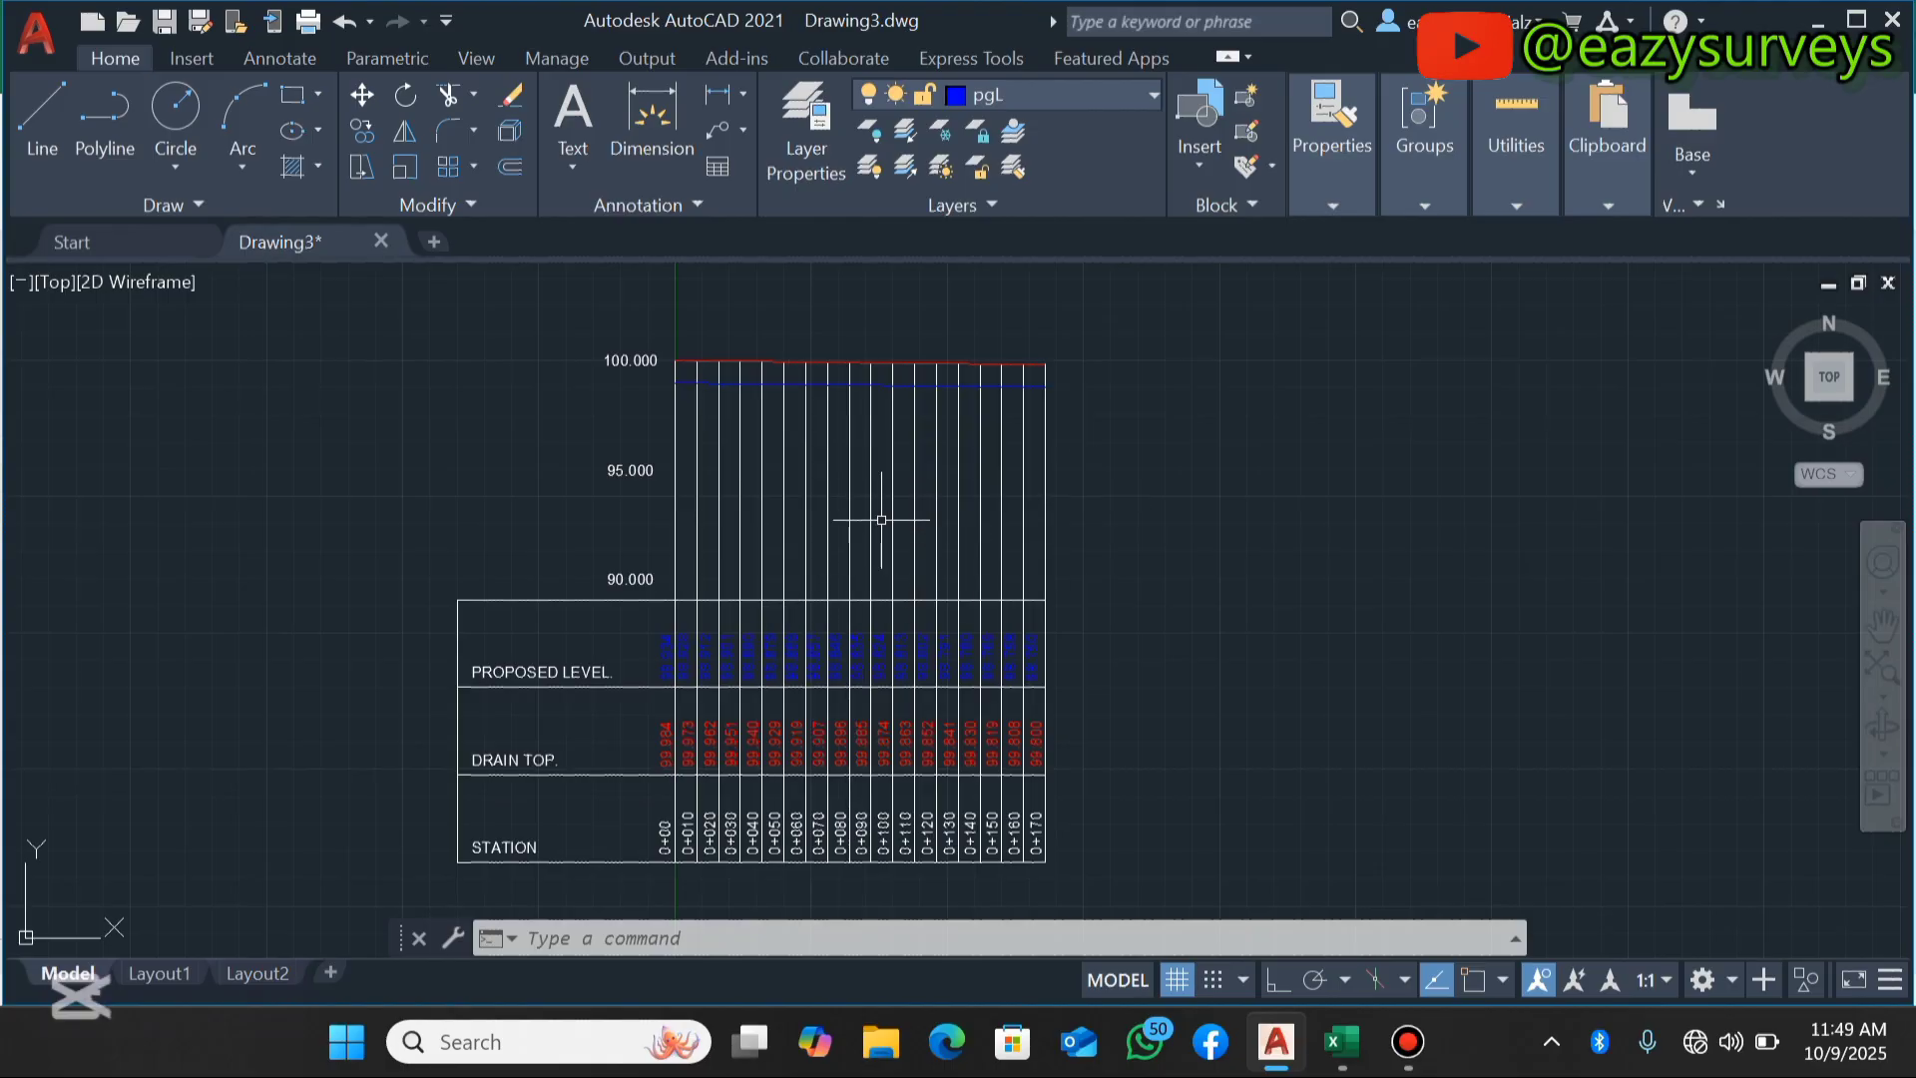
scroll(883, 522, up, 2)
scroll(881, 520, down, 2)
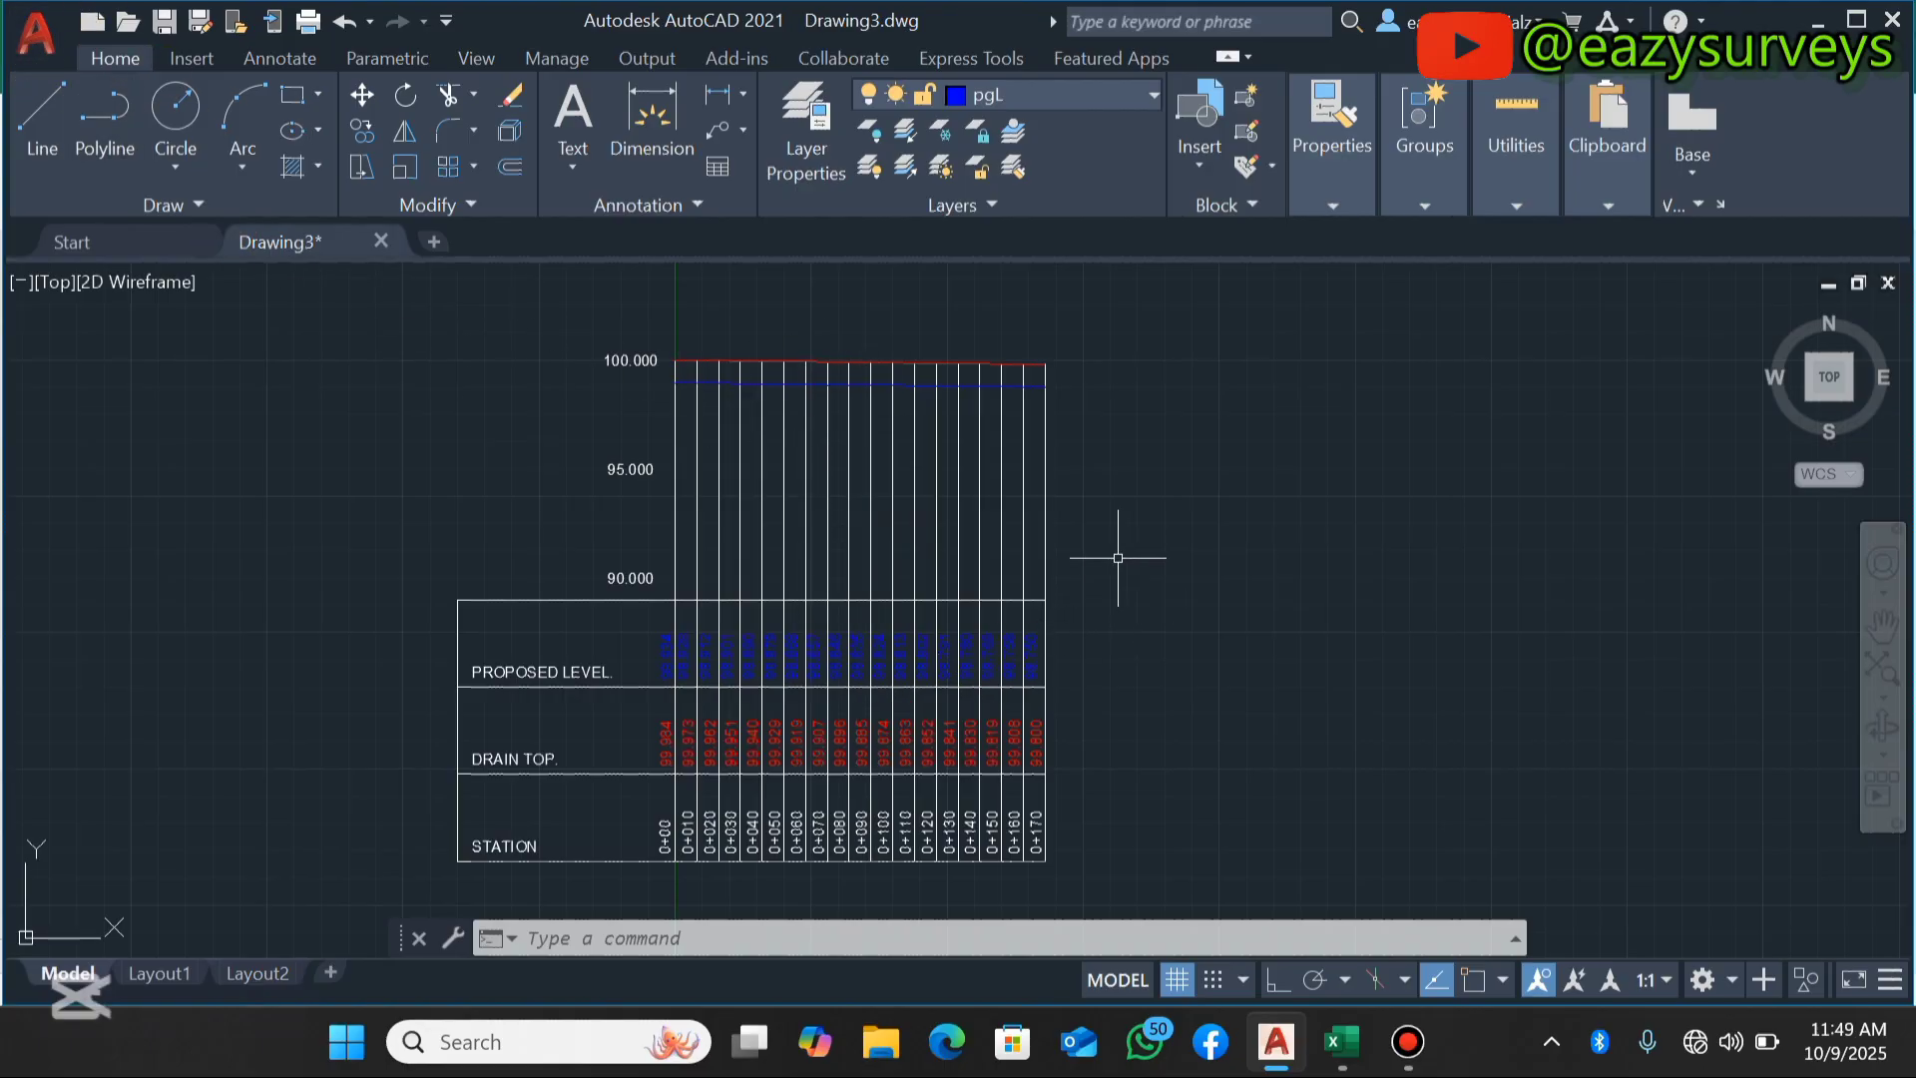
scroll(772, 697, up, 2)
scroll(766, 688, down, 2)
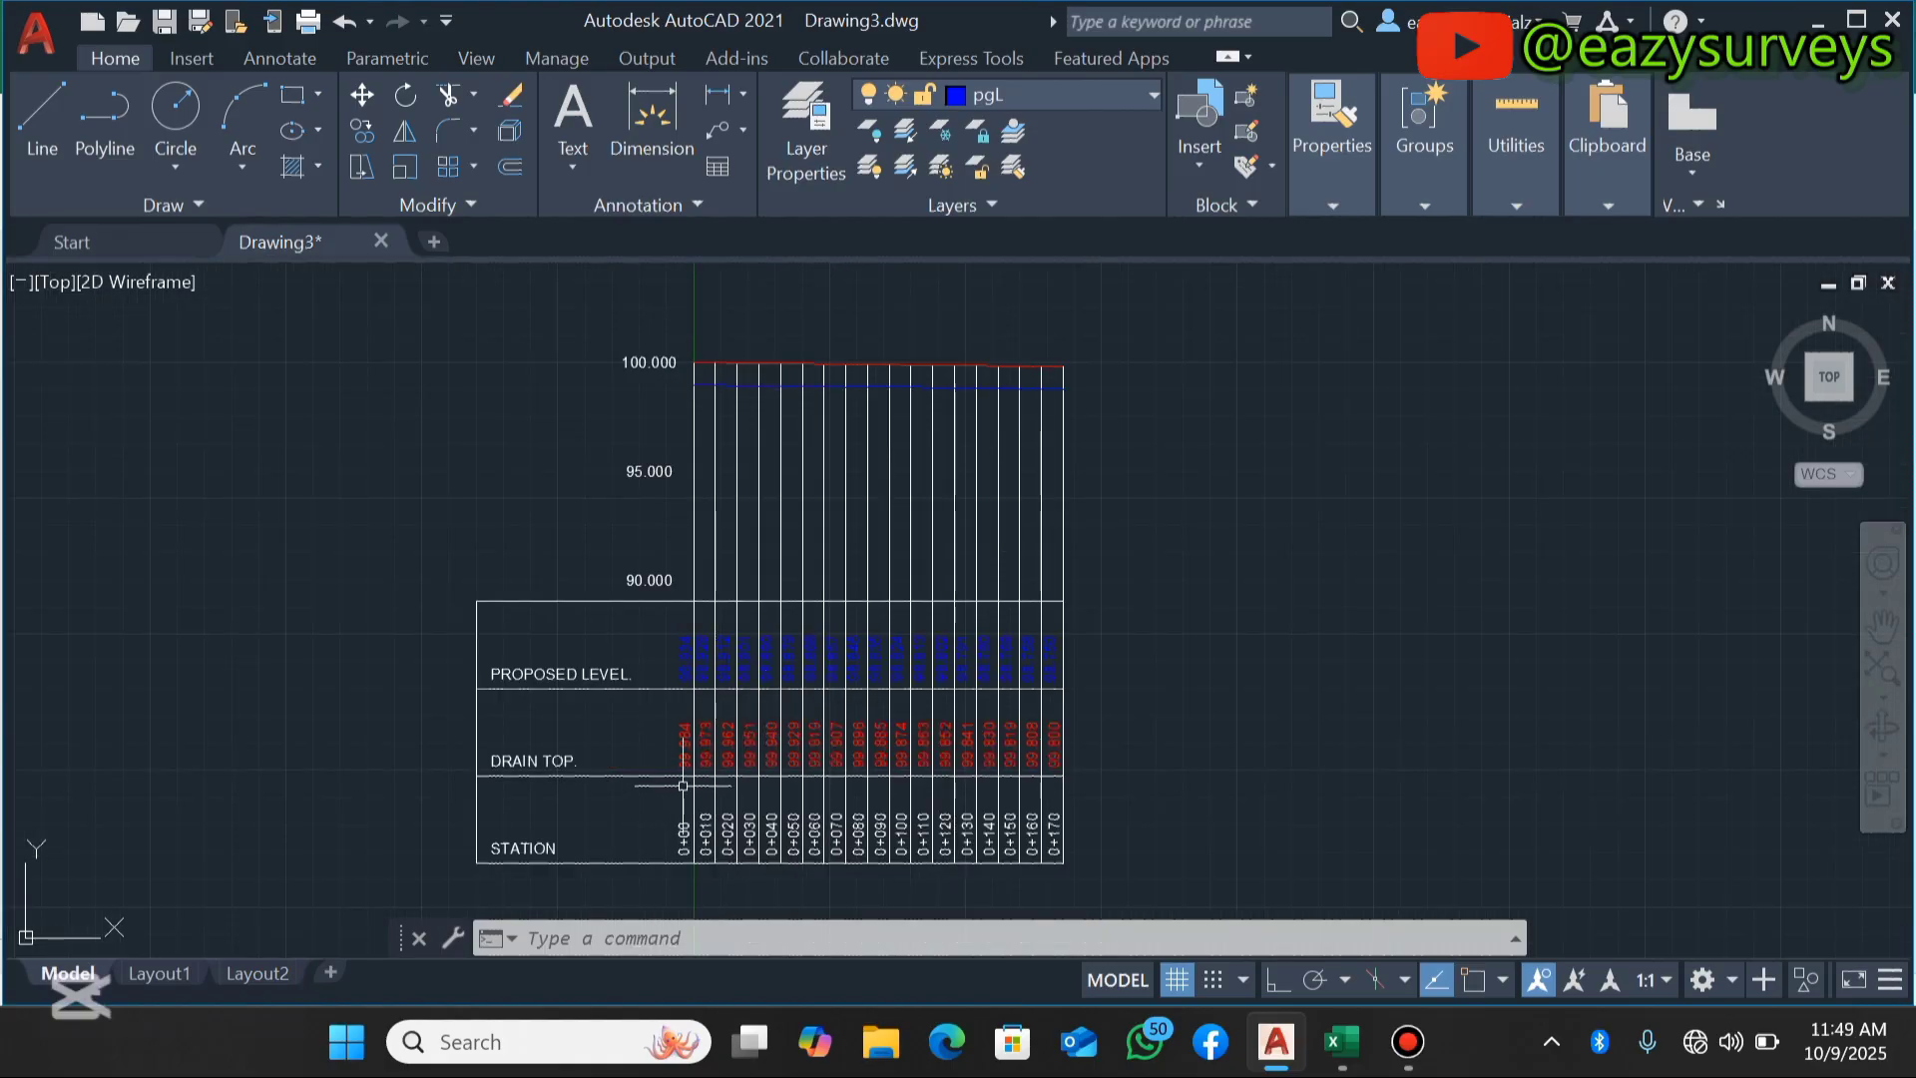
scroll(683, 786, up, 3)
scroll(699, 799, down, 3)
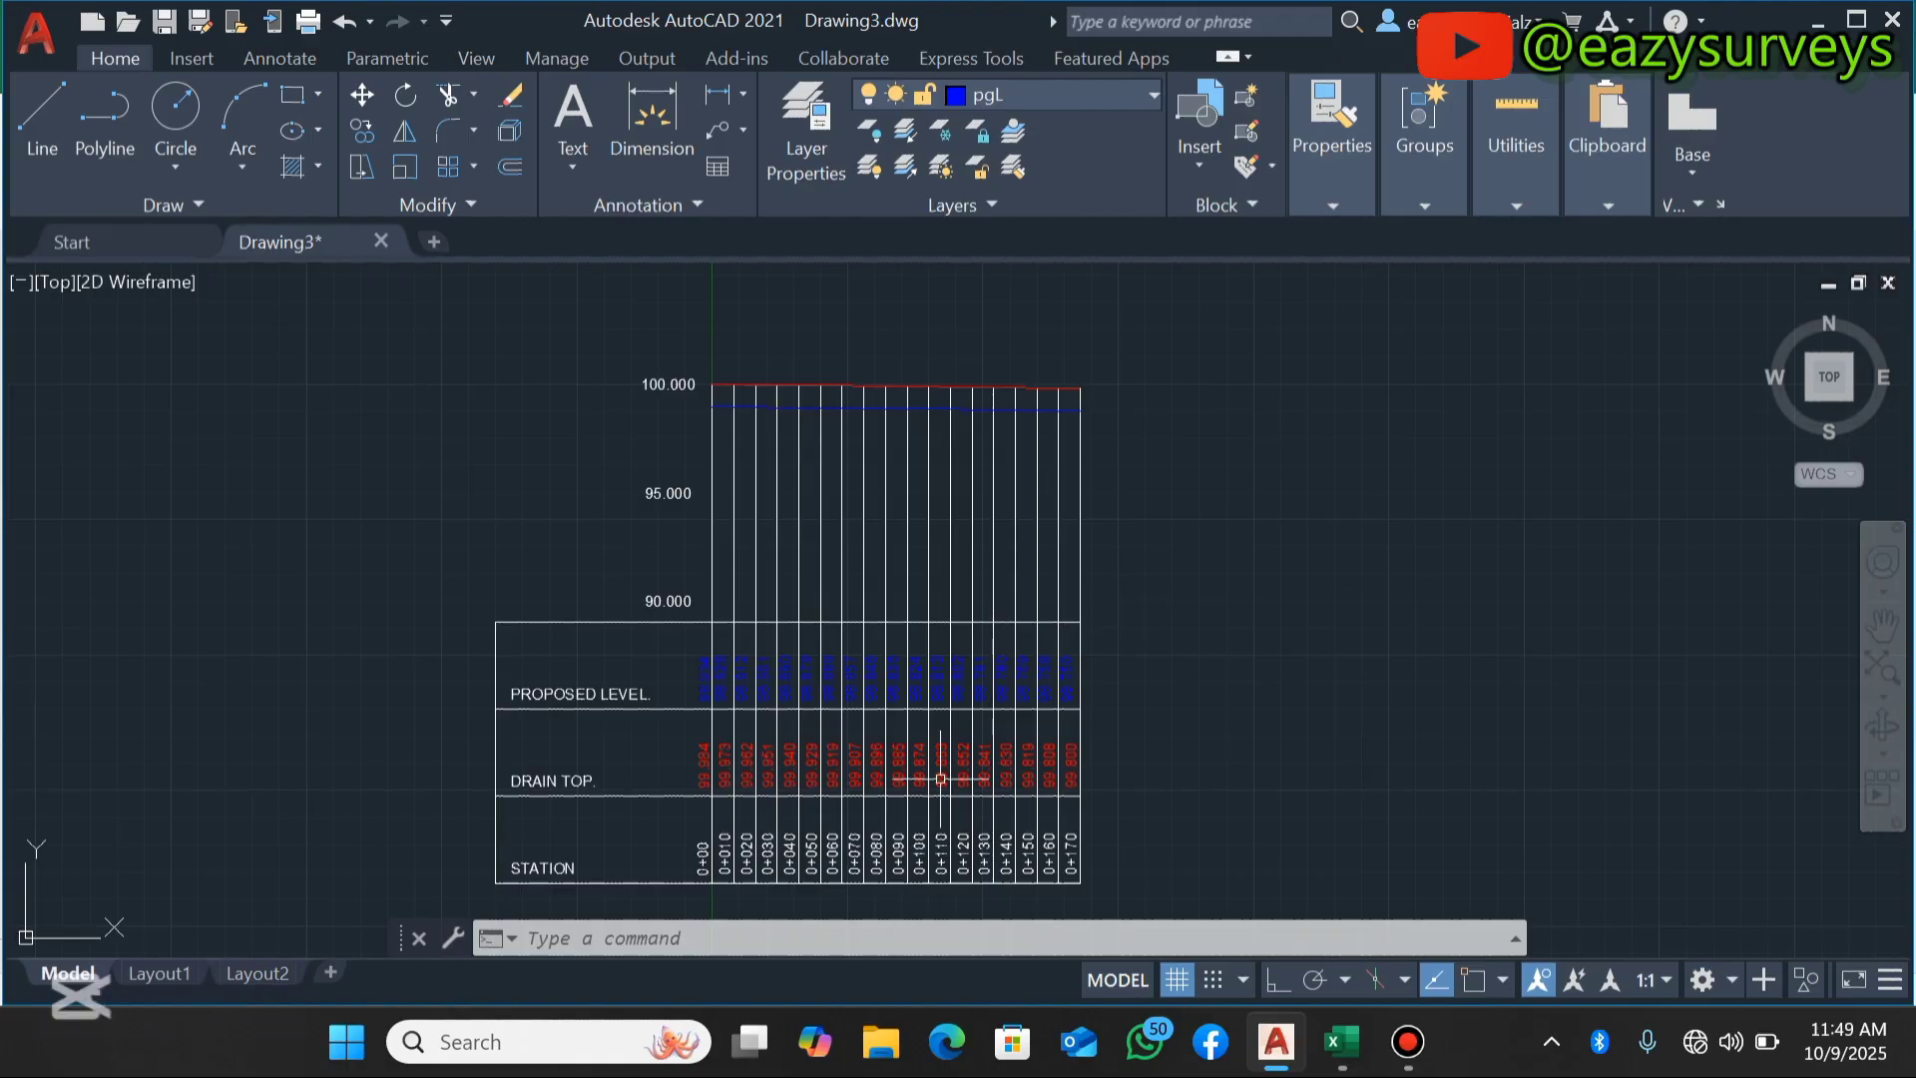
scroll(918, 828, up, 2)
scroll(896, 729, up, 2)
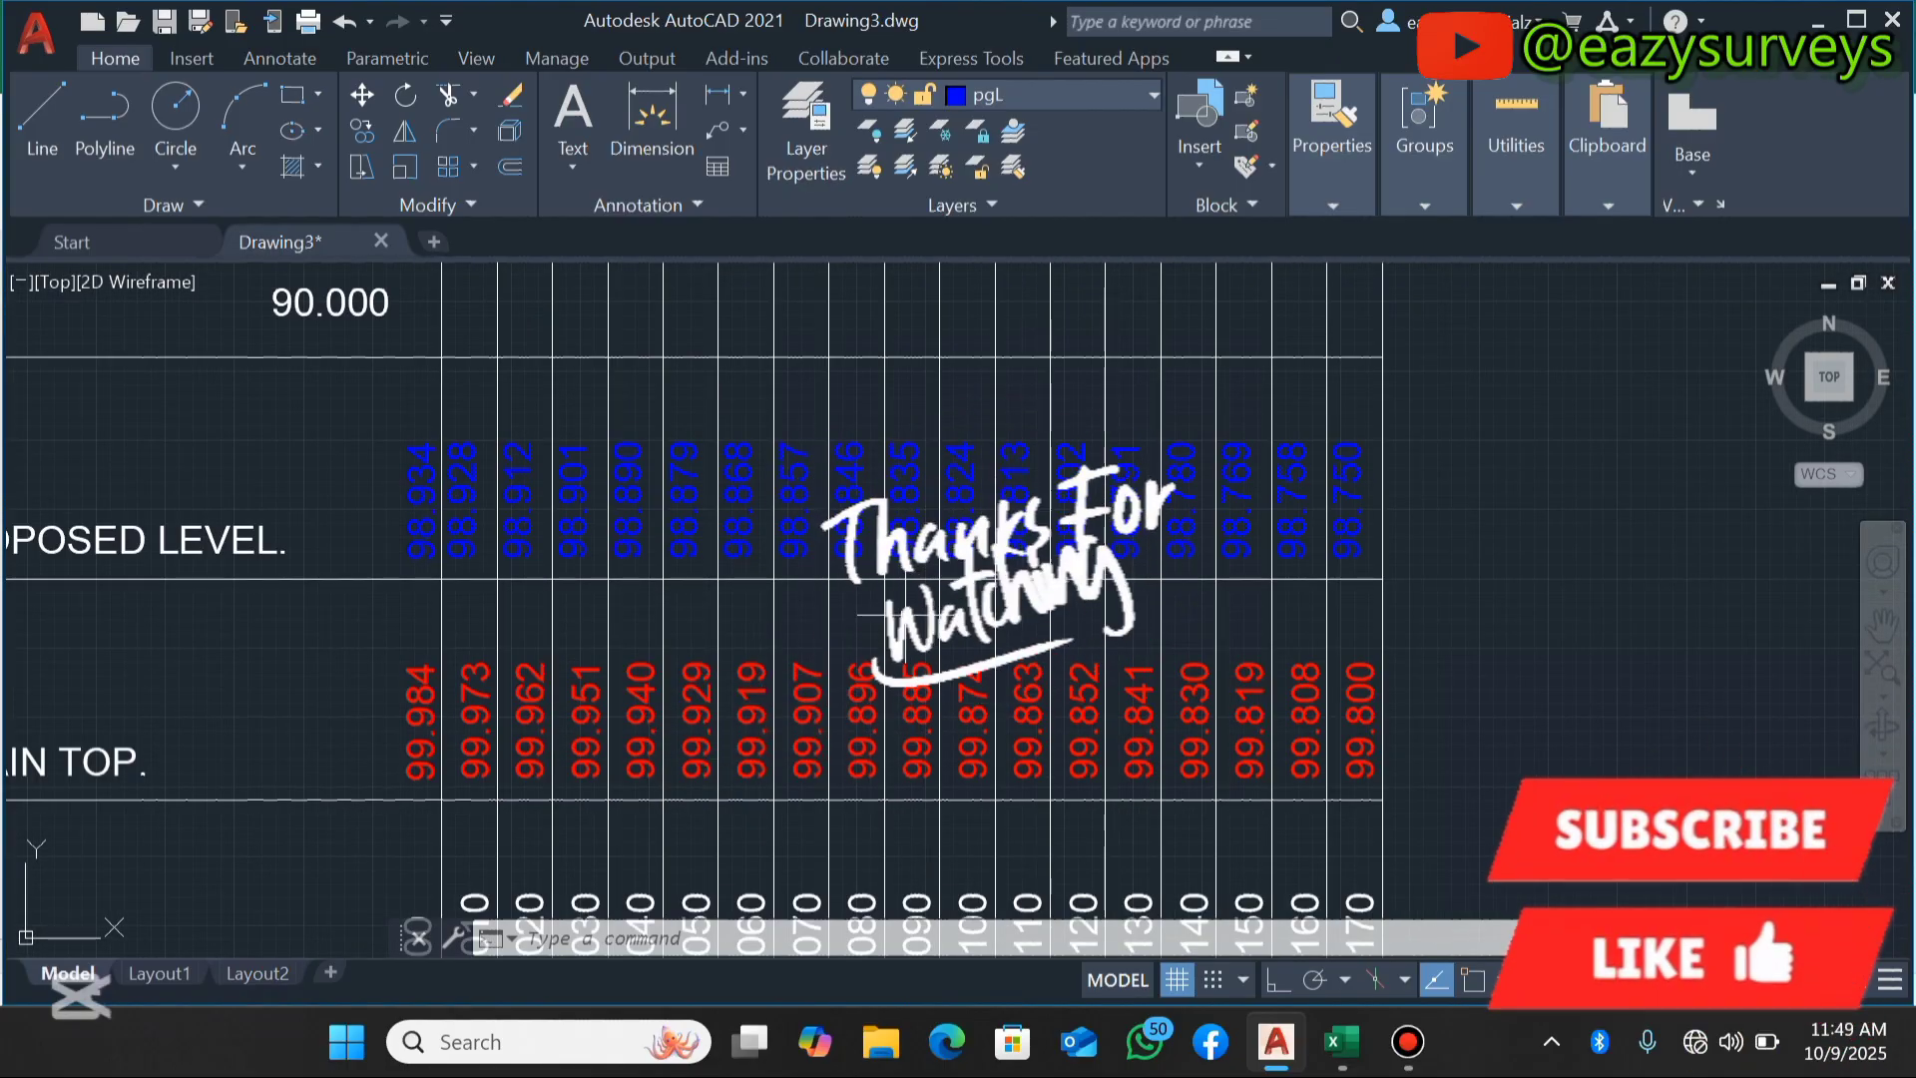
middle_drag(879, 614, 1055, 530)
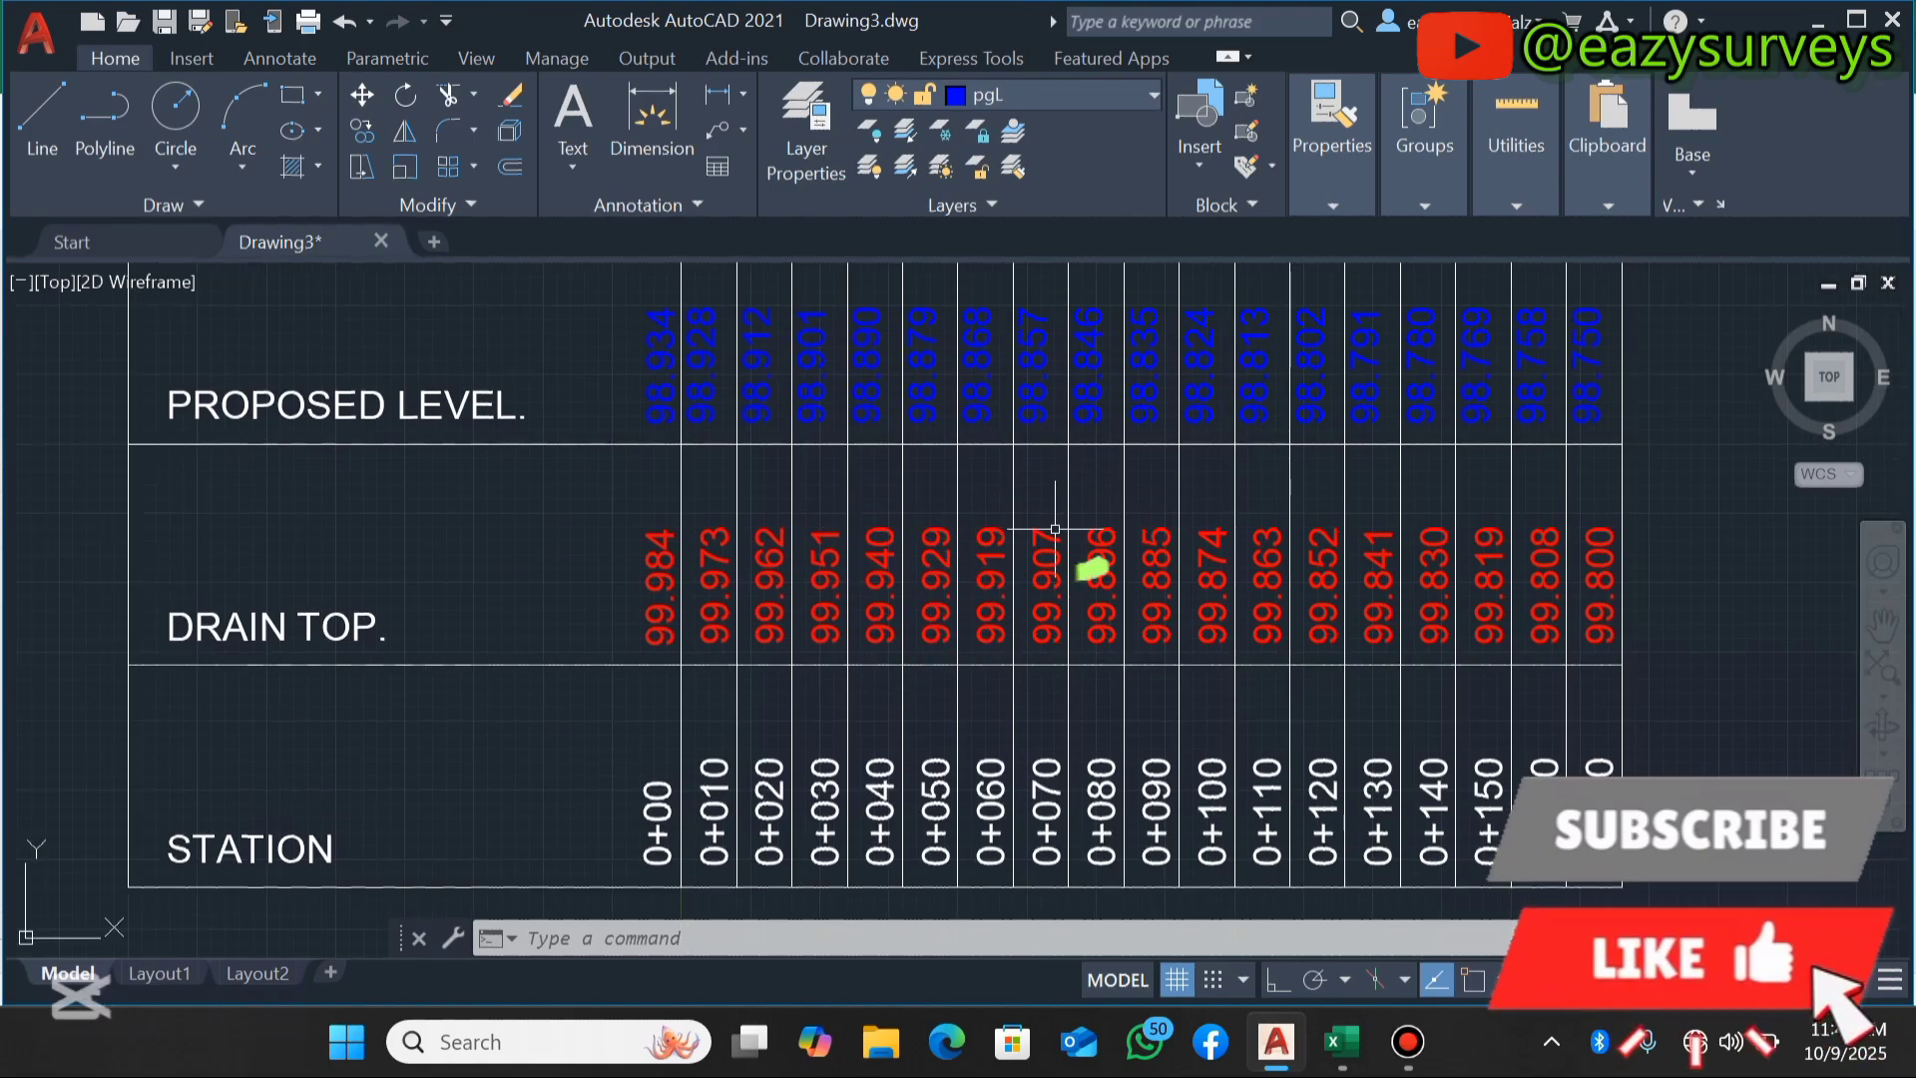
scroll(988, 783, down, 4)
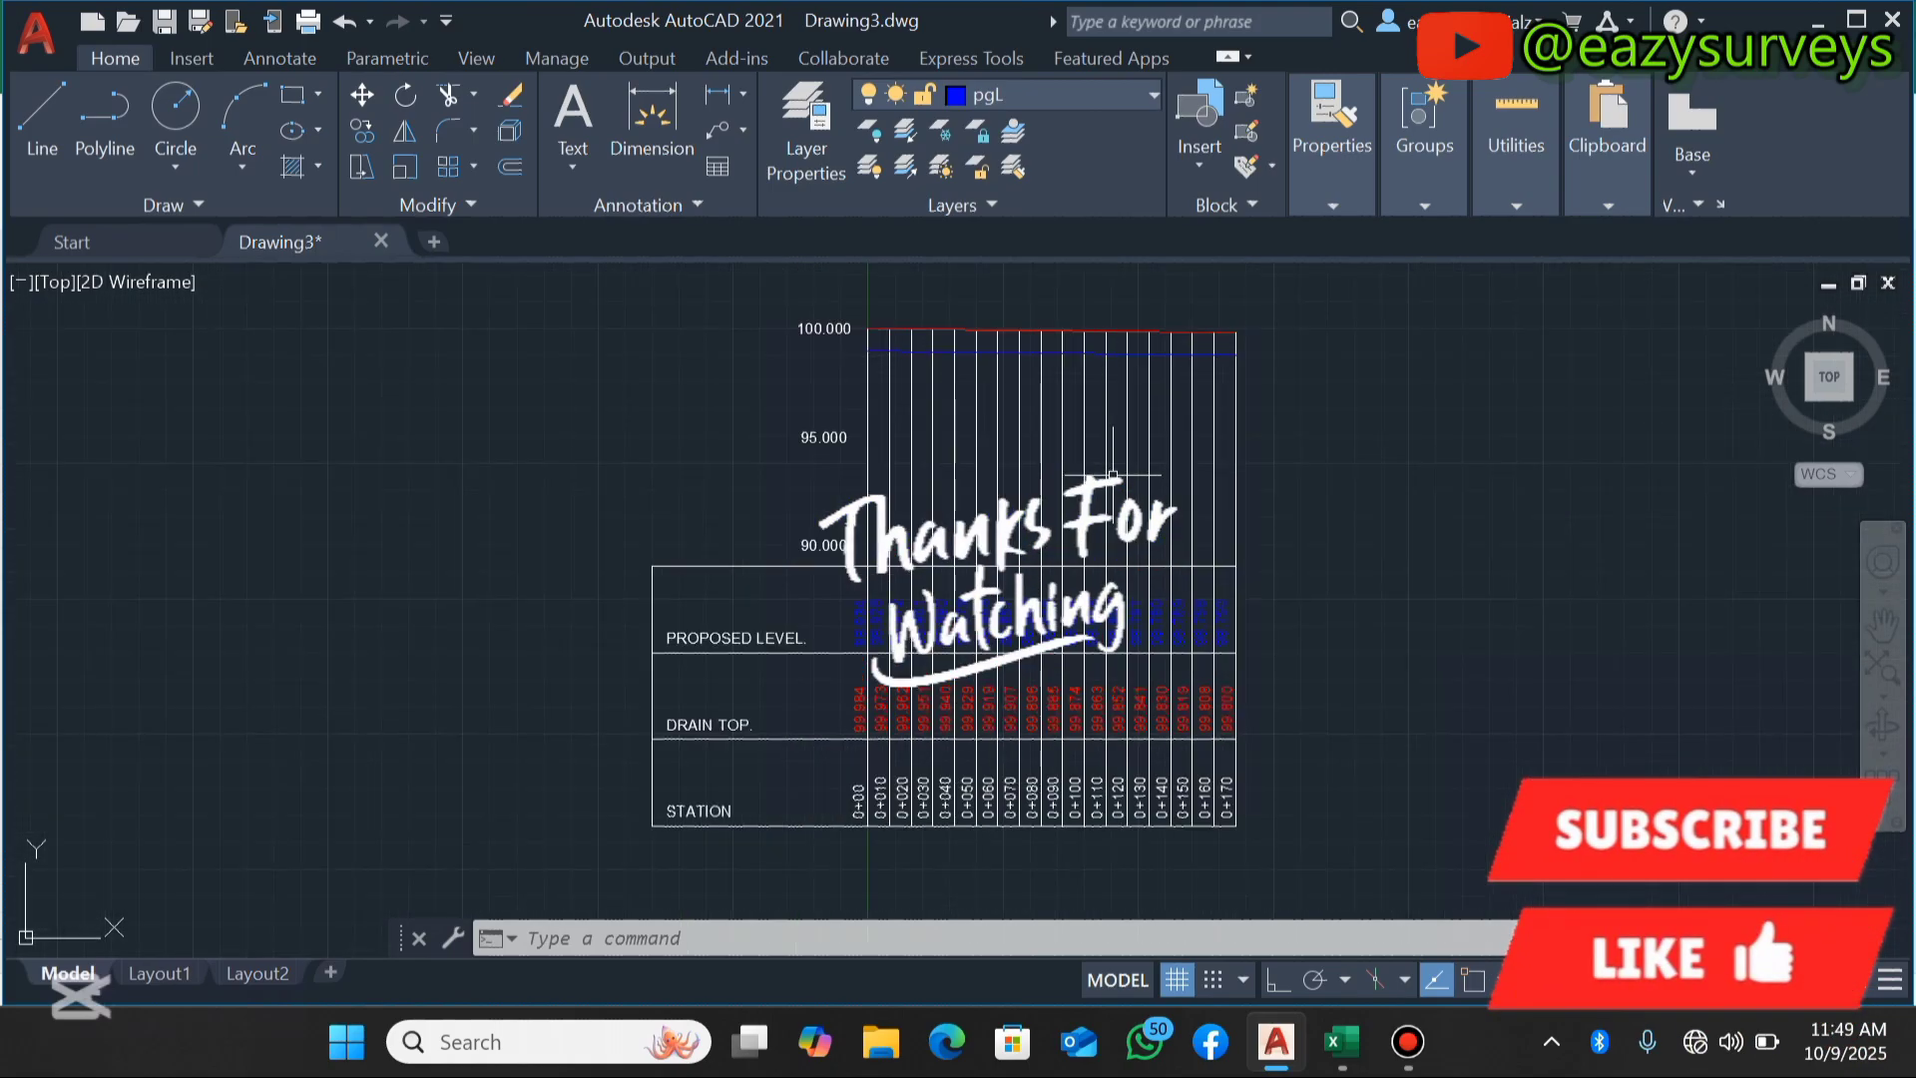
scroll(1183, 420, up, 2)
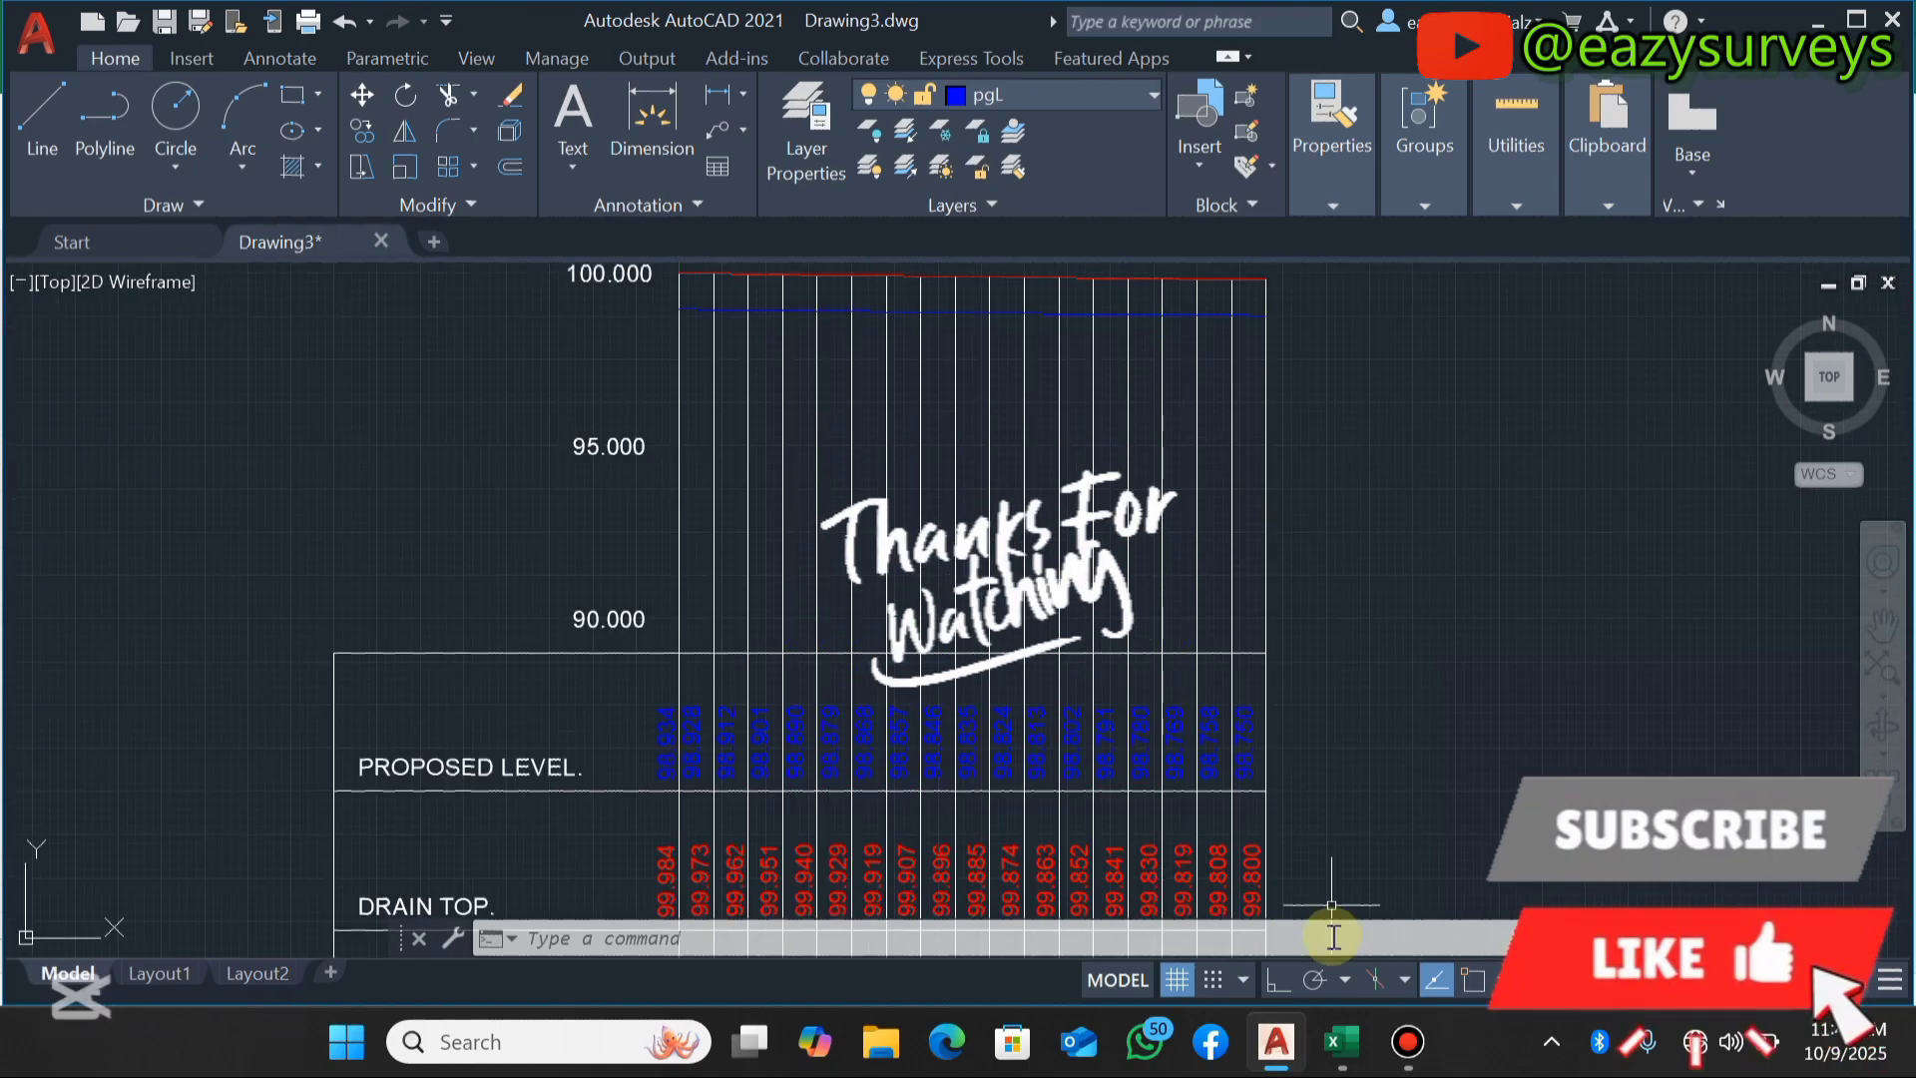